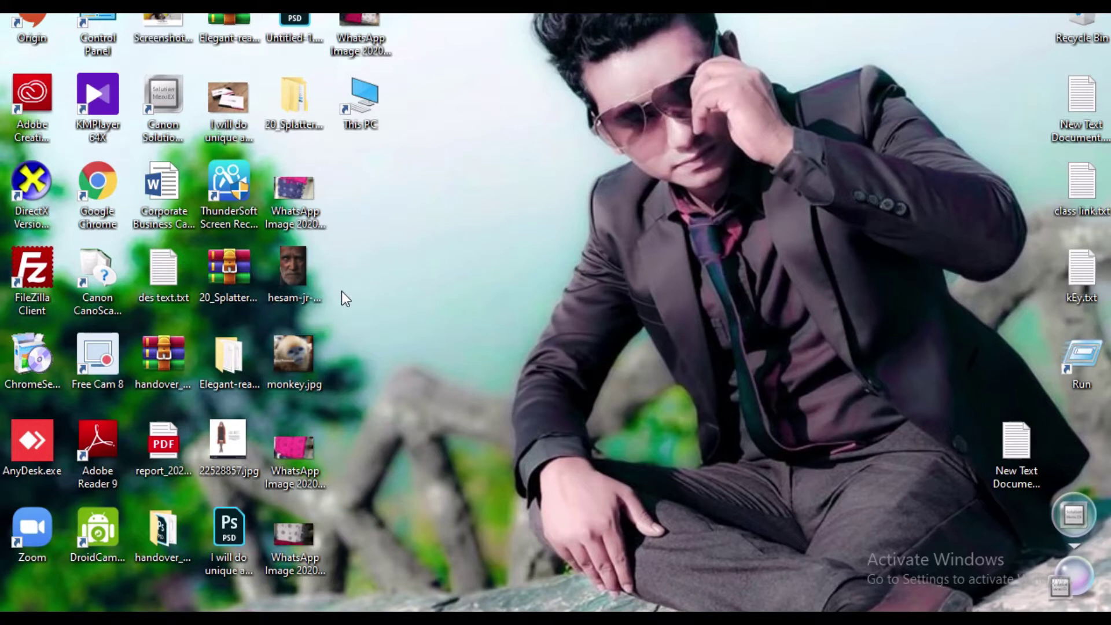
Open the bearded man's portrait image from the desktop in Adobe Photoshop 2020.
right_click(302, 267)
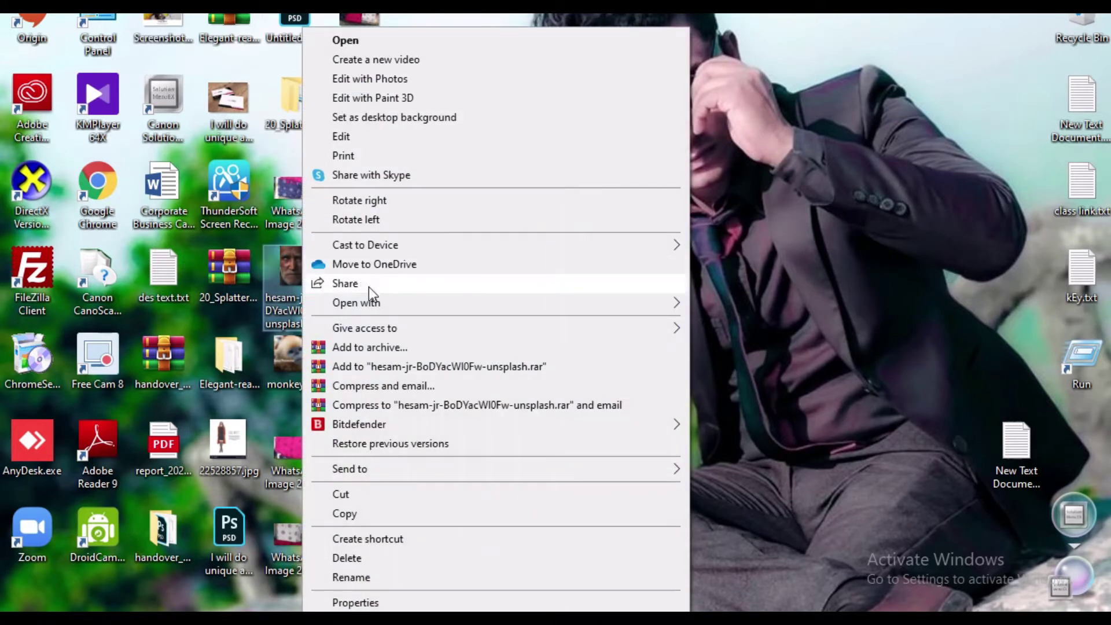
mouse_move(698, 303)
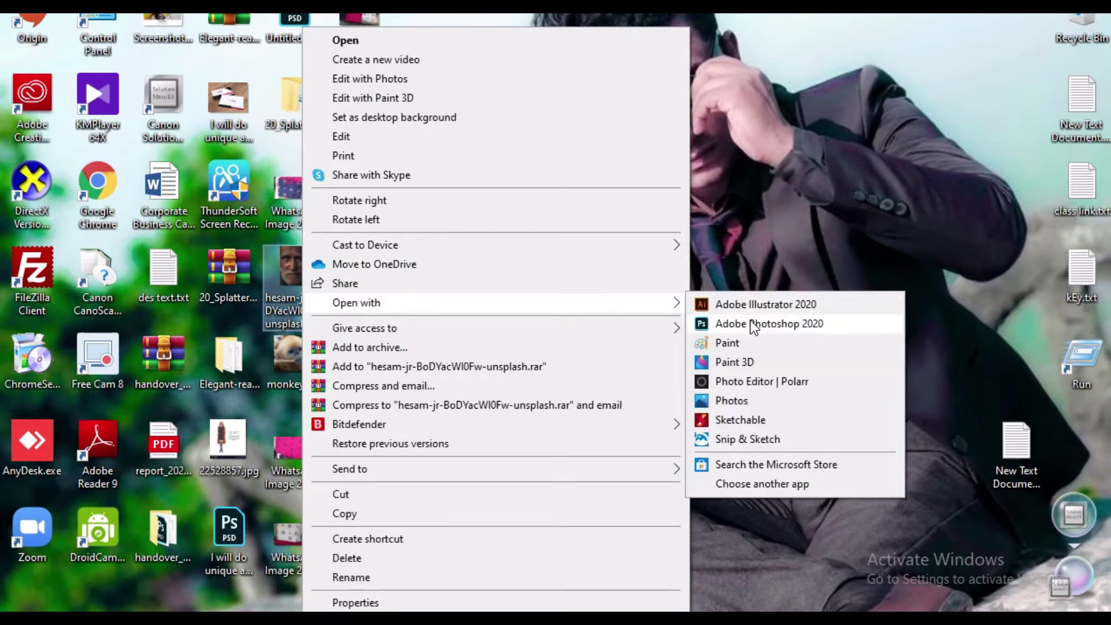
left_click(748, 318)
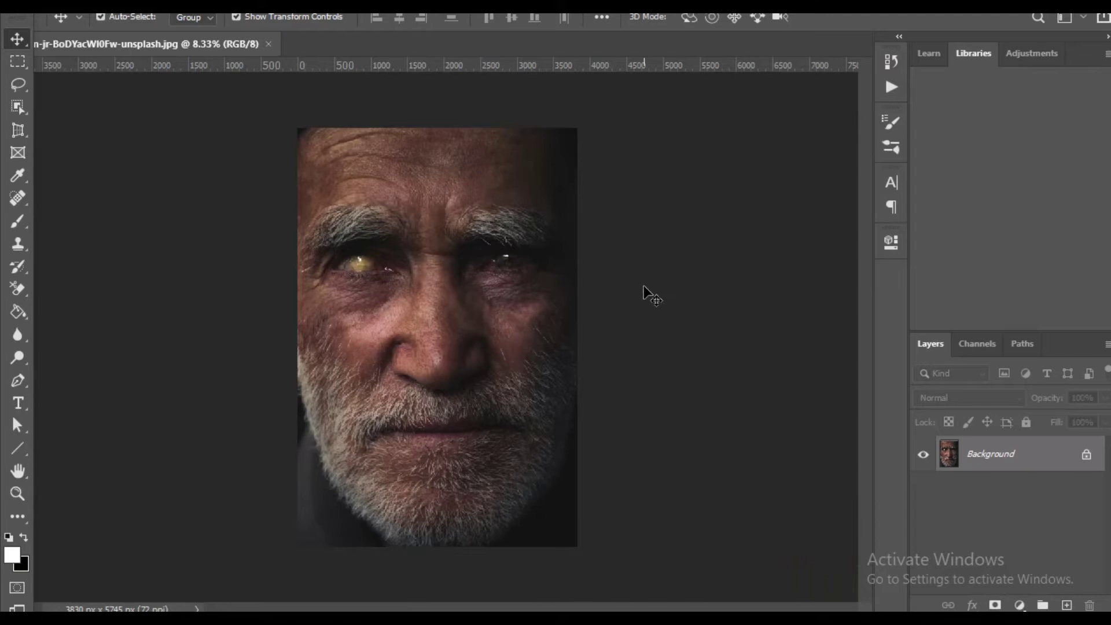
Duplicate the Background layer of the portrait and hide the original Background layer.
scroll(528, 285, "up", 2)
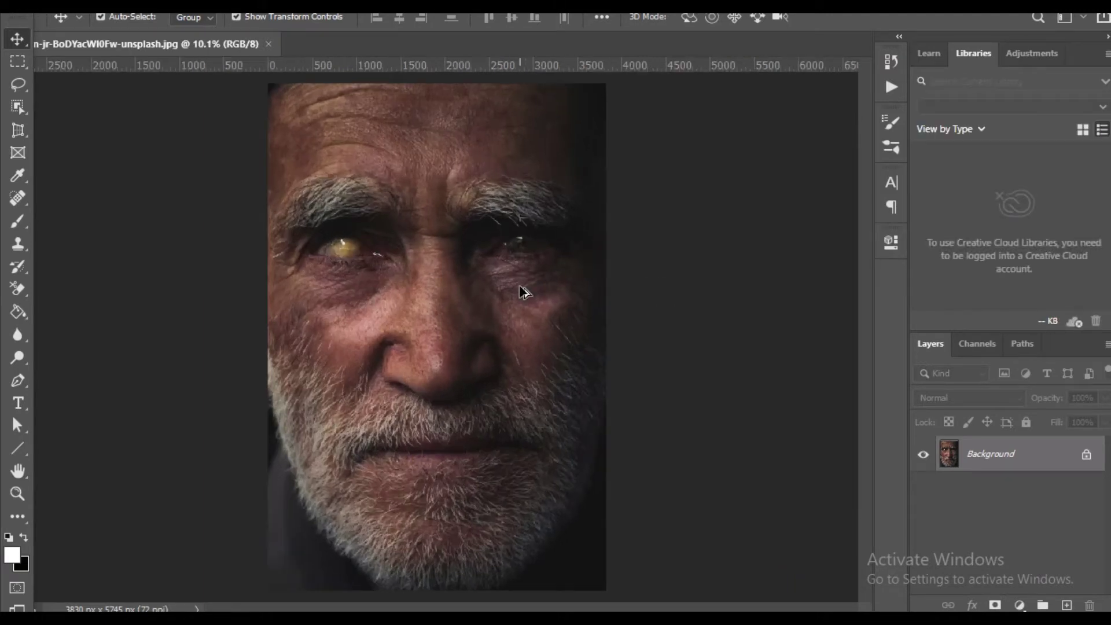
scroll(524, 281, "down", 1)
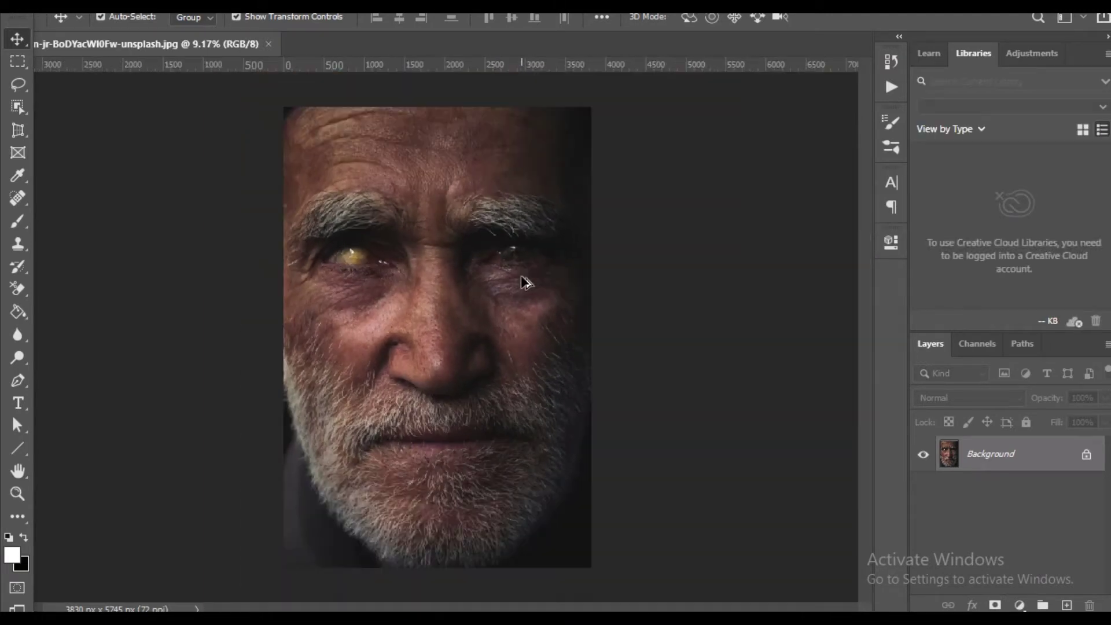
scroll(527, 286, "up", 1)
scroll(527, 286, "down", 2)
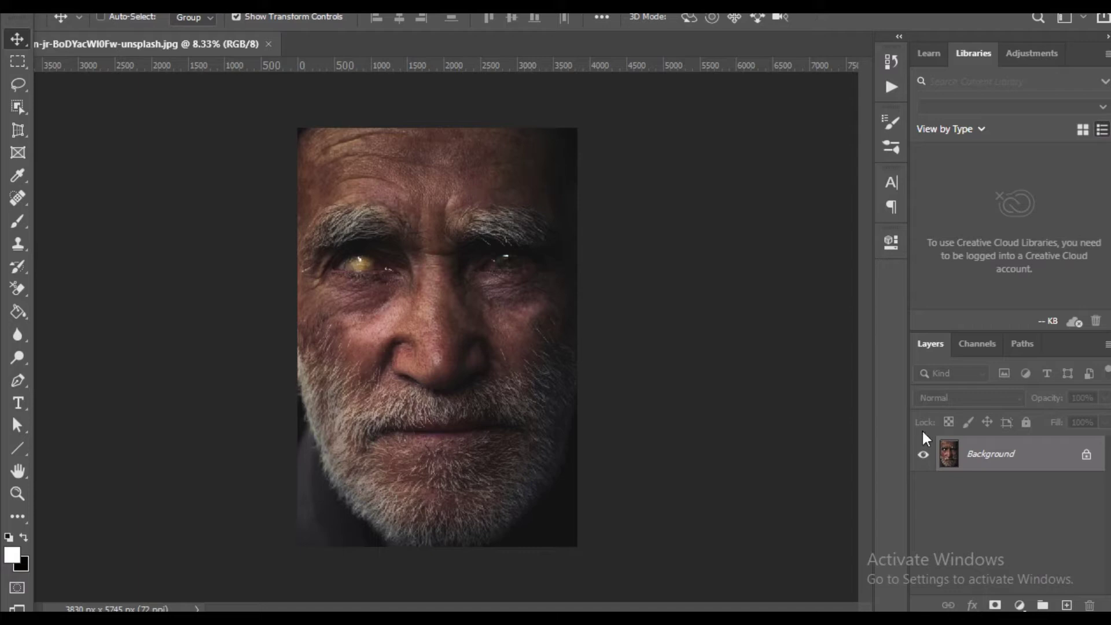
key("ctrl+j")
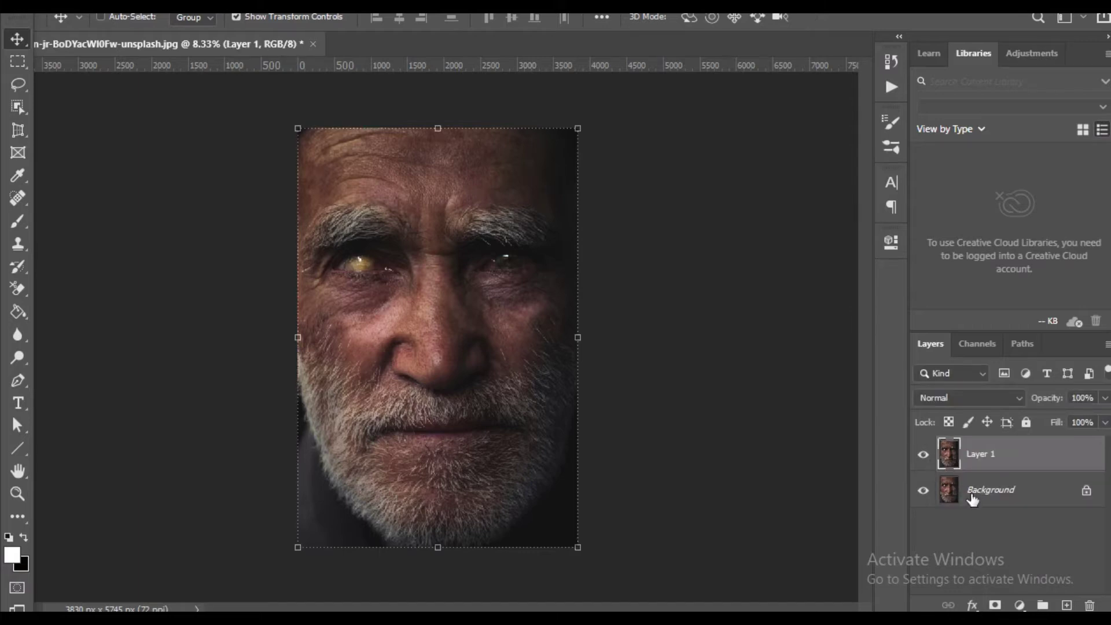
left_click(977, 496)
left_click(923, 490)
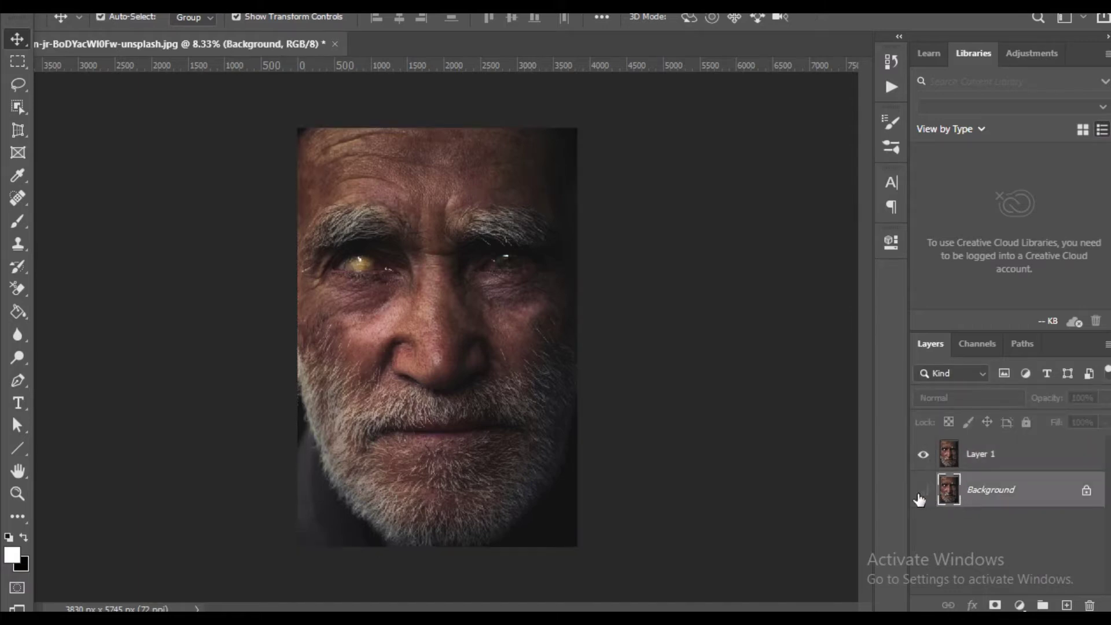
left_click(988, 452)
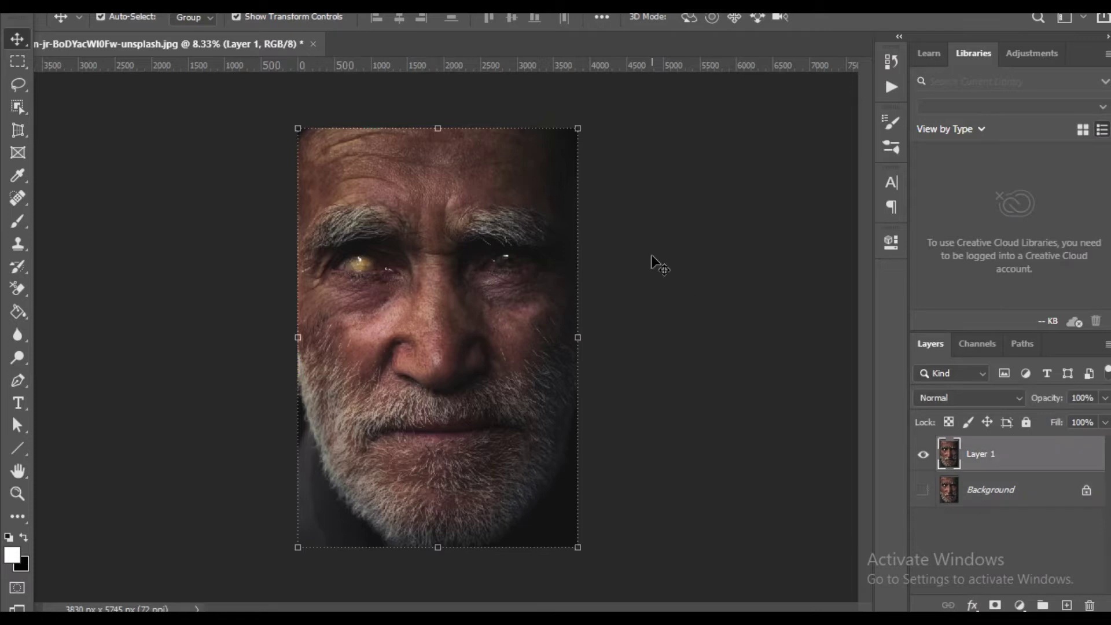
left_click(630, 247)
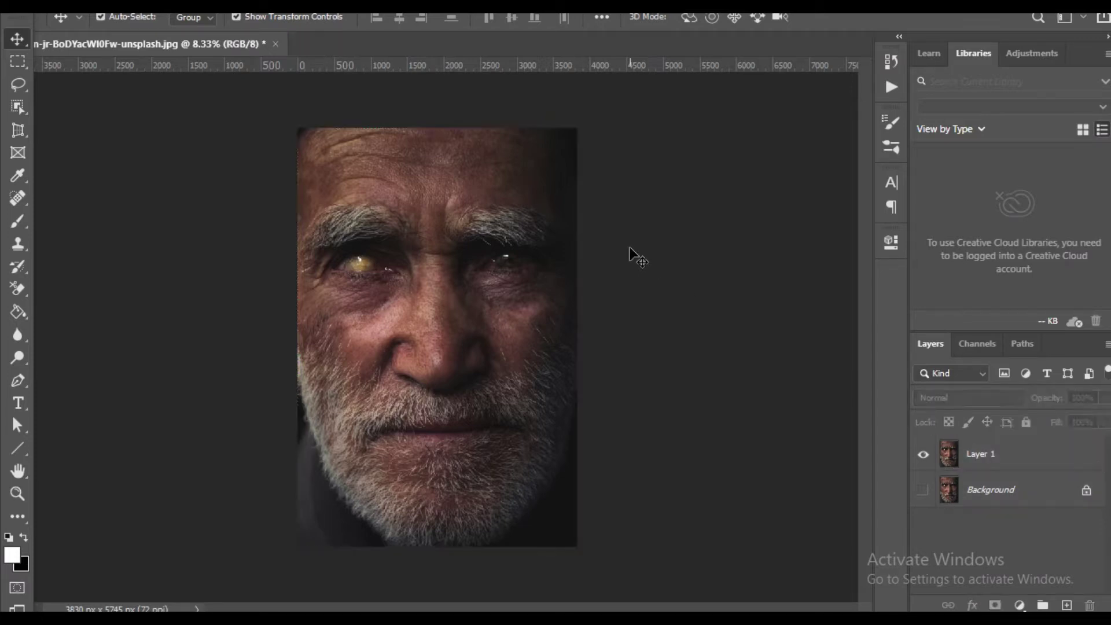
Switch to the Unsplash page in Chrome, close the open portrait photo and look through the "african girl angry face" results.
mouse_move(535, 620)
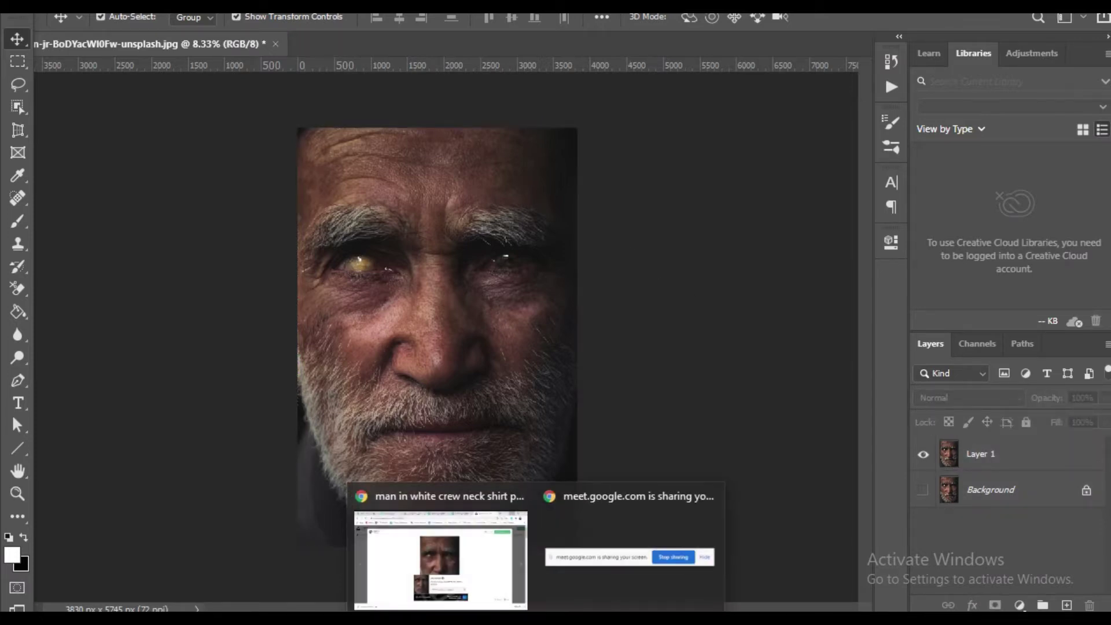
left_click(493, 599)
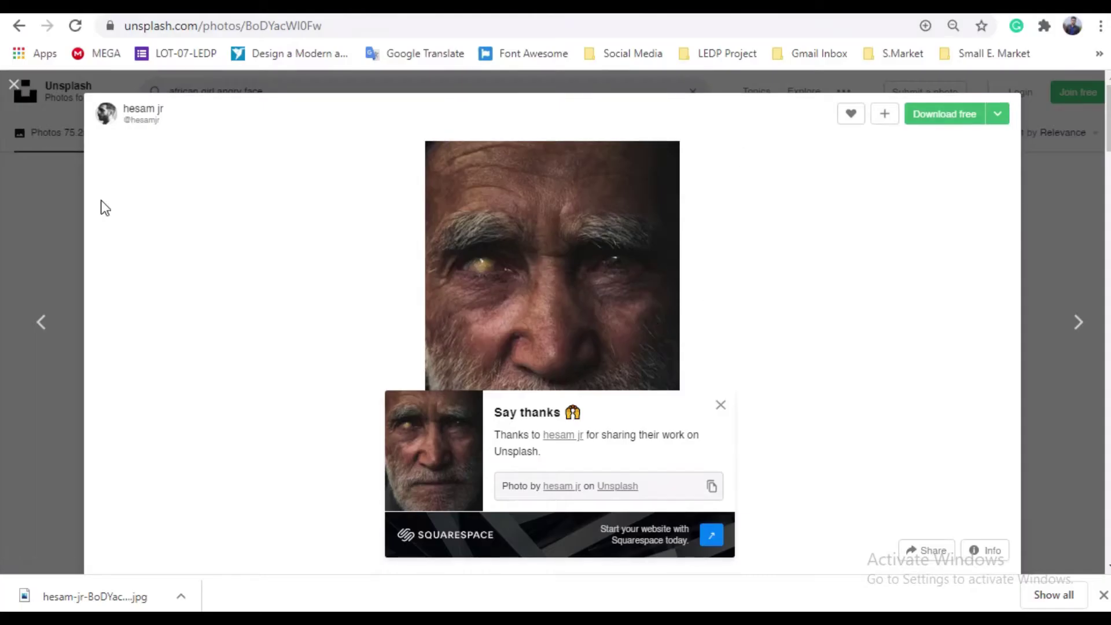
left_click(13, 85)
scroll(702, 434, "up", 5)
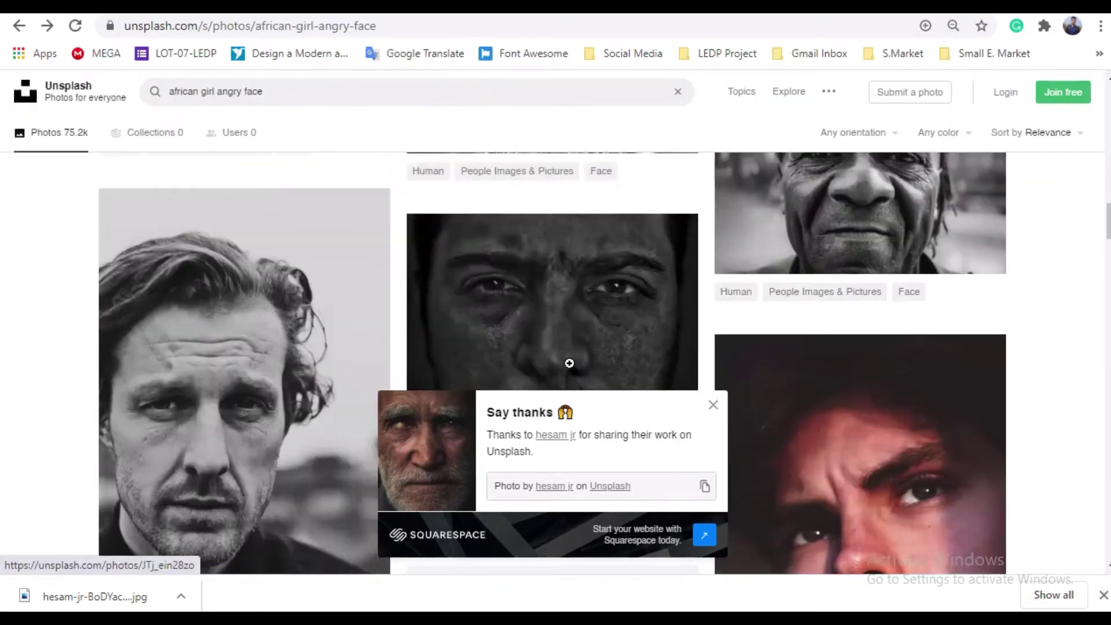
left_click(713, 405)
scroll(541, 376, "down", 12)
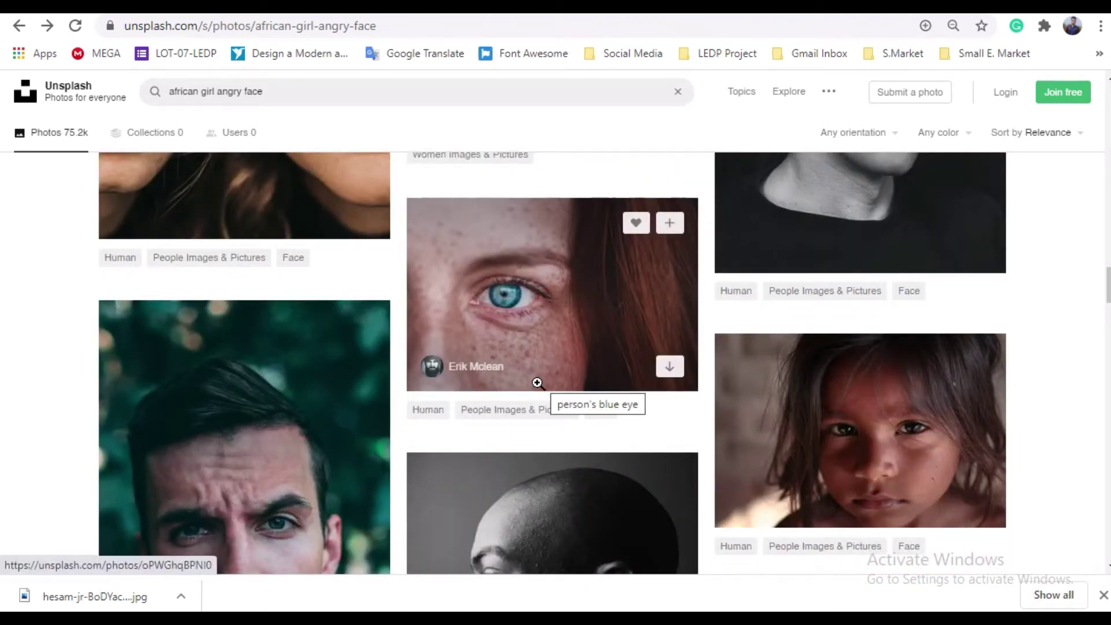
scroll(537, 382, "down", 4)
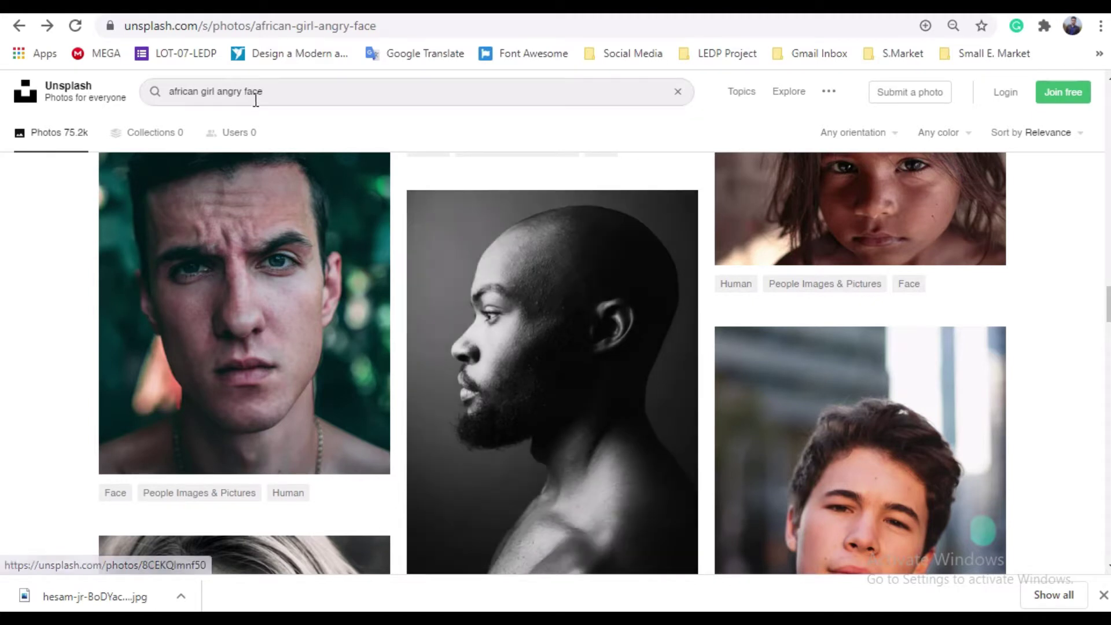
Search Unsplash for "off eye".
left_click(291, 91)
triple_click(293, 90)
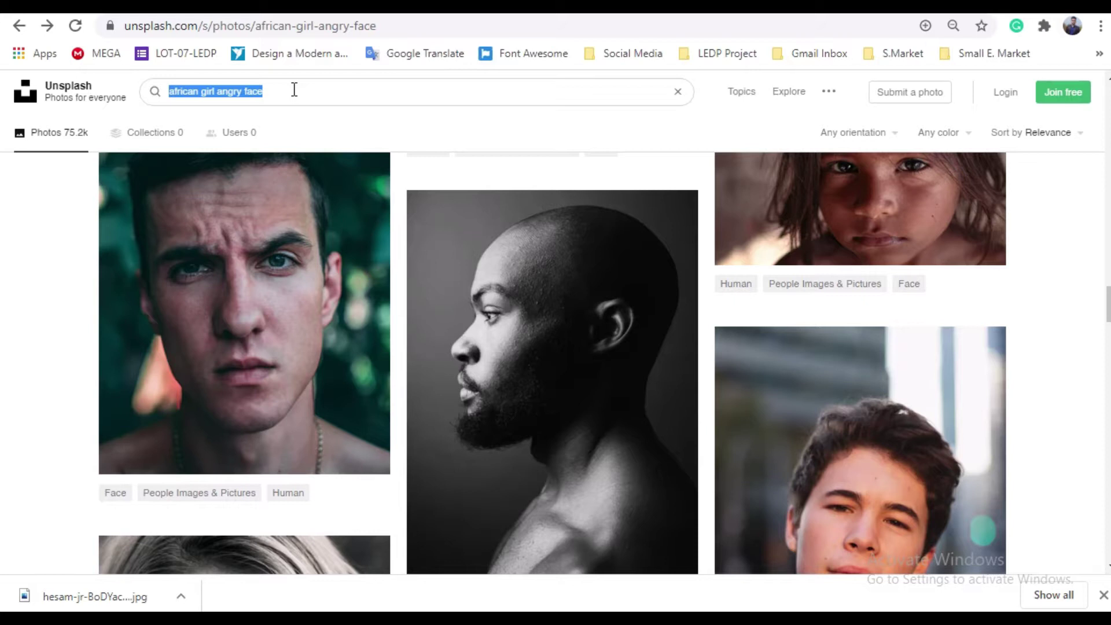
type("off eye")
key("Return")
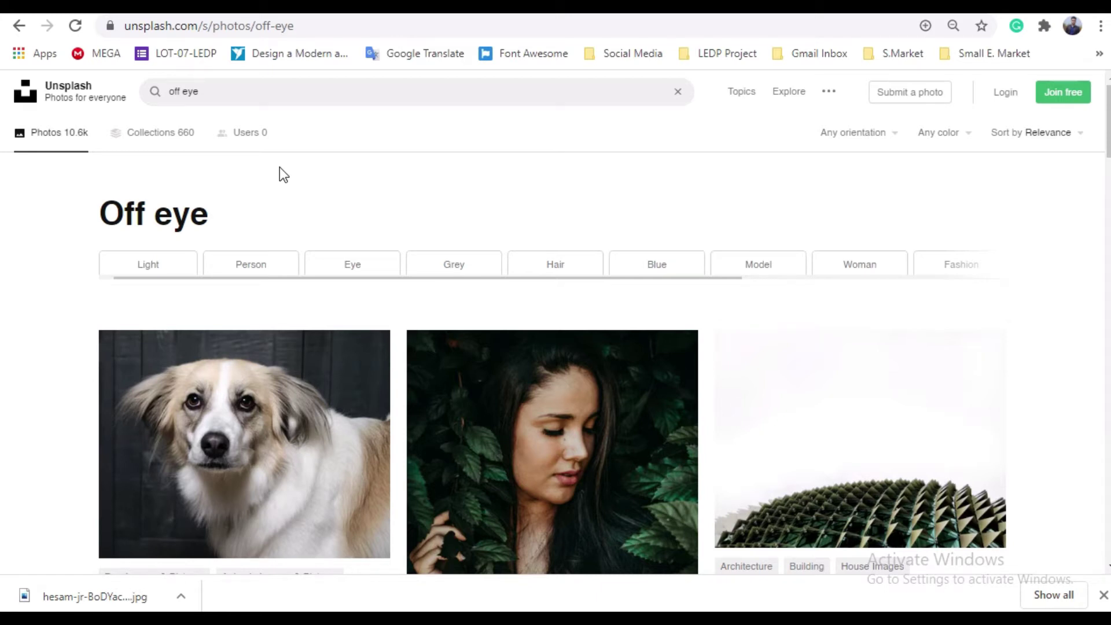
Look through the search results and open the photo of the tan-and-white dog facing the camera.
scroll(250, 276, "down", 7)
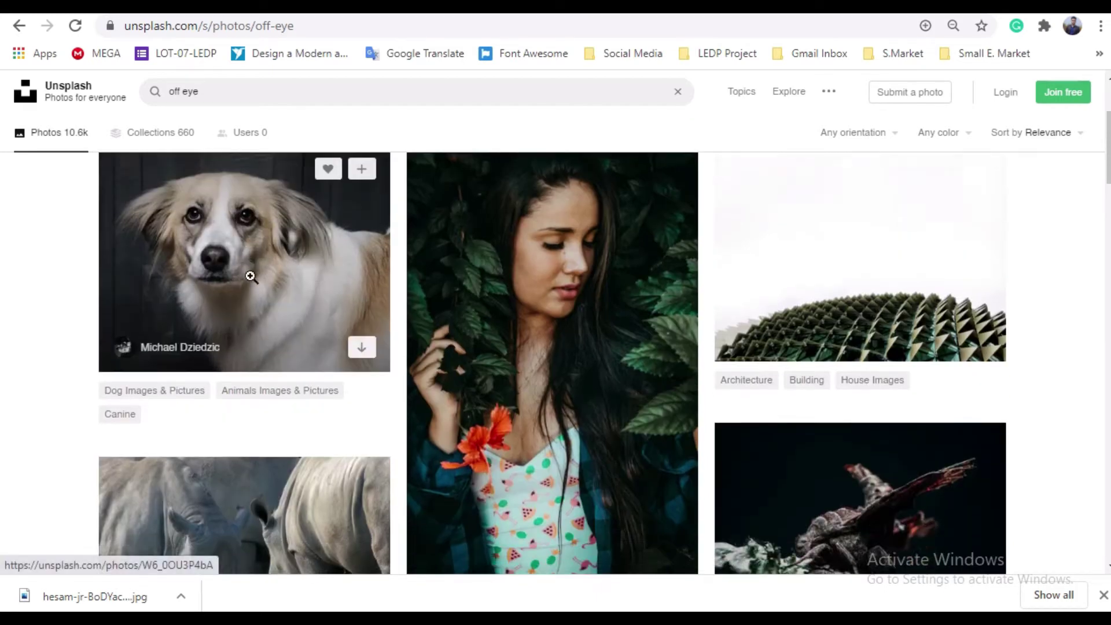
scroll(250, 276, "down", 4)
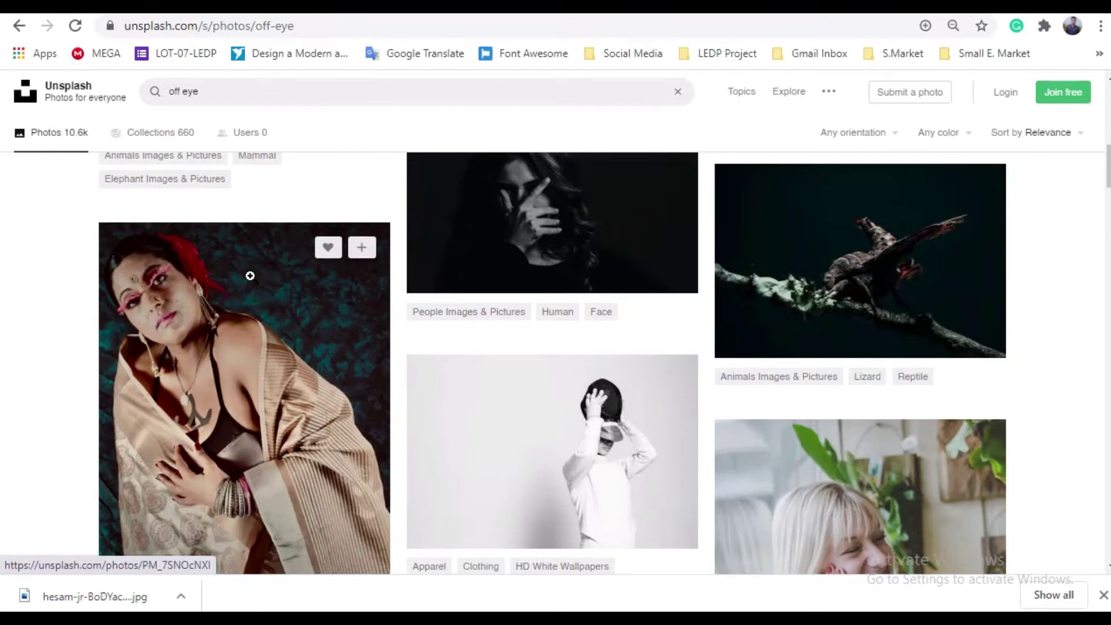
scroll(250, 279, "up", 10)
left_click(209, 300)
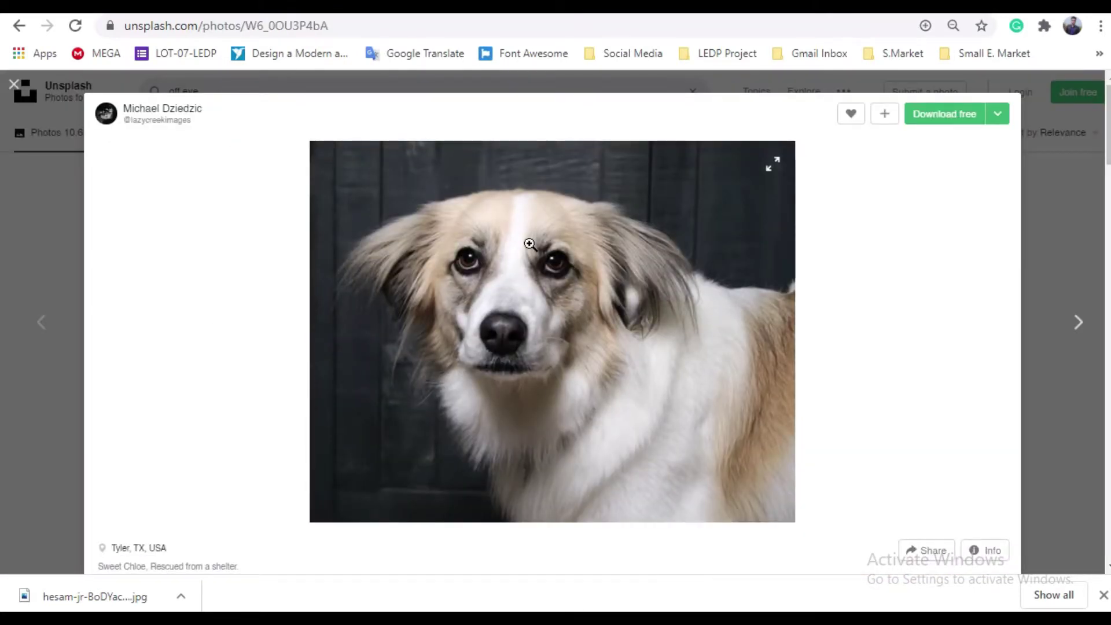
Download the dog photo as a JPEG to the Desktop and return to Photoshop.
scroll(554, 304, "down", 3)
scroll(578, 305, "up", 3)
scroll(661, 302, "down", 5)
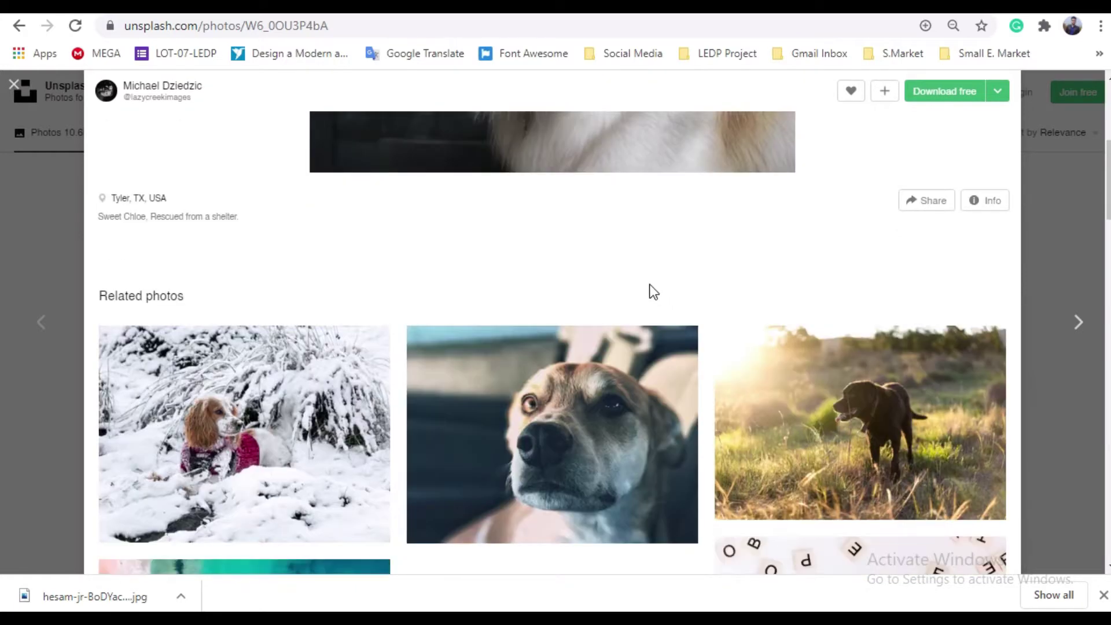
scroll(649, 284, "down", 5)
scroll(649, 290, "down", 5)
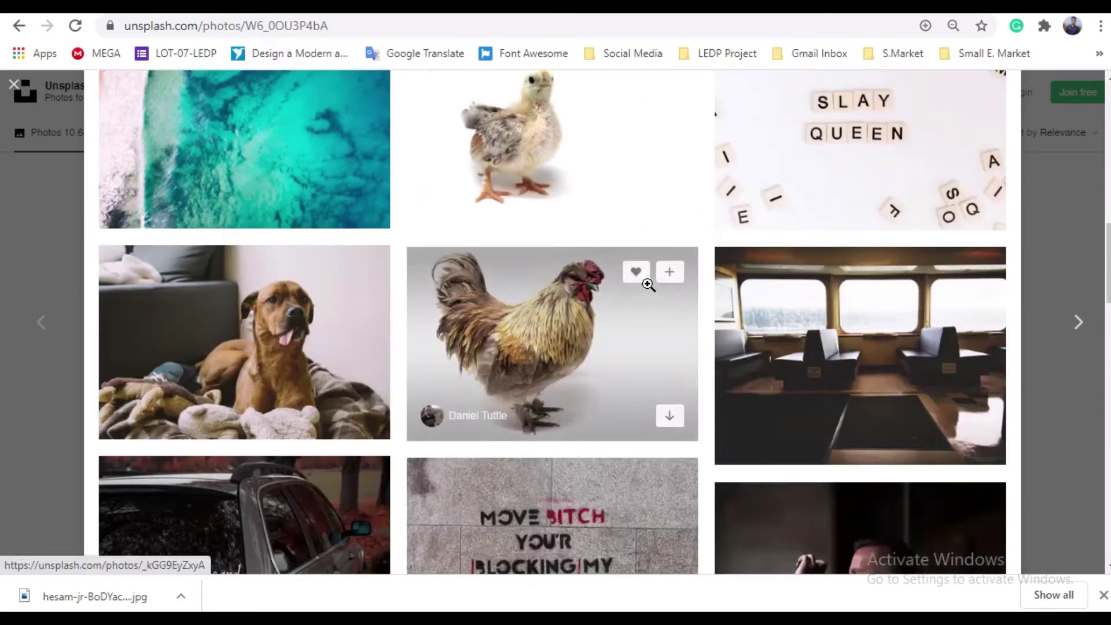
scroll(639, 282, "up", 15)
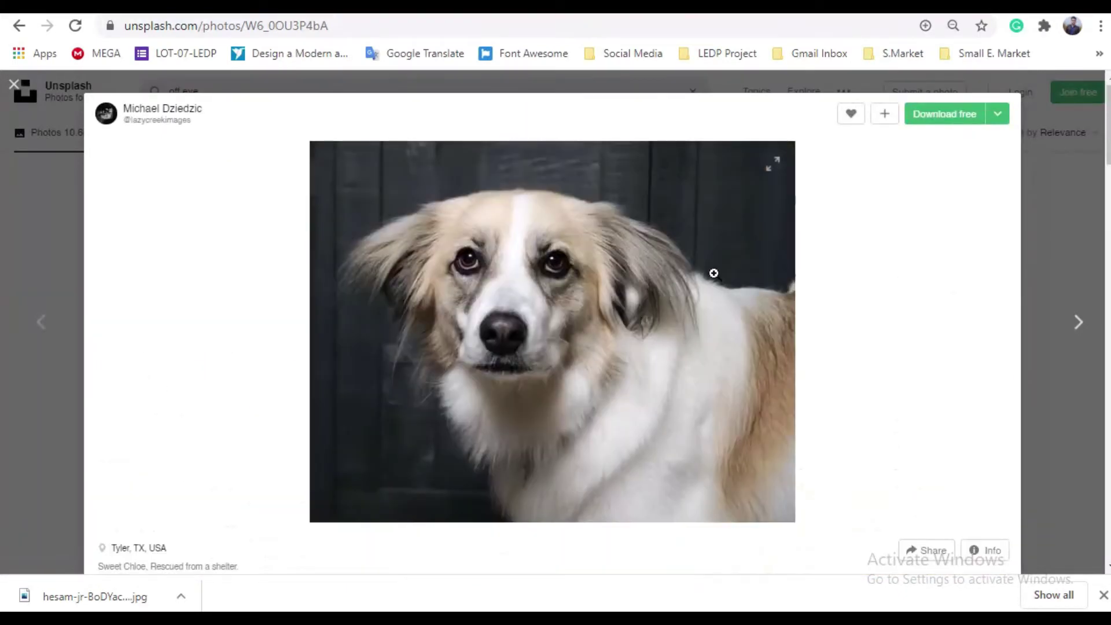
left_click(930, 121)
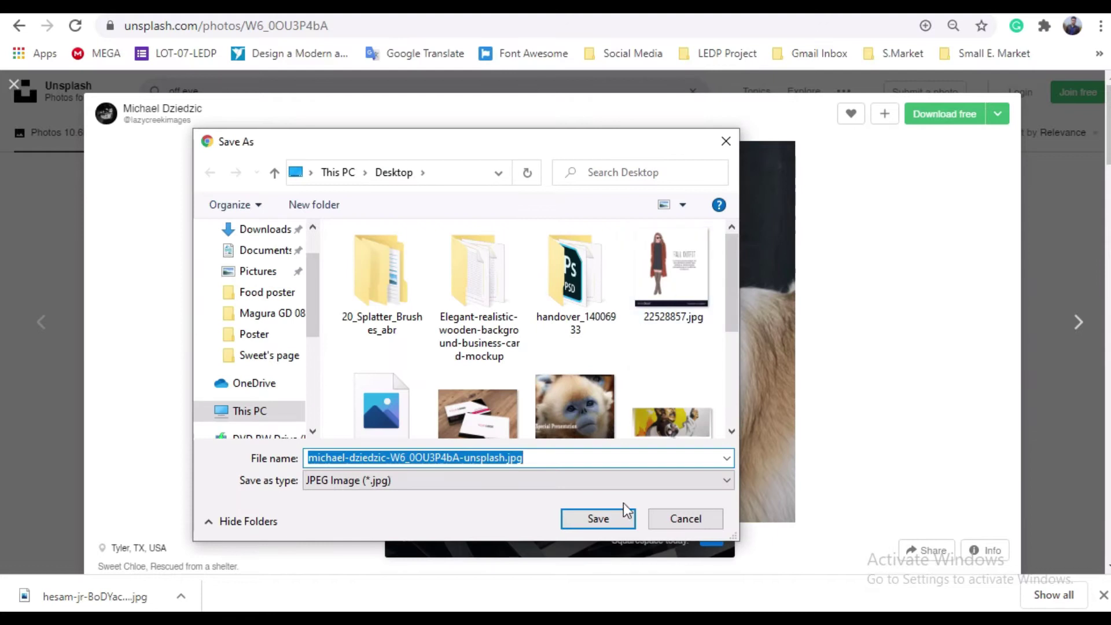
left_click(598, 519)
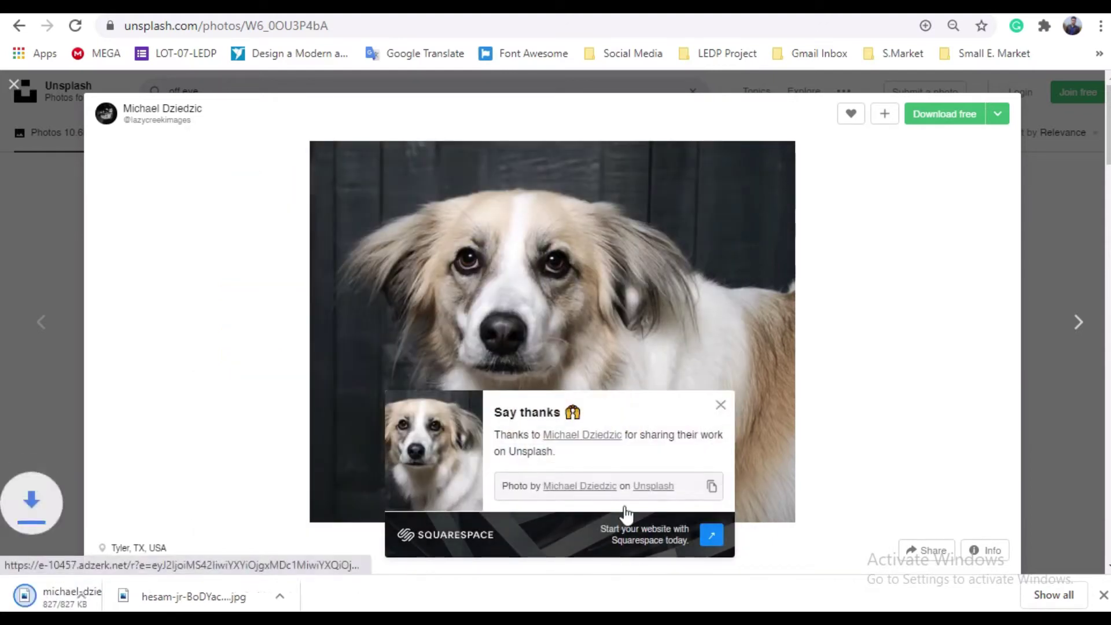
left_click(14, 84)
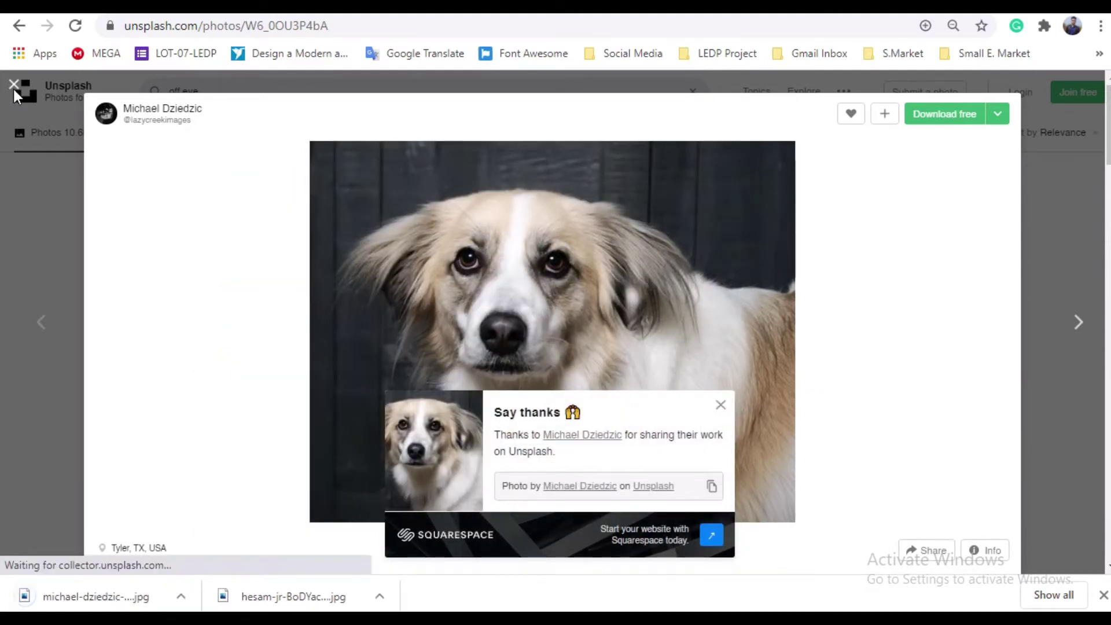
left_click(713, 404)
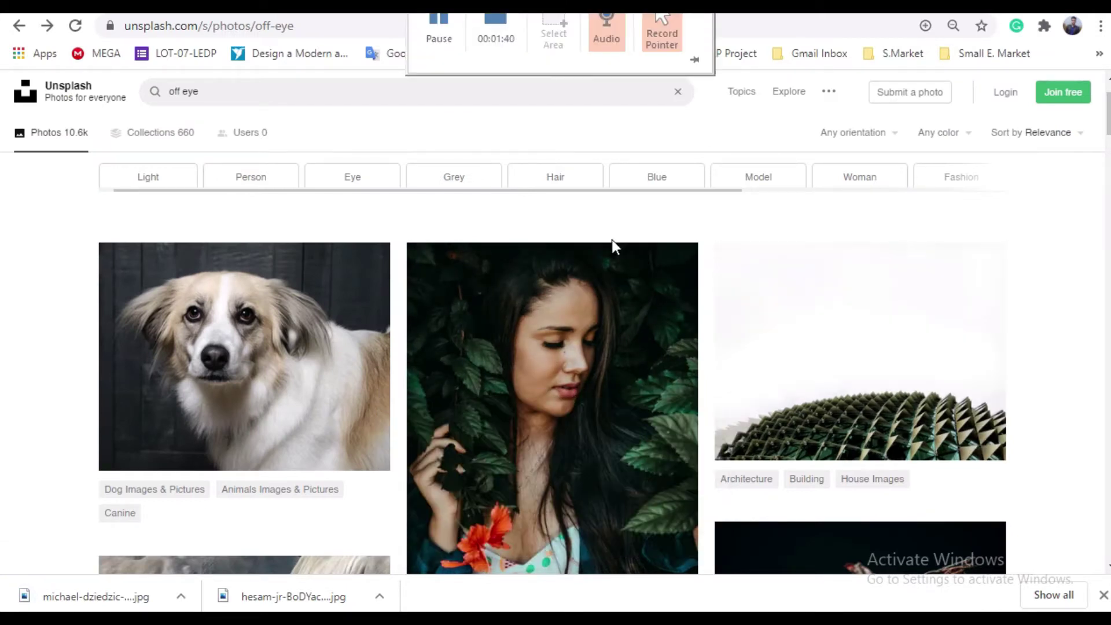
scroll(370, 188, "up", 2)
left_click(201, 91)
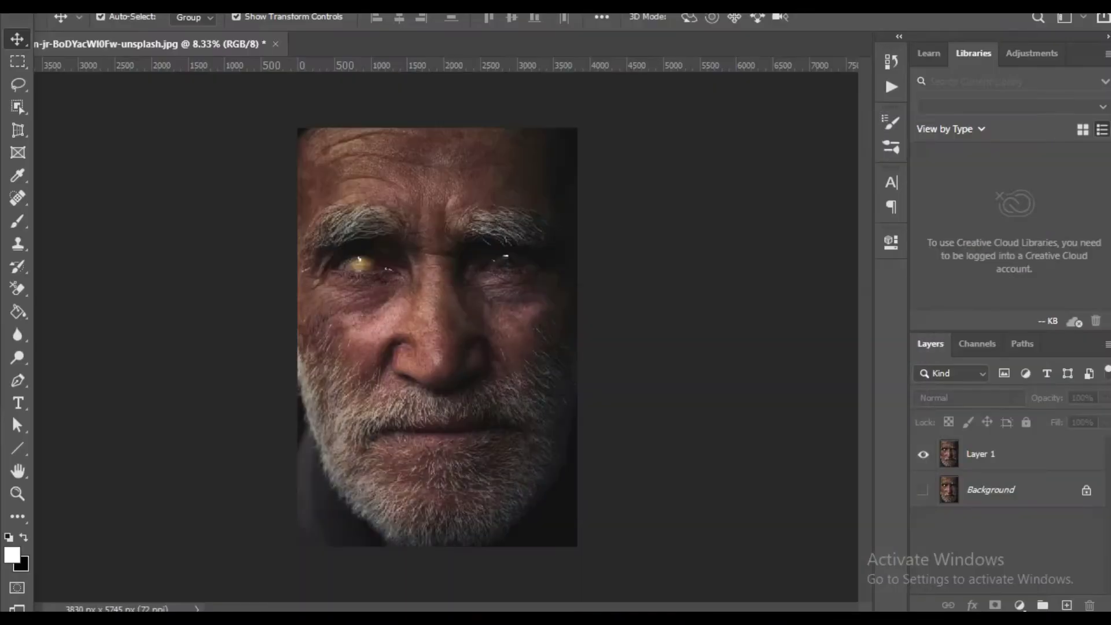
Place the downloaded dog photo from the Desktop into the portrait document as an embedded image.
left_click(38, 7)
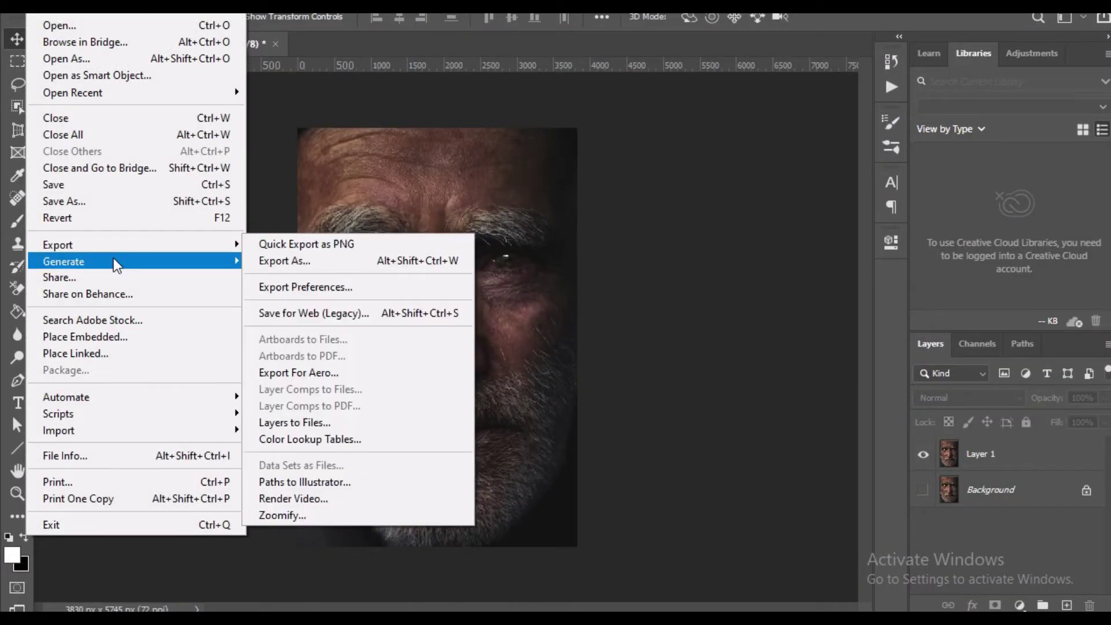
left_click(88, 335)
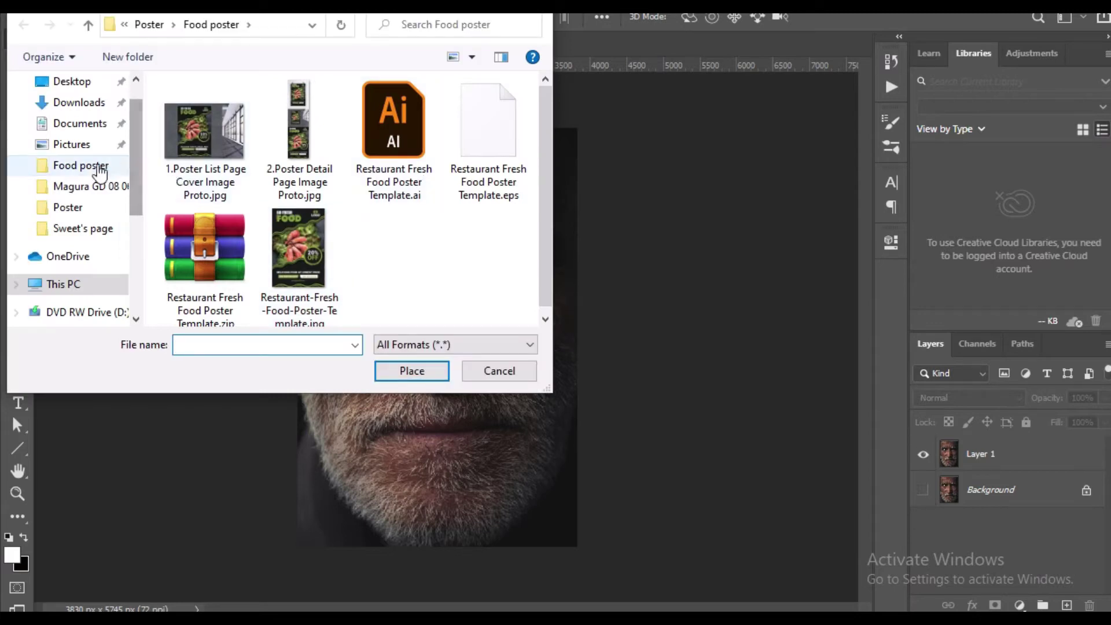
left_click(73, 165)
left_click(86, 231)
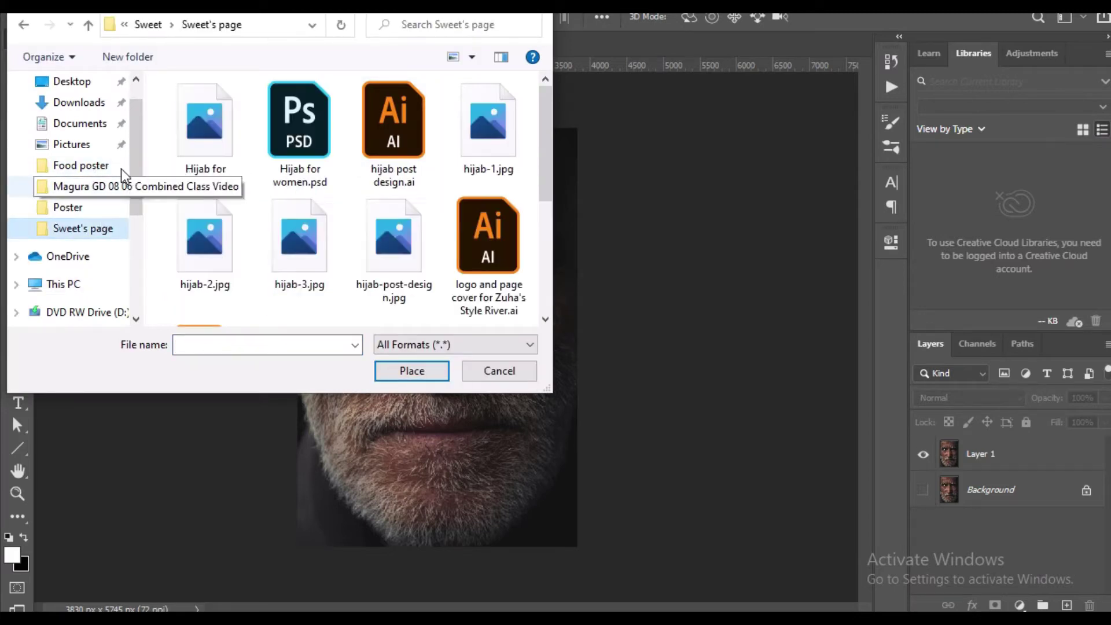
scroll(92, 220, "down", 3)
left_click(84, 196)
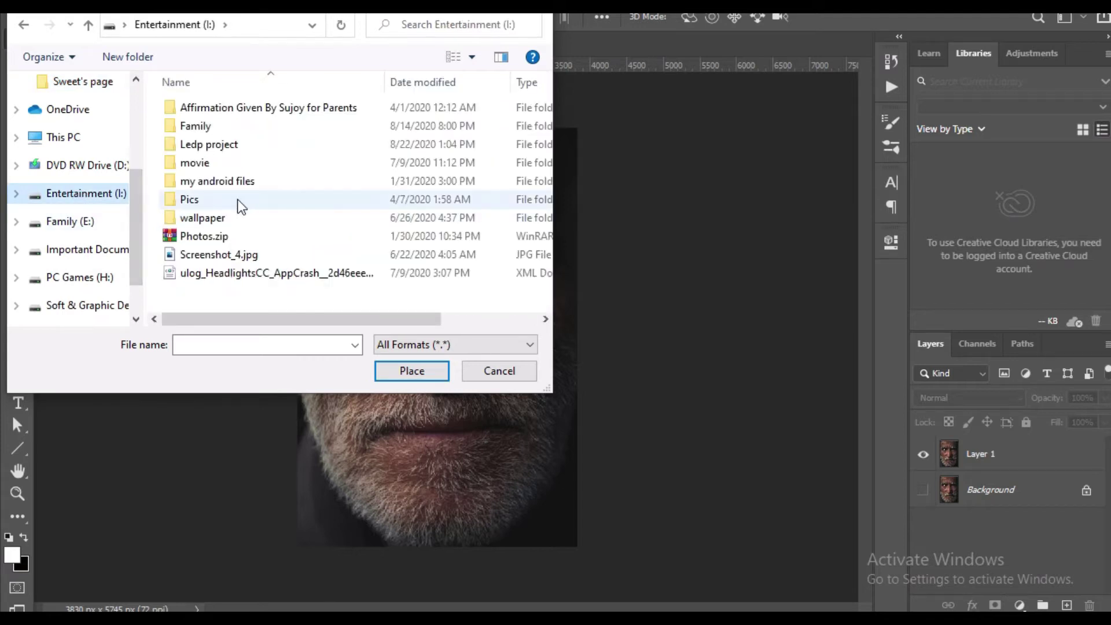
left_click_drag(134, 197, 131, 98)
left_click(72, 115)
scroll(365, 211, "down", 3)
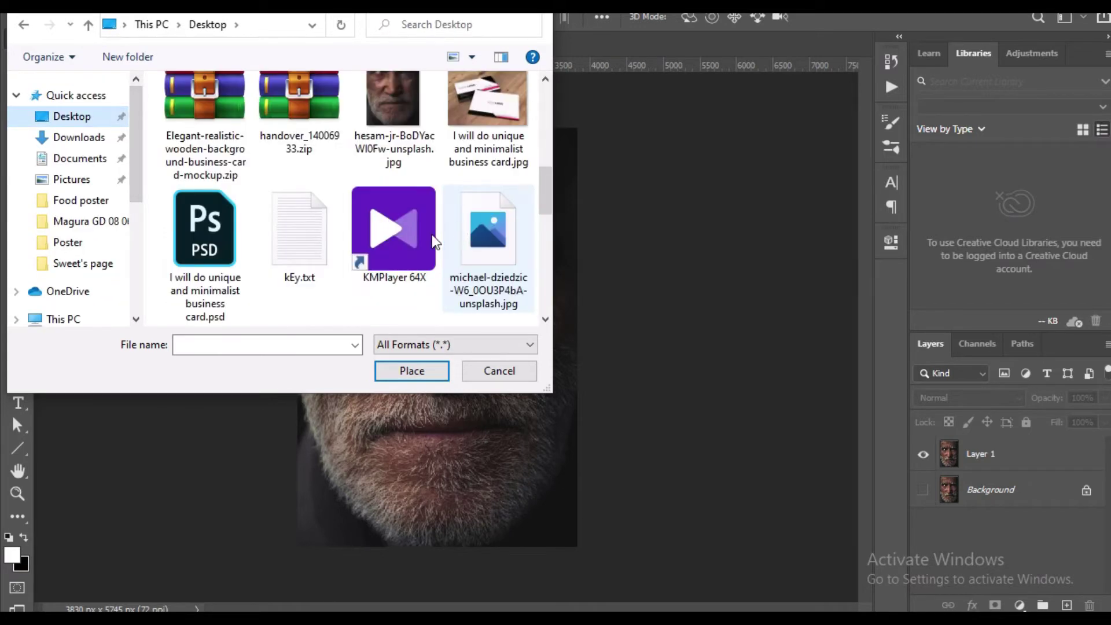
left_click(487, 253)
left_click(431, 370)
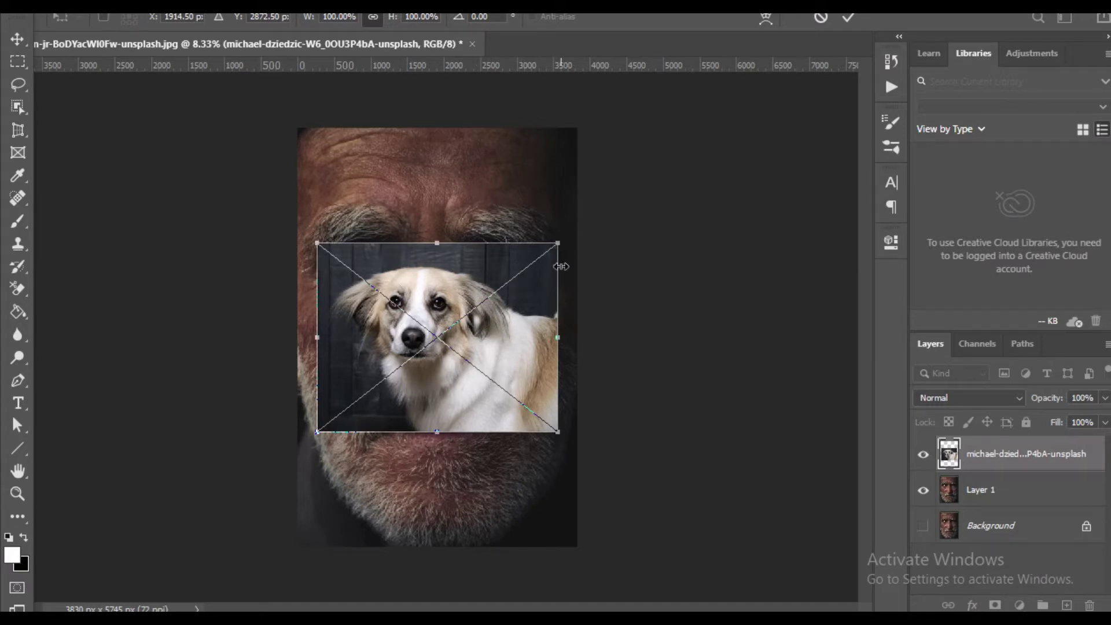
Enlarge the placed dog photo proportionally to about 136% so it extends past the portrait's sides.
scroll(477, 300, "up", 2)
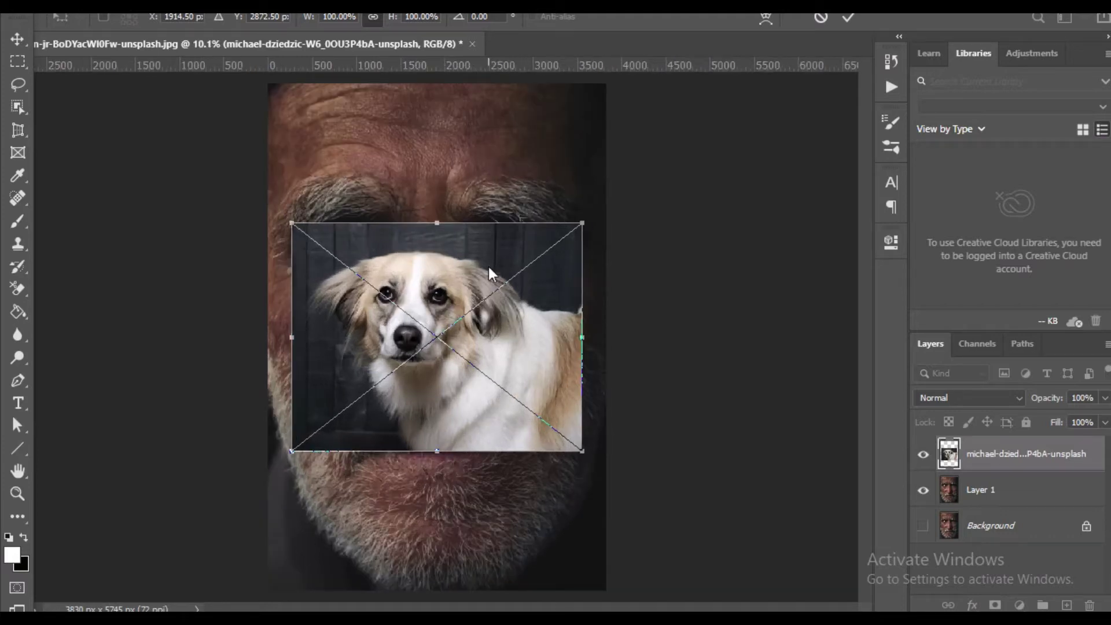
key("alt+space")
key("Escape")
scroll(462, 319, "up", 2)
scroll(461, 324, "up", 1)
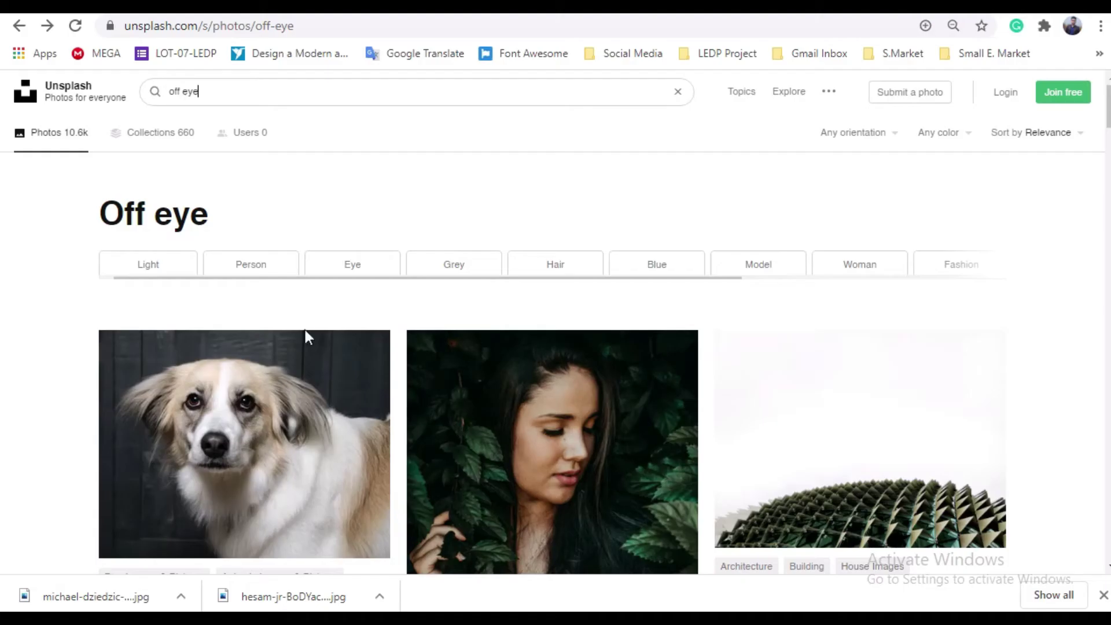
right_click(294, 379)
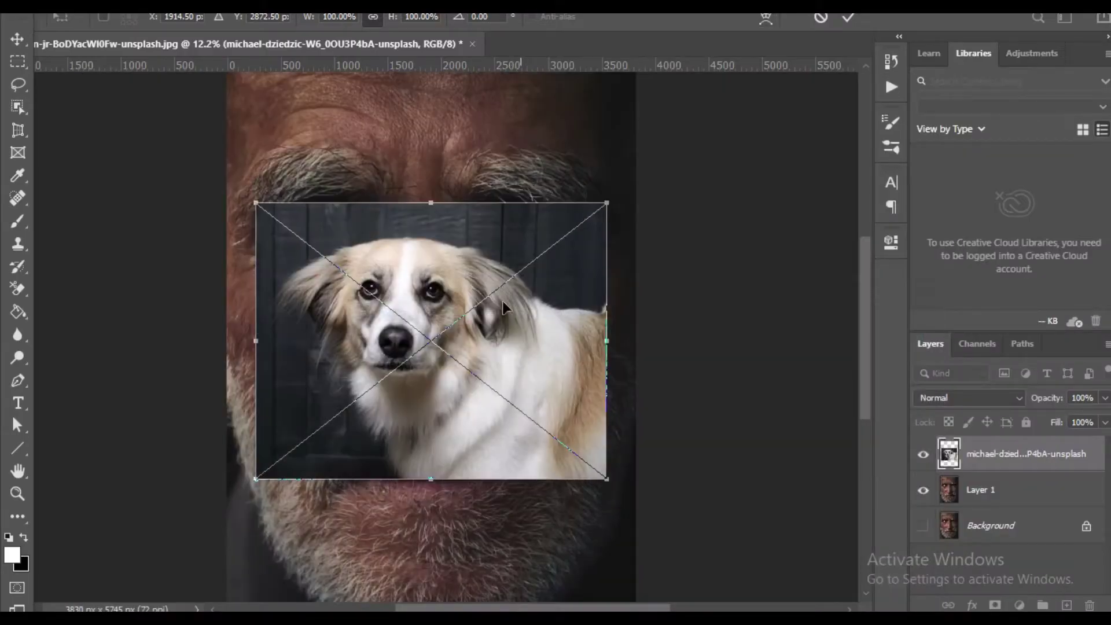
key("alt+space")
scroll(459, 268, "up", 2)
left_click_drag(606, 260, 660, 204)
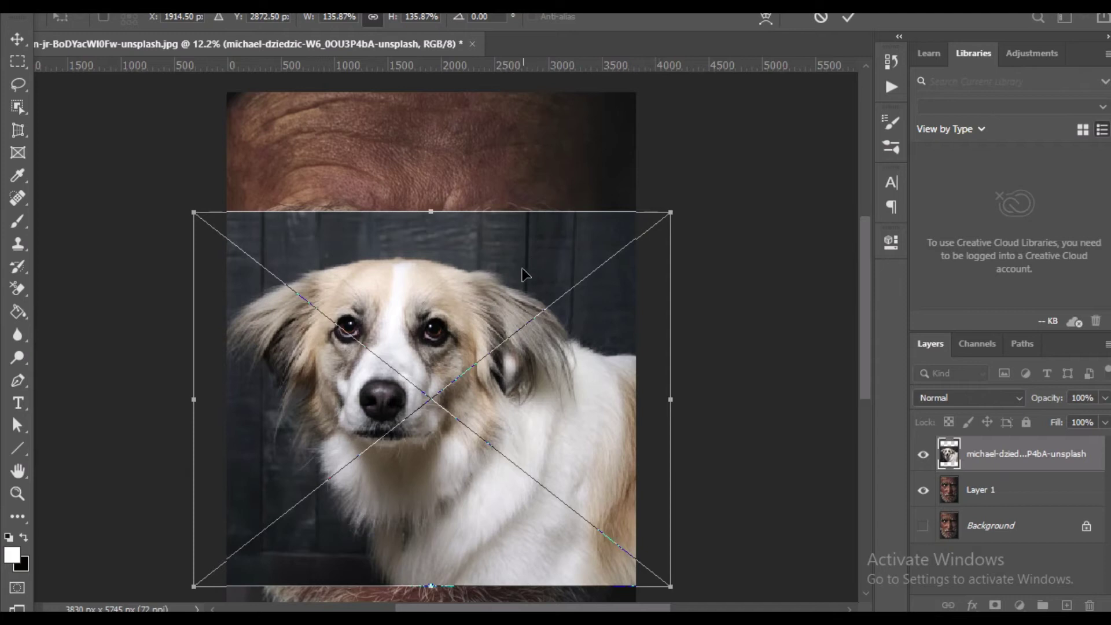
Move the dog photo straight up over the man's forehead and nose, to a Y position of about 2069 px.
left_click(466, 516)
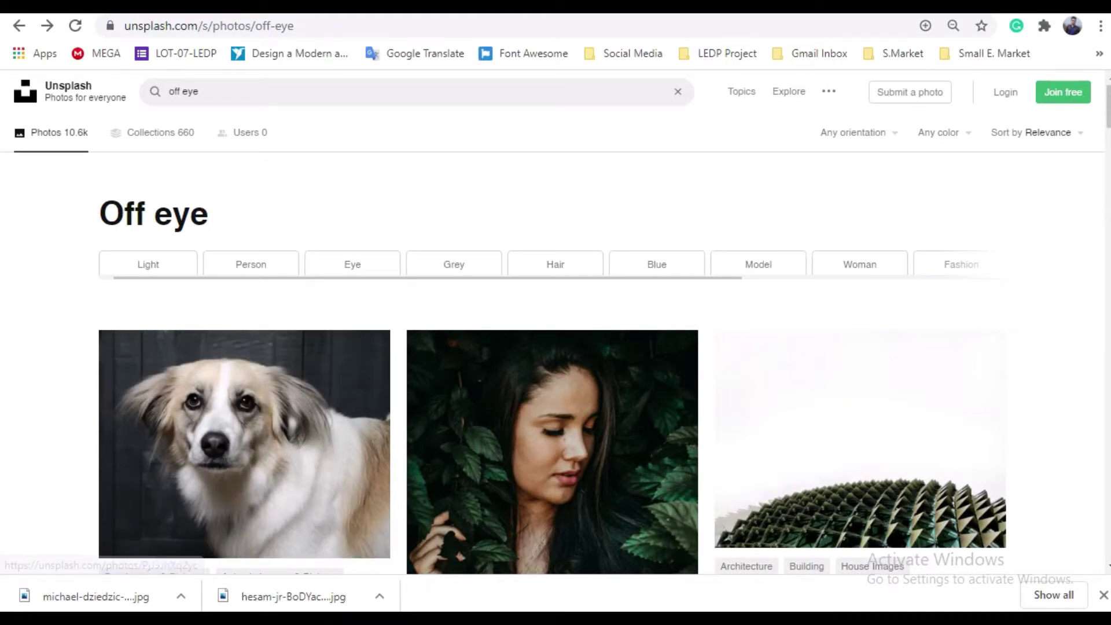
left_click(1017, 6)
left_click_drag(484, 293, 494, 206)
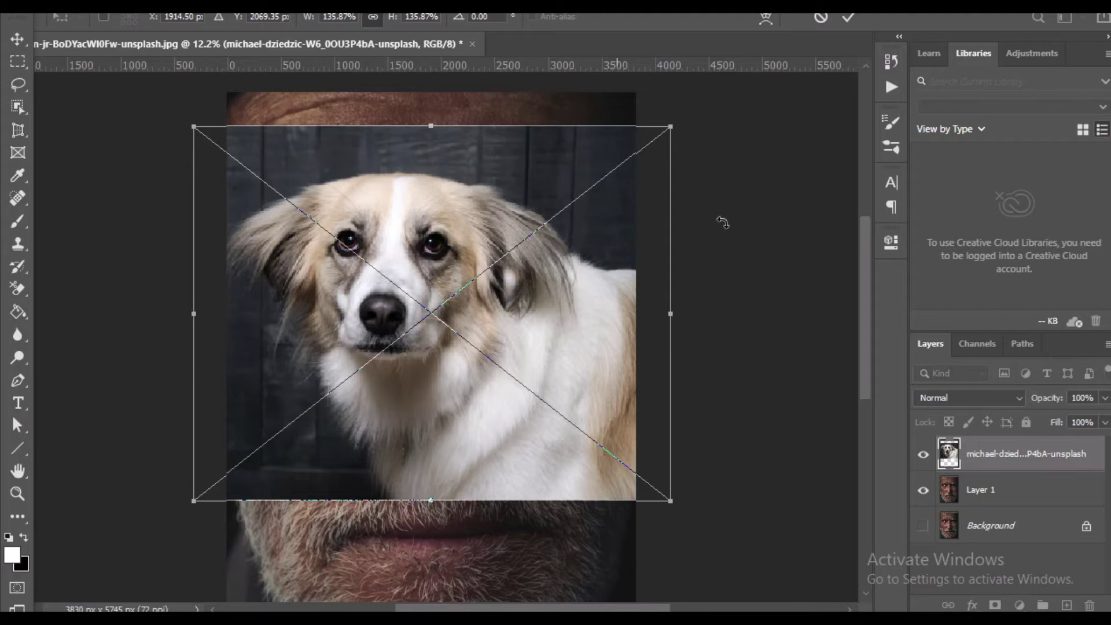
Lower the dog layer's opacity to 28% and align one of the dog's eyes with the man's glowing eye.
left_click(1105, 398)
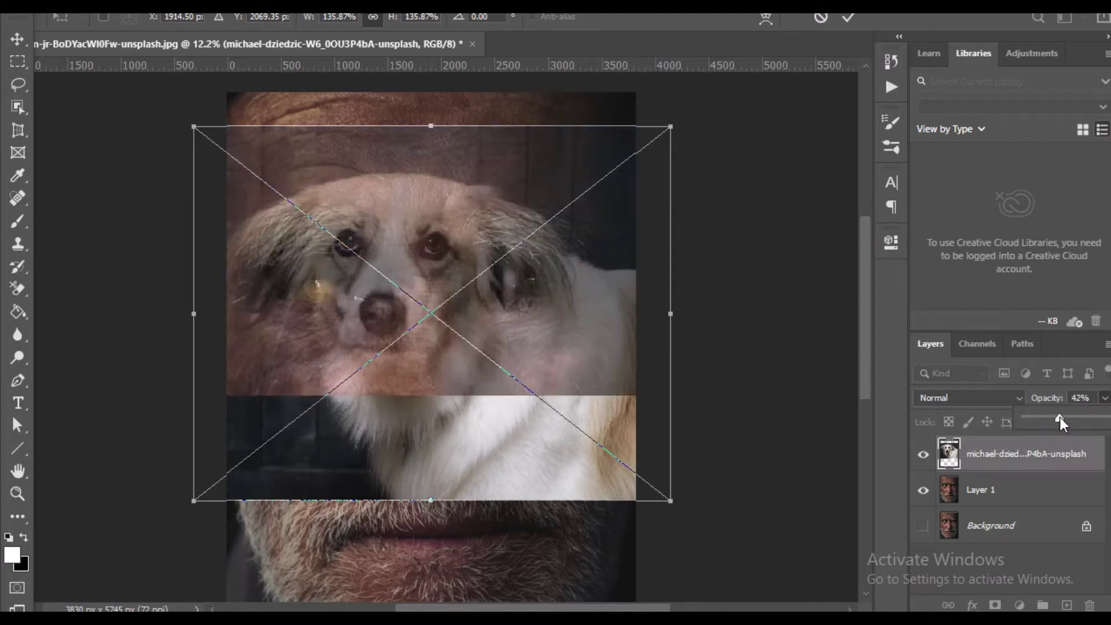
left_click_drag(1058, 418, 1048, 417)
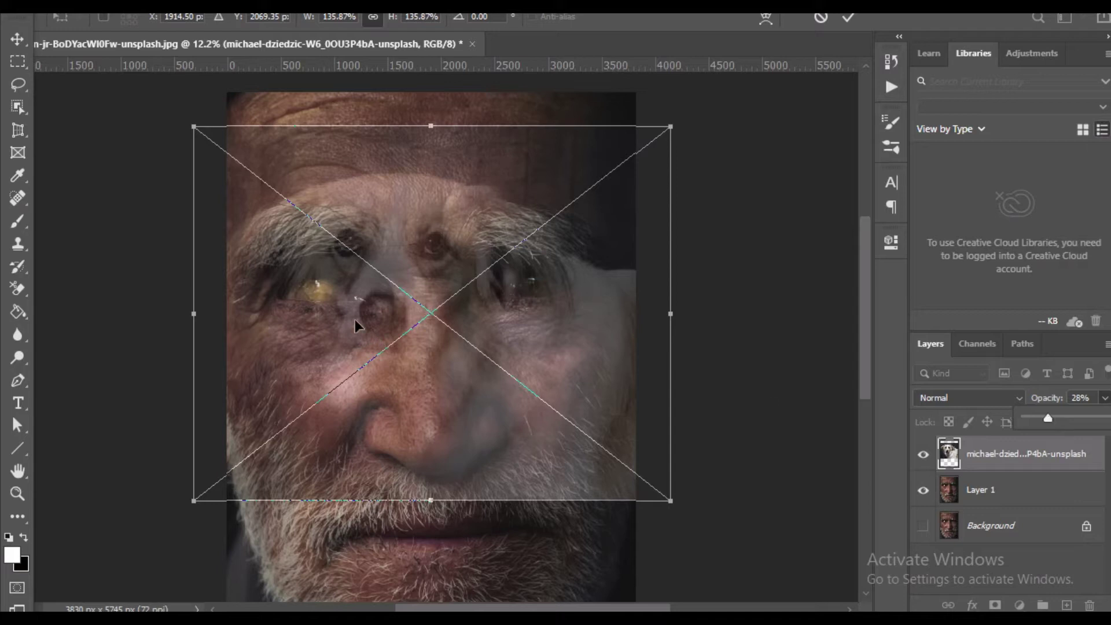
left_click_drag(395, 272, 366, 317)
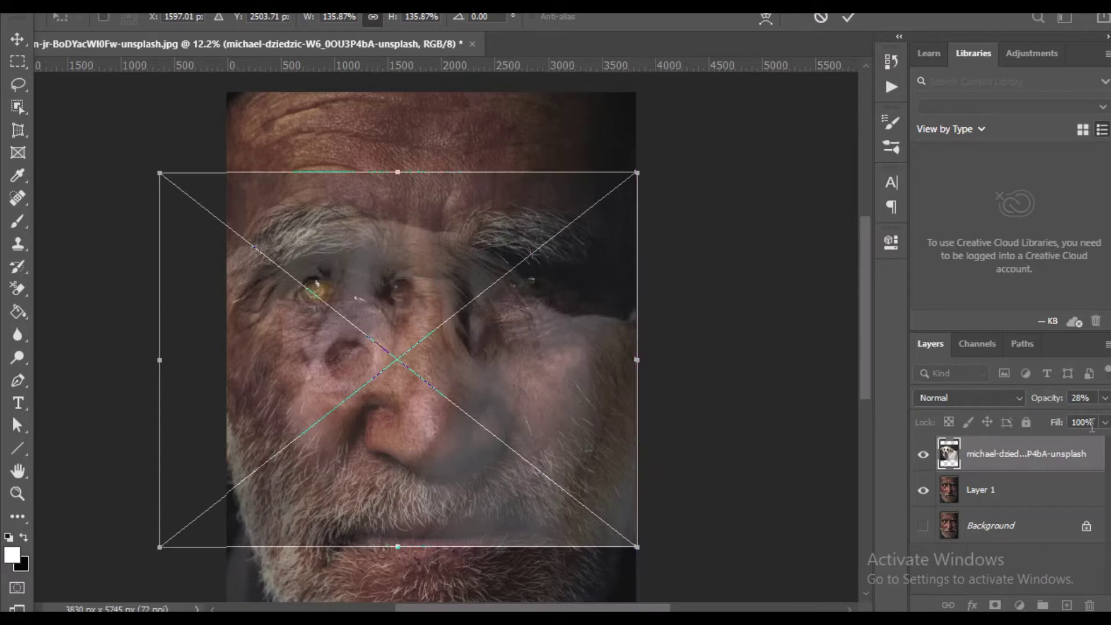
Set the dog layer's opacity back to 100%.
left_click(1102, 399)
left_click_drag(1076, 420, 1108, 419)
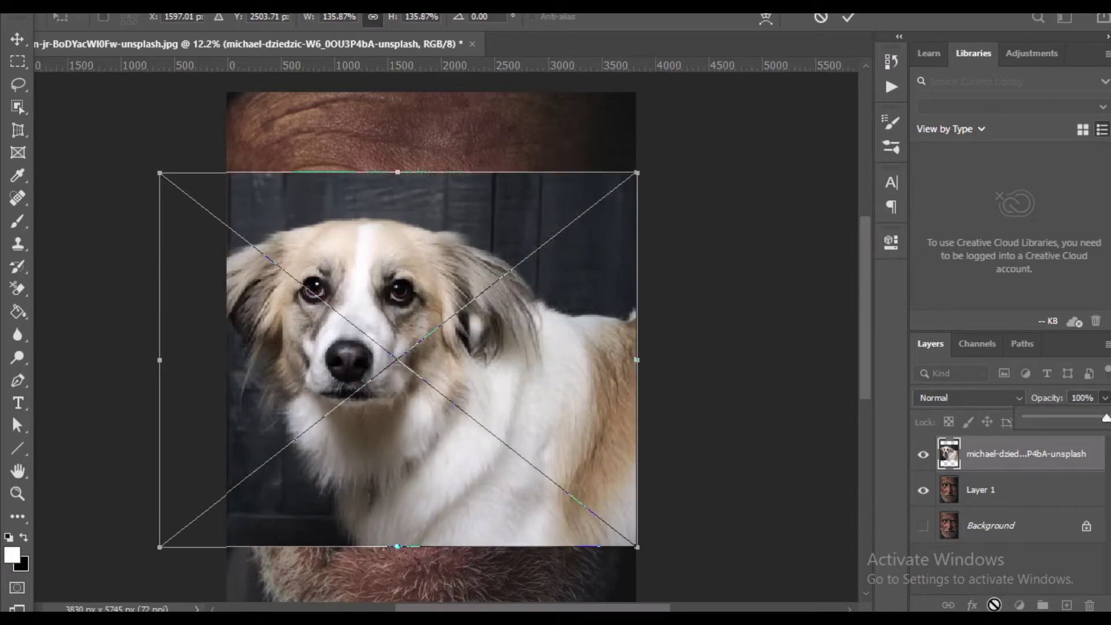
left_click(695, 259)
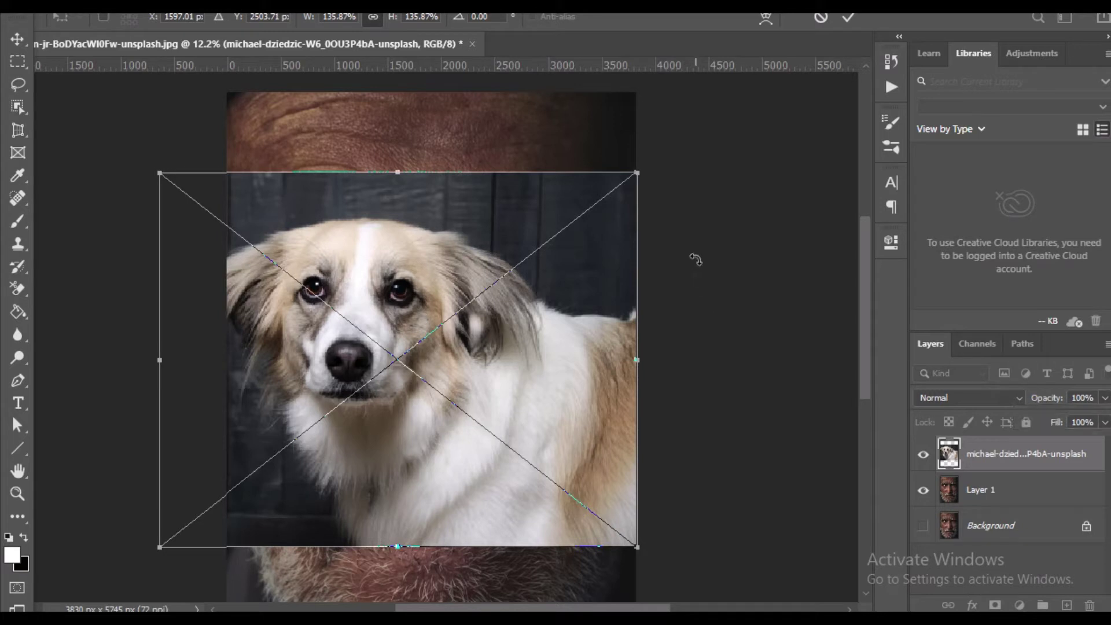
Commit the dog photo's placement and add a layer mask to its layer.
left_click(849, 17)
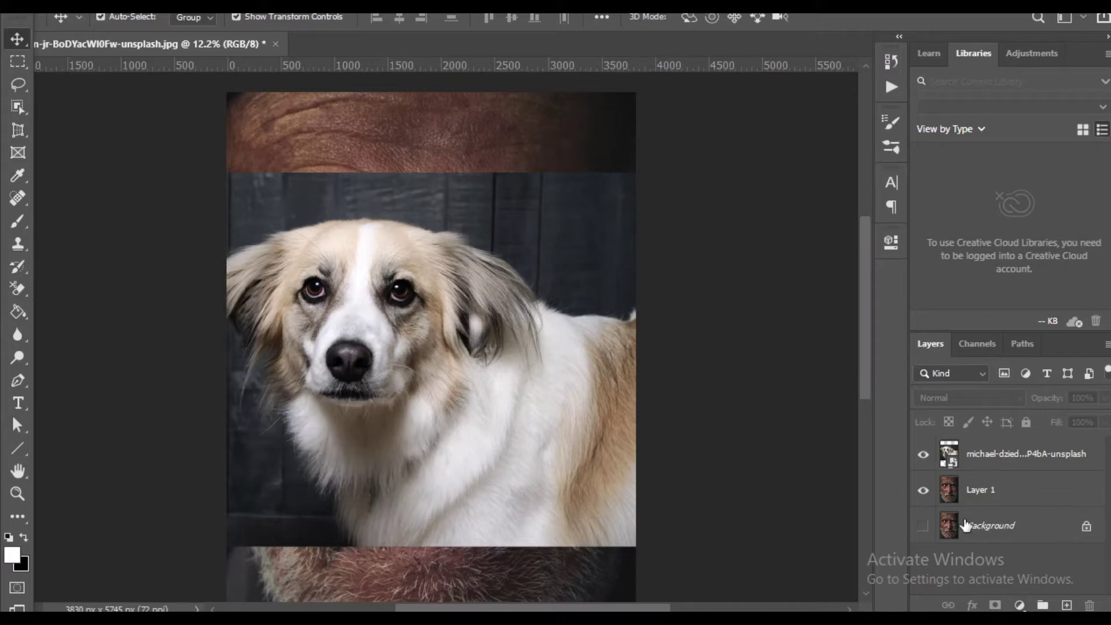
left_click(982, 472)
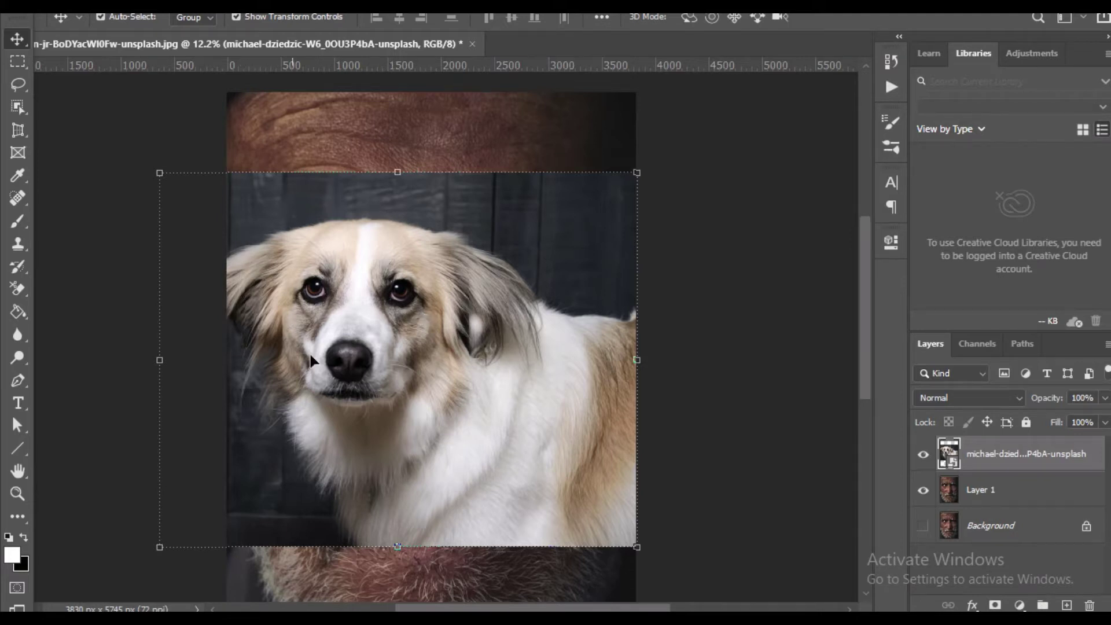
left_click(994, 605)
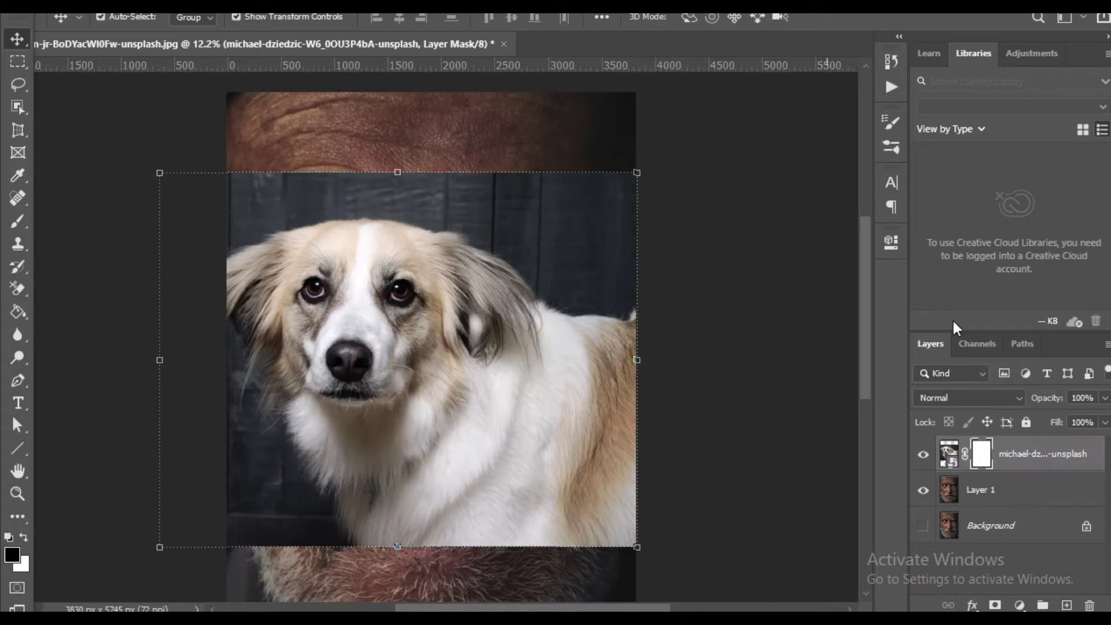
Open the dog layer's smart object contents and unlock the background layer.
double_click(949, 454)
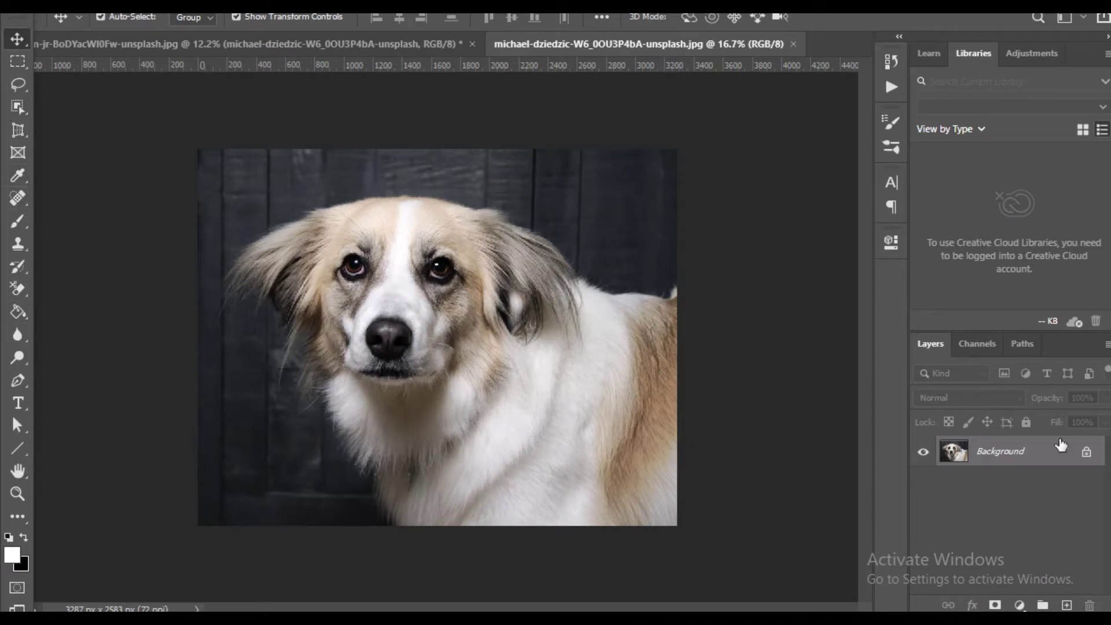
left_click(1090, 457)
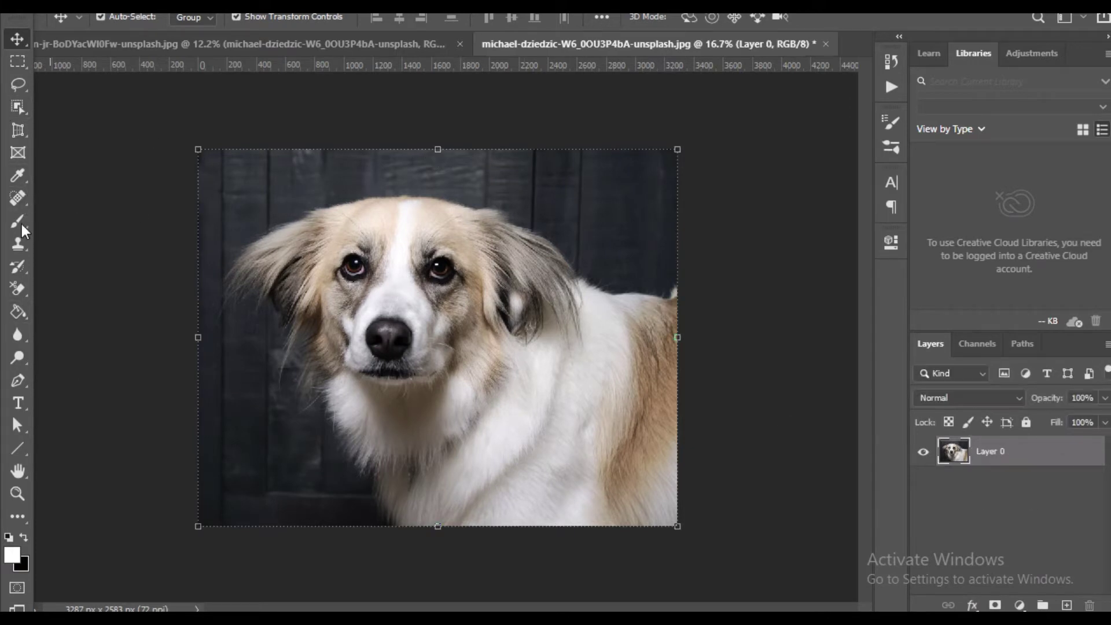
Erase a curved strip of the backdrop beside the dog with the Background Eraser and try to save the smart object.
left_click(18, 289)
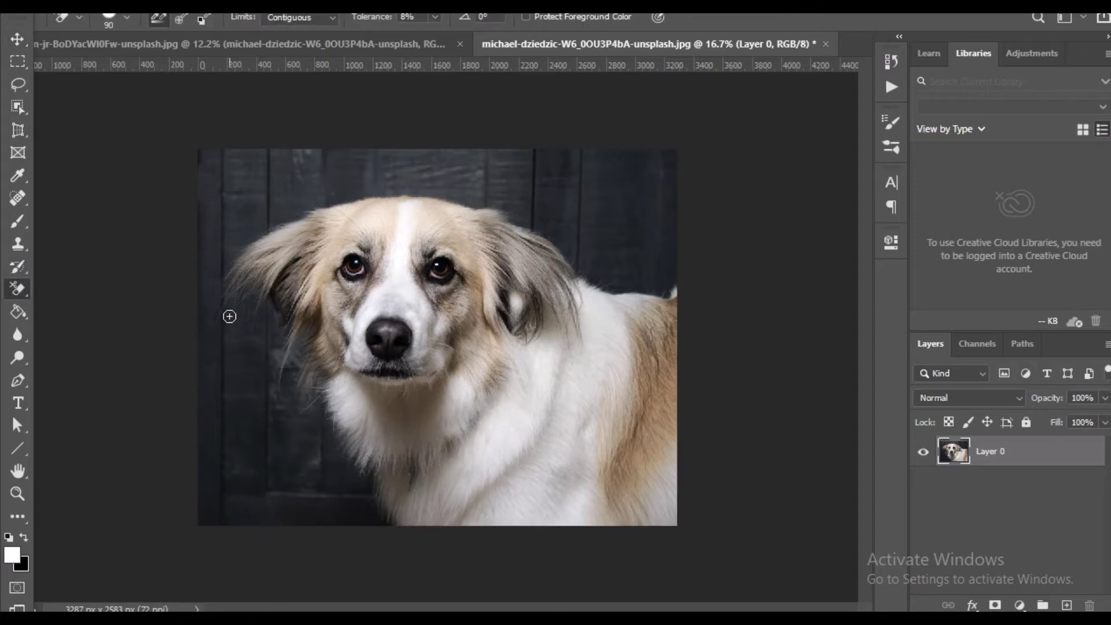
mouse_move(220, 313)
left_mouse_down()
mouse_move(224, 377)
mouse_move(287, 517)
left_mouse_up()
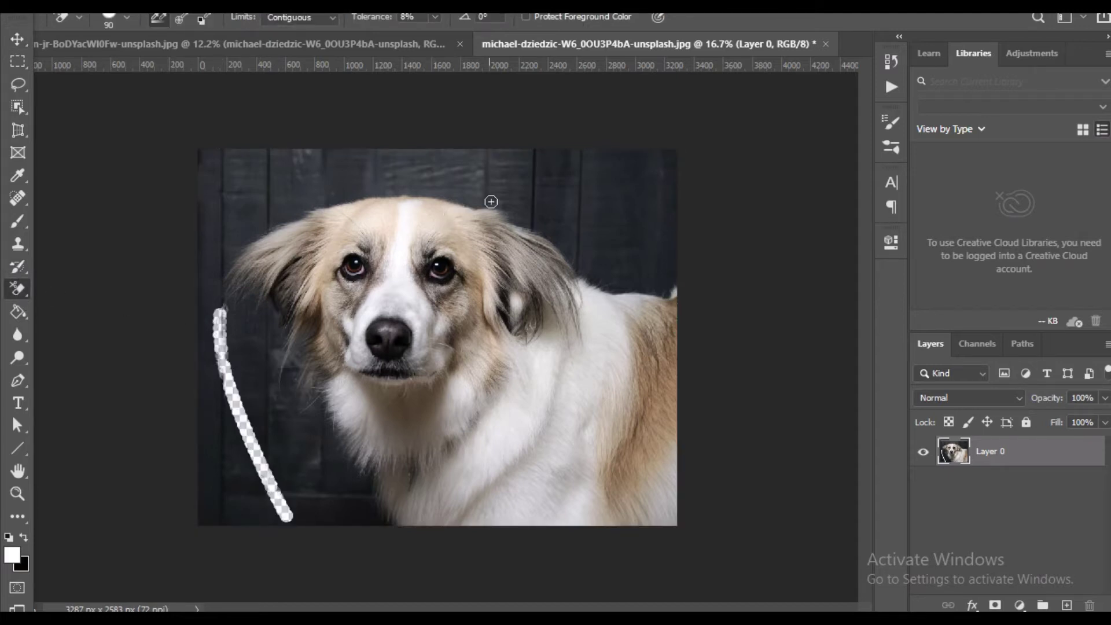
key("ctrl+s")
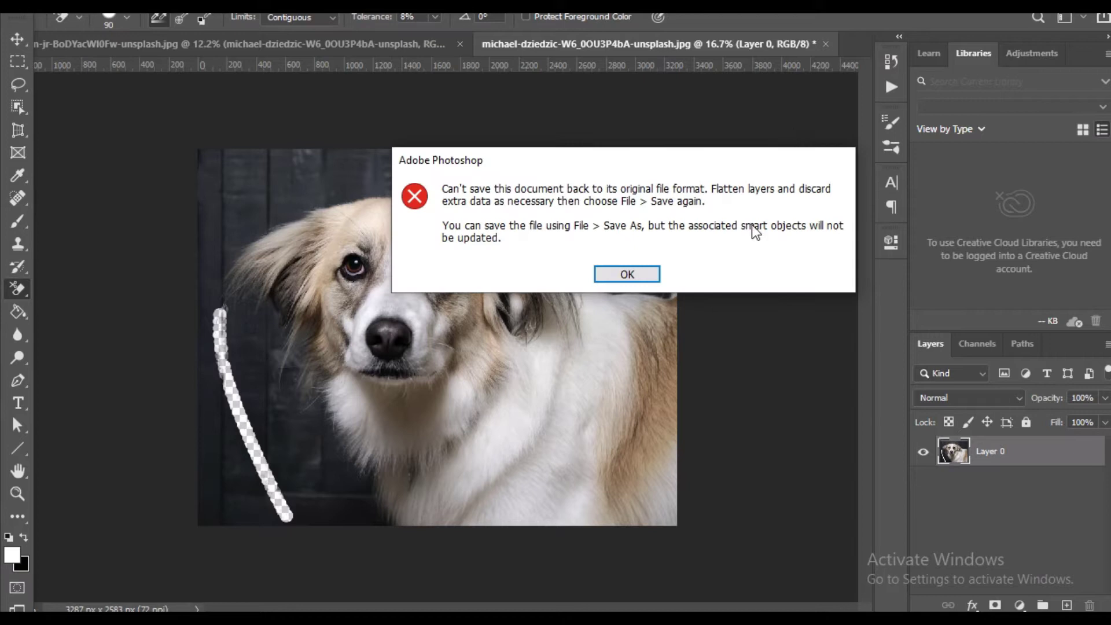
left_click(627, 274)
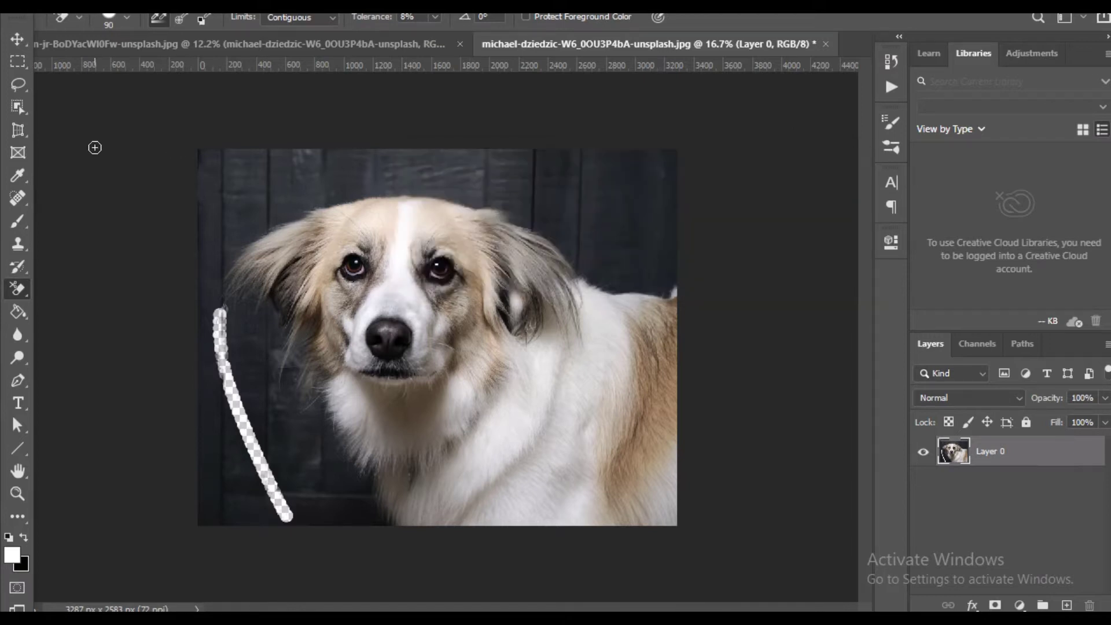
Erase the photo's upper-left corner and part of the dog's ear using the Eraser with a 1600 px brush.
right_click(15, 292)
left_click(90, 290)
left_click(158, 169)
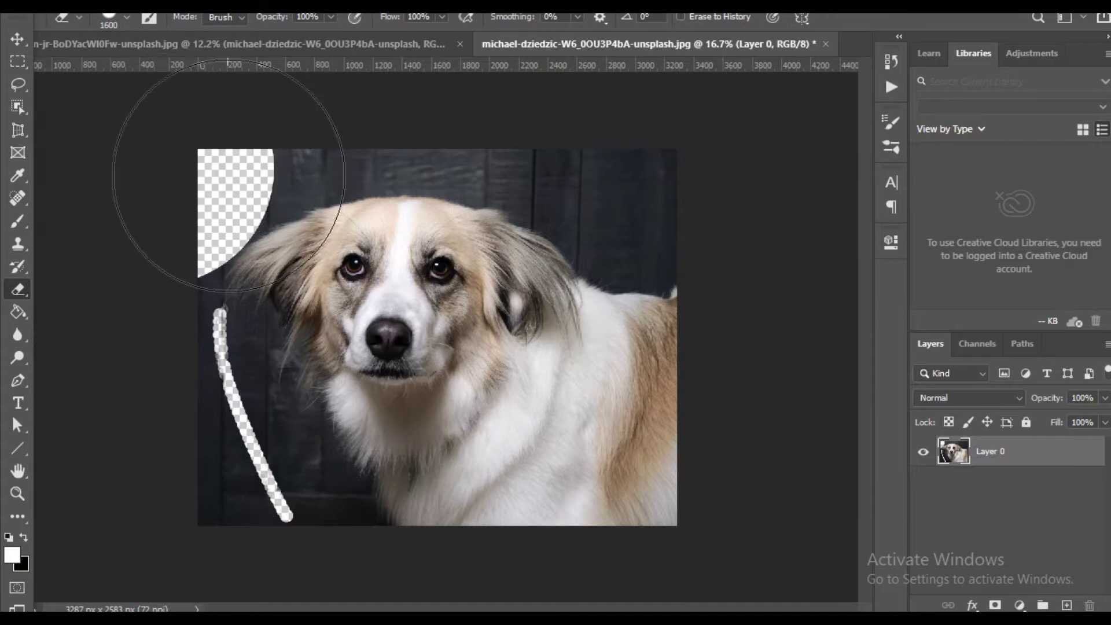
left_click(228, 169)
left_click(16, 38)
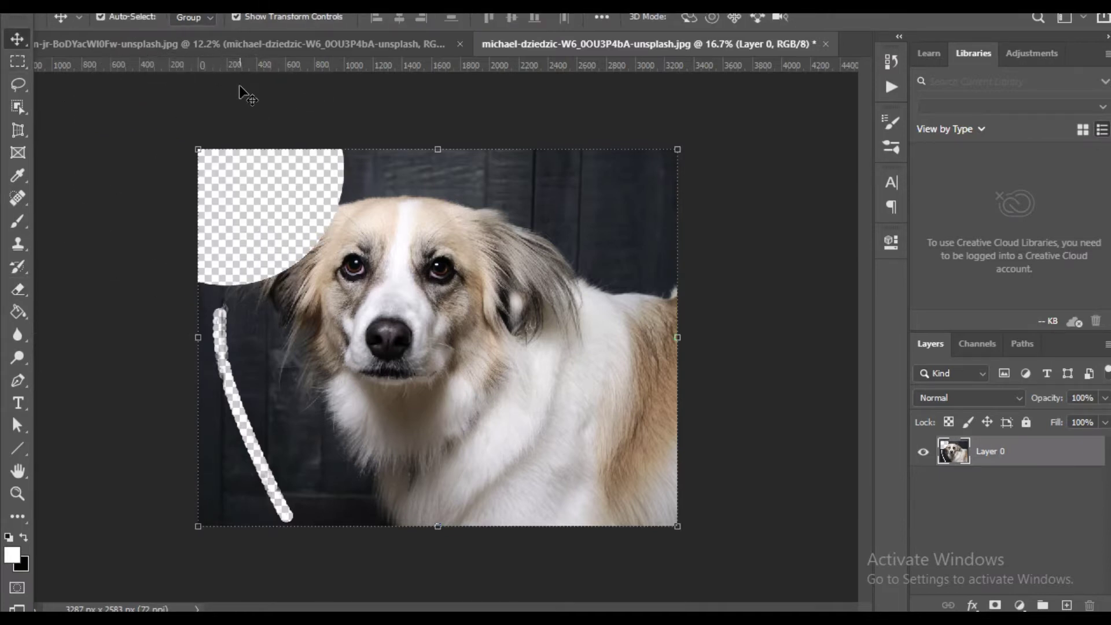
Deselect the layer and try again to save the edited dog smart object.
left_click(144, 75)
left_click(13, 6)
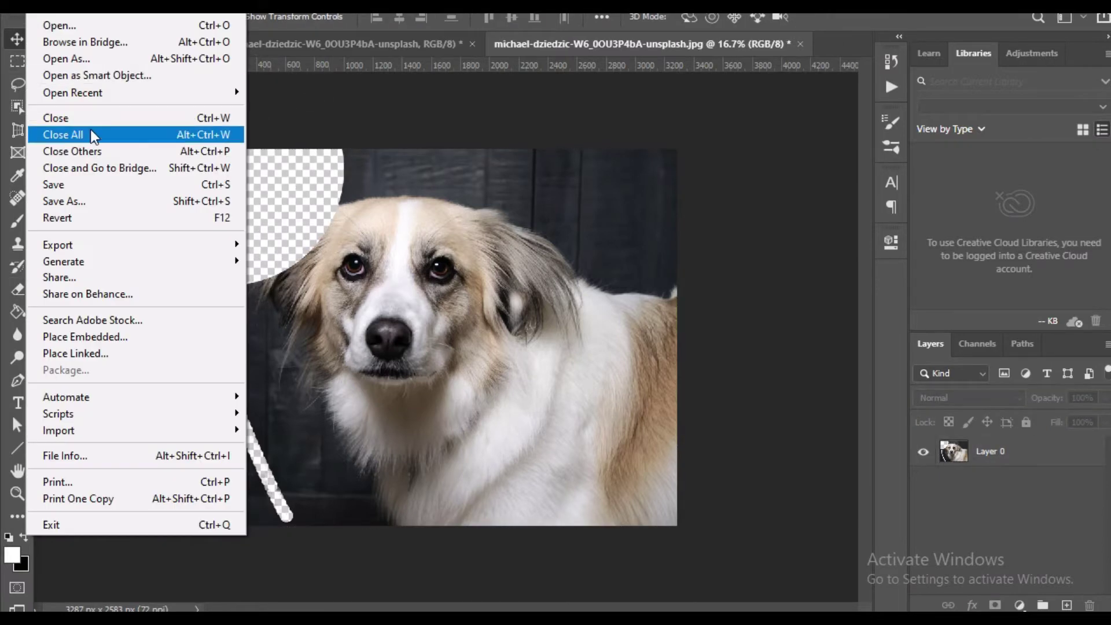
left_click(81, 185)
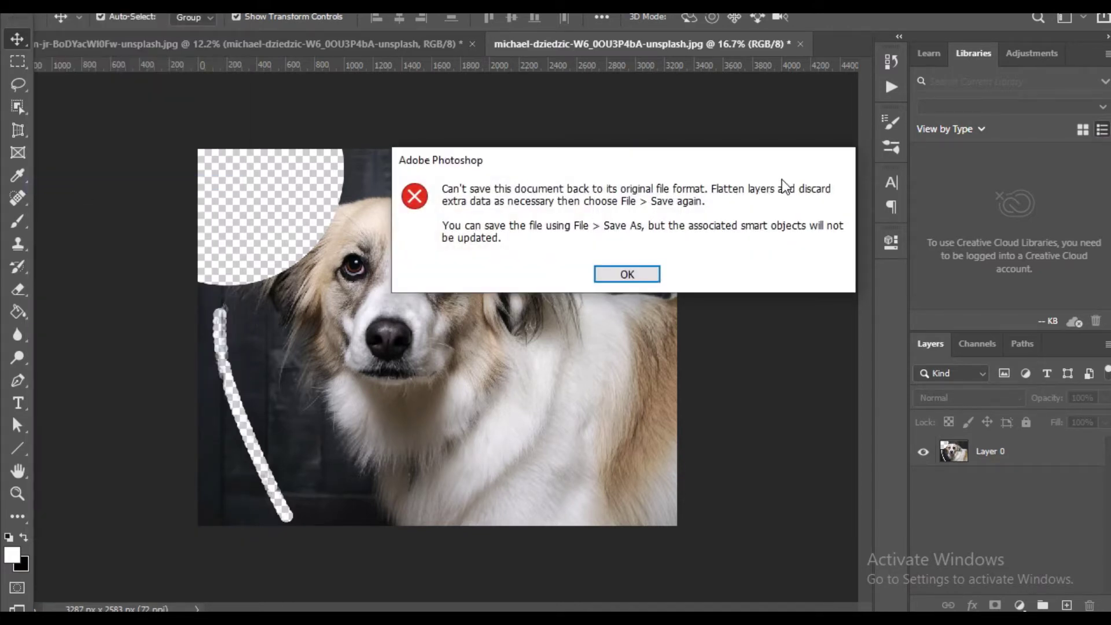
left_click(641, 277)
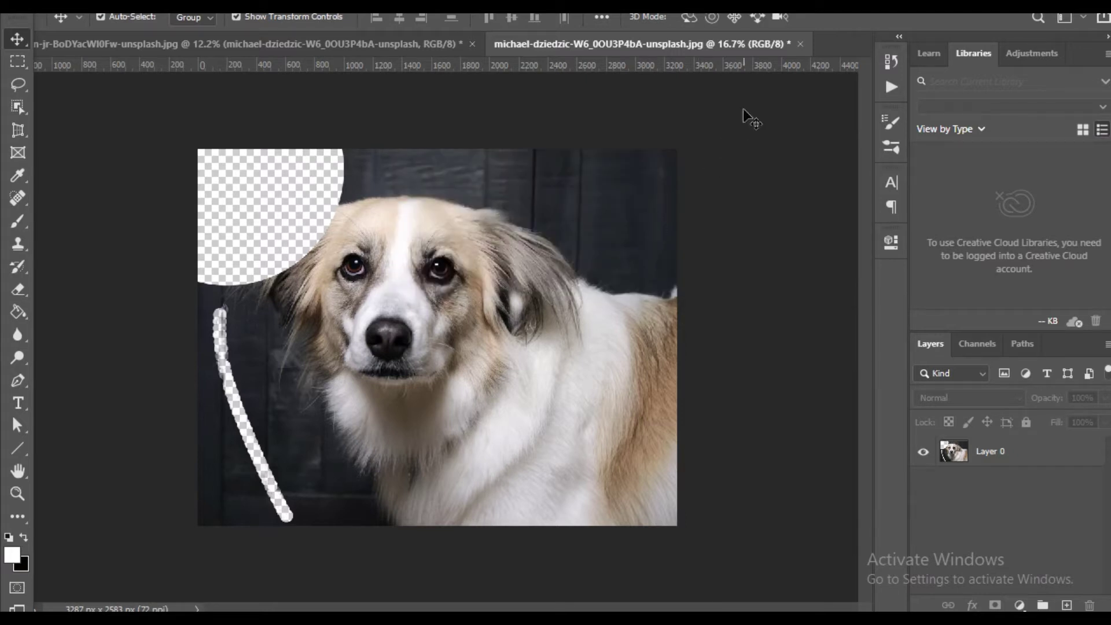
Undo the last eraser dab and close the dog smart object without saving its changes.
key("ctrl+z")
left_click(800, 44)
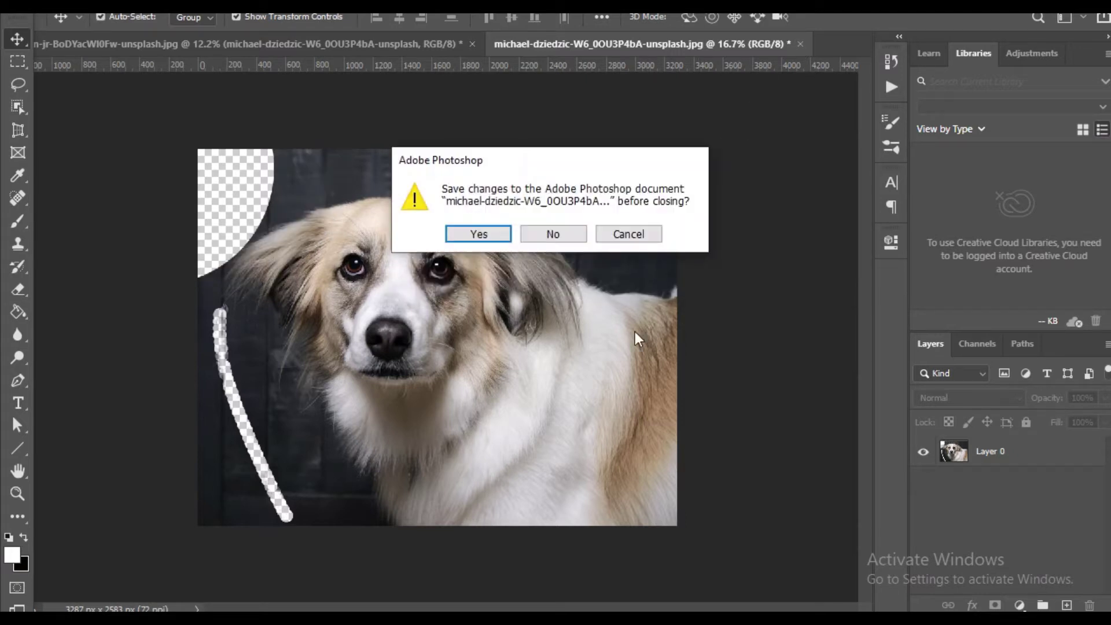
left_click(553, 234)
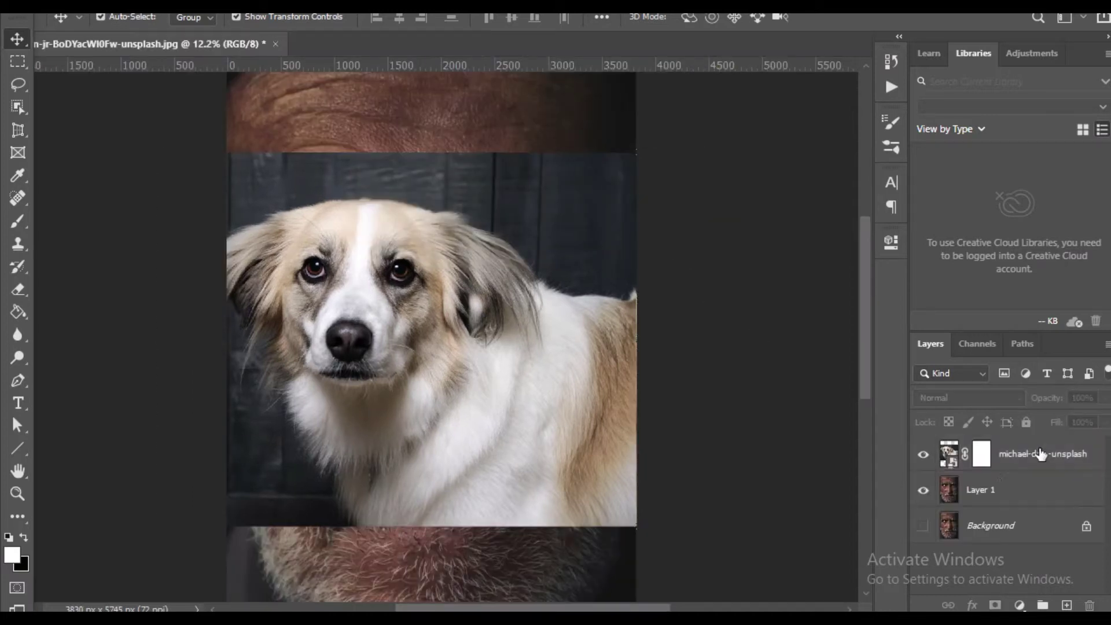
Select the masked dog layer and move the photo down until its upper edge lies at the man's eyes.
left_click(947, 460)
left_click_drag(488, 296, 428, 384)
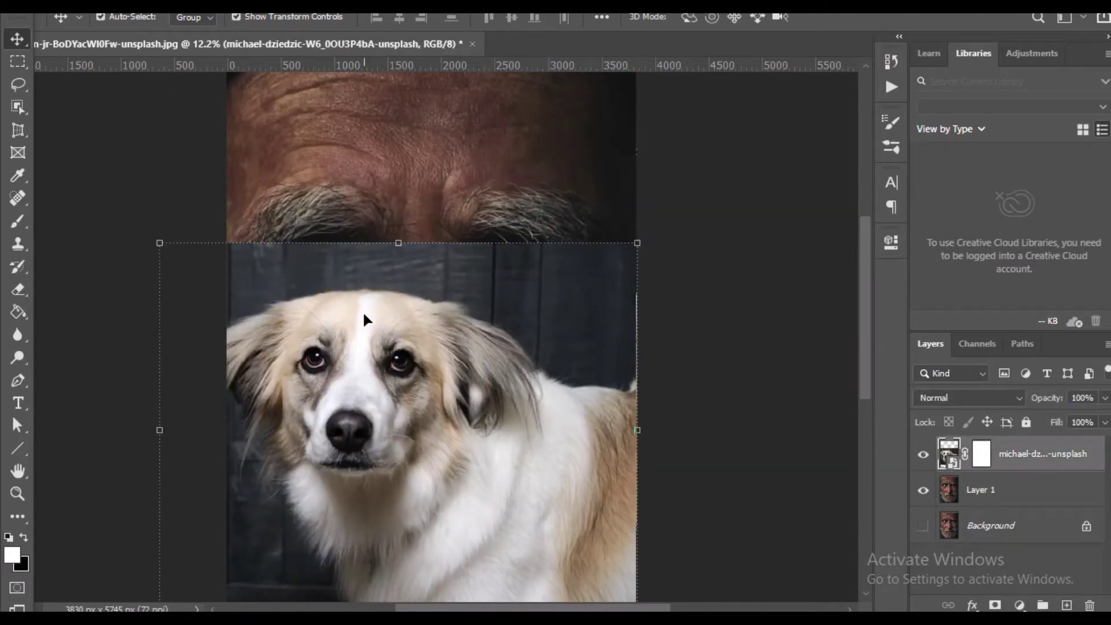
left_click_drag(360, 261, 359, 283)
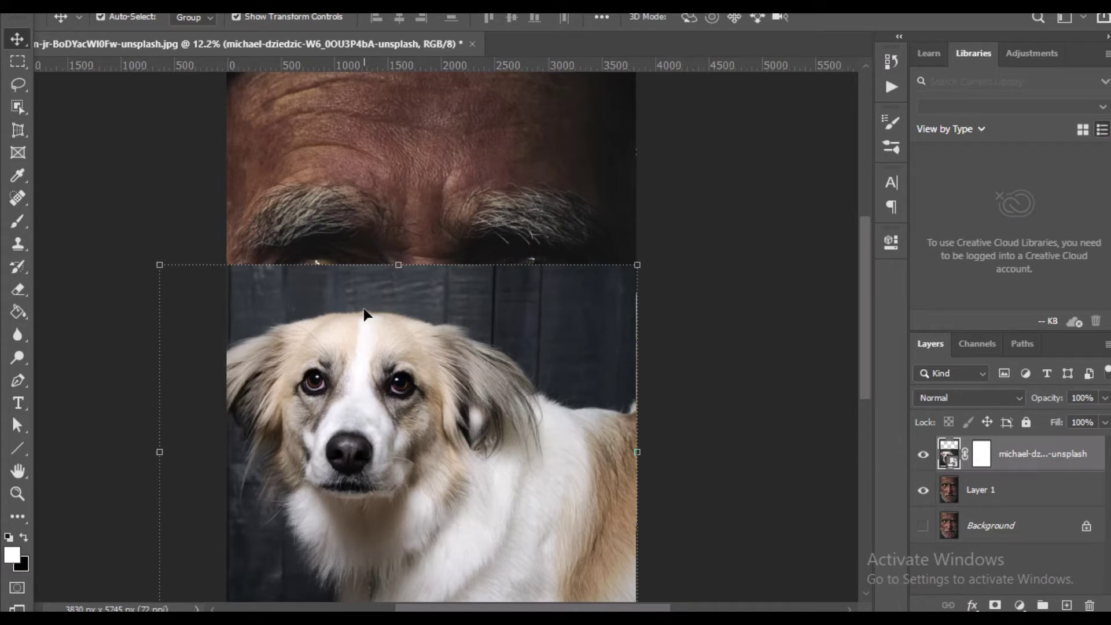
Move the dog photo up over the man's eyes and nose and target its layer mask with the Brush tool.
left_click_drag(442, 366, 419, 289)
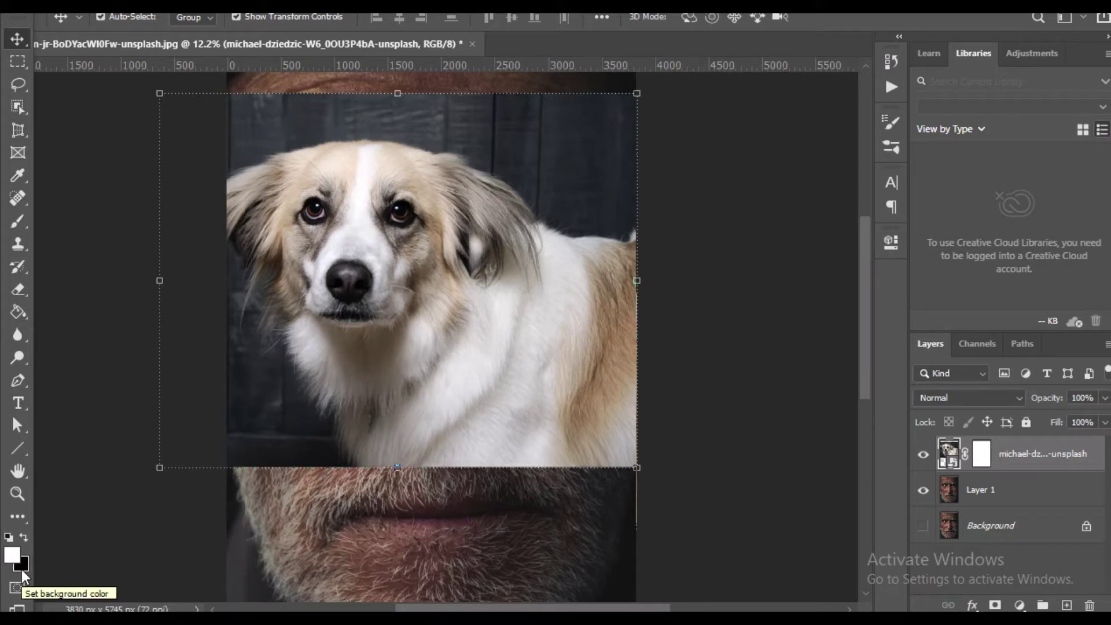
left_click(17, 220)
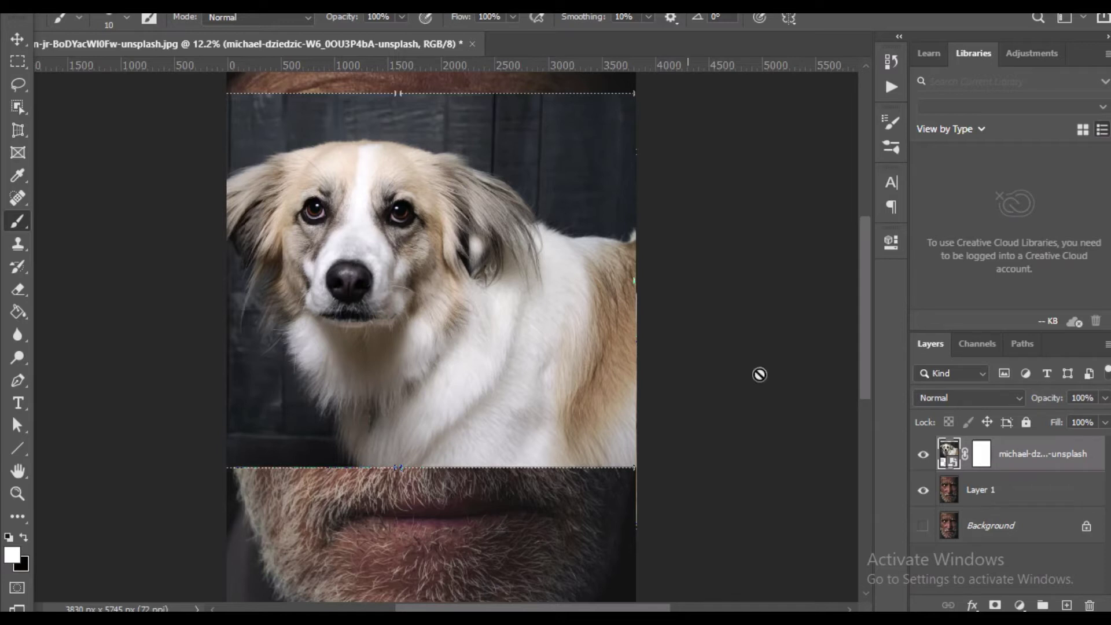
right_click(949, 459)
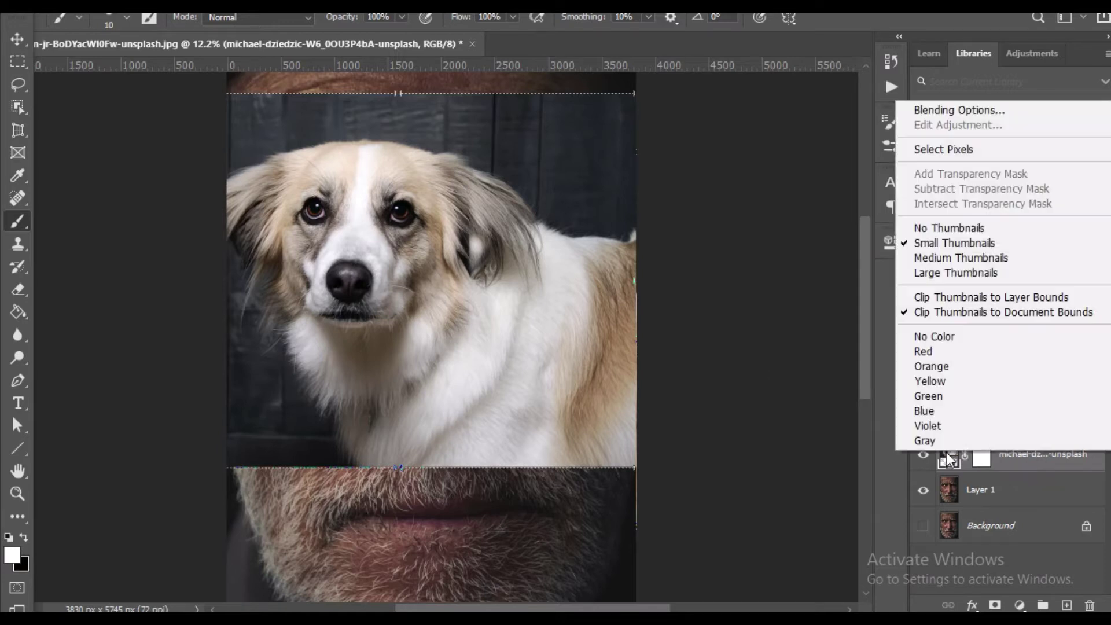
left_click(1018, 463)
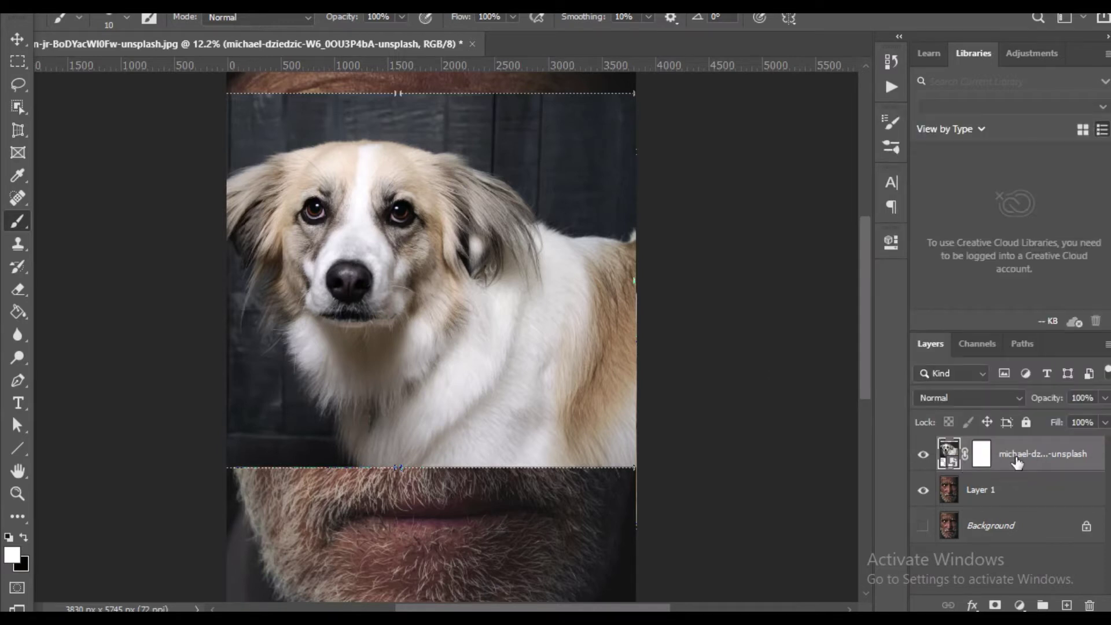
left_click(988, 457)
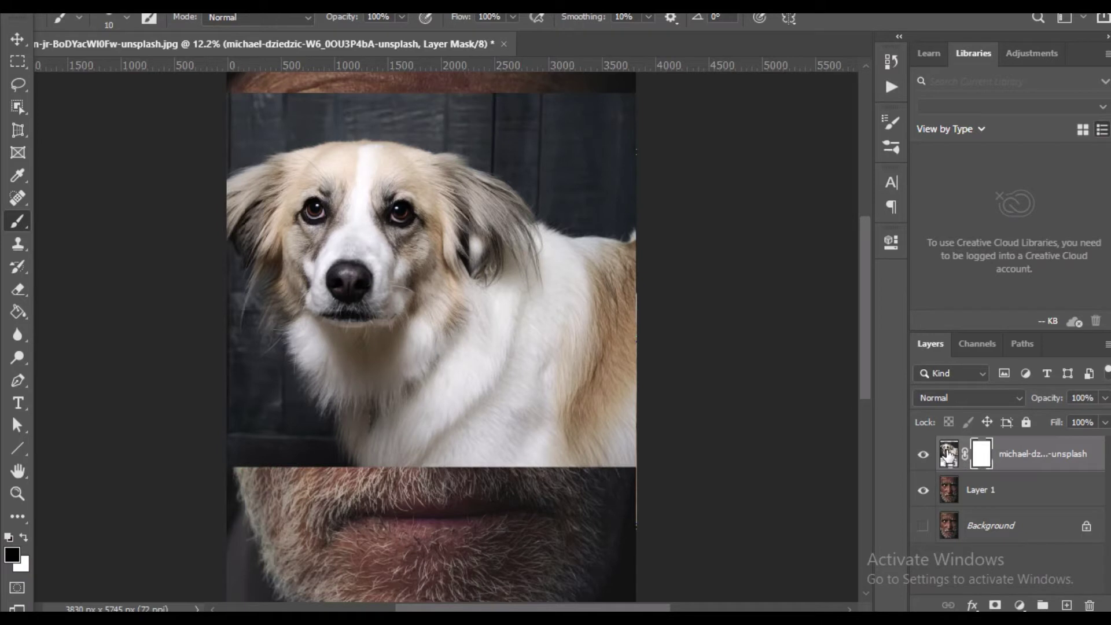
left_click(949, 454)
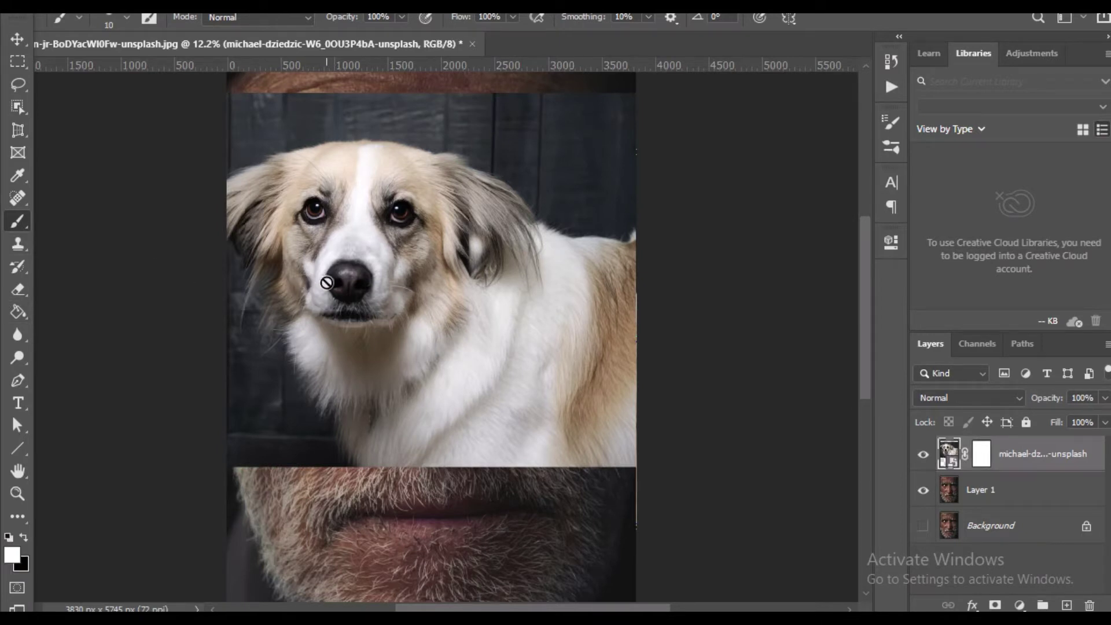
left_click(980, 460)
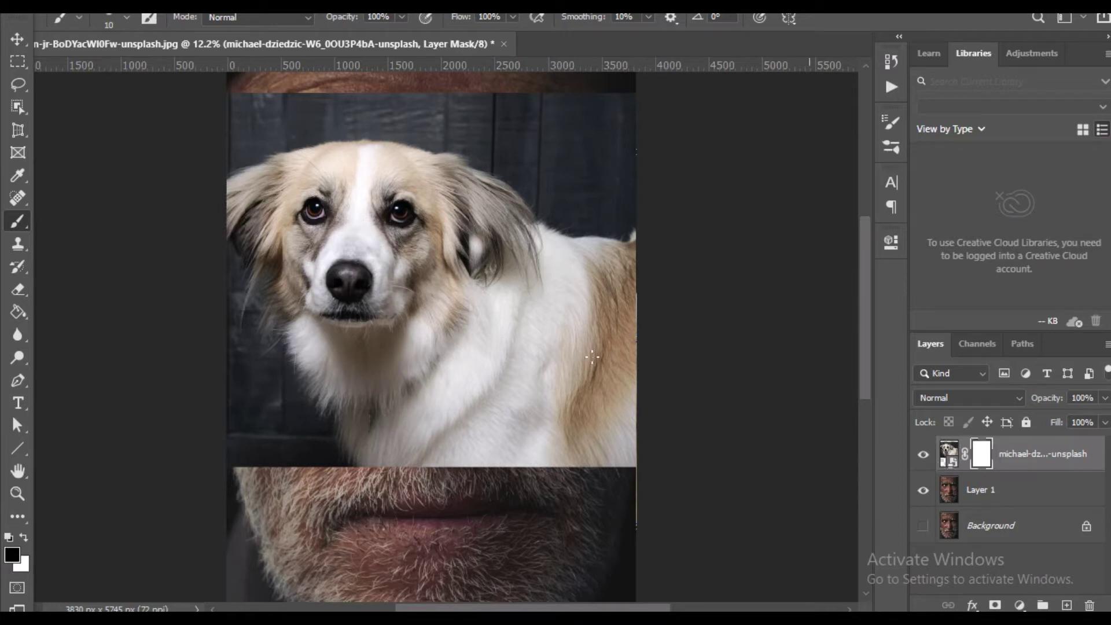
Set the brush size to 369 px and paint the mask black over the dog's chest, its body and the surrounding backdrop.
right_click(299, 242)
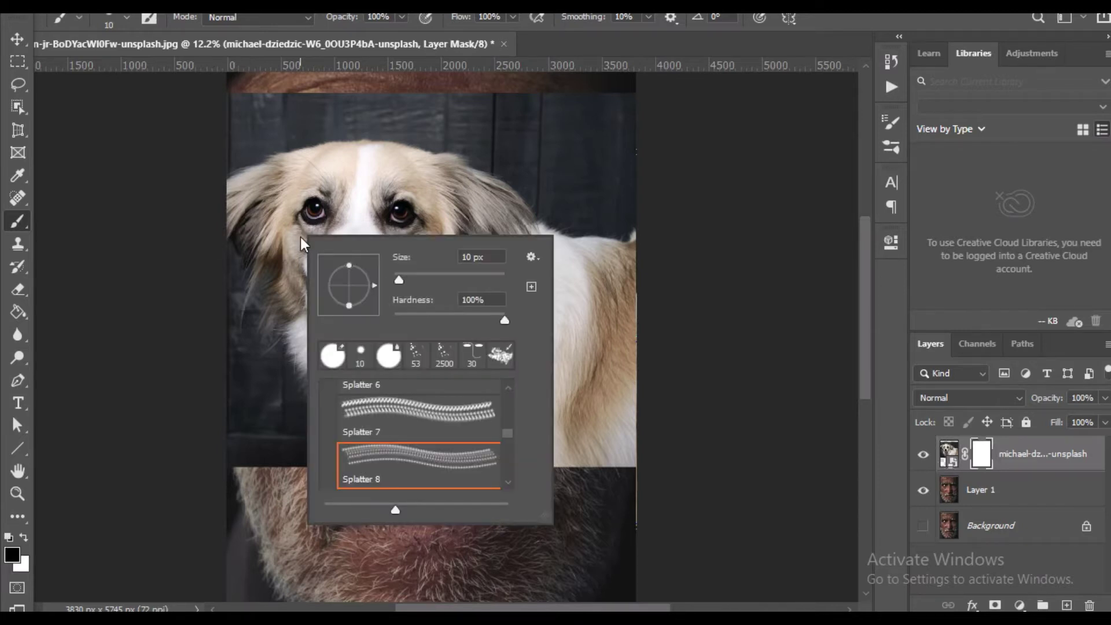
left_click_drag(403, 269, 488, 276)
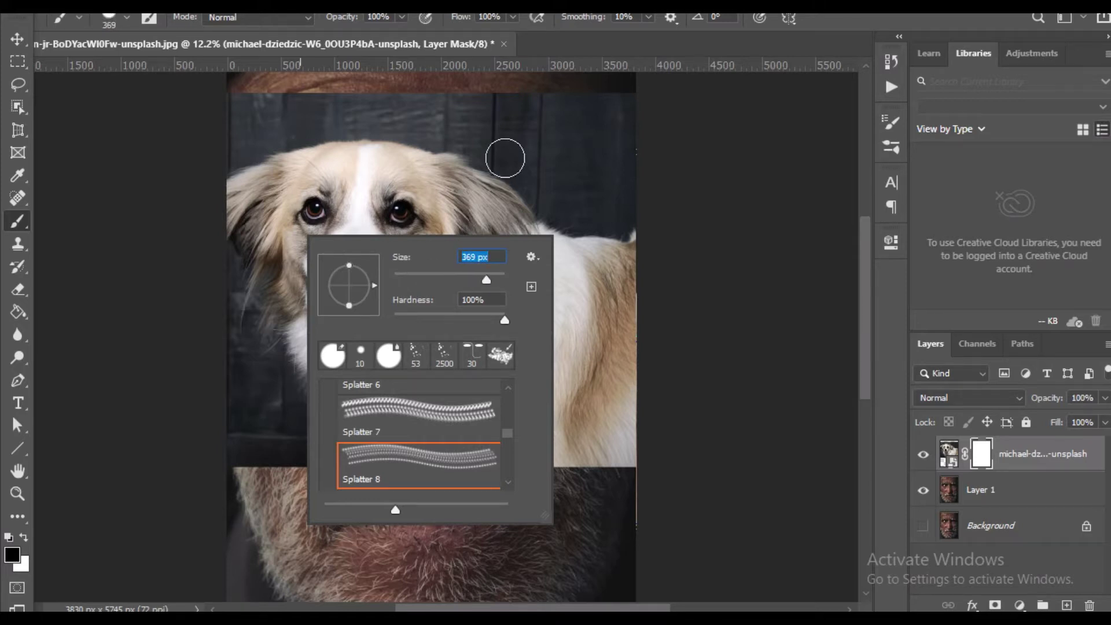
mouse_move(230, 292)
left_mouse_down()
mouse_move(324, 377)
mouse_move(243, 401)
mouse_move(245, 367)
mouse_move(275, 360)
mouse_move(280, 397)
mouse_move(249, 417)
mouse_move(287, 505)
mouse_move(268, 455)
mouse_move(288, 387)
mouse_move(354, 446)
mouse_move(372, 427)
mouse_move(469, 443)
left_mouse_up()
mouse_move(556, 456)
left_mouse_down()
mouse_move(630, 454)
mouse_move(476, 434)
mouse_move(637, 331)
mouse_move(578, 377)
mouse_move(605, 305)
mouse_move(610, 379)
mouse_move(559, 414)
mouse_move(632, 248)
mouse_move(623, 268)
mouse_move(590, 273)
mouse_move(562, 319)
mouse_move(563, 399)
mouse_move(592, 271)
mouse_move(575, 228)
mouse_move(531, 203)
mouse_move(548, 324)
mouse_move(503, 405)
left_mouse_up()
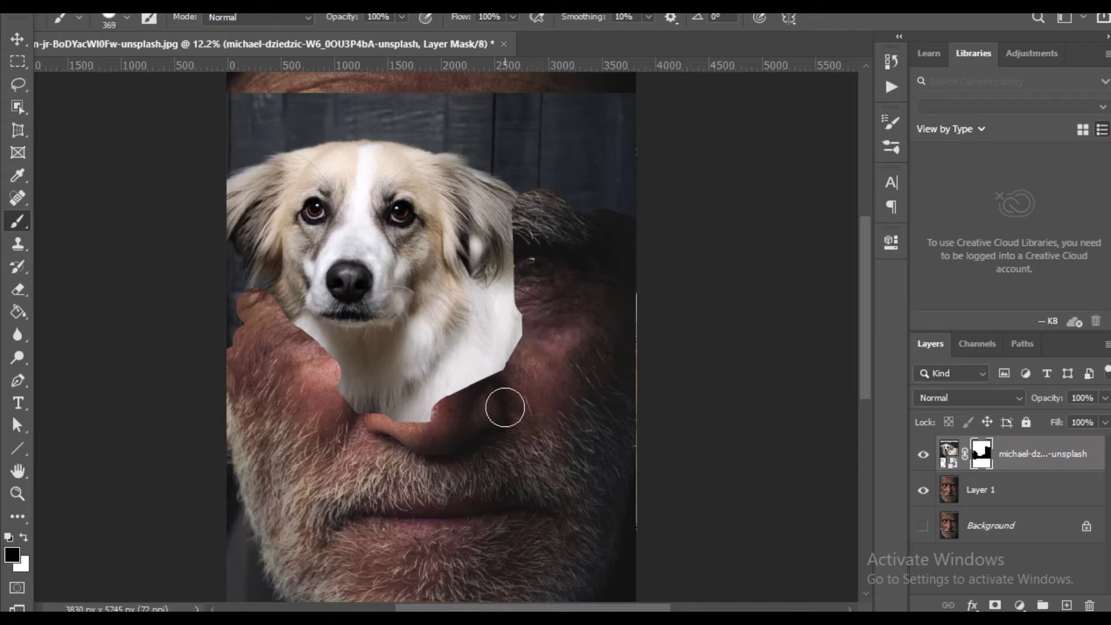
Paint the mask white to bring back the dog's body and a strip of dark backdrop beside its face.
left_click(24, 538)
mouse_move(530, 362)
left_mouse_down()
mouse_move(445, 452)
mouse_move(581, 361)
mouse_move(497, 388)
mouse_move(403, 493)
mouse_move(613, 381)
mouse_move(384, 517)
mouse_move(506, 508)
mouse_move(625, 375)
mouse_move(627, 365)
mouse_move(571, 382)
mouse_move(552, 295)
mouse_move(553, 346)
mouse_move(541, 357)
mouse_move(525, 290)
mouse_move(576, 356)
mouse_move(630, 300)
mouse_move(615, 298)
mouse_move(603, 363)
mouse_move(626, 351)
mouse_move(628, 267)
mouse_move(611, 220)
mouse_move(495, 176)
mouse_move(616, 220)
mouse_move(514, 195)
mouse_move(613, 256)
mouse_move(570, 322)
mouse_move(577, 310)
mouse_move(501, 292)
mouse_move(536, 307)
mouse_move(565, 300)
mouse_move(509, 294)
mouse_move(541, 299)
mouse_move(626, 243)
mouse_move(665, 238)
left_mouse_up()
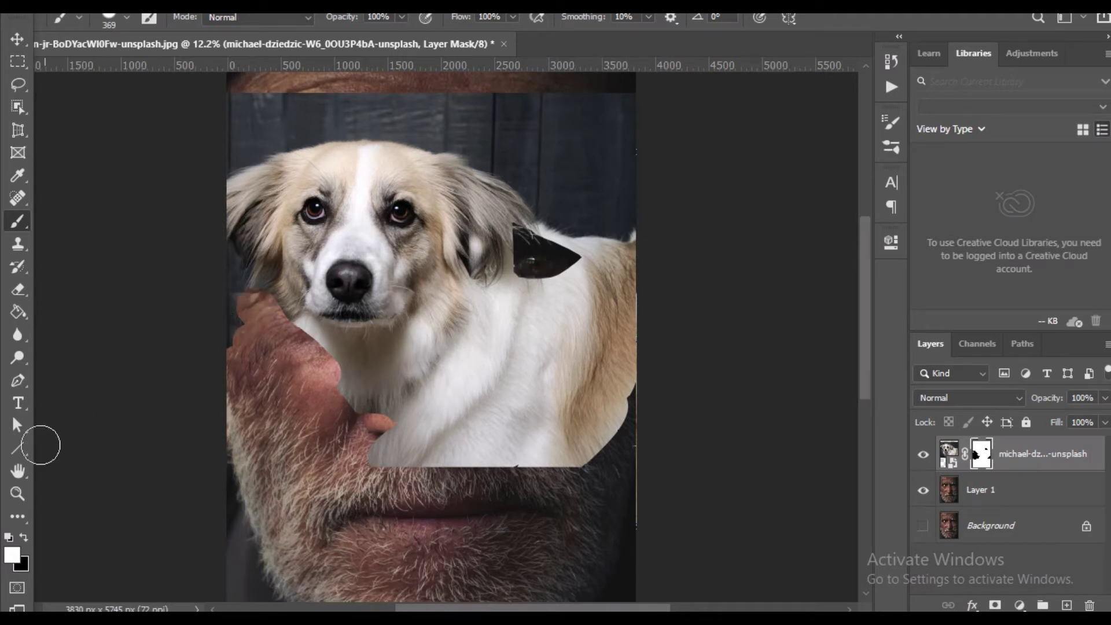
left_click(24, 538)
left_click(23, 538)
key("x")
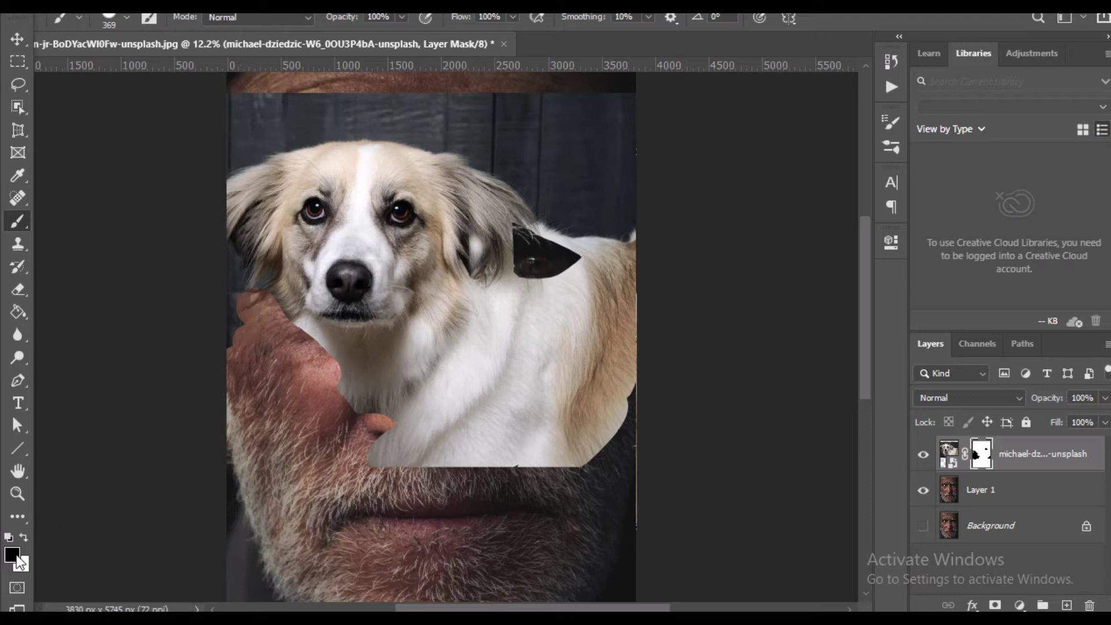
key("x")
mouse_move(235, 367)
left_mouse_down()
mouse_move(237, 309)
mouse_move(255, 409)
left_mouse_up()
Paint the mask black over the restored backdrop strip, the dog's lower chest, forehead, snout and second eye, keeping one dog eye.
key("x")
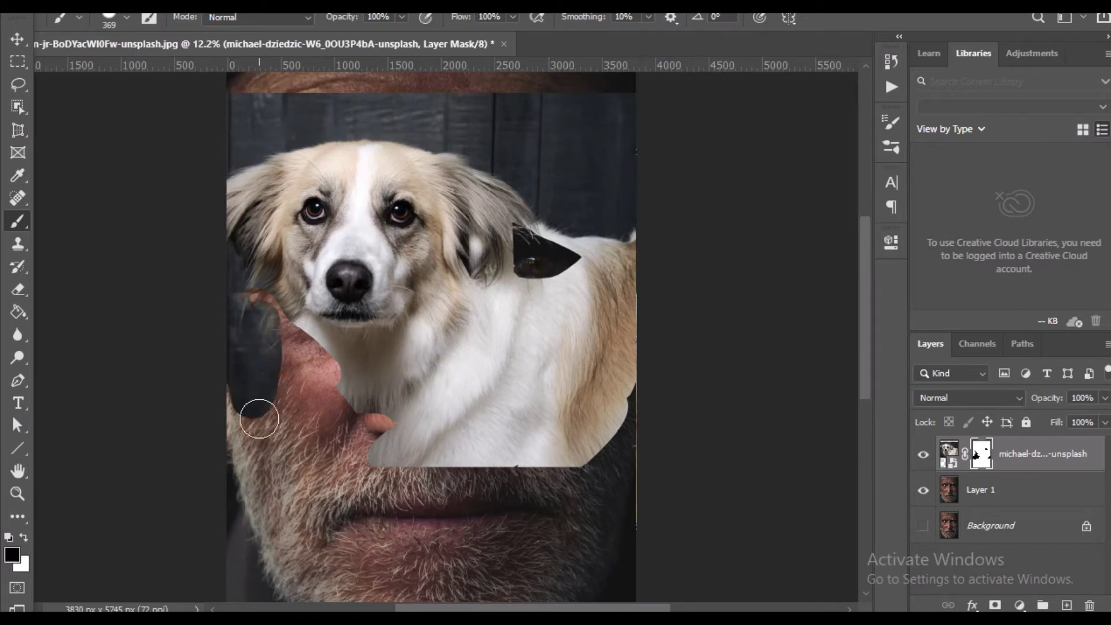
mouse_move(236, 315)
left_mouse_down()
mouse_move(238, 433)
mouse_move(261, 303)
mouse_move(272, 354)
left_mouse_up()
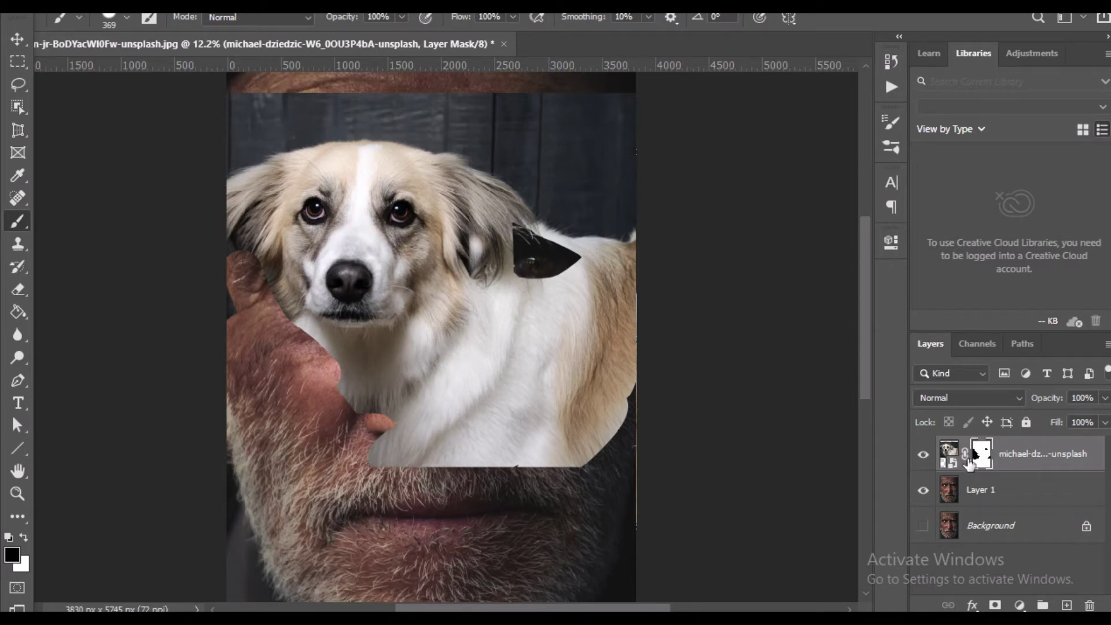
mouse_move(352, 370)
left_mouse_down()
mouse_move(389, 446)
mouse_move(530, 414)
left_mouse_up()
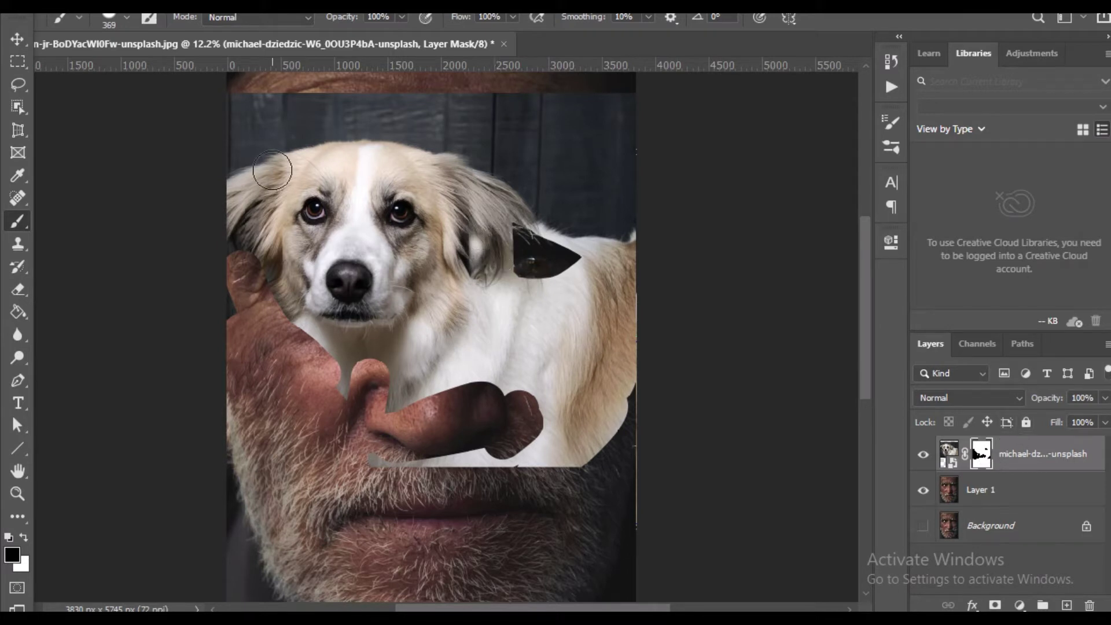
mouse_move(258, 161)
left_mouse_down()
mouse_move(219, 225)
mouse_move(222, 162)
mouse_move(207, 255)
mouse_move(361, 132)
mouse_move(372, 139)
mouse_move(333, 135)
mouse_move(423, 142)
mouse_move(491, 174)
mouse_move(433, 150)
mouse_move(522, 230)
mouse_move(450, 168)
mouse_move(412, 170)
mouse_move(398, 225)
mouse_move(399, 185)
mouse_move(368, 173)
mouse_move(366, 278)
mouse_move(341, 308)
mouse_move(347, 283)
mouse_move(437, 227)
mouse_move(384, 308)
mouse_move(424, 320)
mouse_move(344, 393)
mouse_move(388, 388)
mouse_move(433, 352)
left_mouse_up()
Enlarge the brush to 1300 px and mask out the dog's remaining body over the man's nose and cheeks.
key("bracketright")
key("bracketright")
key("bracketright")
key("bracketright")
key("bracketright")
key("bracketright")
key("bracketright")
key("bracketright")
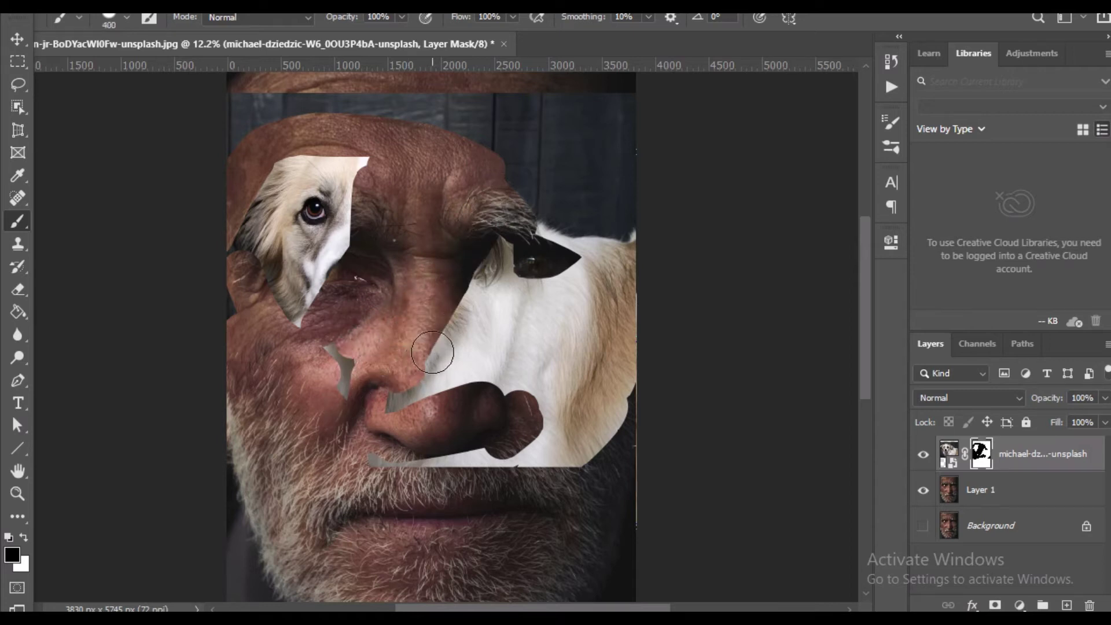
key("bracketright")
key("bracketright")
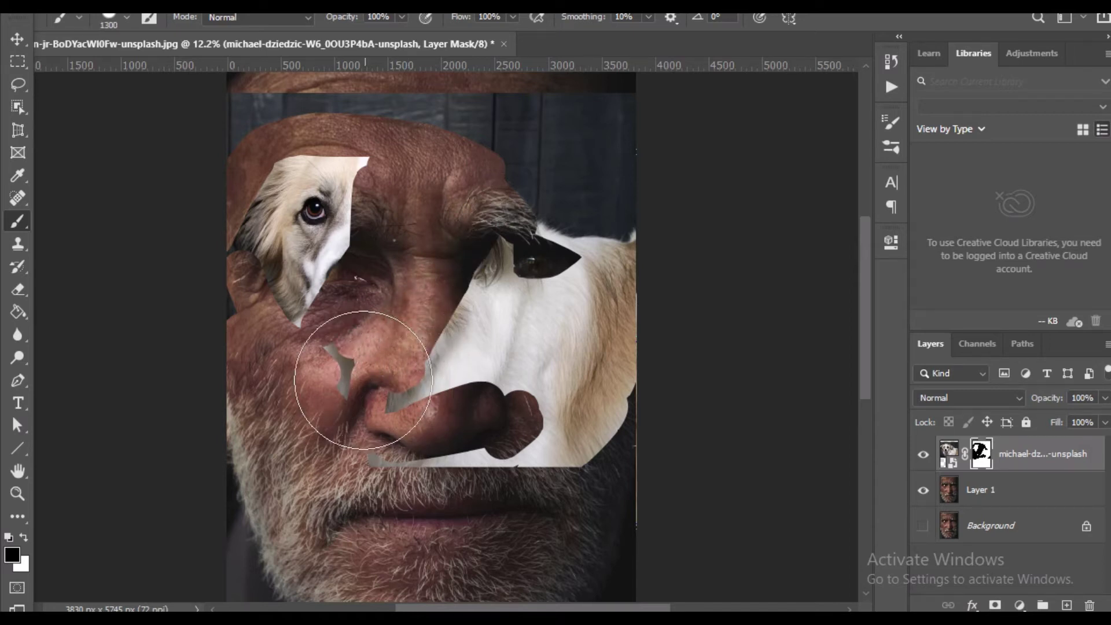
mouse_move(363, 378)
left_mouse_down()
mouse_move(364, 405)
mouse_move(529, 348)
mouse_move(517, 315)
mouse_move(472, 391)
mouse_move(520, 335)
mouse_move(586, 343)
mouse_move(590, 273)
mouse_move(568, 333)
mouse_move(600, 376)
mouse_move(583, 387)
mouse_move(608, 295)
mouse_move(605, 464)
mouse_move(586, 364)
mouse_move(473, 406)
mouse_move(454, 438)
mouse_move(453, 405)
mouse_move(355, 373)
left_mouse_up()
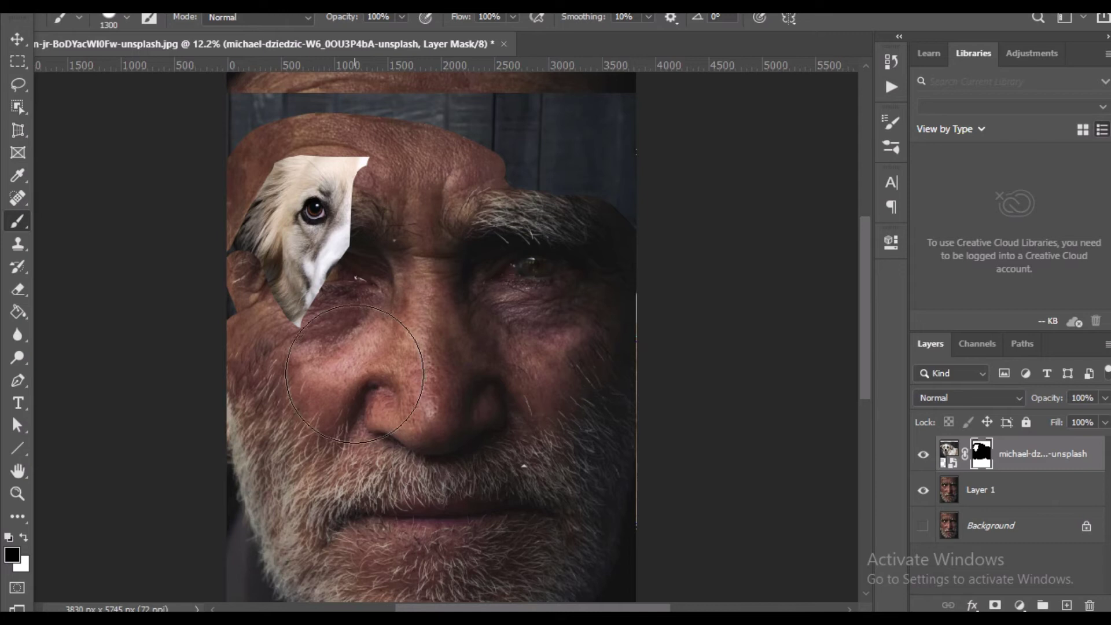
Reduce the brush to 400 px and mask out the fur around the dog's eye, leaving only a small round patch.
key("bracketleft")
key("bracketleft")
key("bracketleft")
key("bracketleft")
key("bracketleft")
key("bracketleft")
key("bracketleft")
key("bracketleft")
key("bracketleft")
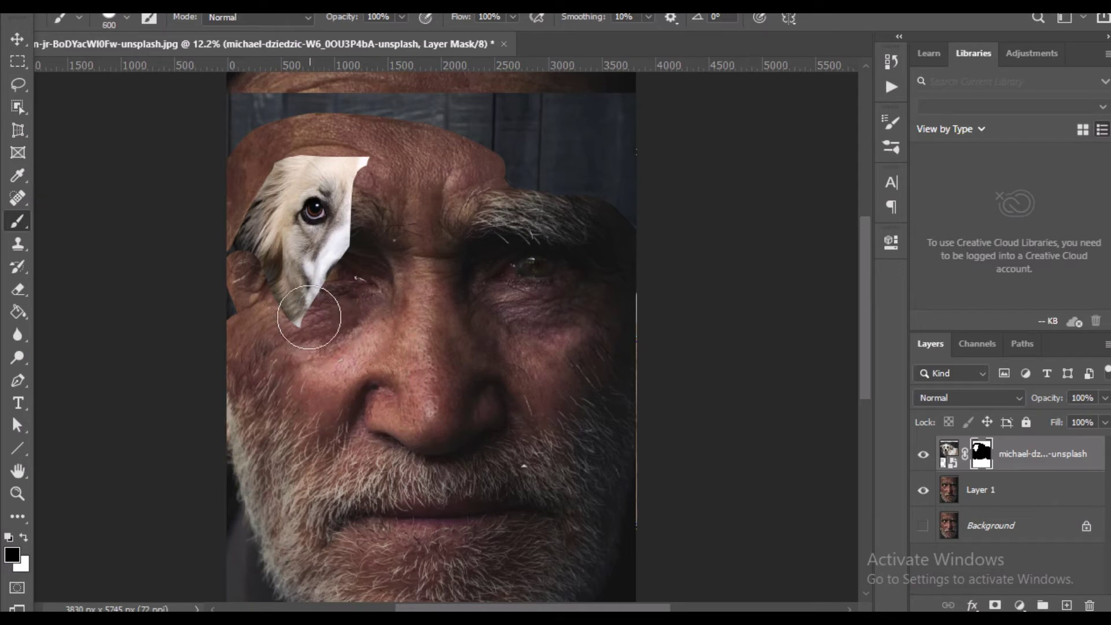
mouse_move(311, 305)
left_mouse_down()
mouse_move(327, 286)
mouse_move(276, 304)
mouse_move(340, 291)
mouse_move(358, 271)
mouse_move(249, 276)
mouse_move(227, 221)
left_mouse_up()
mouse_move(259, 159)
left_mouse_down()
mouse_move(275, 142)
mouse_move(315, 137)
mouse_move(369, 151)
mouse_move(313, 138)
mouse_move(268, 164)
mouse_move(263, 180)
mouse_move(320, 153)
mouse_move(364, 182)
mouse_move(353, 242)
mouse_move(324, 258)
mouse_move(276, 248)
mouse_move(260, 198)
mouse_move(265, 153)
left_mouse_up()
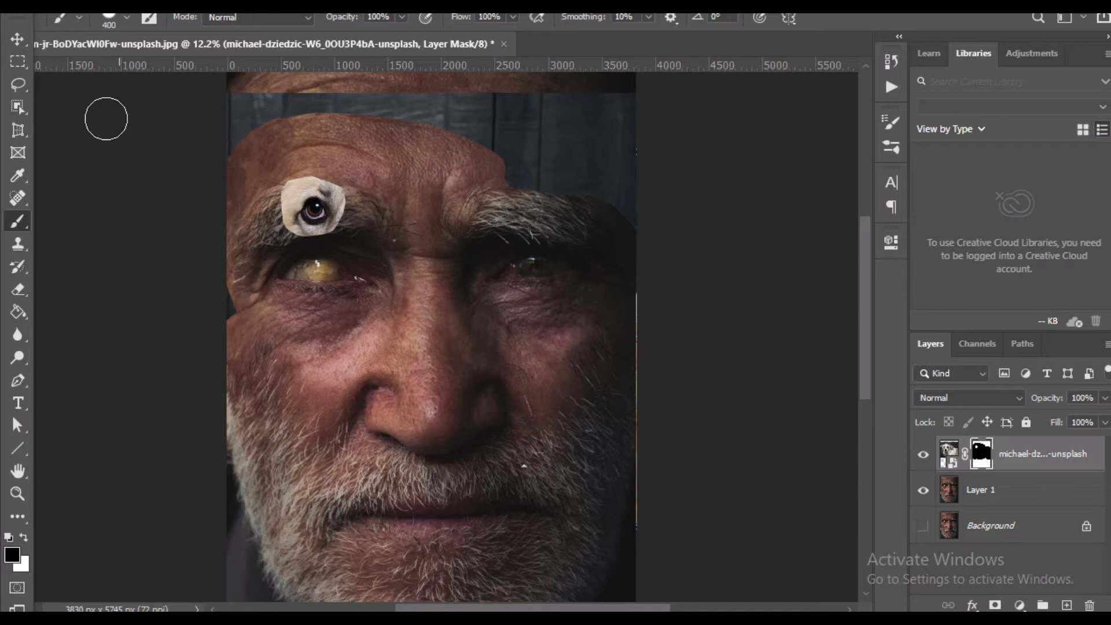
Move the dog's eye patch onto the man's cloudy eye and mask out the leftover photo areas above and below it.
left_click(17, 39)
left_click_drag(324, 181, 321, 230)
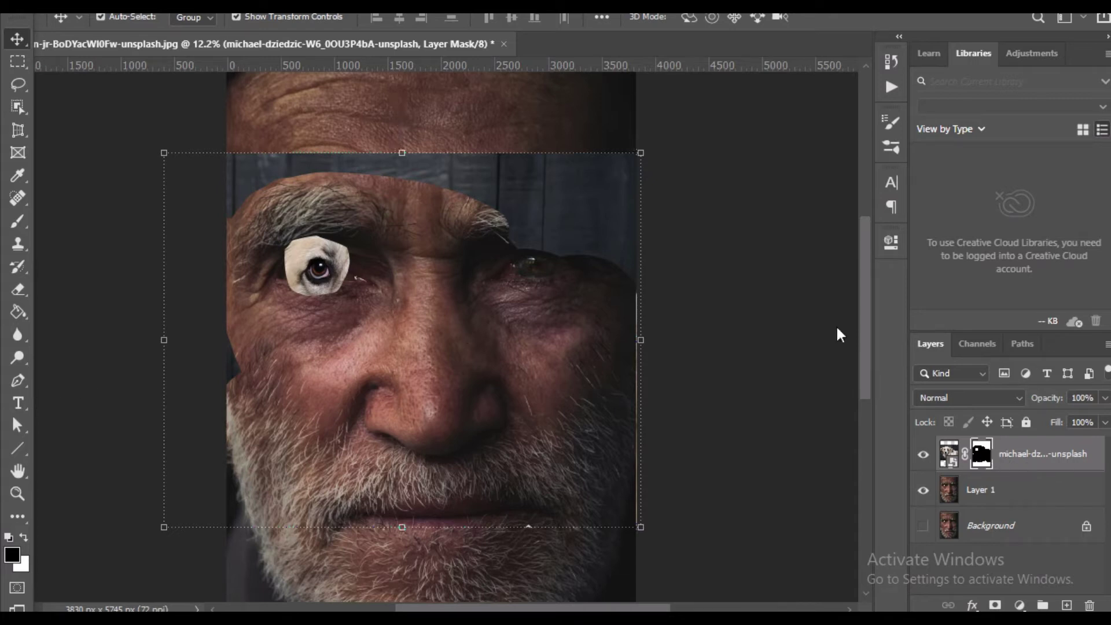
left_click(18, 221)
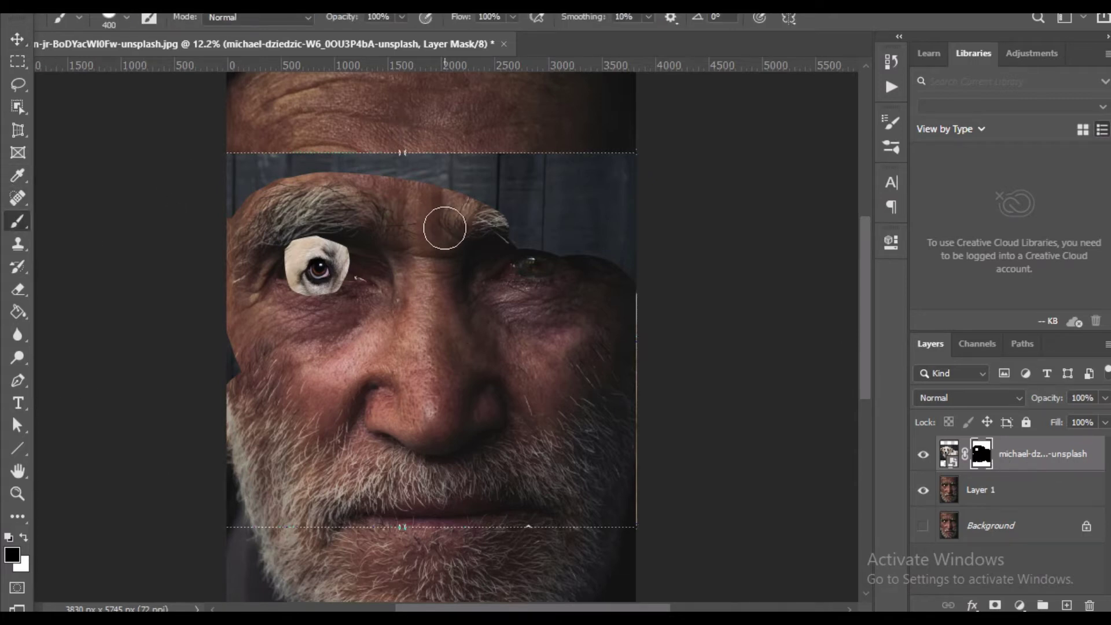
mouse_move(405, 166)
left_mouse_down()
mouse_move(248, 164)
mouse_move(431, 164)
mouse_move(225, 204)
mouse_move(264, 177)
mouse_move(219, 245)
mouse_move(231, 421)
mouse_move(492, 372)
mouse_move(545, 252)
mouse_move(498, 106)
mouse_move(625, 144)
mouse_move(544, 194)
mouse_move(533, 275)
mouse_move(612, 300)
left_mouse_up()
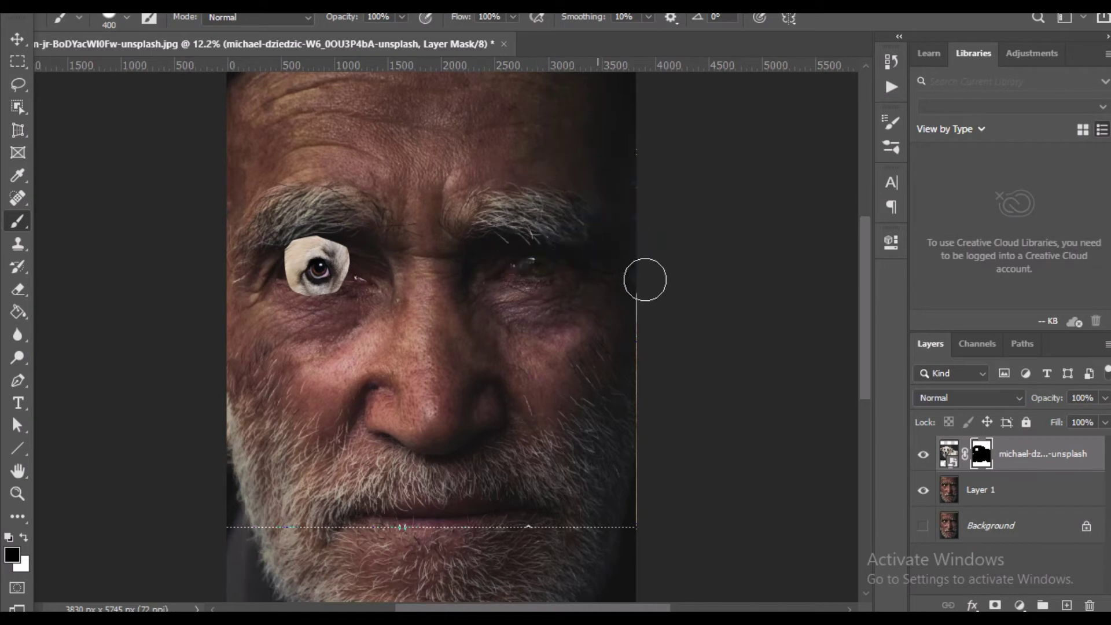
left_click_drag(622, 496, 203, 524)
mouse_move(652, 520)
left_mouse_down()
mouse_move(635, 218)
mouse_move(556, 518)
mouse_move(263, 486)
left_mouse_up()
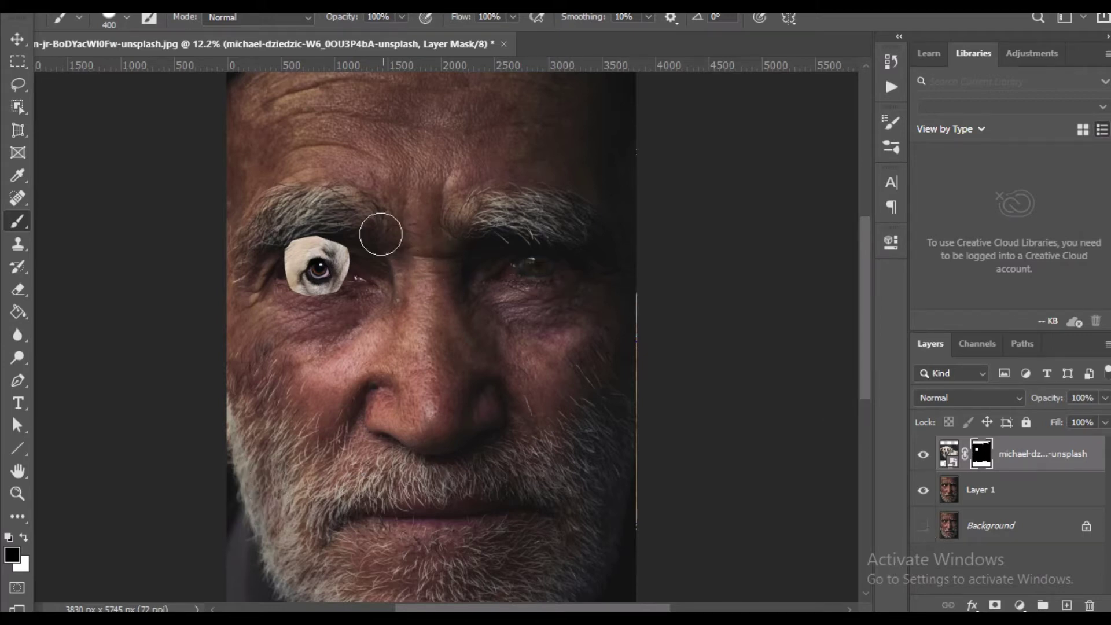
Scale the dog eye layer to about 104% width and 105% height and move it onto the bridge of the man's nose.
left_click(17, 39)
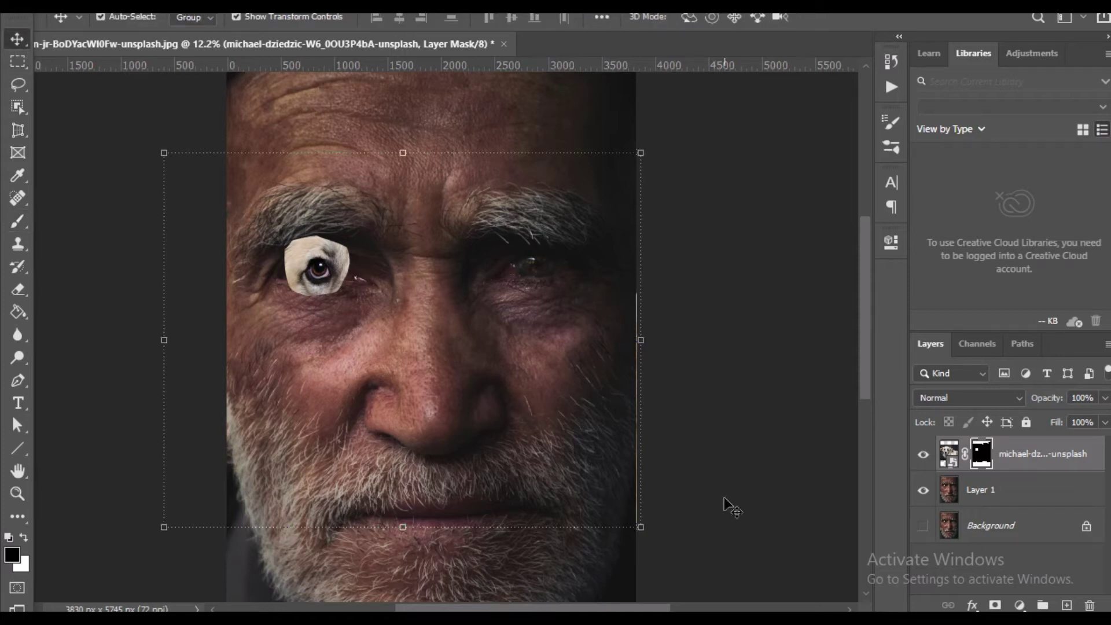
left_click_drag(641, 528, 660, 539)
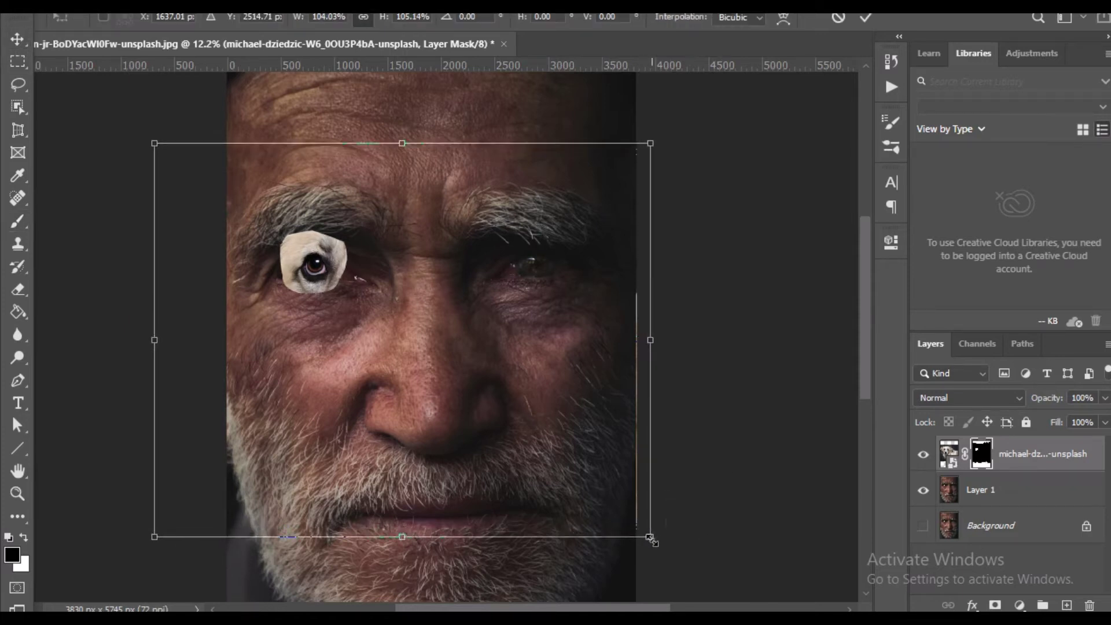
left_click_drag(316, 273, 328, 279)
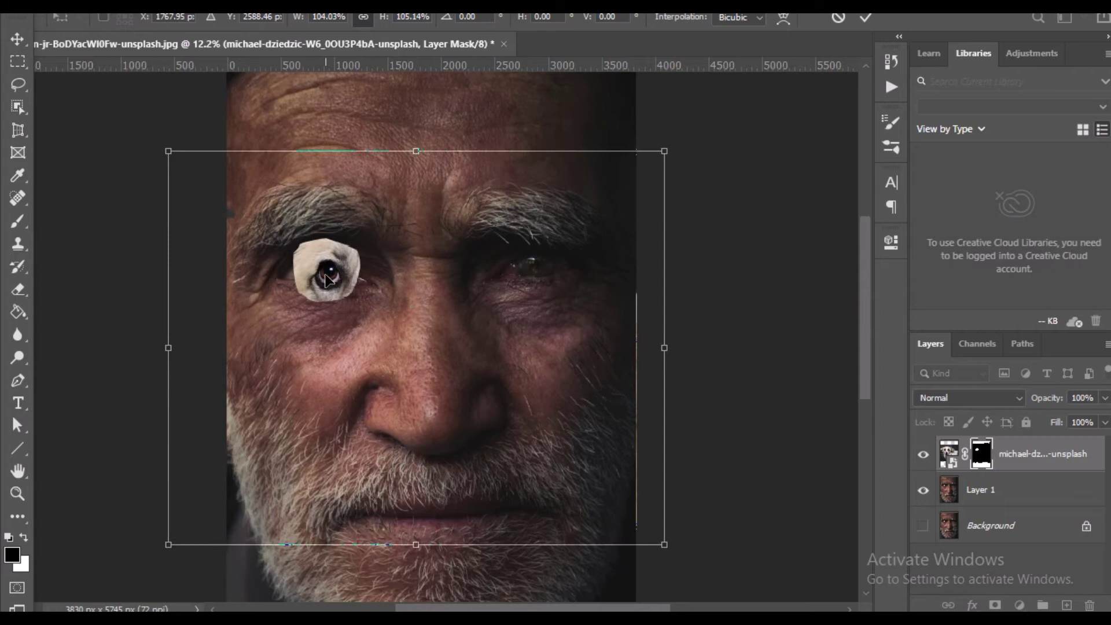
key("shift+Right")
key("shift+Right")
key("shift+Right")
key("shift+Right")
key("shift+Right")
key("shift+Right")
key("shift+Right")
key("shift+Right")
key("shift+Right")
key("shift+Right")
key("shift+Right")
key("shift+Right")
key("shift+Right")
key("shift+Right")
key("shift+Right")
key("shift+Right")
key("shift+Right")
key("shift+Right")
key("shift+Right")
key("shift+Right")
left_click_drag(398, 273, 489, 276)
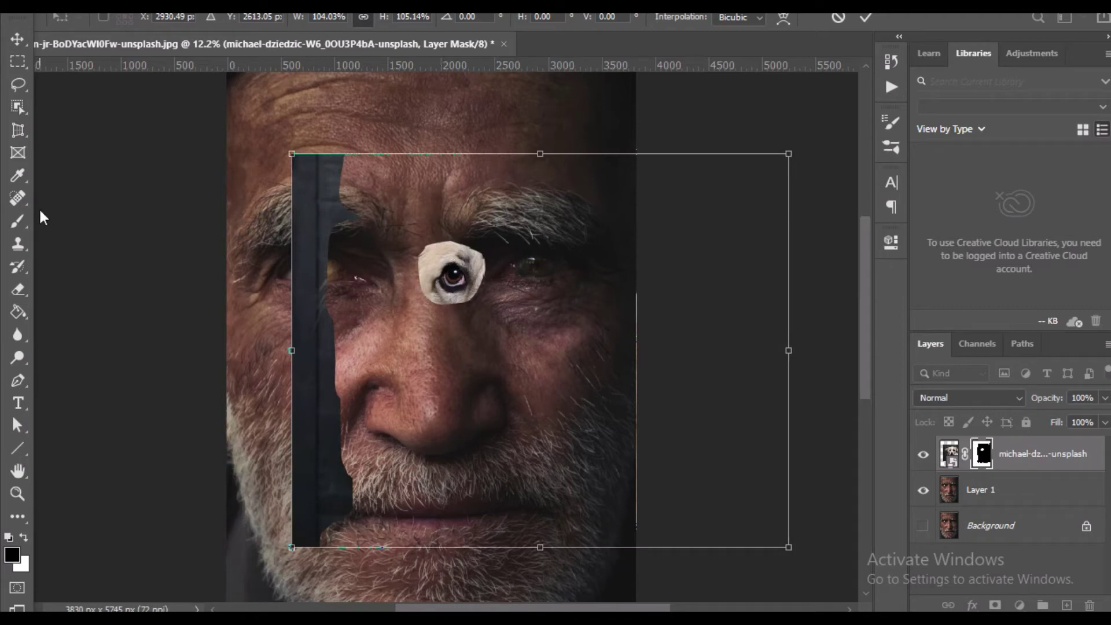
Enlarge the brush to 1100 px and mask out the dark vertical backdrop strip running from the man's brow to his beard.
left_click(18, 221)
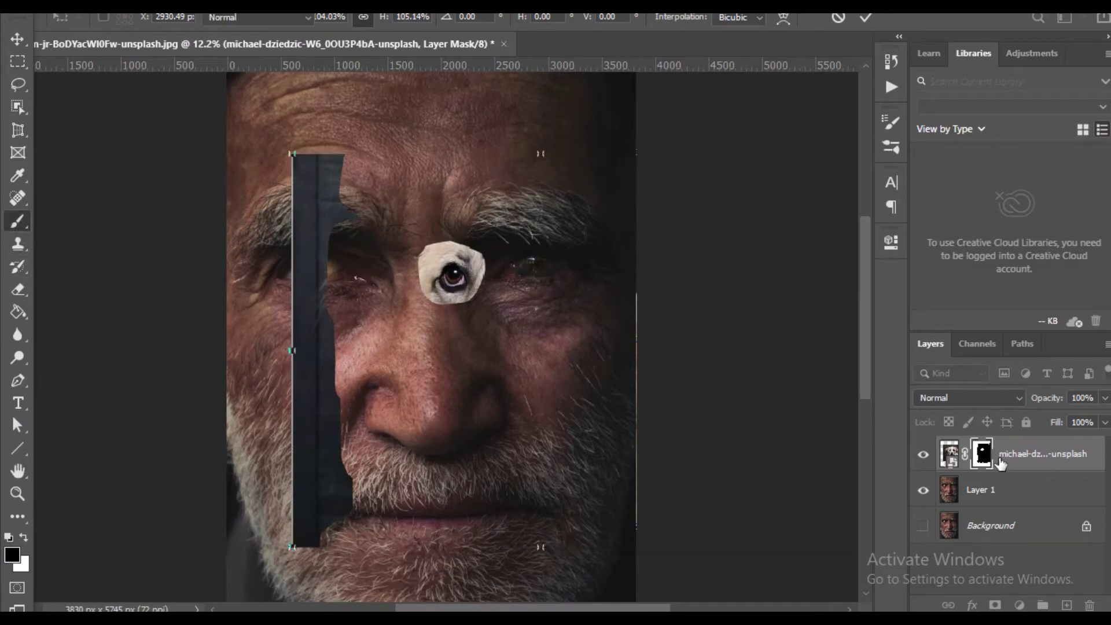
key("bracketright")
key("bracketright")
key("bracketright")
key("bracketright")
key("bracketright")
key("bracketright")
key("bracketright")
mouse_move(303, 179)
left_mouse_down()
mouse_move(327, 268)
mouse_move(319, 513)
left_mouse_up()
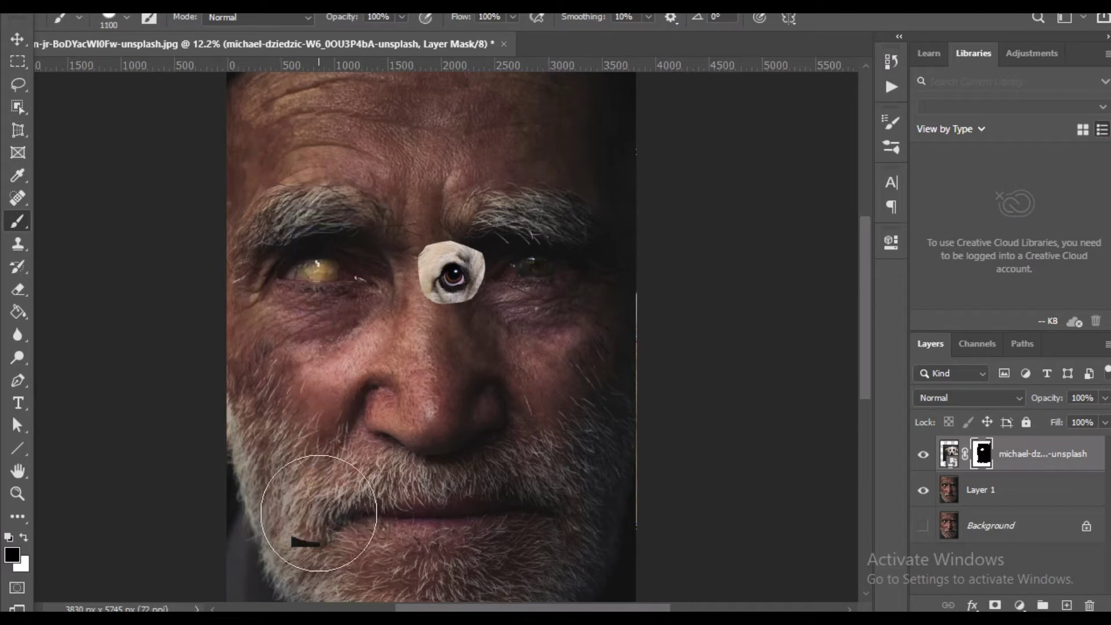
left_click(18, 39)
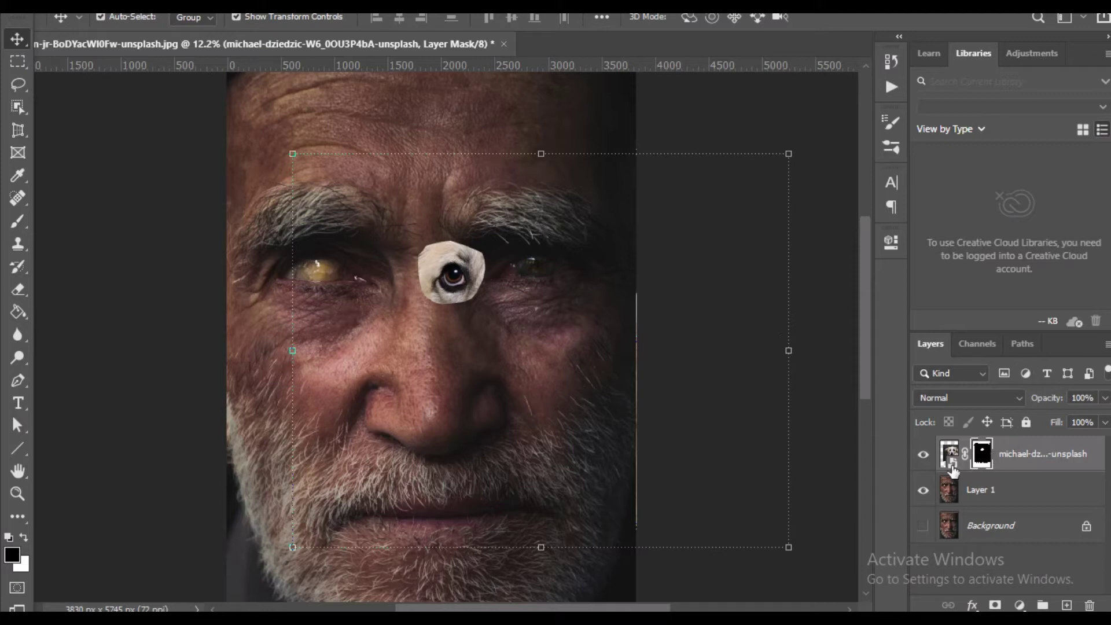
left_click(981, 456, "ctrl")
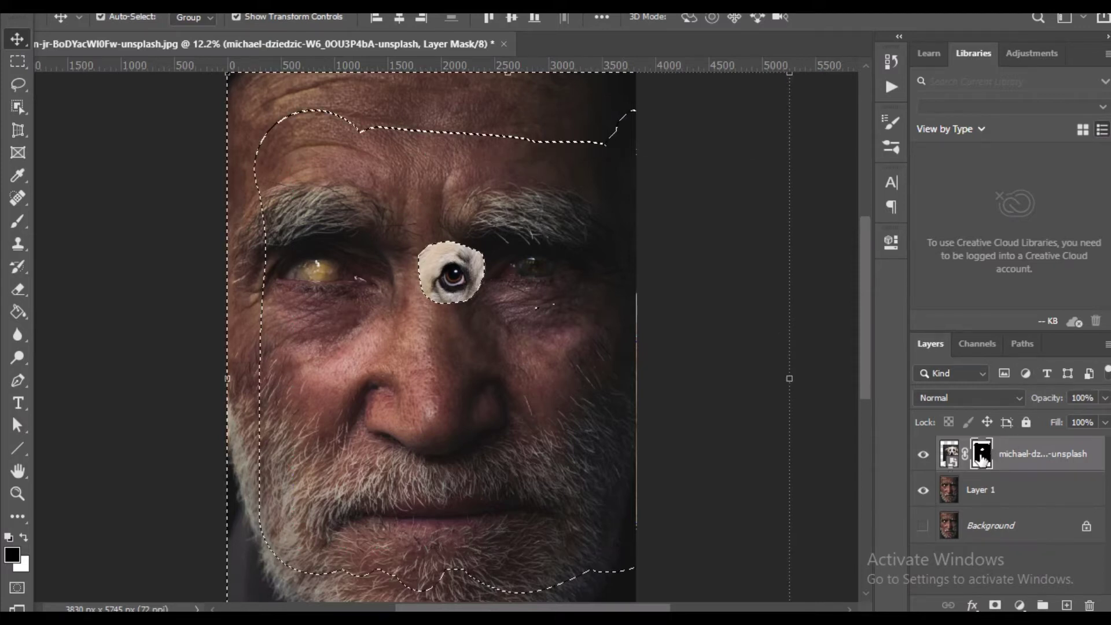
key("ctrl+d")
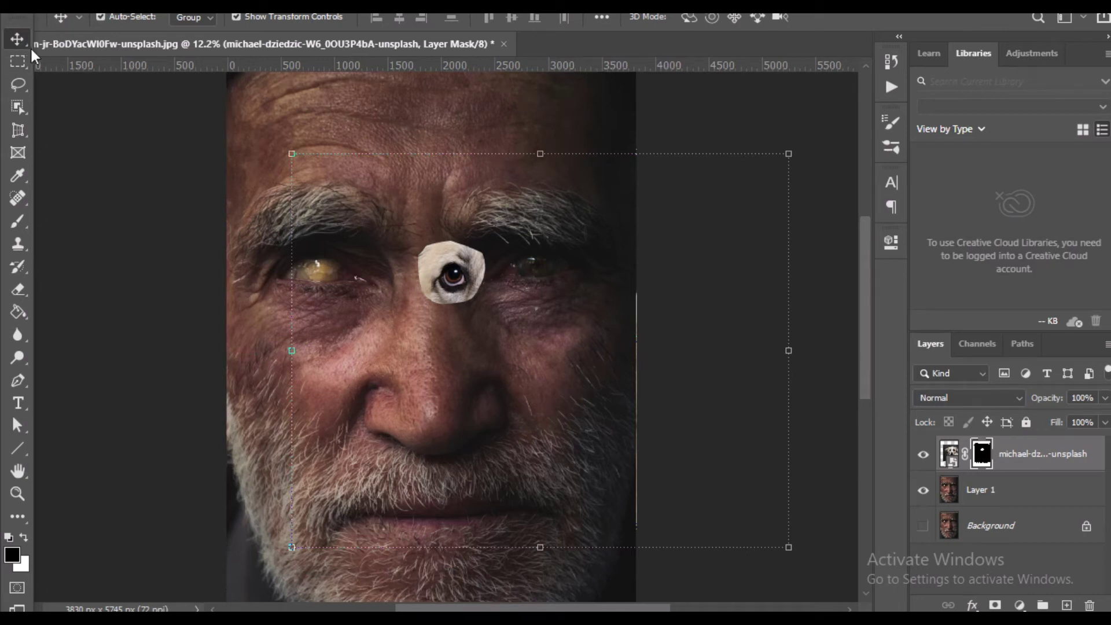
left_click_drag(463, 284, 227, 301)
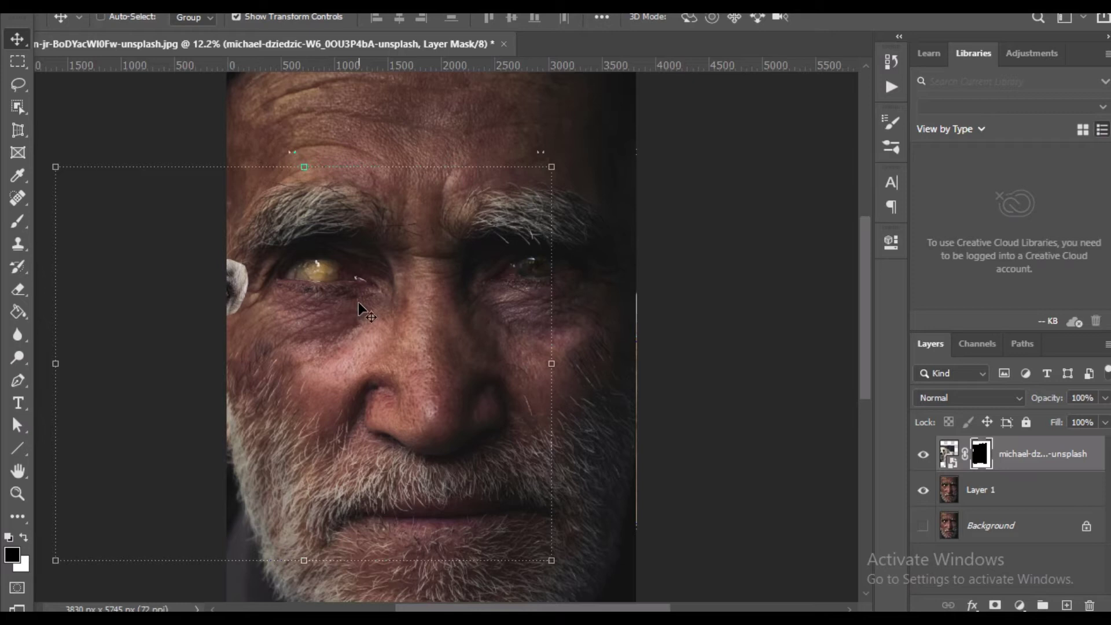
key("ctrl+z")
Move the dog's eye patch from the bridge of the nose back onto the man's cloudy eye.
left_click_drag(457, 276, 329, 270)
scroll(328, 269, "up", 1)
scroll(304, 255, "up", 5)
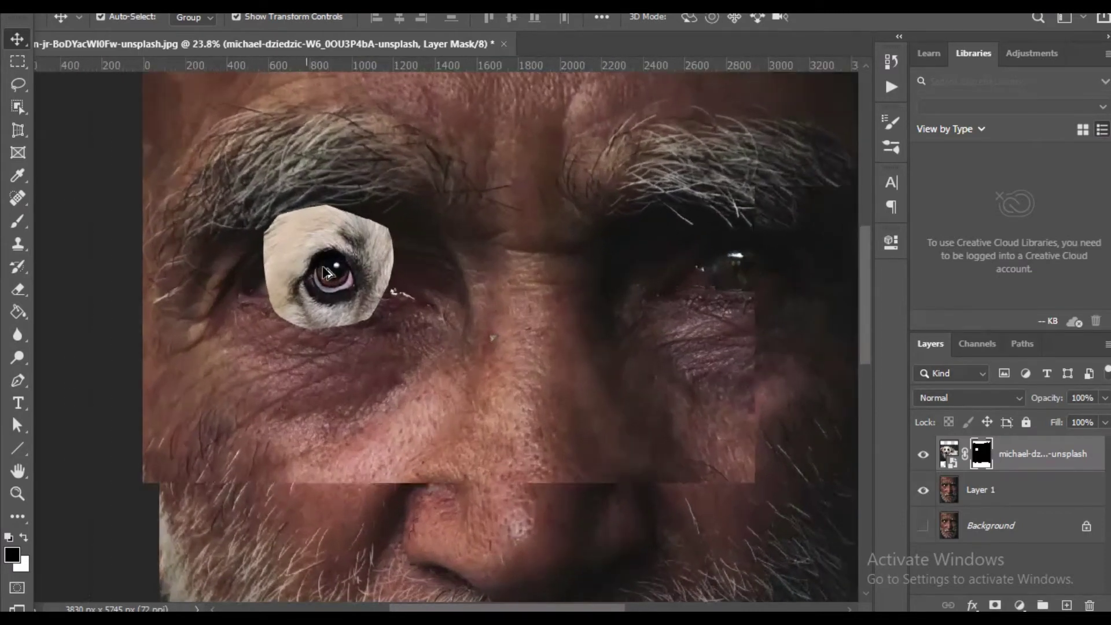
Switch from the Move tool to the Brush and lower its opacity to 16% for masking the dog eye layer.
scroll(344, 291, "up", 1)
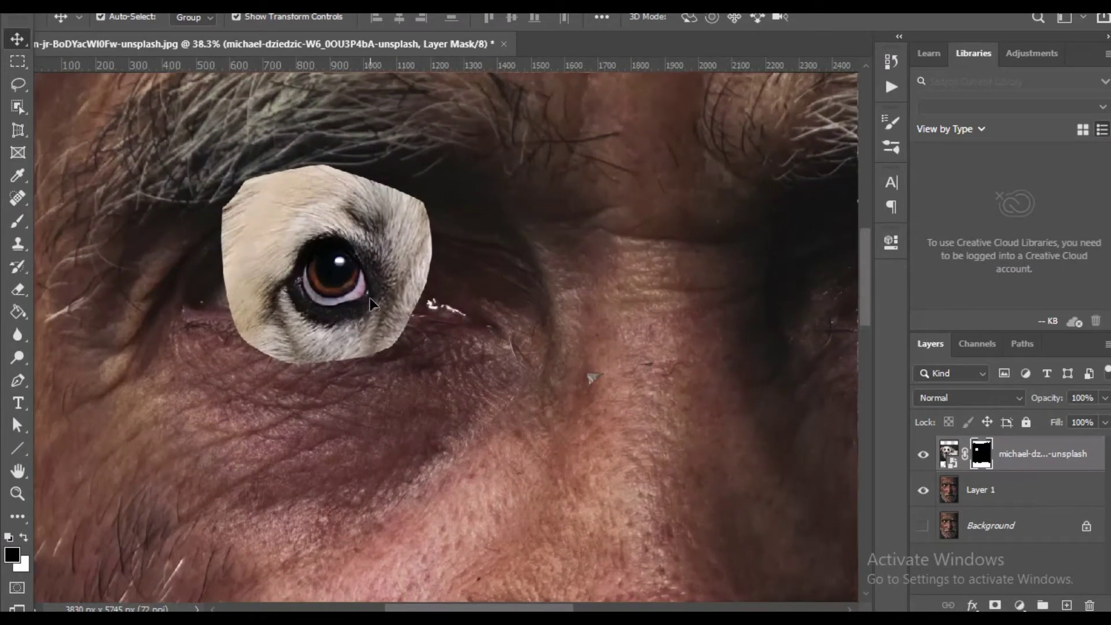
left_click(17, 221)
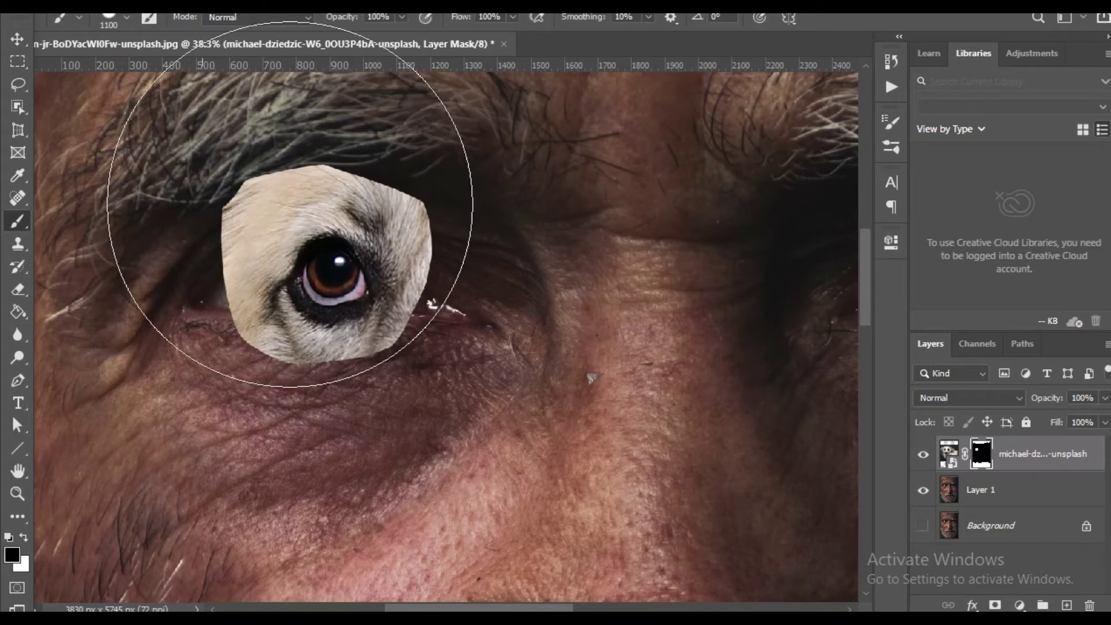
left_click(402, 16)
left_click_drag(341, 35, 335, 33)
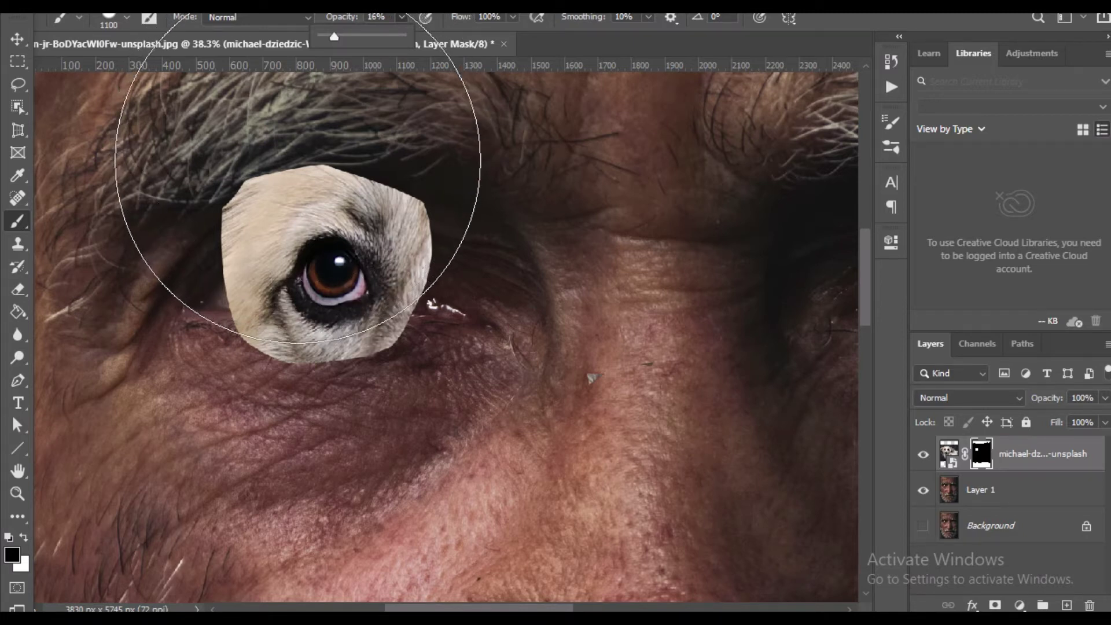
Try various brush sizes around the dog's eye patch, shrinking to 175 px and enlarging to 1300 px.
key("bracketleft")
key("bracketleft")
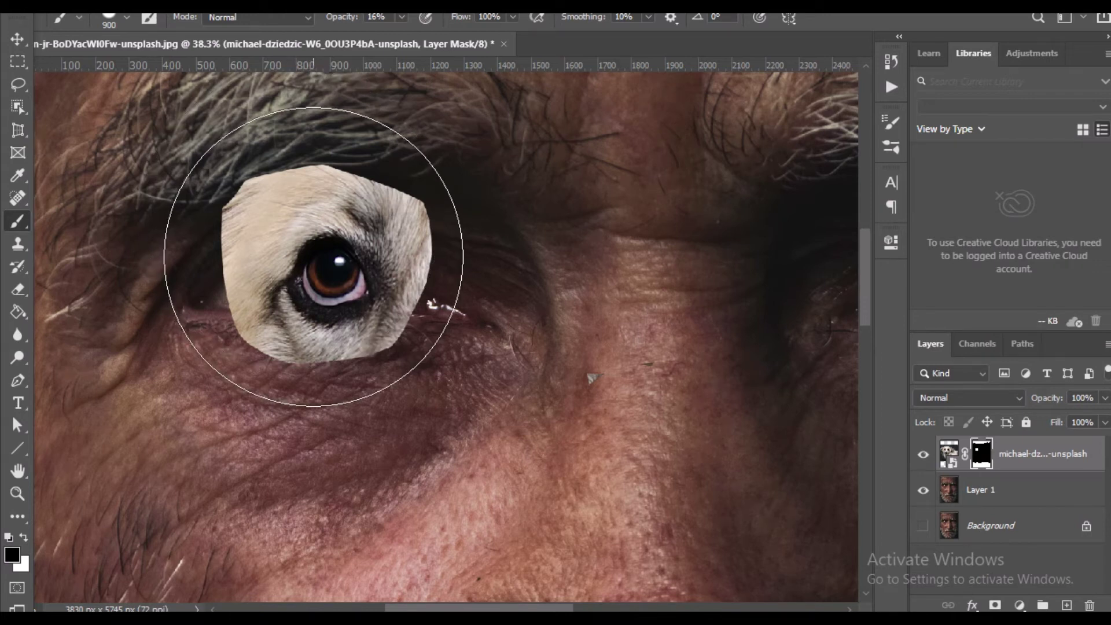
key("bracketleft")
key("bracketleft")
key("bracketleft")
key("bracketleft")
key("bracketleft")
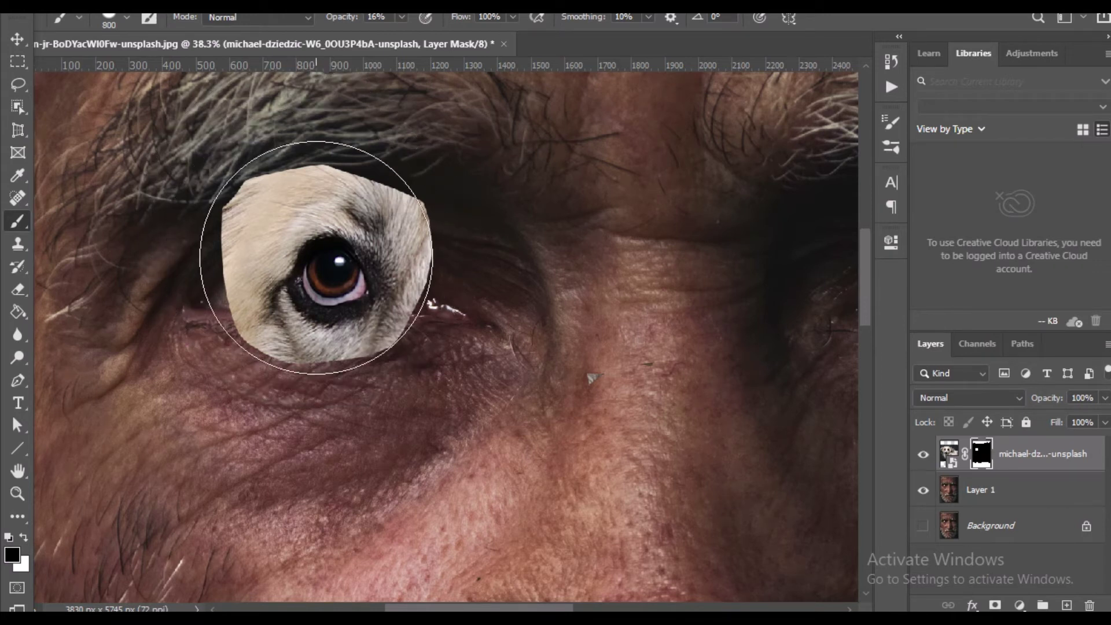
key("bracketleft")
key("bracketleft")
key("bracketleft")
key("bracketleft")
key("bracketleft")
key("bracketleft")
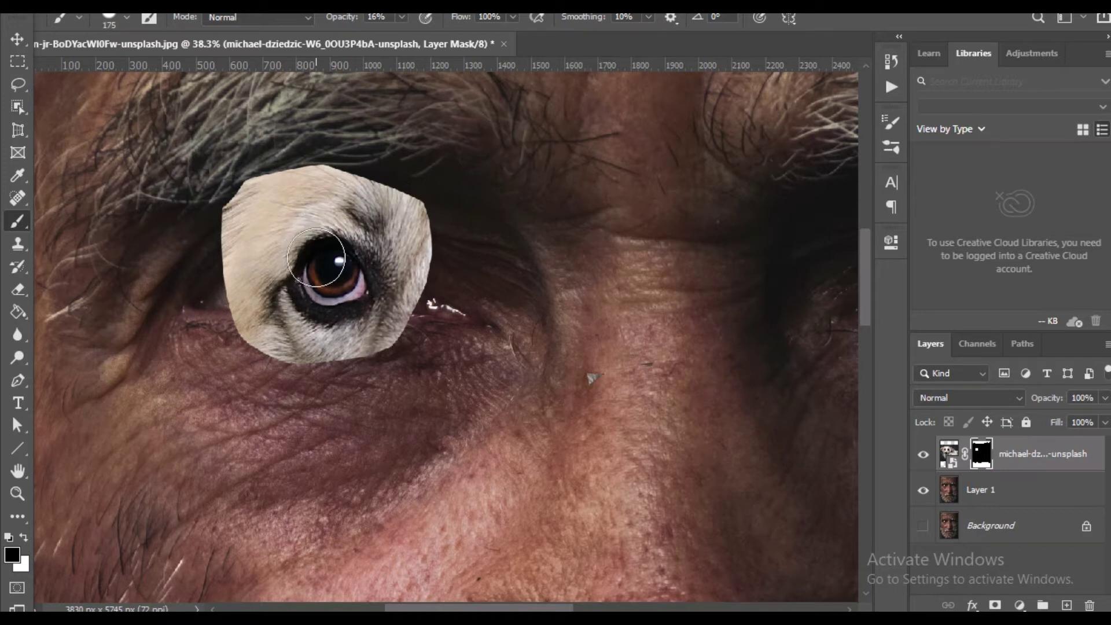
key("bracketright")
key("bracketright")
key("bracketright")
key("bracketright")
key("bracketright")
key("bracketright")
key("bracketright")
key("bracketright")
key("bracketright")
key("bracketright")
key("bracketright")
key("bracketright")
key("bracketright")
key("bracketright")
key("bracketright")
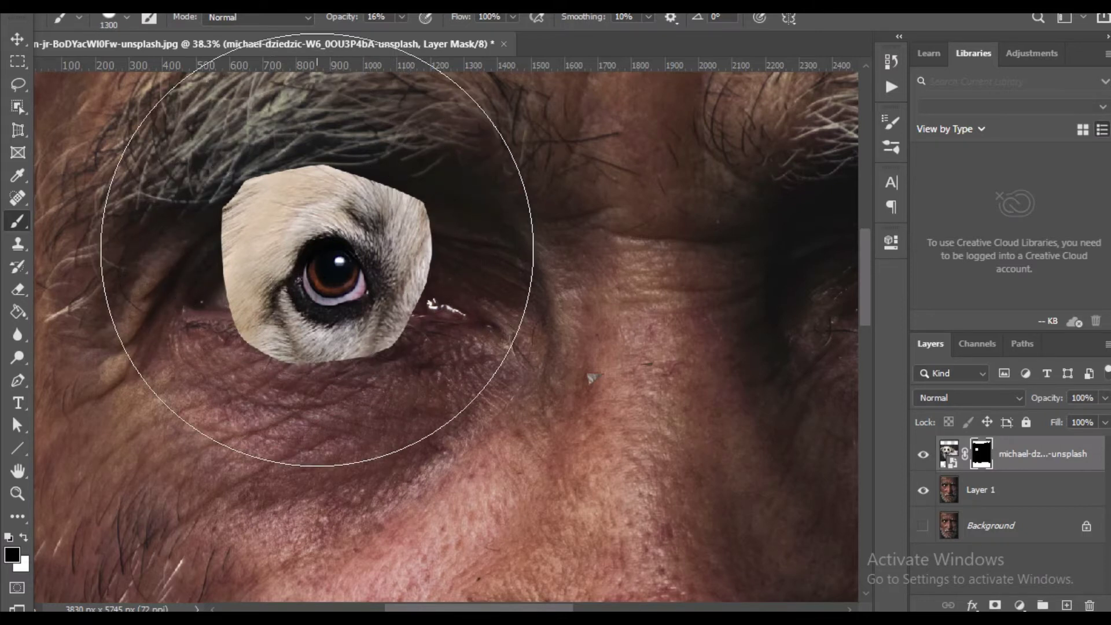
Set the brush size to 80 px and lightly fade the fur along the upper edge of the dog's eye patch.
right_click(317, 250)
left_click(453, 286)
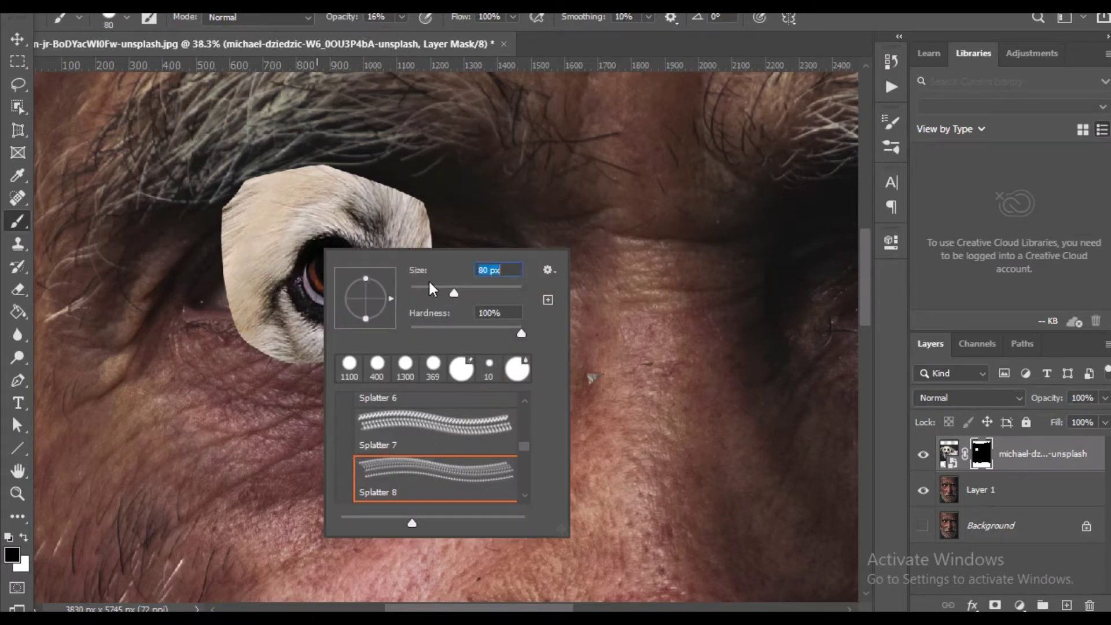
mouse_move(261, 192)
left_mouse_down()
mouse_move(240, 221)
mouse_move(288, 178)
mouse_move(248, 199)
mouse_move(326, 172)
left_mouse_up()
left_click_drag(385, 198, 436, 215)
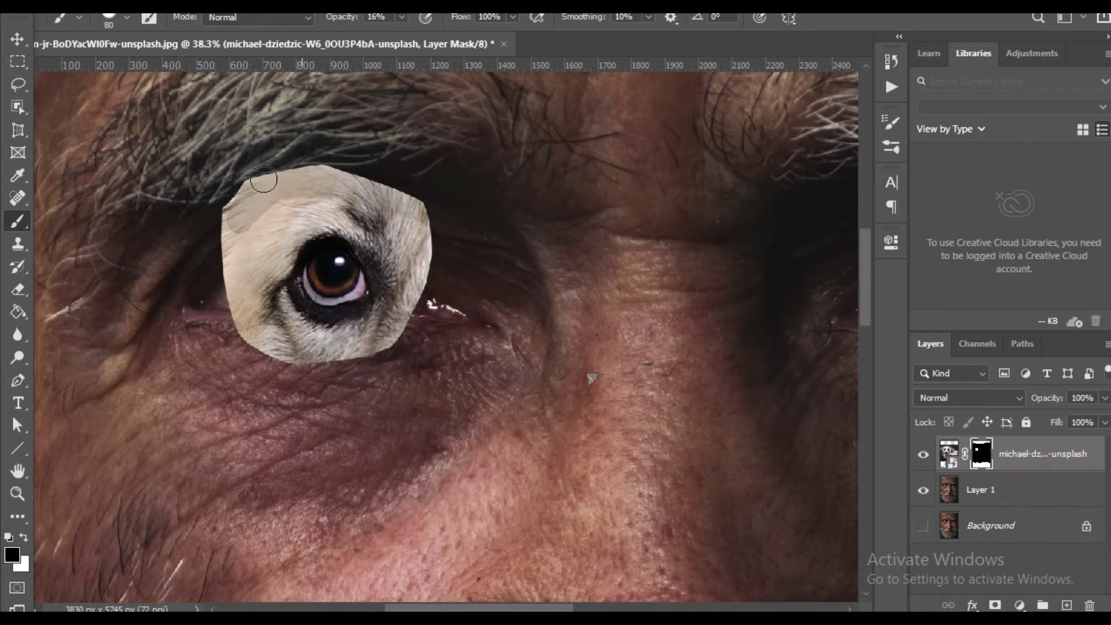
mouse_move(215, 227)
left_mouse_down()
mouse_move(254, 187)
mouse_move(222, 241)
mouse_move(291, 165)
mouse_move(216, 202)
mouse_move(321, 185)
mouse_move(370, 193)
mouse_move(260, 175)
mouse_move(373, 188)
mouse_move(297, 169)
mouse_move(414, 215)
left_mouse_up()
mouse_move(258, 173)
left_mouse_down()
mouse_move(230, 222)
mouse_move(198, 246)
left_mouse_up()
mouse_move(262, 184)
left_mouse_down()
mouse_move(226, 212)
mouse_move(308, 179)
mouse_move(370, 185)
mouse_move(251, 173)
mouse_move(418, 206)
mouse_move(257, 158)
mouse_move(420, 217)
left_mouse_up()
mouse_move(294, 175)
left_mouse_down()
mouse_move(420, 217)
mouse_move(308, 169)
mouse_move(299, 169)
mouse_move(428, 226)
mouse_move(378, 186)
mouse_move(259, 178)
mouse_move(243, 197)
mouse_move(326, 194)
mouse_move(246, 214)
mouse_move(210, 242)
left_mouse_up()
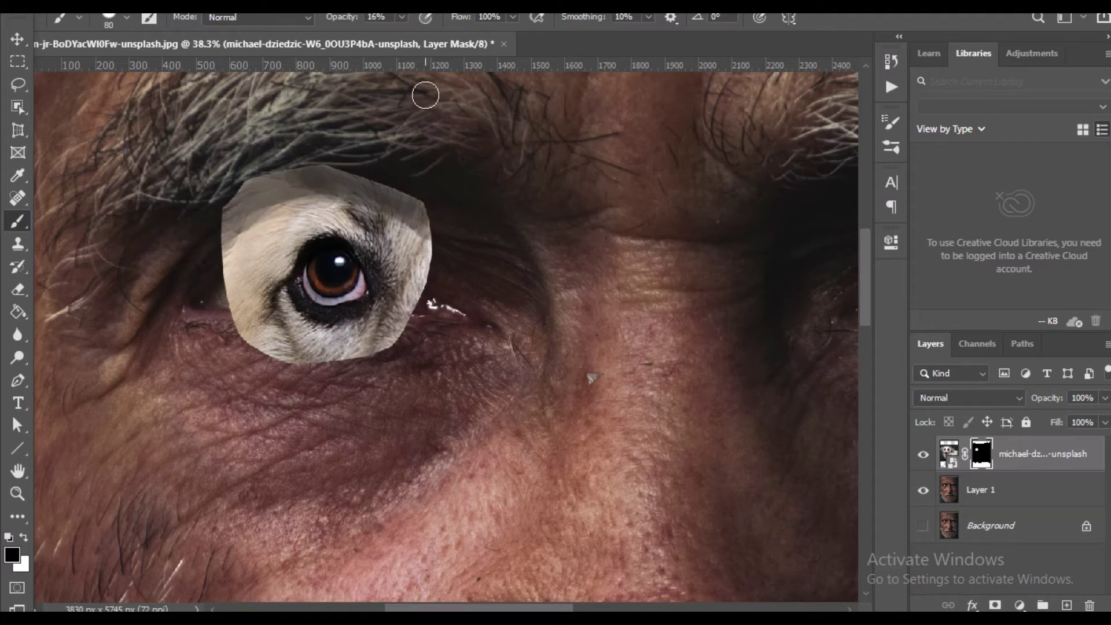
Set the brush to 100% opacity and 29% flow and mask out the fur surrounding the dog's eye down to its dark rim.
left_click(401, 16)
left_click_drag(405, 43, 525, 49)
left_click(512, 18)
mouse_move(302, 172)
left_mouse_down()
mouse_move(260, 187)
mouse_move(340, 176)
mouse_move(218, 200)
mouse_move(314, 169)
mouse_move(392, 189)
mouse_move(279, 166)
mouse_move(426, 210)
mouse_move(198, 228)
mouse_move(221, 198)
mouse_move(198, 241)
mouse_move(217, 249)
mouse_move(242, 338)
mouse_move(326, 373)
mouse_move(249, 357)
mouse_move(391, 347)
mouse_move(376, 353)
mouse_move(365, 354)
mouse_move(423, 315)
mouse_move(363, 353)
mouse_move(374, 342)
mouse_move(277, 336)
mouse_move(241, 294)
mouse_move(229, 255)
mouse_move(227, 214)
mouse_move(236, 270)
mouse_move(252, 202)
mouse_move(227, 254)
mouse_move(305, 201)
mouse_move(393, 210)
mouse_move(441, 250)
mouse_move(366, 213)
mouse_move(413, 262)
mouse_move(386, 236)
mouse_move(425, 302)
mouse_move(402, 295)
mouse_move(388, 334)
mouse_move(292, 332)
mouse_move(269, 323)
mouse_move(235, 275)
mouse_move(340, 205)
mouse_move(239, 247)
left_mouse_up()
left_click_drag(343, 198, 325, 211)
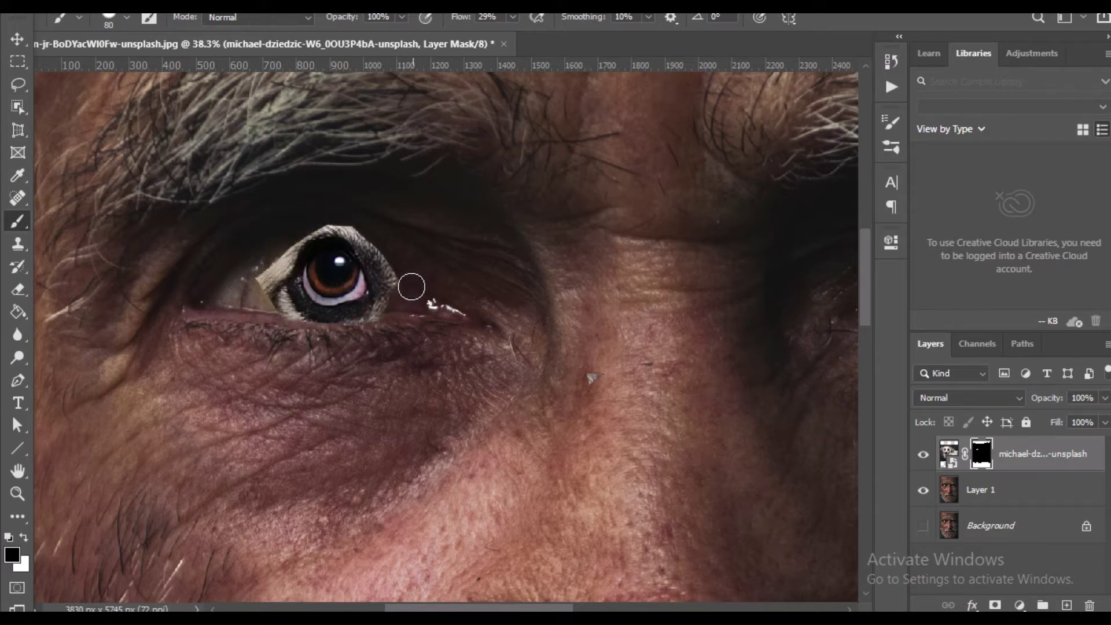
scroll(411, 287, "up", 5)
mouse_move(212, 245)
left_mouse_down()
mouse_move(240, 306)
mouse_move(225, 235)
mouse_move(264, 327)
mouse_move(404, 333)
mouse_move(427, 294)
mouse_move(425, 220)
mouse_move(374, 163)
mouse_move(344, 154)
mouse_move(272, 174)
mouse_move(240, 235)
mouse_move(243, 290)
mouse_move(281, 322)
mouse_move(337, 333)
mouse_move(384, 326)
mouse_move(421, 288)
left_mouse_up()
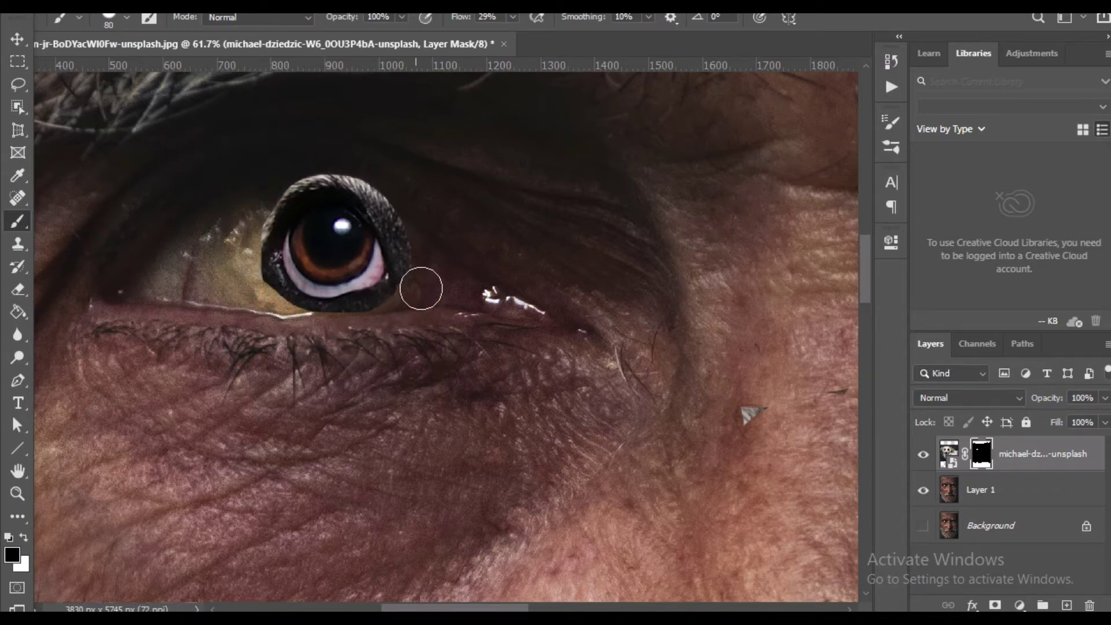
Set the brush to 24% opacity and 50 px and fade out the dark furry rim all around the dog's eye.
scroll(432, 238, "up", 2)
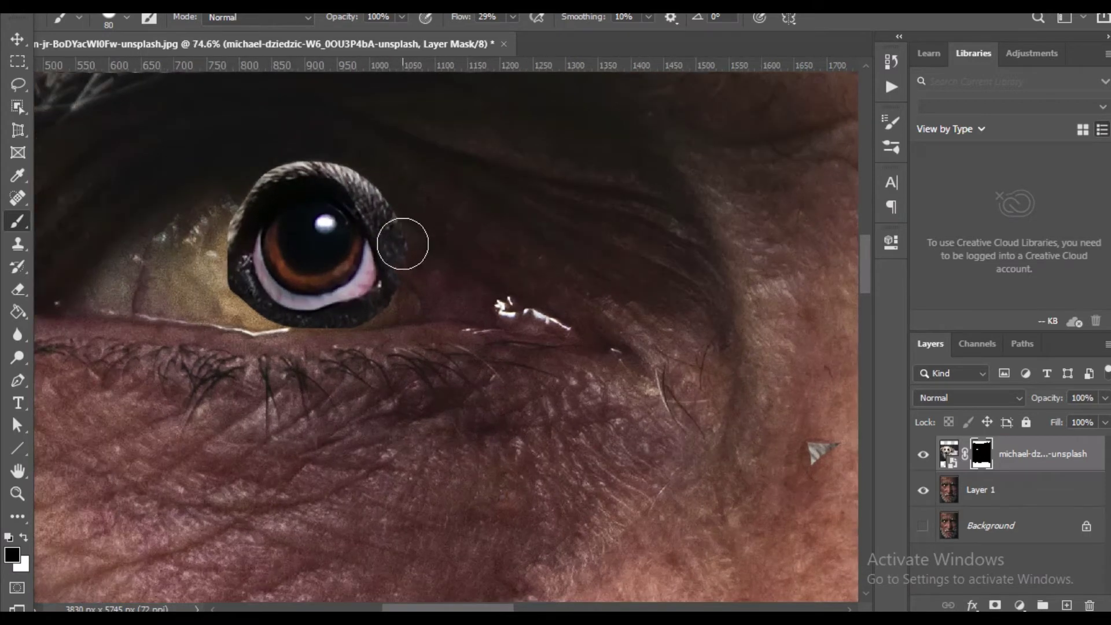
scroll(403, 244, "up", 1)
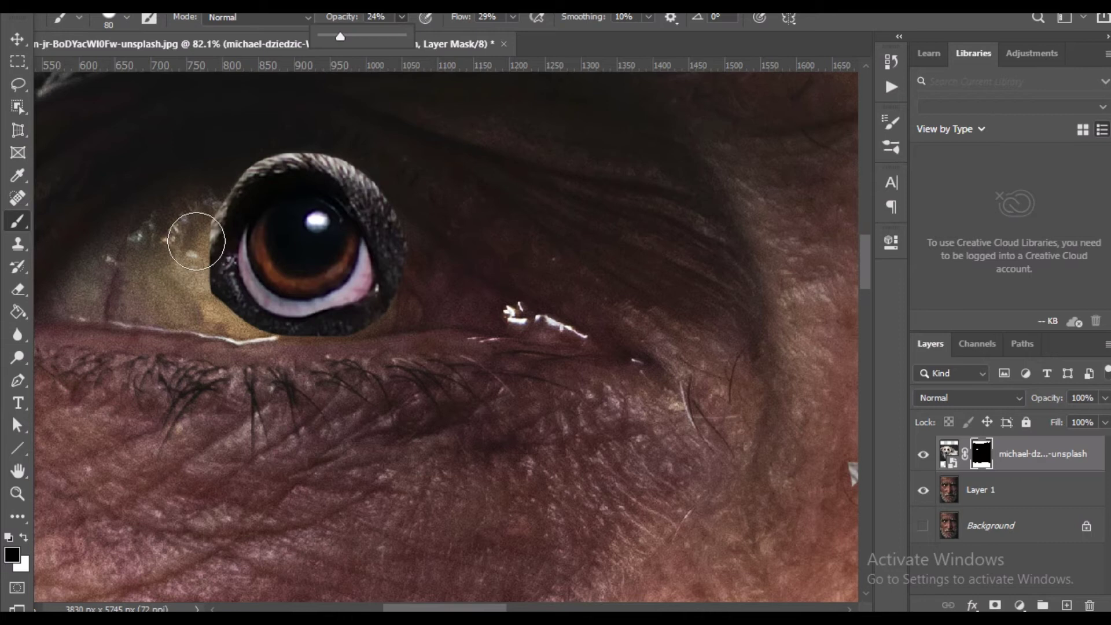
key("bracketleft")
key("bracketleft")
key("bracketleft")
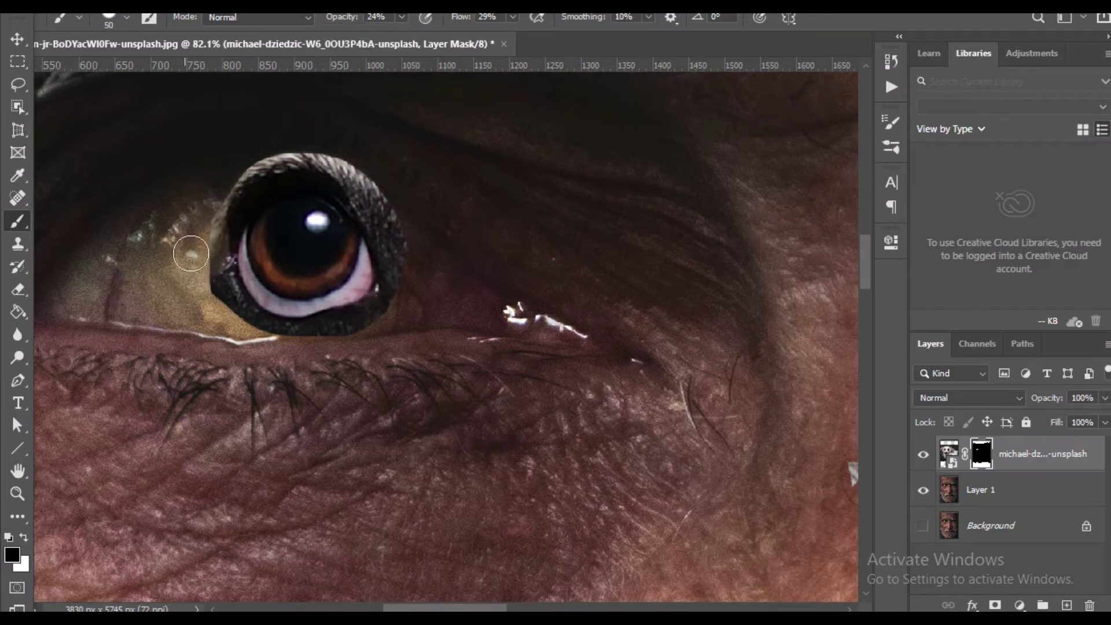
left_click_drag(210, 207, 198, 303)
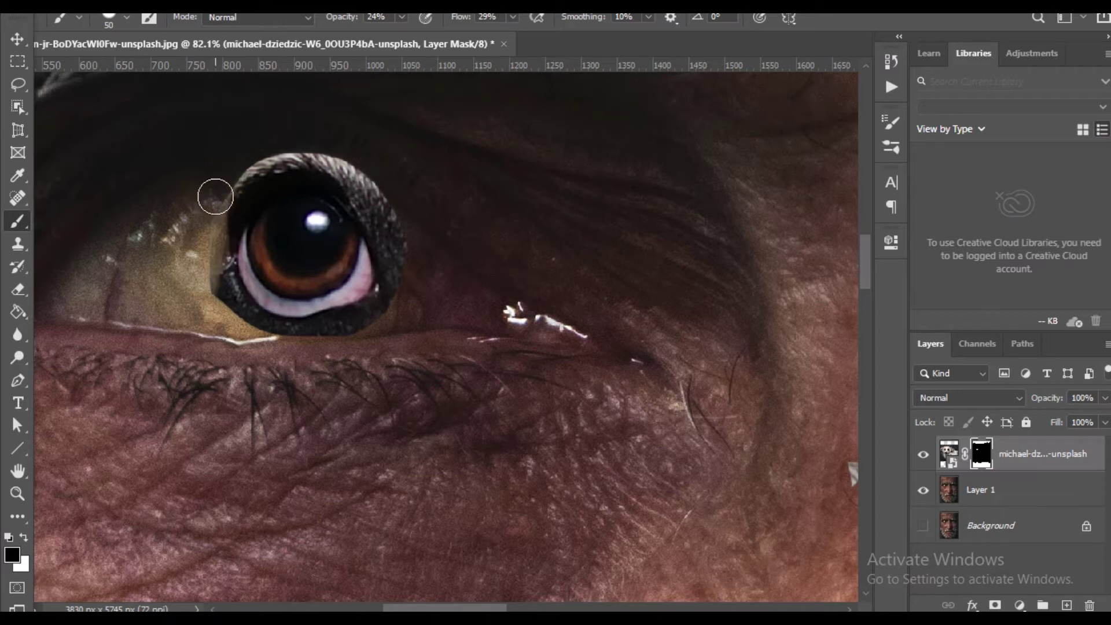
mouse_move(223, 176)
left_mouse_down()
mouse_move(318, 153)
mouse_move(382, 186)
left_mouse_up()
mouse_move(339, 155)
left_mouse_down()
mouse_move(248, 156)
mouse_move(331, 159)
mouse_move(258, 157)
mouse_move(352, 164)
mouse_move(276, 155)
mouse_move(398, 185)
mouse_move(349, 160)
mouse_move(403, 233)
mouse_move(387, 227)
mouse_move(389, 319)
mouse_move(401, 253)
mouse_move(352, 340)
mouse_move(377, 303)
mouse_move(284, 349)
mouse_move(329, 328)
mouse_move(206, 328)
mouse_move(203, 281)
mouse_move(270, 337)
mouse_move(216, 270)
mouse_move(260, 328)
mouse_move(303, 351)
mouse_move(347, 346)
mouse_move(184, 309)
mouse_move(175, 272)
mouse_move(269, 368)
left_mouse_up()
left_click_drag(222, 305, 404, 324)
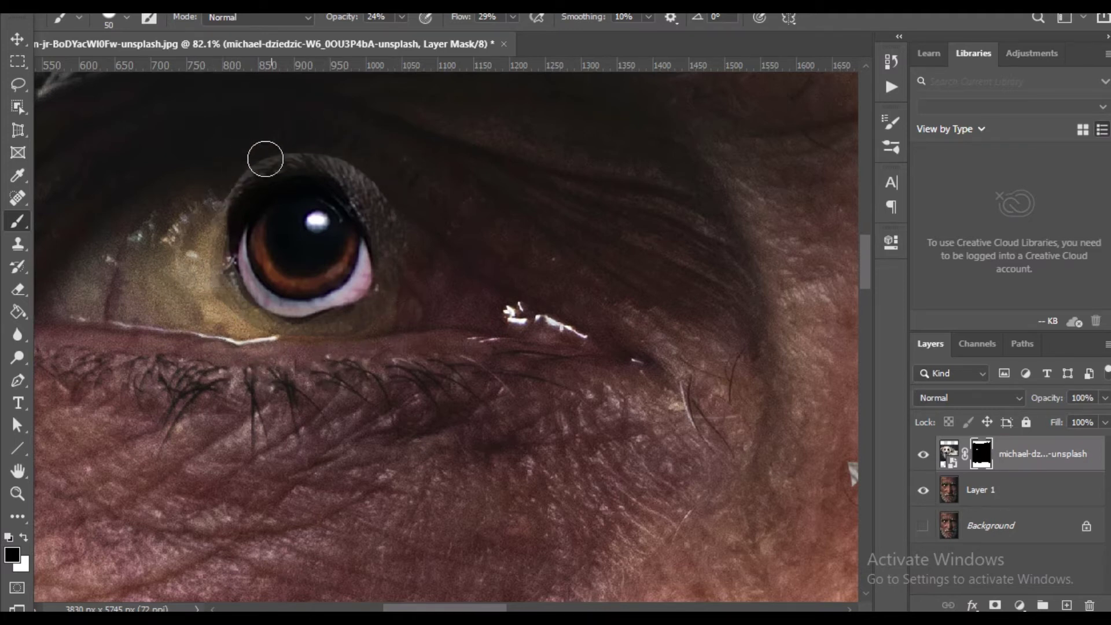
mouse_move(199, 207)
left_mouse_down()
mouse_move(302, 157)
mouse_move(236, 201)
mouse_move(200, 272)
left_mouse_up()
left_click_drag(224, 213, 212, 291)
mouse_move(360, 181)
left_mouse_down()
mouse_move(403, 278)
mouse_move(398, 192)
mouse_move(324, 153)
mouse_move(268, 142)
left_mouse_up()
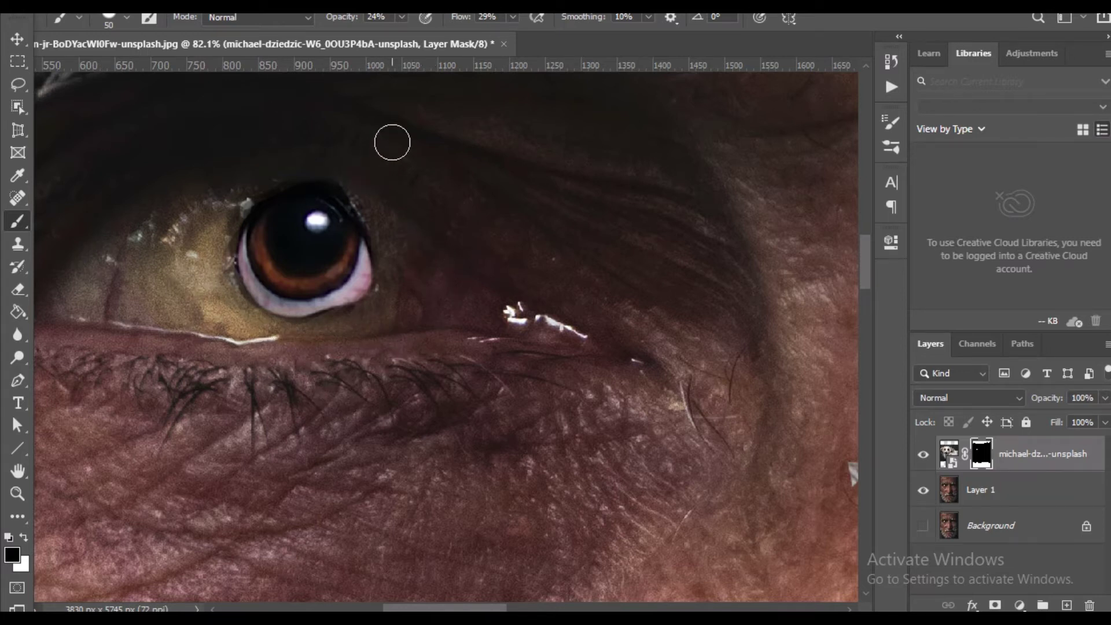
Move the masked dog's eye slightly toward the outer corner of the man's eye.
scroll(343, 303, "down", 10)
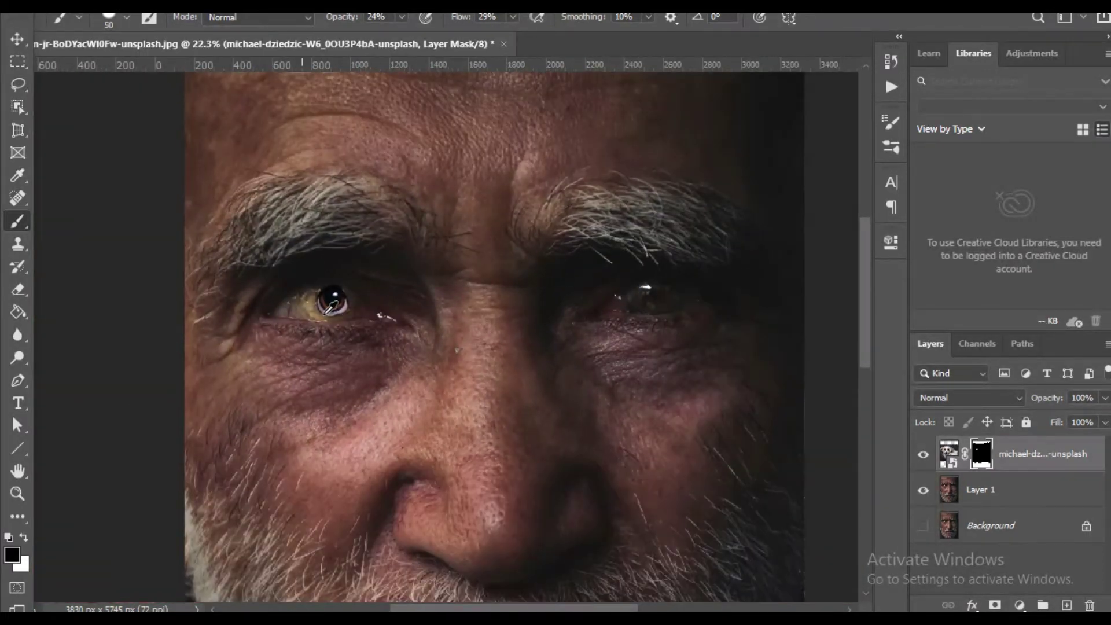
scroll(336, 318, "up", 7)
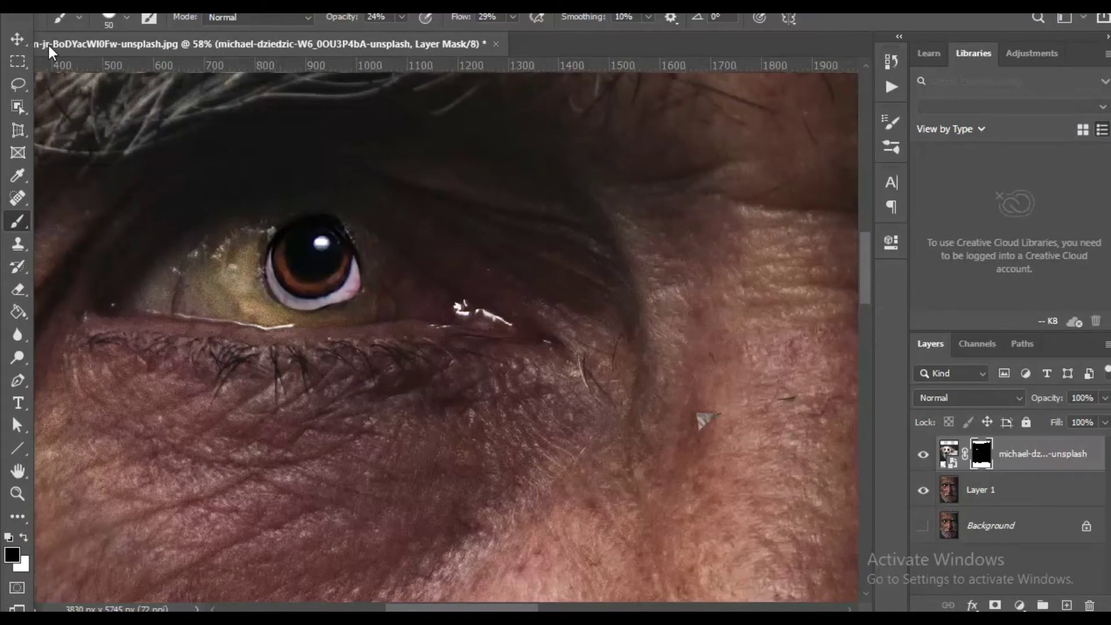
left_click(17, 39)
left_click_drag(317, 265, 281, 268)
Scale the dog eye layer to about 137.67% and reposition it over the man's iris.
scroll(291, 270, "down", 5)
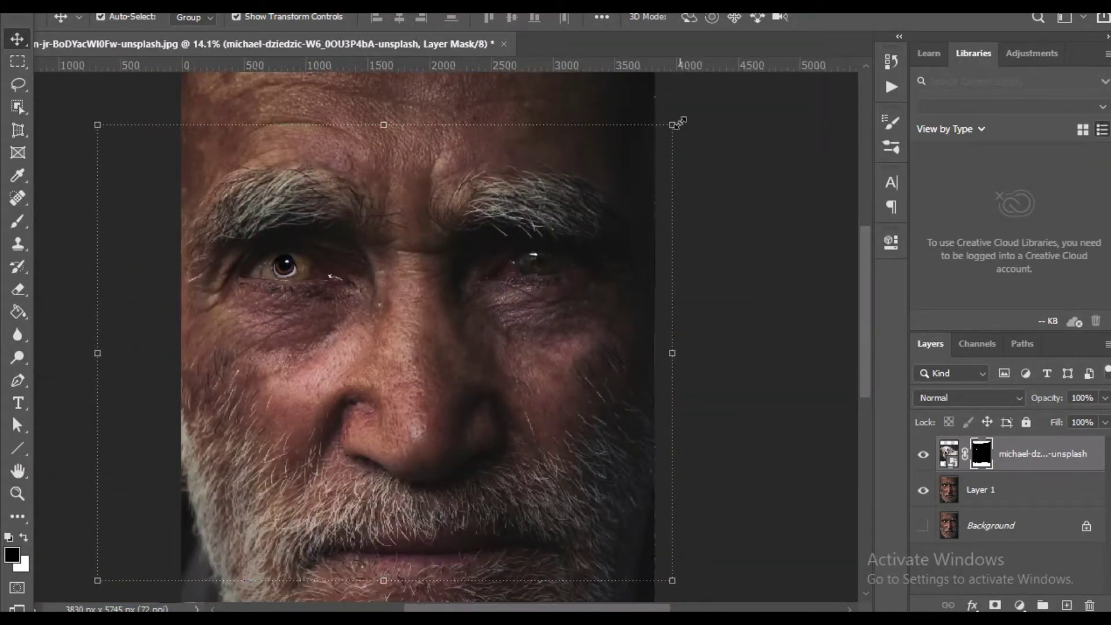
left_click_drag(675, 124, 822, 85)
key("ctrl+z")
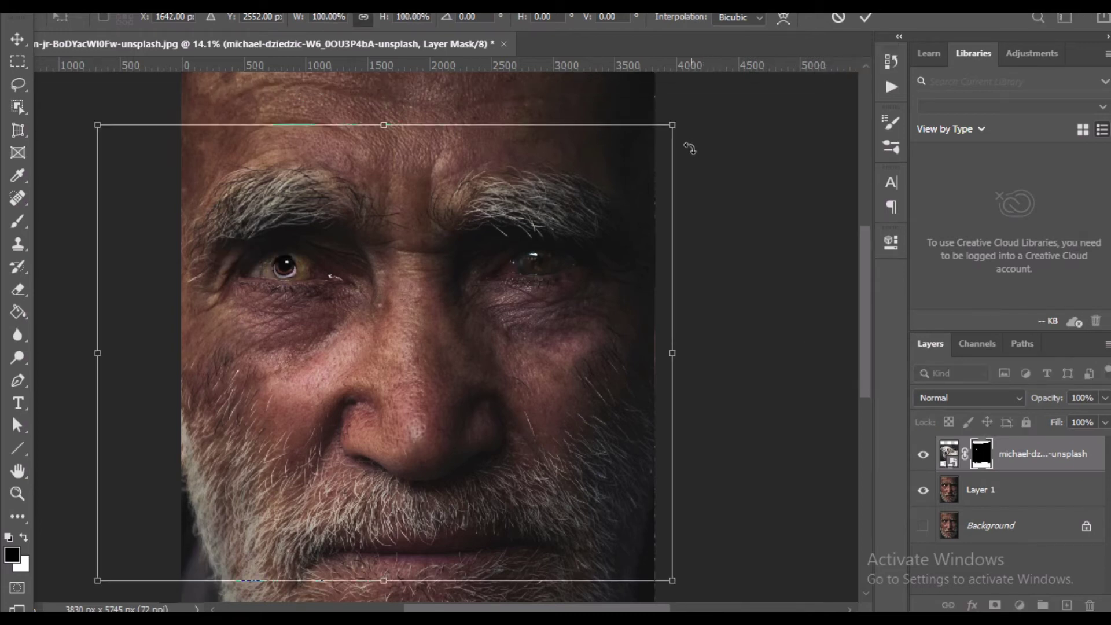
left_click_drag(673, 125, 778, 40)
left_click_drag(250, 243, 292, 276)
scroll(292, 277, "up", 5)
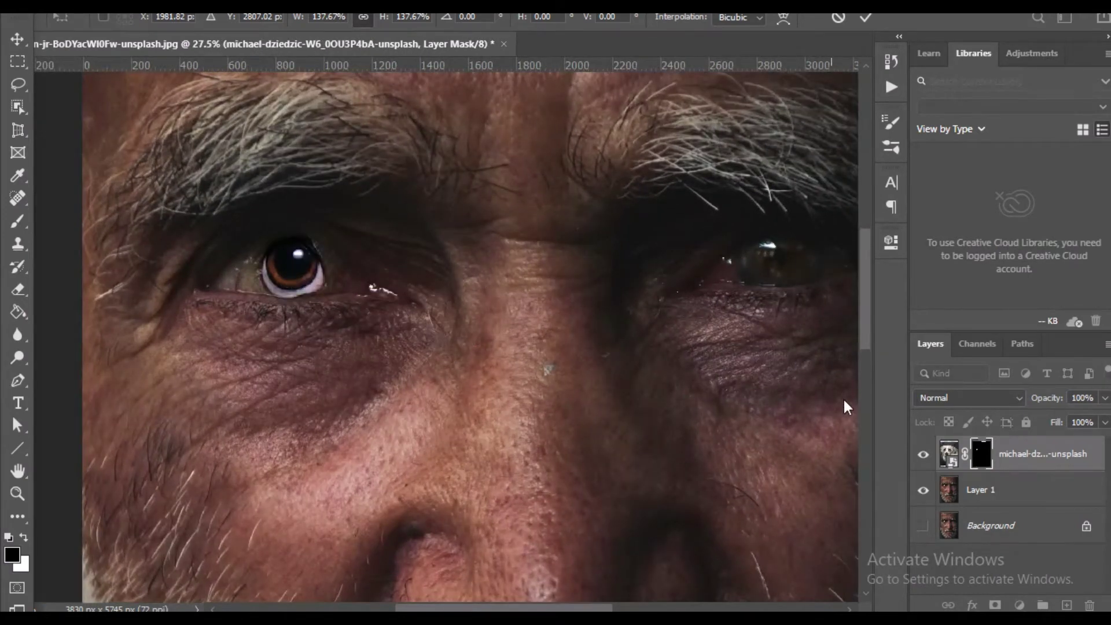
Try the Lighten, Darken, Soft Light and Vivid Light blend modes on the dog eye layer.
left_click(1020, 398)
left_click(961, 307)
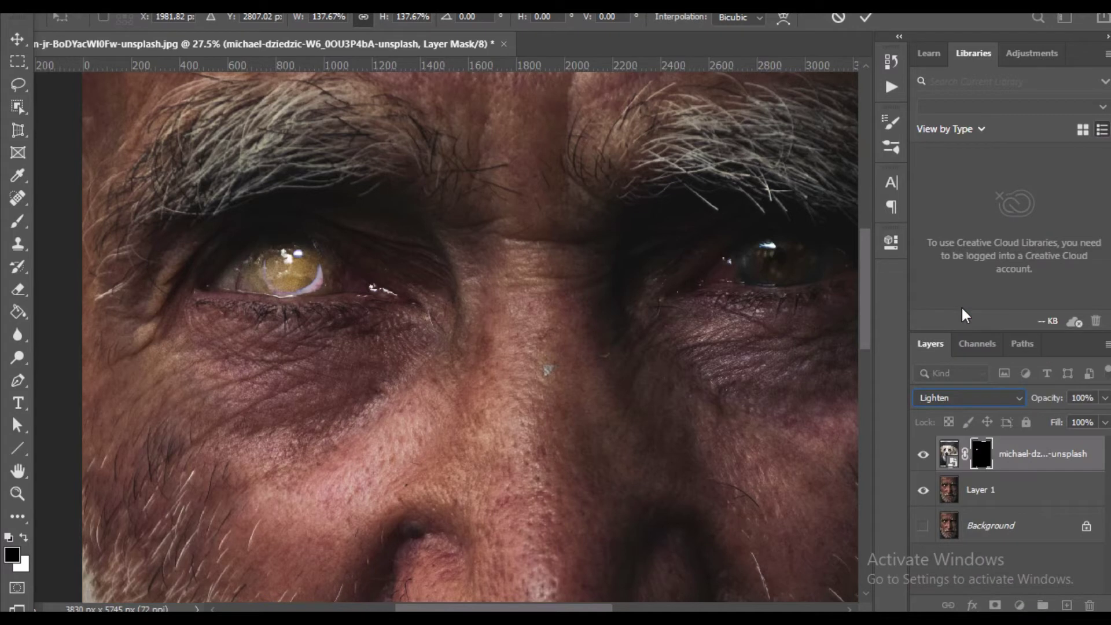
left_click(985, 400)
left_click(944, 235)
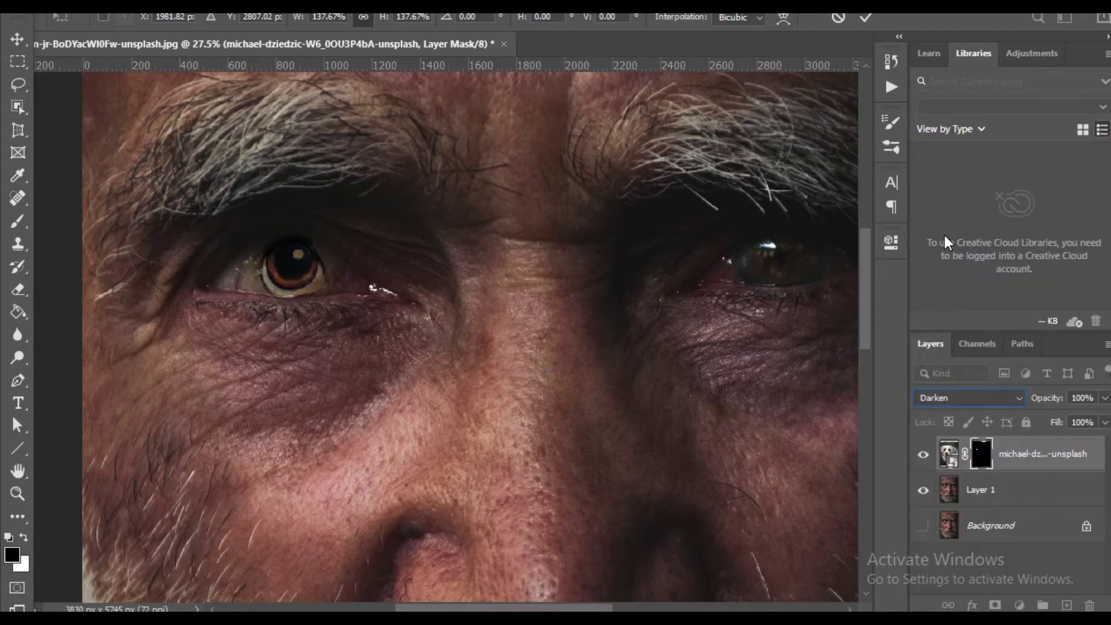
left_click(987, 401)
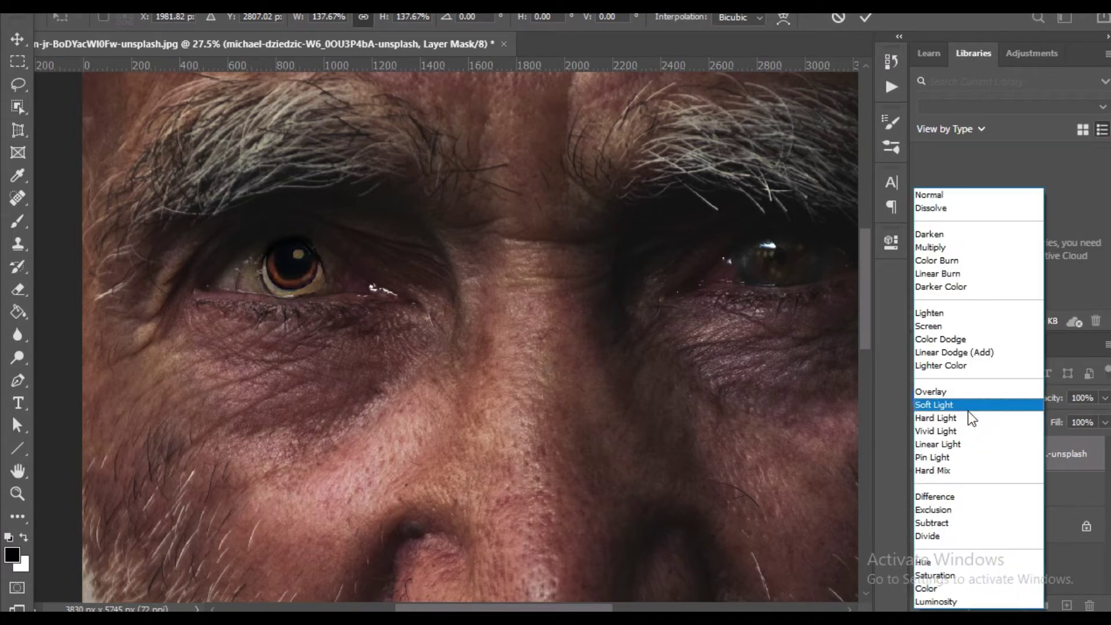
left_click(951, 399)
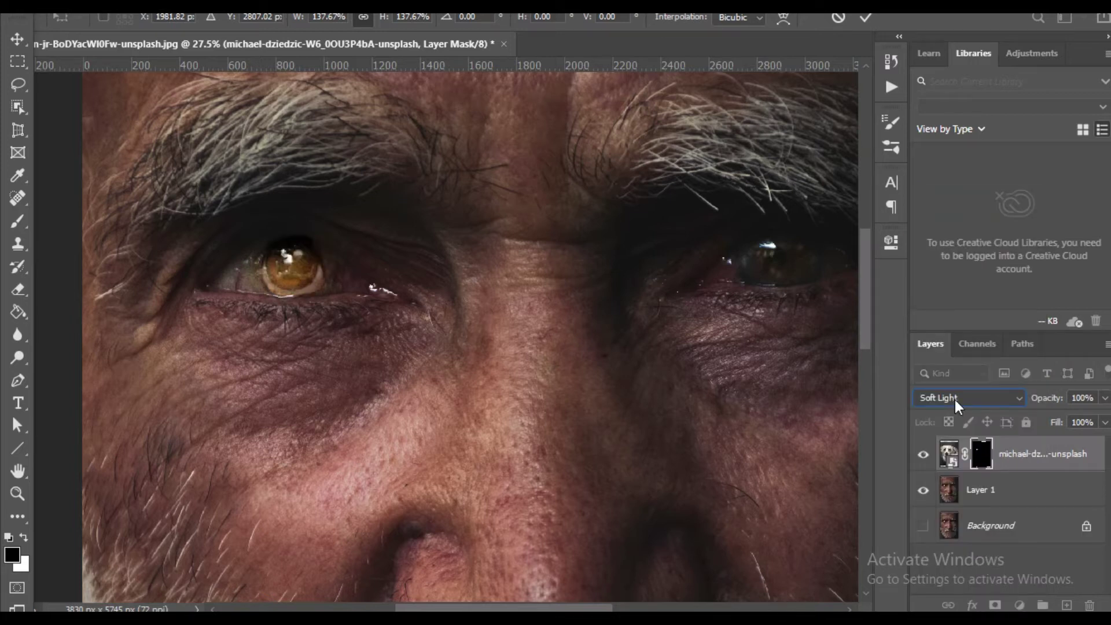
left_click(955, 401)
left_click(955, 431)
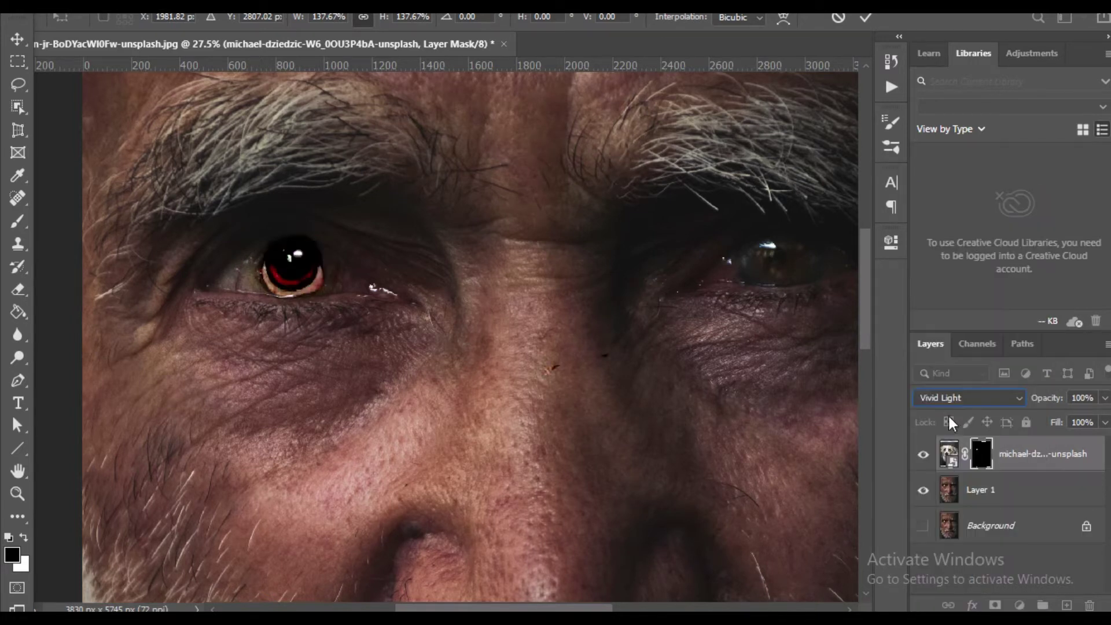
Set the dog eye layer's blend mode to Luminosity and apply the pending transform.
key("Down")
key("Down")
key("Down")
key("Down")
key("Down")
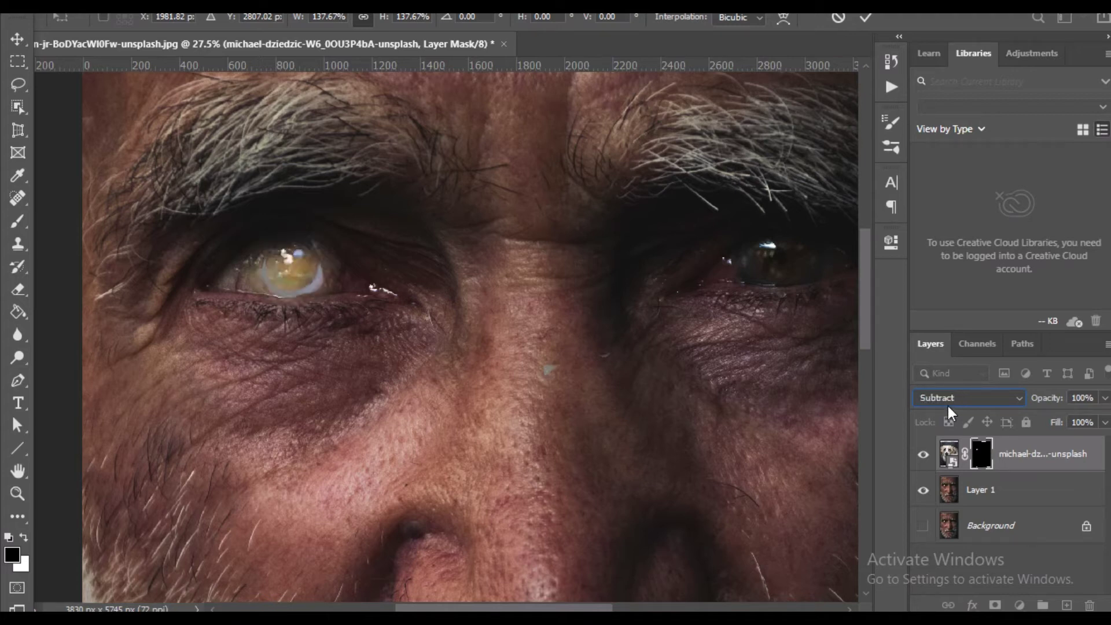
key("Down")
key("Down")
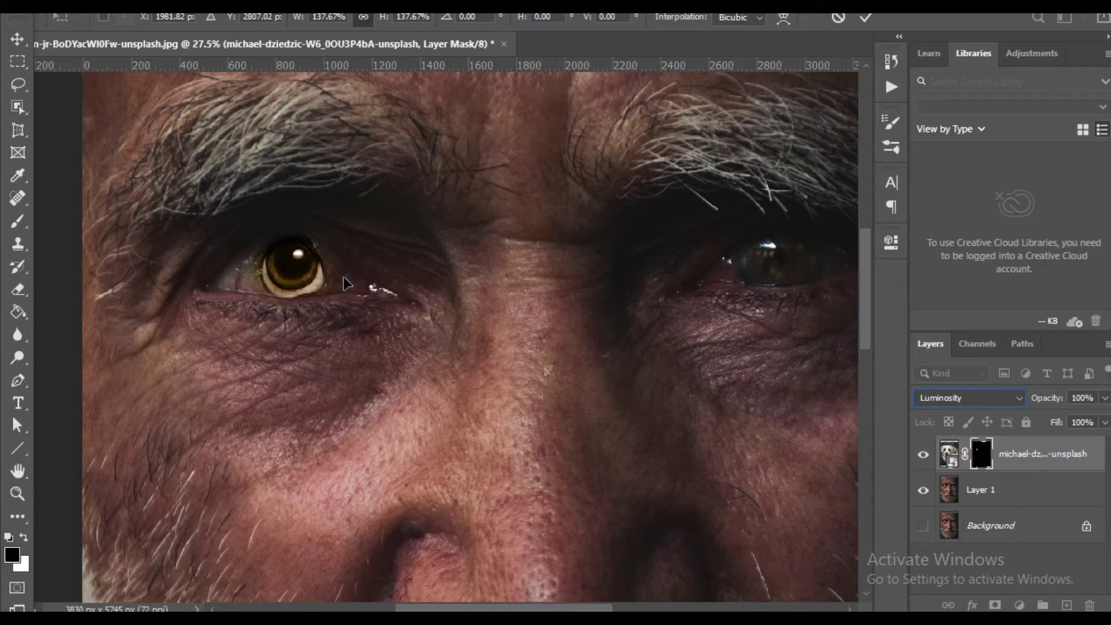
left_click(18, 39)
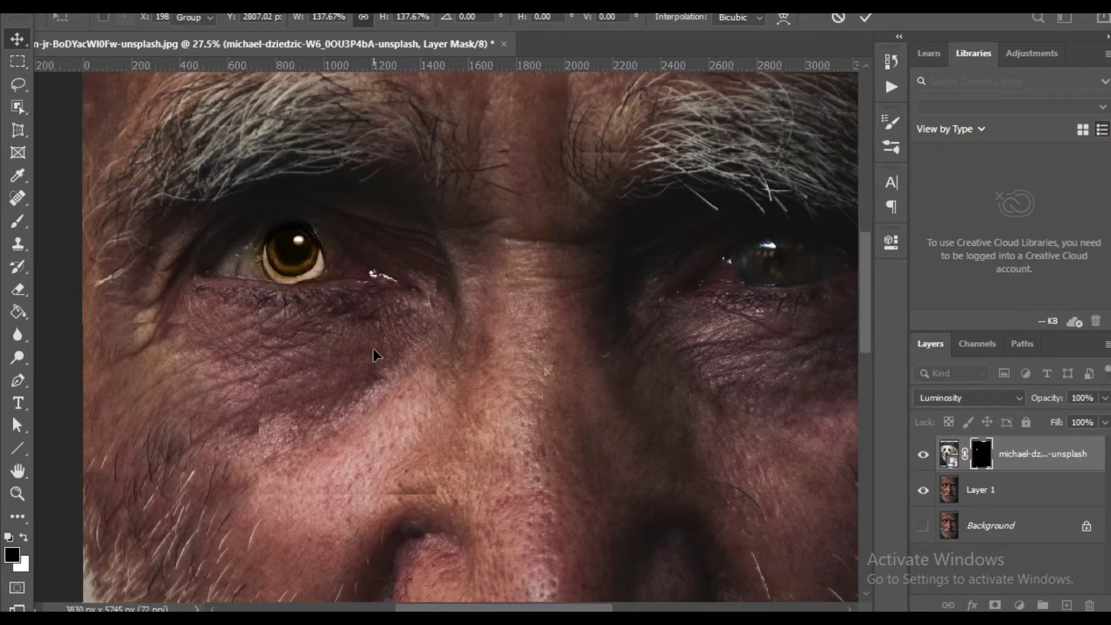
Duplicate the dog eye layer onto the man's other eye and nudge the copy slightly up and toward the nose.
scroll(374, 354, "down", 5)
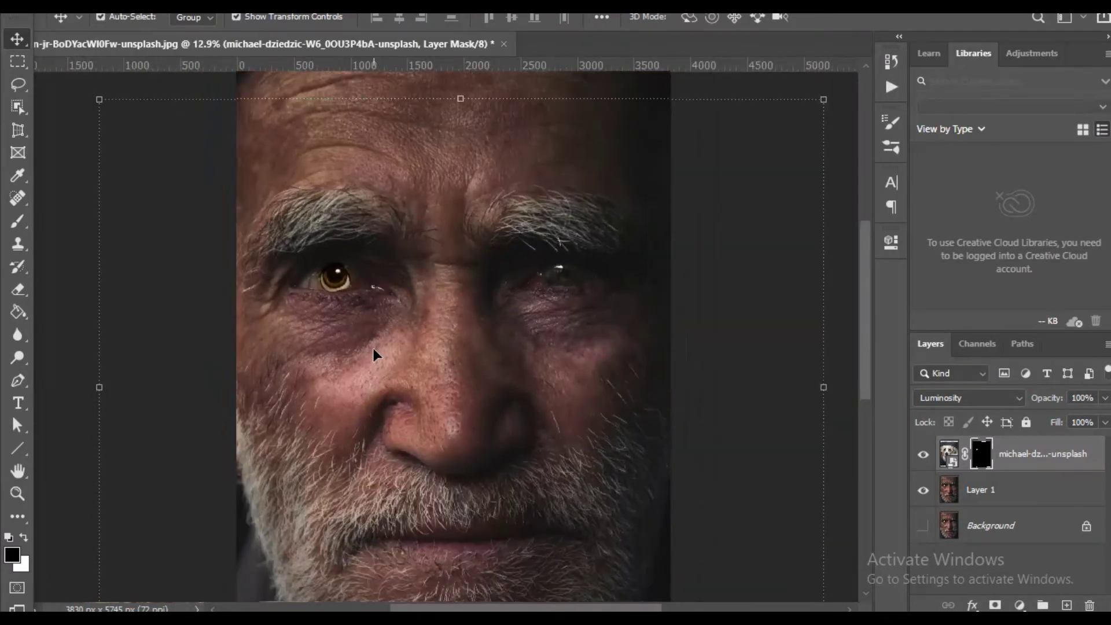
left_click_drag(343, 280, 566, 283)
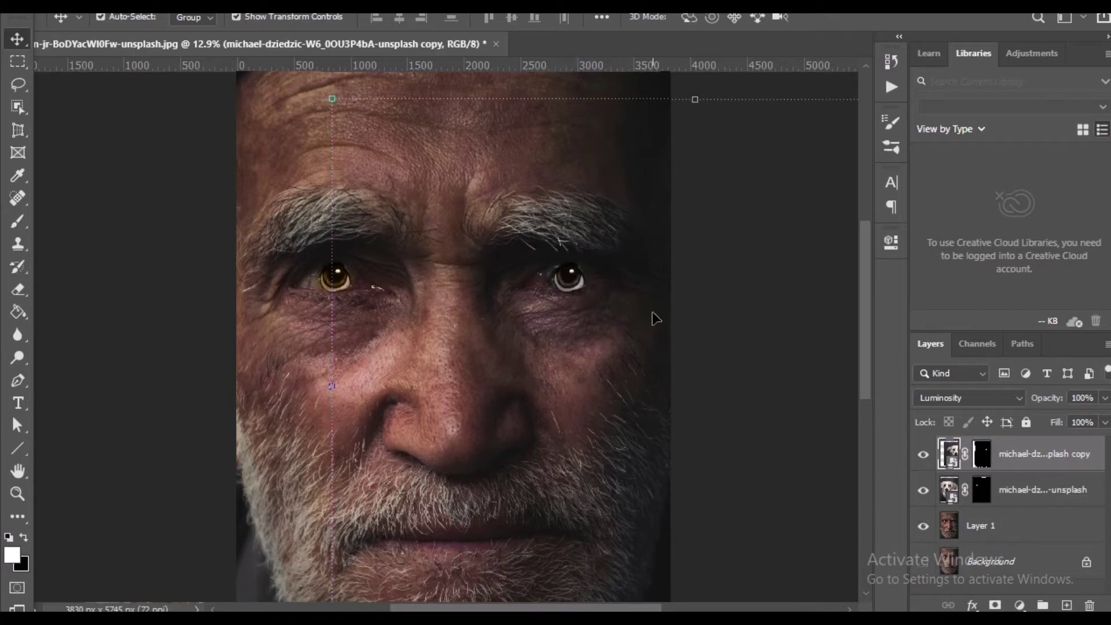
key("shift+Up")
key("shift+Up")
key("shift+Left")
key("shift+Left")
key("shift+Left")
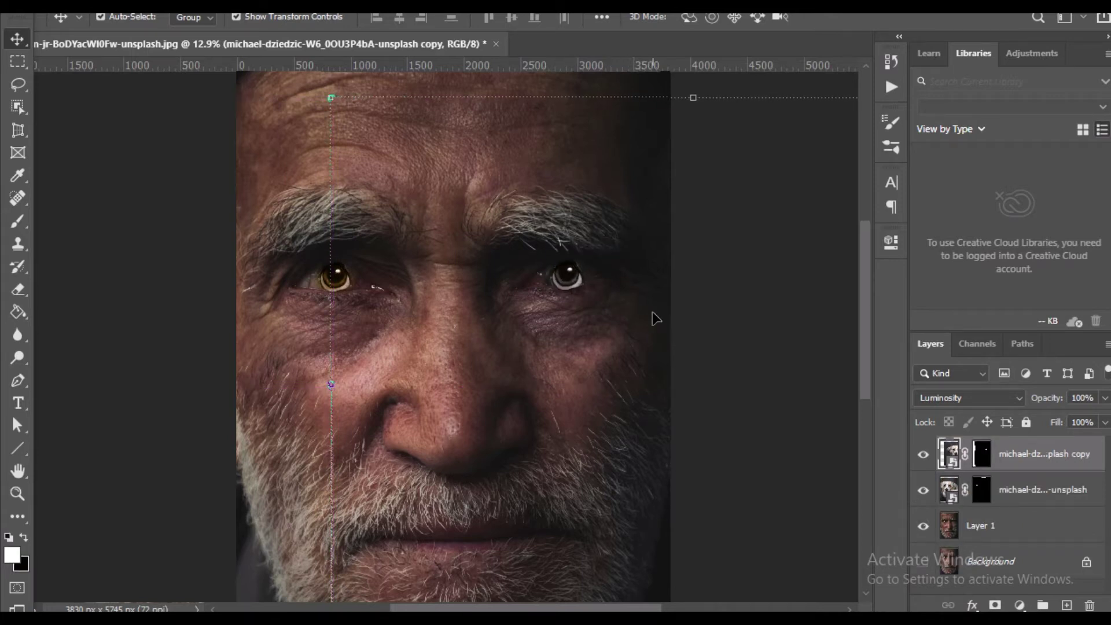
key("shift+Left")
key("shift+Left")
key("shift+Left")
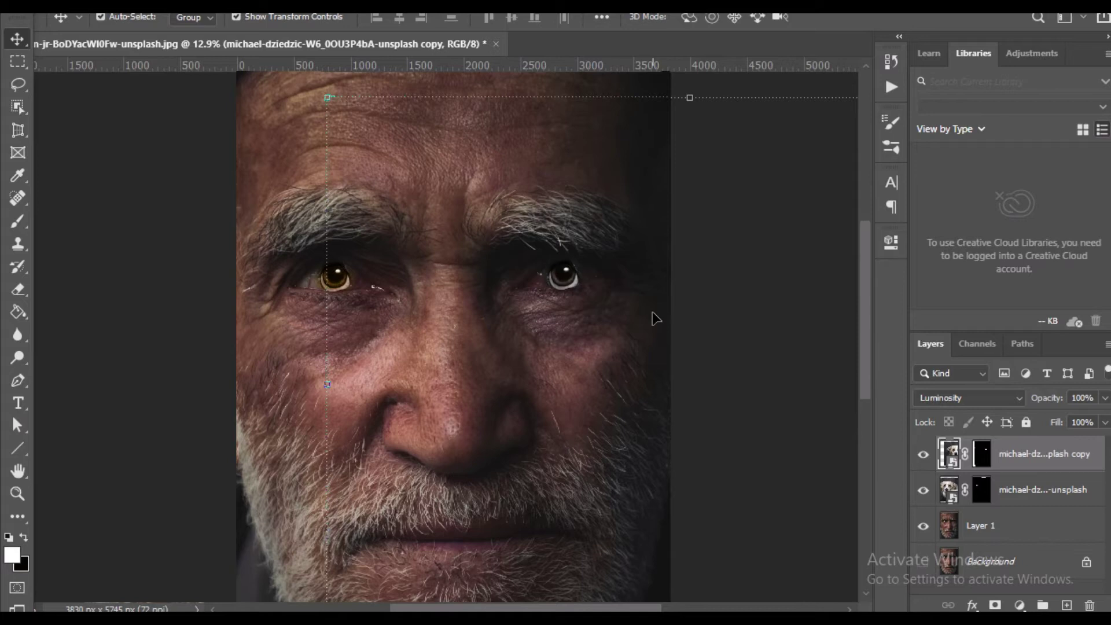
Stamp all visible layers, both dog eyes included, into a new merged layer on top of the stack.
left_click(701, 315)
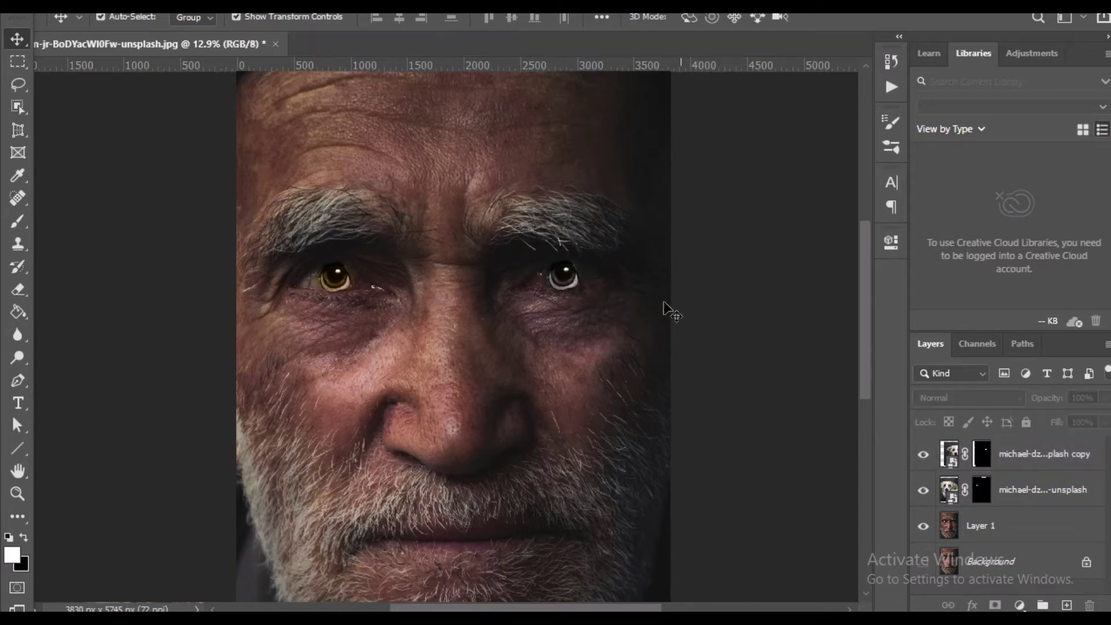
scroll(334, 298, "up", 3)
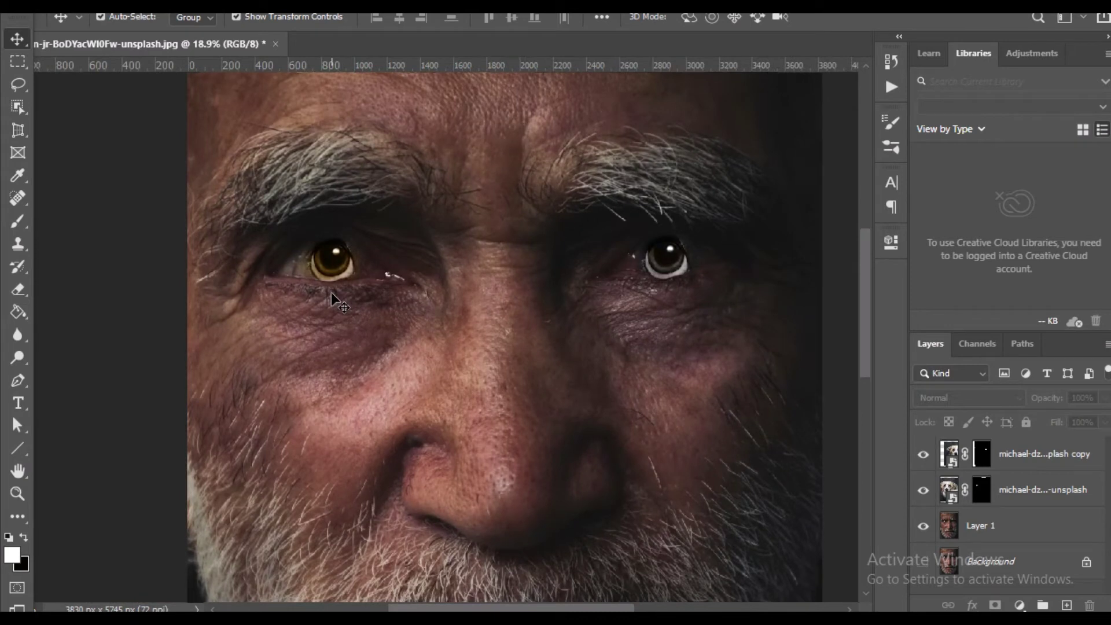
scroll(334, 298, "down", 3)
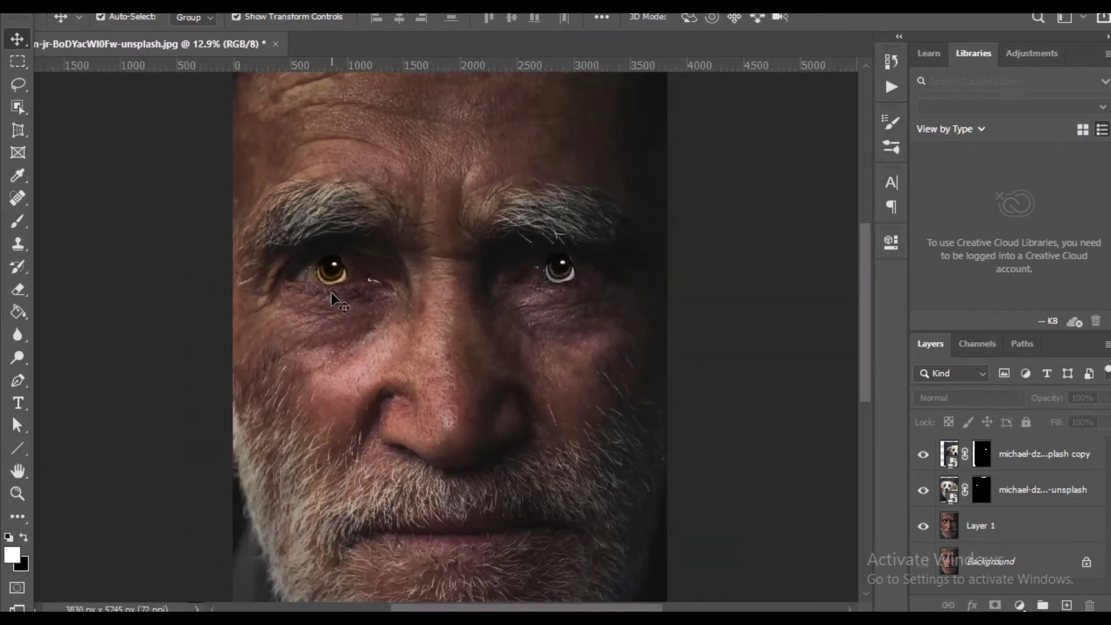
scroll(334, 298, "down", 1)
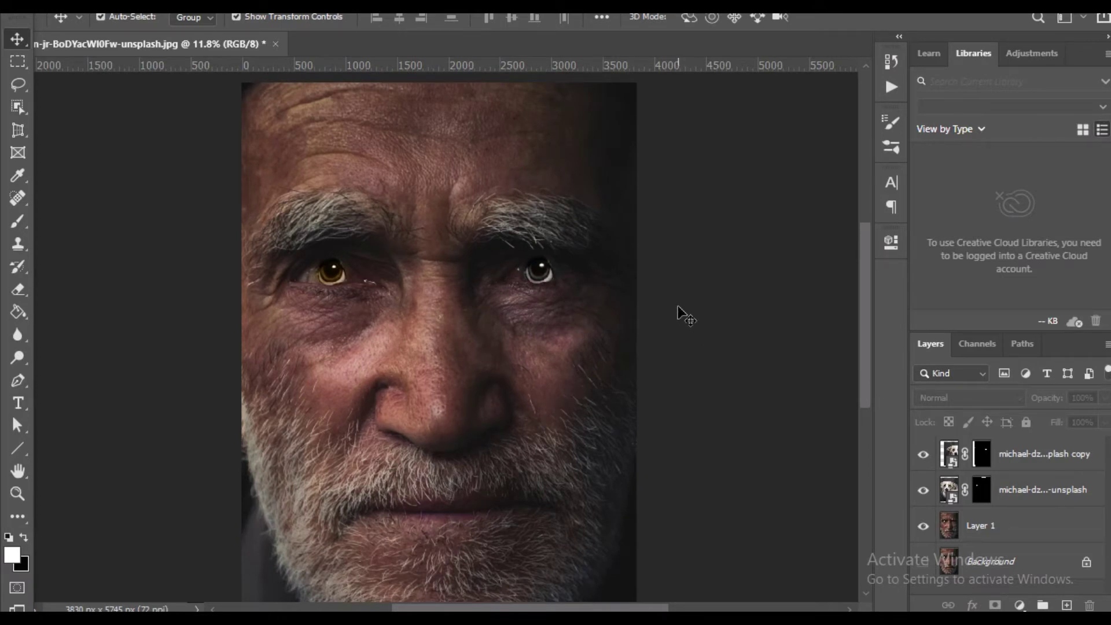
scroll(529, 269, "up", 5)
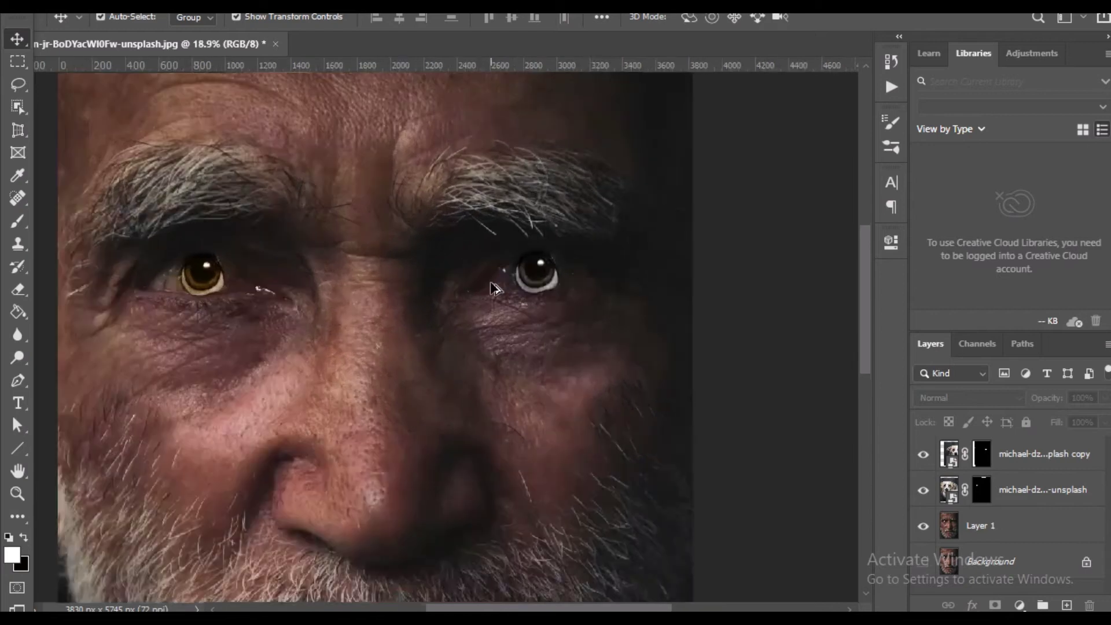
scroll(130, 295, "up", 1)
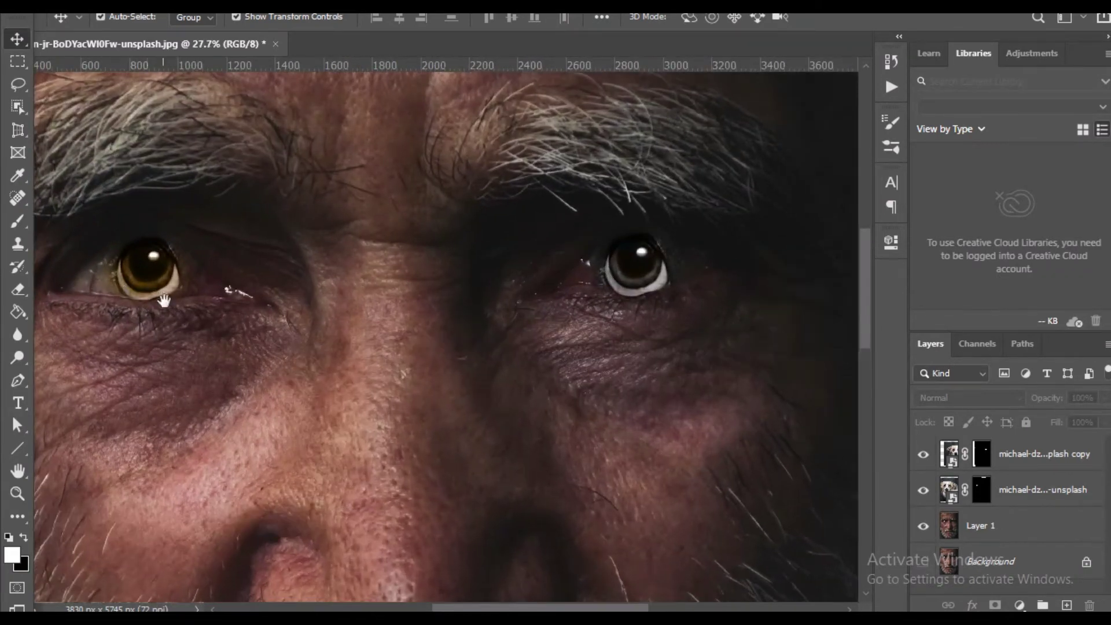
left_click(1047, 456)
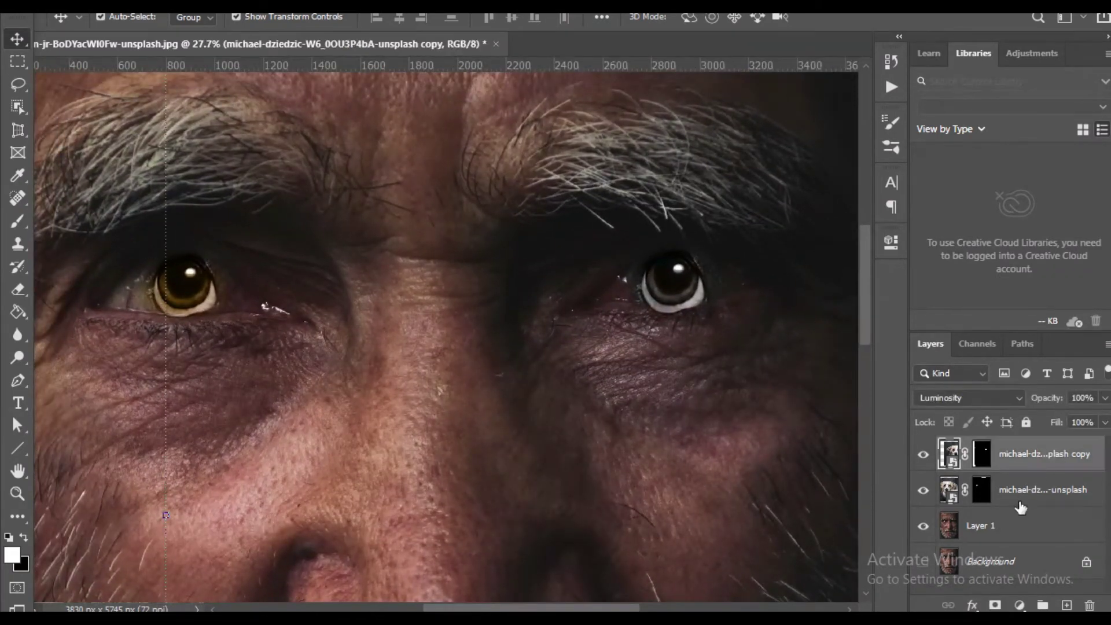
left_click(1002, 525, "shift")
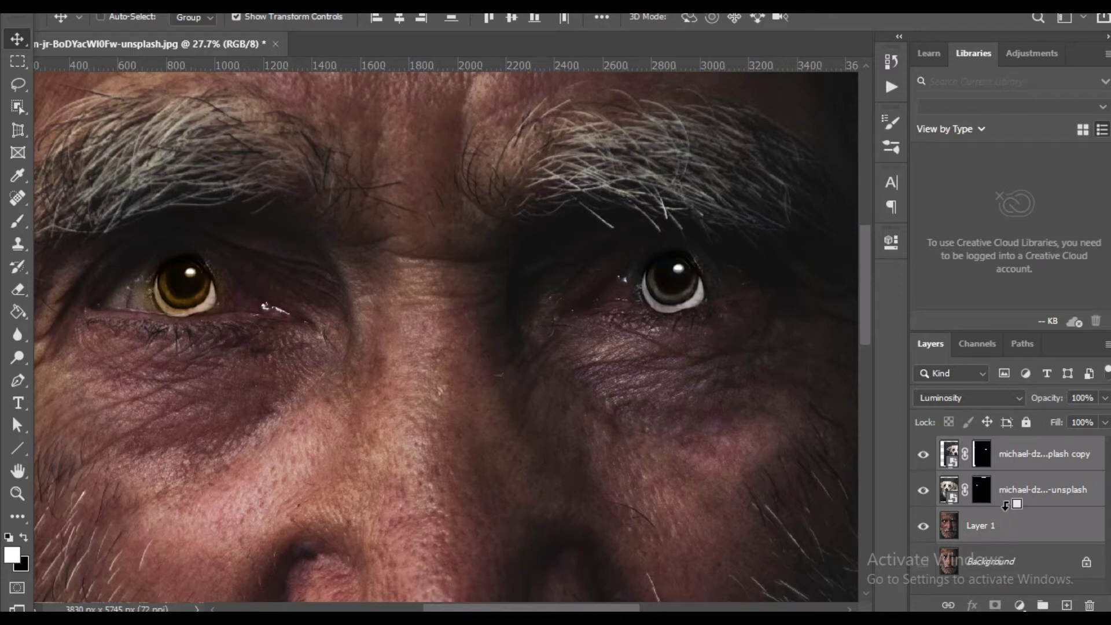
key("ctrl+shift+alt+e")
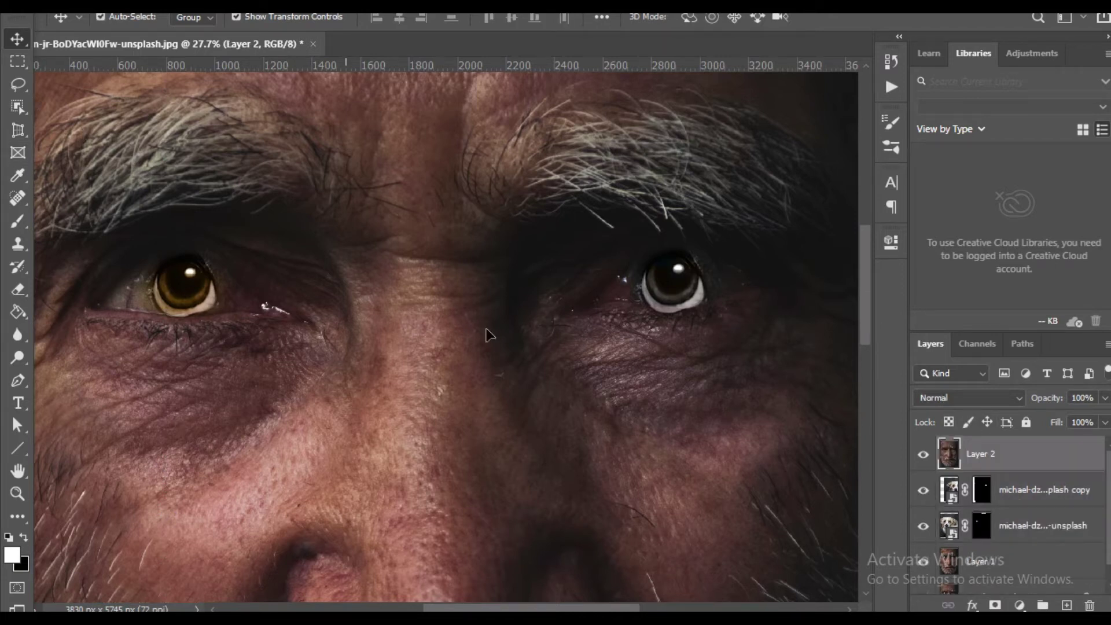
Soften the lower rim of the yellow dog eye with the Blur tool at brush size 50 and 50% strength.
left_click(18, 334)
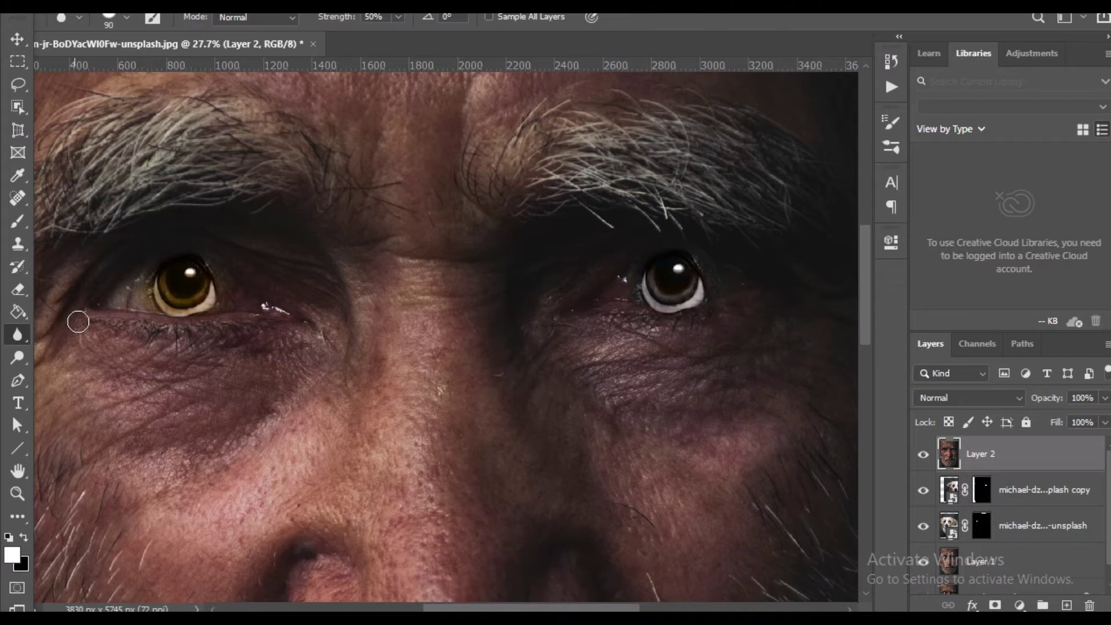
scroll(79, 313, "up", 2)
scroll(136, 318, "up", 4)
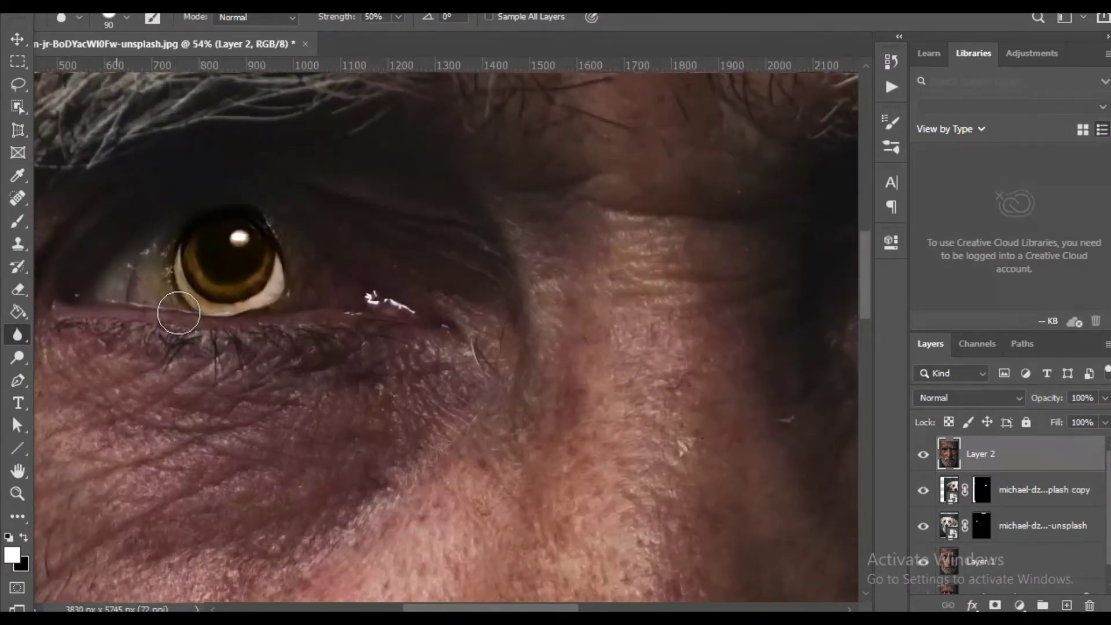
key("bracketleft")
key("bracketleft")
key("bracketleft")
key("bracketleft")
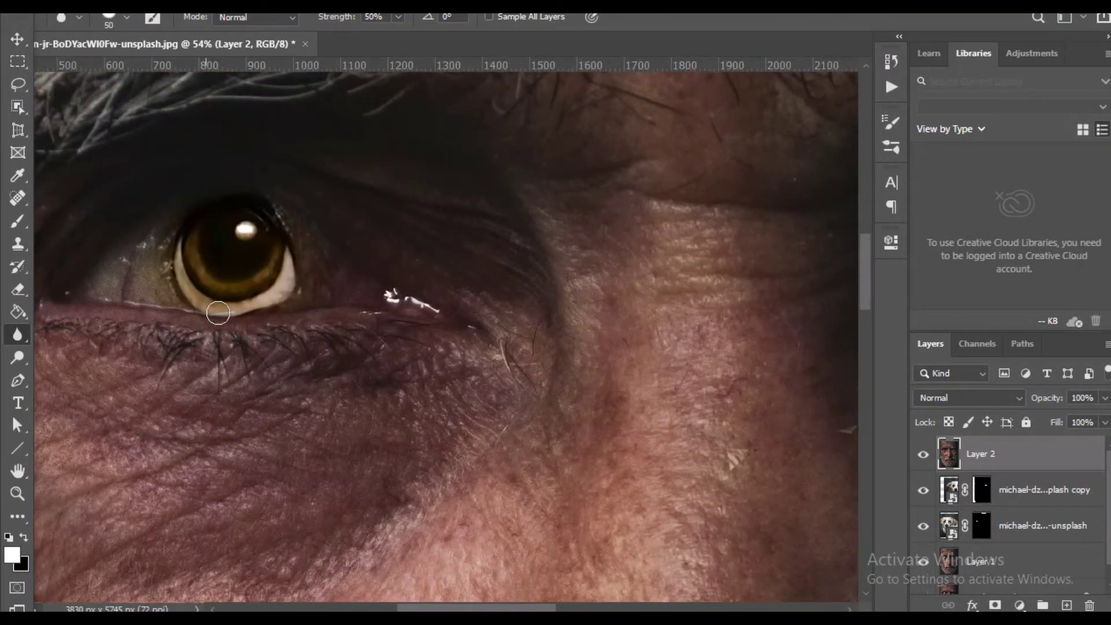
mouse_move(230, 320)
left_mouse_down()
mouse_move(291, 288)
mouse_move(253, 310)
mouse_move(259, 320)
mouse_move(274, 217)
mouse_move(293, 248)
mouse_move(275, 204)
mouse_move(307, 282)
left_mouse_up()
mouse_move(187, 299)
left_mouse_down()
mouse_move(237, 316)
mouse_move(275, 298)
mouse_move(152, 294)
mouse_move(145, 229)
mouse_move(273, 198)
mouse_move(299, 280)
left_mouse_up()
Blur the lower white rim of the grey dog eye on the merged layer.
scroll(268, 306, "down", 5)
left_click_drag(577, 308, 312, 345)
scroll(512, 343, "up", 3)
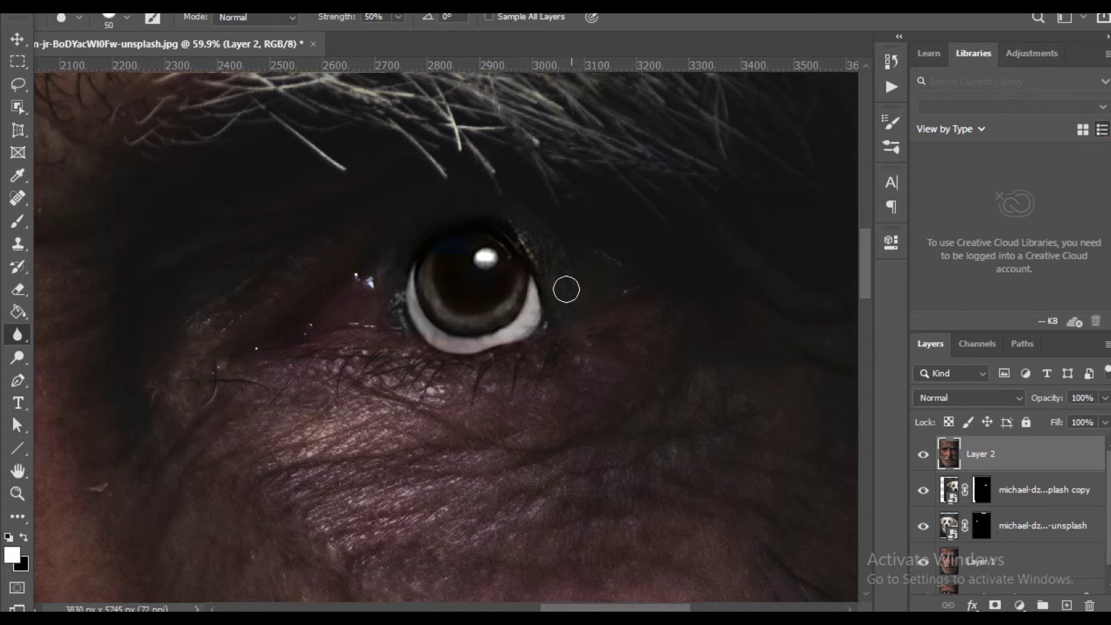
mouse_move(463, 336)
left_mouse_down()
mouse_move(411, 285)
mouse_move(479, 322)
left_mouse_up()
scroll(494, 347, "down", 4)
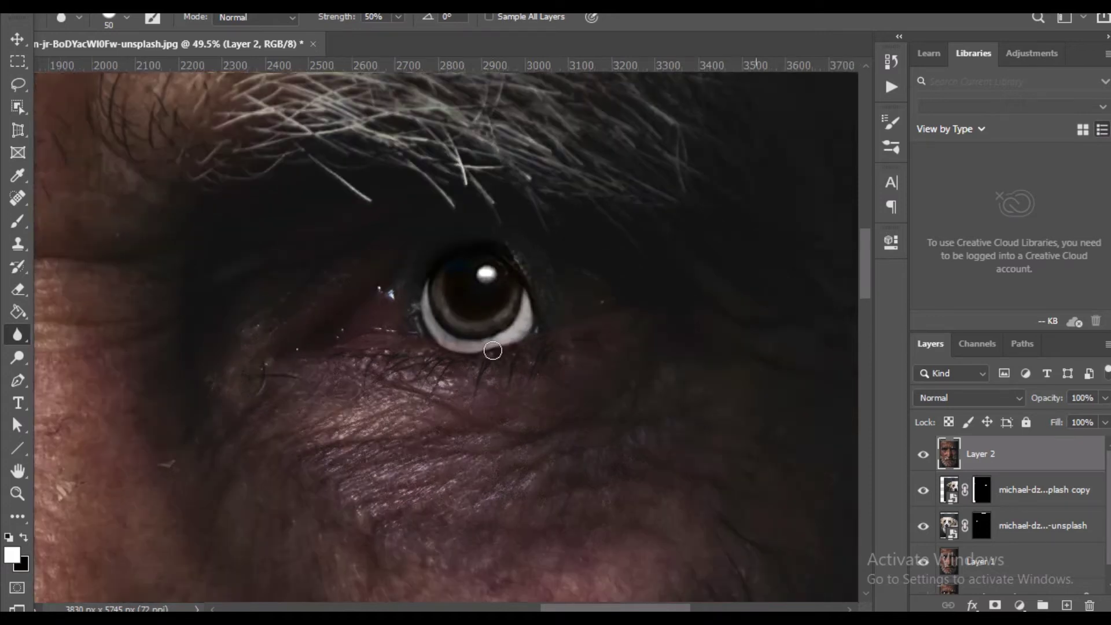
scroll(490, 348, "down", 3)
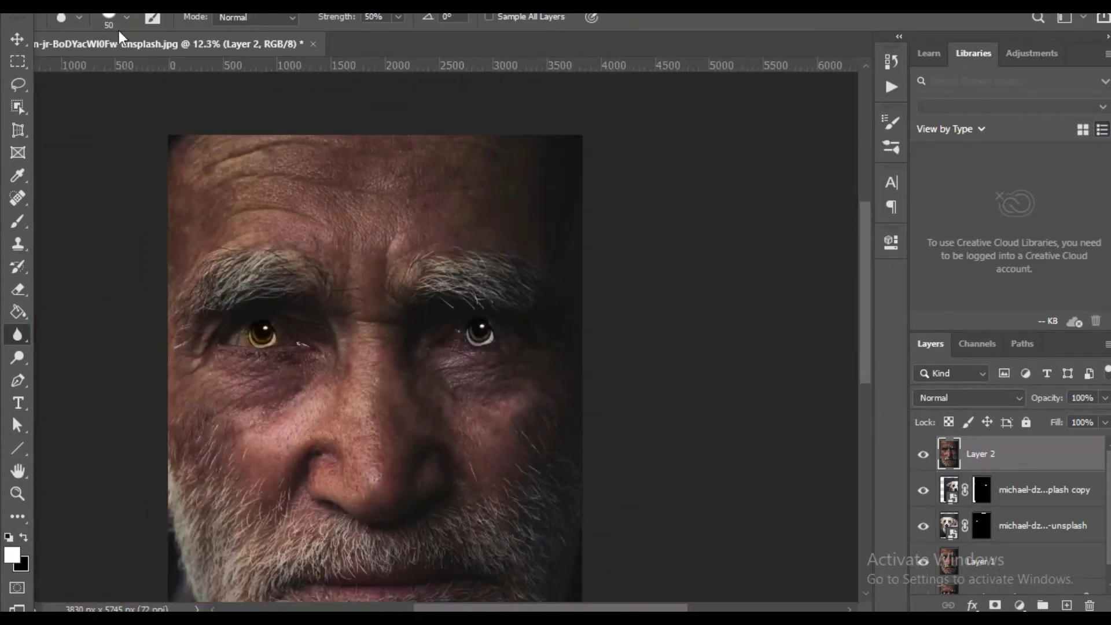
Start a Color Lookup adjustment on the merged layer and load the 2Strip.look 3DLUT file.
left_click(94, 5)
mouse_move(115, 42)
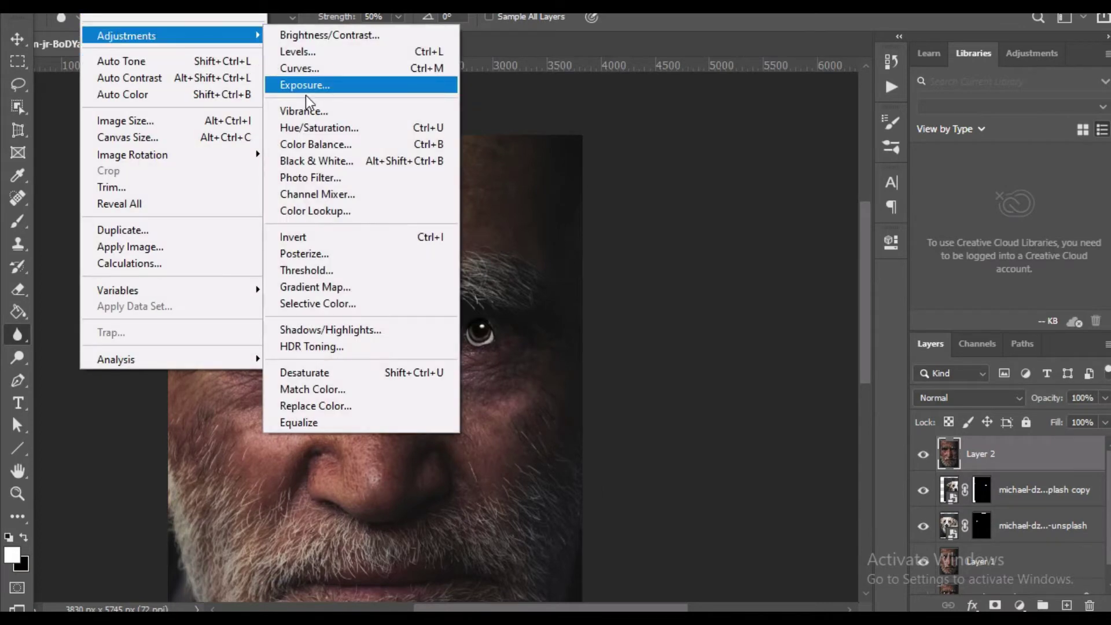
left_click(329, 209)
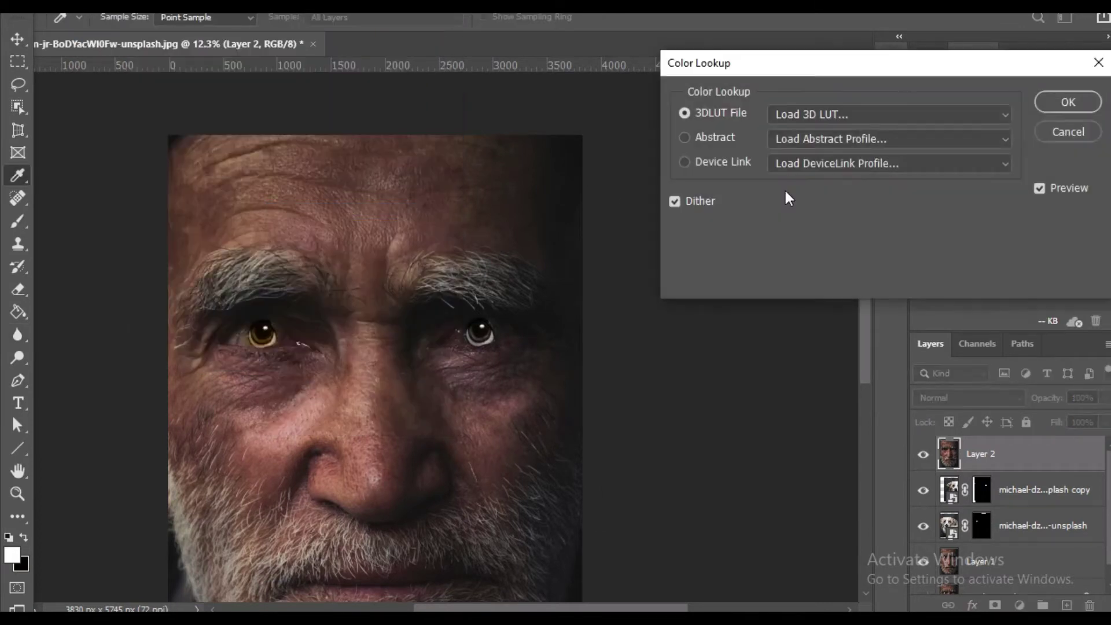
left_click(866, 113)
left_click(807, 173)
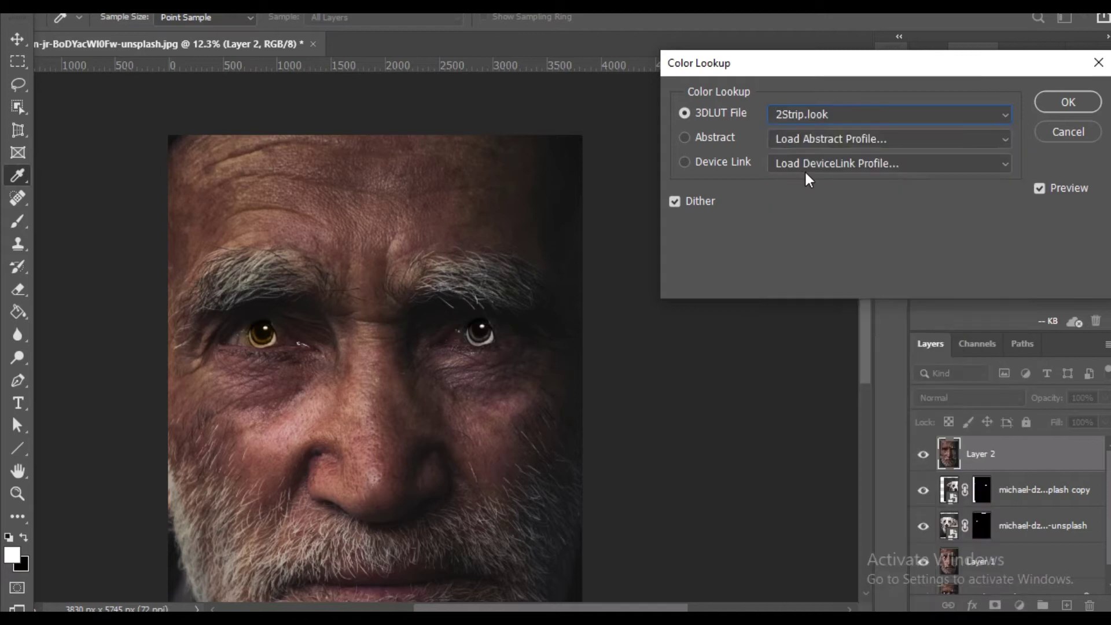
Try the 3DLUT looks from Crisp_Warm, EdgyAmber and FoggyNight through Fuji ETERNA 250D Kodak 2395 to HorrorBlue on the portrait.
key("Down")
key("Down")
key("Down")
key("Down")
key("Down")
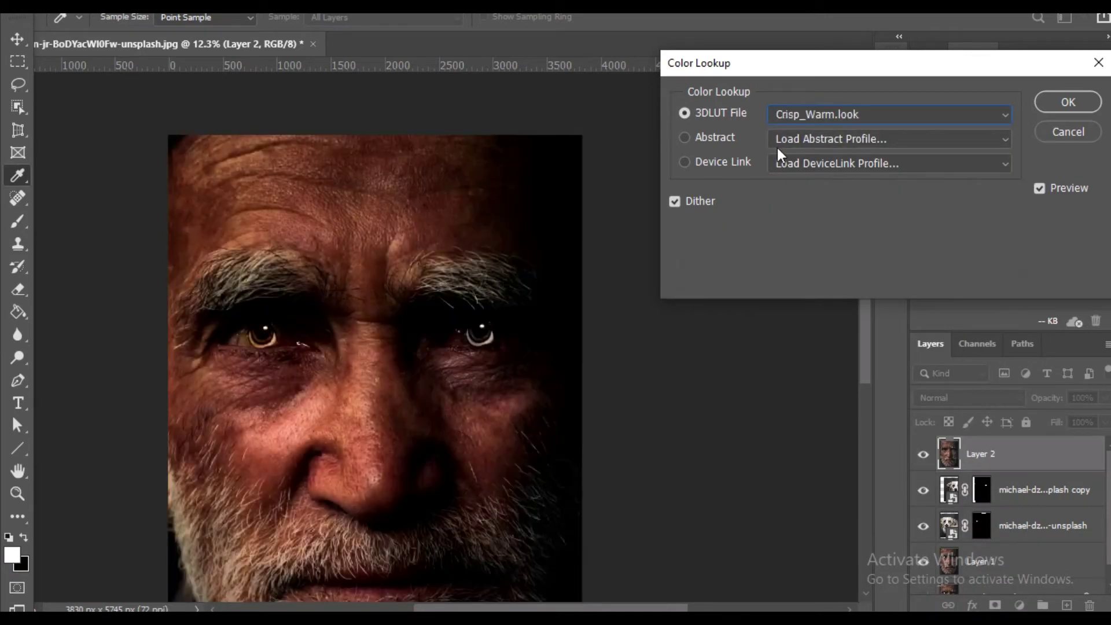
key("Down")
key("Down")
key("Down")
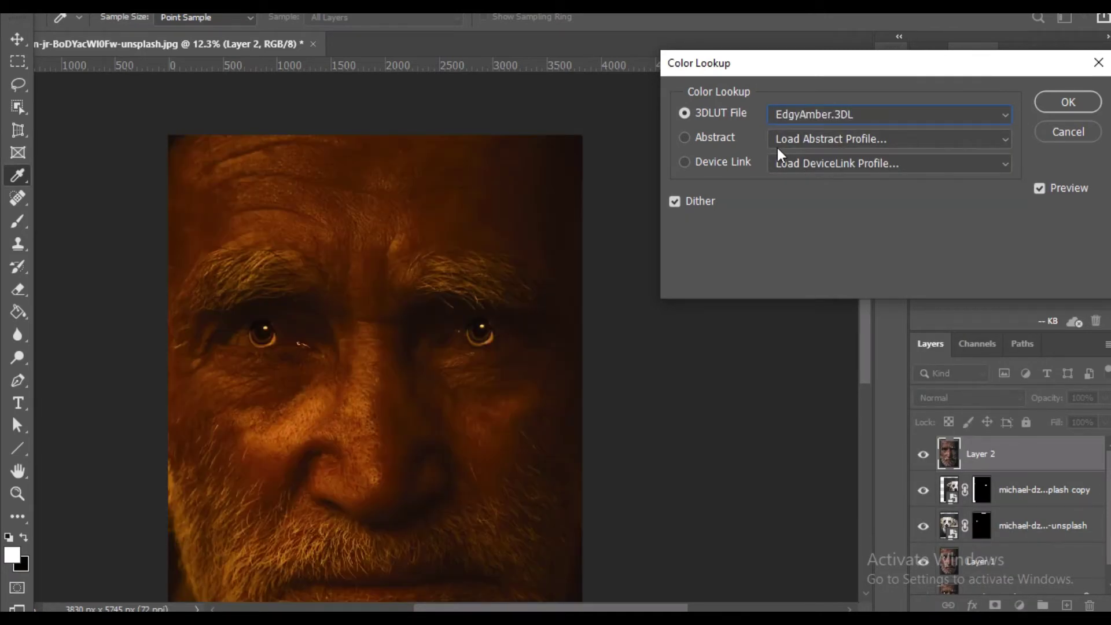
key("Down")
key("Down")
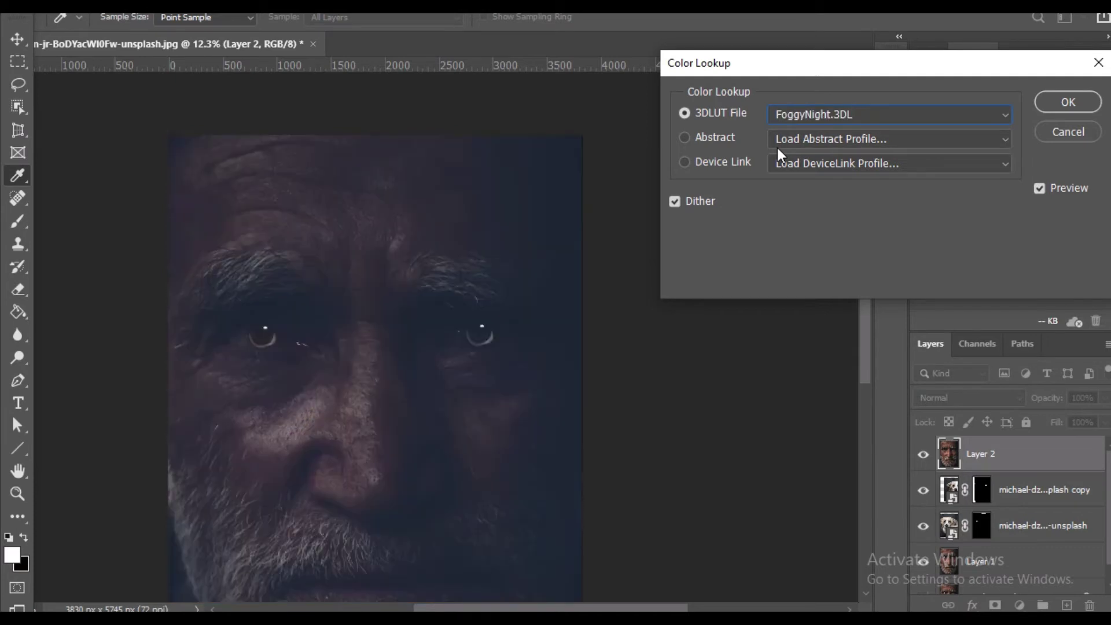
key("Down")
key("Down")
key("Down")
key("Down")
key("Down")
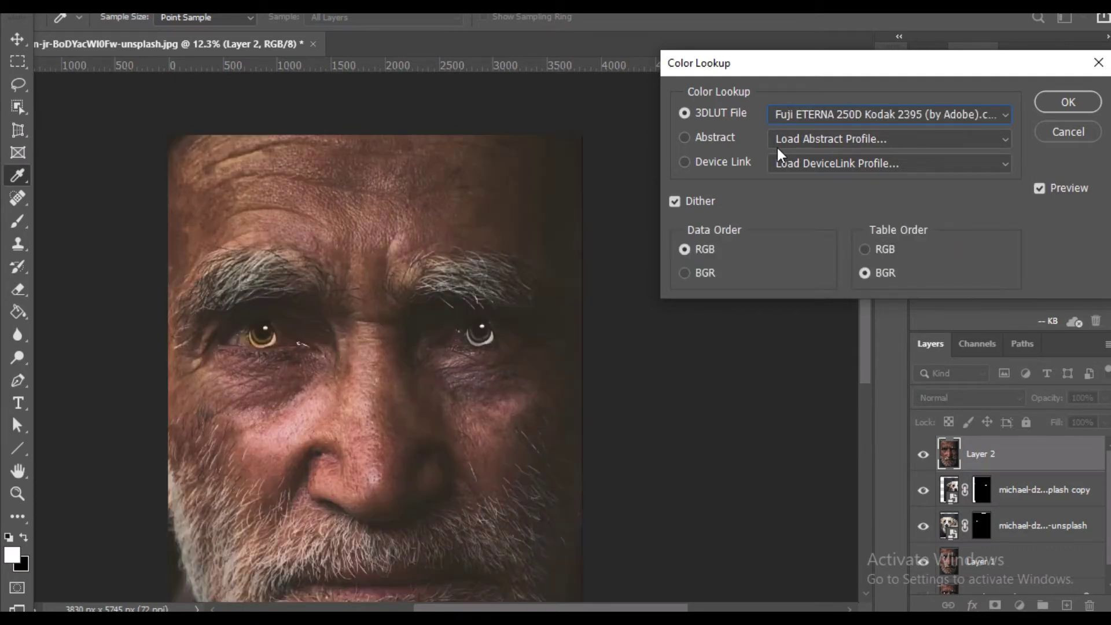
key("Down")
key("Down")
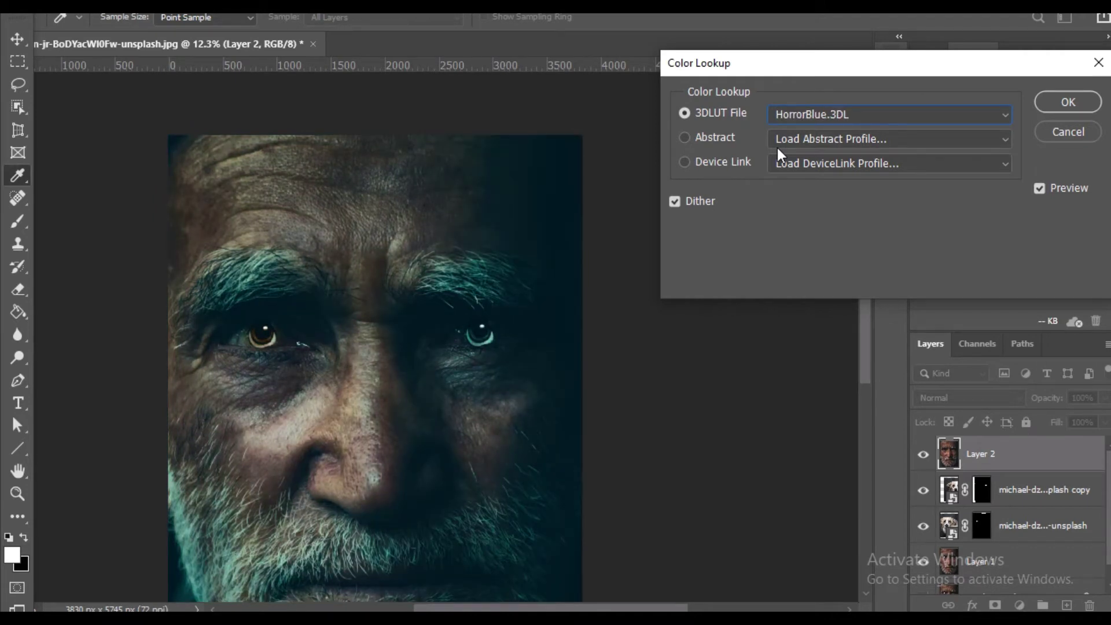
Try the Kodak 5205 Fuji 3510, Moonlight, NightFromDay and TealOrangePlusContrast 3DLUT looks on the portrait.
key("Up")
key("Down")
key("Down")
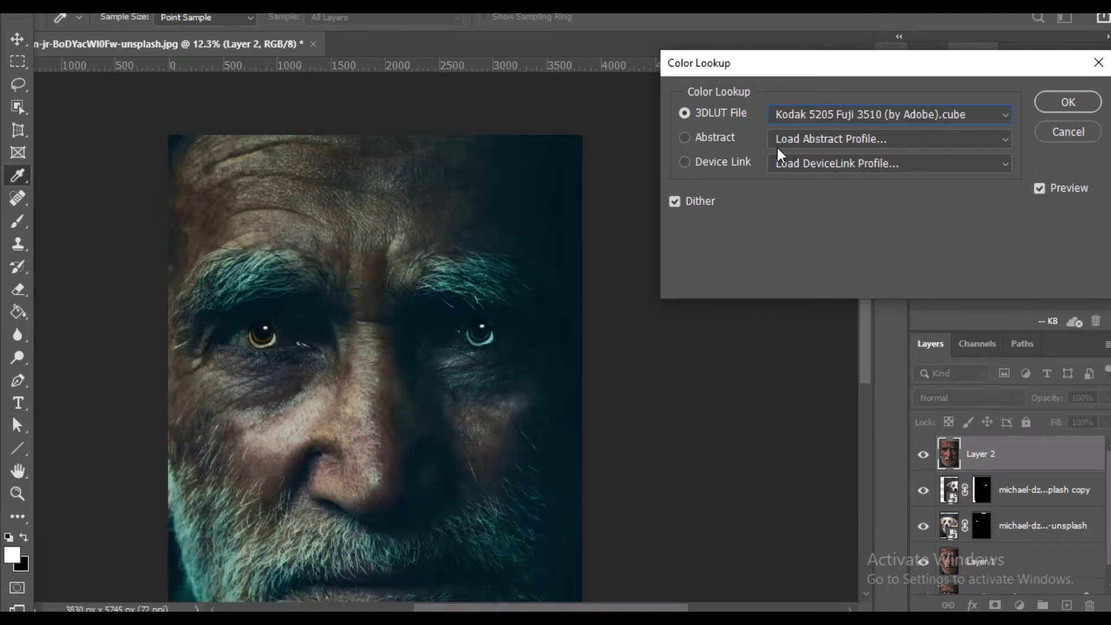
key("Down")
key("Down")
key("Down")
key("Down")
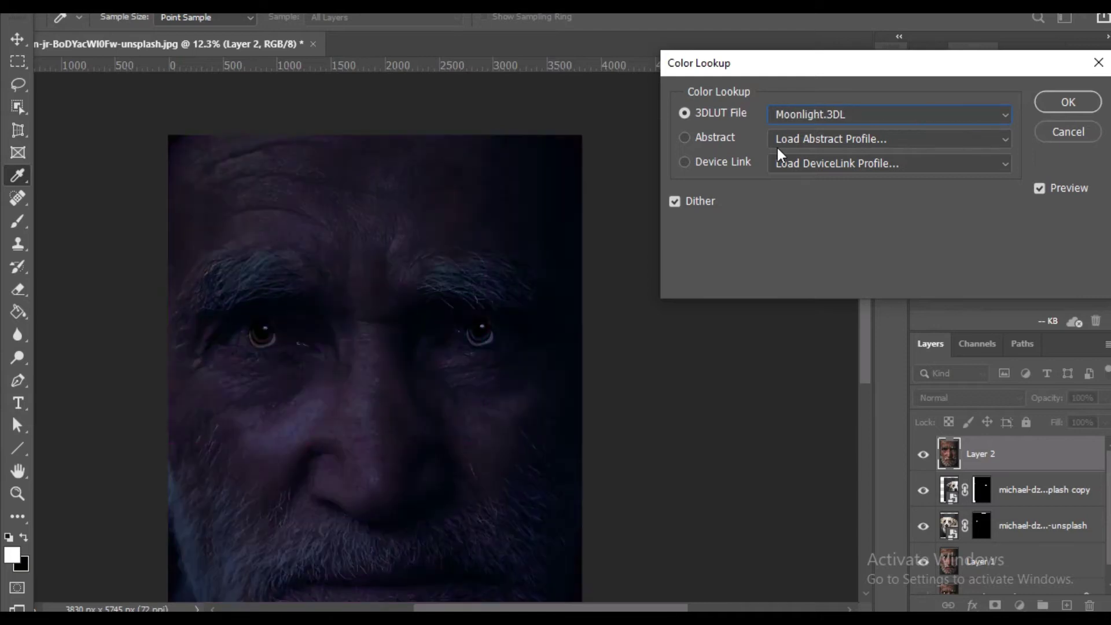
key("Down")
key("Down")
key("Up")
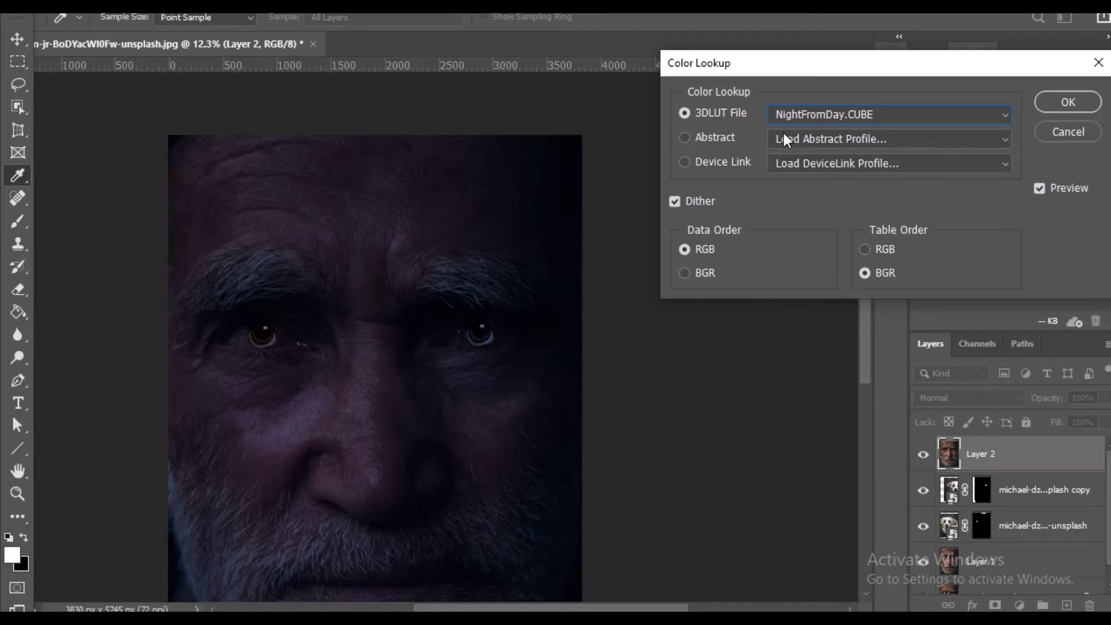
key("Down")
key("Down")
key("Down")
key("Up")
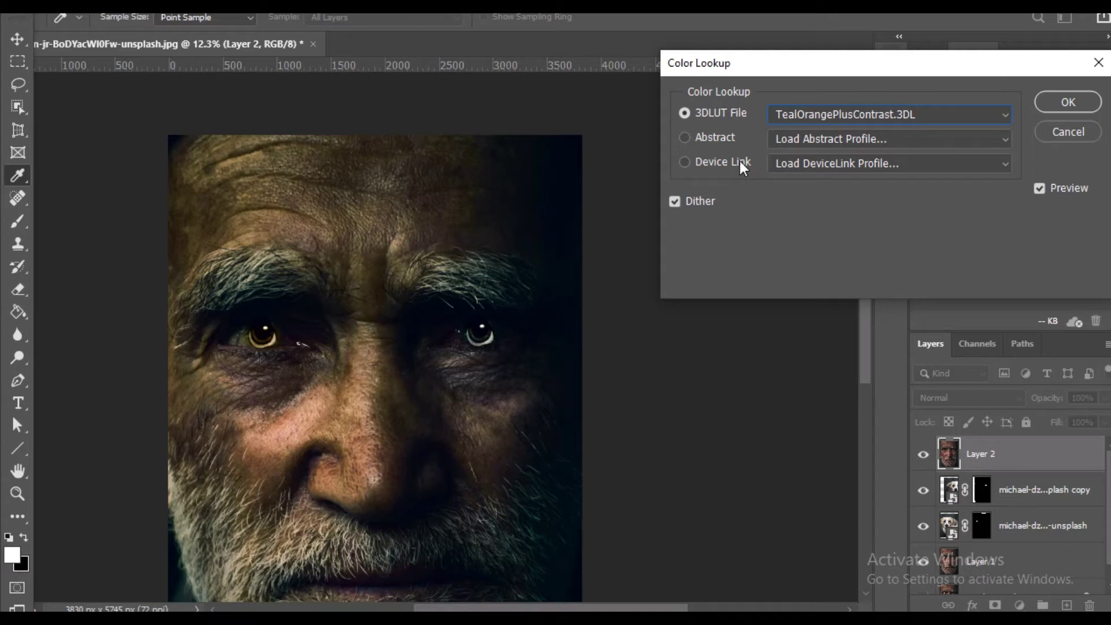
Go back through the 3DLUT looks to FoggyNight.3DL and apply the Color Lookup to the merged layer.
key("Up")
key("Up")
key("Up")
key("Up")
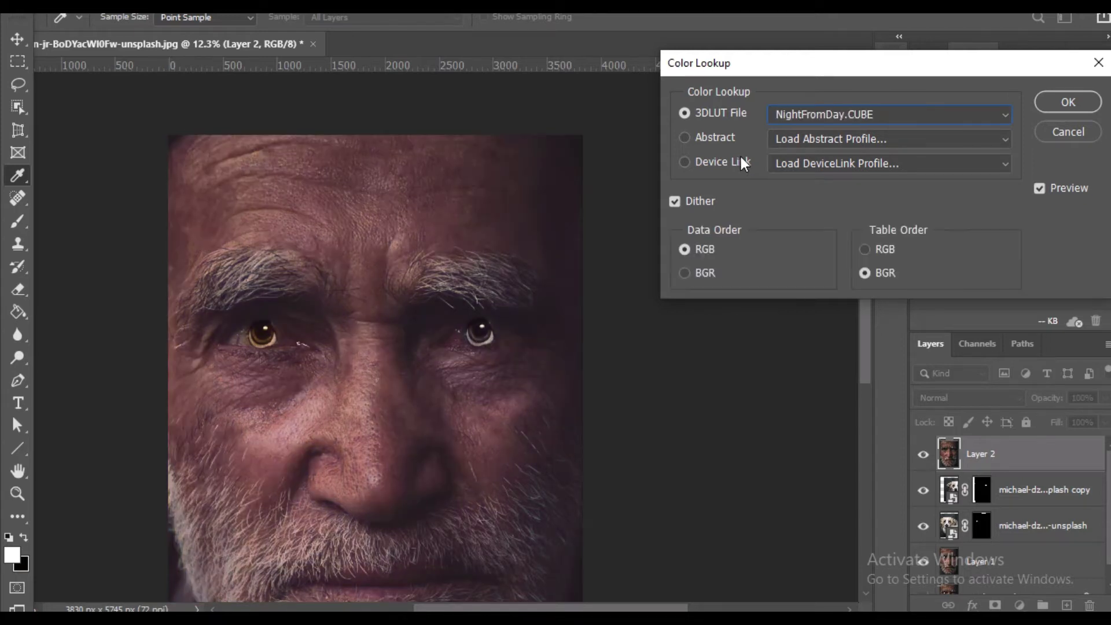
key("Up")
key("Up")
key("Up")
key("Up")
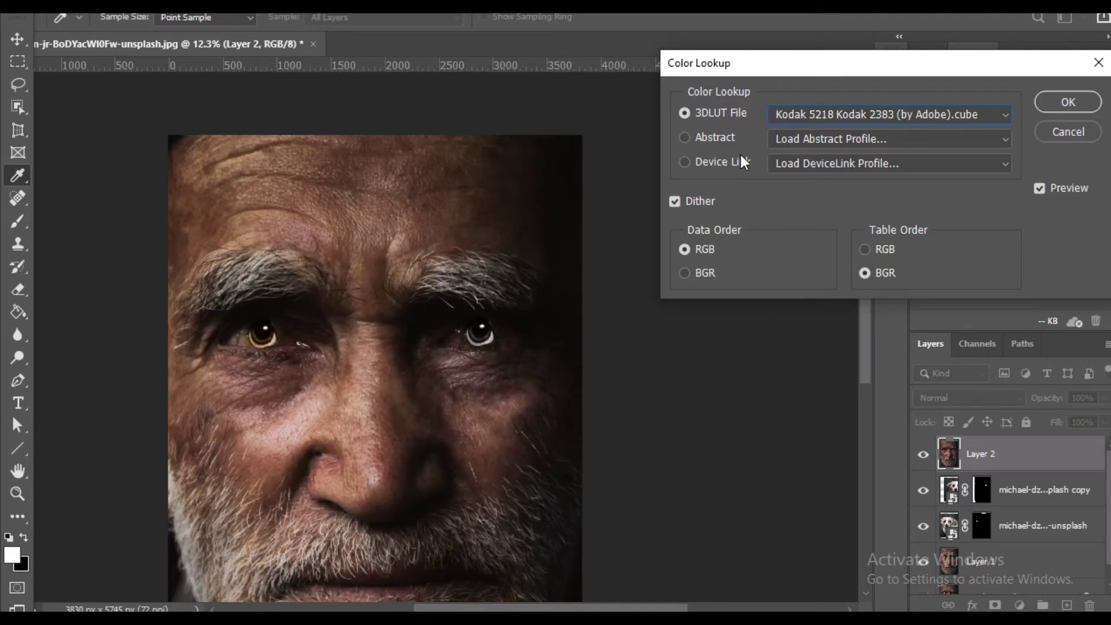
key("Up")
key("Up")
key("Up")
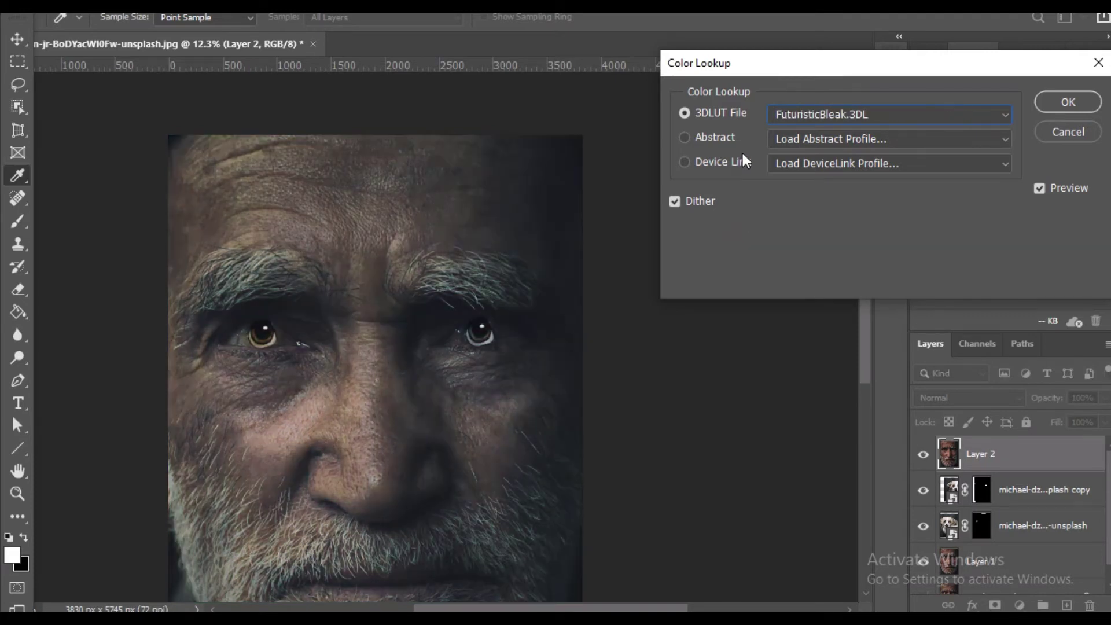
key("Up")
key("Up")
key("Up")
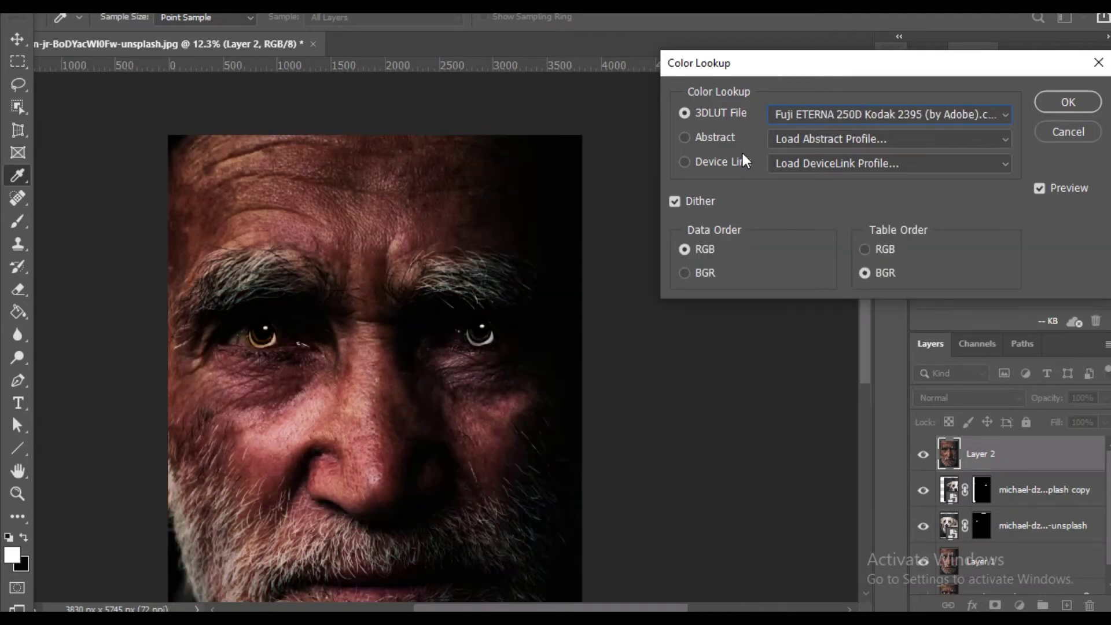
key("Up")
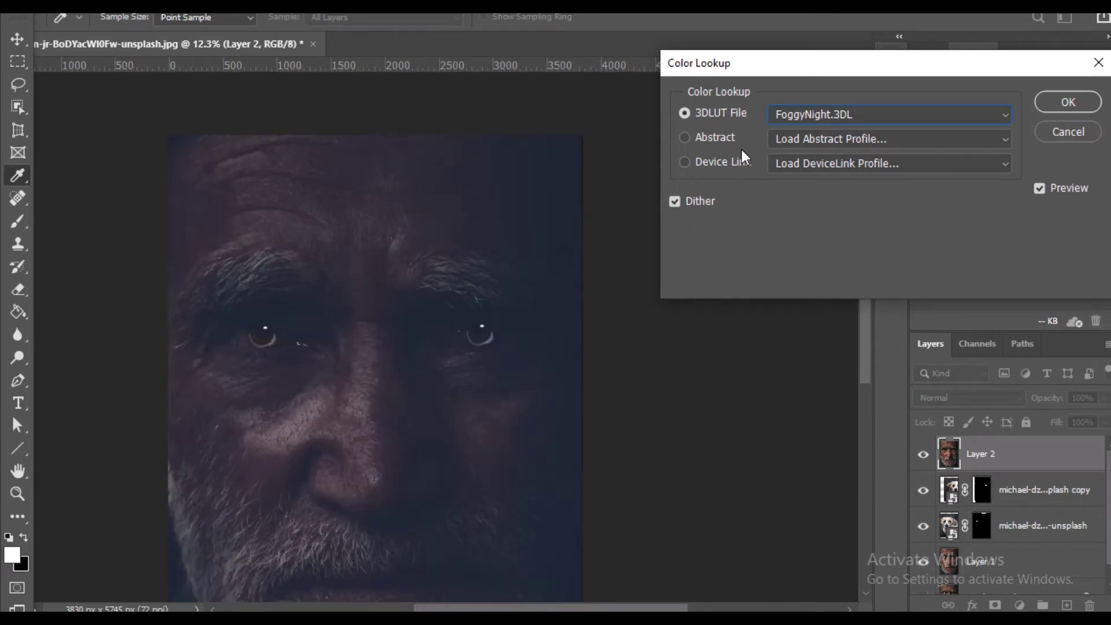
left_click(1067, 103)
key("r")
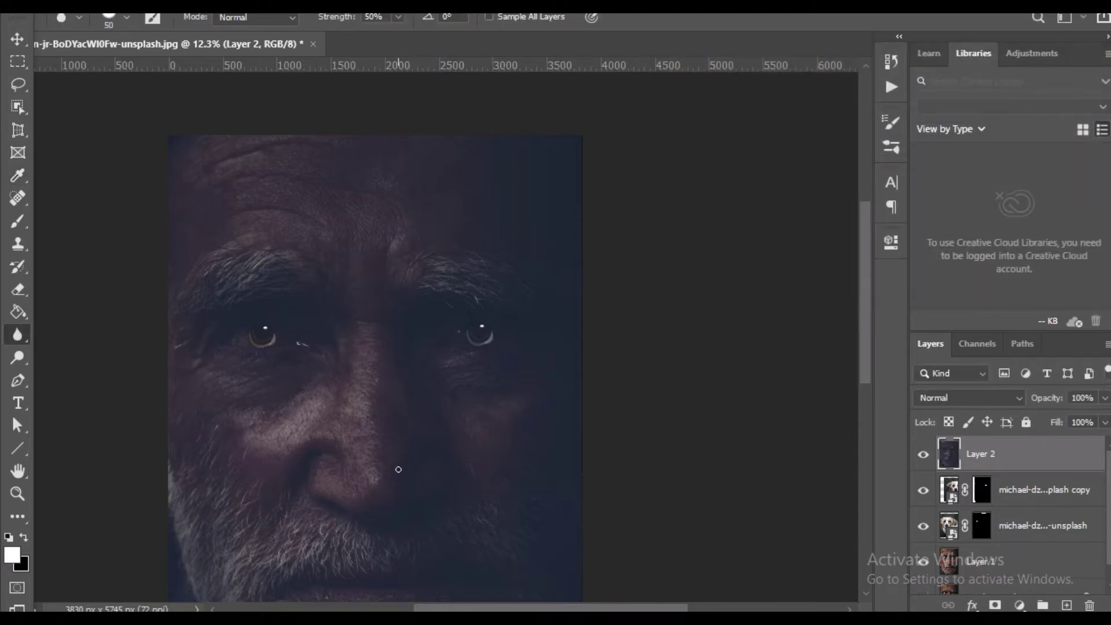
scroll(398, 469, "up", 3)
Switch to the Chrome browser and bring up the Google Meet presentation.
mouse_move(537, 610)
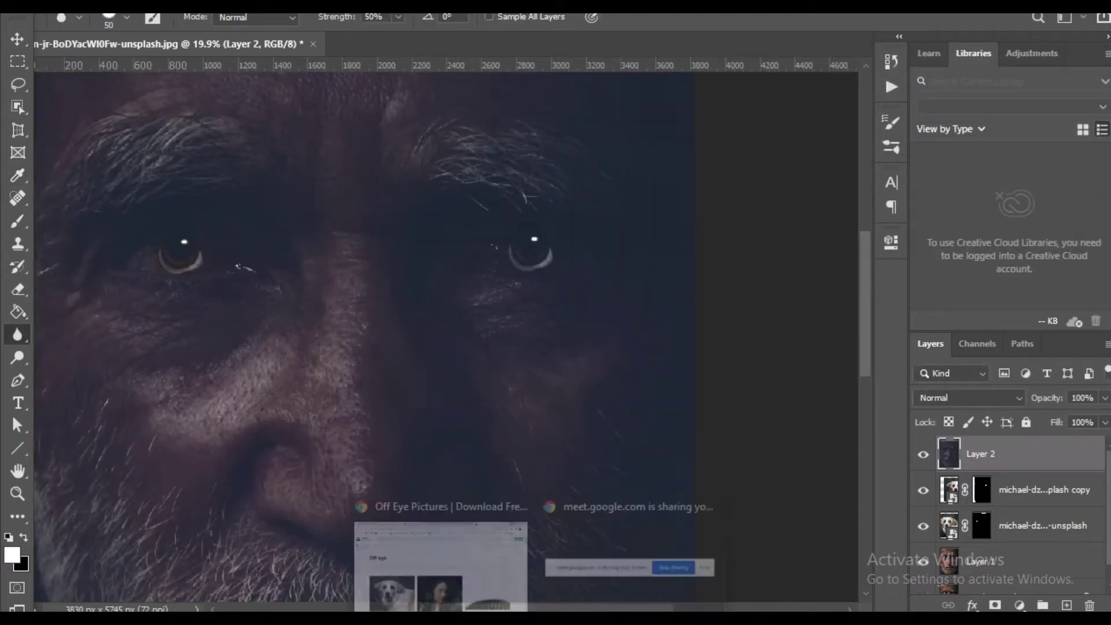
left_click(438, 559)
key("ctrl+Tab")
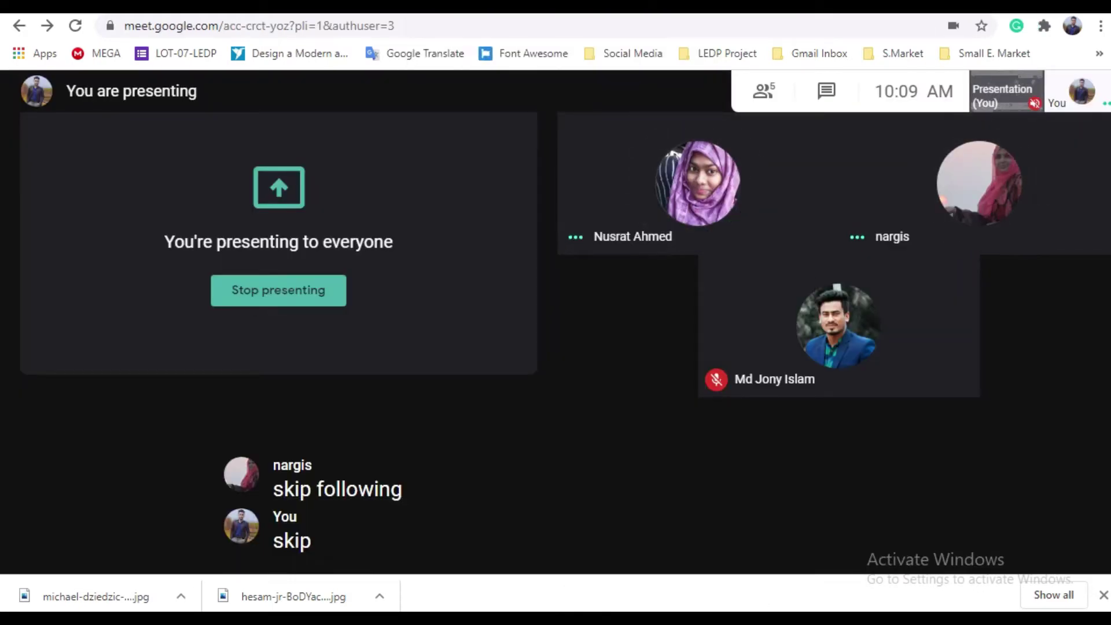
Switch back to Photoshop and undo the Color Lookup on the merged portrait layer.
key("alt+Tab")
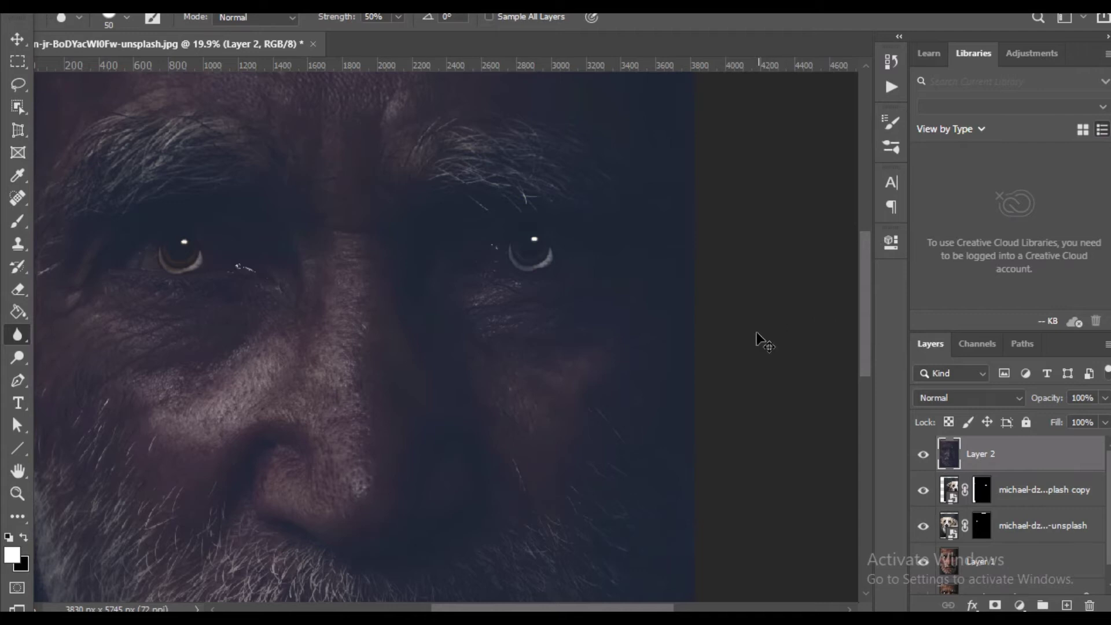
key("ctrl+z")
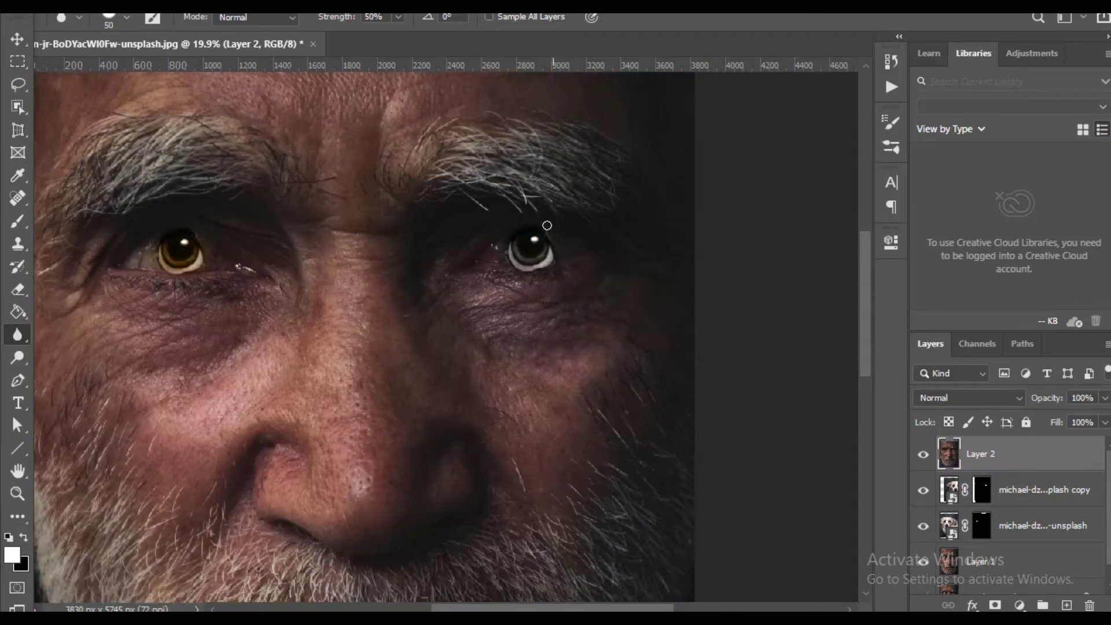
scroll(547, 225, "down", 3)
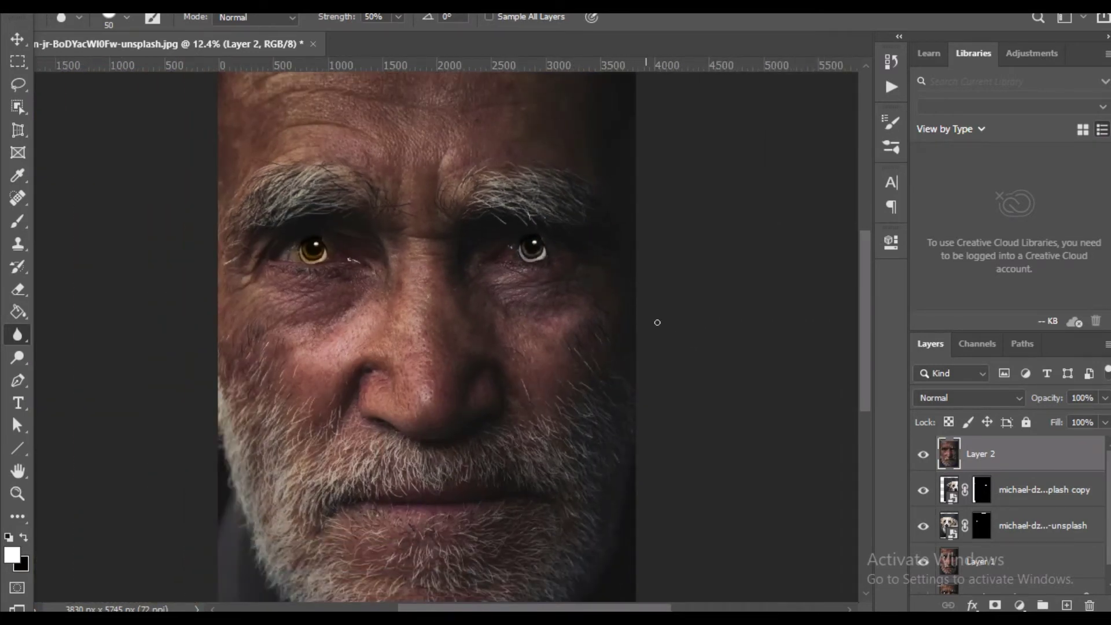
Delete both masked dog-eye layers and the merged Layer 2, keeping Layer 1 and the Background.
left_click(1014, 492)
key("Delete")
key("Delete")
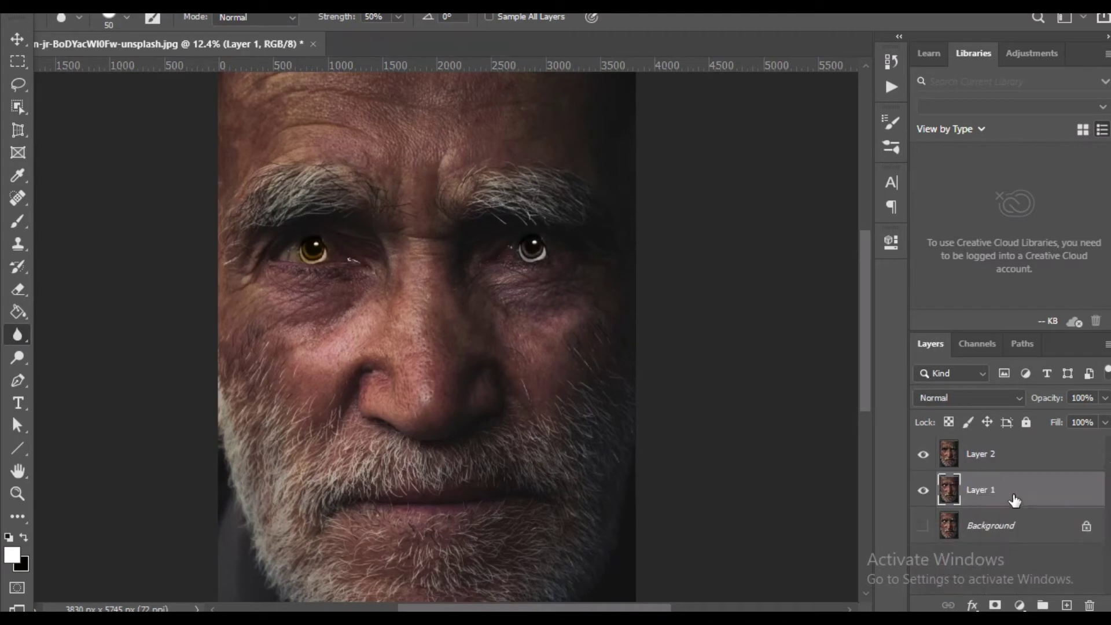
left_click(972, 453)
key("Delete")
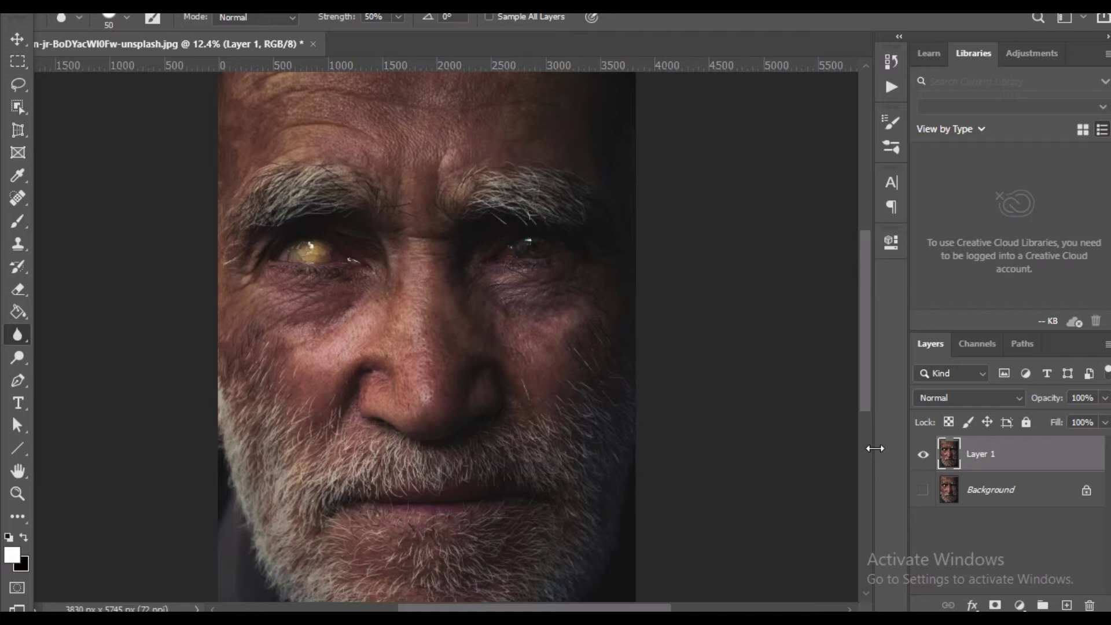
Switch to Chrome and bring up the Unsplash results for "off eye".
mouse_move(533, 618)
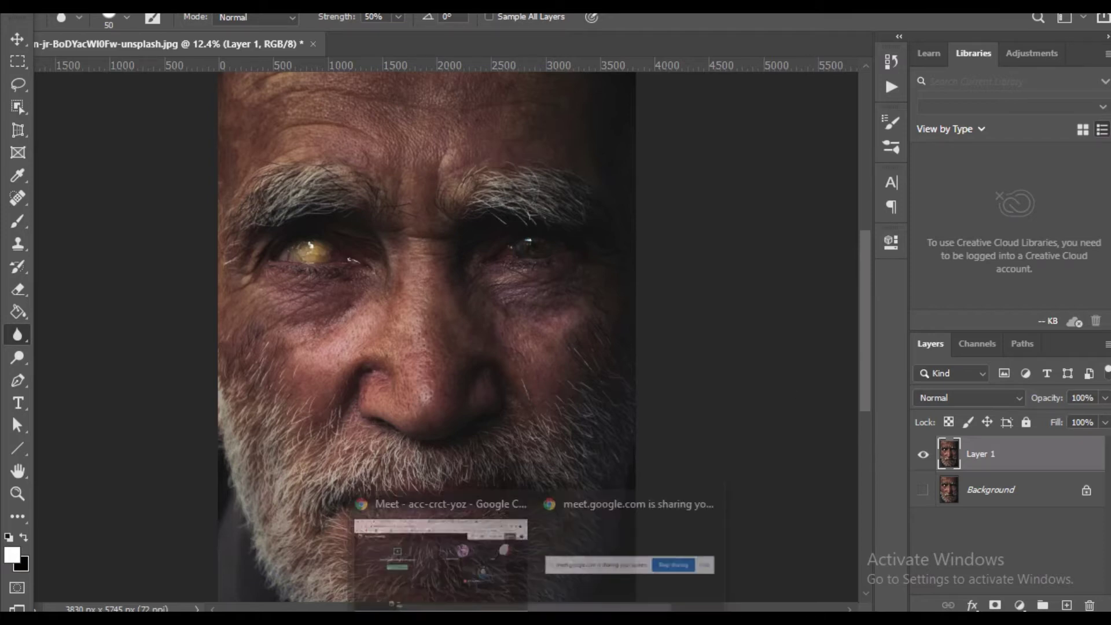
left_click(481, 578)
left_click(675, 7)
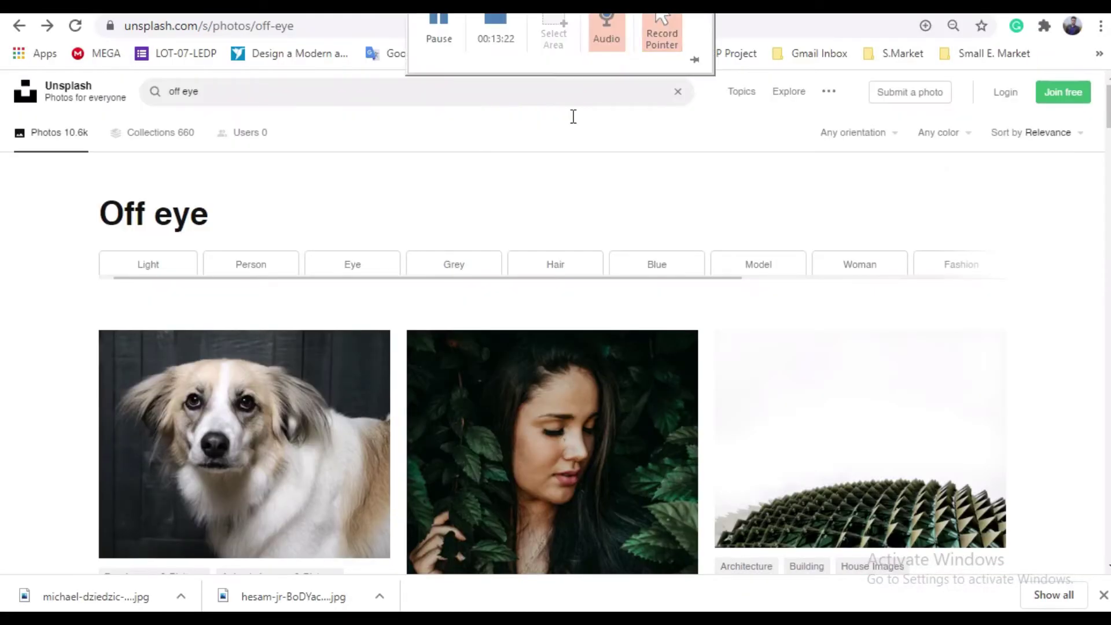
scroll(593, 373, "down", 3)
scroll(195, 265, "up", 4)
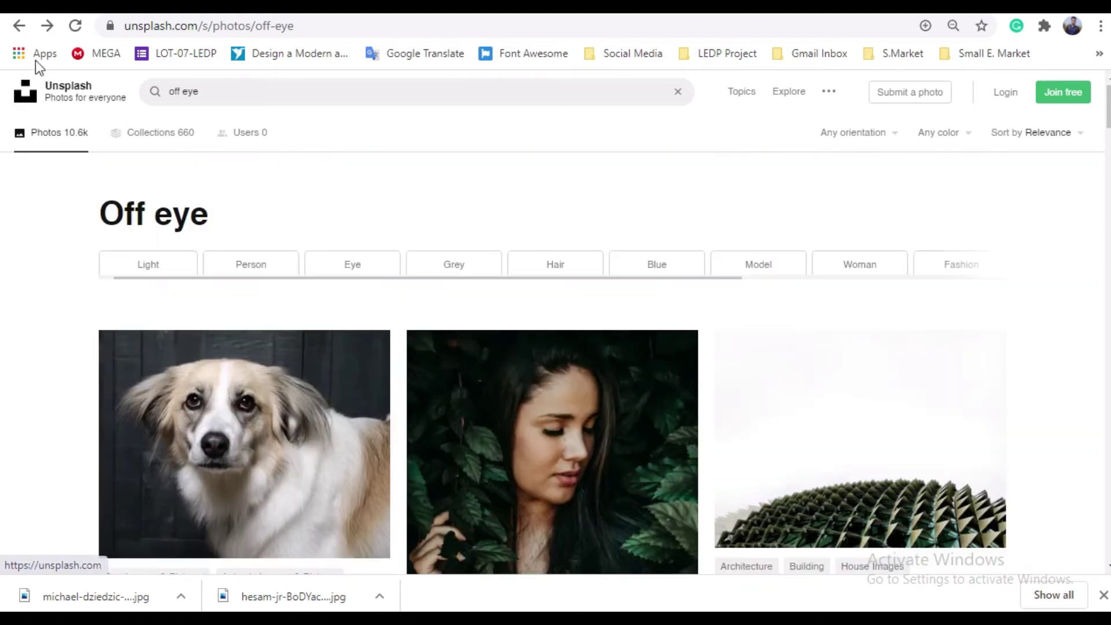
Return to the Unsplash results for "african girl angry face" and look through the face photos.
left_click(22, 22)
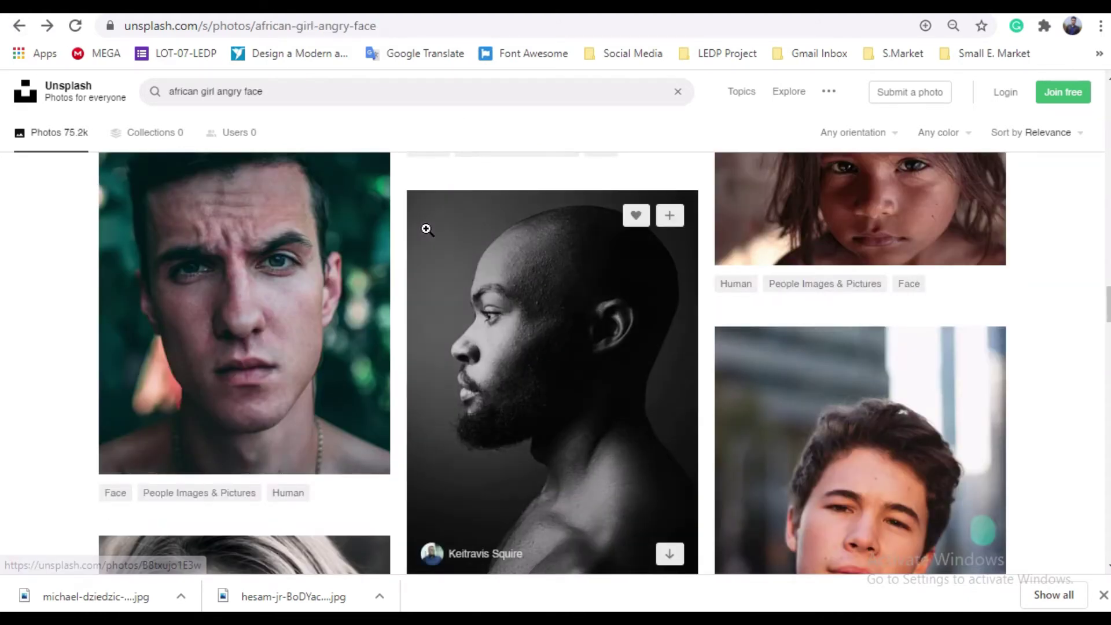
scroll(427, 231, "up", 1)
scroll(428, 237, "up", 8)
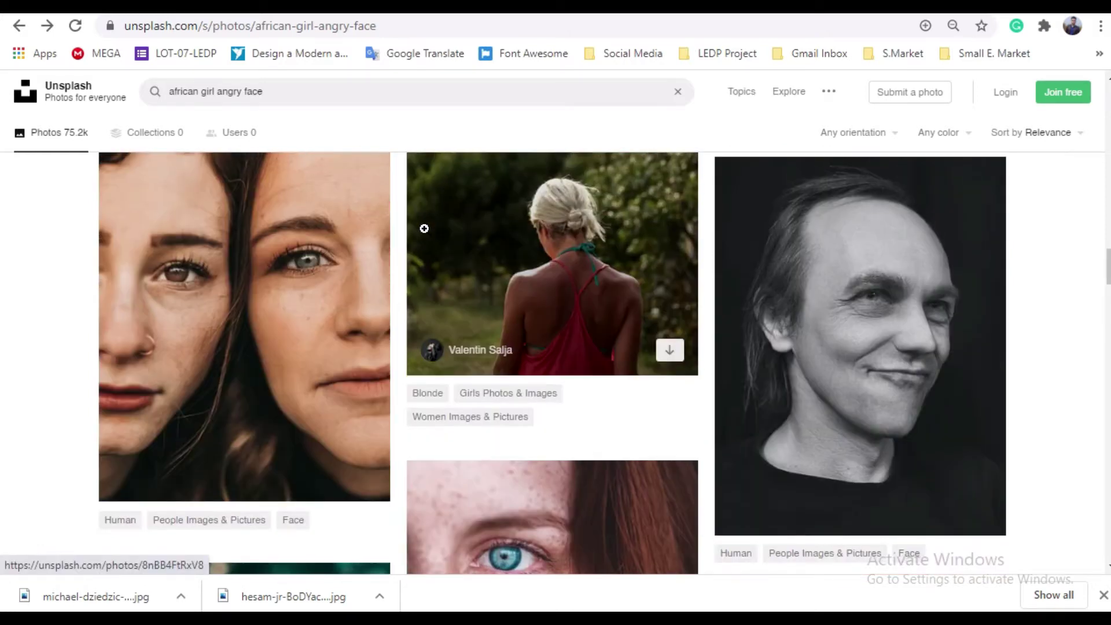
scroll(424, 229, "down", 6)
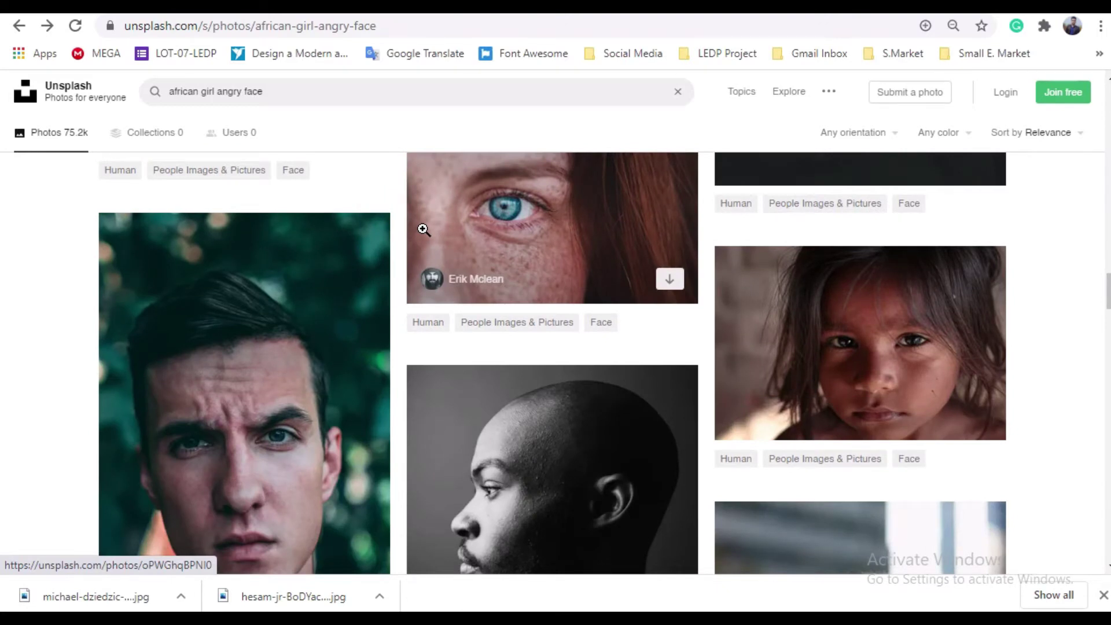
scroll(425, 230, "down", 6)
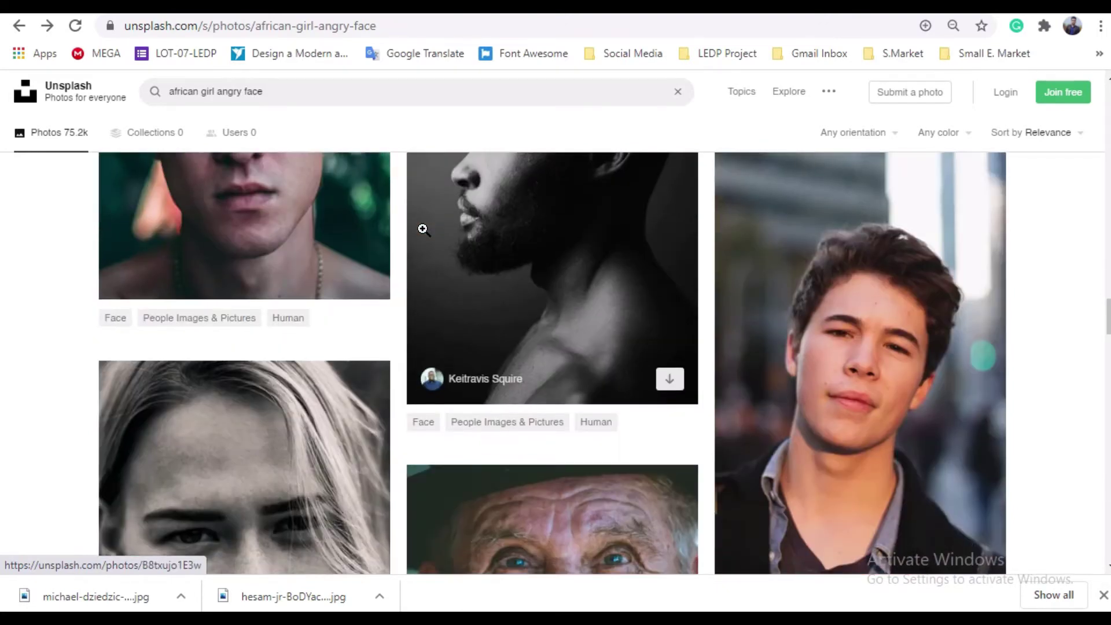
scroll(424, 229, "up", 12)
scroll(424, 228, "down", 13)
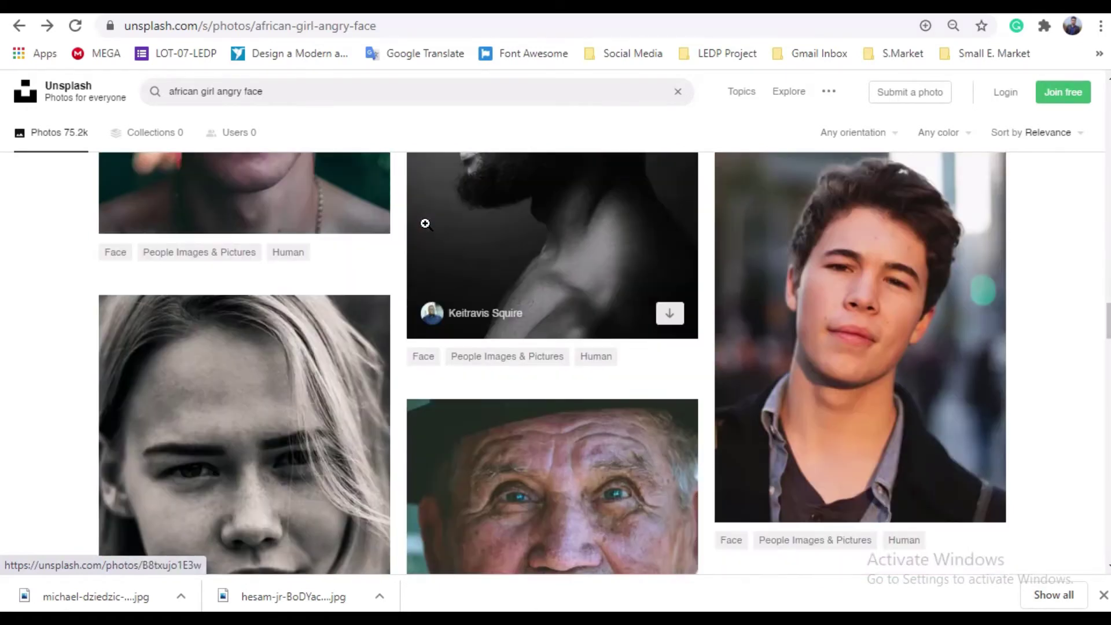
scroll(424, 234, "up", 8)
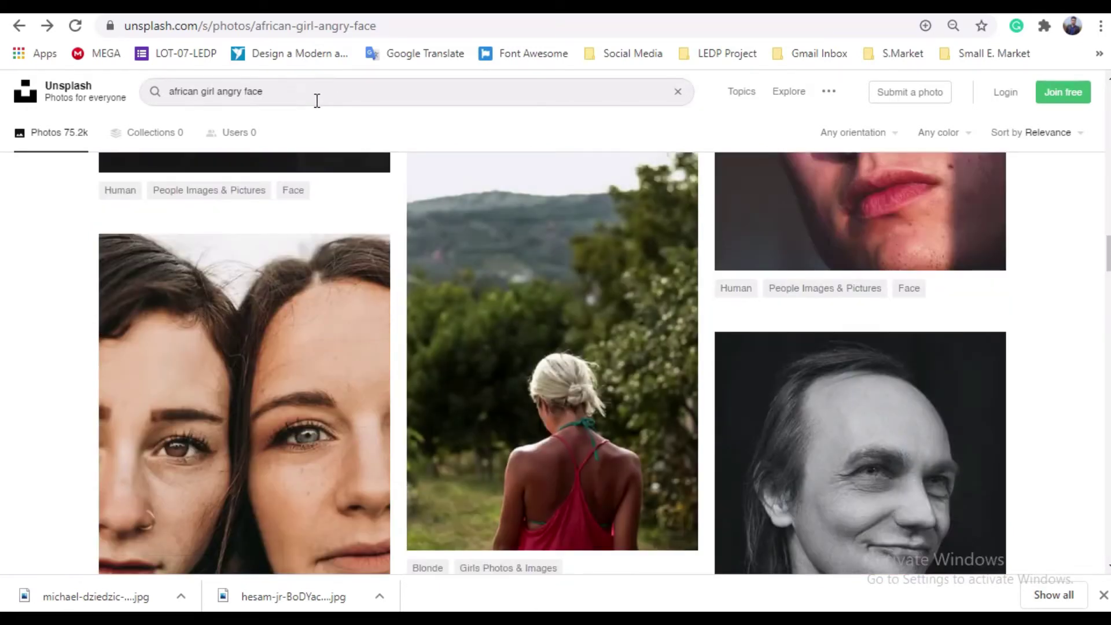
Search Unsplash for "monkey" and look through the photos for a suitable face.
left_click(317, 101)
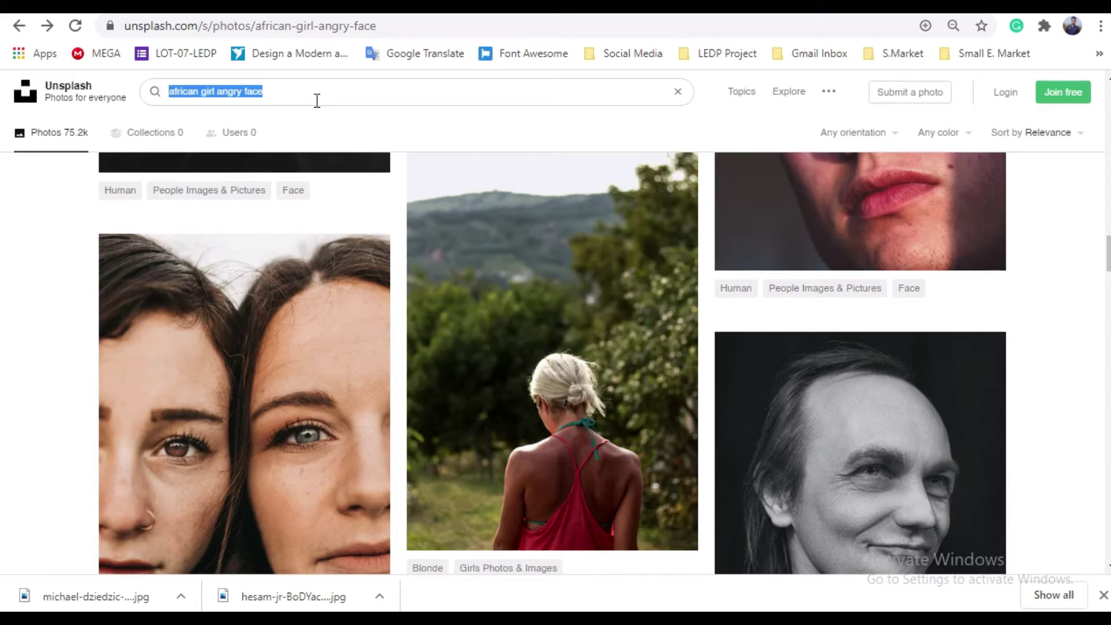
type("monkey")
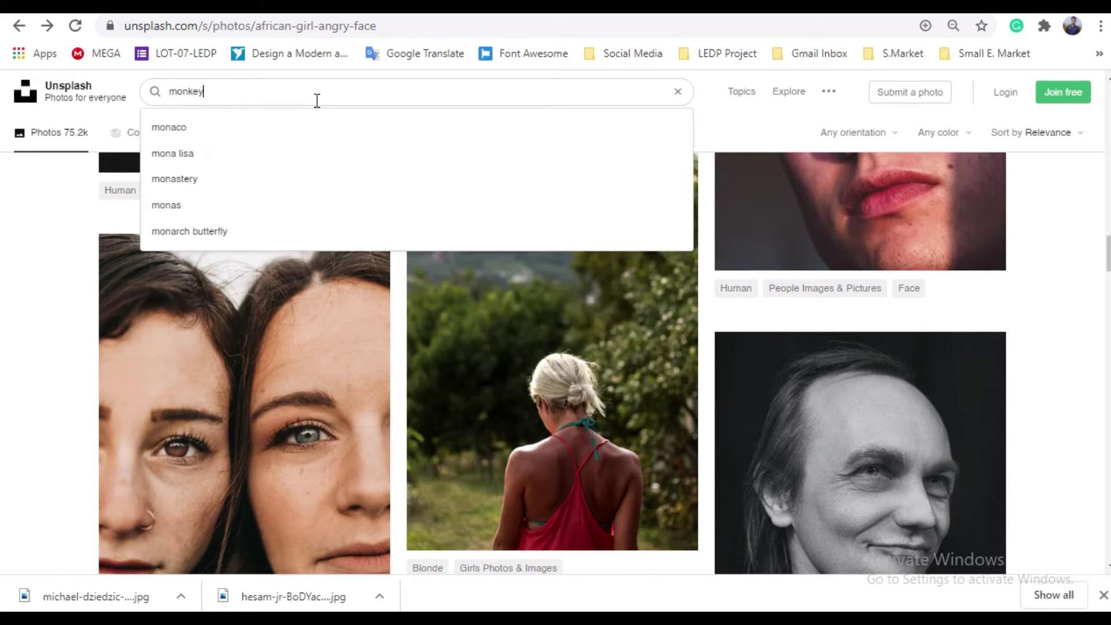
key("Return")
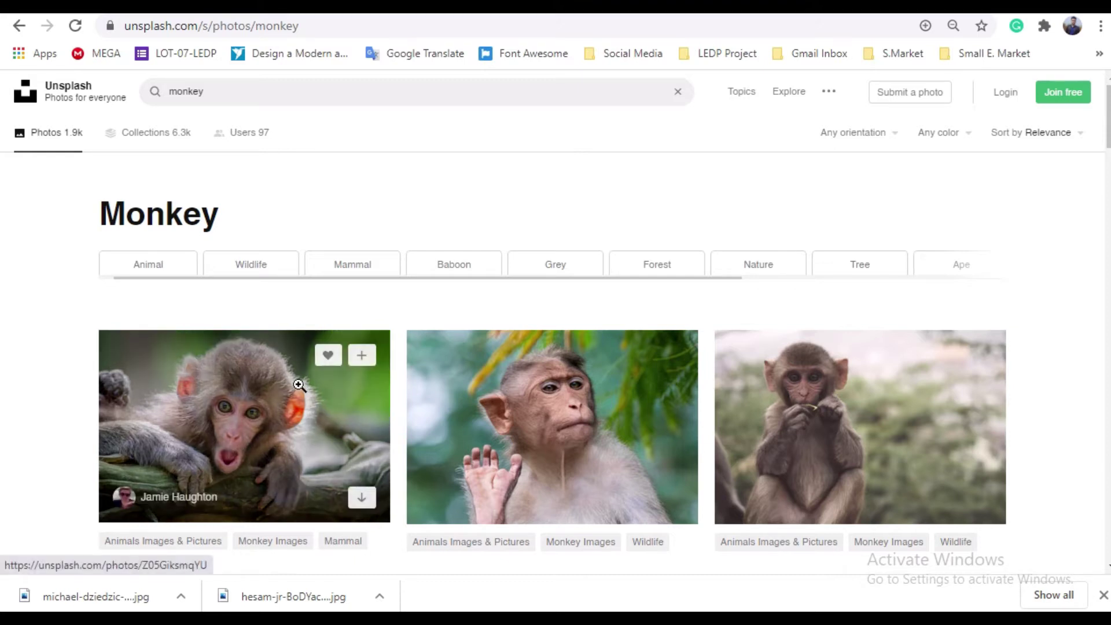
scroll(344, 380, "down", 6)
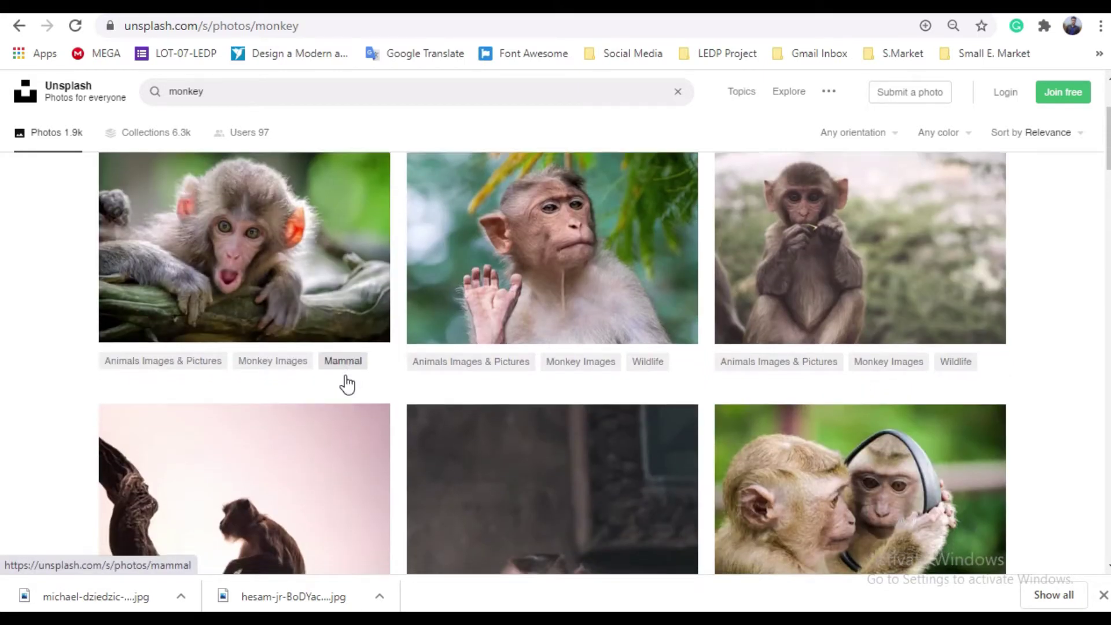
scroll(342, 376, "down", 5)
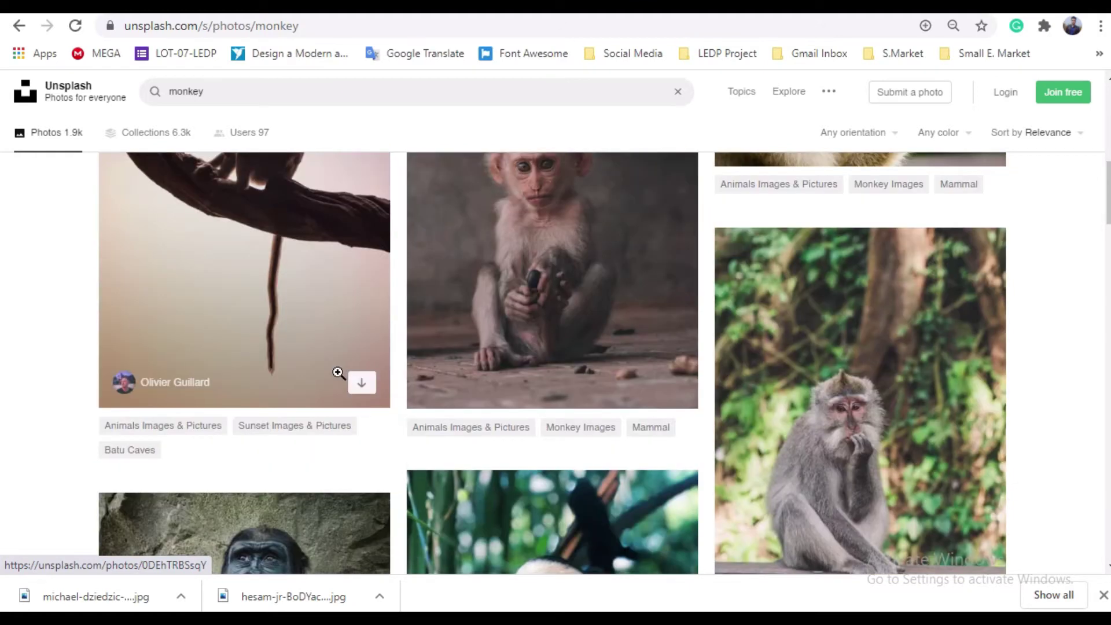
scroll(339, 373, "down", 5)
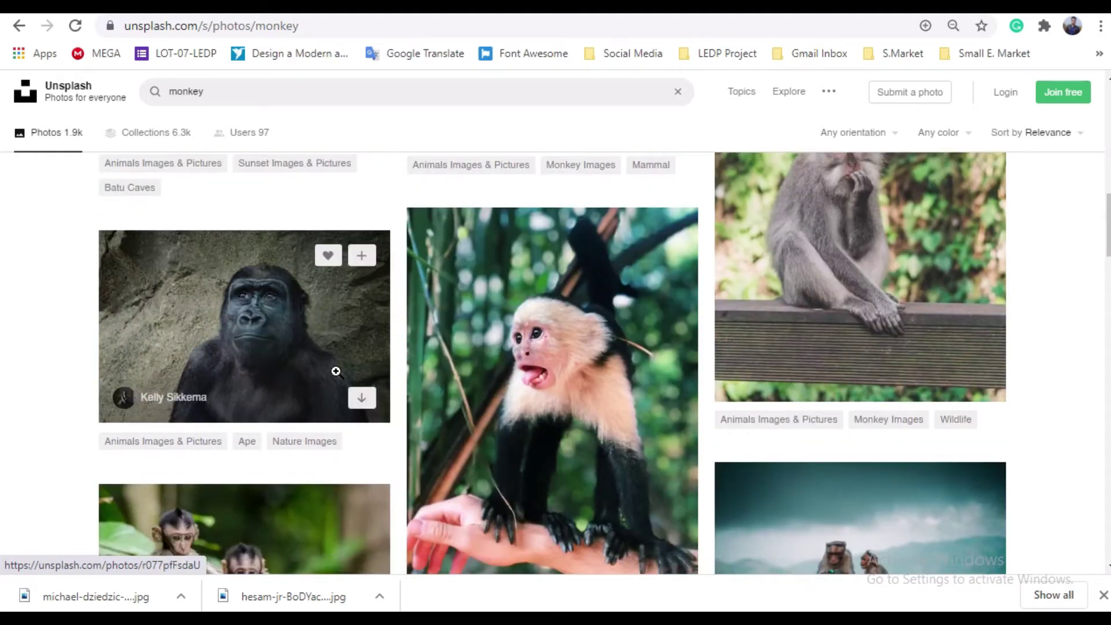
scroll(335, 370, "down", 5)
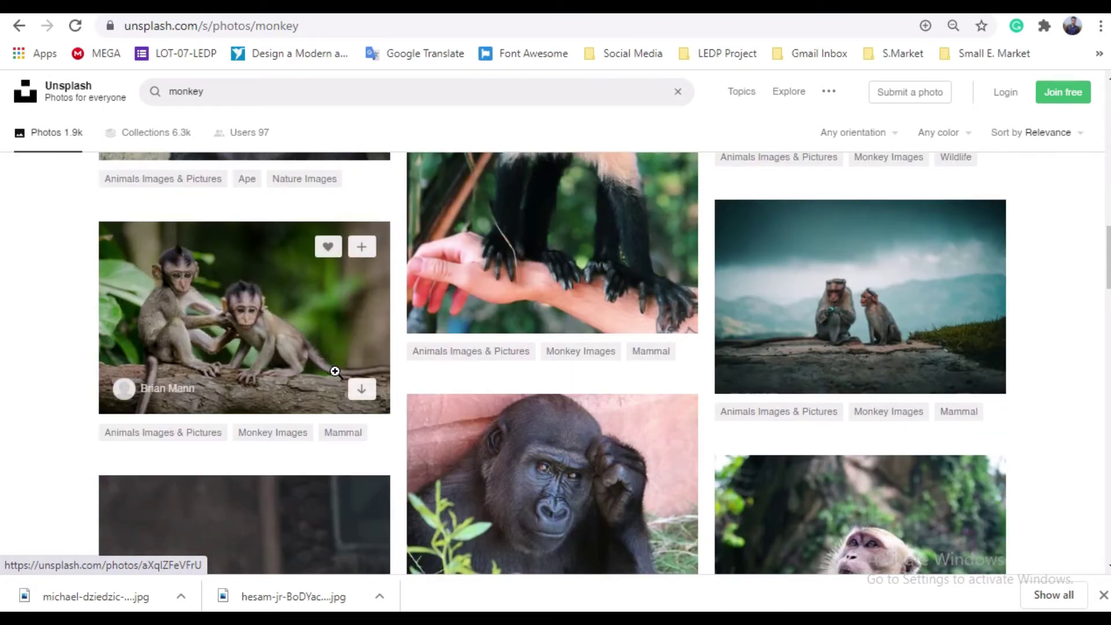
scroll(335, 371, "down", 3)
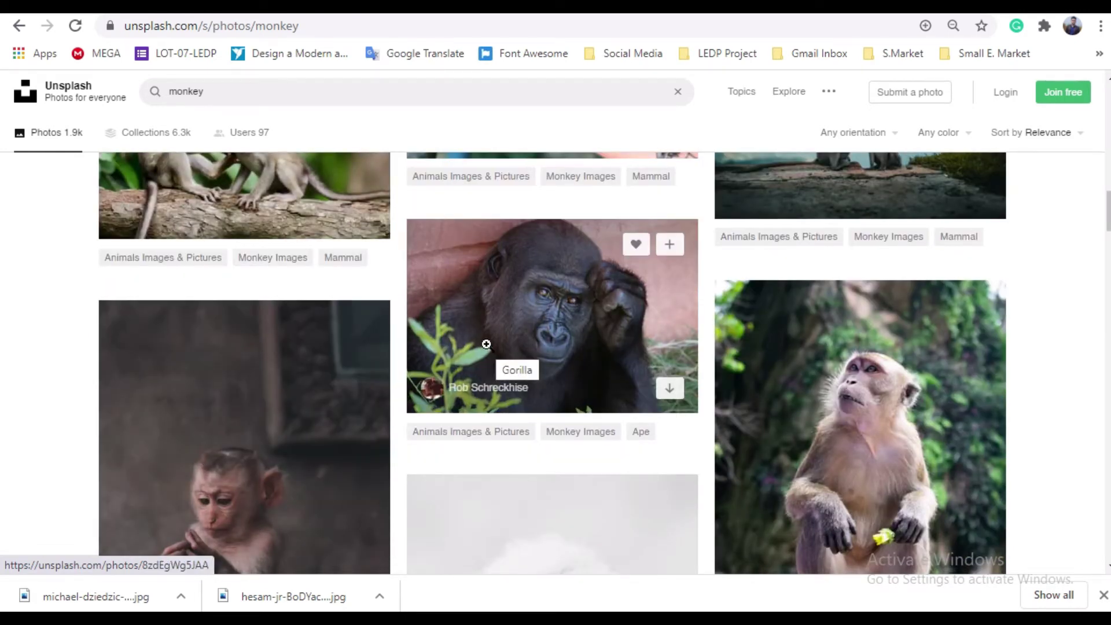
scroll(290, 330, "up", 5)
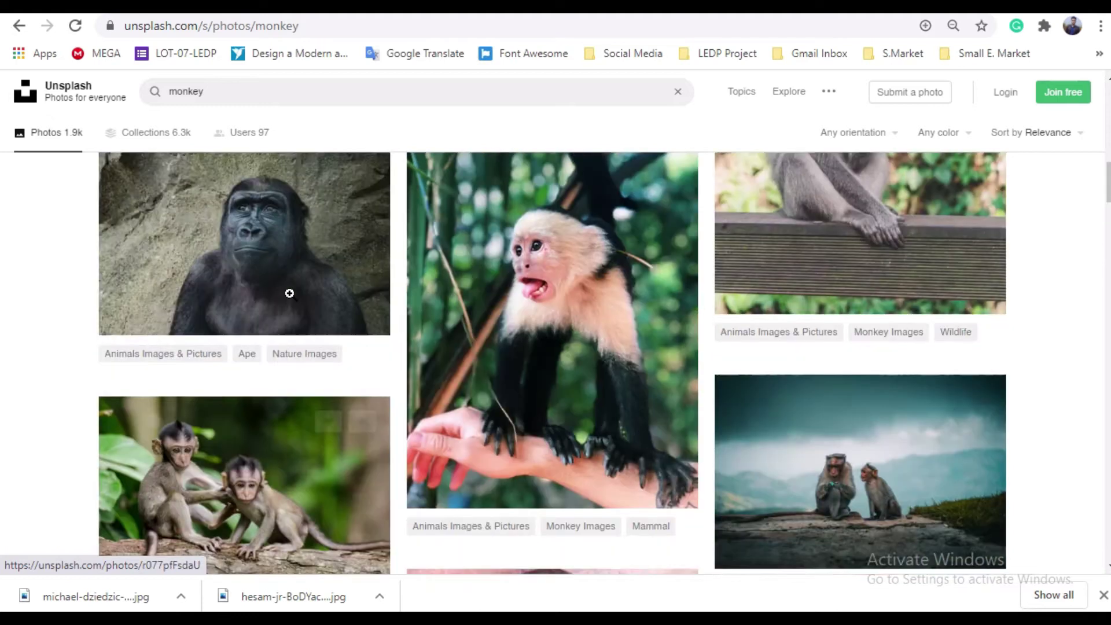
Search Unsplash for "gorilla".
left_click(244, 97)
double_click(243, 98)
type("gorill")
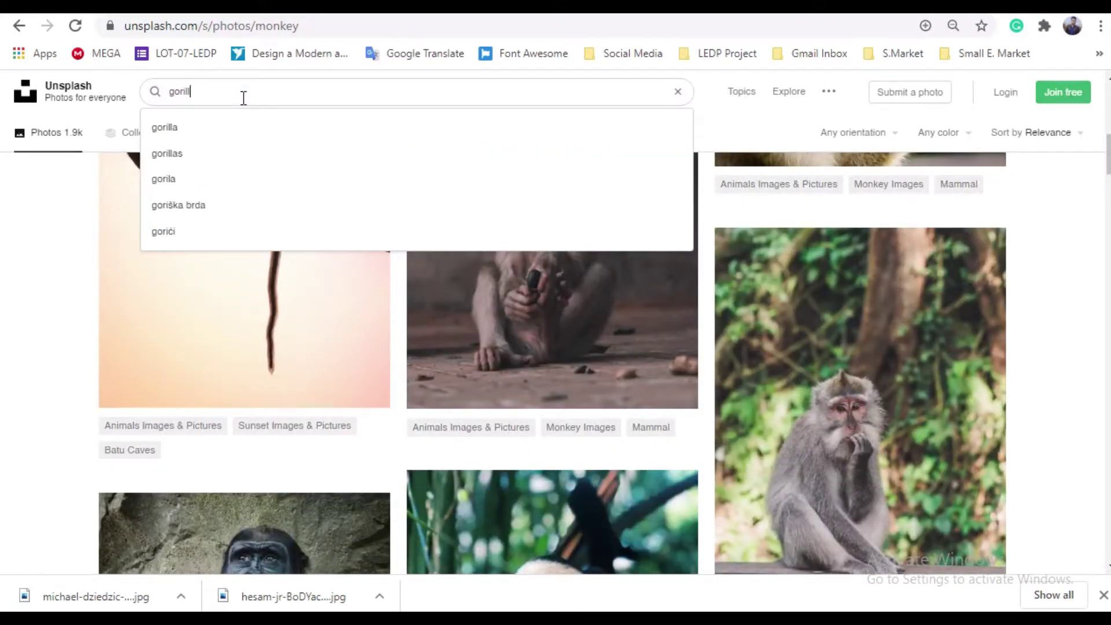
type("a")
key("Return")
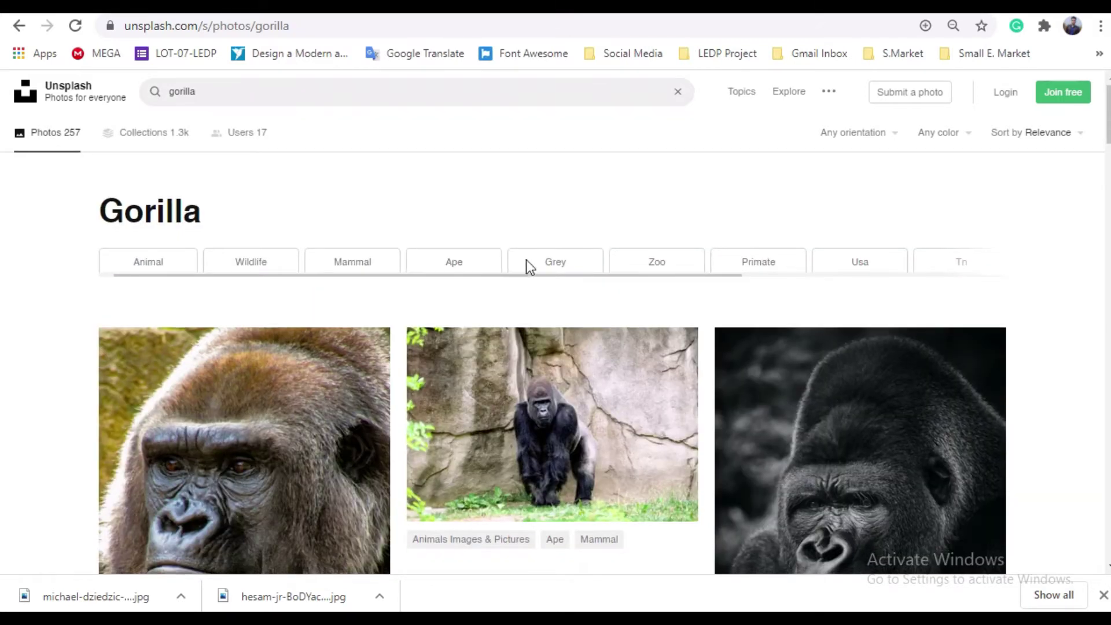
Browse the gorilla photos and open the one of a front-facing gorilla against a blurred grey rock wall.
scroll(526, 260, "down", 5)
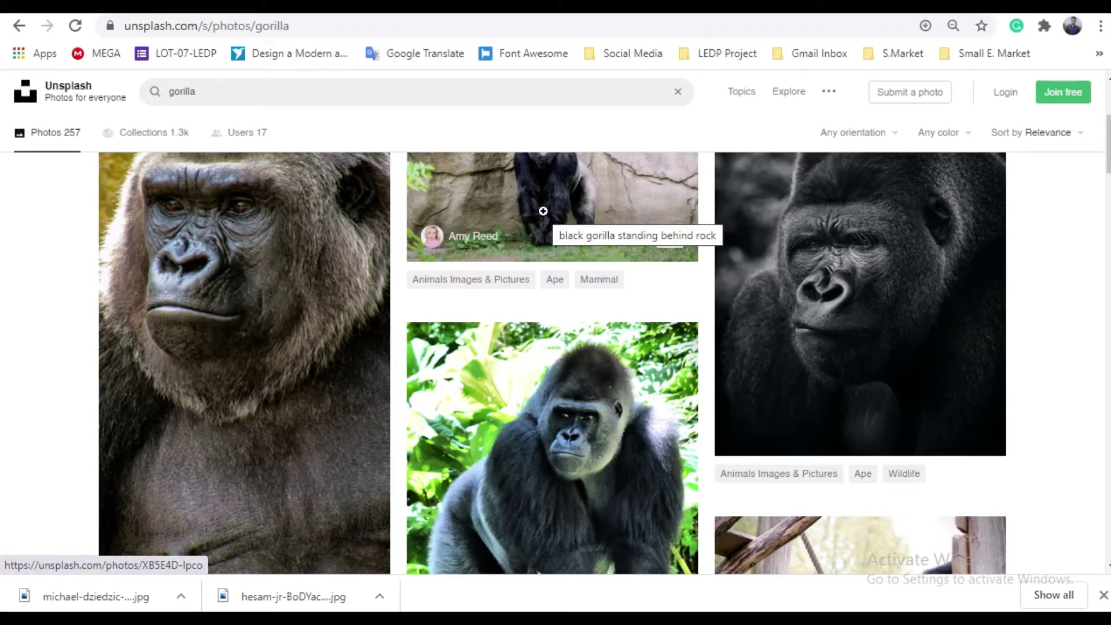
scroll(522, 225, "up", 5)
scroll(479, 293, "down", 10)
scroll(555, 414, "down", 3)
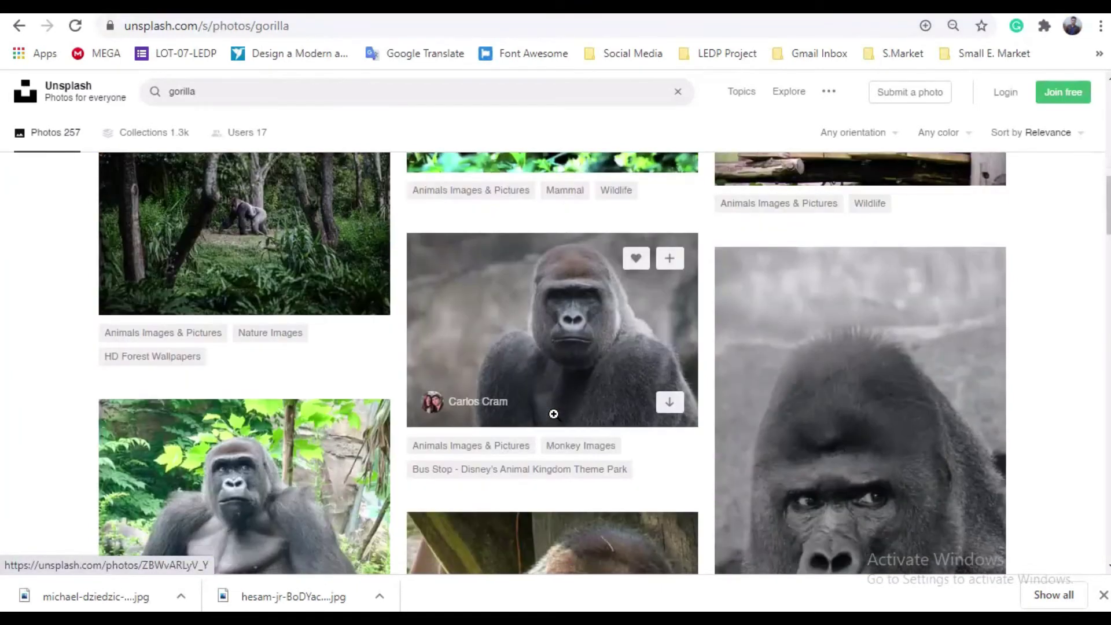
left_click(556, 322)
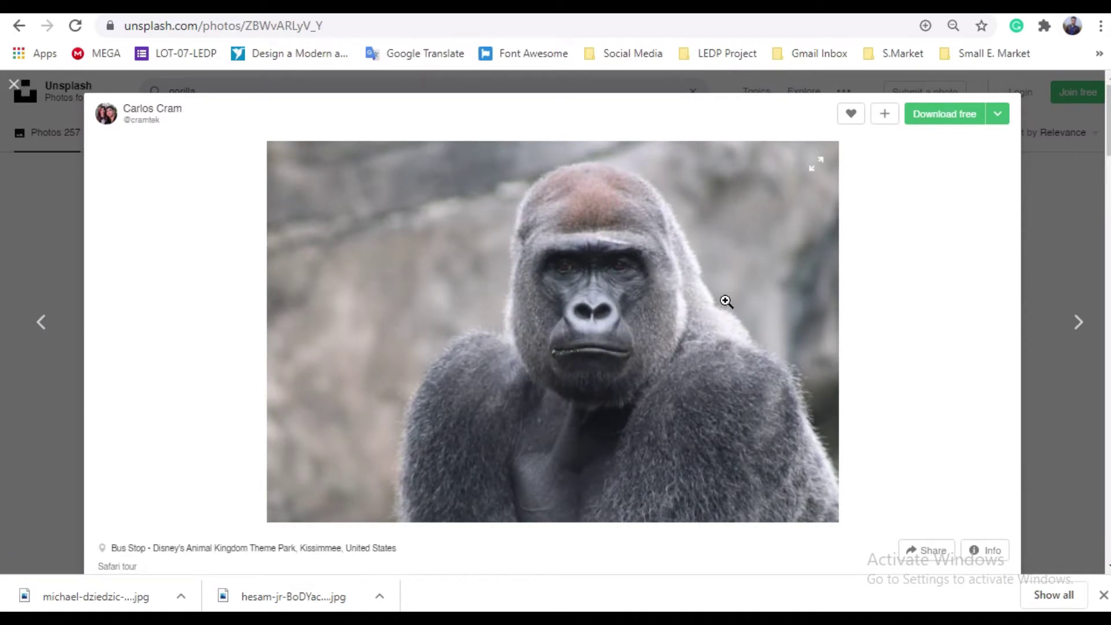
Check the related photos, then download the opened gorilla photo to the Desktop as a JPEG under its suggested name.
scroll(725, 302, "down", 3)
scroll(724, 300, "down", 5)
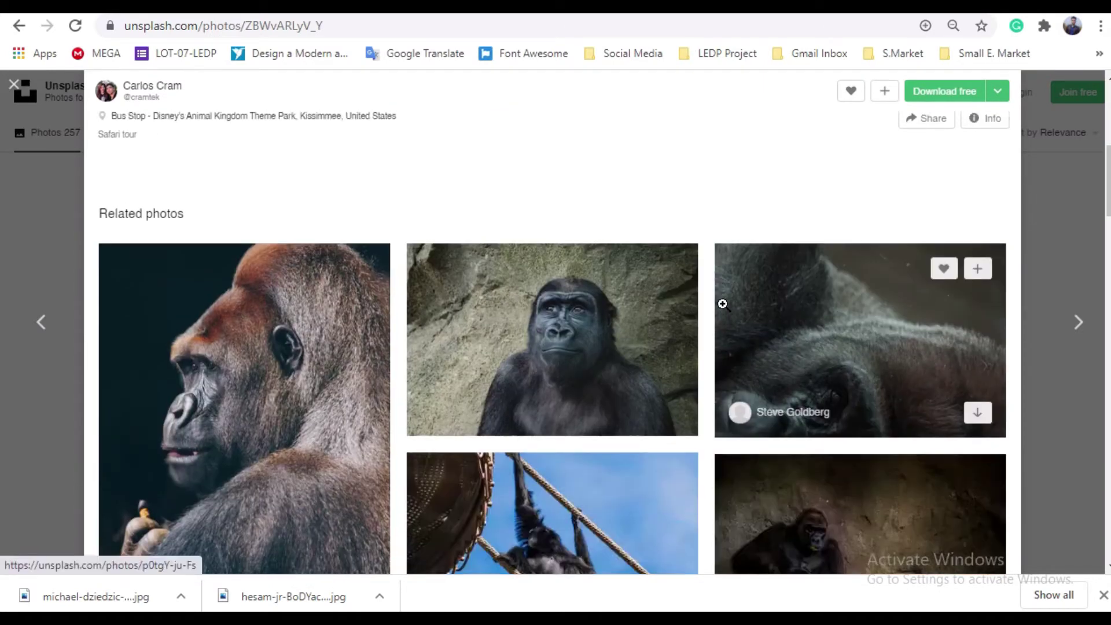
scroll(721, 302, "up", 5)
scroll(707, 289, "up", 2)
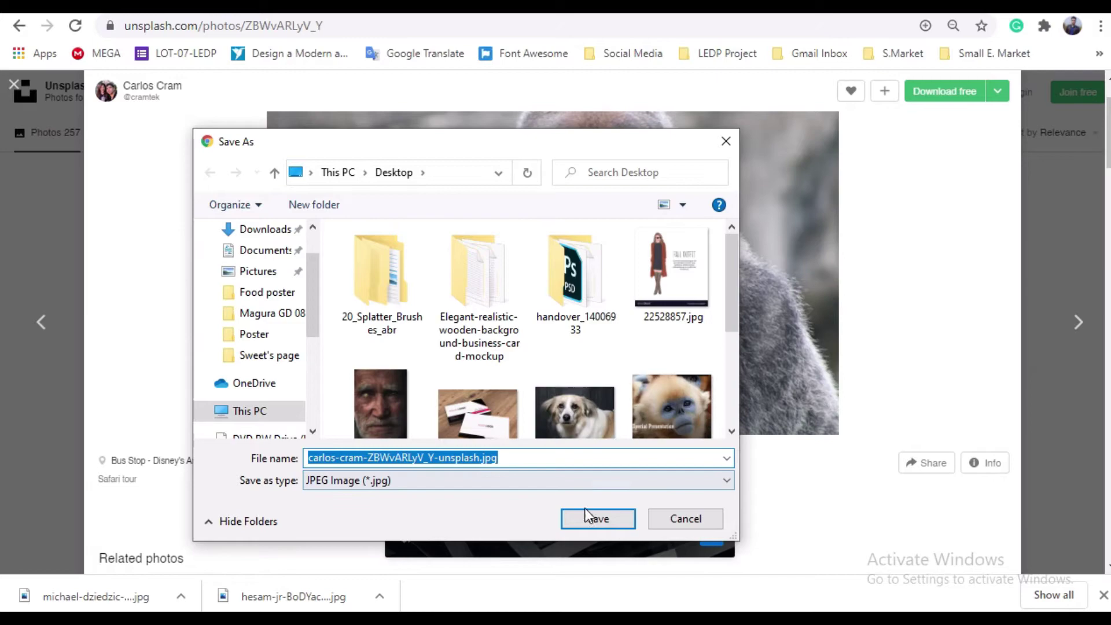
left_click(596, 518)
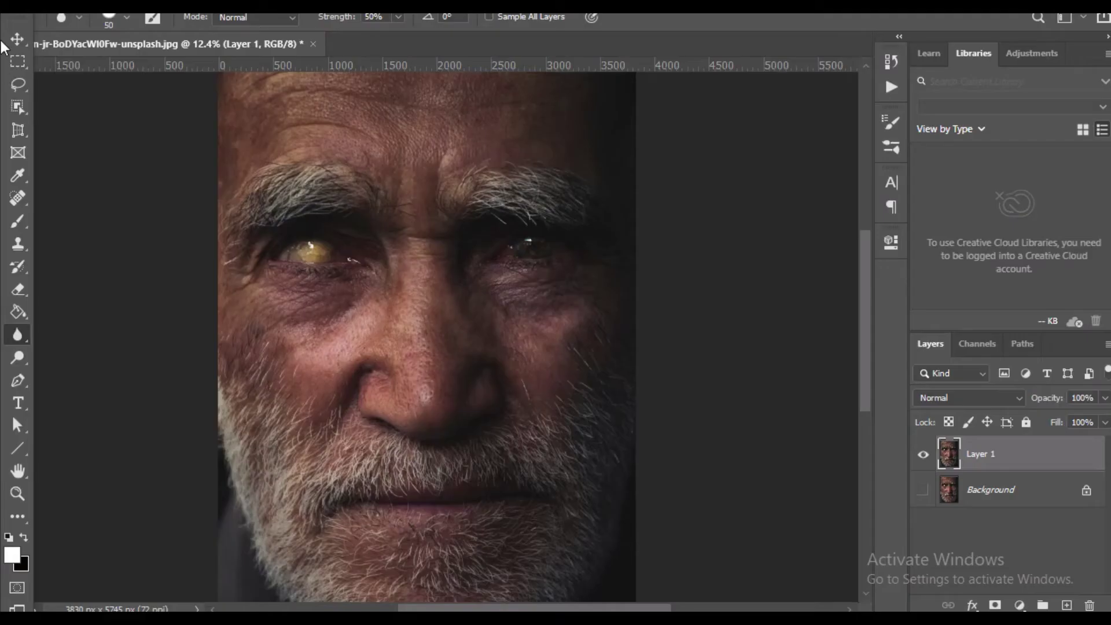
Place the downloaded gorilla photo from the Desktop as an embedded image above Layer 1 in the portrait and commit it.
left_click(15, 5)
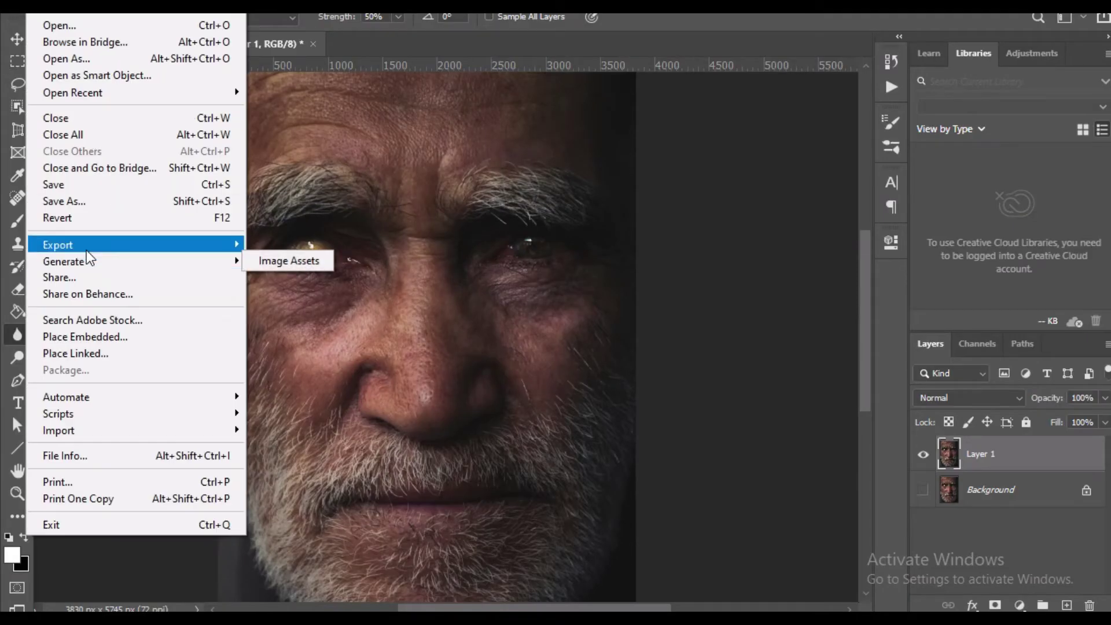
left_click(91, 337)
scroll(347, 231, "down", 3)
left_click(411, 185)
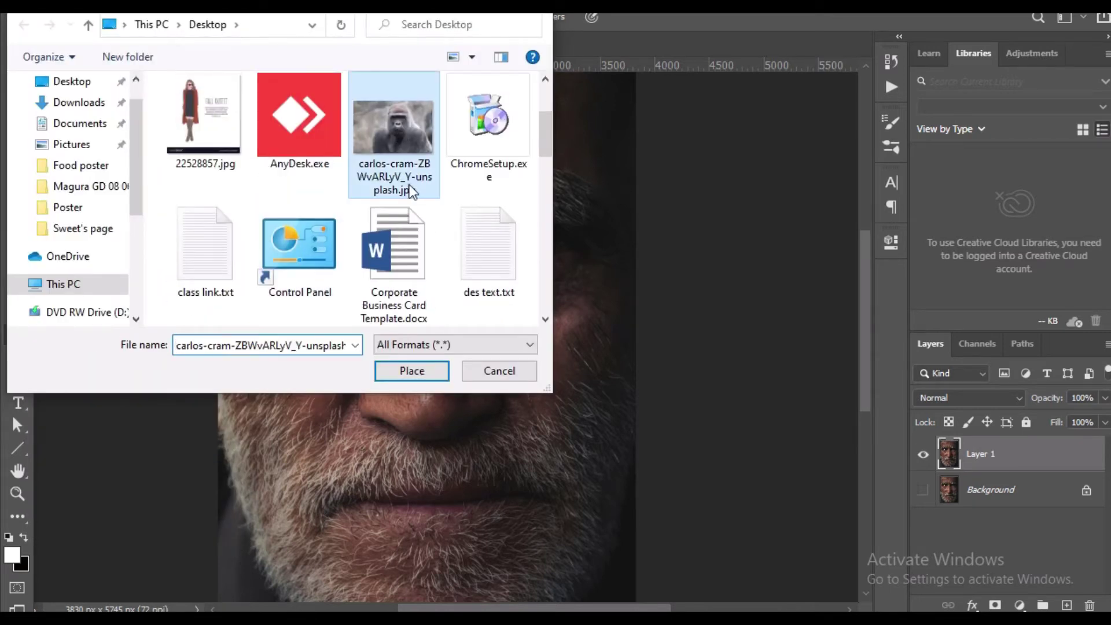
left_click(412, 371)
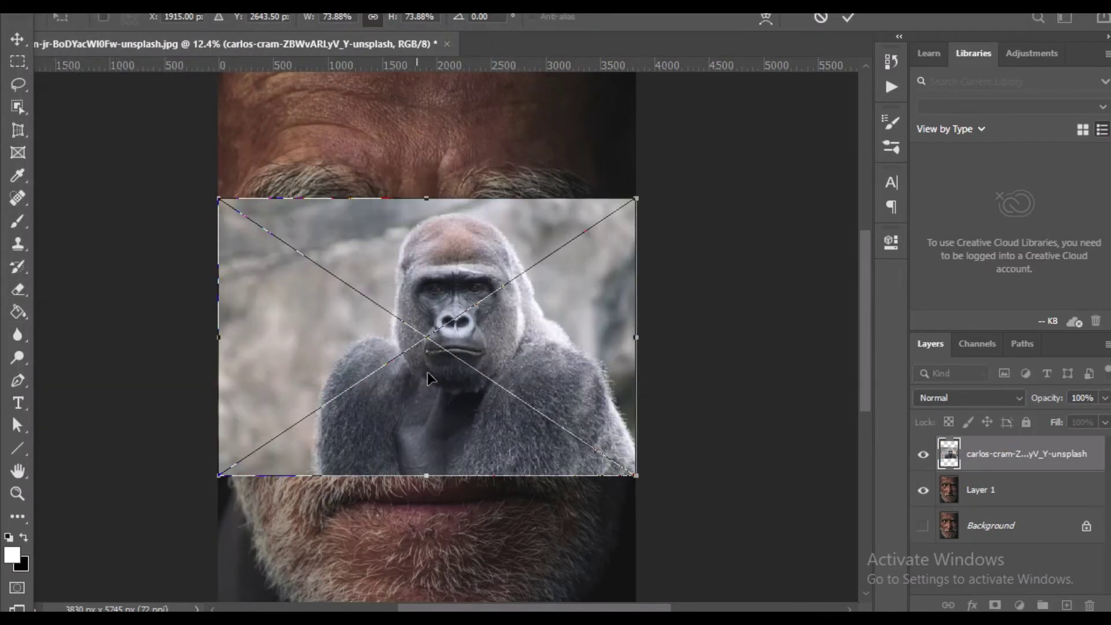
key("r")
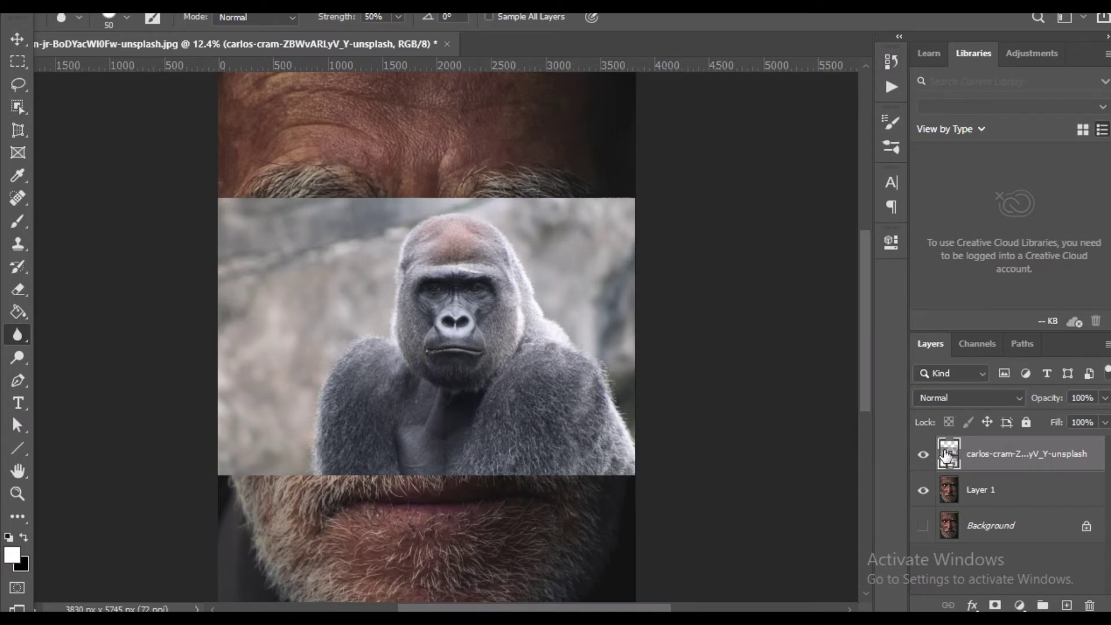
Open the placed gorilla layer's embedded image and erase the rock background around the gorilla with a 1600 px eraser.
double_click(949, 454)
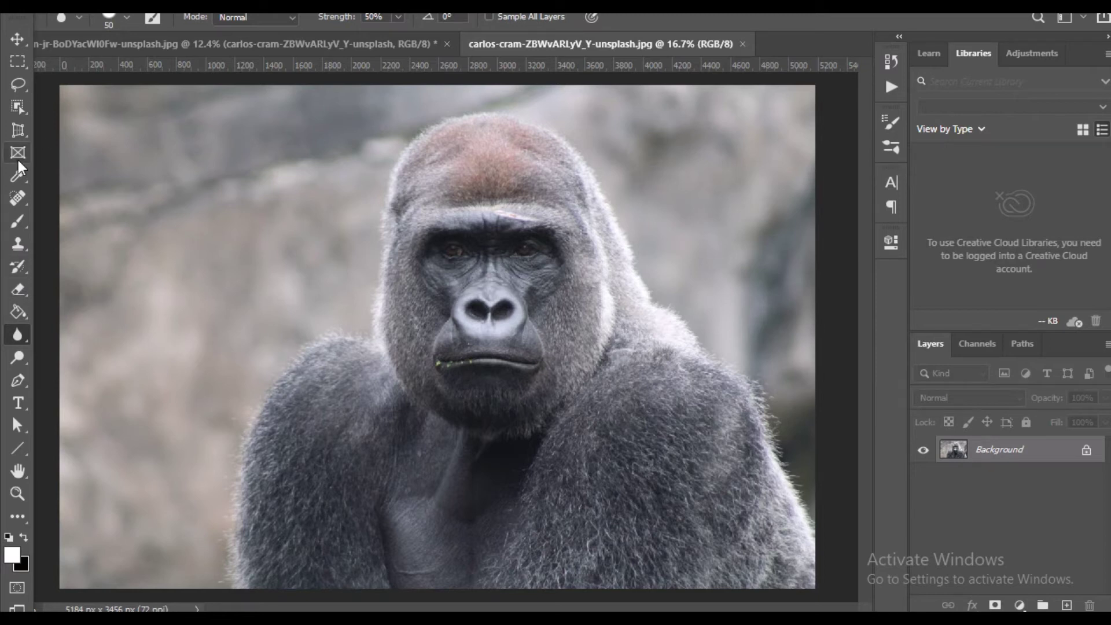
left_click(18, 289)
scroll(187, 322, "down", 3)
mouse_move(273, 161)
left_mouse_down()
mouse_move(166, 488)
mouse_move(322, 154)
mouse_move(231, 446)
mouse_move(233, 347)
mouse_move(437, 138)
mouse_move(652, 262)
mouse_move(568, 134)
mouse_move(580, 199)
mouse_move(693, 352)
mouse_move(644, 296)
mouse_move(595, 204)
mouse_move(506, 135)
mouse_move(280, 263)
mouse_move(314, 253)
mouse_move(337, 223)
mouse_move(258, 366)
mouse_move(249, 504)
left_mouse_up()
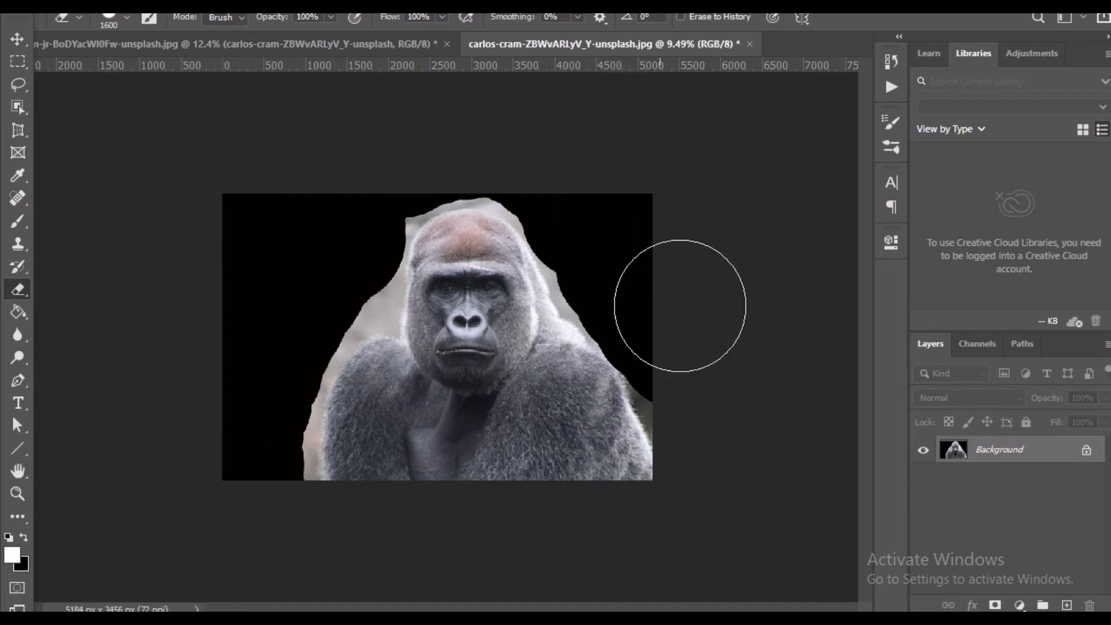
Save the erased gorilla image as a progressive JPEG at quality 12 and check how it looks in the portrait.
left_click(1085, 450)
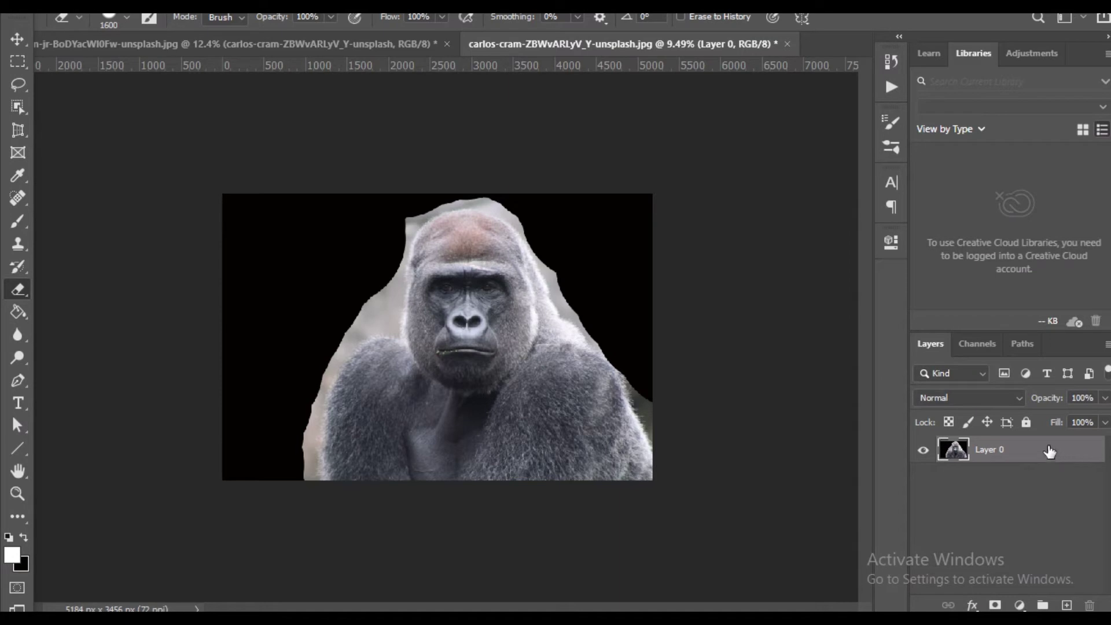
key("ctrl+z")
key("ctrl+s")
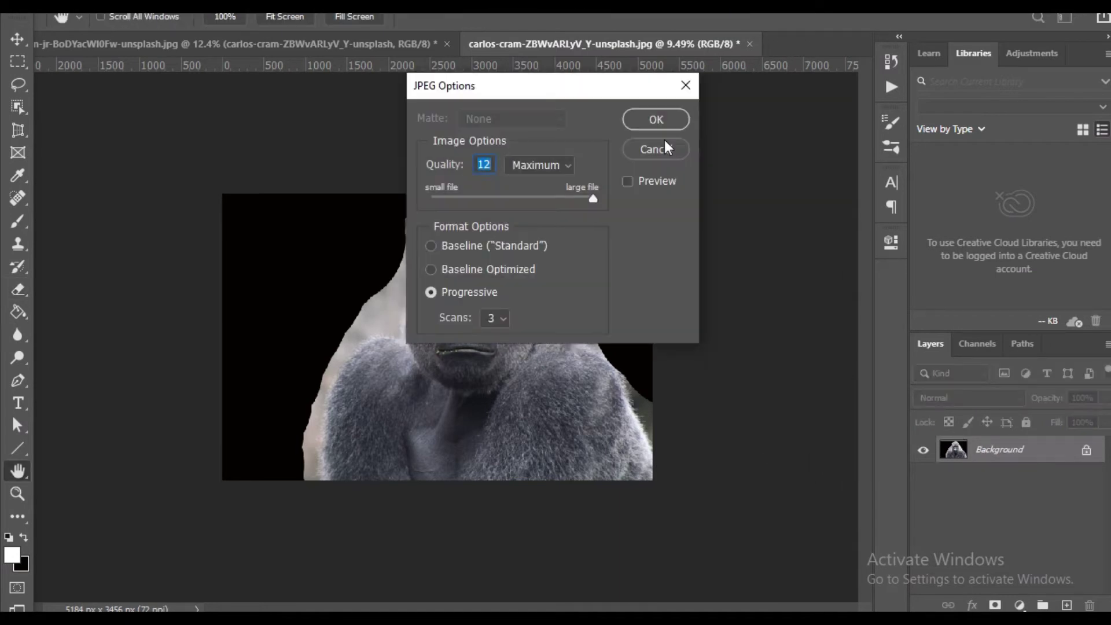
left_click(656, 120)
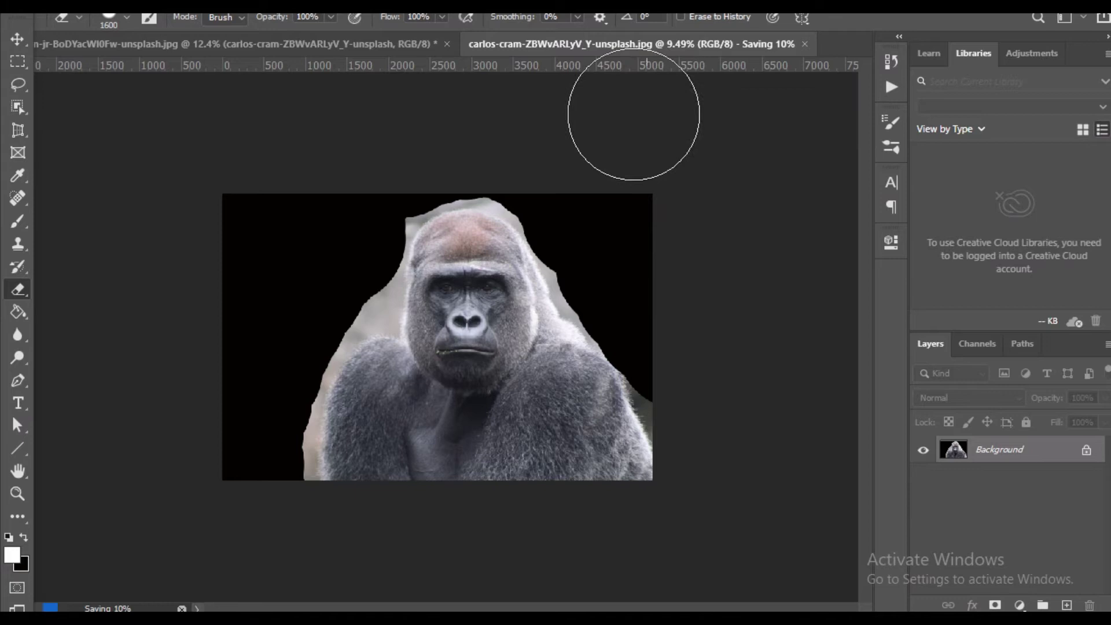
left_click(315, 46)
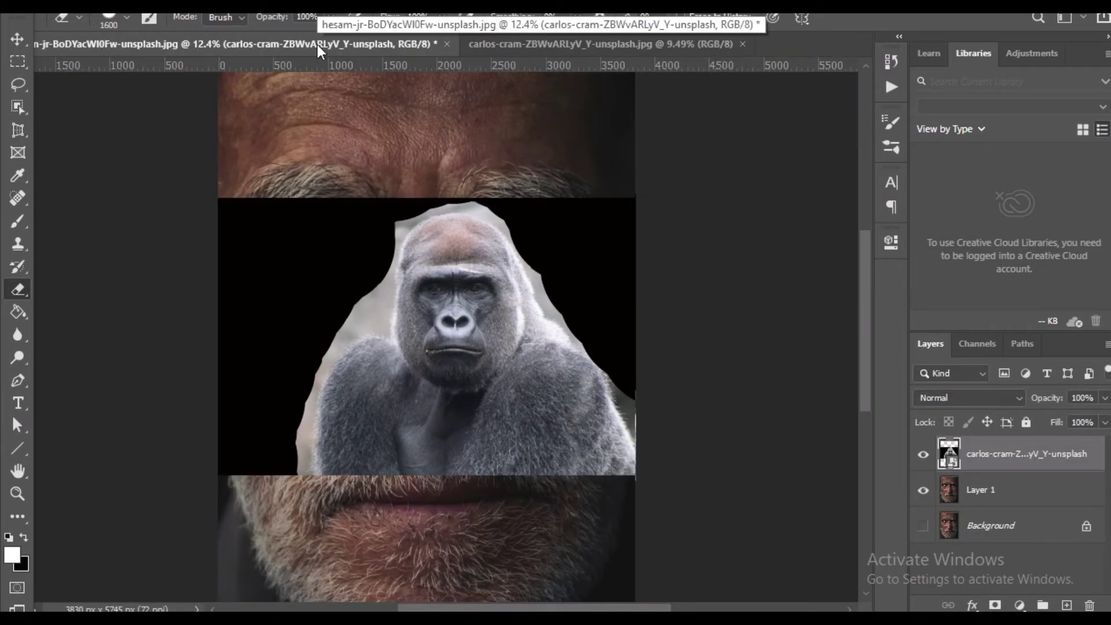
left_click(619, 45)
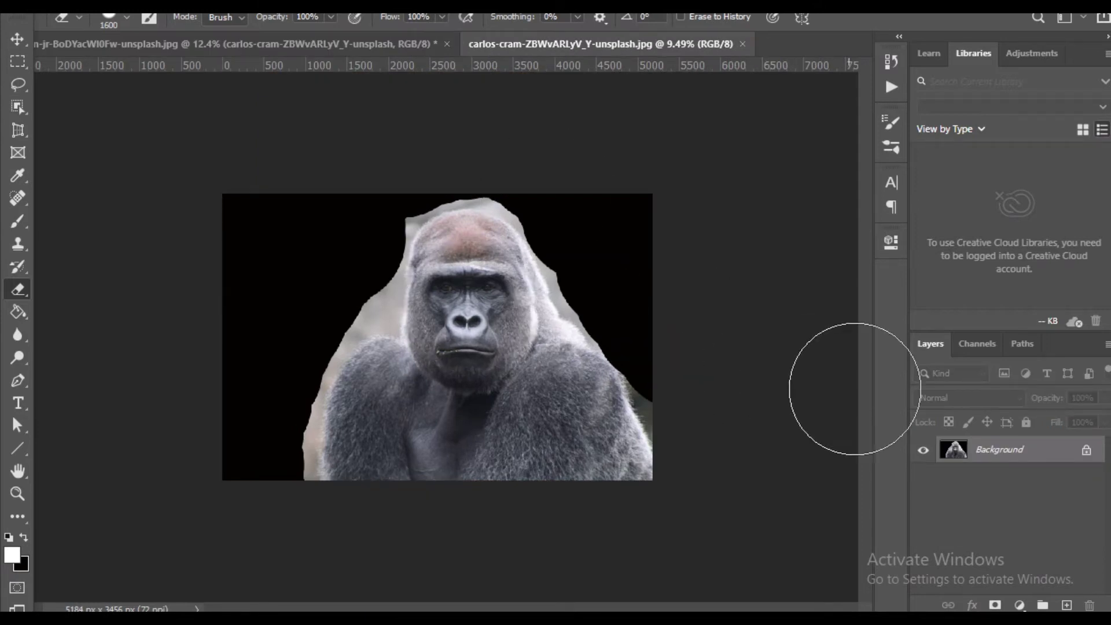
Duplicate the gorilla's Background layer and remove the surrounding black area from the copy with the Magic Eraser at tolerance 32.
key("ctrl+j")
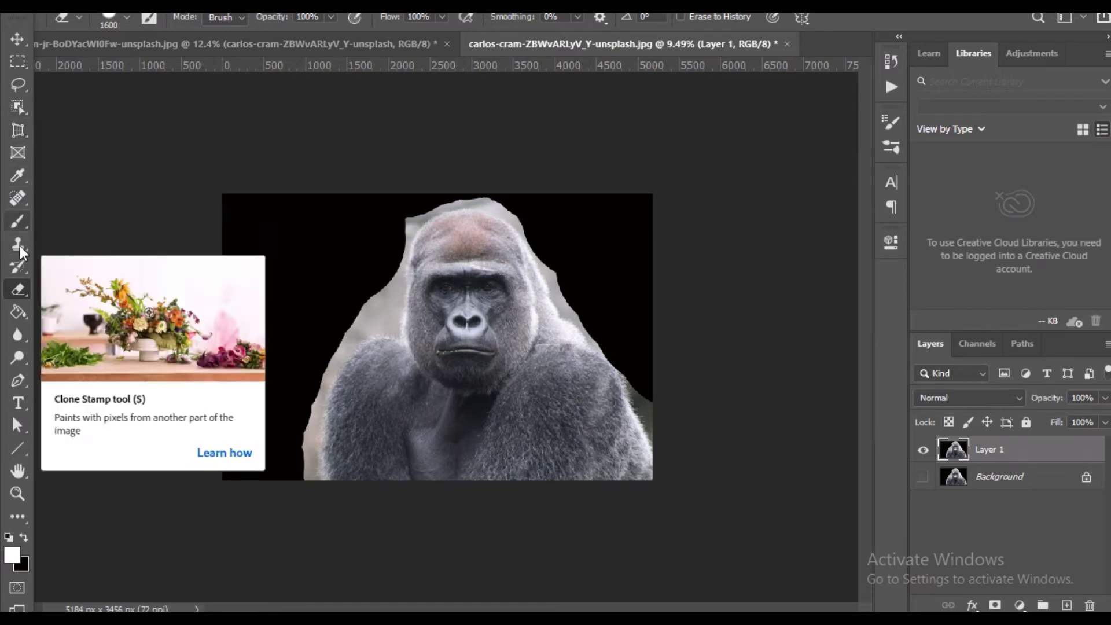
right_click(18, 289)
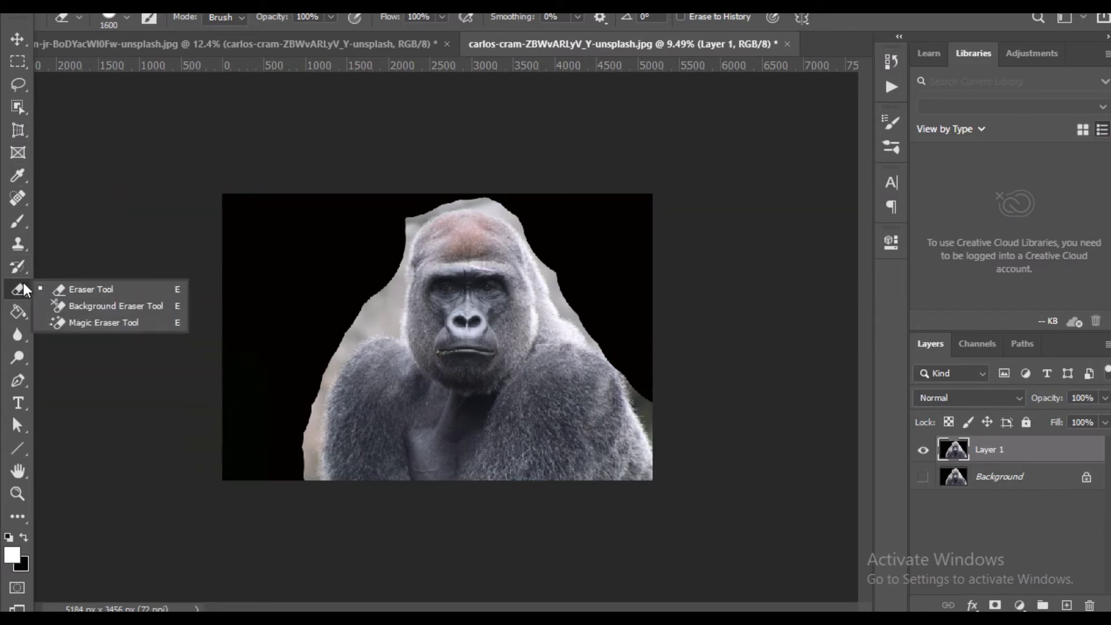
left_click(103, 322)
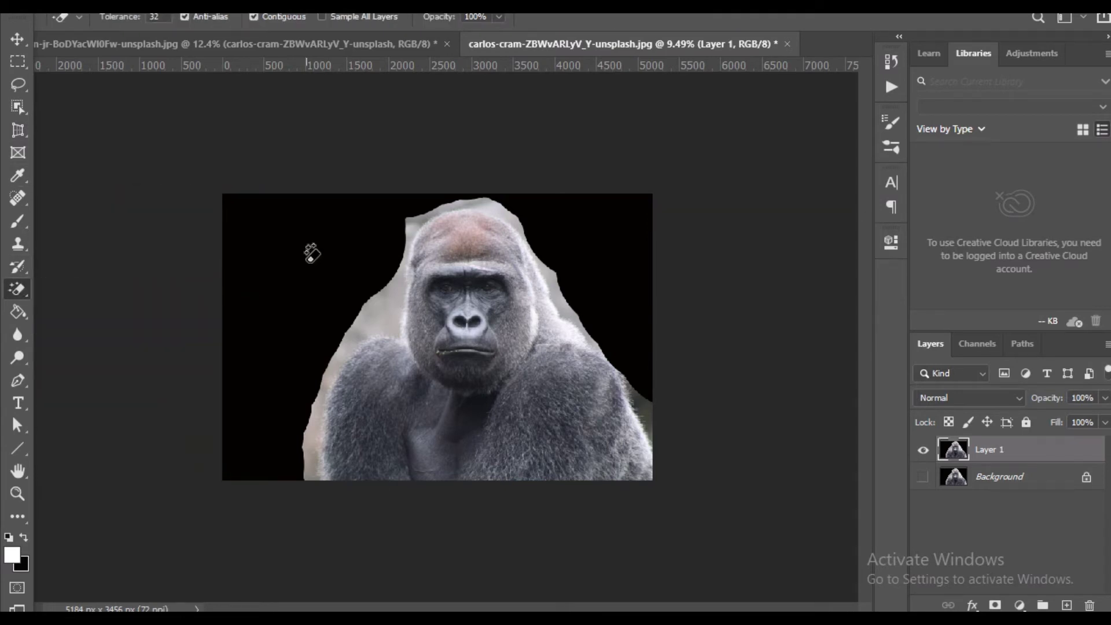
left_click(311, 252)
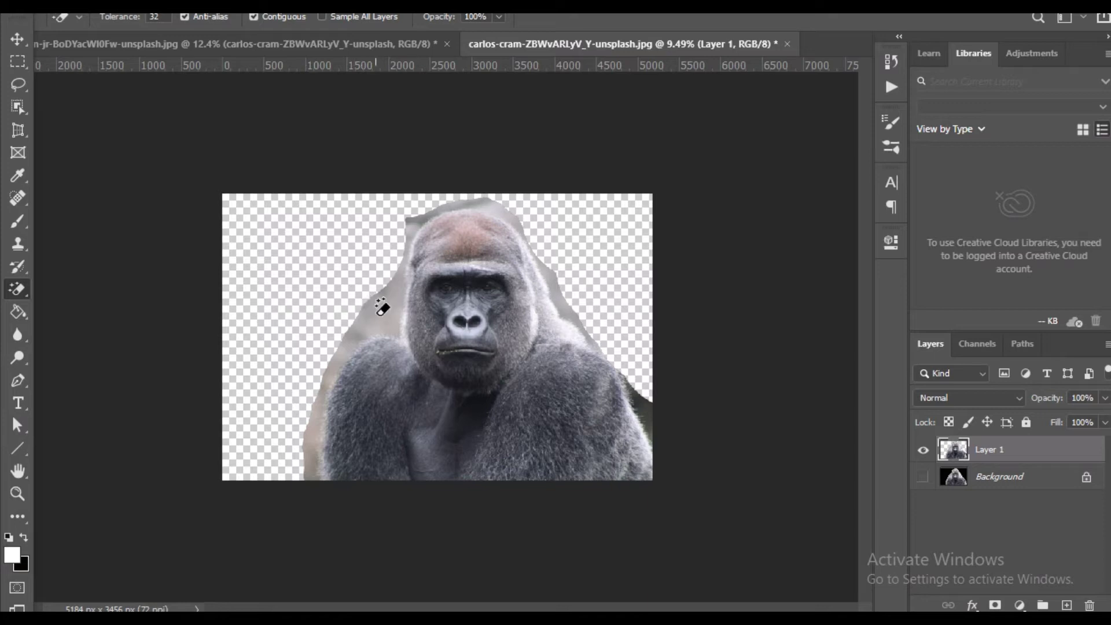
left_click(377, 302)
key("ctrl+z")
key("v")
left_click(289, 177)
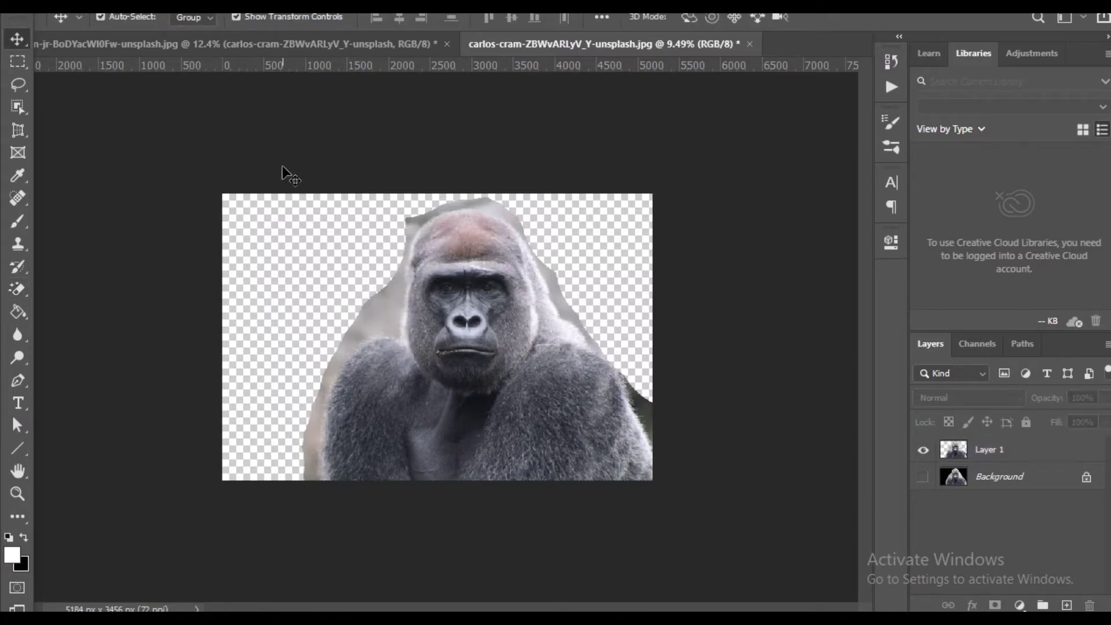
Lock Layer 1 in the gorilla image and delete the Background layer beneath it.
key("ctrl+s")
left_click(627, 272)
left_click(1004, 457)
left_click(1026, 423)
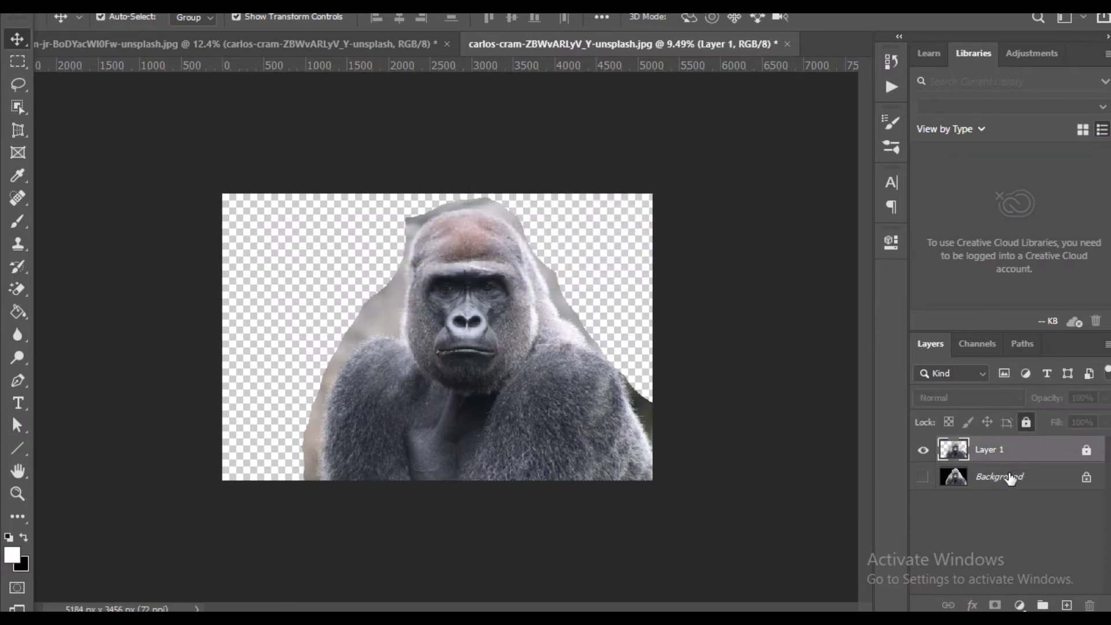
left_click(1009, 479)
key("Delete")
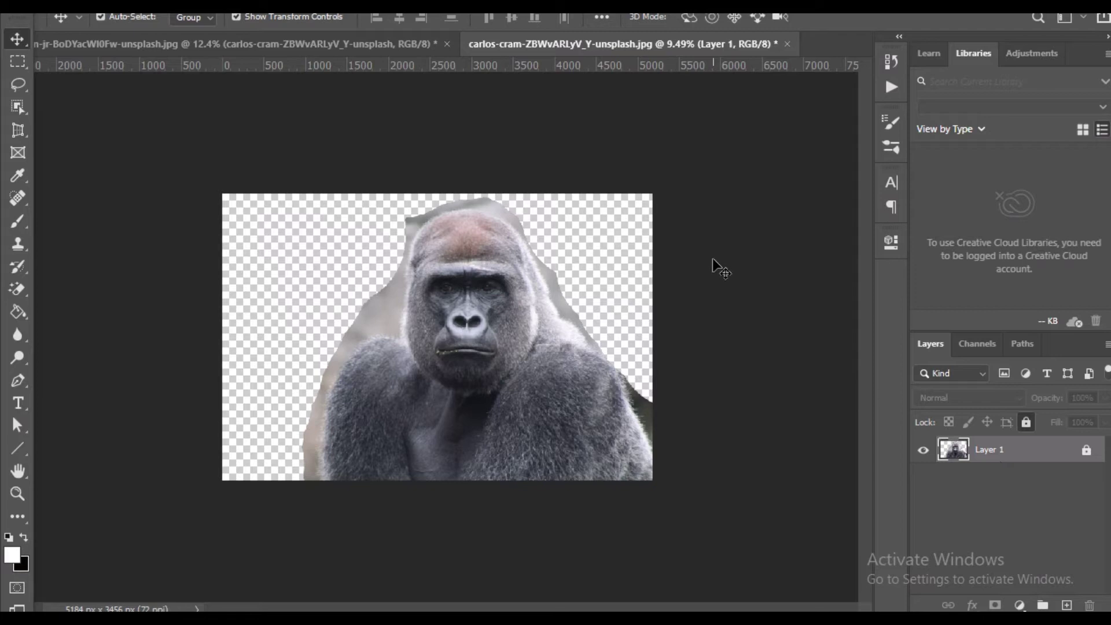
Try to save the cut-out gorilla image, then close it while discarding the edits.
key("ctrl+s")
left_click(646, 278)
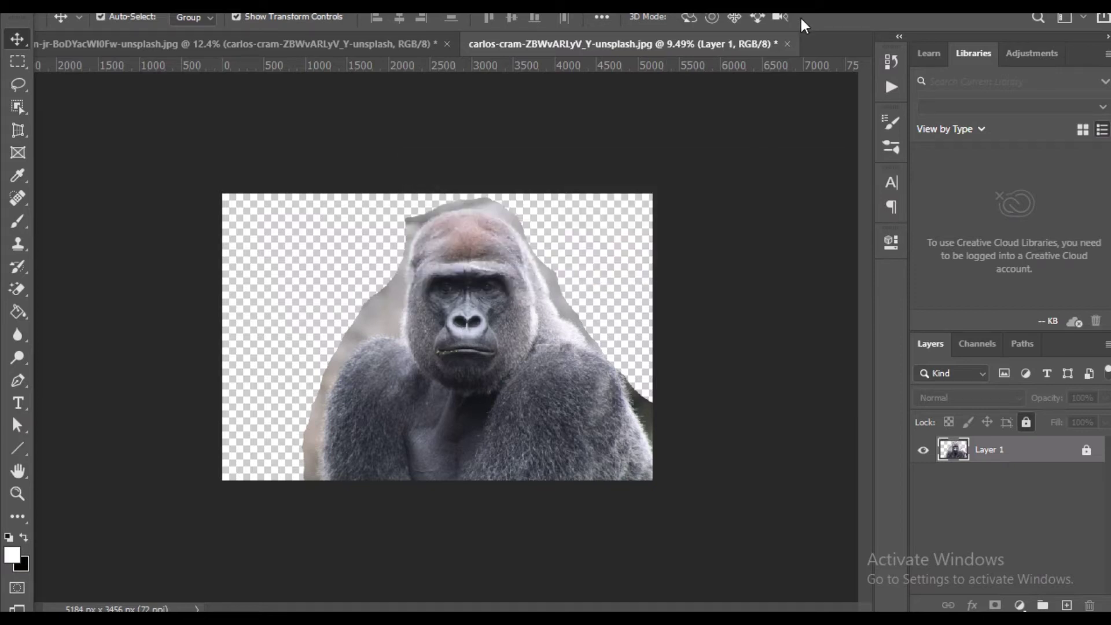
left_click(789, 47)
left_click(564, 236)
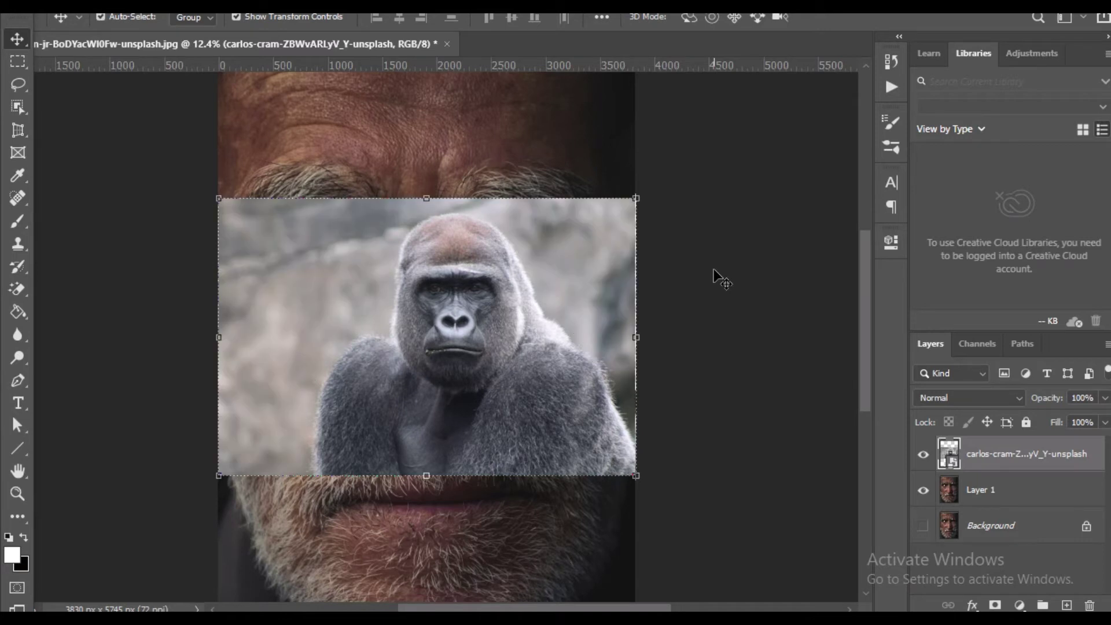
Enlarge the placed gorilla to about 193% and position its face over the portrait's face, committing the transform.
left_click(718, 278)
left_click(553, 290)
left_click_drag(631, 472, 768, 583)
left_click_drag(534, 315, 459, 390)
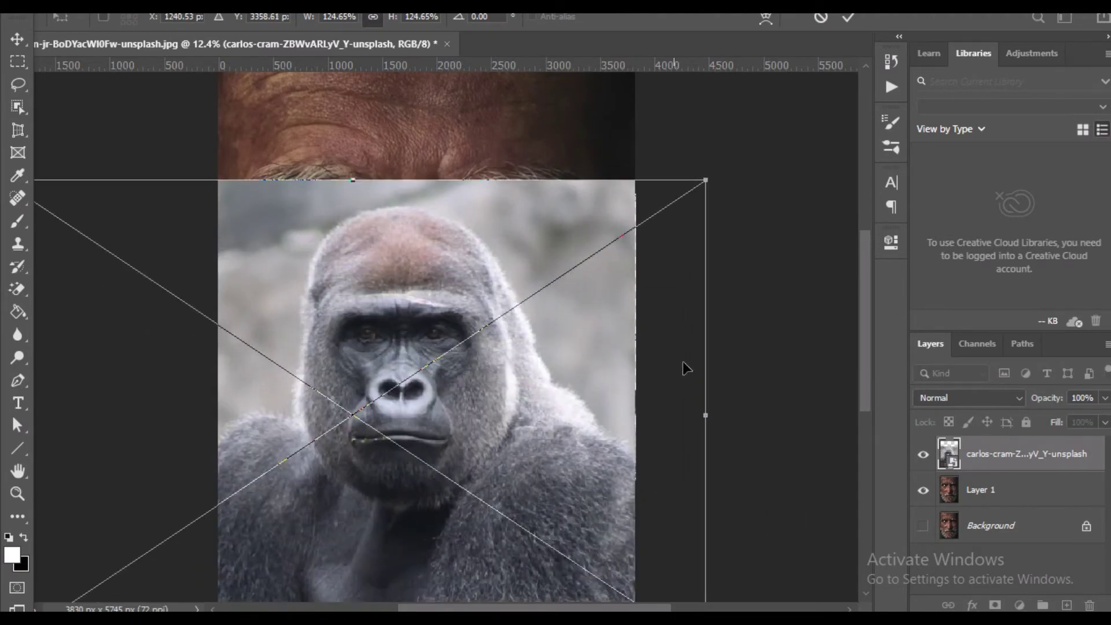
left_click_drag(714, 174, 819, 94)
left_click_drag(682, 300, 643, 428)
left_click_drag(483, 468, 482, 356)
left_click_drag(768, 164, 846, 111)
left_click_drag(442, 365, 427, 427)
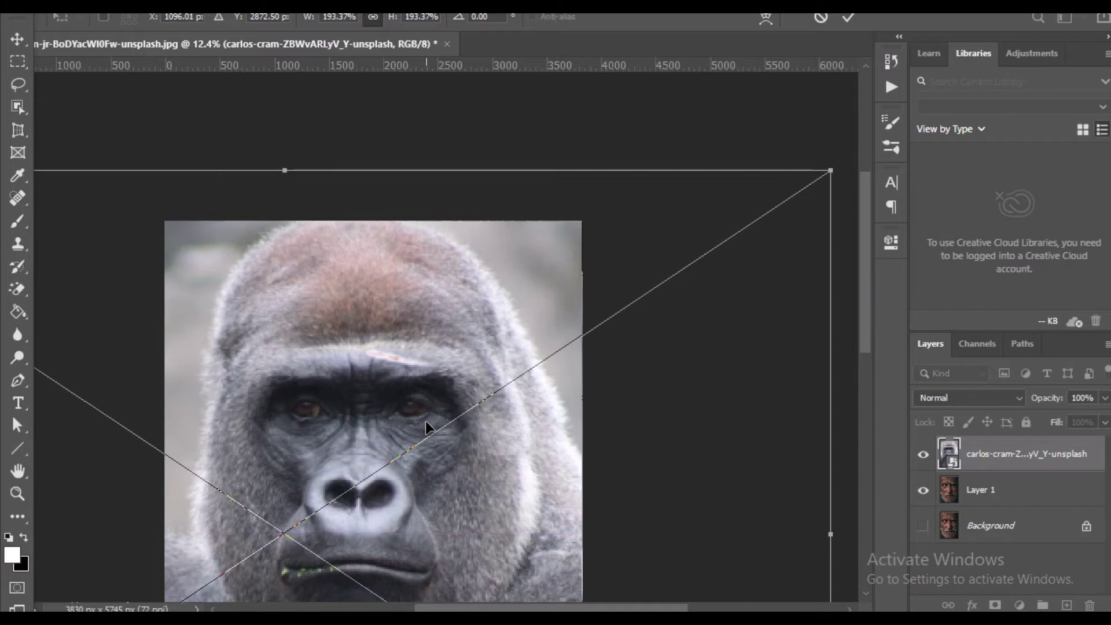
key("Return")
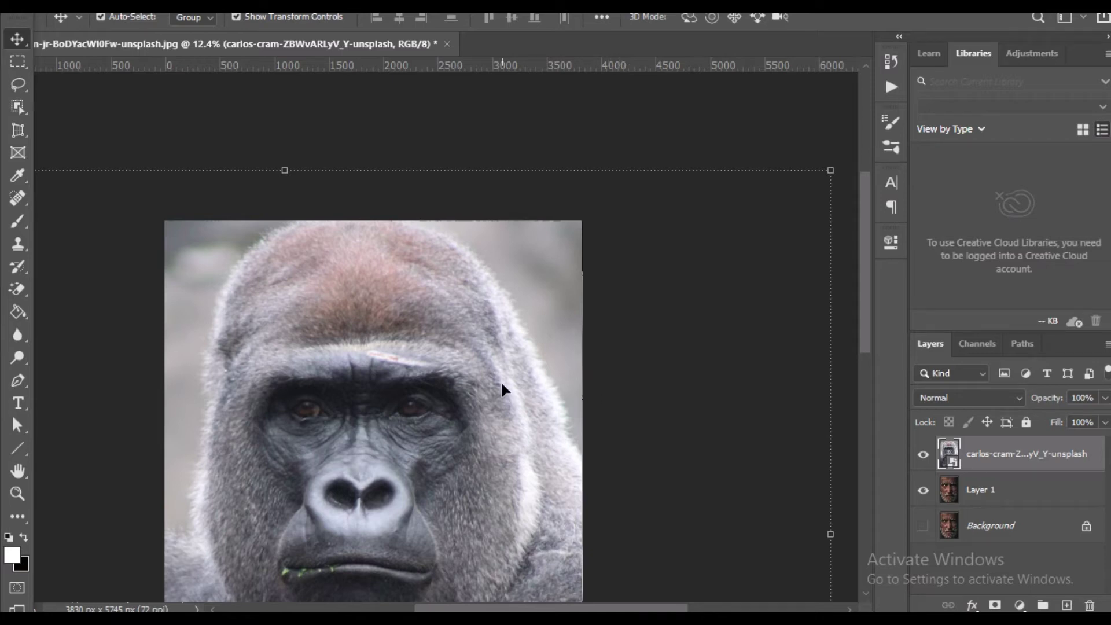
Delete the placed gorilla layer from the portrait and open the downloaded gorilla JPEG as a separate document.
key("Delete")
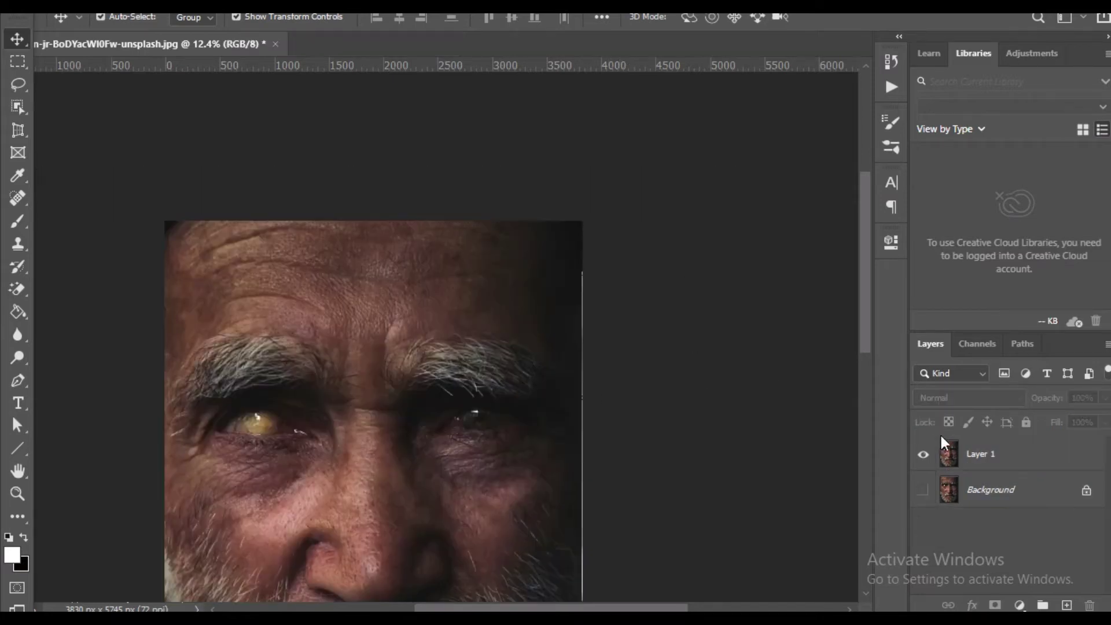
left_click(45, 14)
left_click(42, 25)
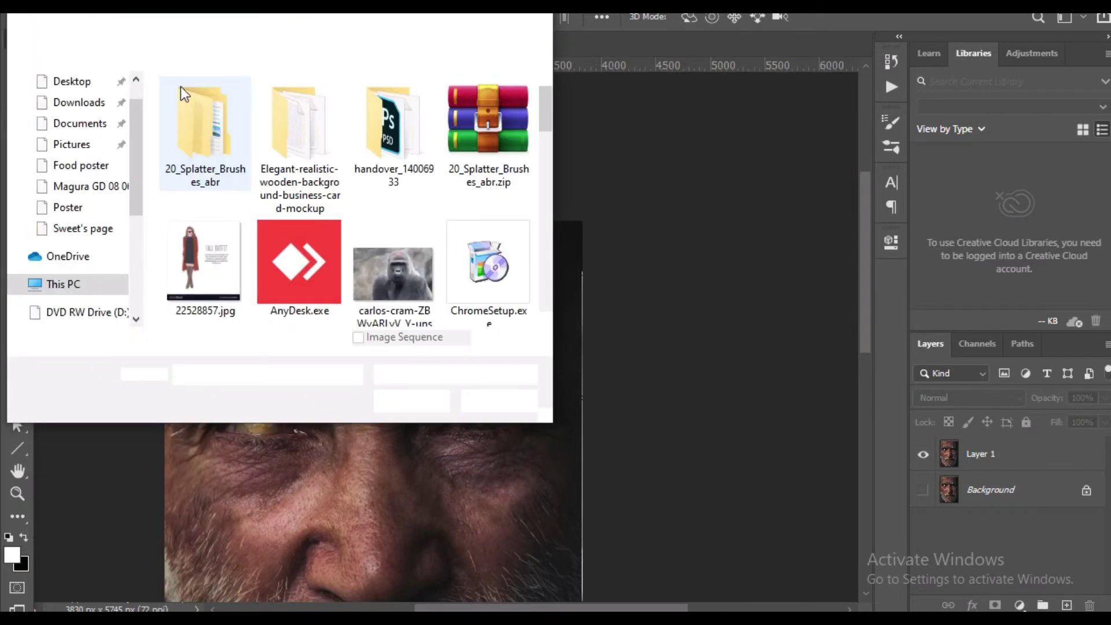
left_click(401, 296)
left_click(411, 401)
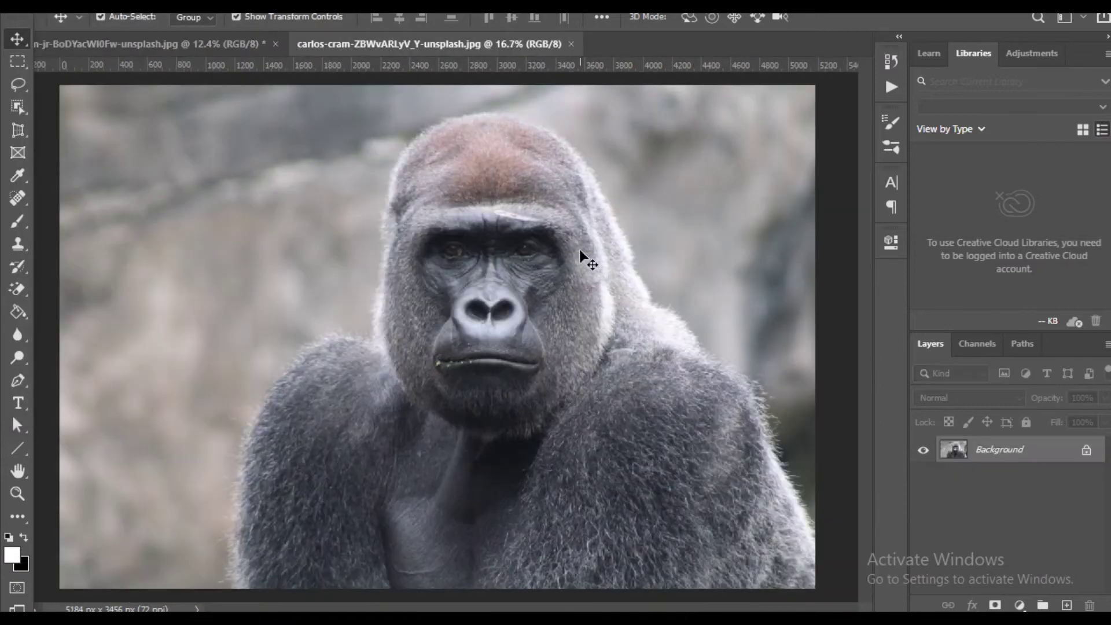
Copy the entire Layer 1 of the bearded man's portrait and paste it into the gorilla document.
left_click(198, 43)
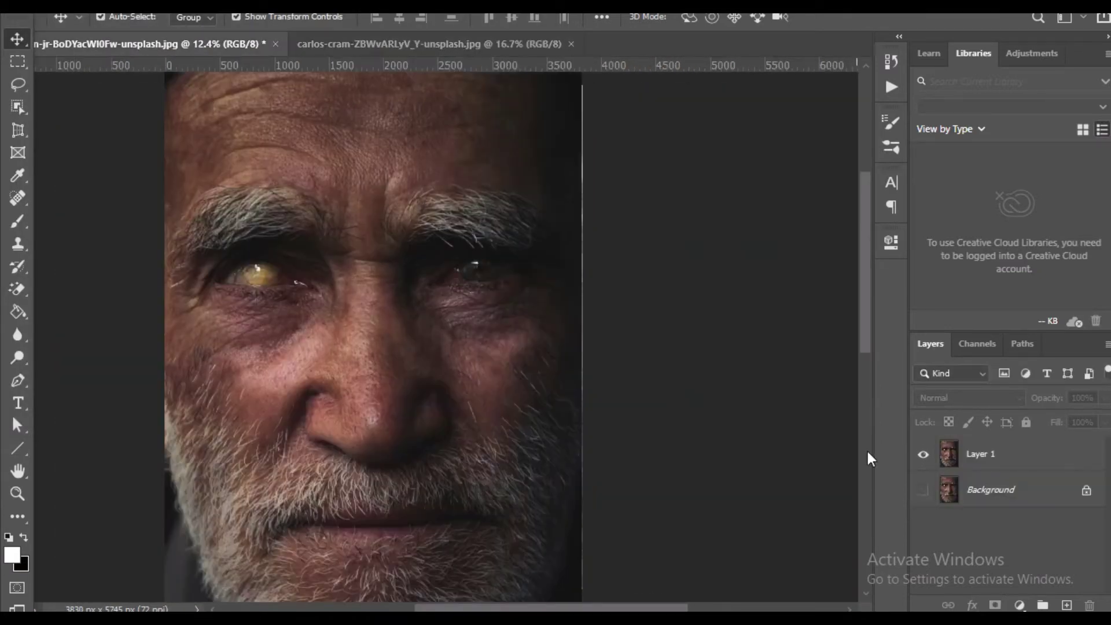
left_click(971, 492)
left_click(973, 459)
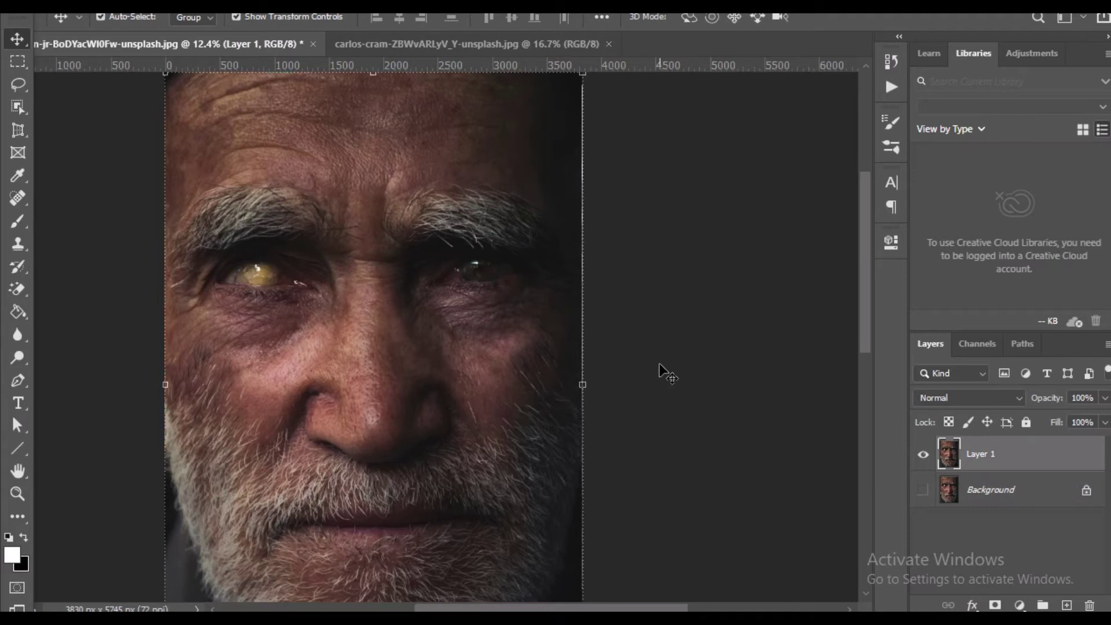
key("ctrl")
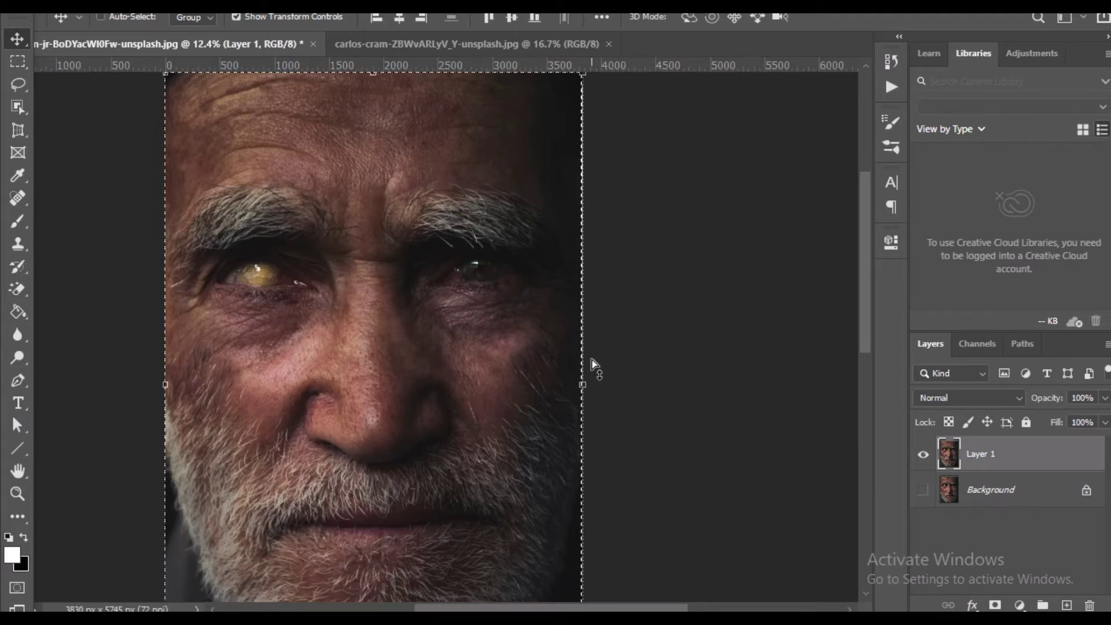
left_click(464, 43)
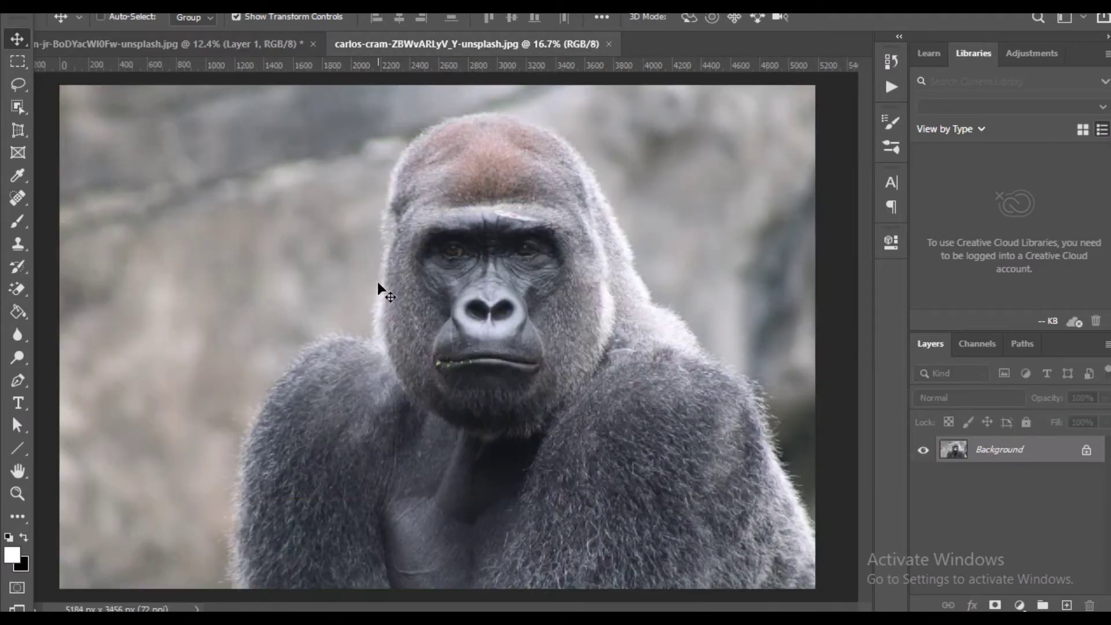
key("ctrl+v")
scroll(501, 279, "down", 1)
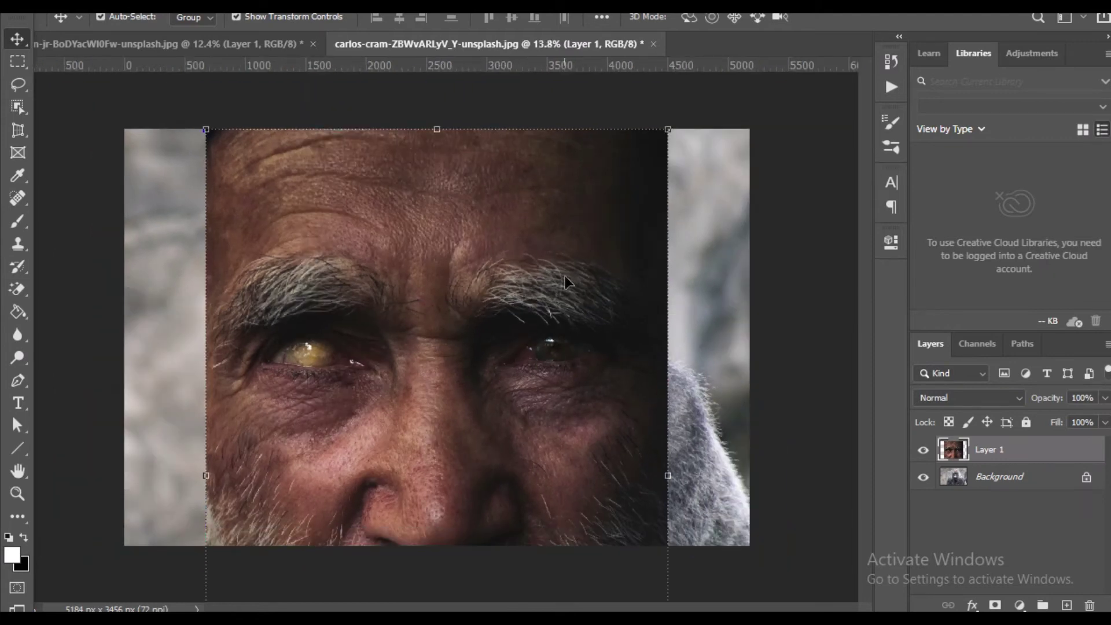
Convert the pasted portrait layer to a smart object and scale it to about 33.5% over the gorilla's face.
right_click(972, 463)
left_click(866, 223)
left_click_drag(668, 128, 588, 372)
left_click_drag(481, 468, 551, 334)
left_click_drag(604, 199, 591, 228)
left_click_drag(508, 258, 488, 238)
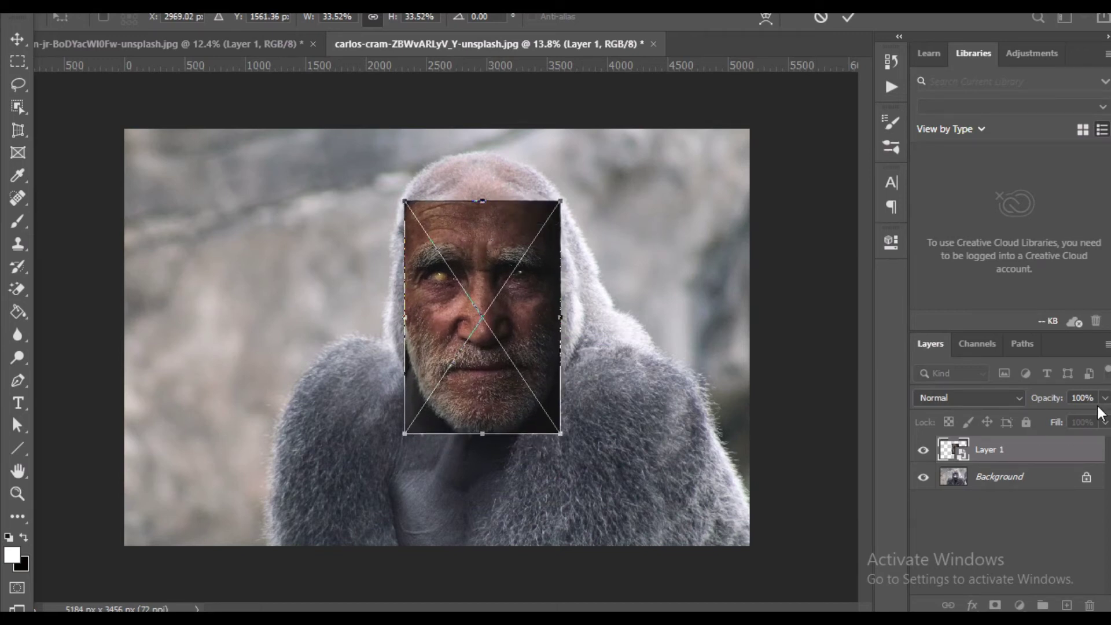
Lower the opacity of the portrait layer to 62% so the gorilla's face shows through.
left_click(1056, 418)
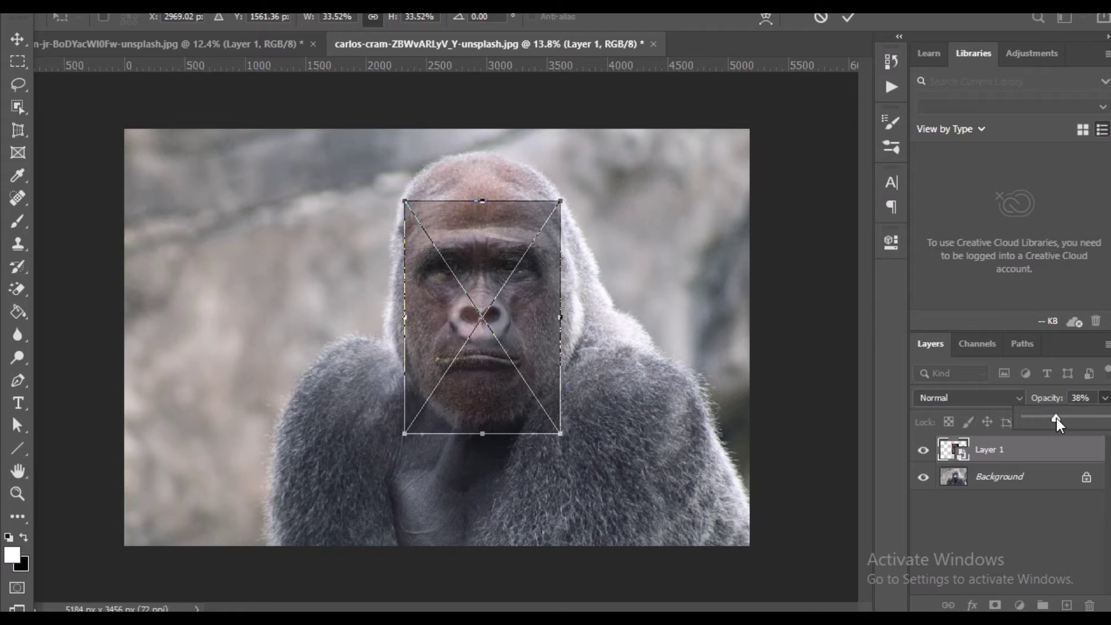
left_click_drag(1060, 418, 1067, 418)
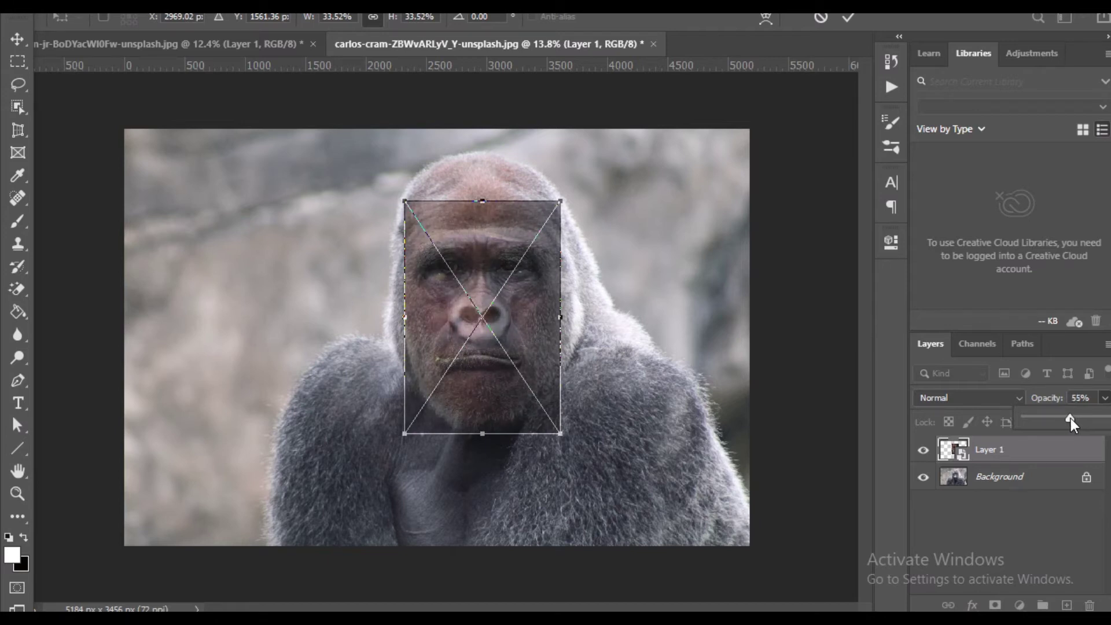
left_click_drag(1071, 418, 1076, 419)
Nudge the portrait layer to about X 3005 px, Y 1474 px to align its eyes with the gorilla's, and commit the transform.
key("Up")
key("Up")
key("Up")
key("Up")
key("Up")
key("Up")
key("Up")
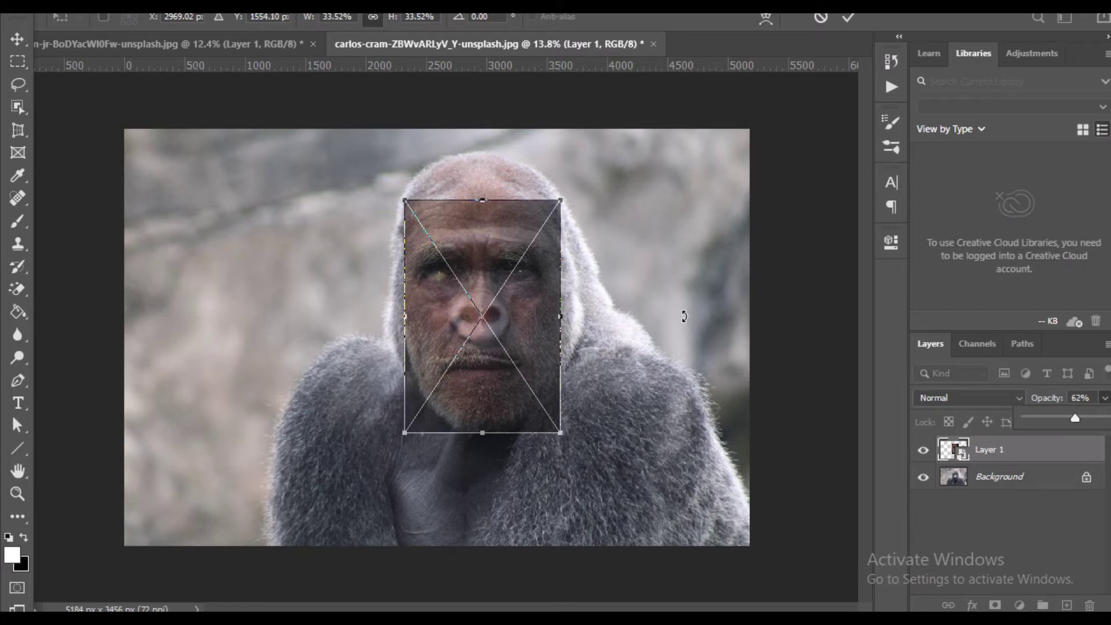
key("Right")
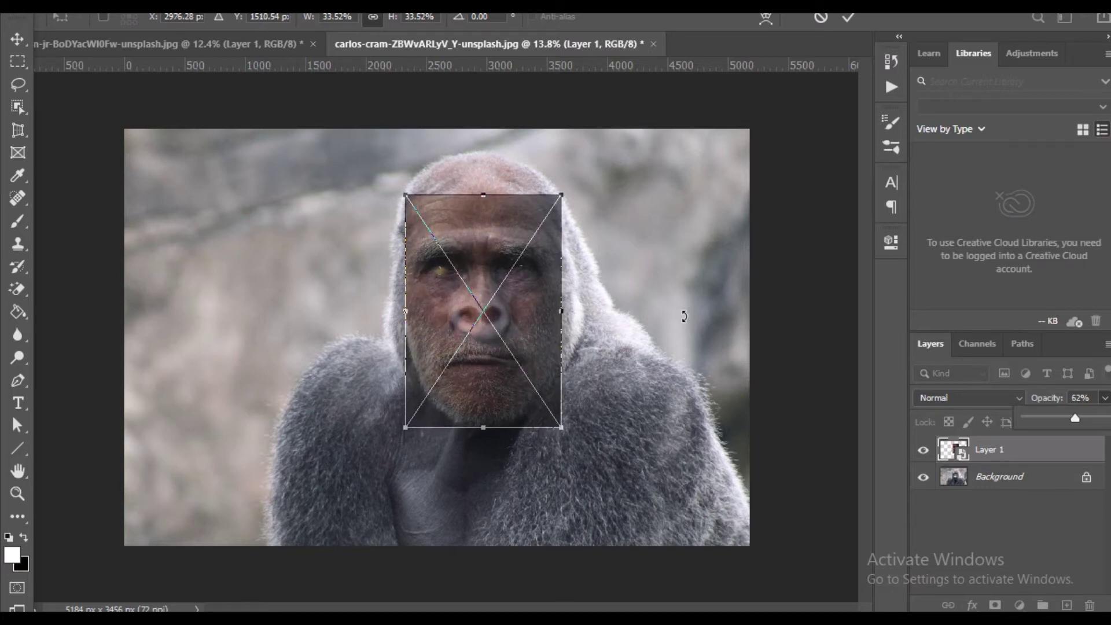
key("Right")
key("Right")
key("Right")
key("Right")
key("Right")
key("Right")
key("Right")
key("Up")
key("Up")
key("Up")
key("Up")
key("Up")
key("Left")
key("Left")
key("Left")
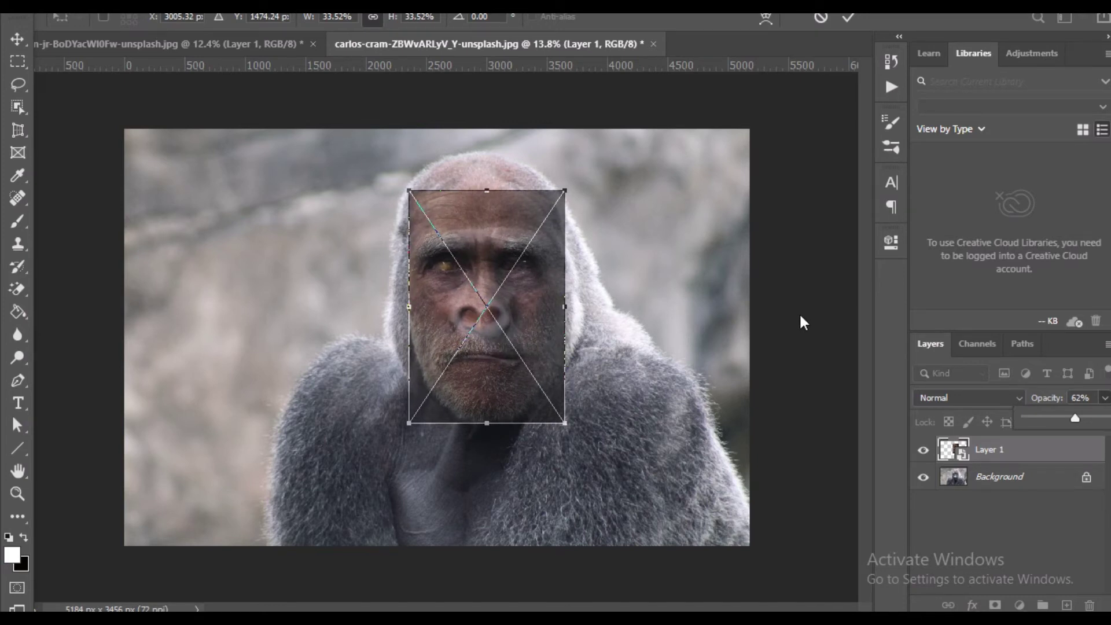
key("Return")
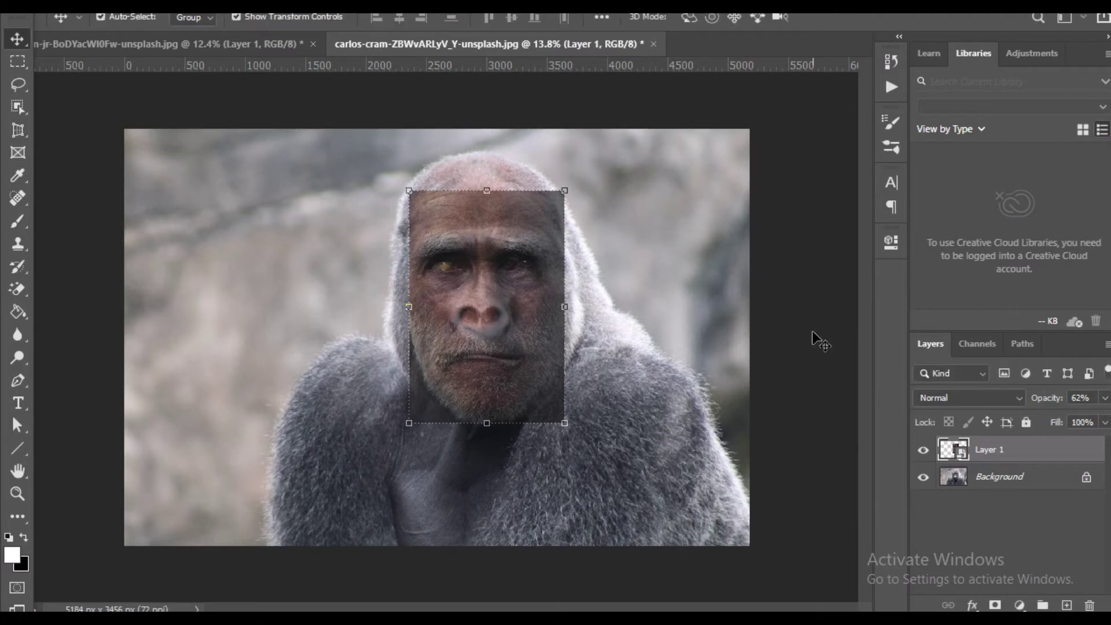
Restore the portrait layer's opacity to 100% and add a layer mask to it.
left_click(1103, 398)
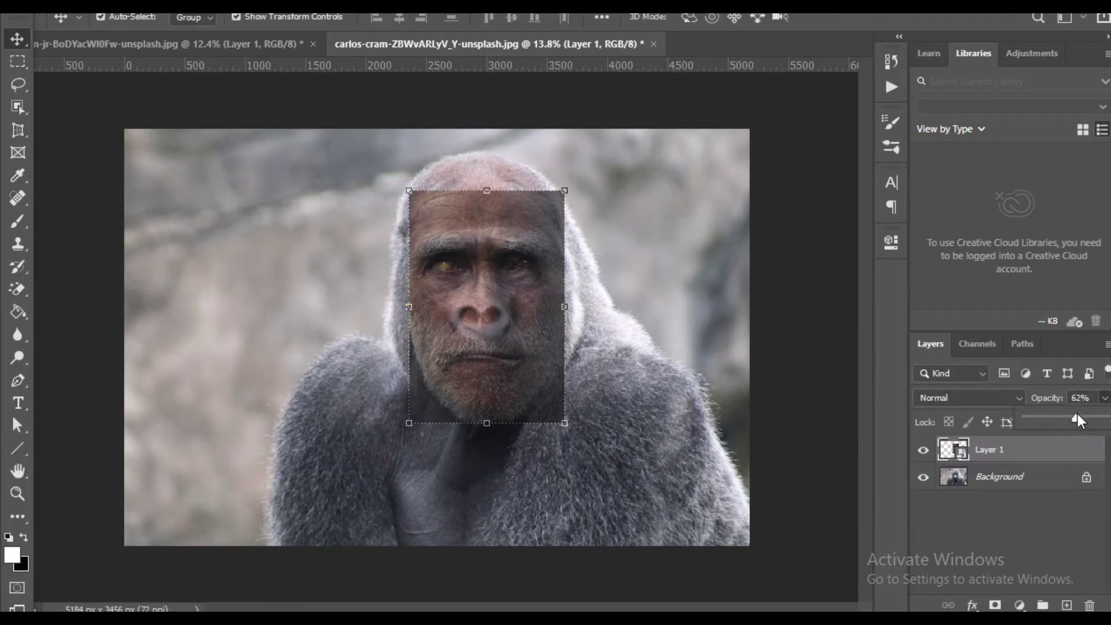
left_click_drag(1077, 419, 1106, 419)
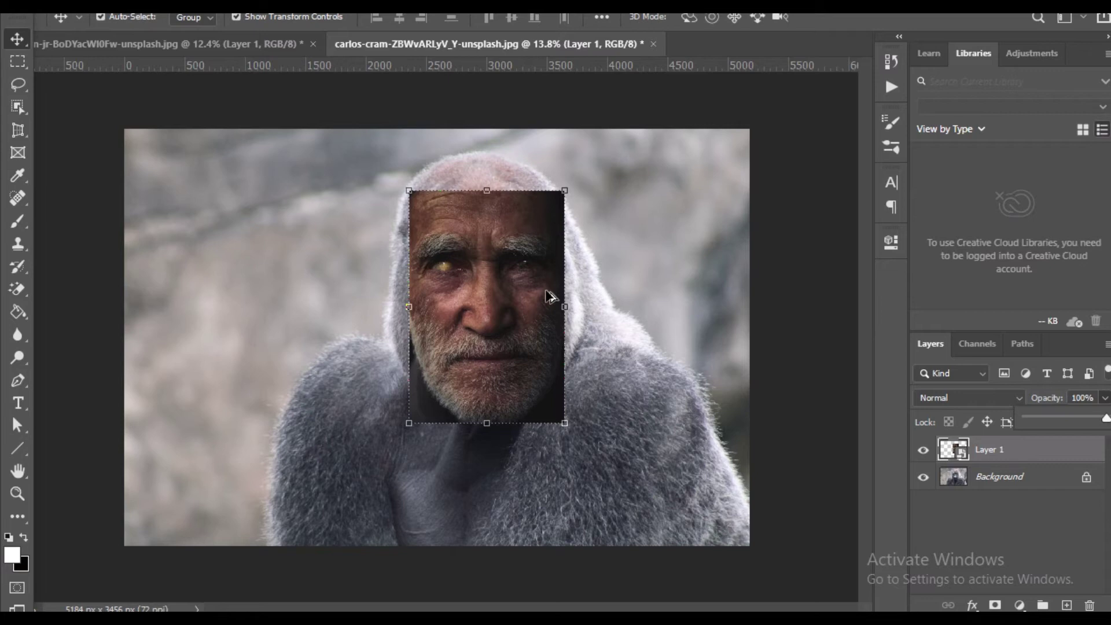
scroll(546, 293, "up", 5)
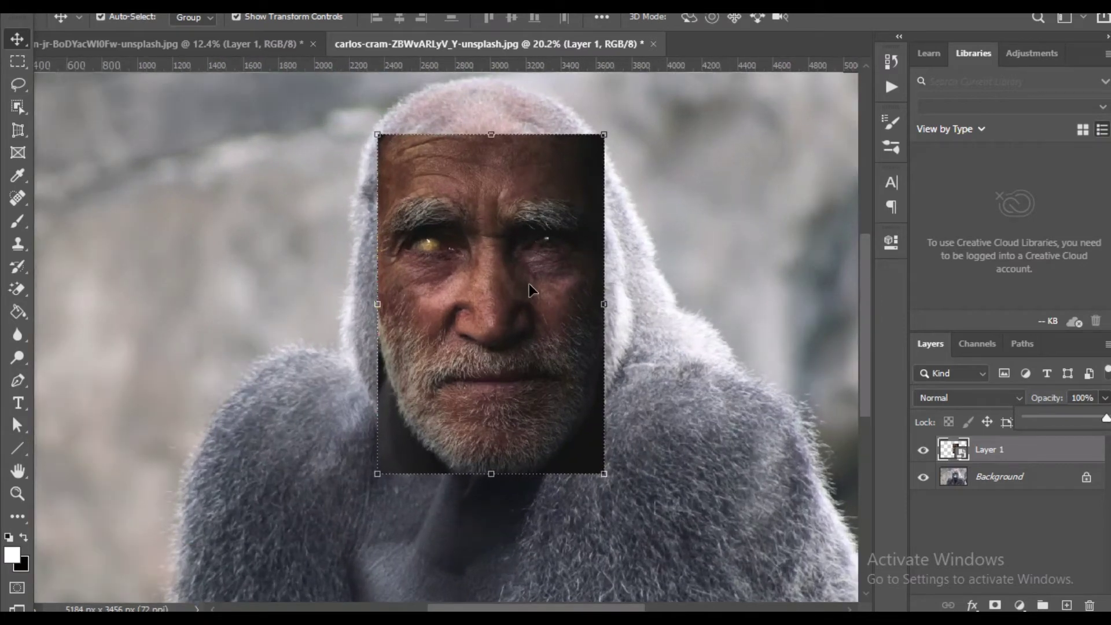
scroll(529, 283, "up", 3)
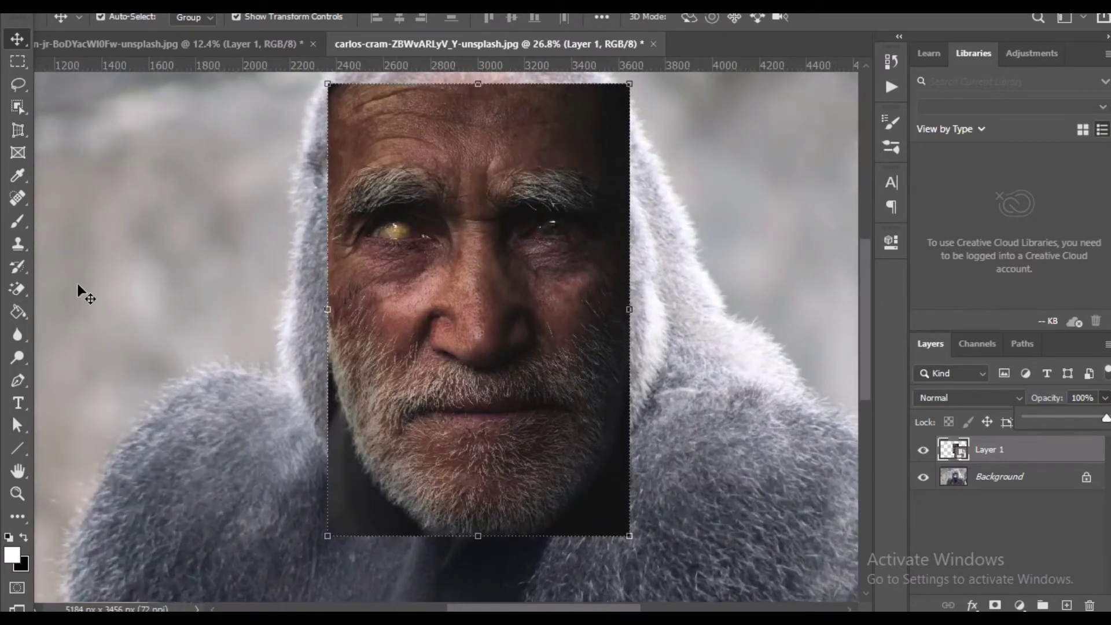
left_click(995, 605)
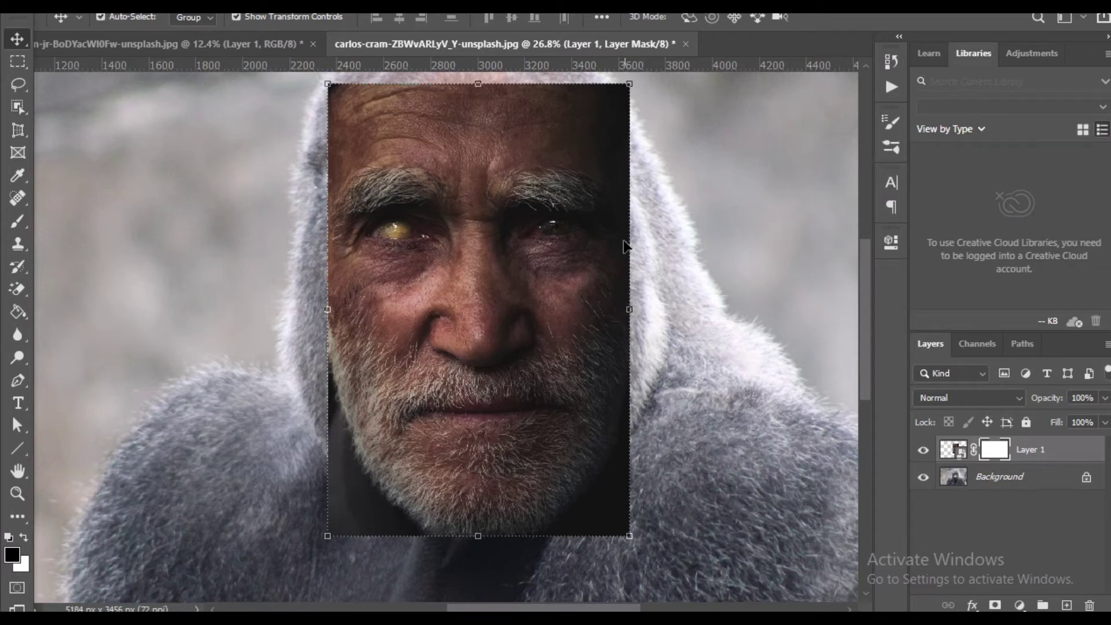
scroll(639, 233, "up", 3)
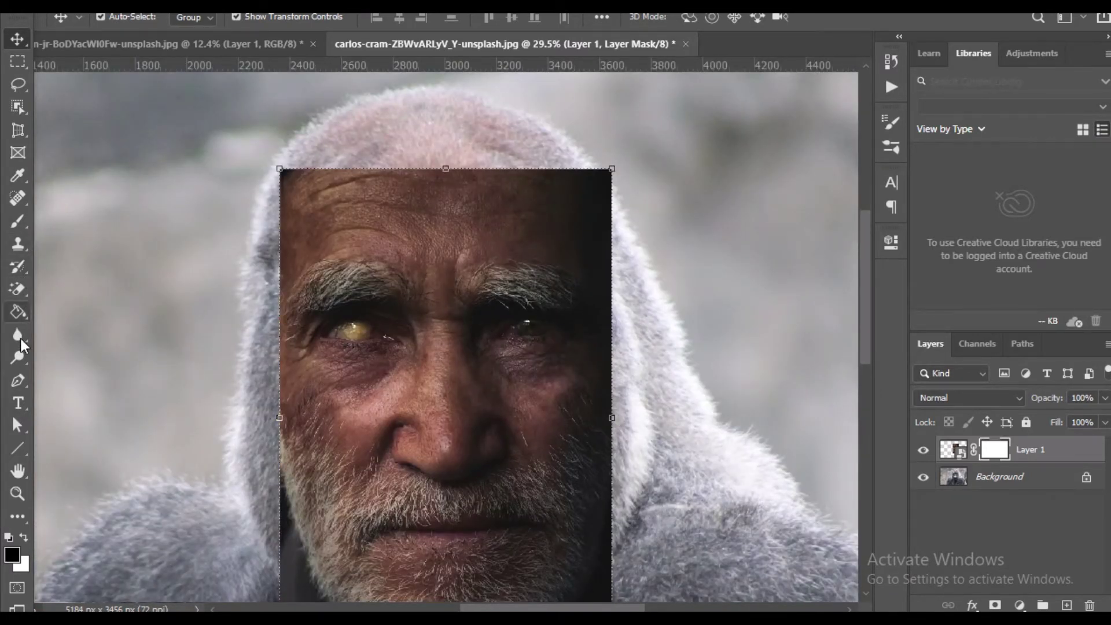
With a black 400 px brush at 100% opacity and flow, mask out the top of the portrait's forehead in a curve.
left_click(23, 223)
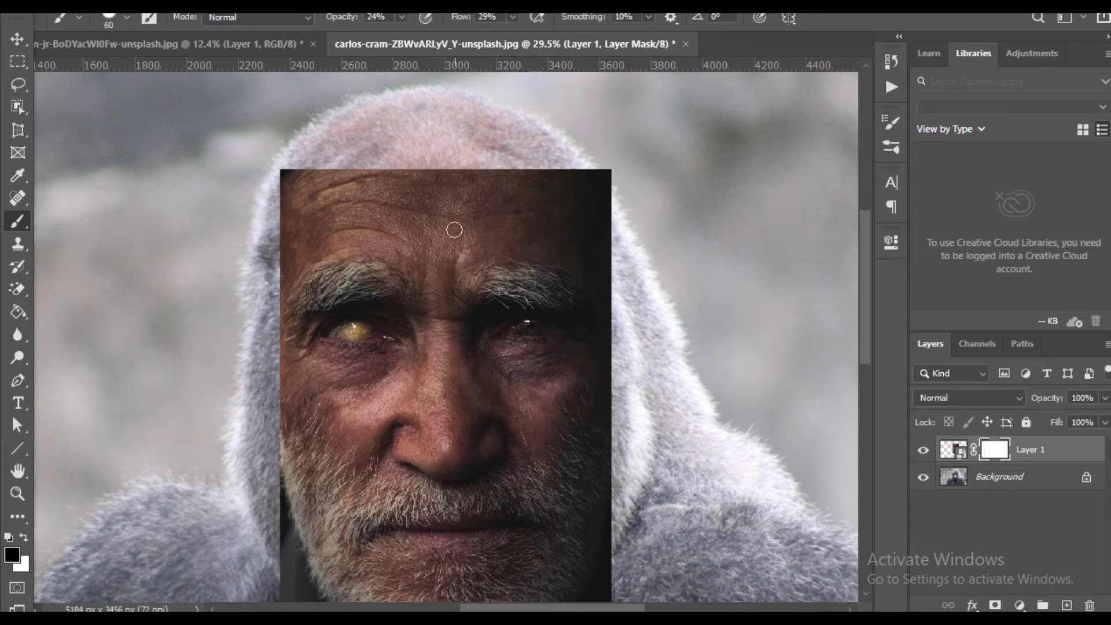
key("bracketright")
left_click(401, 17)
mouse_move(289, 191)
left_mouse_down()
mouse_move(367, 149)
mouse_move(483, 148)
mouse_move(638, 181)
mouse_move(550, 154)
mouse_move(669, 238)
mouse_move(575, 168)
mouse_move(415, 149)
mouse_move(313, 183)
left_mouse_up()
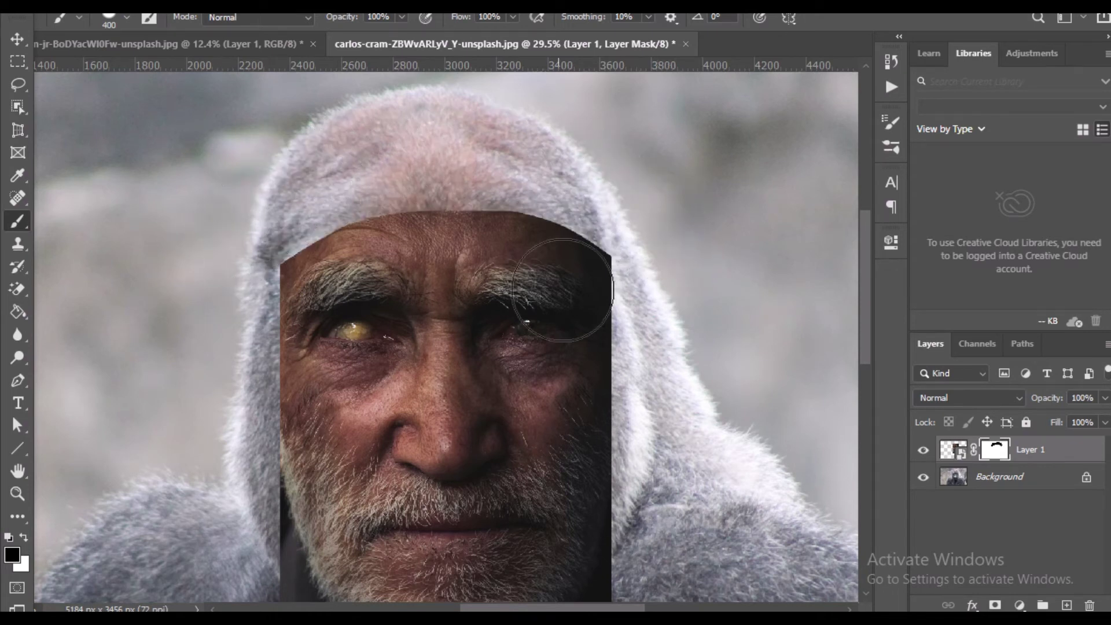
Mask out the dark portrait background around both sides of the bearded jaw.
left_click_drag(631, 414, 576, 261)
left_click_drag(568, 442, 563, 402)
mouse_move(592, 413)
left_mouse_down()
mouse_move(581, 441)
mouse_move(556, 453)
mouse_move(548, 442)
mouse_move(503, 509)
left_mouse_up()
mouse_move(150, 329)
left_mouse_down()
mouse_move(206, 485)
mouse_move(159, 325)
mouse_move(200, 417)
mouse_move(165, 320)
mouse_move(206, 427)
mouse_move(279, 516)
mouse_move(195, 420)
left_mouse_up()
left_click_drag(610, 327, 598, 413)
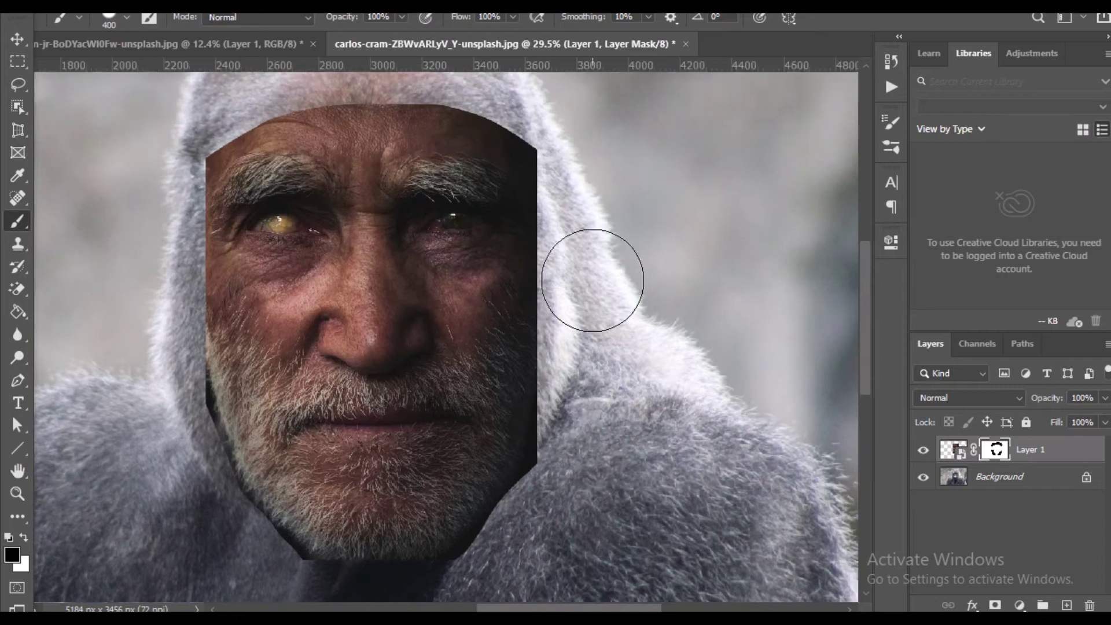
Paint black on the mask along the portrait's straight side edges to trim them to the face outline.
mouse_move(575, 134)
left_mouse_down()
mouse_move(582, 155)
mouse_move(562, 119)
mouse_move(590, 226)
mouse_move(586, 303)
mouse_move(578, 205)
mouse_move(569, 487)
left_mouse_up()
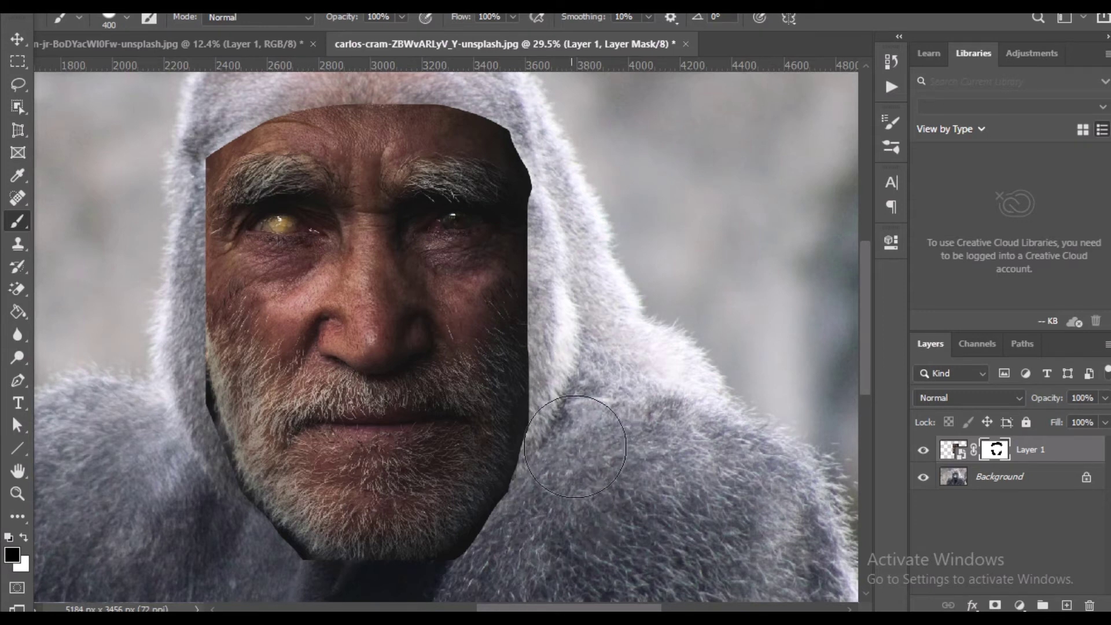
left_click_drag(236, 234, 326, 225)
mouse_move(235, 166)
left_mouse_down()
mouse_move(250, 147)
mouse_move(248, 218)
mouse_move(248, 152)
mouse_move(273, 103)
mouse_move(240, 196)
left_mouse_up()
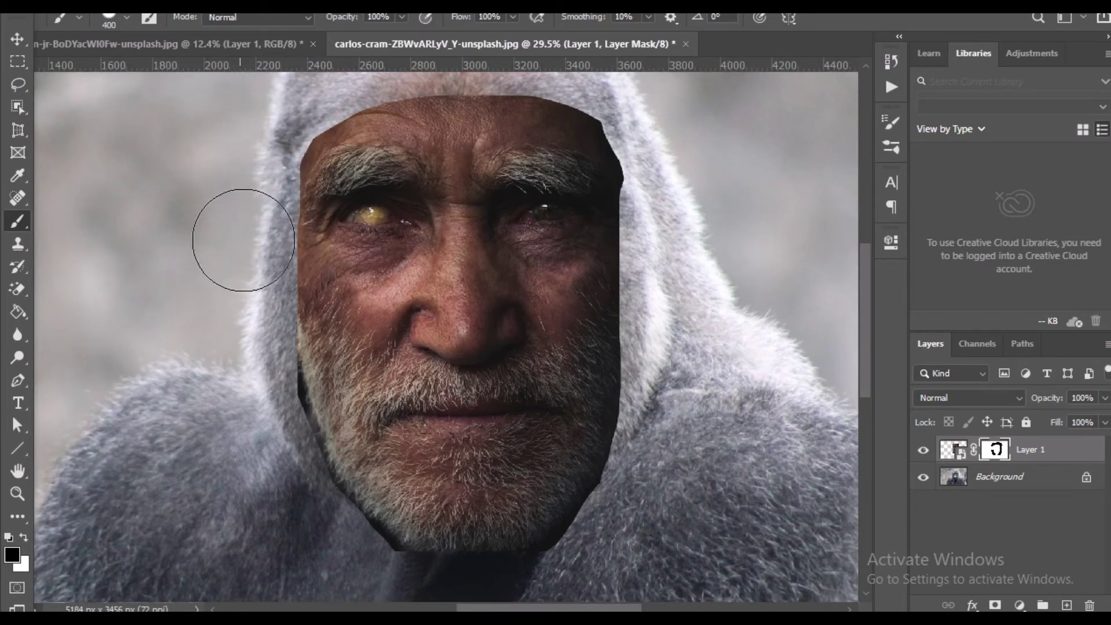
left_click_drag(252, 377, 283, 476)
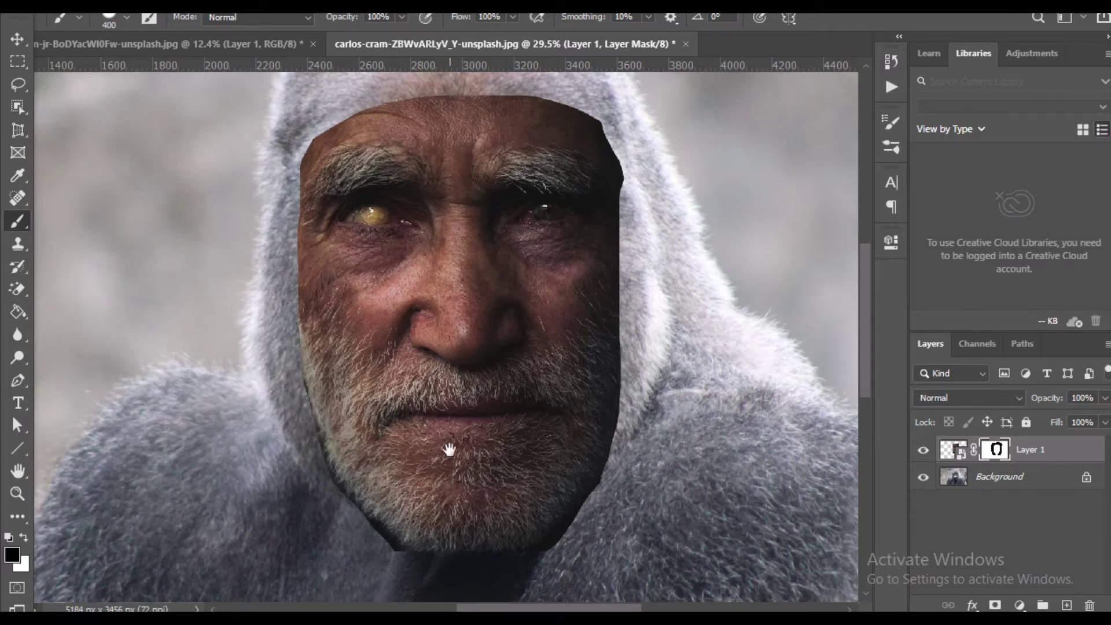
Inspect the masked chin and forehead edges and reduce the brush size to 175 px.
scroll(434, 428, "down", 5)
scroll(372, 397, "up", 3)
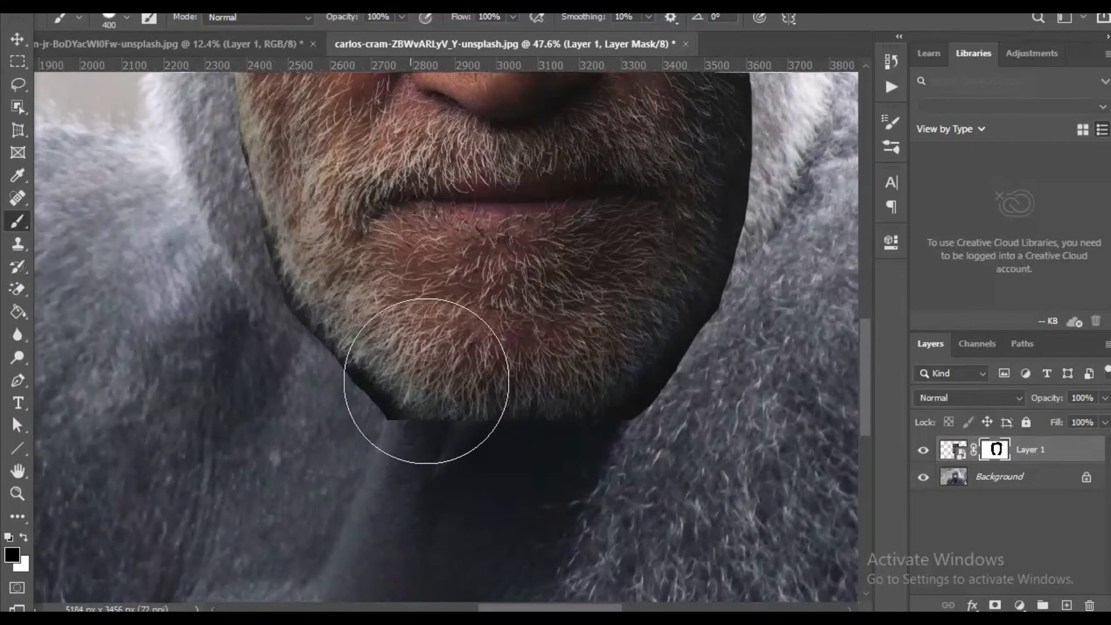
scroll(463, 335, "down", 1)
left_click_drag(540, 243, 487, 411)
left_click_drag(505, 253, 465, 375)
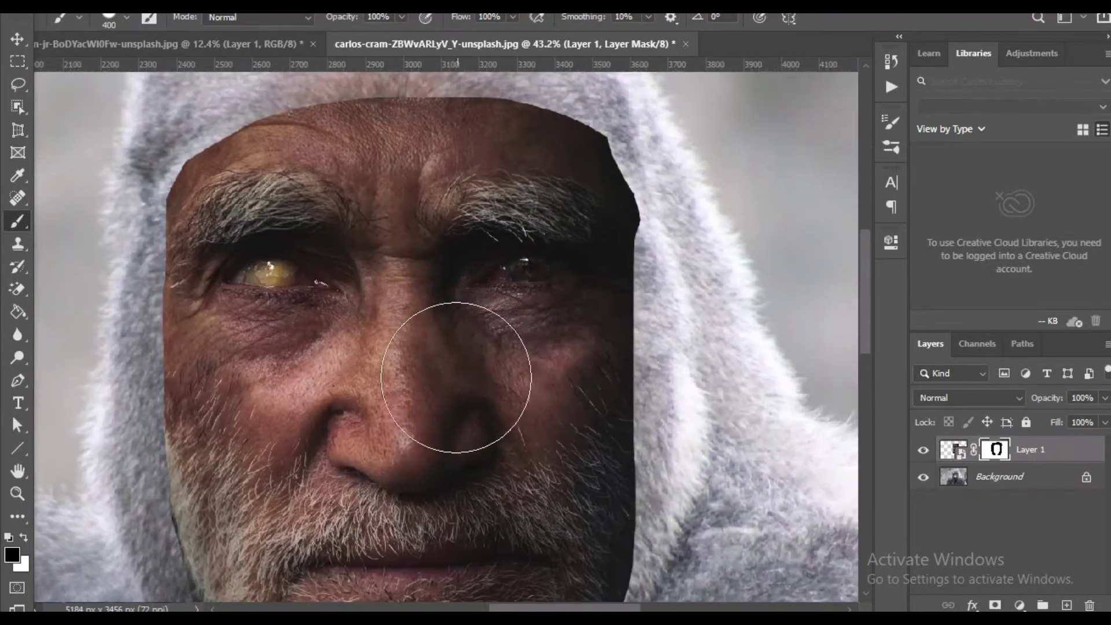
key("bracketleft")
key("bracketleft")
key("bracketleft")
key("bracketleft")
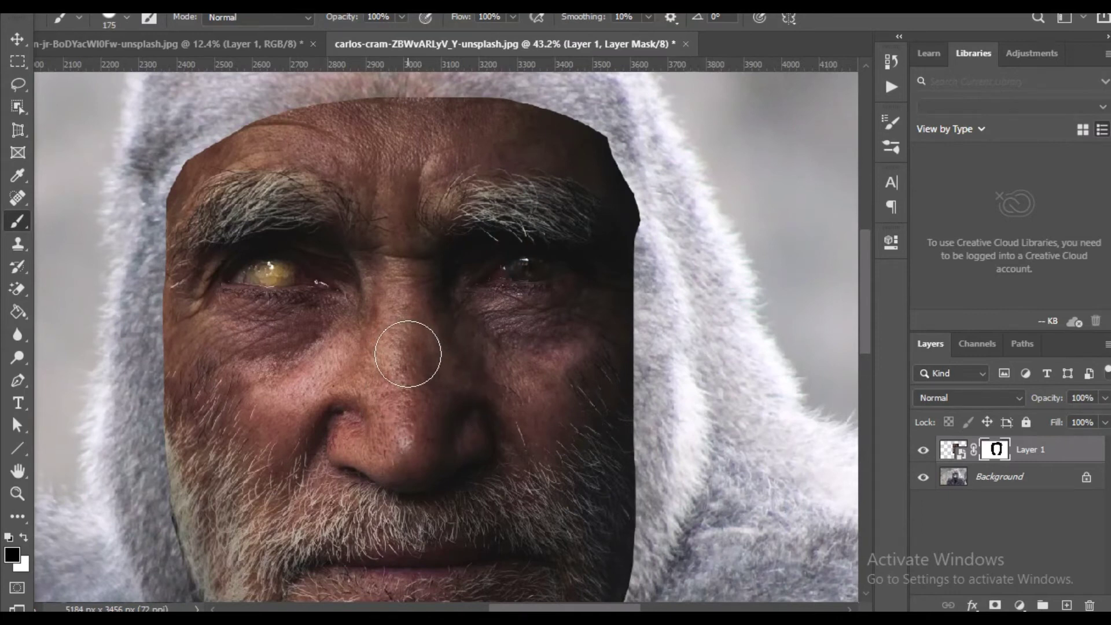
left_click_drag(392, 248, 389, 399)
scroll(380, 376, "up", 1)
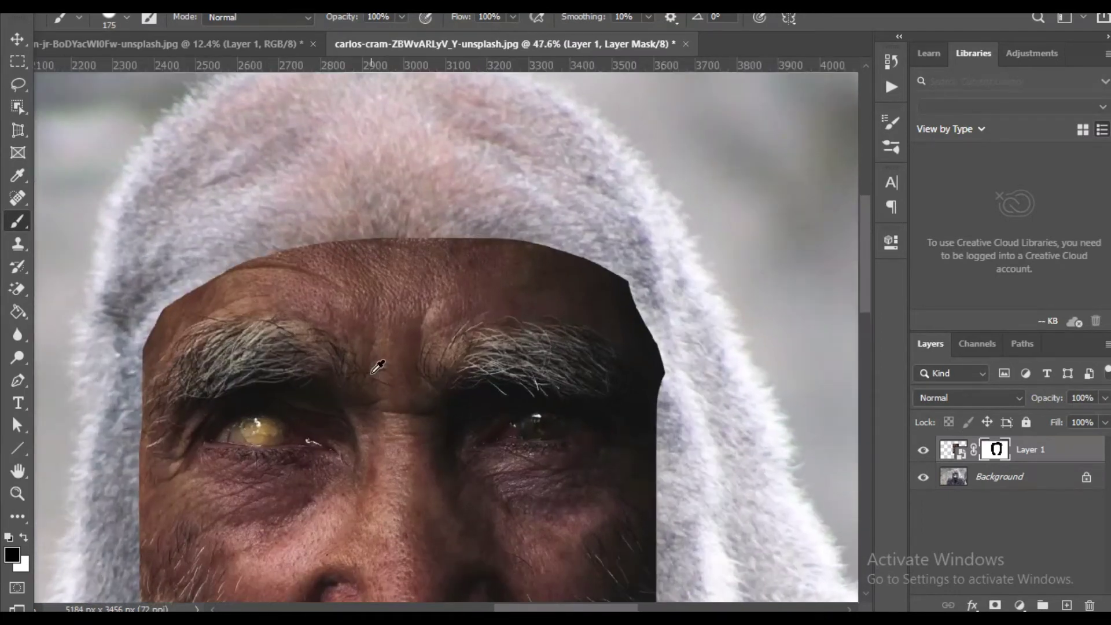
scroll(387, 371, "up", 1)
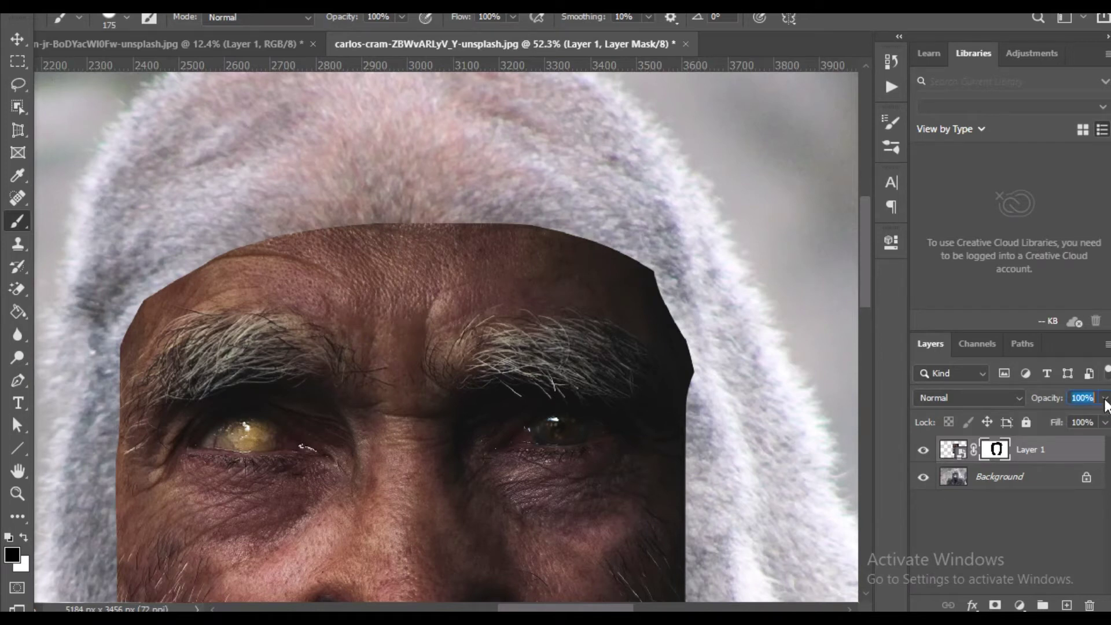
Lower the portrait layer's fill to compare it with the gorilla's face underneath, and restore it to 100%.
left_click(1105, 422)
left_click_drag(1093, 440, 1045, 439)
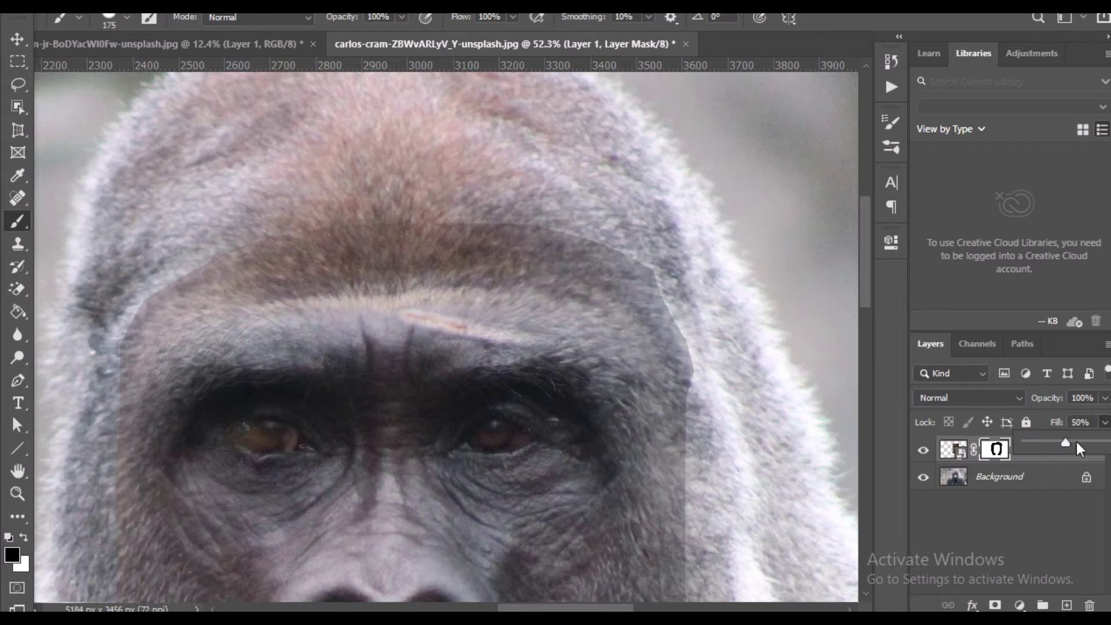
left_click_drag(1076, 442, 1107, 444)
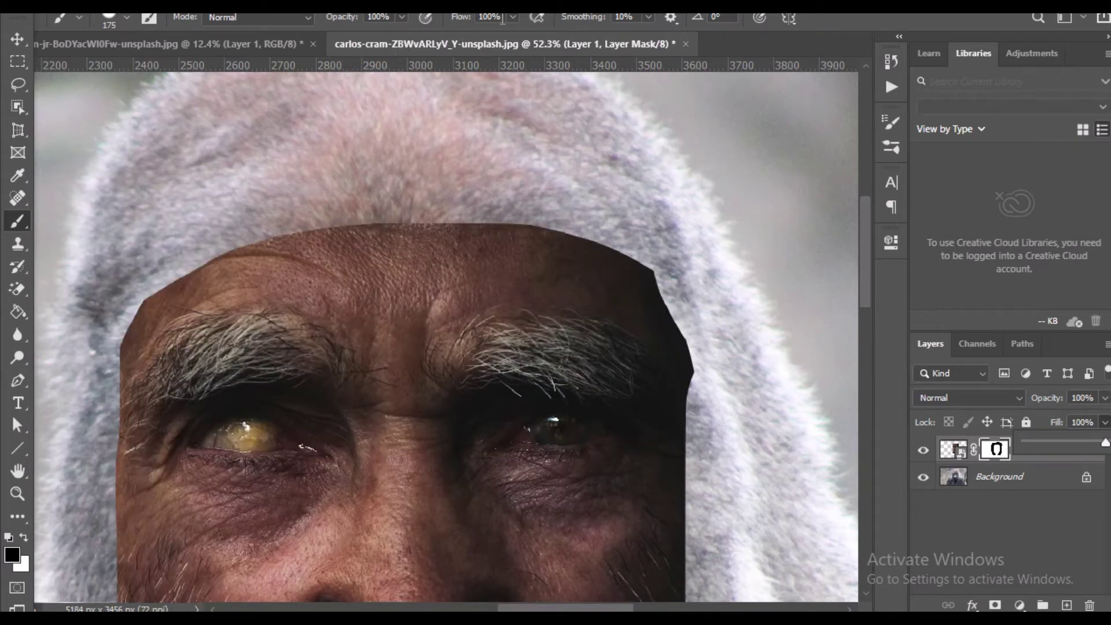
Set the brush to 37% flow and 34% opacity and gradually mask out the forehead above the eyebrows.
left_click(512, 17)
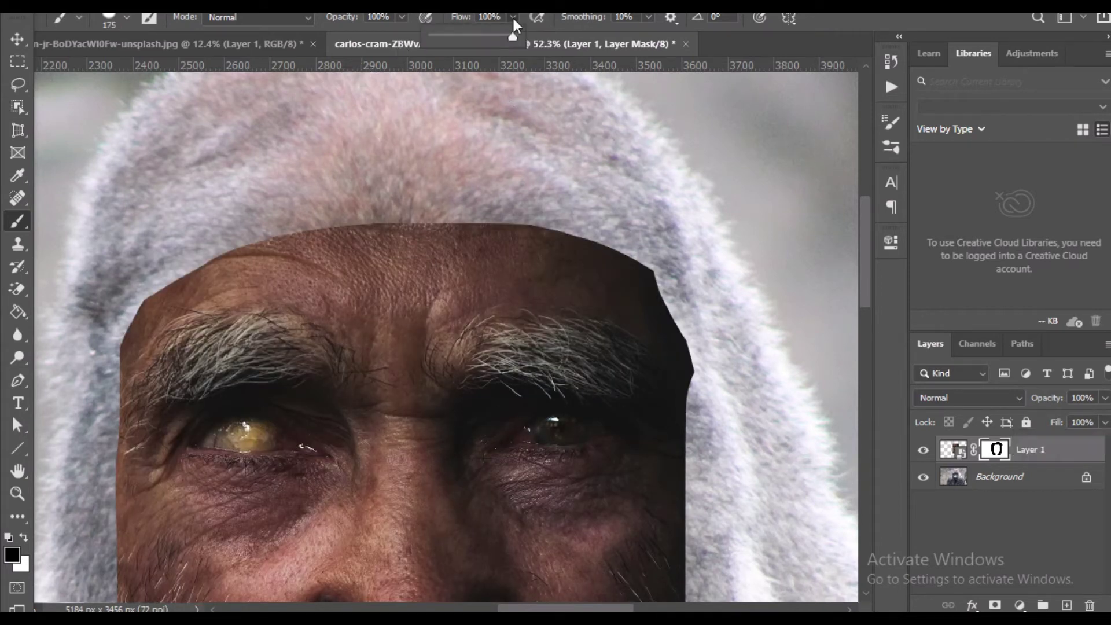
left_click(463, 38)
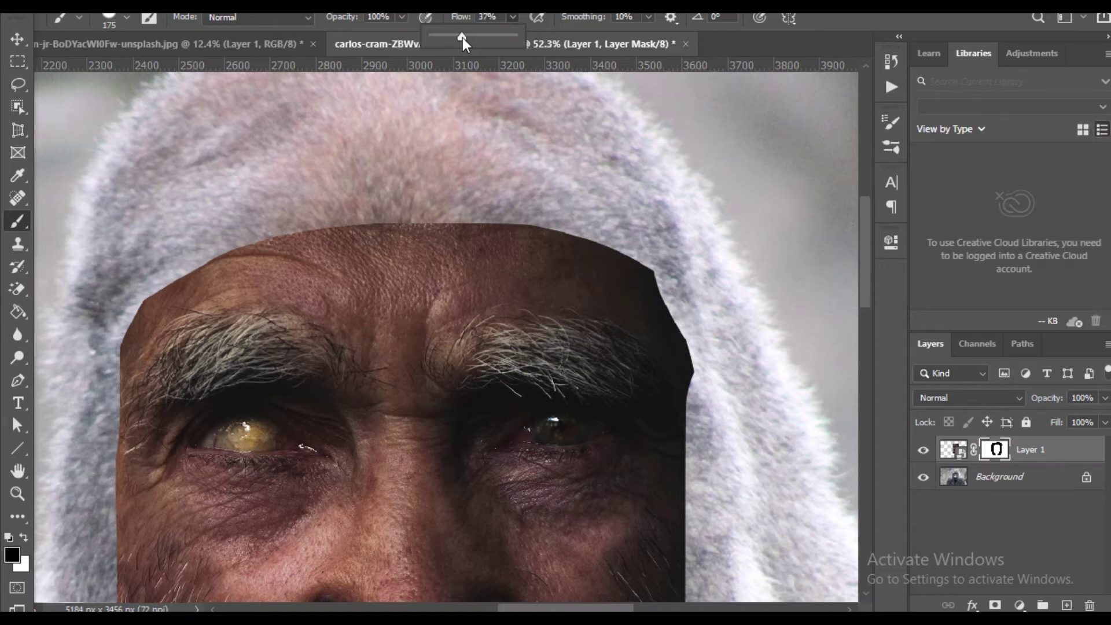
left_click(403, 18)
mouse_move(282, 228)
left_mouse_down()
mouse_move(560, 251)
mouse_move(430, 246)
mouse_move(525, 248)
mouse_move(689, 285)
left_mouse_up()
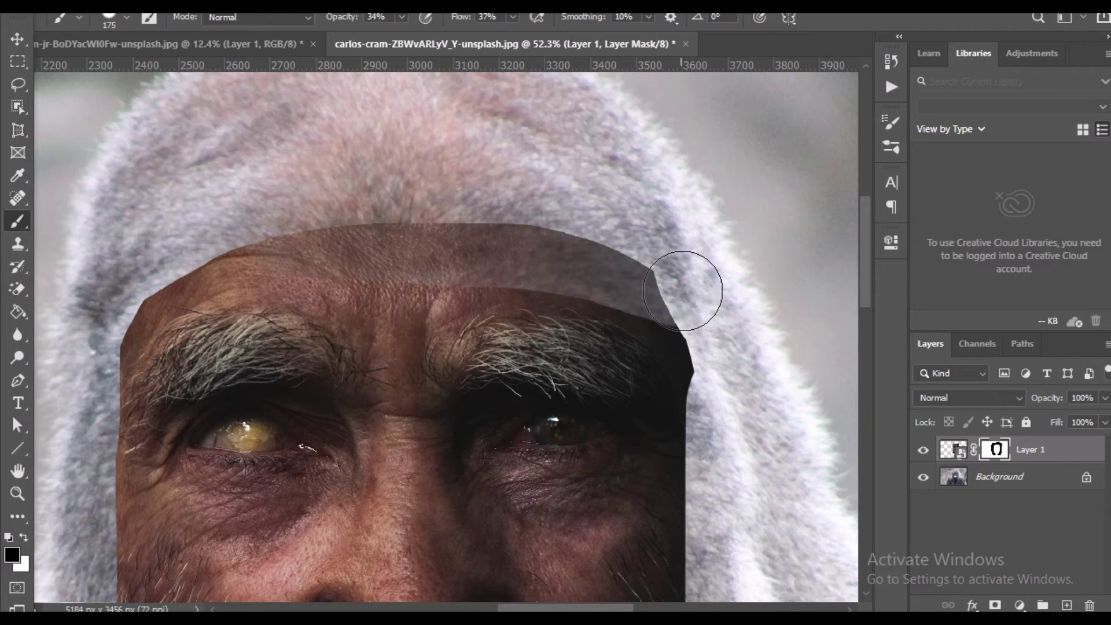
mouse_move(258, 233)
left_mouse_down()
mouse_move(333, 222)
mouse_move(254, 240)
mouse_move(545, 226)
mouse_move(334, 226)
mouse_move(609, 250)
mouse_move(701, 265)
mouse_move(699, 277)
mouse_move(427, 240)
mouse_move(180, 246)
mouse_move(470, 228)
mouse_move(639, 232)
mouse_move(658, 265)
mouse_move(576, 236)
mouse_move(301, 216)
mouse_move(255, 224)
mouse_move(137, 289)
mouse_move(292, 223)
mouse_move(112, 305)
mouse_move(128, 281)
mouse_move(80, 353)
mouse_move(182, 240)
mouse_move(104, 303)
mouse_move(247, 210)
mouse_move(79, 312)
mouse_move(497, 145)
left_mouse_up()
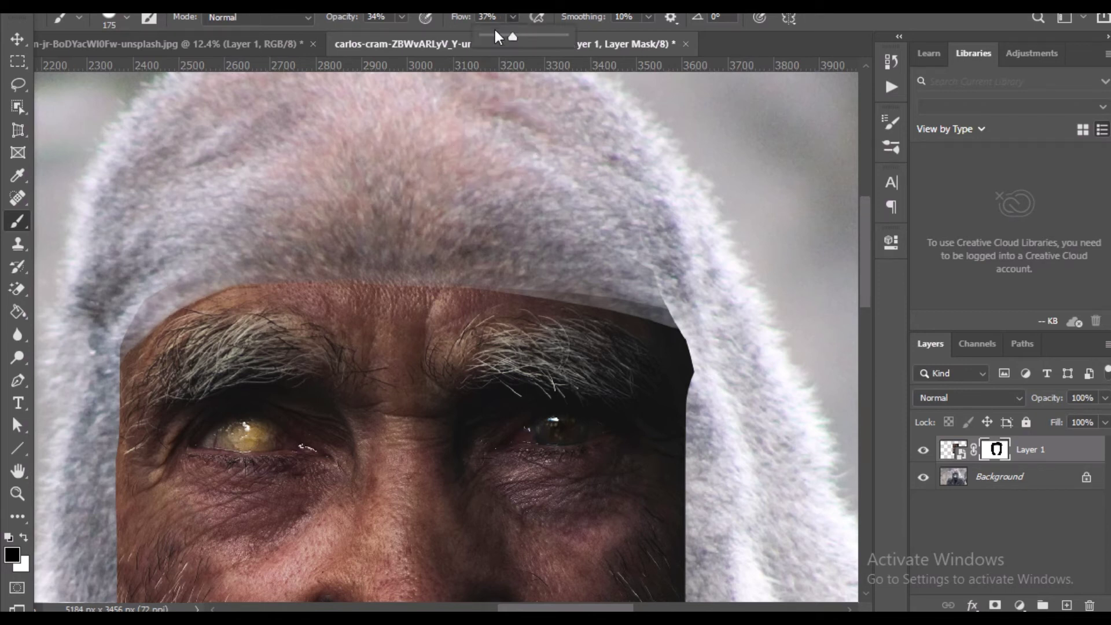
Set the mask brush to 5% flow, 100% opacity and 125 px size.
left_click(487, 38)
left_click(401, 18)
left_click_drag(401, 37, 477, 40)
scroll(379, 310, "up", 3)
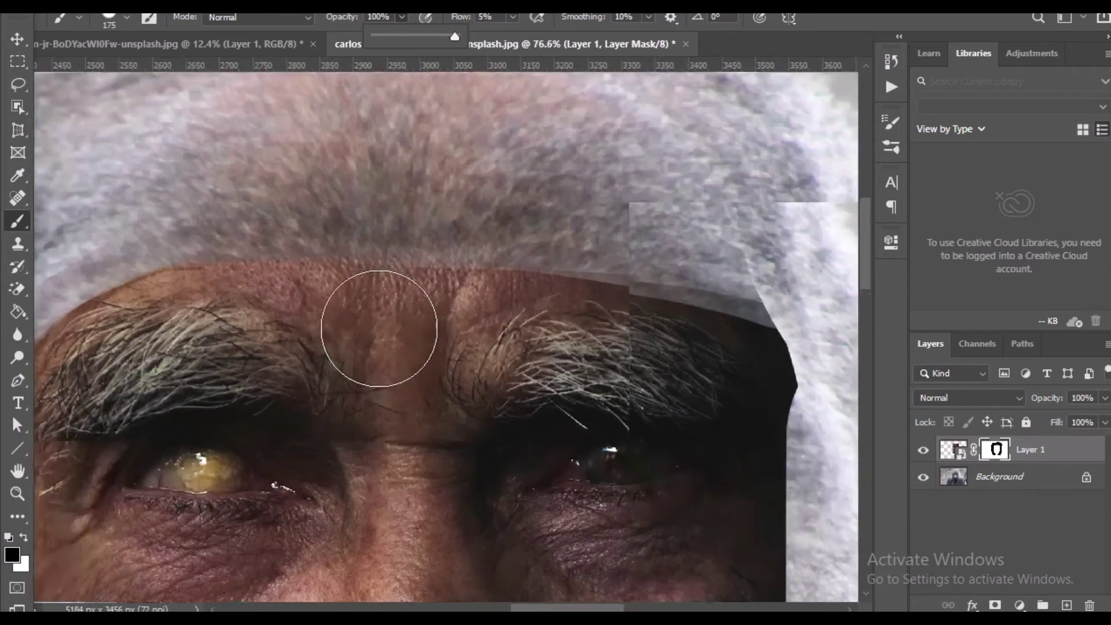
key("bracketleft")
key("bracketleft")
mouse_move(404, 280)
left_mouse_down()
mouse_move(389, 268)
mouse_move(425, 284)
mouse_move(342, 287)
left_mouse_up()
key("ctrl+z")
key("ctrl+z")
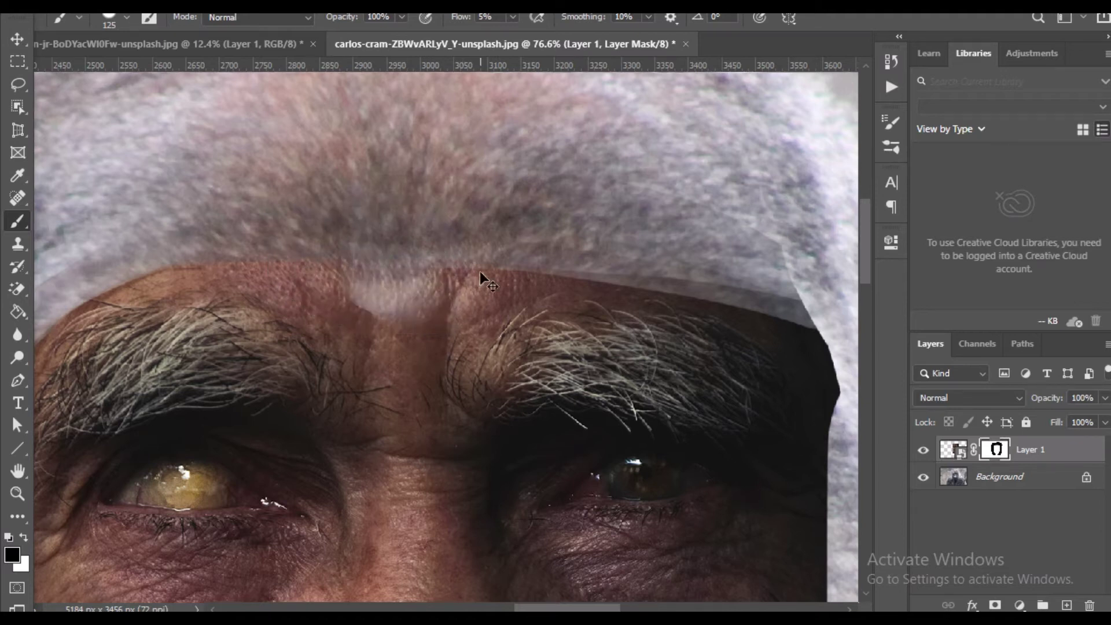
Lower the brush opacity to 18% and softly blend the central forehead edge and the temple beside the clouded eye into the fur.
left_click_drag(403, 19, 341, 33)
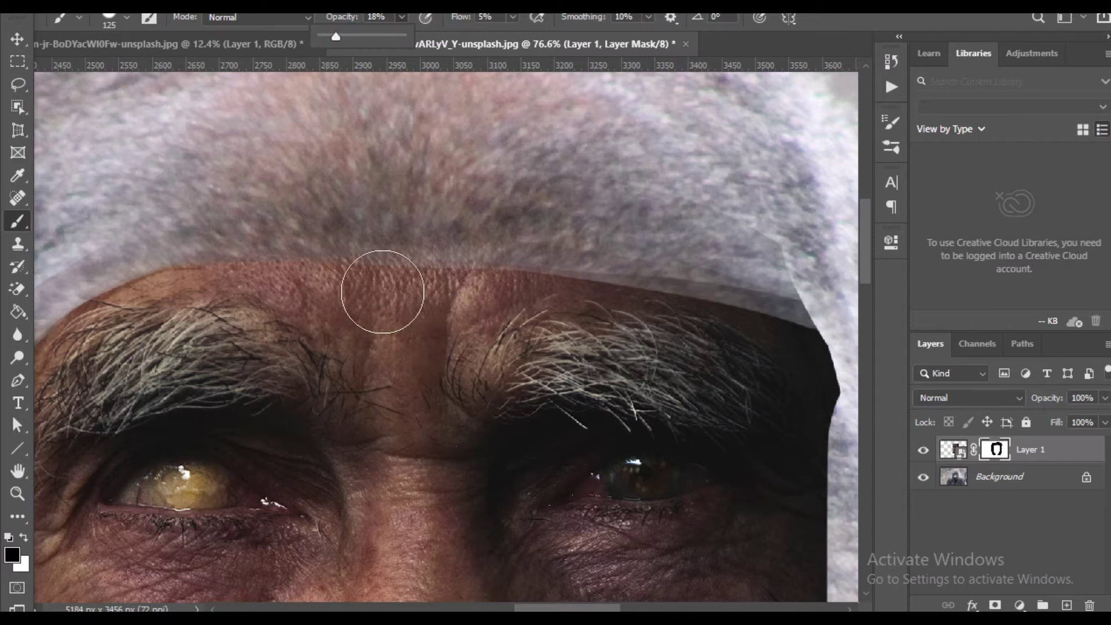
mouse_move(407, 248)
left_mouse_down()
mouse_move(481, 259)
mouse_move(239, 259)
mouse_move(427, 251)
left_mouse_up()
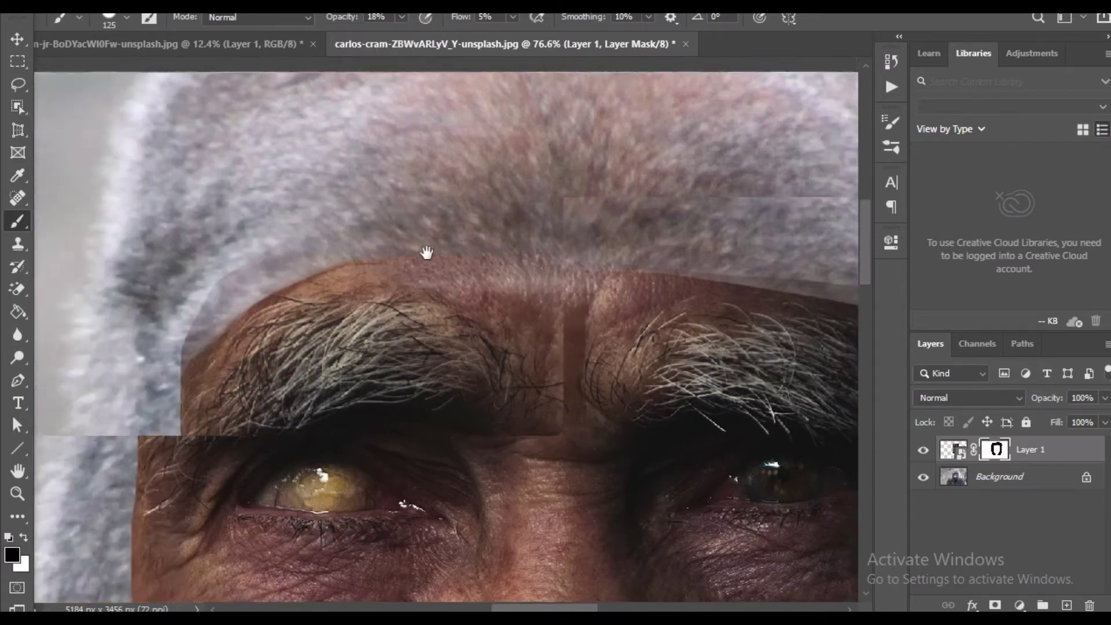
mouse_move(189, 345)
left_mouse_down()
mouse_move(256, 248)
mouse_move(202, 346)
mouse_move(184, 329)
mouse_move(176, 338)
mouse_move(246, 251)
mouse_move(148, 401)
mouse_move(262, 235)
mouse_move(160, 352)
mouse_move(300, 256)
mouse_move(198, 392)
mouse_move(247, 275)
mouse_move(159, 398)
mouse_move(211, 277)
mouse_move(163, 374)
left_mouse_up()
mouse_move(163, 374)
left_mouse_down()
mouse_move(176, 346)
mouse_move(146, 411)
mouse_move(185, 334)
left_mouse_up()
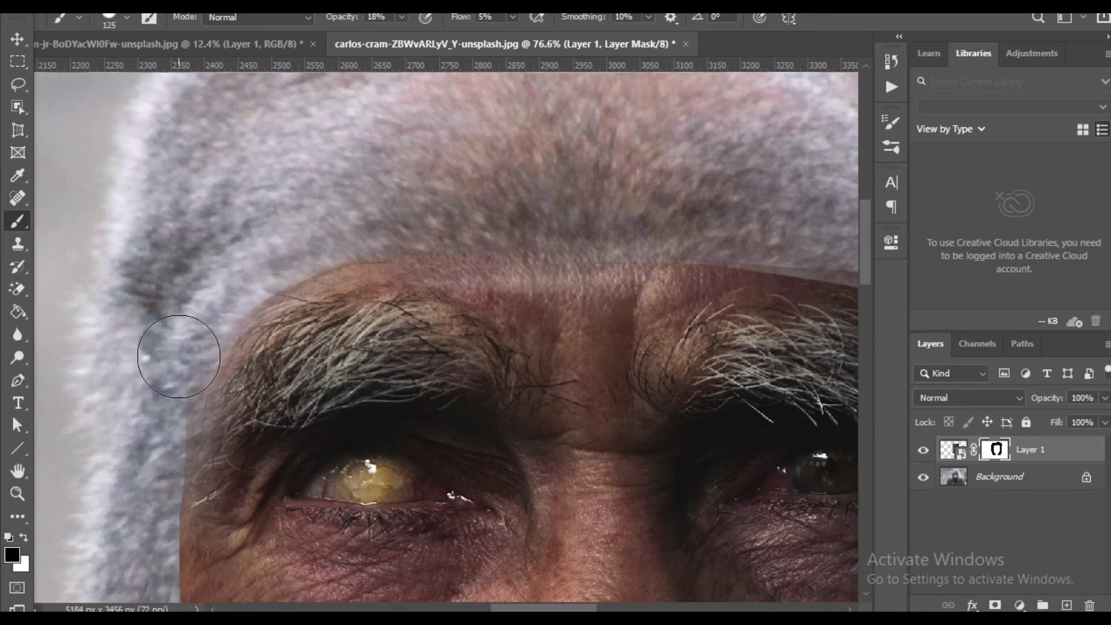
Use a 70 px brush at 100% opacity to fade the temple and forehead edge around the clouded eye's brow.
key("bracketleft")
key("bracketleft")
key("bracketleft")
key("bracketleft")
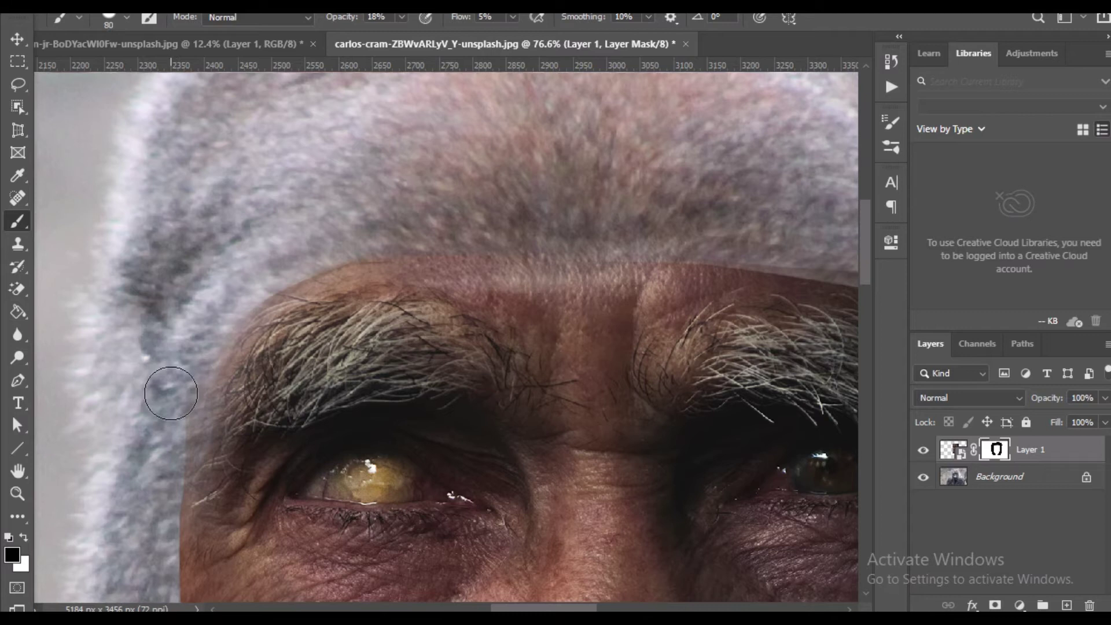
mouse_move(401, 16)
left_mouse_down()
mouse_move(412, 37)
mouse_move(426, 37)
left_mouse_up()
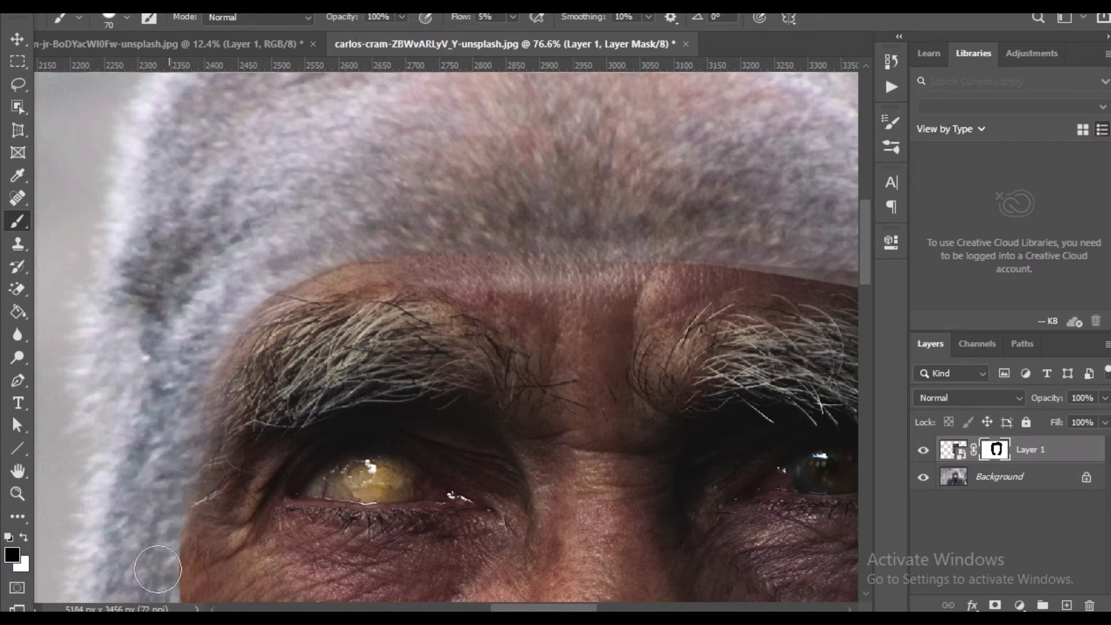
mouse_move(201, 351)
left_mouse_down()
mouse_move(263, 287)
mouse_move(429, 238)
left_mouse_up()
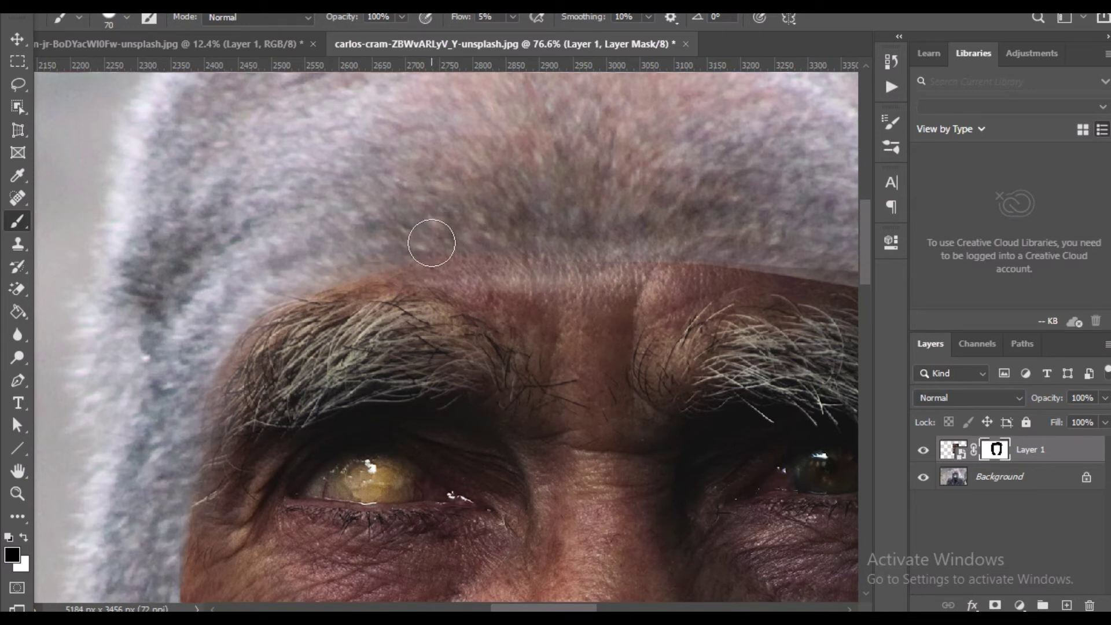
Lower the brush opacity to 22% and blend gorilla fur into the forehead and the area between the eyebrows.
left_click(338, 36)
left_click(411, 262)
left_click_drag(253, 275, 245, 292)
mouse_move(418, 294)
left_mouse_down()
mouse_move(391, 253)
mouse_move(329, 265)
left_mouse_up()
mouse_move(550, 279)
left_mouse_down()
mouse_move(555, 307)
mouse_move(471, 255)
mouse_move(478, 240)
left_mouse_up()
mouse_move(644, 270)
left_mouse_down()
mouse_move(562, 368)
mouse_move(582, 385)
mouse_move(511, 289)
mouse_move(562, 305)
mouse_move(623, 350)
mouse_move(555, 258)
mouse_move(600, 343)
mouse_move(574, 338)
mouse_move(546, 273)
mouse_move(659, 320)
mouse_move(623, 282)
mouse_move(660, 253)
mouse_move(672, 314)
left_mouse_up()
left_click_drag(584, 313, 349, 295)
mouse_move(409, 315)
left_mouse_down()
mouse_move(388, 341)
mouse_move(353, 310)
mouse_move(335, 333)
mouse_move(277, 241)
left_mouse_up()
mouse_move(352, 337)
left_mouse_down()
mouse_move(443, 237)
mouse_move(511, 222)
mouse_move(674, 246)
left_mouse_up()
mouse_move(546, 235)
left_mouse_down()
mouse_move(773, 345)
mouse_move(799, 393)
mouse_move(743, 279)
mouse_move(803, 390)
mouse_move(774, 287)
mouse_move(794, 351)
mouse_move(761, 294)
left_mouse_up()
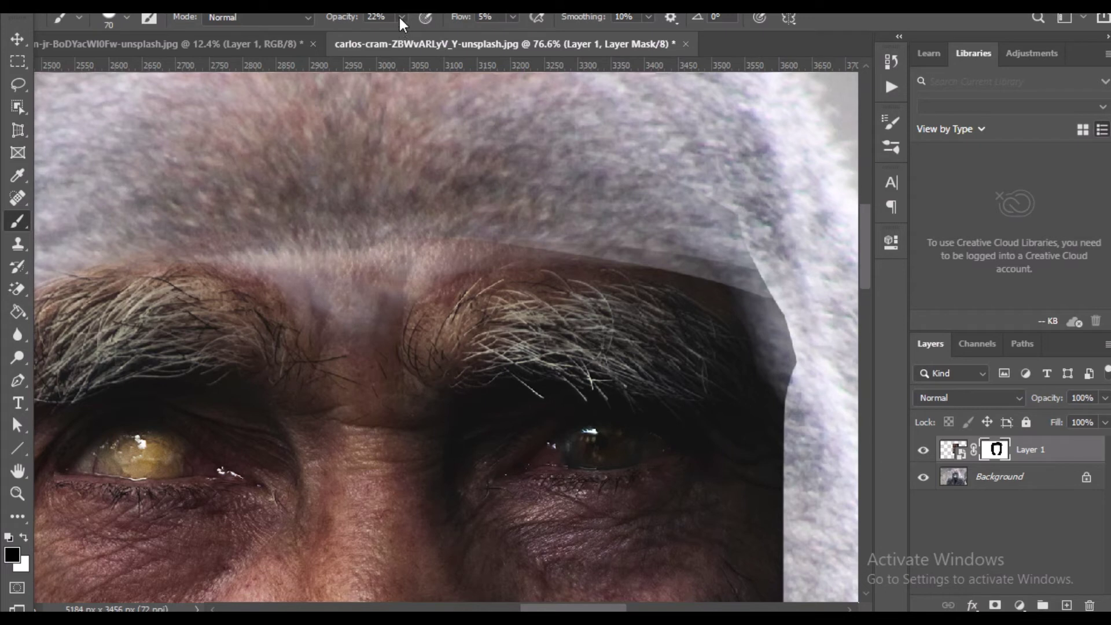
Raise the brush opacity to 100% and mask the forehead down to the dark eye's brow, undoing one stray stroke.
left_click_drag(474, 38, 486, 37)
mouse_move(767, 296)
left_mouse_down()
mouse_move(678, 246)
mouse_move(720, 269)
mouse_move(773, 343)
mouse_move(739, 267)
mouse_move(680, 212)
mouse_move(710, 212)
mouse_move(534, 146)
left_mouse_up()
mouse_move(538, 218)
left_mouse_down()
mouse_move(657, 247)
mouse_move(519, 233)
mouse_move(589, 217)
mouse_move(396, 225)
mouse_move(500, 231)
mouse_move(450, 233)
left_mouse_up()
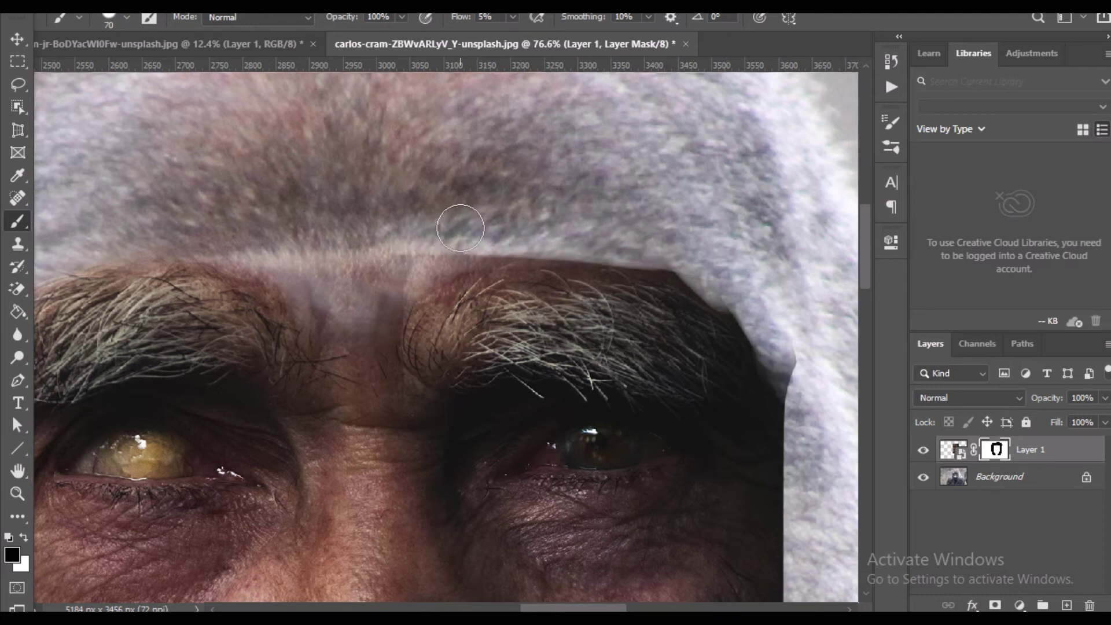
key("ctrl+z")
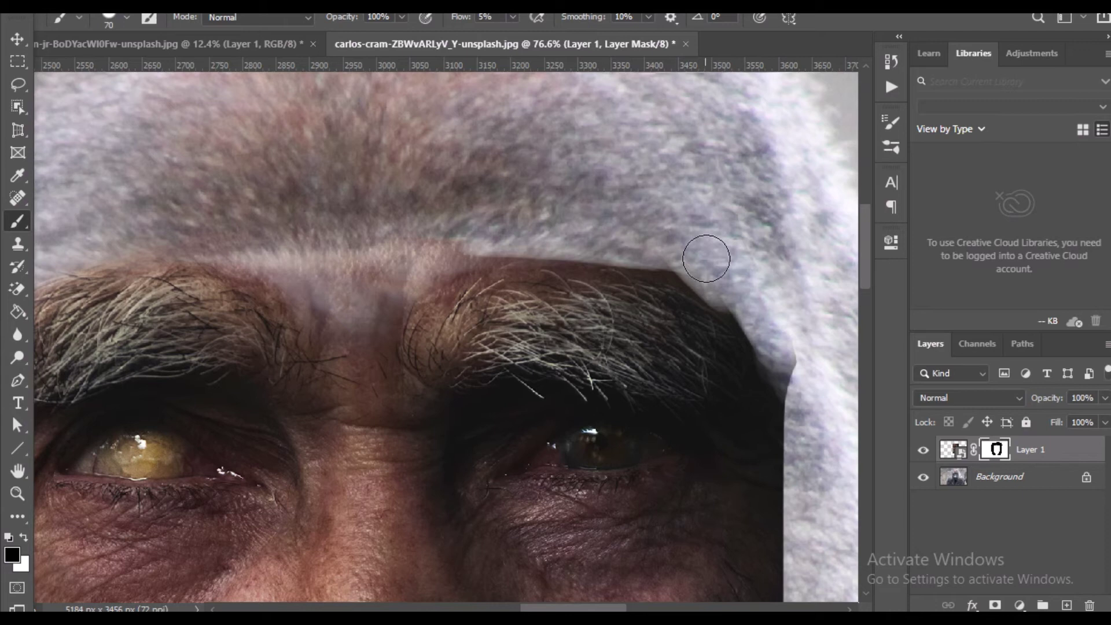
mouse_move(707, 265)
left_mouse_down()
mouse_move(748, 314)
mouse_move(575, 228)
mouse_move(438, 217)
mouse_move(416, 240)
mouse_move(615, 261)
left_mouse_up()
mouse_move(422, 286)
left_mouse_down()
mouse_move(546, 253)
mouse_move(654, 266)
mouse_move(796, 369)
mouse_move(811, 399)
mouse_move(763, 246)
mouse_move(621, 114)
mouse_move(690, 186)
left_mouse_up()
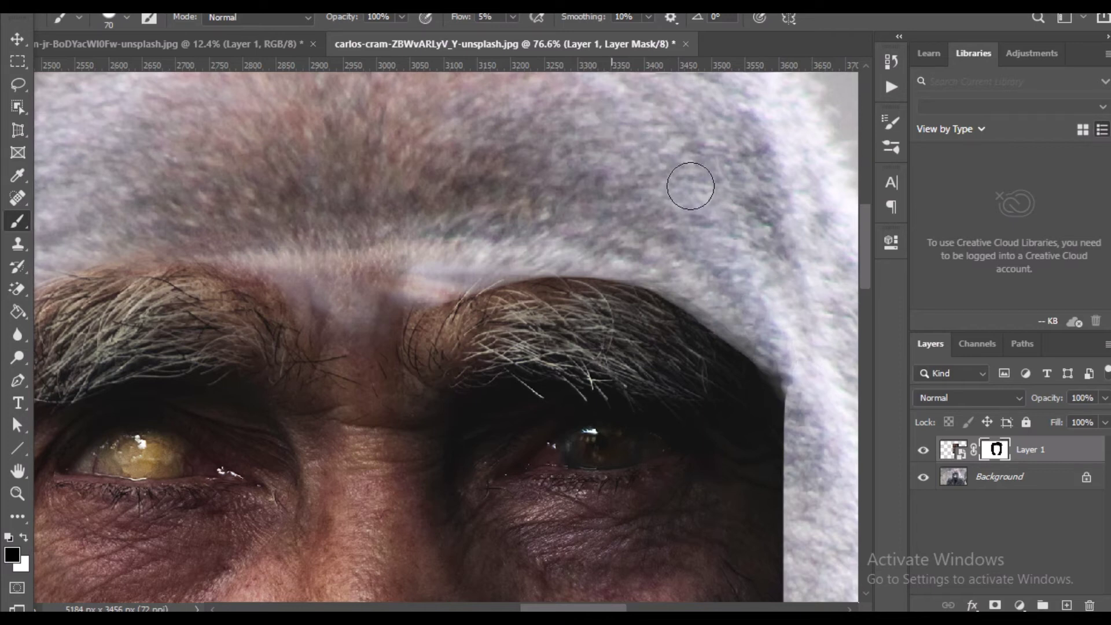
Round off the mask around the dark eye's outer brow and continue down the shadowed temple edge.
left_click_drag(480, 231, 363, 218)
left_click_drag(585, 243, 353, 142)
mouse_move(581, 307)
left_mouse_down()
mouse_move(555, 281)
mouse_move(571, 339)
mouse_move(542, 485)
mouse_move(547, 470)
mouse_move(549, 555)
mouse_move(544, 248)
mouse_move(538, 351)
mouse_move(536, 246)
mouse_move(504, 228)
mouse_move(553, 316)
mouse_move(530, 250)
mouse_move(419, 159)
mouse_move(494, 230)
mouse_move(529, 288)
mouse_move(541, 346)
mouse_move(555, 354)
mouse_move(559, 338)
mouse_move(545, 347)
mouse_move(537, 402)
mouse_move(545, 413)
mouse_move(554, 361)
mouse_move(530, 417)
mouse_move(538, 390)
mouse_move(533, 482)
mouse_move(549, 424)
mouse_move(537, 541)
left_mouse_up()
mouse_move(562, 268)
left_mouse_down()
mouse_move(605, 379)
mouse_move(625, 390)
left_mouse_up()
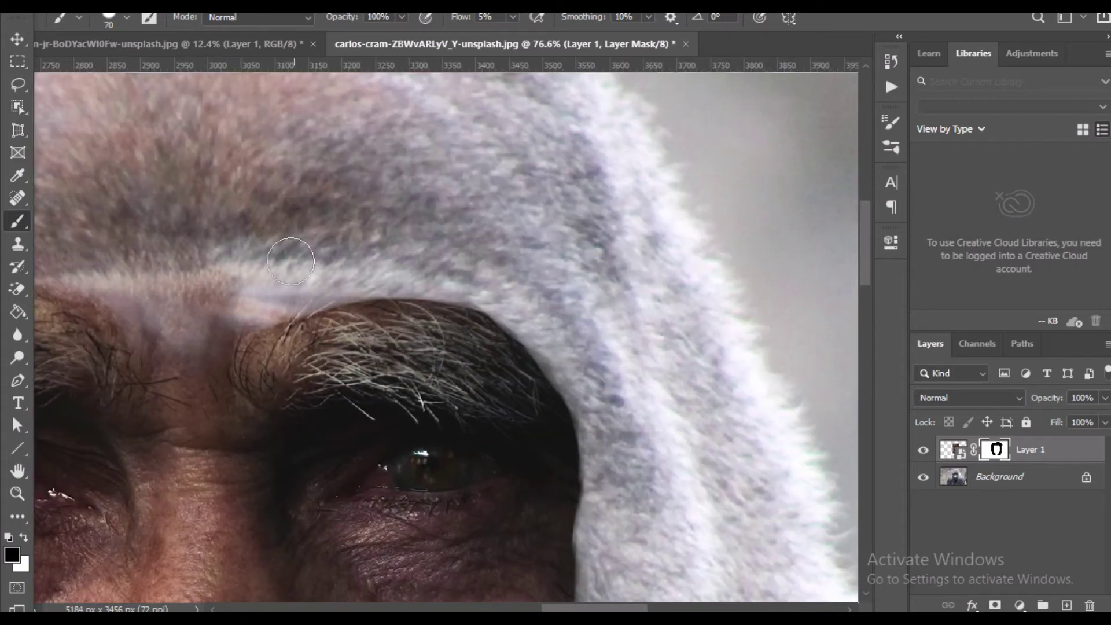
Paint white on the Layer 1 mask along the fur edge above the right-hand eyebrow, using a size 45 brush at 22% opacity.
key("x")
left_click_drag(346, 33, 339, 32)
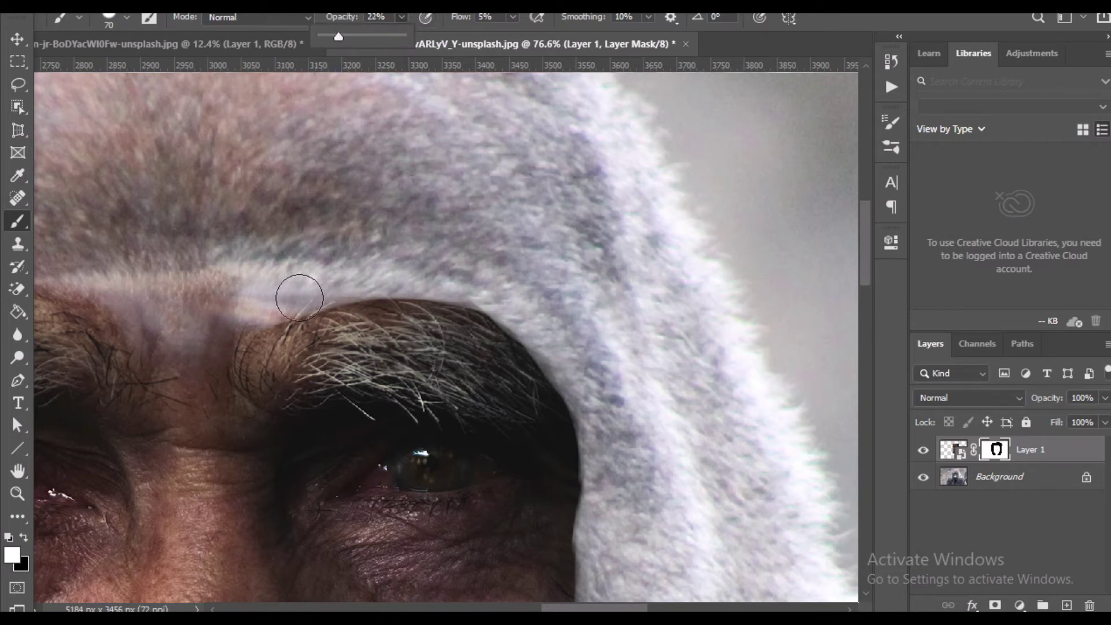
scroll(272, 354, "up", 1)
key("bracketleft")
key("bracketleft")
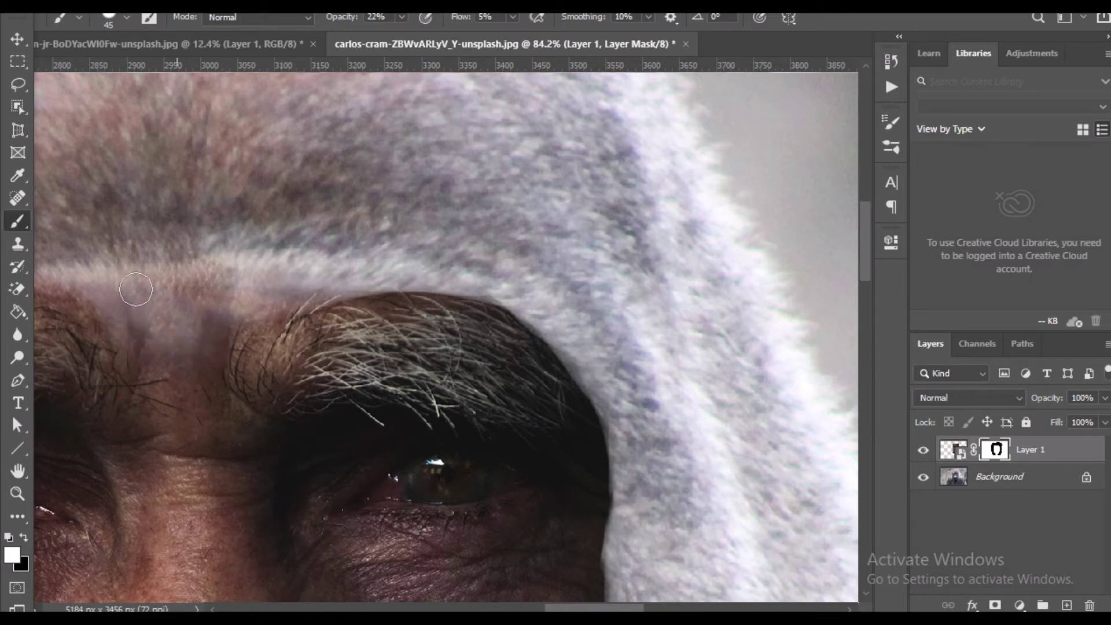
scroll(421, 280, "up", 3)
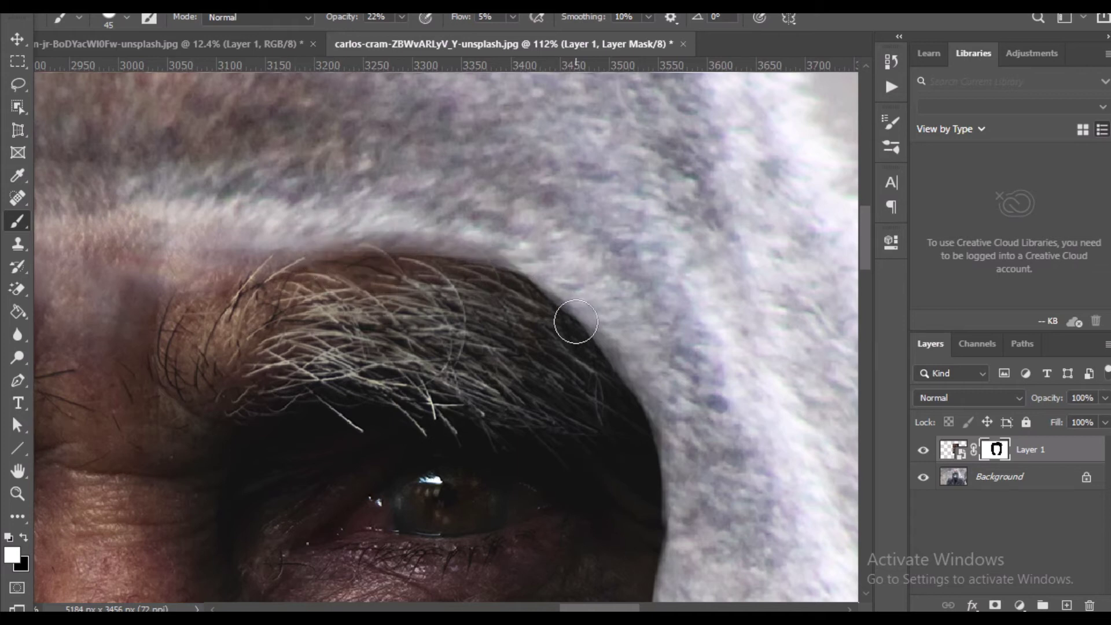
mouse_move(563, 293)
left_mouse_down()
mouse_move(585, 342)
mouse_move(531, 315)
mouse_move(556, 350)
mouse_move(607, 365)
mouse_move(513, 288)
mouse_move(636, 416)
mouse_move(556, 303)
mouse_move(506, 360)
mouse_move(613, 404)
mouse_move(394, 298)
mouse_move(211, 280)
mouse_move(263, 243)
mouse_move(220, 253)
left_mouse_up()
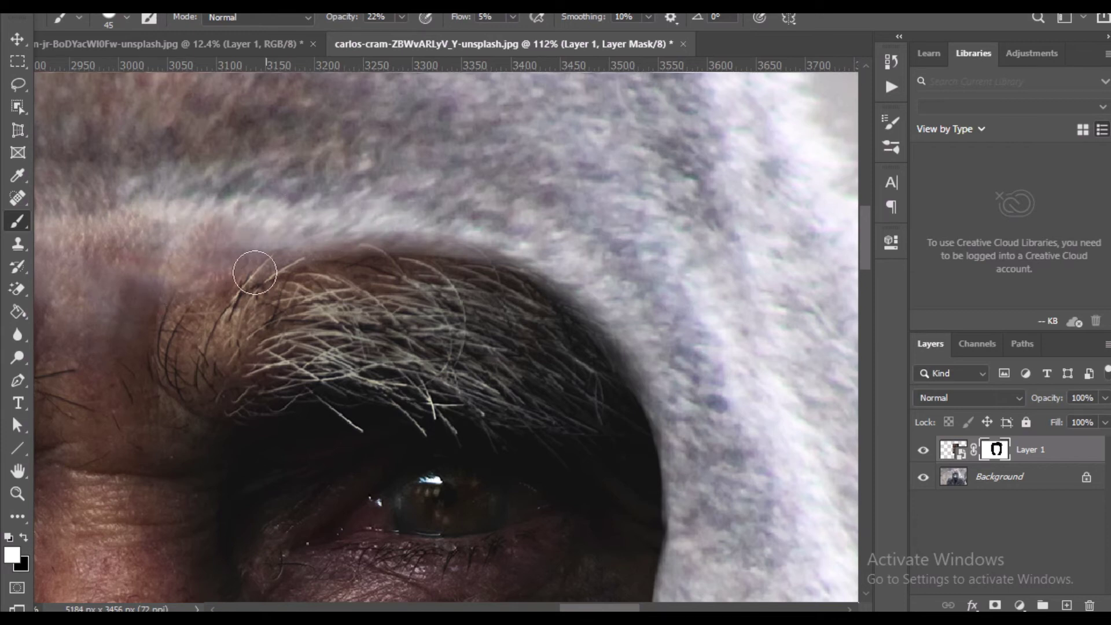
Blend the outer curve of the right-hand eyebrow into the fur with additional soft mask strokes.
left_click_drag(528, 359, 470, 309)
mouse_move(291, 204)
left_mouse_down()
mouse_move(429, 242)
mouse_move(352, 249)
mouse_move(312, 191)
mouse_move(489, 200)
mouse_move(304, 180)
mouse_move(500, 173)
mouse_move(602, 208)
mouse_move(459, 195)
left_mouse_up()
mouse_move(270, 180)
left_mouse_down()
mouse_move(235, 174)
mouse_move(475, 150)
left_mouse_up()
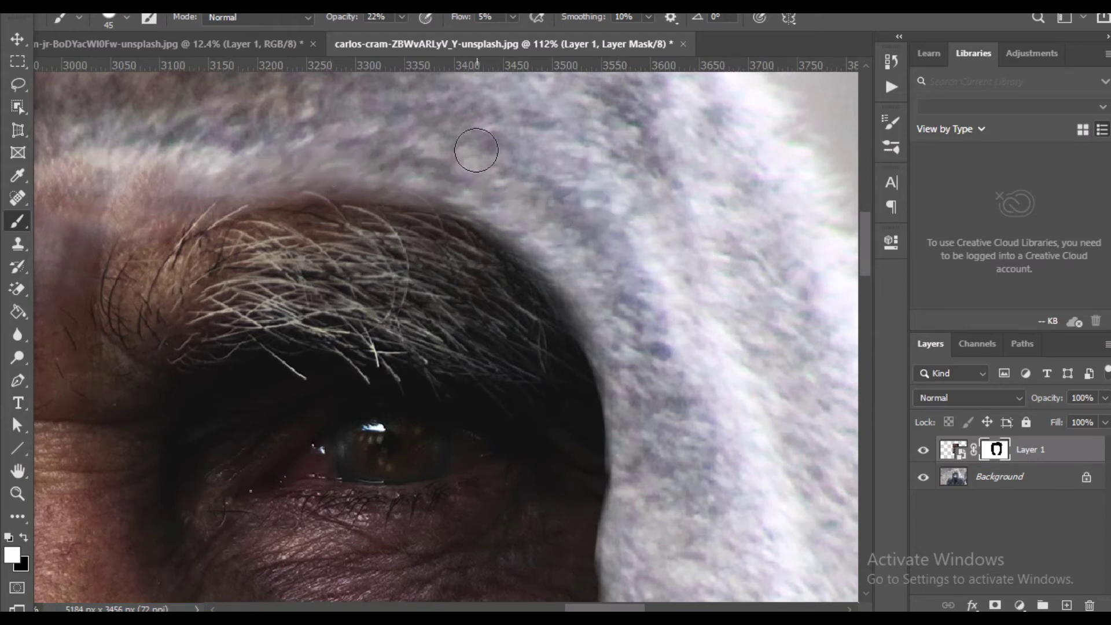
left_click_drag(308, 147, 566, 175)
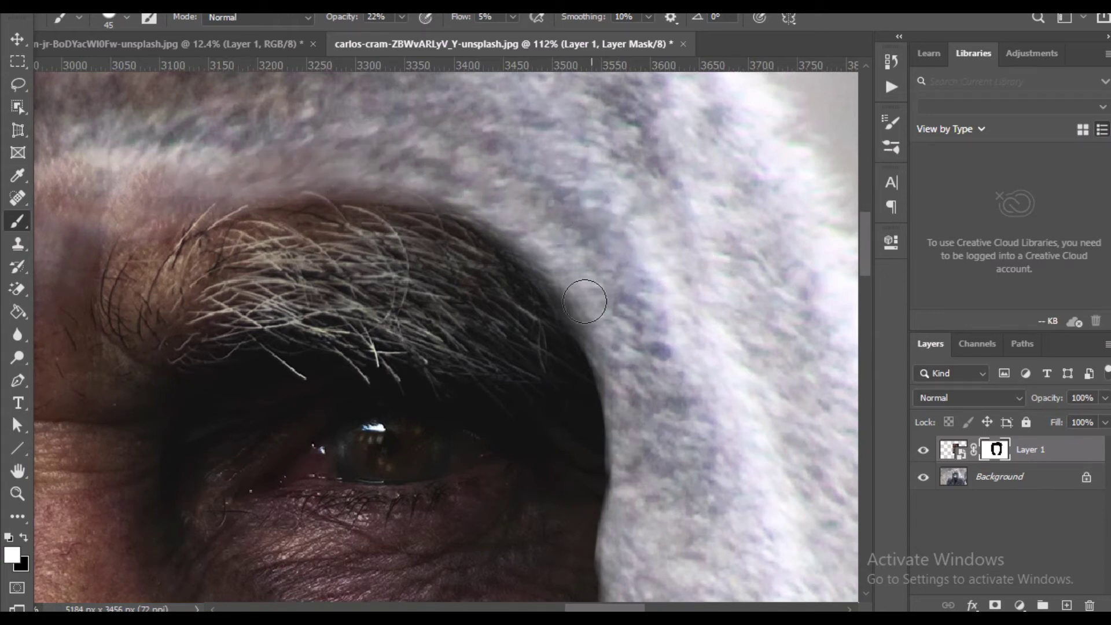
left_click_drag(549, 282, 517, 242)
mouse_move(176, 161)
left_mouse_down()
mouse_move(320, 129)
mouse_move(458, 133)
left_mouse_up()
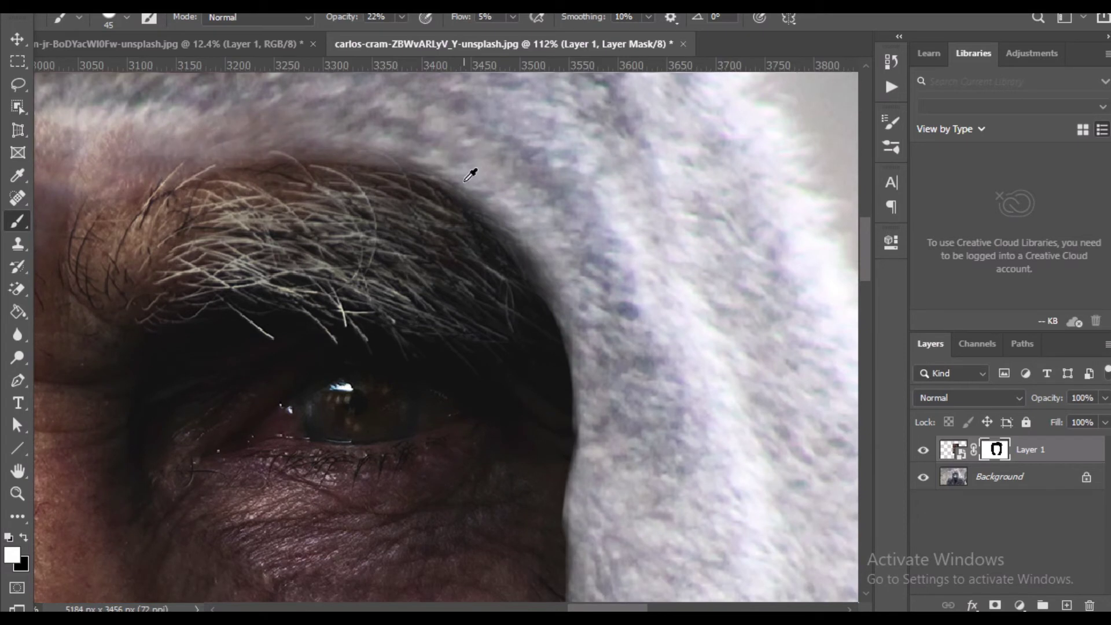
Paint white on the mask beside the right-hand eye and upper cheek to extend the face's dark edge into the fur.
scroll(470, 175, "down", 3, "alt")
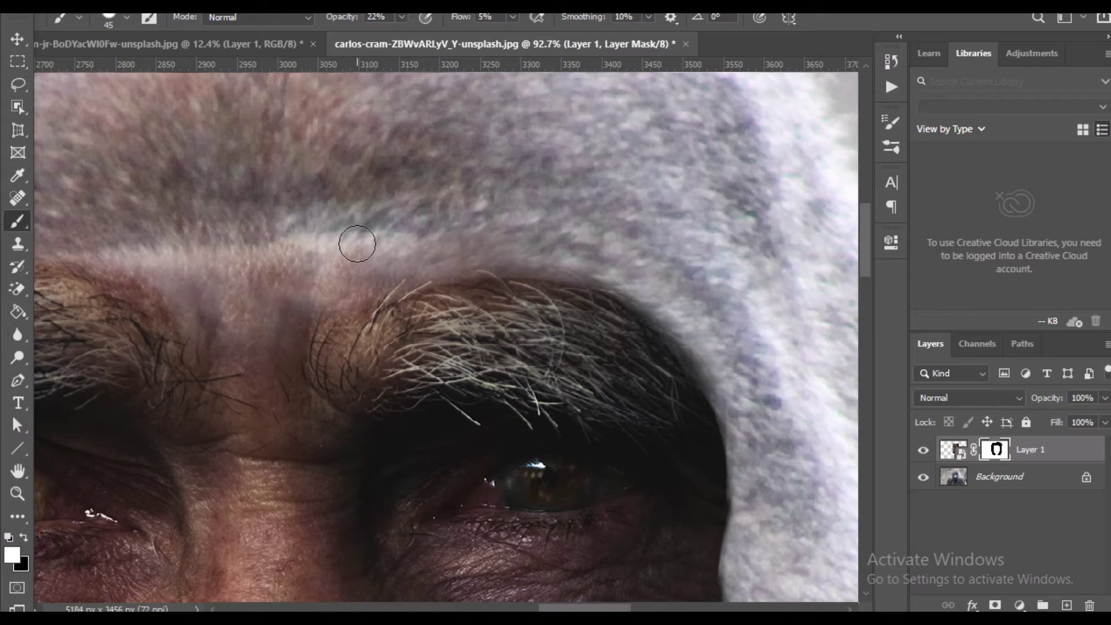
scroll(382, 271, "down", 1, "alt")
left_click_drag(515, 324, 405, 297)
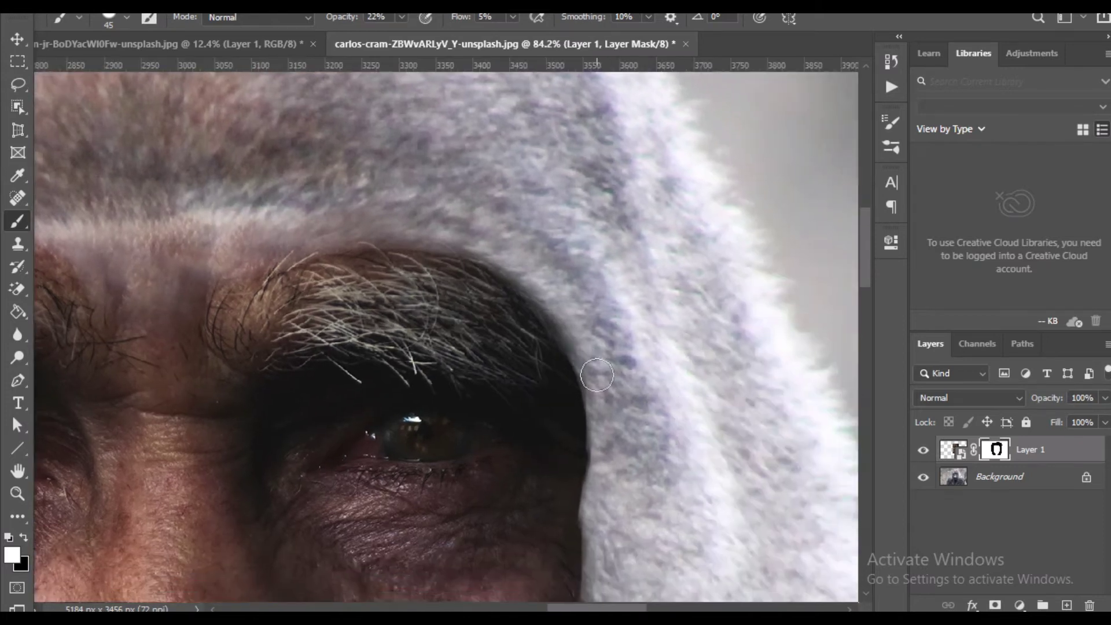
left_click_drag(596, 375, 498, 290)
scroll(524, 397, "up", 1, "alt")
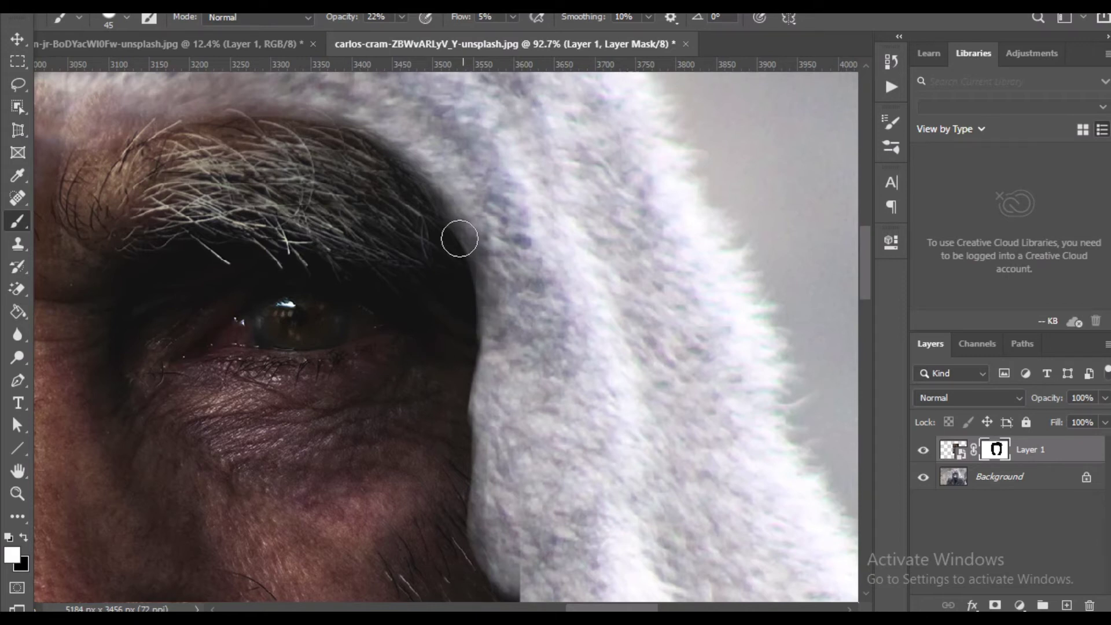
scroll(502, 340, "up", 2)
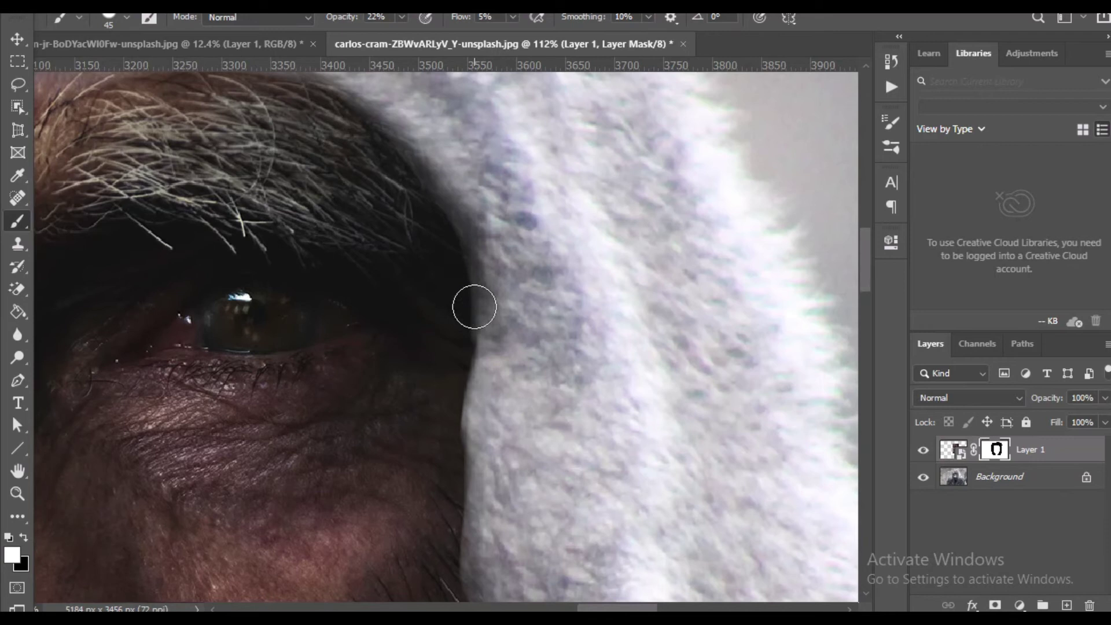
key("x")
mouse_move(467, 218)
left_mouse_down()
mouse_move(468, 287)
mouse_move(453, 237)
mouse_move(523, 295)
mouse_move(510, 303)
mouse_move(496, 384)
mouse_move(440, 328)
mouse_move(468, 253)
mouse_move(416, 406)
mouse_move(441, 295)
mouse_move(428, 373)
mouse_move(429, 231)
mouse_move(431, 419)
mouse_move(445, 186)
mouse_move(509, 271)
left_mouse_up()
mouse_move(491, 351)
left_mouse_down()
mouse_move(516, 207)
mouse_move(497, 480)
mouse_move(494, 315)
mouse_move(484, 500)
mouse_move(494, 365)
mouse_move(466, 498)
mouse_move(492, 401)
mouse_move(468, 446)
mouse_move(465, 520)
mouse_move(478, 372)
mouse_move(467, 523)
left_mouse_up()
mouse_move(503, 345)
left_mouse_down()
mouse_move(458, 468)
mouse_move(470, 484)
mouse_move(465, 406)
mouse_move(452, 524)
mouse_move(487, 335)
mouse_move(465, 507)
mouse_move(466, 362)
mouse_move(441, 509)
mouse_move(475, 341)
mouse_move(458, 491)
mouse_move(485, 343)
mouse_move(469, 525)
mouse_move(485, 343)
mouse_move(452, 573)
mouse_move(468, 366)
mouse_move(452, 522)
mouse_move(473, 507)
mouse_move(452, 464)
mouse_move(462, 524)
mouse_move(486, 491)
mouse_move(485, 584)
mouse_move(507, 348)
mouse_move(486, 562)
mouse_move(482, 376)
mouse_move(473, 560)
left_mouse_up()
left_click_drag(568, 419, 590, 240)
mouse_move(517, 315)
left_mouse_down()
mouse_move(488, 449)
mouse_move(486, 387)
mouse_move(496, 429)
mouse_move(477, 439)
mouse_move(494, 298)
mouse_move(503, 282)
mouse_move(519, 359)
mouse_move(552, 269)
mouse_move(521, 276)
mouse_move(513, 419)
mouse_move(536, 307)
mouse_move(541, 461)
mouse_move(575, 457)
mouse_move(554, 173)
mouse_move(662, 422)
mouse_move(652, 378)
left_mouse_up()
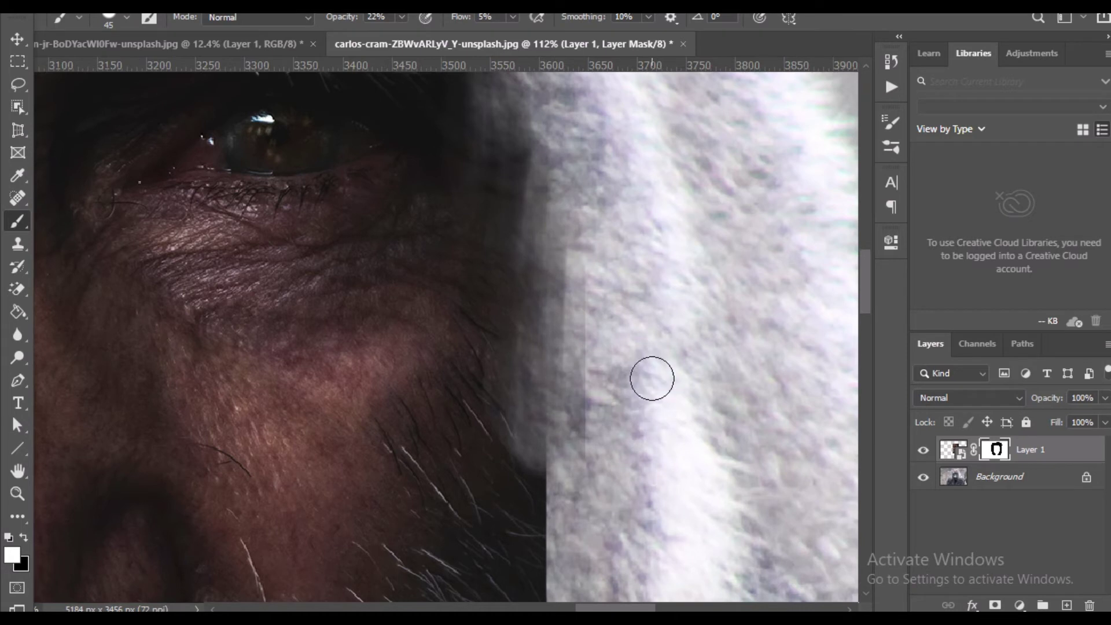
Soften the mask edge around the outer end of the left-hand eyebrow with low-opacity white strokes.
scroll(652, 378, "down", 3)
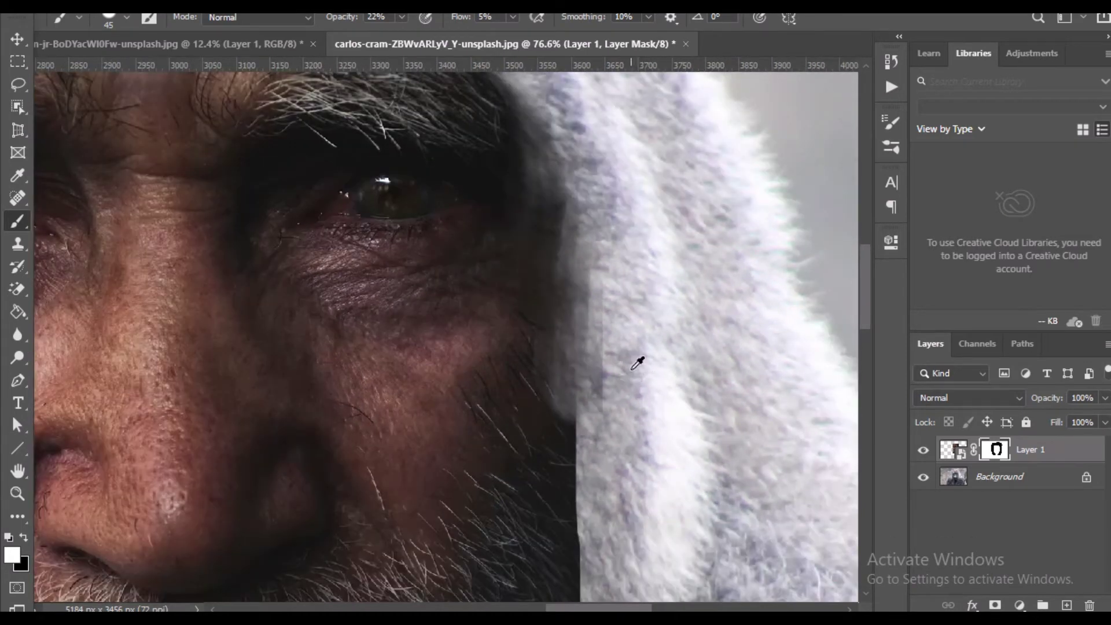
scroll(631, 368, "down", 1)
scroll(624, 374, "down", 1)
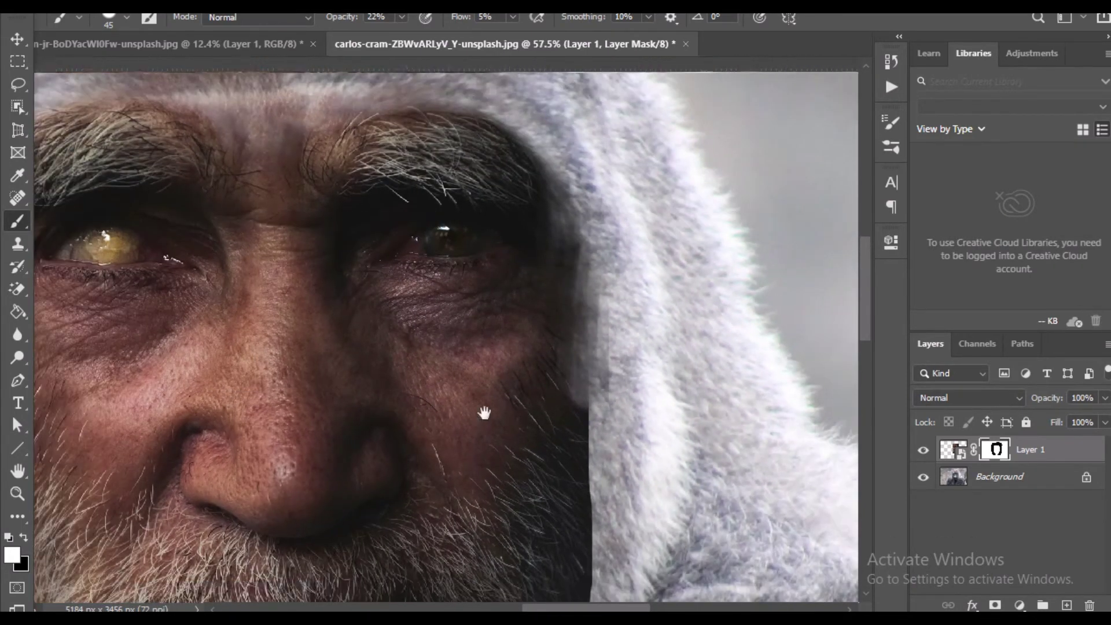
left_click_drag(484, 409, 594, 385)
left_click_drag(247, 309, 260, 427)
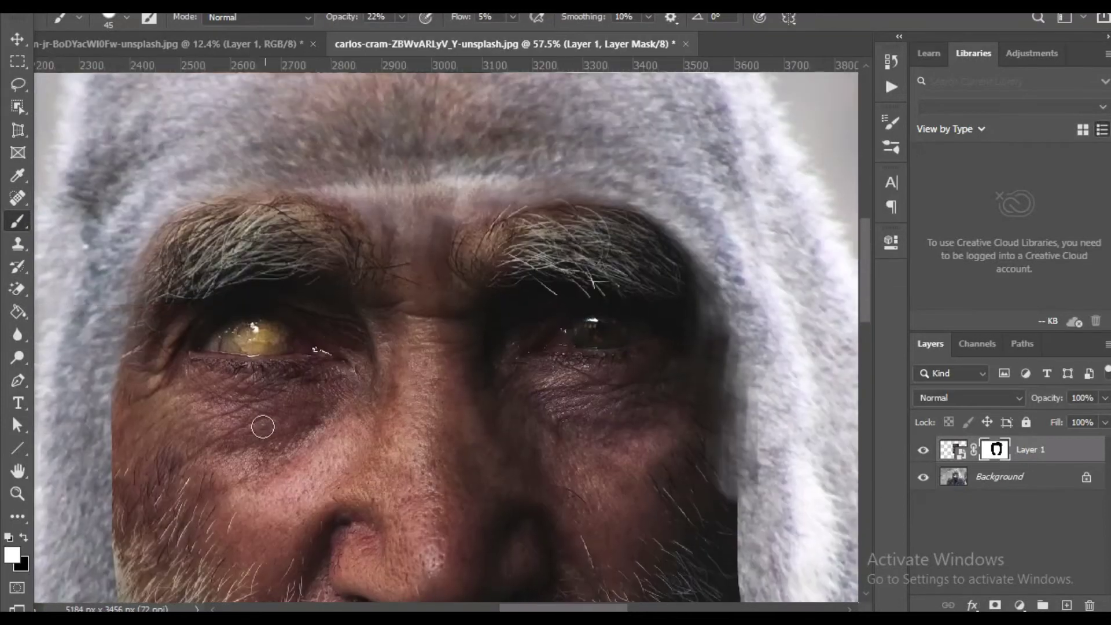
scroll(129, 311, "up", 2)
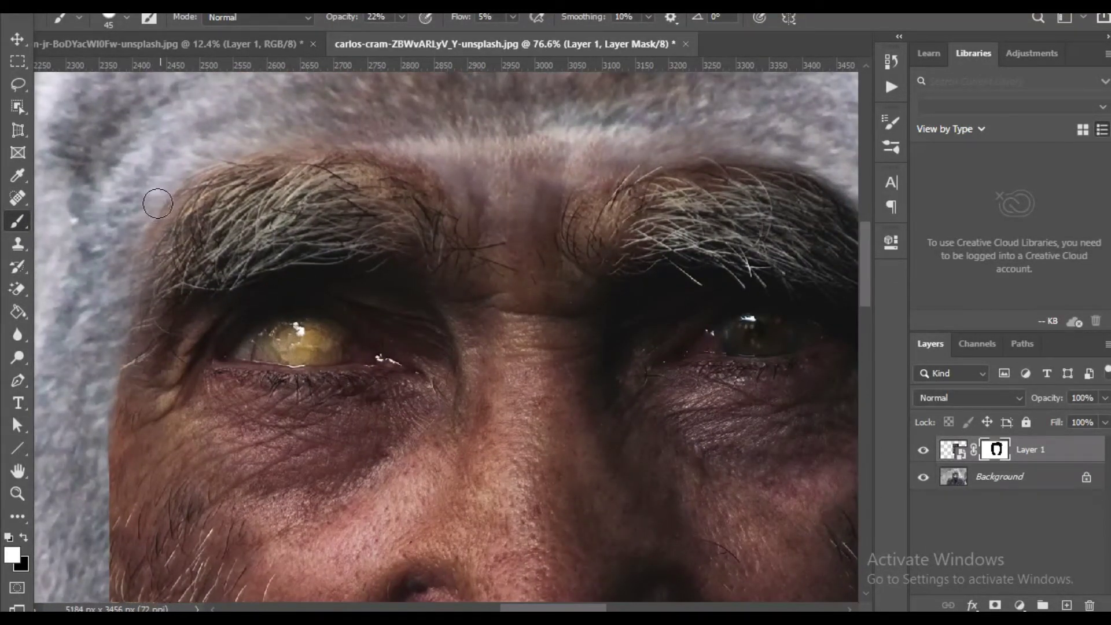
mouse_move(204, 168)
left_mouse_down()
mouse_move(236, 156)
mouse_move(186, 173)
mouse_move(176, 220)
left_mouse_up()
mouse_move(185, 146)
left_mouse_down()
mouse_move(246, 129)
mouse_move(160, 165)
left_mouse_up()
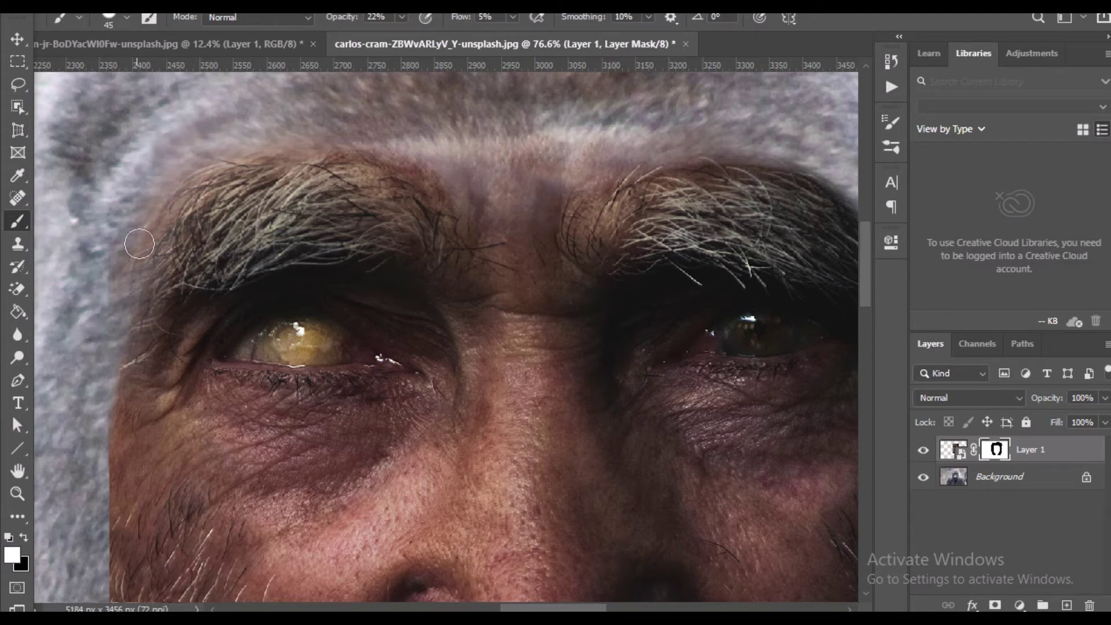
Switch the brush to black and blend the mask edge along the left-hand temple and cheek.
key("z")
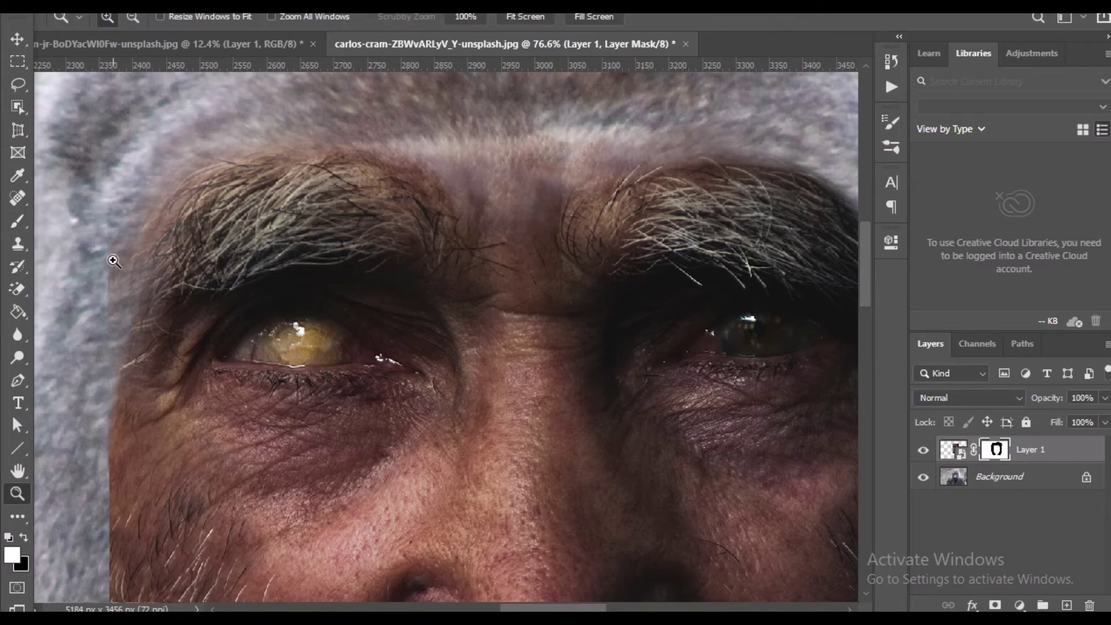
key("x")
left_click(16, 220)
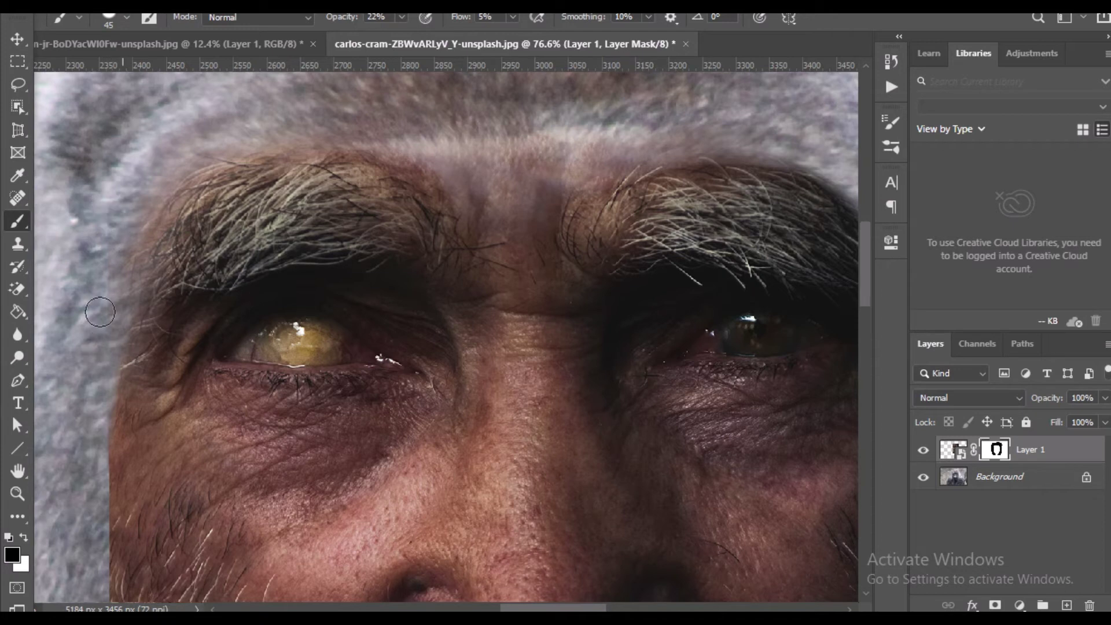
left_click_drag(102, 322, 171, 306)
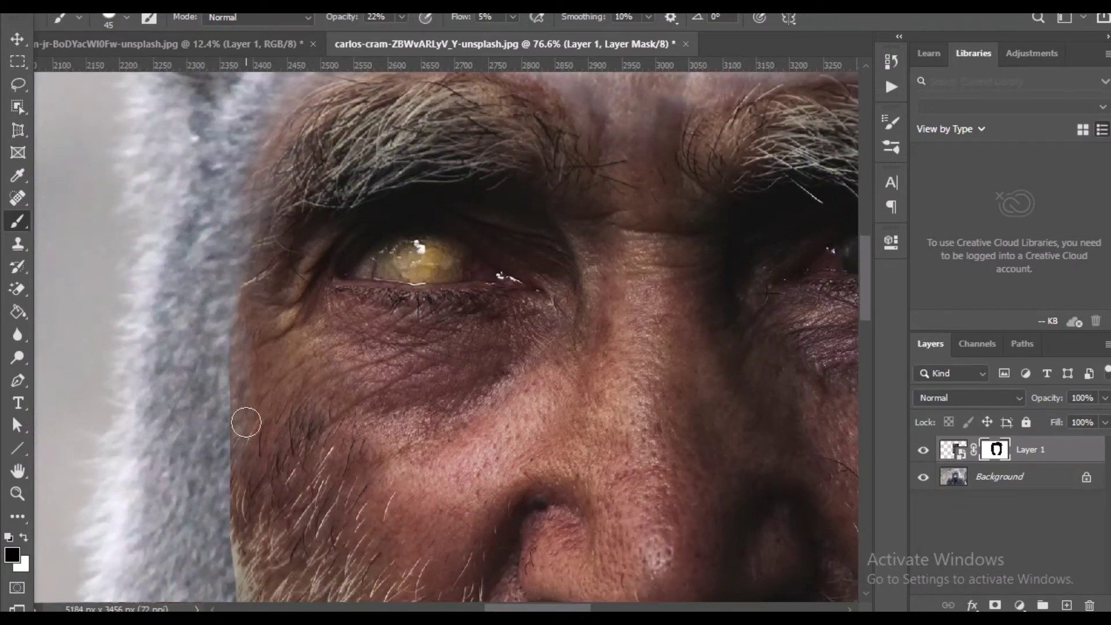
scroll(274, 453, "down", 5)
Set the brush to 93% opacity, 37% flow and size 300 for masking the lower face.
left_click_drag(451, 493, 364, 354)
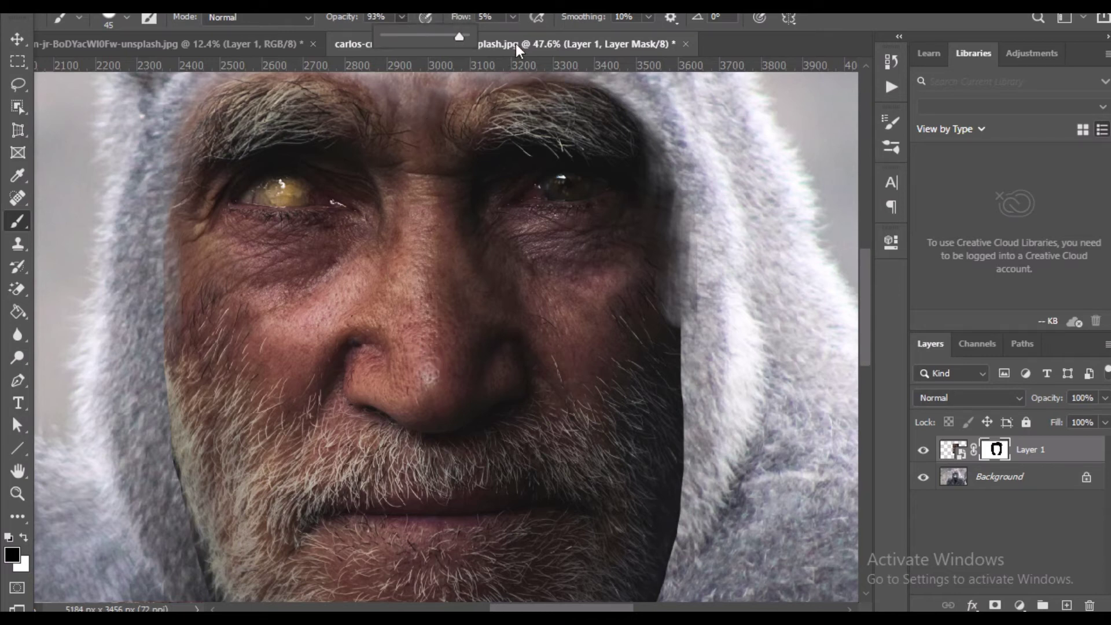
left_click(512, 16)
mouse_move(509, 36)
left_mouse_down()
mouse_move(568, 39)
mouse_move(538, 40)
left_mouse_up()
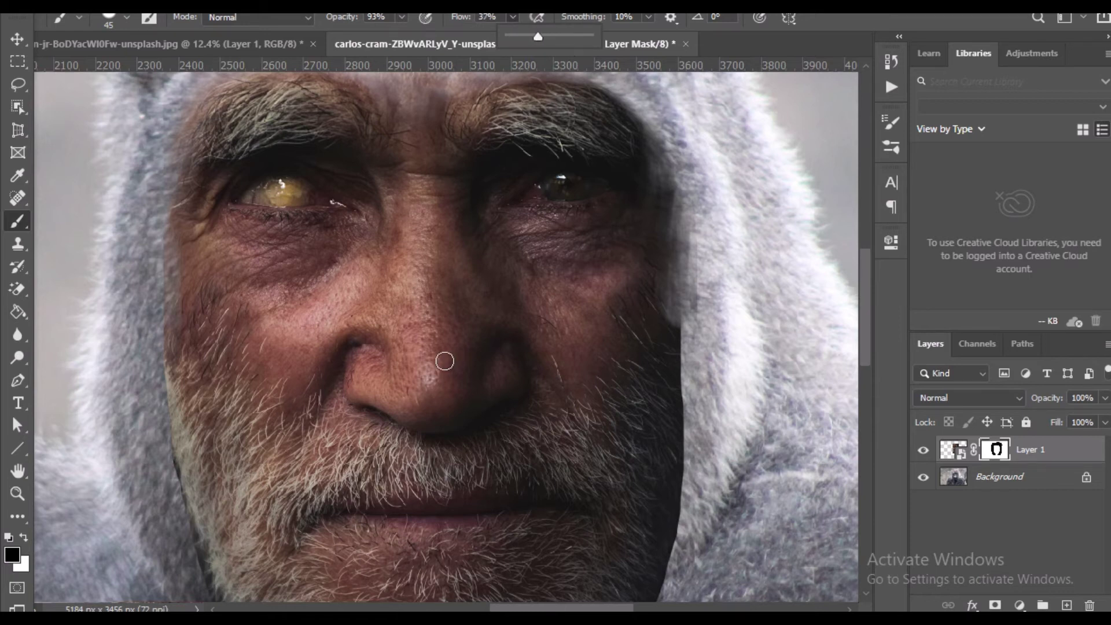
key("bracketright")
key("bracketright")
key("bracketright")
key("bracketright")
key("bracketright")
key("bracketright")
key("bracketright")
Paint black on the mask over the man's nose to expose the gorilla's nose, and undo the stroke over the nose bridge.
mouse_move(440, 339)
left_mouse_down()
mouse_move(428, 403)
mouse_move(417, 375)
mouse_move(391, 378)
mouse_move(421, 385)
mouse_move(380, 363)
mouse_move(400, 390)
mouse_move(472, 382)
mouse_move(469, 399)
mouse_move(450, 406)
mouse_move(439, 407)
mouse_move(432, 387)
mouse_move(422, 429)
left_mouse_up()
mouse_move(407, 382)
left_mouse_down()
mouse_move(385, 362)
mouse_move(348, 401)
mouse_move(368, 425)
mouse_move(414, 393)
mouse_move(384, 372)
mouse_move(403, 266)
mouse_move(409, 422)
left_mouse_up()
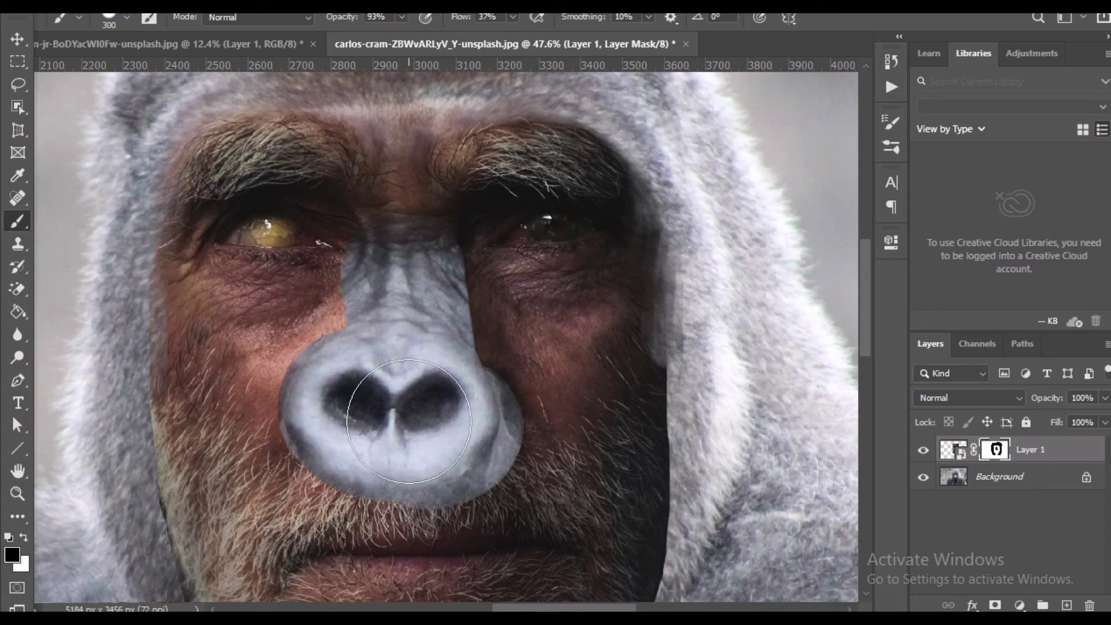
key("ctrl+z")
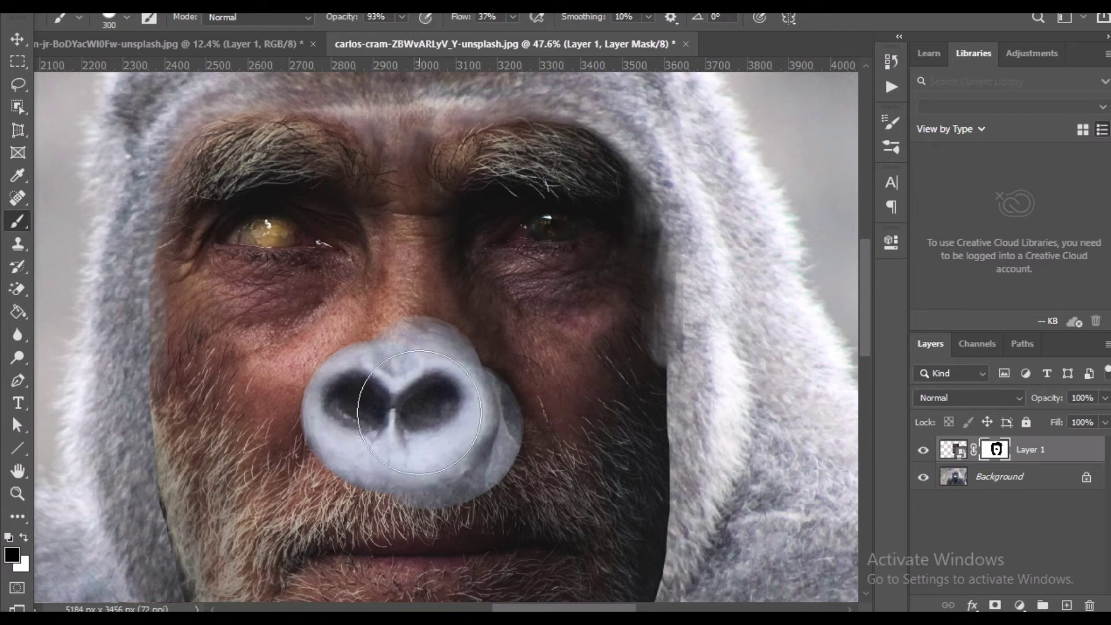
Mask out the man's cheeks, moustache and mouth with black so the gorilla's muzzle and lips show through.
mouse_move(417, 348)
left_mouse_down()
mouse_move(421, 248)
mouse_move(406, 345)
mouse_move(388, 362)
left_mouse_up()
mouse_move(354, 414)
left_mouse_down()
mouse_move(425, 341)
mouse_move(455, 413)
mouse_move(454, 389)
mouse_move(453, 402)
mouse_move(468, 404)
mouse_move(501, 373)
mouse_move(530, 387)
mouse_move(594, 374)
mouse_move(703, 323)
mouse_move(473, 379)
mouse_move(190, 358)
mouse_move(127, 324)
mouse_move(220, 408)
mouse_move(347, 428)
left_mouse_up()
left_click_drag(434, 444, 438, 349)
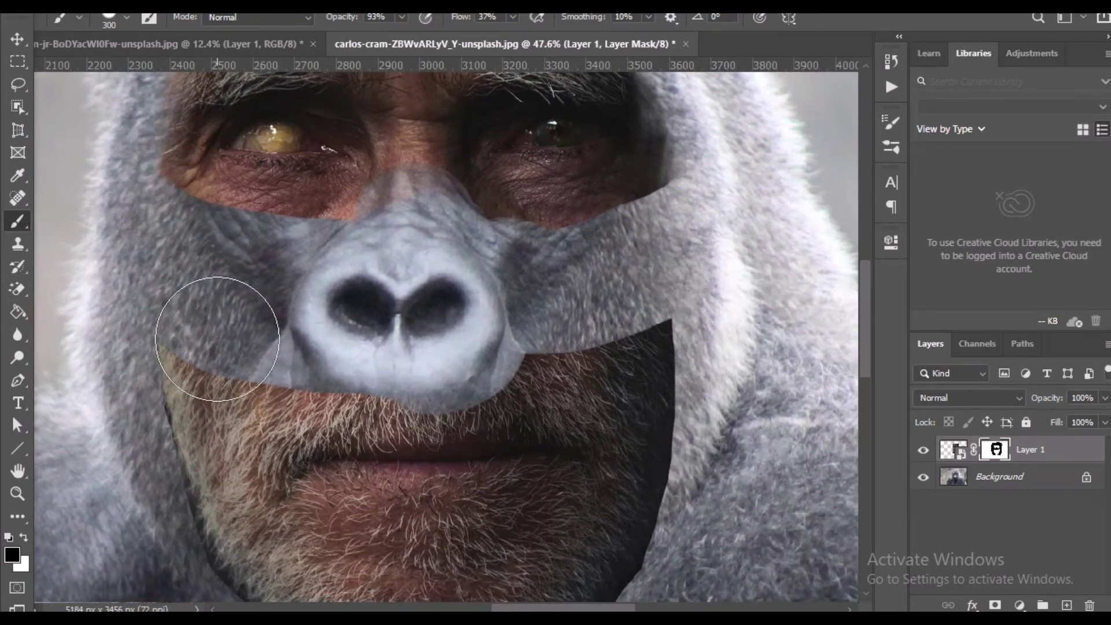
mouse_move(217, 338)
left_mouse_down()
mouse_move(268, 325)
mouse_move(268, 352)
mouse_move(285, 372)
mouse_move(359, 417)
mouse_move(427, 422)
mouse_move(496, 384)
mouse_move(509, 341)
mouse_move(480, 388)
mouse_move(443, 405)
mouse_move(489, 355)
mouse_move(524, 358)
mouse_move(504, 376)
mouse_move(479, 360)
mouse_move(484, 348)
mouse_move(494, 413)
mouse_move(405, 428)
mouse_move(336, 371)
mouse_move(358, 444)
mouse_move(435, 432)
mouse_move(488, 391)
left_mouse_up()
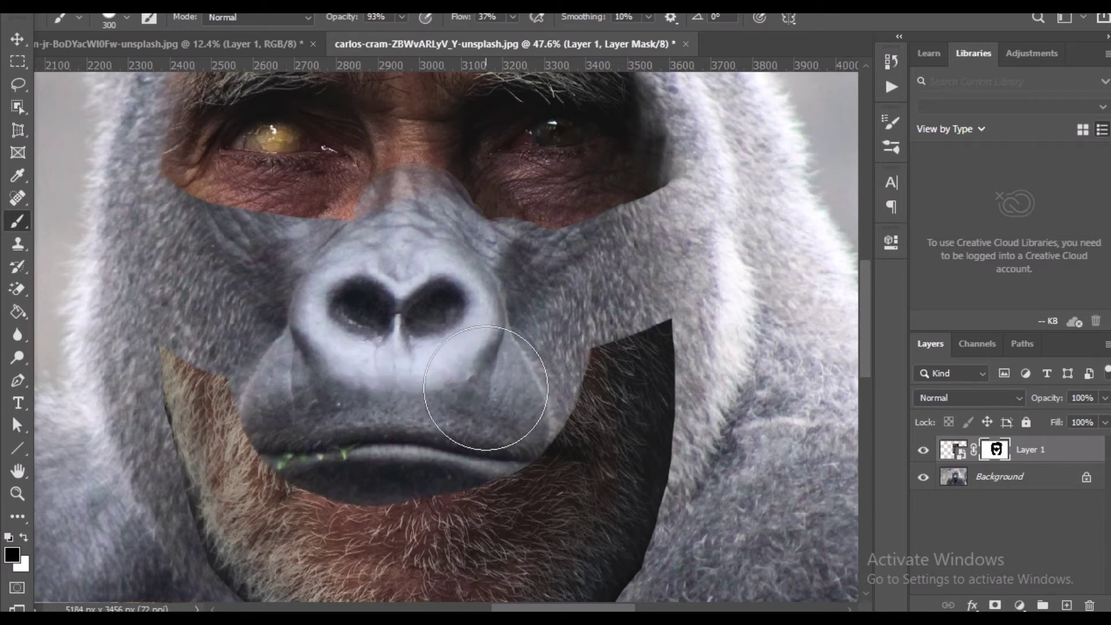
Lower the brush to 23% opacity and 19% flow for blending the mask edge below the left-hand eye.
scroll(484, 381, "down", 3)
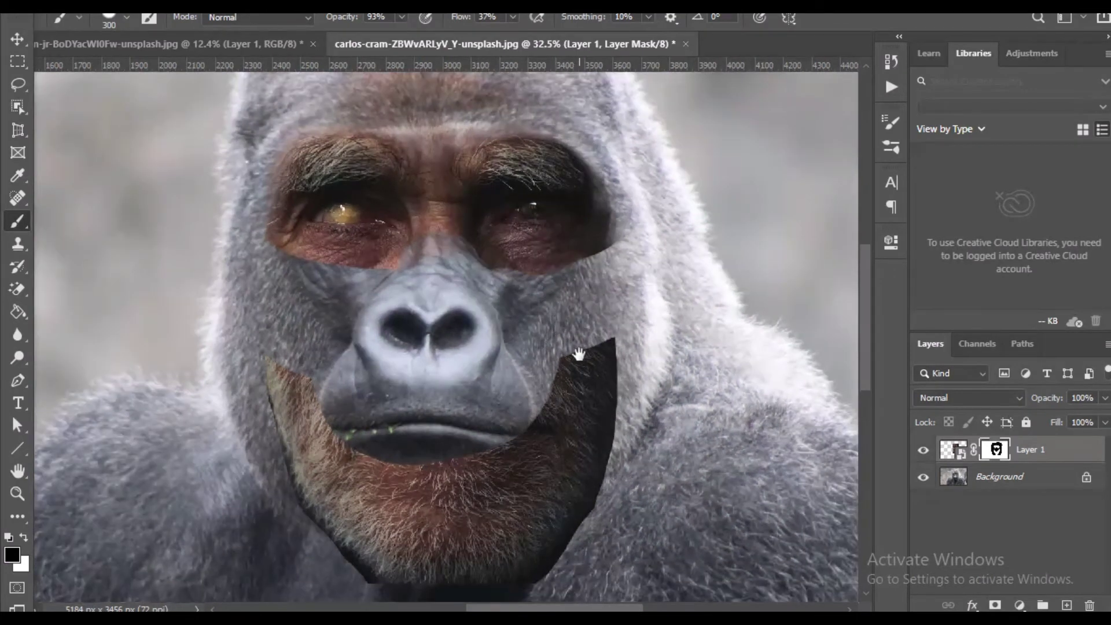
left_click_drag(579, 354, 581, 400)
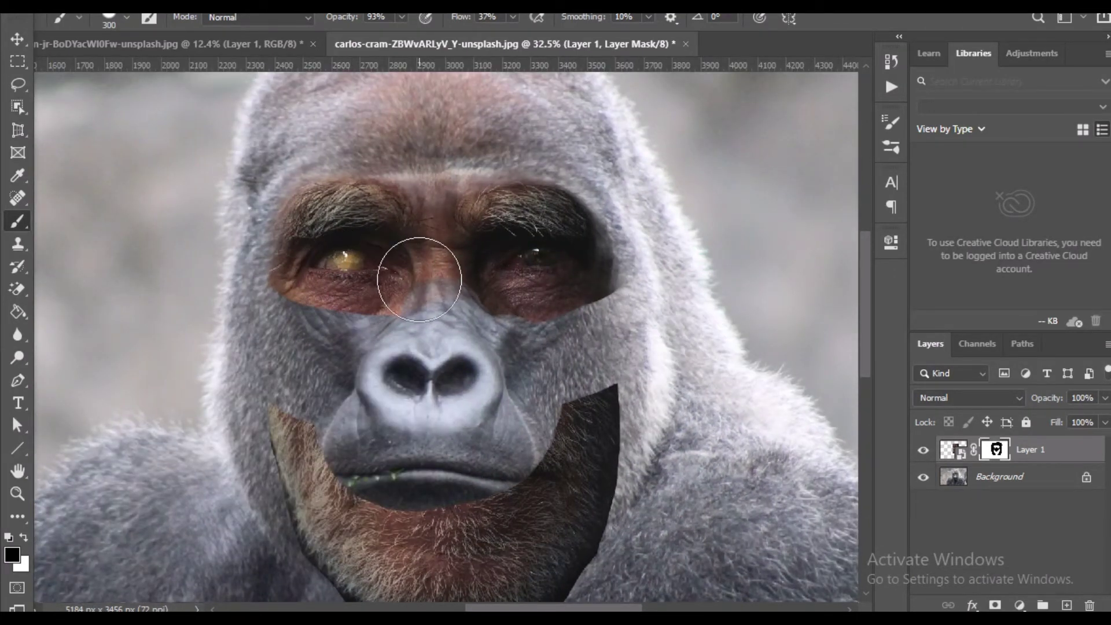
scroll(404, 272, "up", 5)
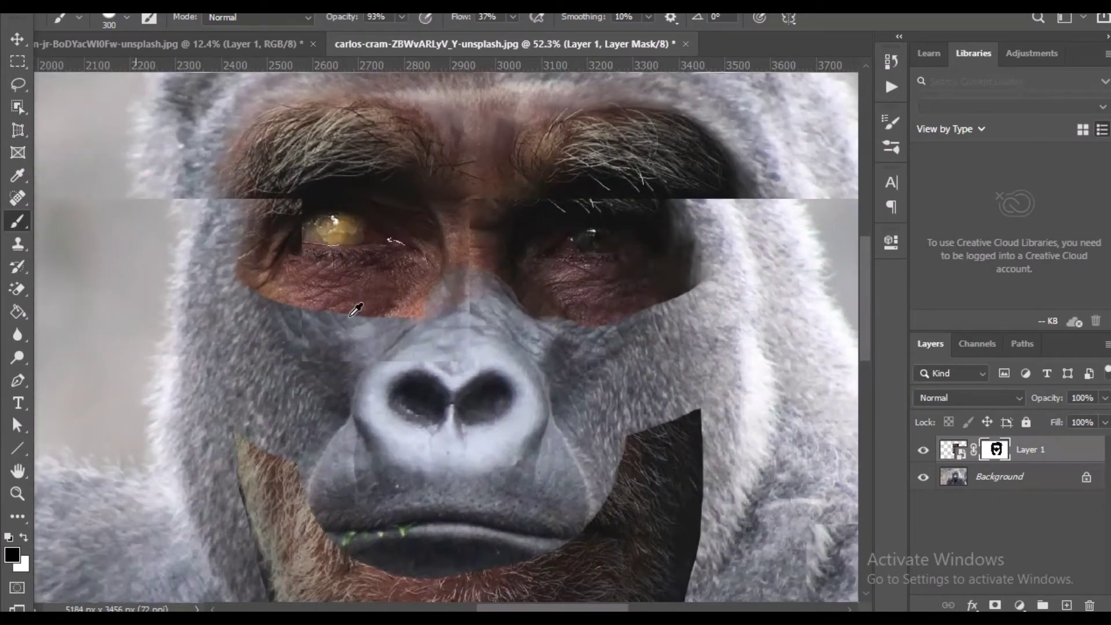
scroll(355, 307, "up", 3)
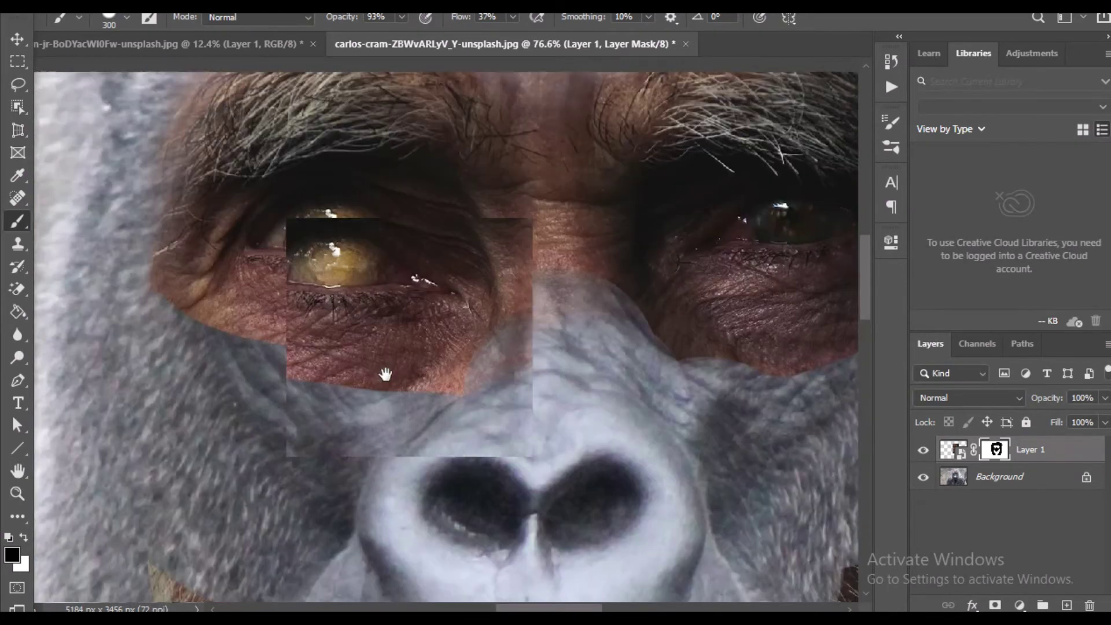
scroll(379, 390, "up", 1)
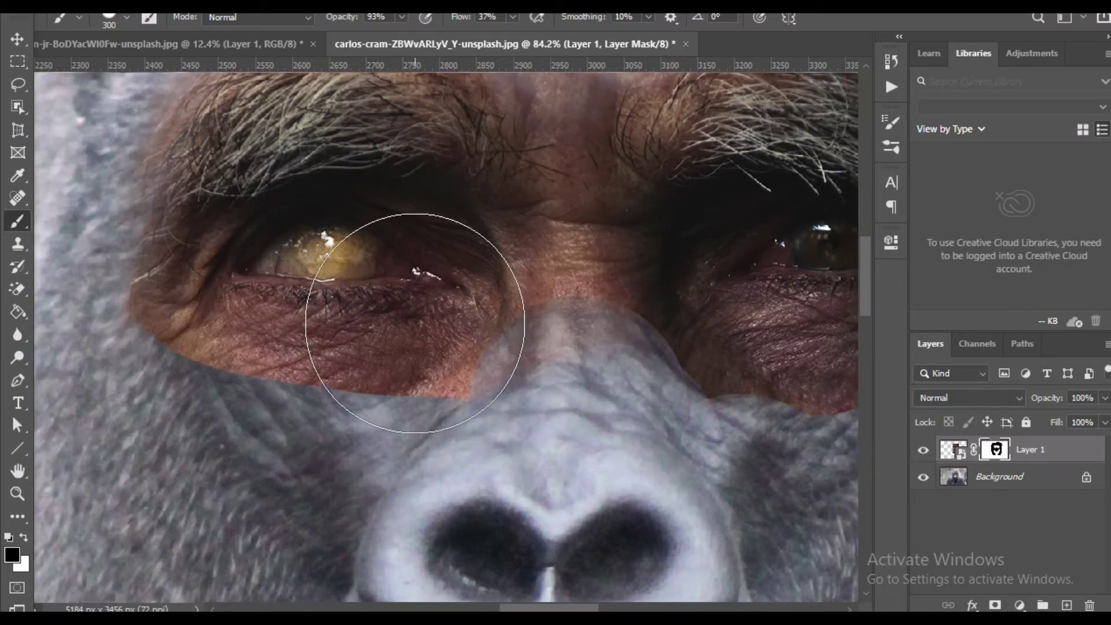
scroll(414, 312, "up", 1)
left_click(403, 18)
left_click_drag(401, 33, 344, 32)
left_click(512, 17)
mouse_move(513, 33)
left_mouse_down()
mouse_move(483, 33)
mouse_move(498, 37)
left_mouse_up()
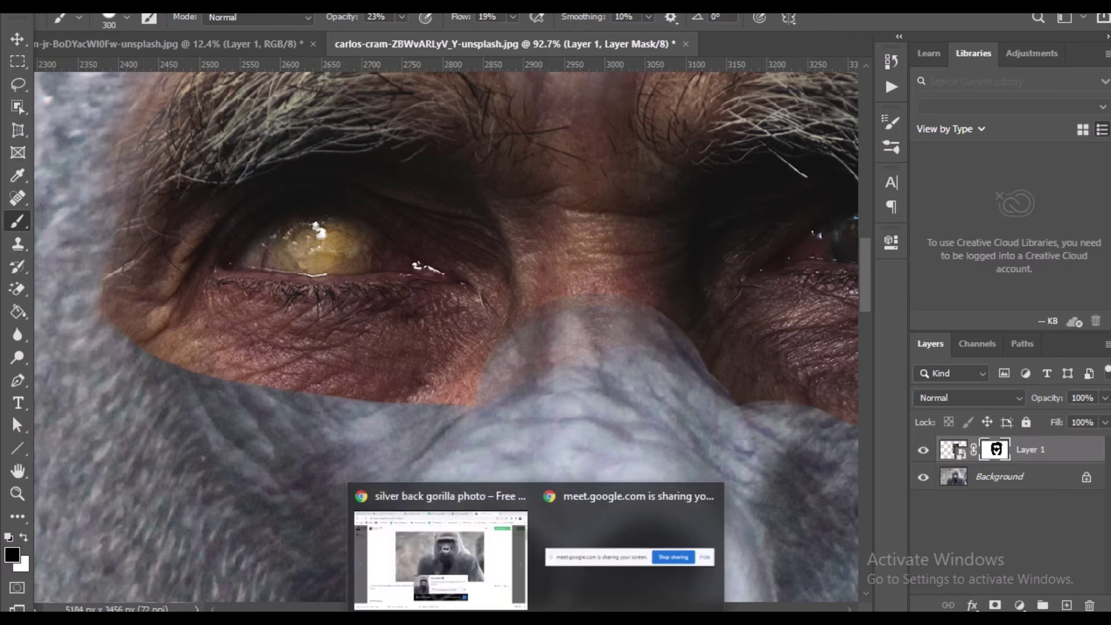
left_click(455, 519)
left_click(104, 5)
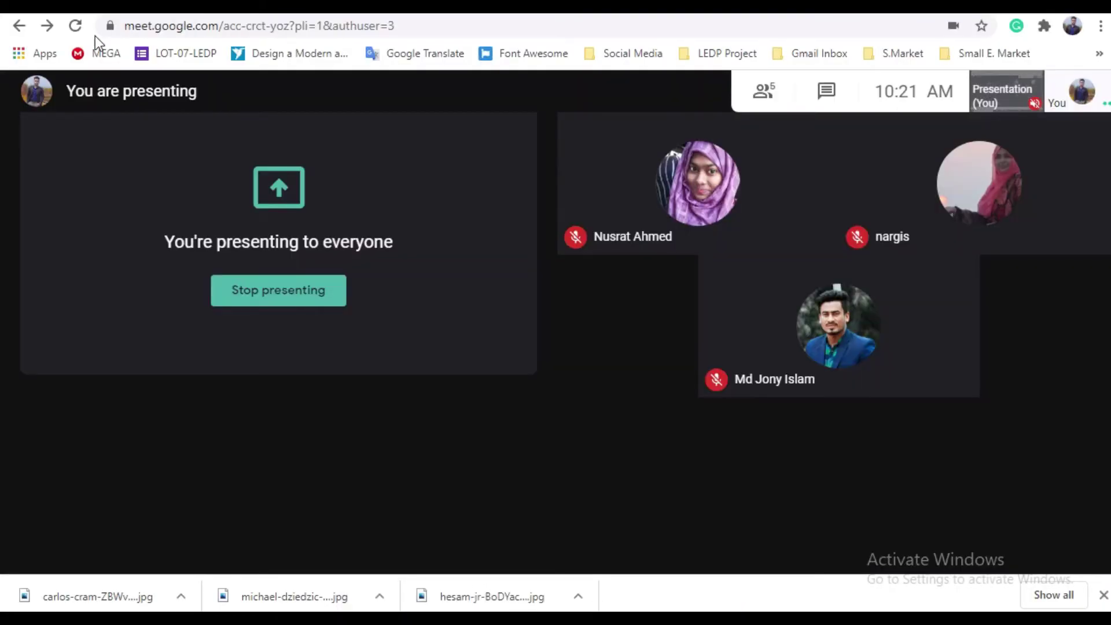
left_click(1006, 4)
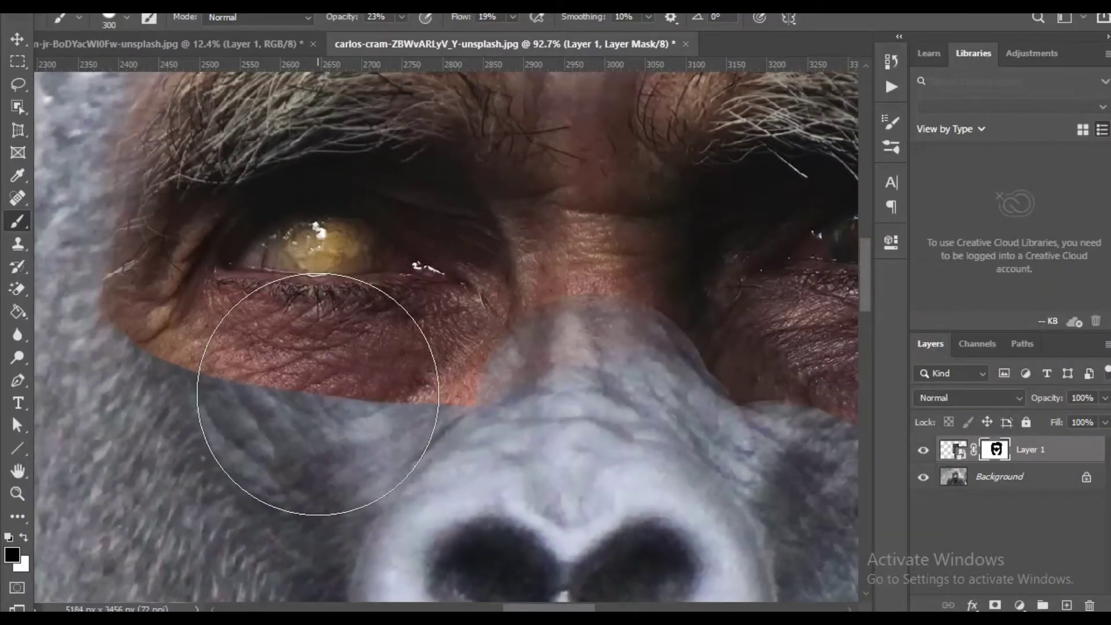
scroll(318, 388, "up", 1)
scroll(334, 399, "up", 1)
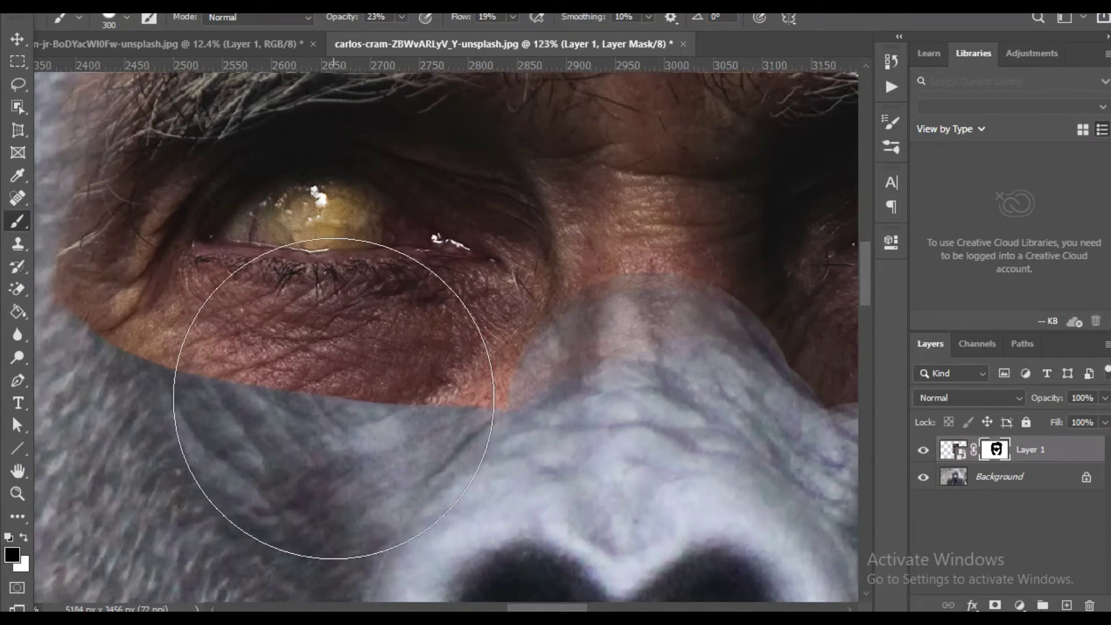
Reduce the brush size to 70 and blend the mask edge from the nose bridge down beside the left-hand eye.
key("bracketleft")
key("bracketleft")
key("bracketleft")
key("bracketleft")
key("bracketleft")
key("bracketleft")
key("bracketleft")
key("bracketleft")
key("bracketleft")
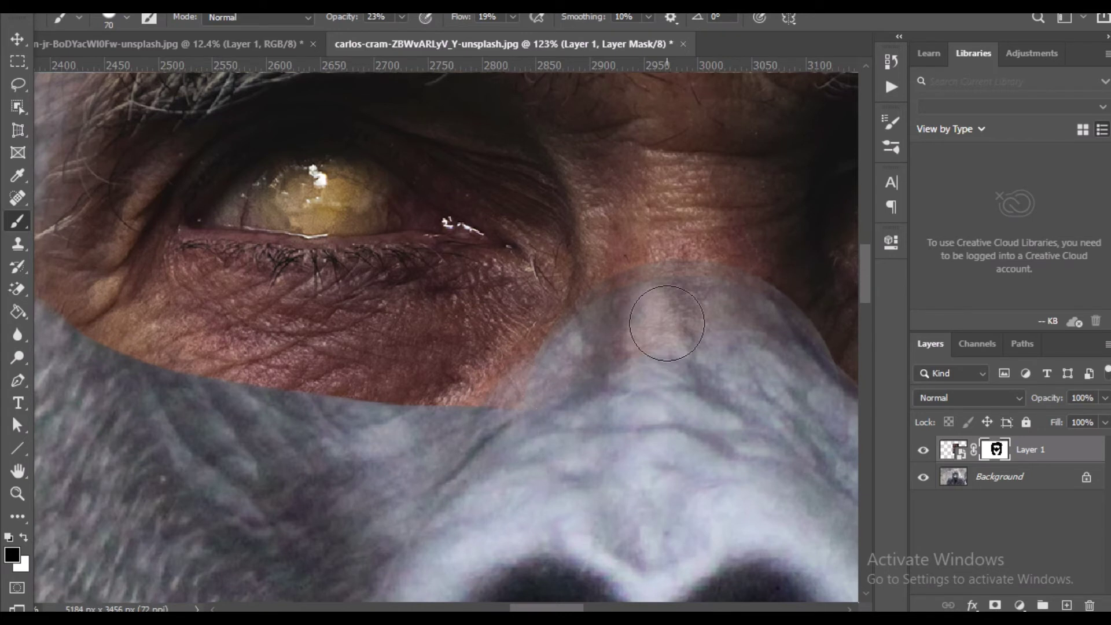
mouse_move(660, 274)
left_mouse_down()
mouse_move(590, 337)
mouse_move(530, 325)
mouse_move(526, 387)
left_mouse_up()
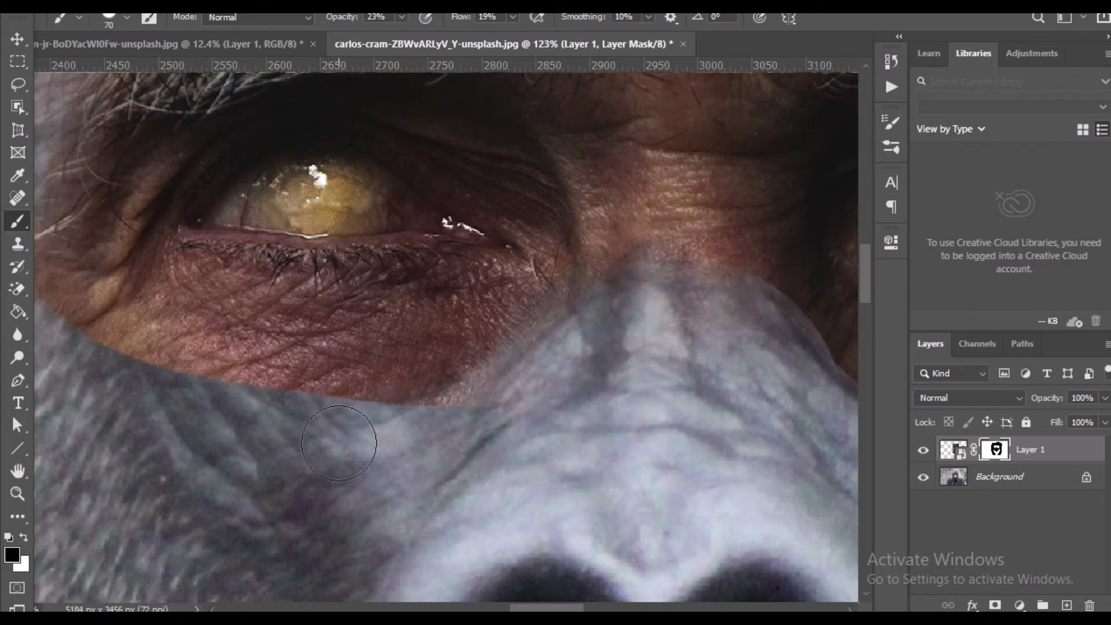
Soften the hard mask edge below the left-hand eye with low-opacity black, from the nose to the outer corner.
scroll(376, 428, "left", 3)
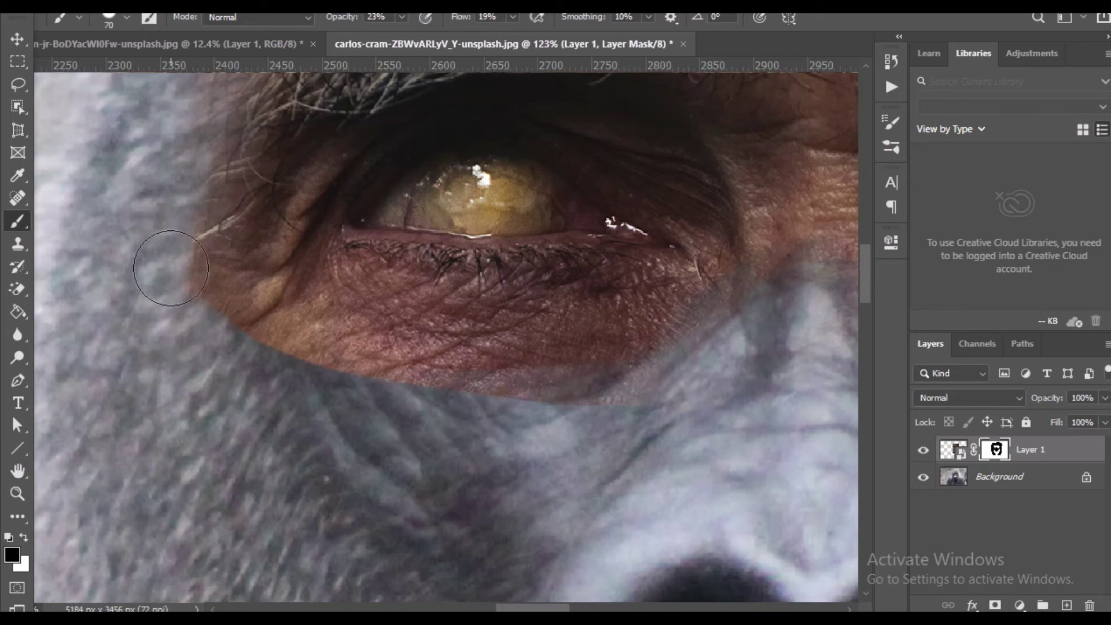
mouse_move(494, 409)
left_mouse_down()
mouse_move(162, 272)
mouse_move(556, 372)
mouse_move(179, 345)
left_mouse_up()
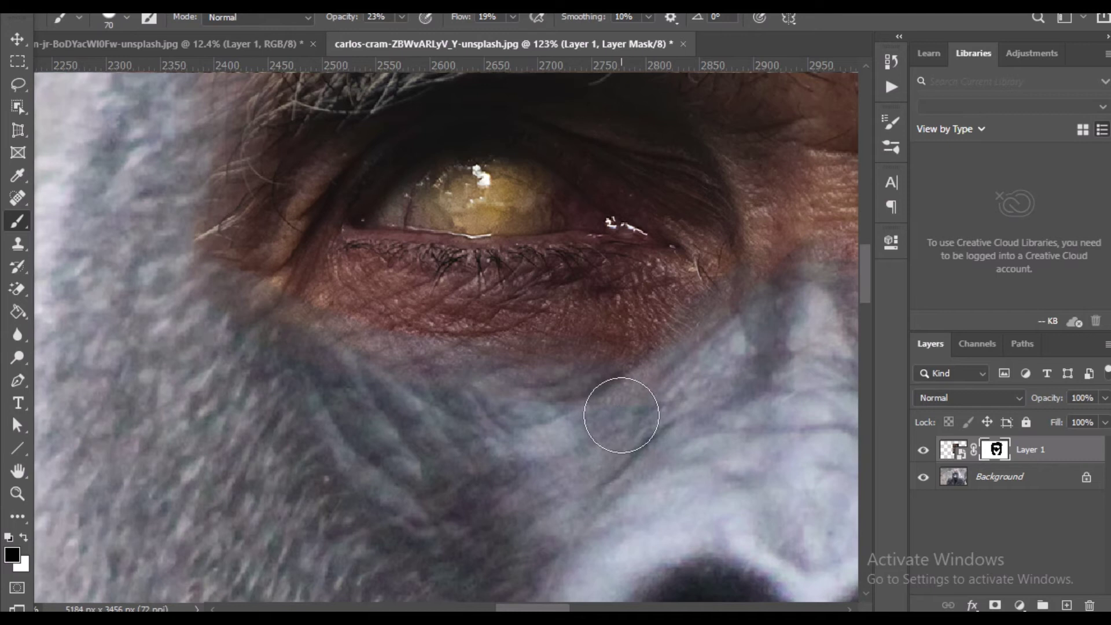
left_click_drag(621, 415, 557, 493)
mouse_move(617, 451)
left_mouse_down()
mouse_move(389, 507)
mouse_move(280, 477)
mouse_move(514, 385)
mouse_move(397, 384)
mouse_move(463, 389)
mouse_move(318, 363)
mouse_move(250, 469)
mouse_move(417, 464)
mouse_move(656, 364)
mouse_move(476, 544)
left_mouse_up()
key("ctrl+r")
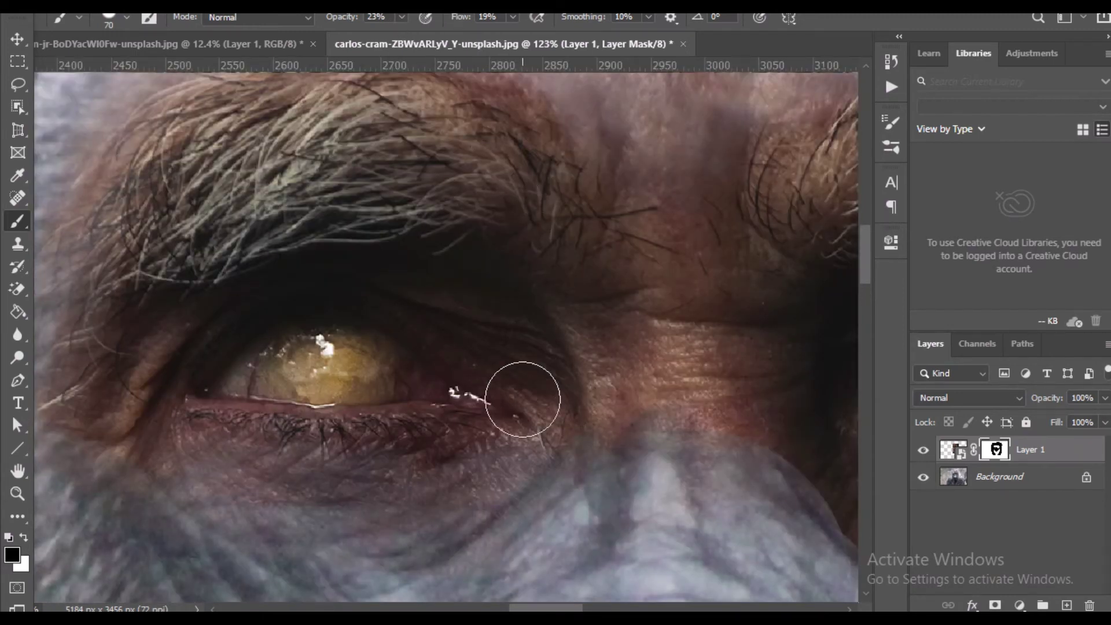
Fade the skin directly under the left-hand eye's lashes and around its outer corner into the gorilla's face.
scroll(527, 460, "up", 1)
scroll(532, 456, "up", 2)
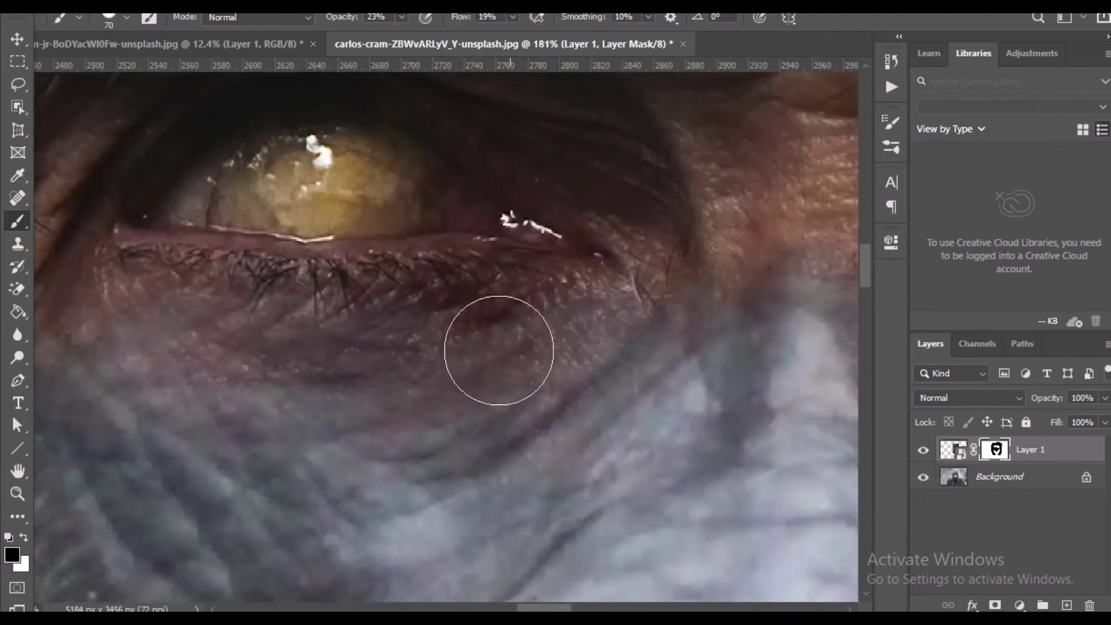
mouse_move(585, 314)
left_mouse_down()
mouse_move(297, 371)
mouse_move(348, 429)
mouse_move(375, 339)
mouse_move(254, 325)
mouse_move(49, 387)
mouse_move(141, 406)
mouse_move(173, 377)
left_mouse_up()
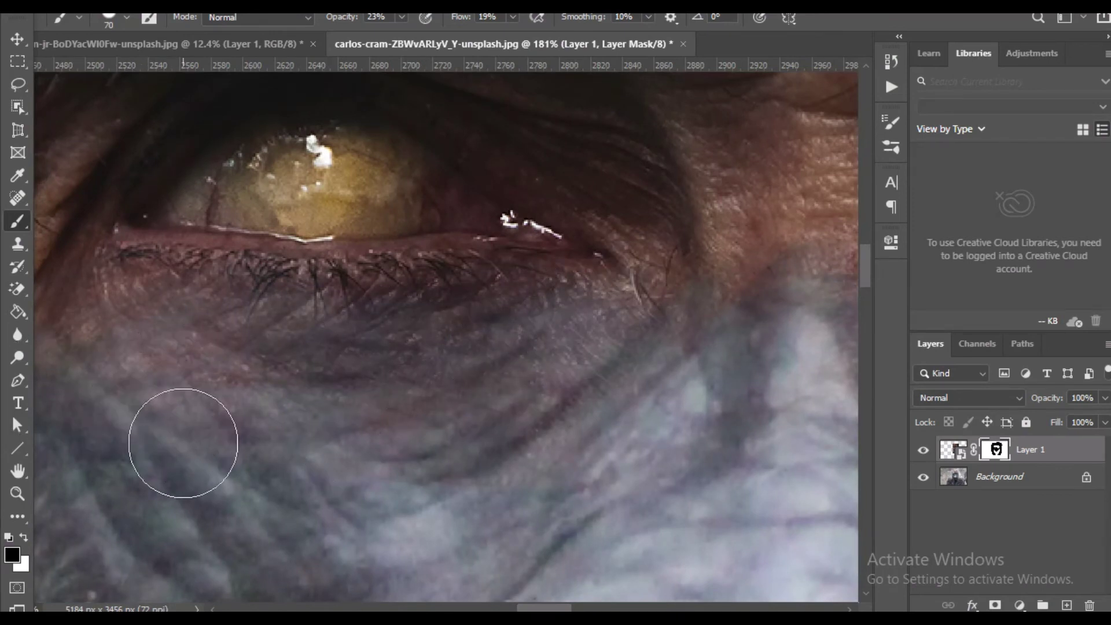
left_click_drag(288, 376, 580, 390)
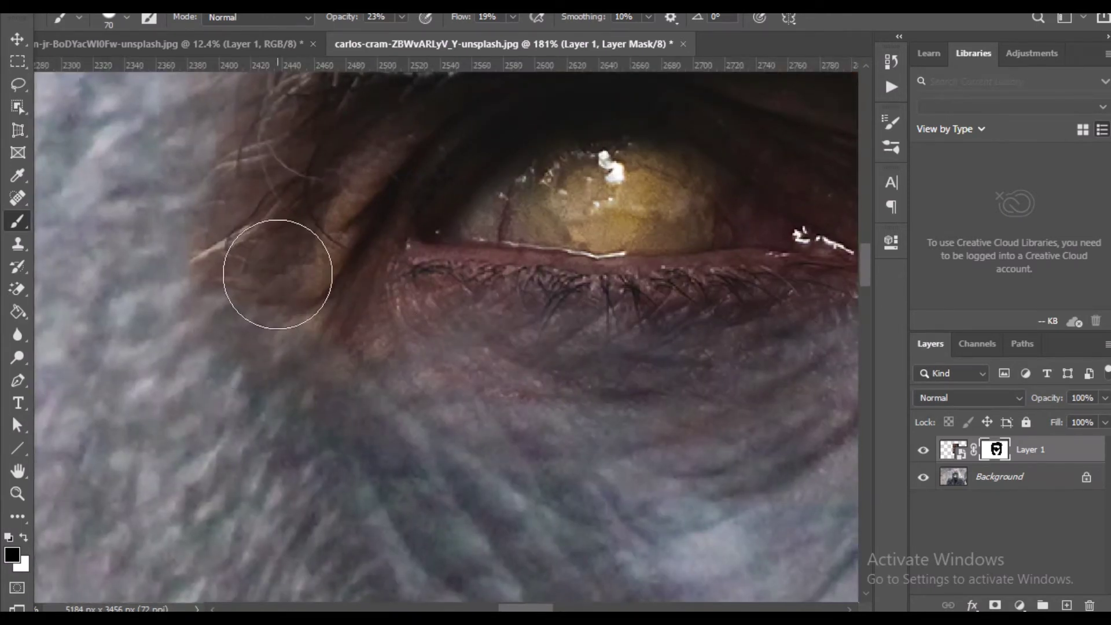
scroll(281, 310, "down", 5)
scroll(290, 299, "up", 3)
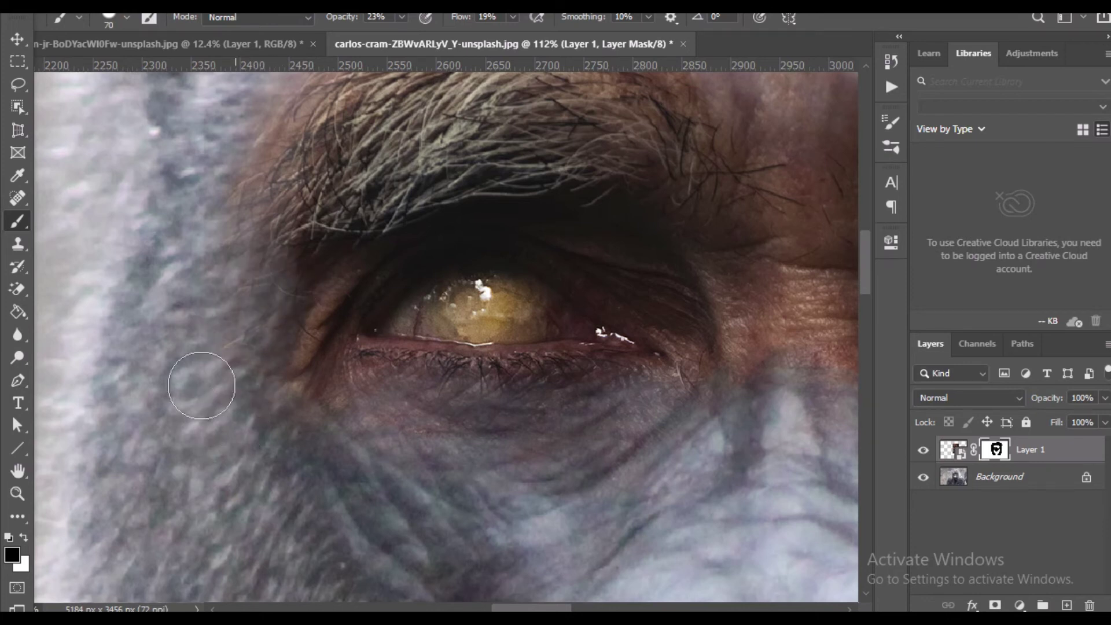
Blend the outer end and upper edge of the left-hand eyebrow into the gorilla's fur with soft black strokes.
left_click_drag(314, 184, 276, 320)
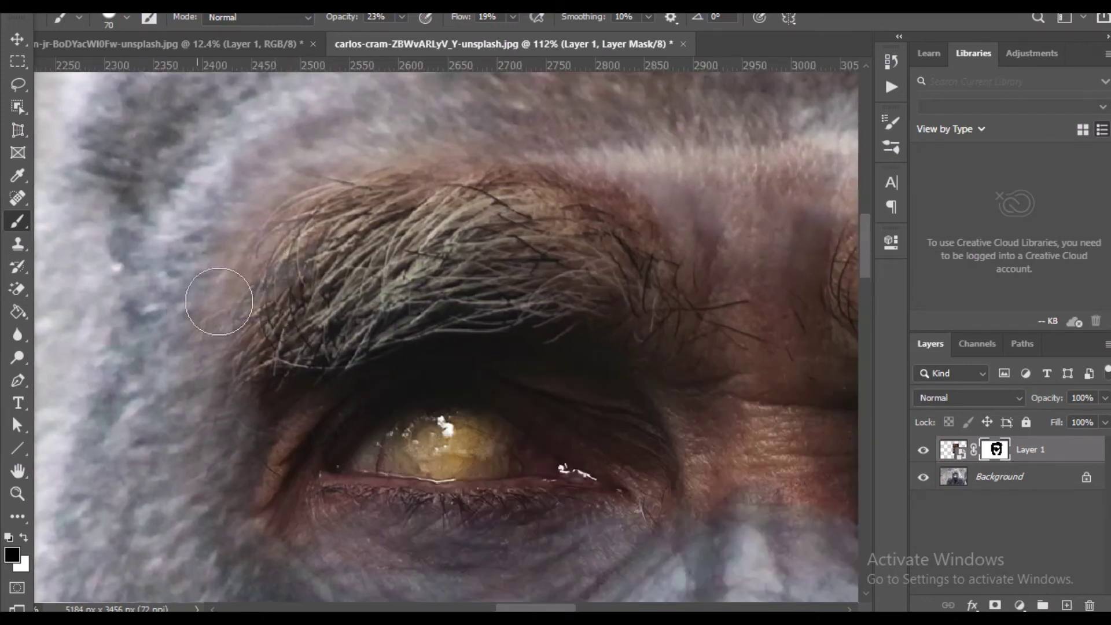
mouse_move(556, 266)
left_mouse_down()
mouse_move(615, 203)
mouse_move(398, 169)
mouse_move(263, 184)
left_mouse_up()
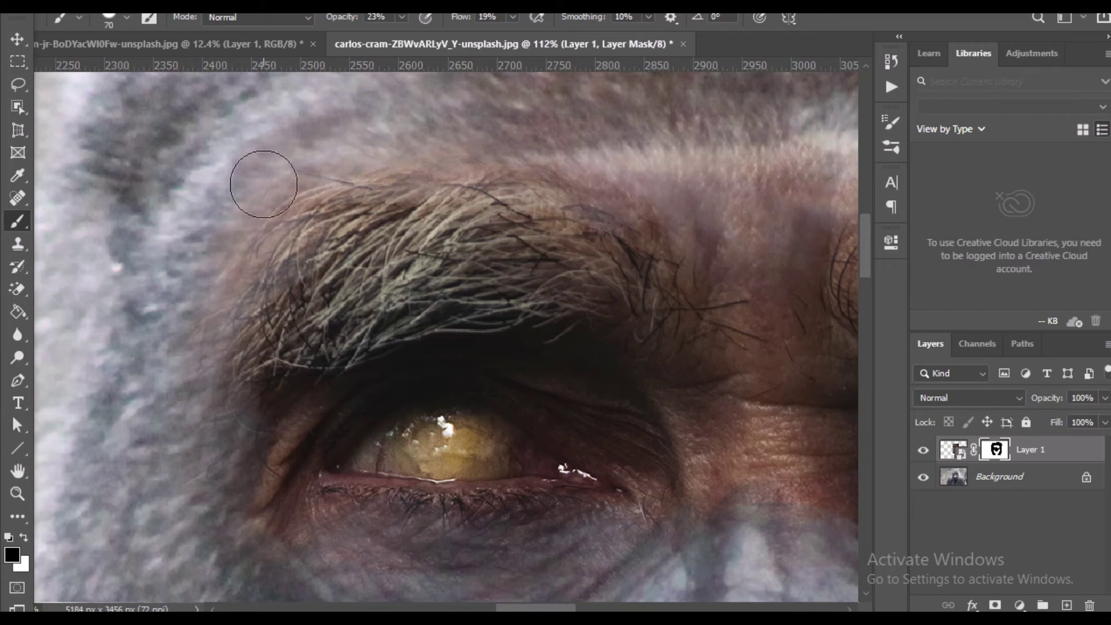
left_click_drag(708, 444, 615, 288)
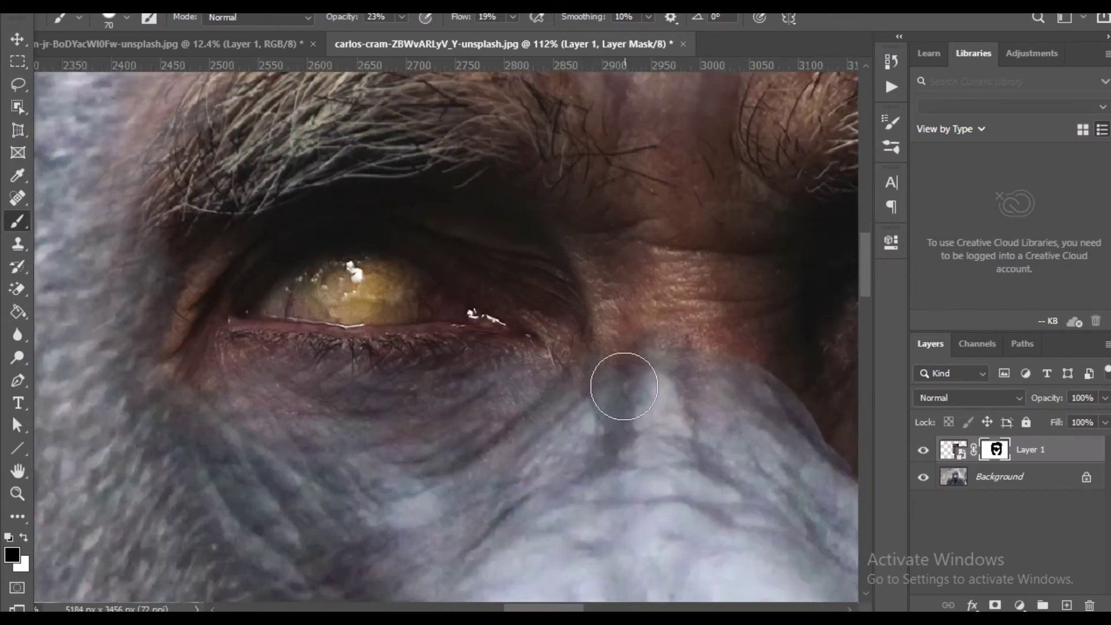
Lower the brush to 10% opacity and 10% flow and blend the nose bridge and inner eye areas into the gorilla's nose.
left_click_drag(624, 386, 496, 293)
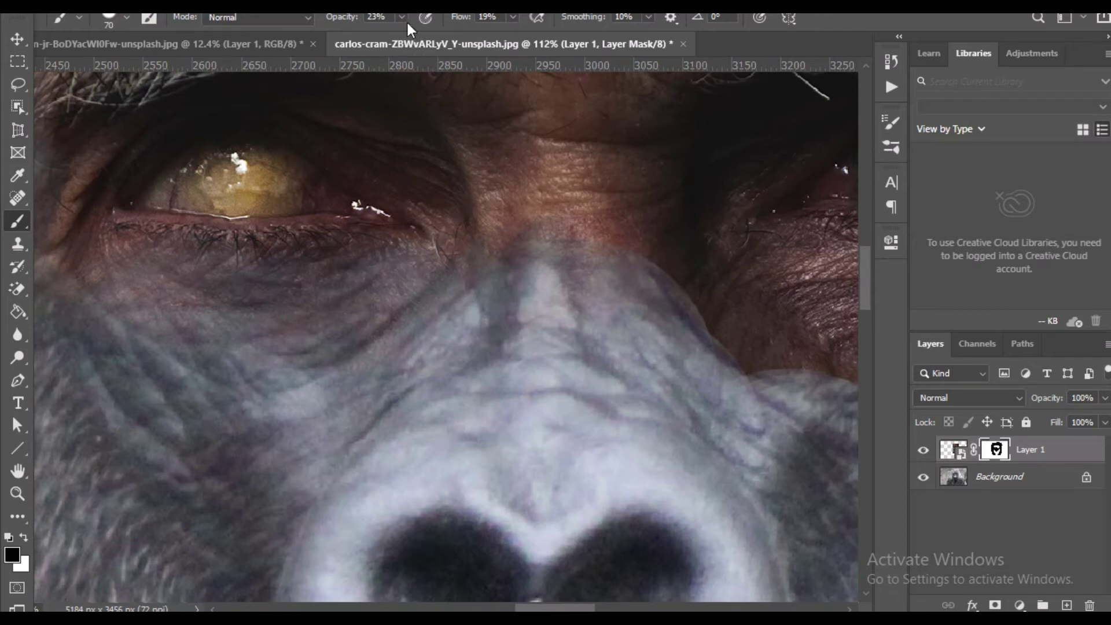
left_click_drag(391, 34, 385, 35)
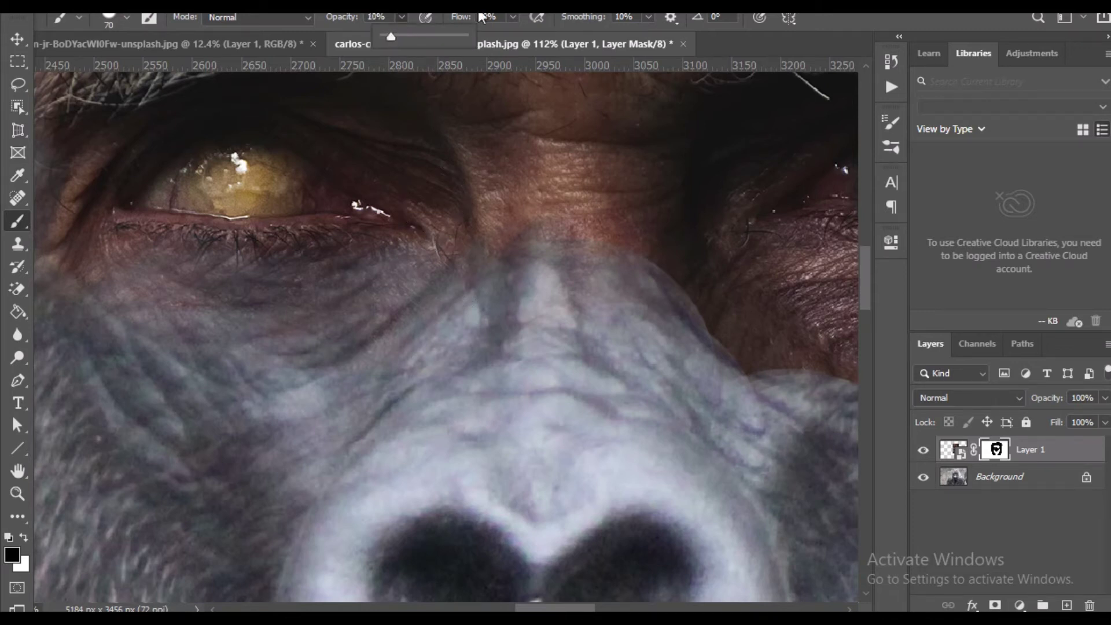
left_click(510, 18)
left_click_drag(505, 36, 497, 36)
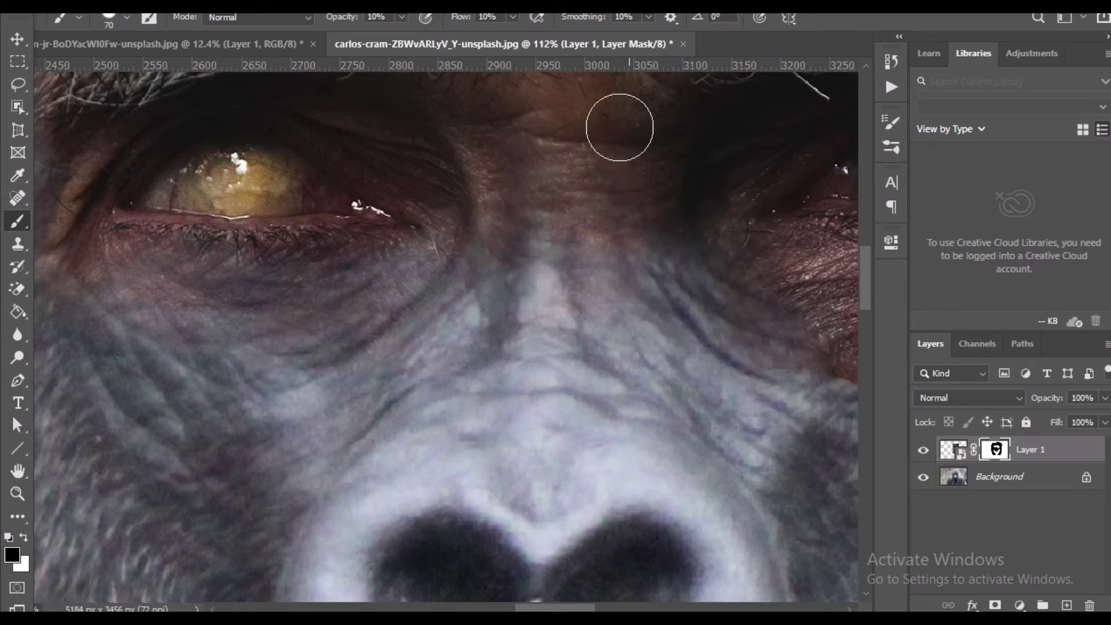
left_click_drag(668, 218, 607, 400)
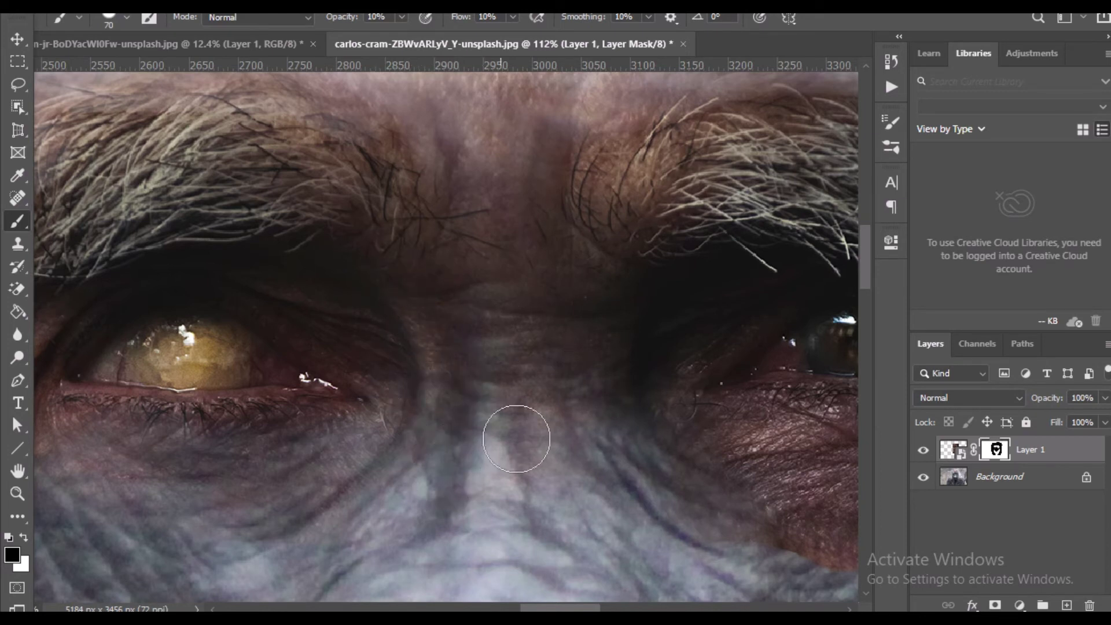
left_click_drag(474, 411, 745, 401)
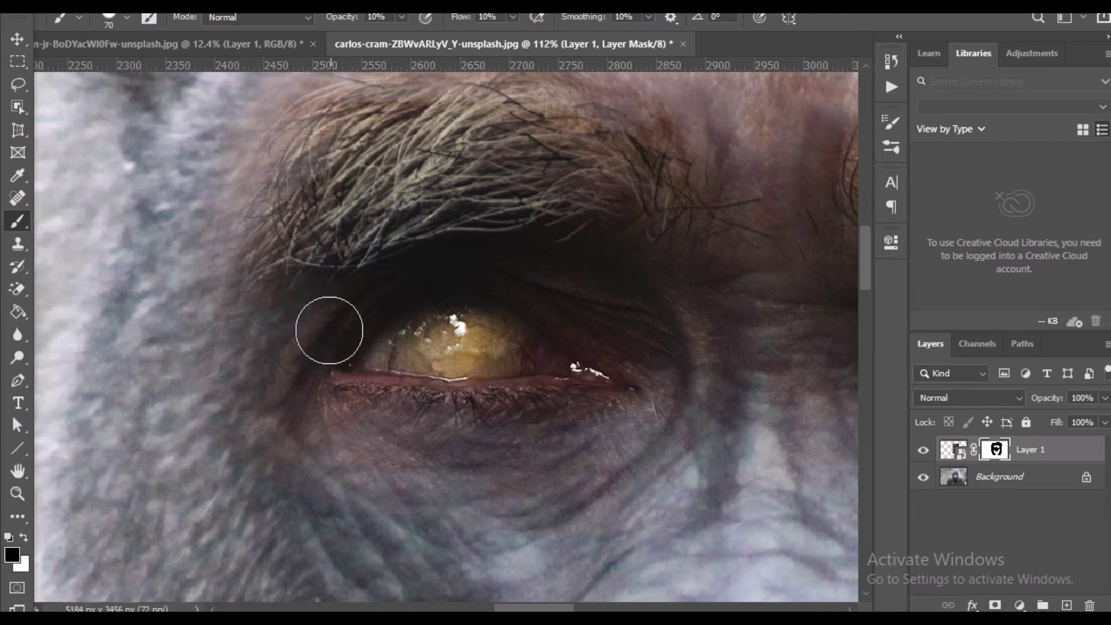
Blend the skin between the eyebrows and around the inner end of the right-hand eyebrow on the mask.
scroll(575, 459, "down", 5)
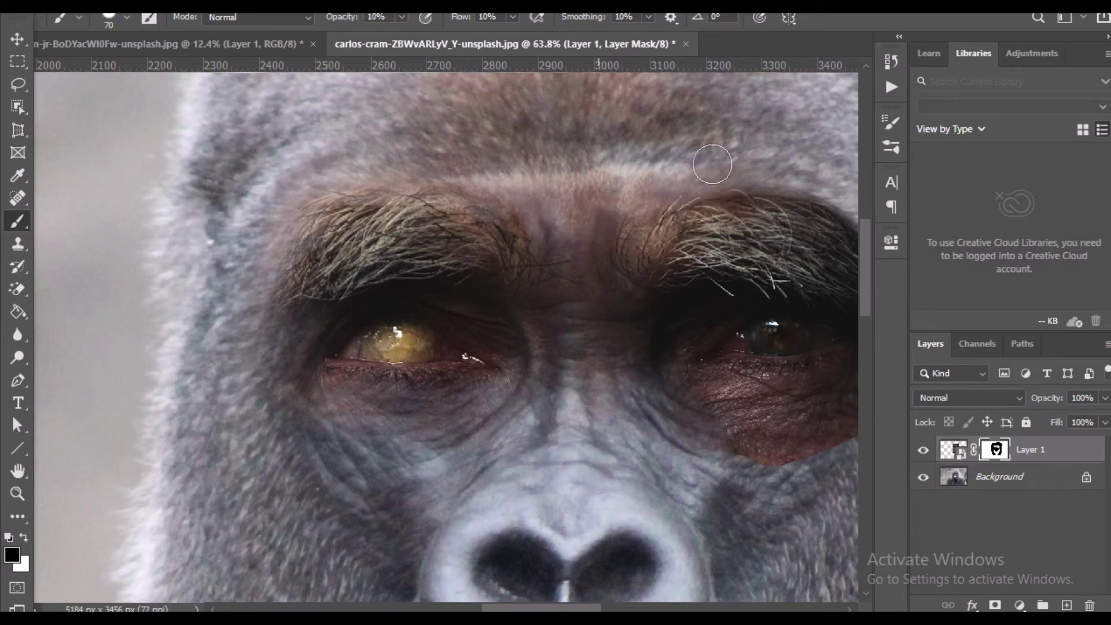
left_click_drag(665, 262, 461, 247)
mouse_move(542, 238)
left_mouse_down()
mouse_move(573, 205)
mouse_move(517, 214)
mouse_move(630, 238)
left_mouse_up()
left_click_drag(475, 210, 450, 261)
Paint soft black on the mask to blend the hard edge below and outside the right-hand eye into the fur.
left_click_drag(690, 353, 557, 274)
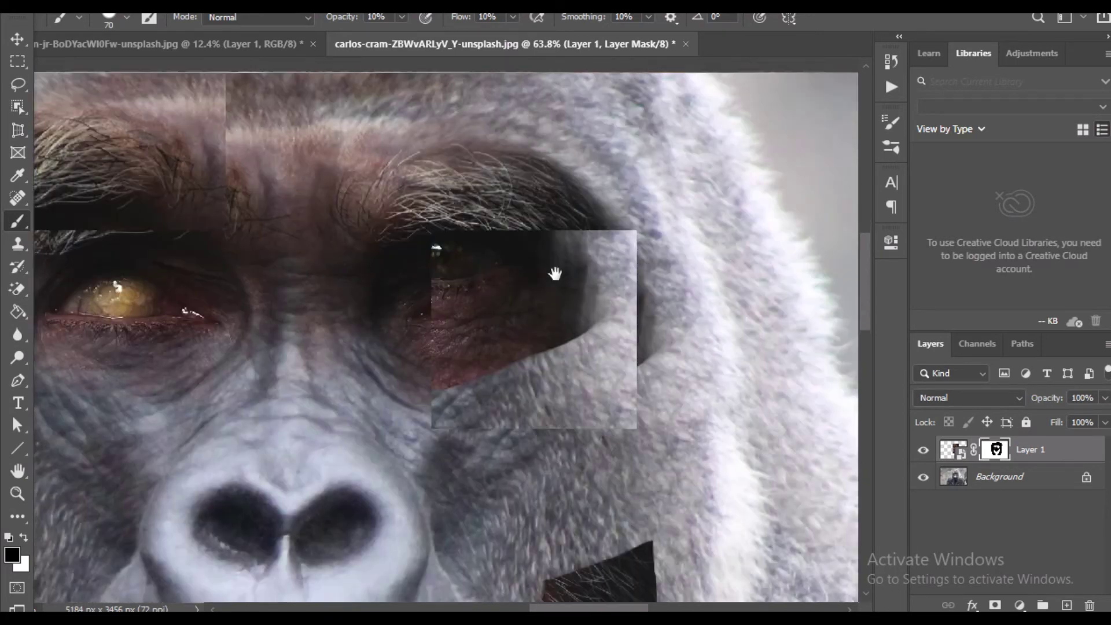
scroll(579, 340, "up", 3)
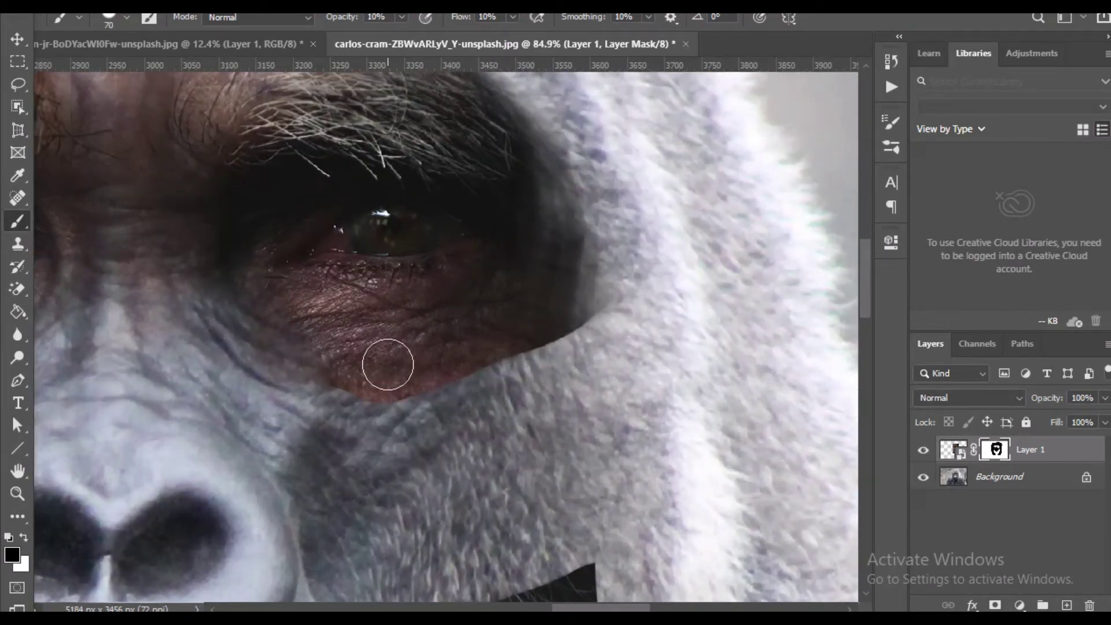
scroll(384, 362, "up", 2)
mouse_move(403, 384)
left_mouse_down()
mouse_move(598, 325)
mouse_move(378, 398)
mouse_move(590, 336)
mouse_move(315, 405)
mouse_move(593, 375)
mouse_move(397, 350)
mouse_move(614, 356)
mouse_move(416, 401)
mouse_move(354, 393)
mouse_move(596, 376)
mouse_move(321, 411)
mouse_move(312, 396)
mouse_move(613, 372)
mouse_move(307, 409)
mouse_move(589, 354)
mouse_move(632, 324)
mouse_move(308, 418)
mouse_move(592, 351)
mouse_move(653, 318)
mouse_move(392, 408)
mouse_move(229, 404)
mouse_move(265, 373)
mouse_move(332, 377)
mouse_move(364, 351)
mouse_move(321, 343)
mouse_move(365, 362)
mouse_move(586, 319)
mouse_move(249, 332)
mouse_move(506, 312)
mouse_move(653, 264)
mouse_move(367, 399)
mouse_move(636, 254)
mouse_move(532, 323)
mouse_move(615, 244)
mouse_move(539, 328)
mouse_move(631, 225)
mouse_move(500, 370)
mouse_move(642, 239)
mouse_move(446, 409)
mouse_move(691, 279)
mouse_move(553, 370)
left_mouse_up()
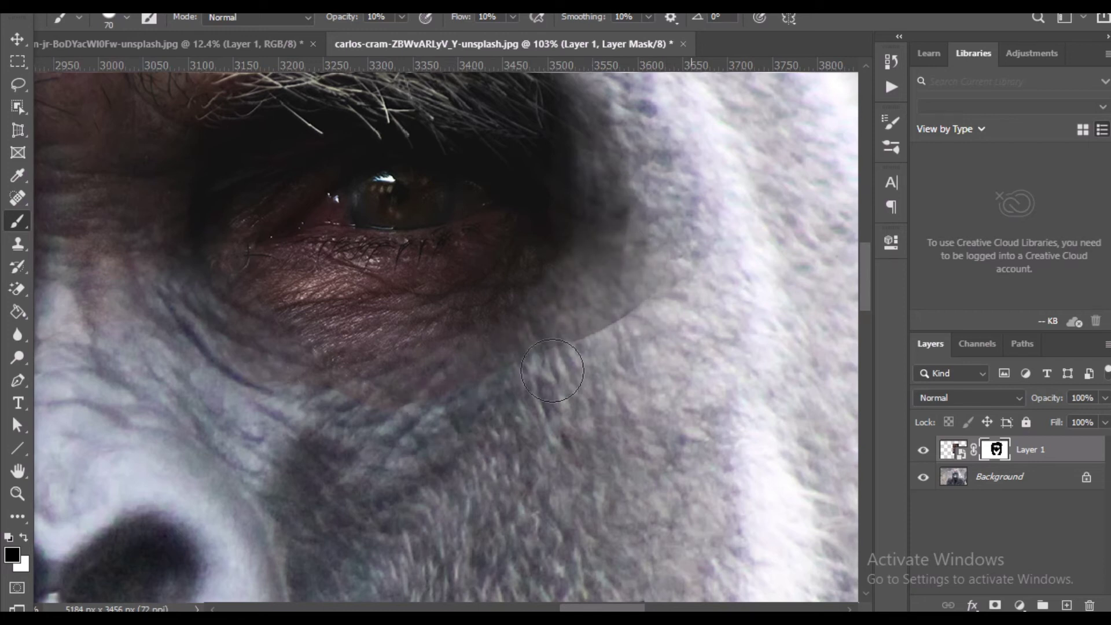
mouse_move(682, 317)
left_mouse_down()
mouse_move(550, 382)
mouse_move(736, 290)
mouse_move(699, 292)
mouse_move(530, 367)
left_mouse_up()
mouse_move(651, 330)
left_mouse_down()
mouse_move(612, 355)
mouse_move(601, 332)
mouse_move(636, 311)
mouse_move(399, 373)
mouse_move(267, 344)
mouse_move(464, 361)
mouse_move(370, 365)
mouse_move(501, 379)
mouse_move(317, 361)
mouse_move(545, 370)
mouse_move(222, 330)
mouse_move(367, 379)
mouse_move(536, 369)
mouse_move(293, 378)
mouse_move(492, 397)
mouse_move(555, 369)
mouse_move(354, 382)
mouse_move(207, 343)
mouse_move(596, 349)
mouse_move(556, 365)
mouse_move(550, 437)
left_mouse_up()
mouse_move(344, 369)
left_mouse_down()
mouse_move(434, 345)
mouse_move(414, 325)
mouse_move(470, 384)
mouse_move(374, 367)
mouse_move(640, 278)
mouse_move(567, 290)
mouse_move(554, 336)
mouse_move(648, 305)
mouse_move(565, 300)
mouse_move(529, 201)
mouse_move(593, 394)
mouse_move(625, 384)
mouse_move(605, 315)
left_mouse_up()
Touch up the mask beside the right-hand eye with white, and smooth its outer edge with black.
key("x")
mouse_move(580, 250)
left_mouse_down()
mouse_move(521, 206)
mouse_move(544, 242)
mouse_move(536, 329)
mouse_move(544, 249)
mouse_move(529, 290)
mouse_move(570, 216)
mouse_move(465, 355)
mouse_move(401, 353)
mouse_move(259, 318)
mouse_move(178, 315)
mouse_move(327, 380)
mouse_move(287, 341)
mouse_move(248, 331)
mouse_move(241, 305)
mouse_move(261, 362)
mouse_move(351, 372)
mouse_move(268, 356)
mouse_move(327, 422)
mouse_move(606, 351)
mouse_move(521, 335)
mouse_move(236, 390)
mouse_move(228, 377)
mouse_move(553, 346)
mouse_move(259, 337)
mouse_move(217, 320)
mouse_move(504, 346)
mouse_move(297, 303)
mouse_move(265, 327)
mouse_move(485, 338)
mouse_move(604, 301)
mouse_move(186, 355)
mouse_move(476, 492)
left_mouse_up()
key("x")
scroll(297, 392, "up", 3)
mouse_move(505, 385)
left_mouse_down()
mouse_move(518, 377)
mouse_move(495, 526)
mouse_move(496, 333)
left_mouse_up()
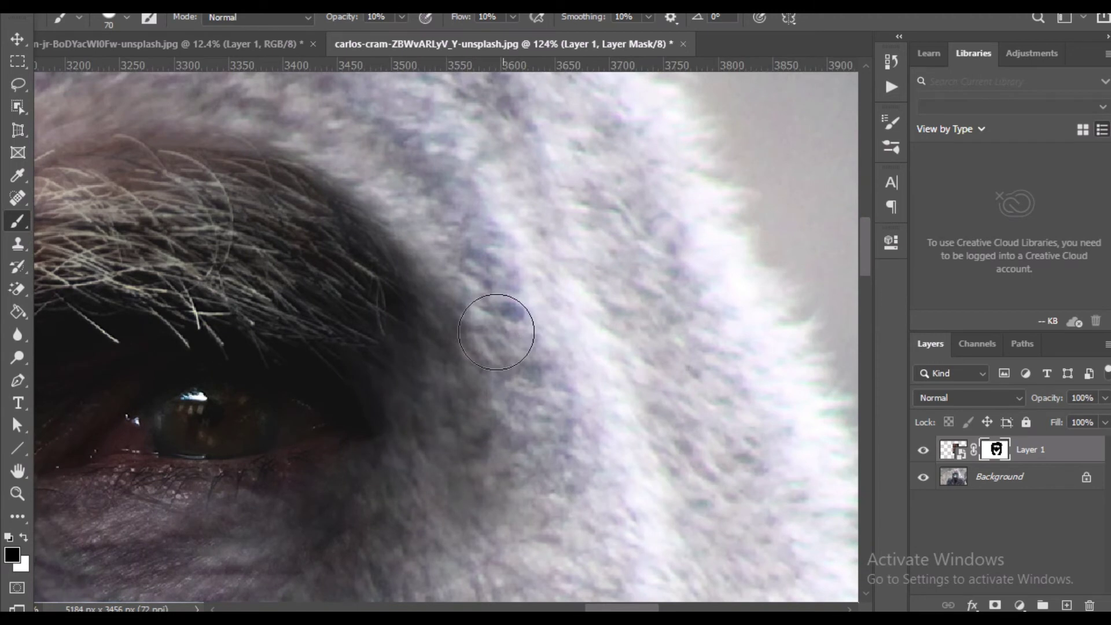
left_click_drag(429, 504, 511, 454)
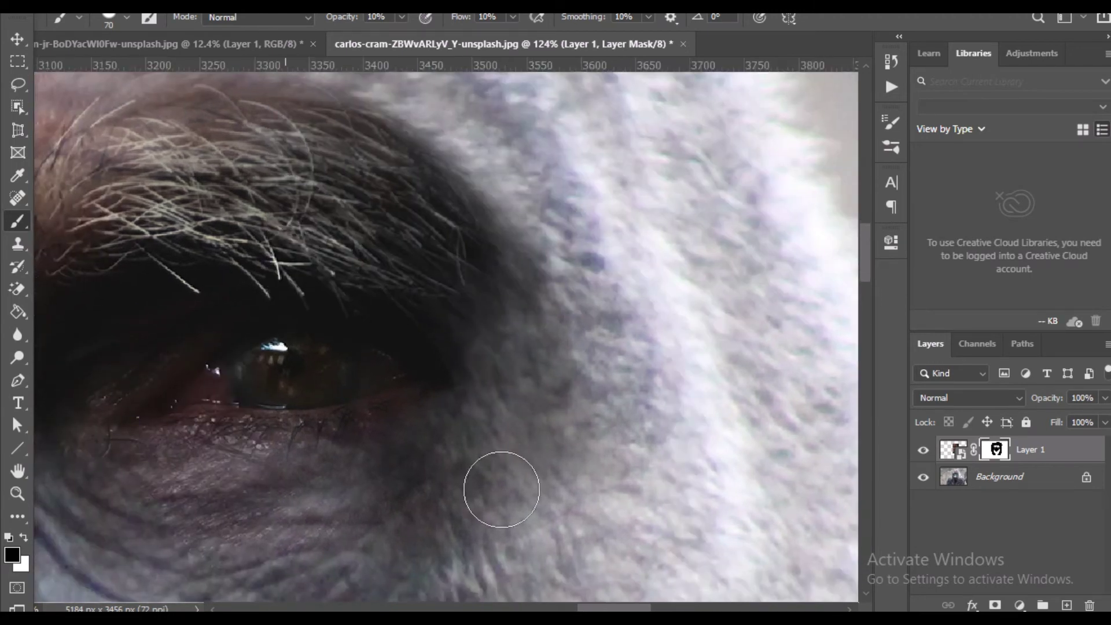
Fade the inner hairs and upper edge of the right-hand eyebrow and soften the eye's outer corner on the mask.
left_click_drag(484, 367, 596, 509)
mouse_move(287, 289)
left_mouse_down()
mouse_move(424, 279)
mouse_move(573, 338)
mouse_move(382, 262)
mouse_move(411, 256)
left_mouse_up()
mouse_move(273, 318)
left_mouse_down()
mouse_move(368, 215)
mouse_move(382, 217)
mouse_move(259, 295)
mouse_move(317, 178)
mouse_move(204, 411)
mouse_move(348, 224)
mouse_move(353, 321)
mouse_move(234, 417)
mouse_move(232, 400)
mouse_move(268, 392)
mouse_move(402, 378)
left_mouse_up()
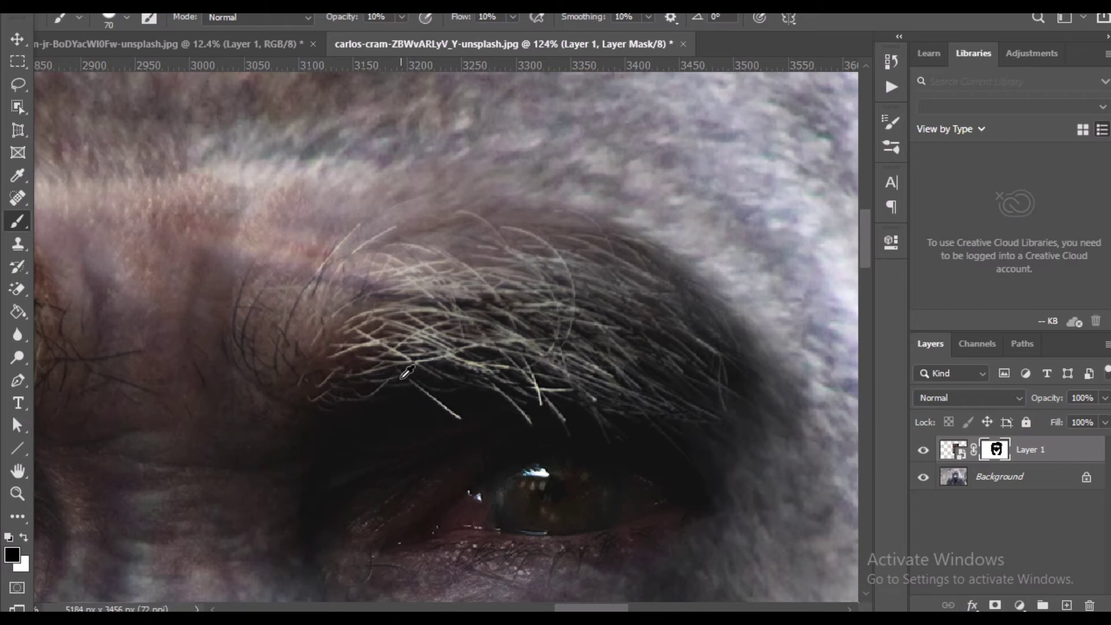
scroll(402, 378, "down", 4)
left_click_drag(615, 472, 557, 346)
mouse_move(549, 426)
left_mouse_down()
mouse_move(506, 378)
mouse_move(607, 378)
mouse_move(431, 419)
mouse_move(283, 375)
mouse_move(451, 453)
mouse_move(325, 396)
mouse_move(301, 342)
mouse_move(396, 414)
mouse_move(338, 379)
mouse_move(510, 393)
mouse_move(473, 403)
mouse_move(530, 380)
mouse_move(571, 400)
left_mouse_up()
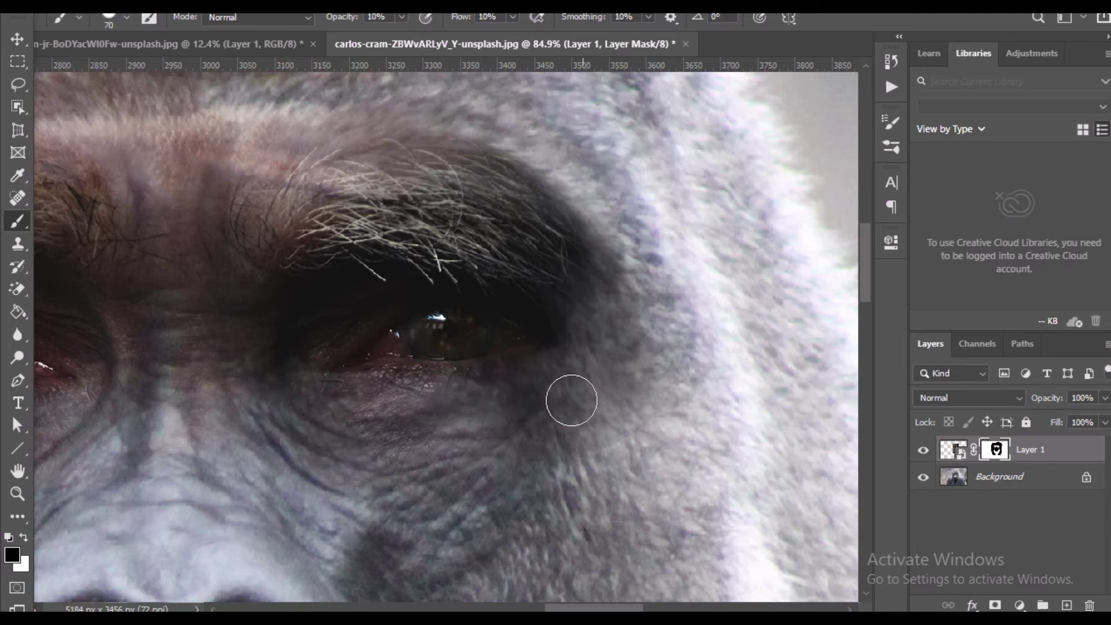
Tone down the remaining brown skin around both eyebrows and the lower forehead with faint black mask strokes.
scroll(616, 405, "down", 1)
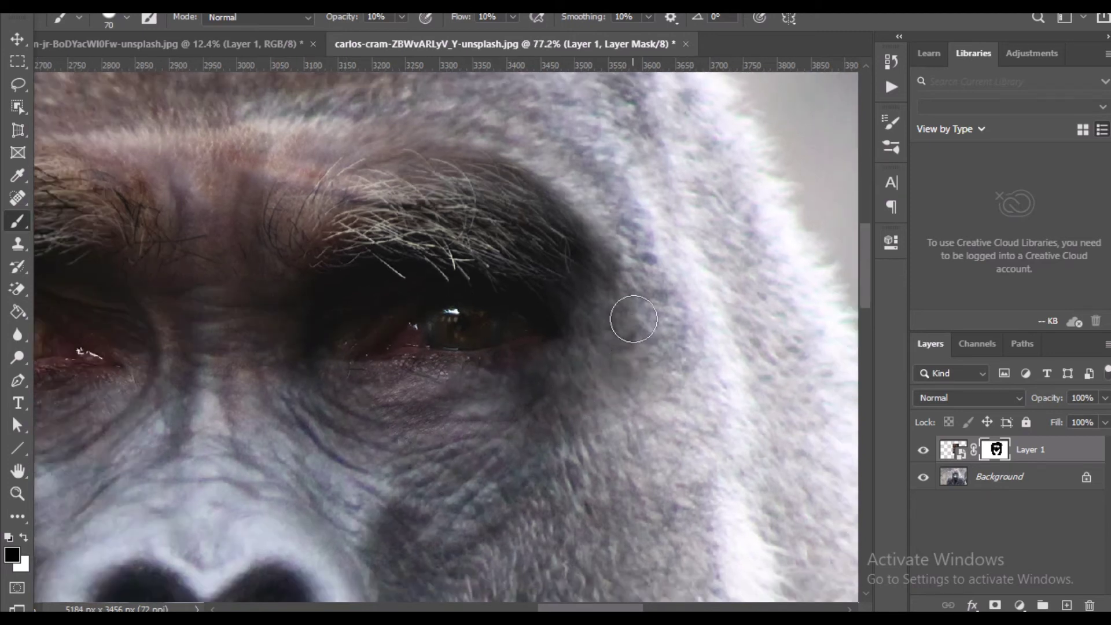
scroll(649, 486, "down", 4)
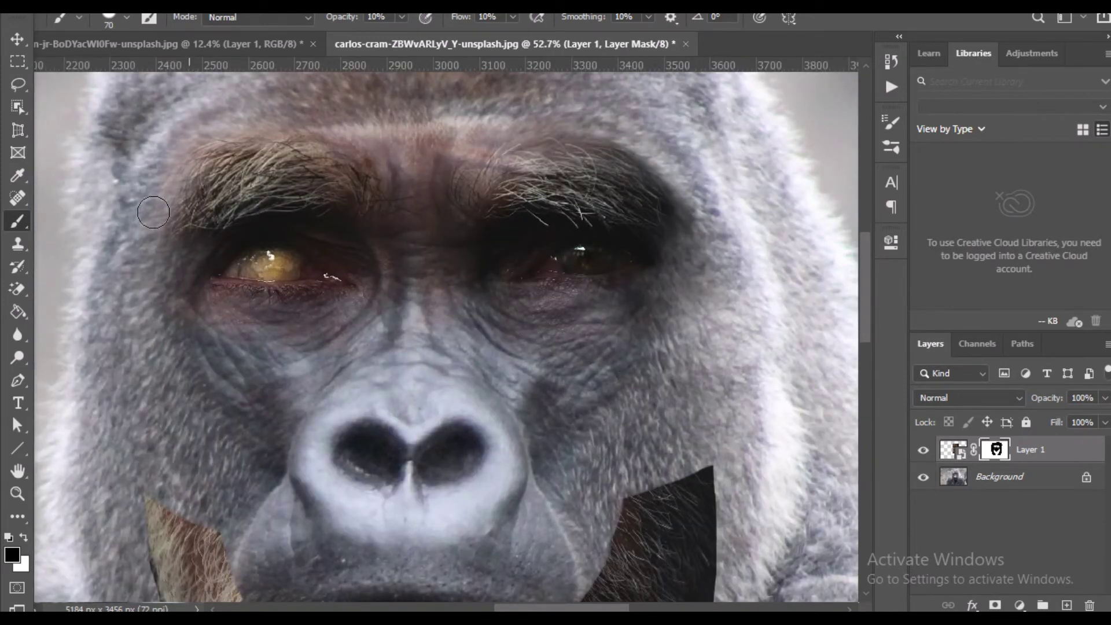
left_click_drag(436, 141, 439, 228)
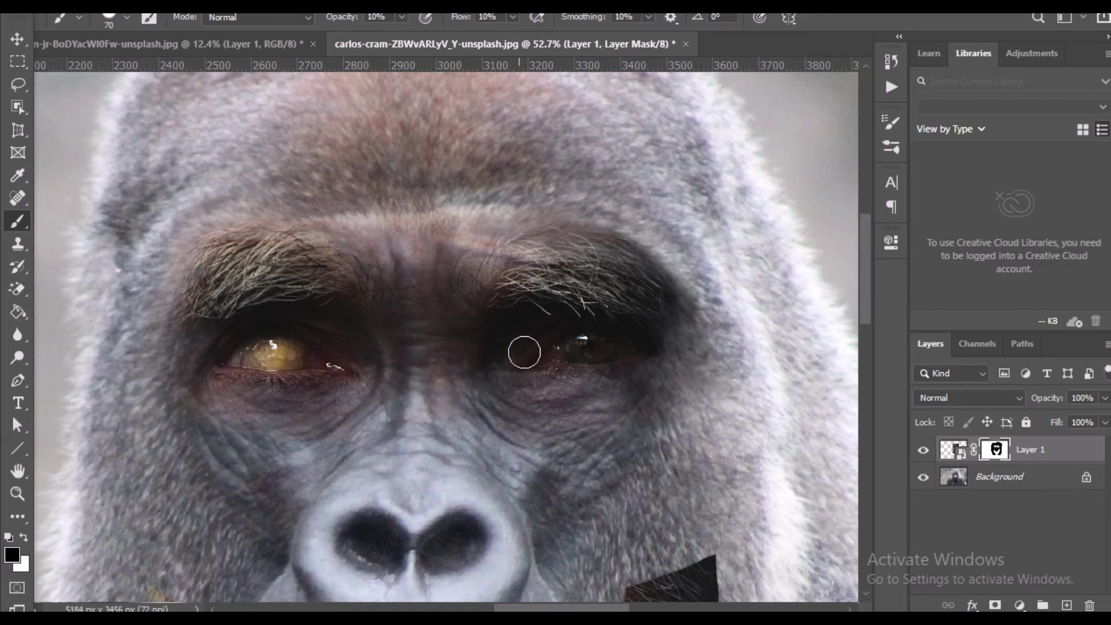
Paint white on the mask below the gorilla's lower lip to bring the man's beard up to the lip line.
scroll(521, 347, "down", 5)
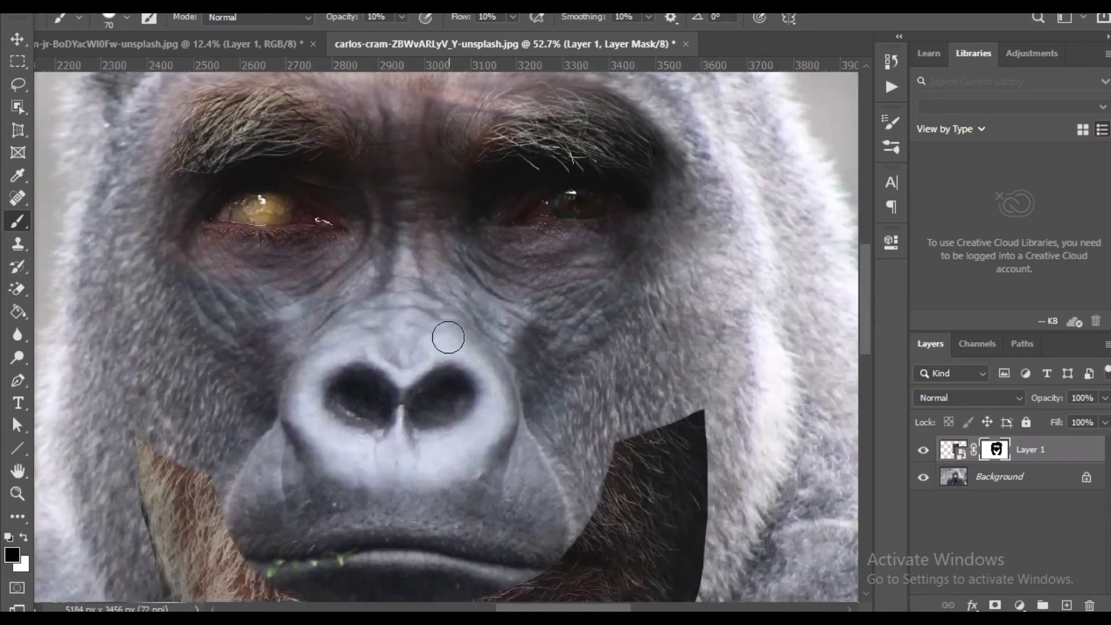
scroll(448, 338, "down", 1)
left_click_drag(538, 473, 505, 357)
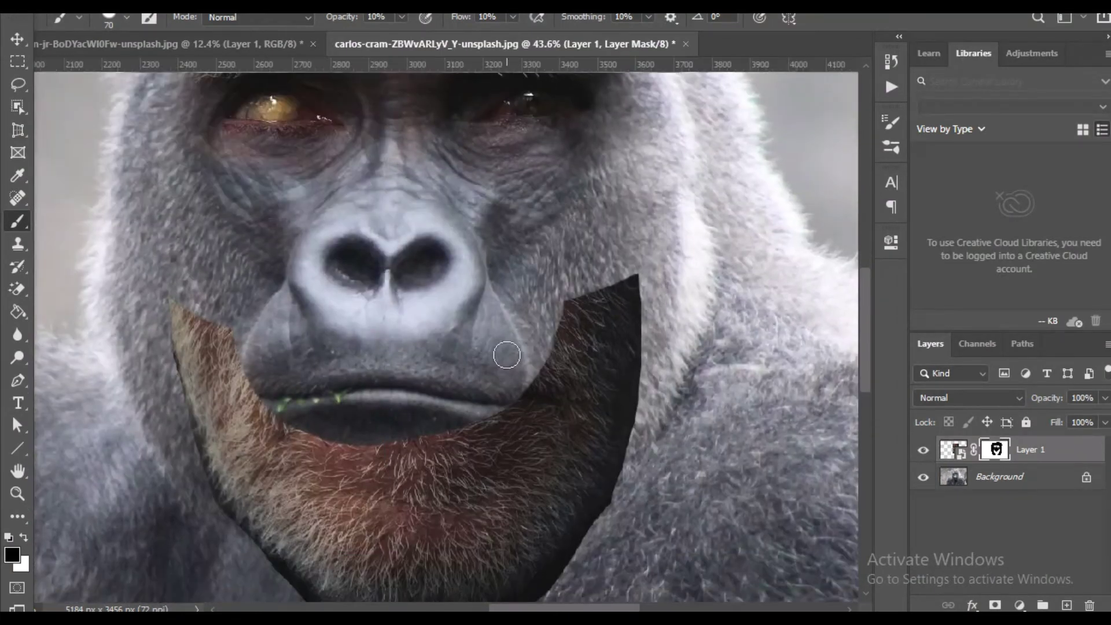
scroll(431, 381, "down", 2)
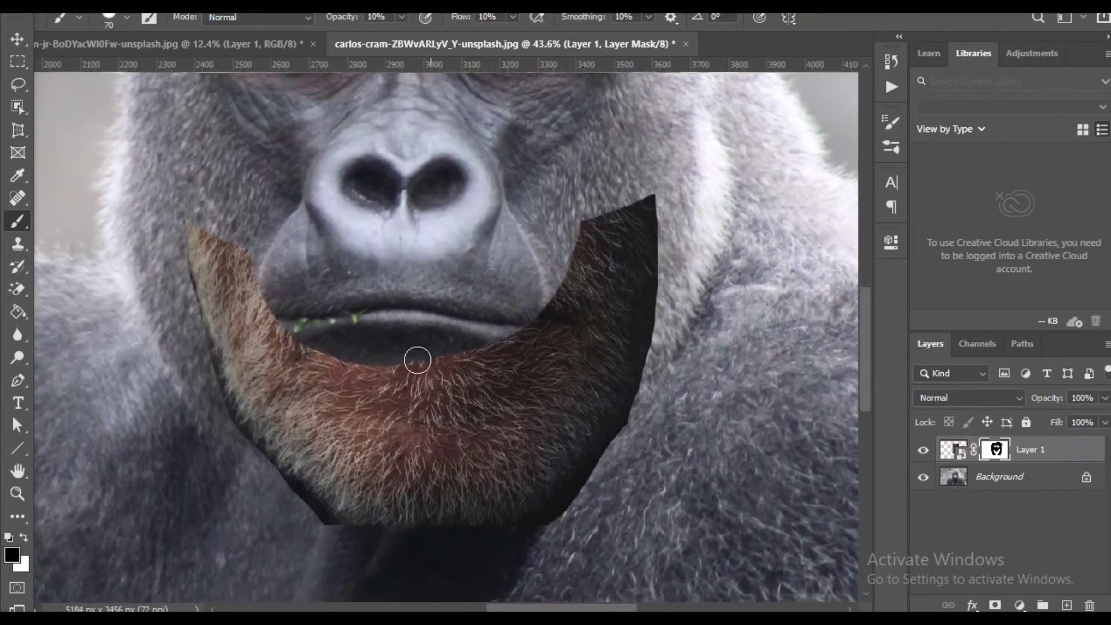
scroll(405, 364, "up", 4)
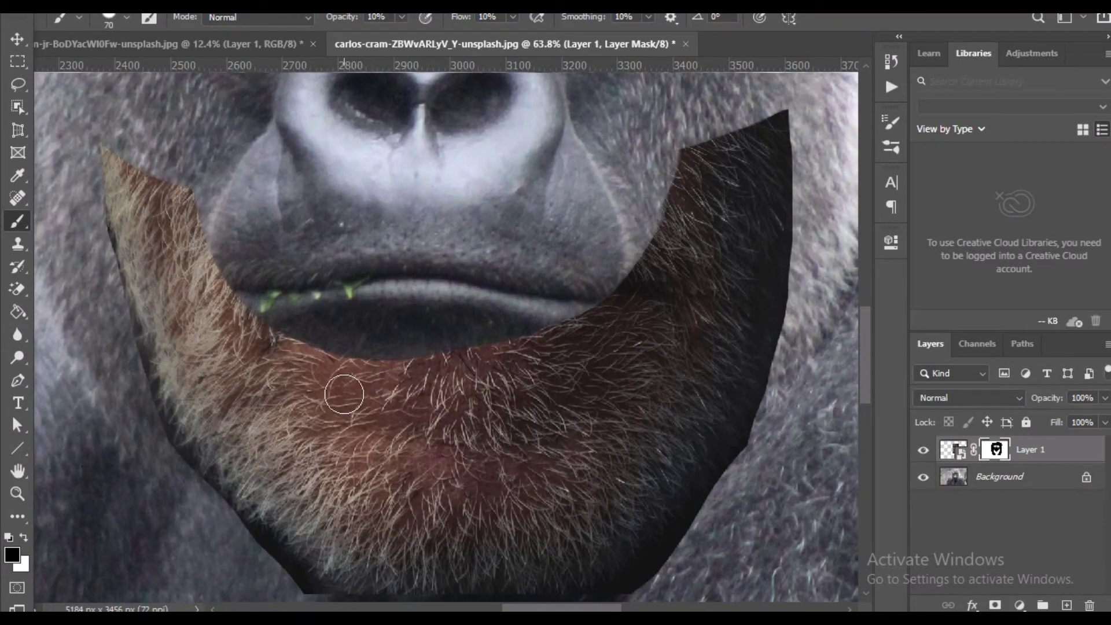
key("x")
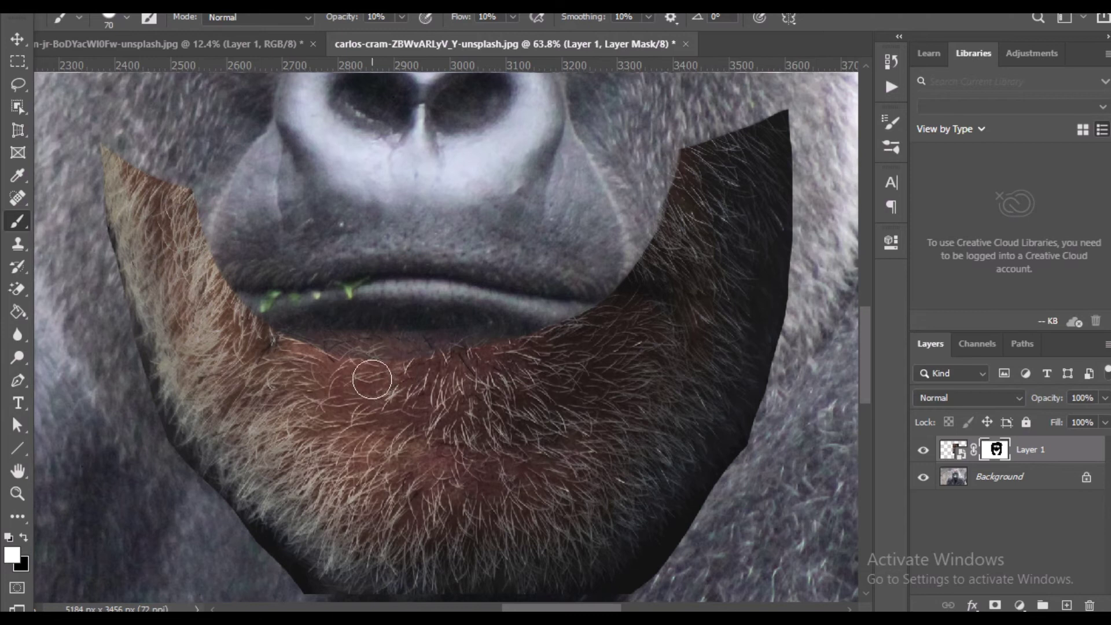
scroll(373, 379, "up", 4)
mouse_move(316, 346)
left_mouse_down()
mouse_move(371, 326)
mouse_move(350, 346)
mouse_move(436, 325)
mouse_move(383, 364)
mouse_move(477, 331)
mouse_move(421, 371)
mouse_move(474, 327)
mouse_move(393, 330)
mouse_move(324, 355)
mouse_move(291, 339)
mouse_move(386, 348)
mouse_move(279, 346)
mouse_move(404, 368)
mouse_move(566, 349)
mouse_move(405, 378)
mouse_move(601, 346)
mouse_move(515, 350)
mouse_move(610, 349)
mouse_move(372, 349)
mouse_move(366, 325)
mouse_move(398, 326)
mouse_move(401, 355)
mouse_move(419, 322)
mouse_move(403, 367)
mouse_move(370, 333)
mouse_move(302, 339)
mouse_move(375, 322)
mouse_move(262, 348)
mouse_move(289, 333)
mouse_move(248, 339)
mouse_move(304, 343)
mouse_move(251, 348)
mouse_move(347, 323)
mouse_move(344, 339)
mouse_move(470, 326)
mouse_move(459, 327)
mouse_move(611, 350)
mouse_move(506, 323)
mouse_move(608, 356)
mouse_move(581, 335)
mouse_move(622, 336)
mouse_move(589, 346)
mouse_move(603, 336)
mouse_move(570, 327)
mouse_move(628, 332)
mouse_move(576, 315)
mouse_move(636, 344)
mouse_move(573, 313)
mouse_move(640, 351)
mouse_move(528, 339)
mouse_move(595, 380)
mouse_move(509, 348)
mouse_move(650, 342)
mouse_move(400, 317)
mouse_move(334, 329)
mouse_move(418, 431)
mouse_move(470, 384)
left_mouse_up()
scroll(486, 394, "down", 2)
left_click_drag(577, 393, 397, 451)
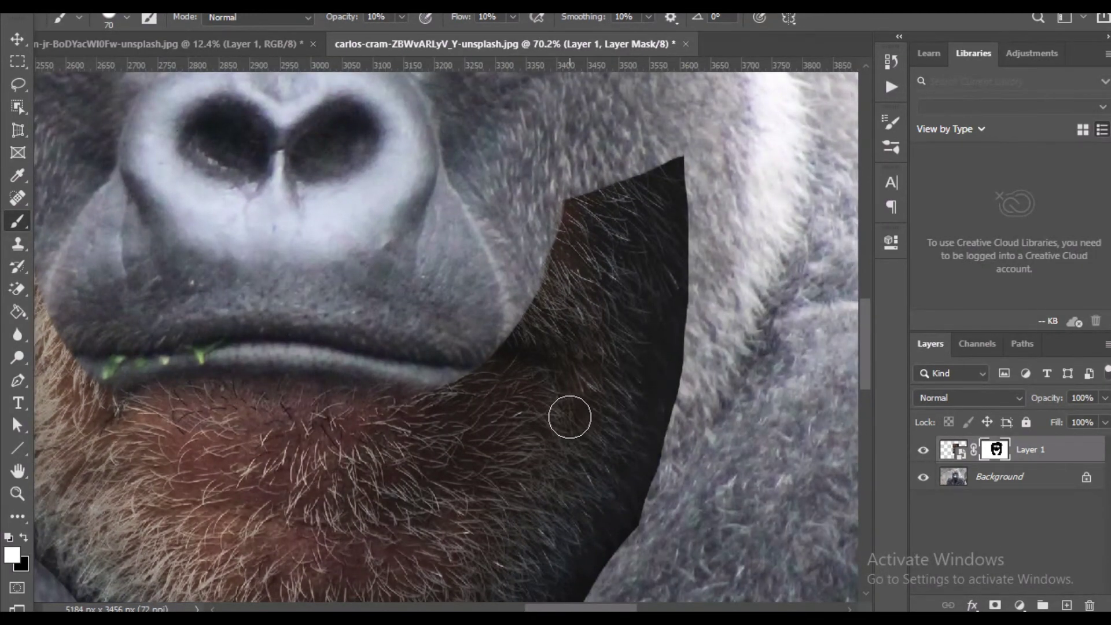
scroll(583, 417, "down", 5)
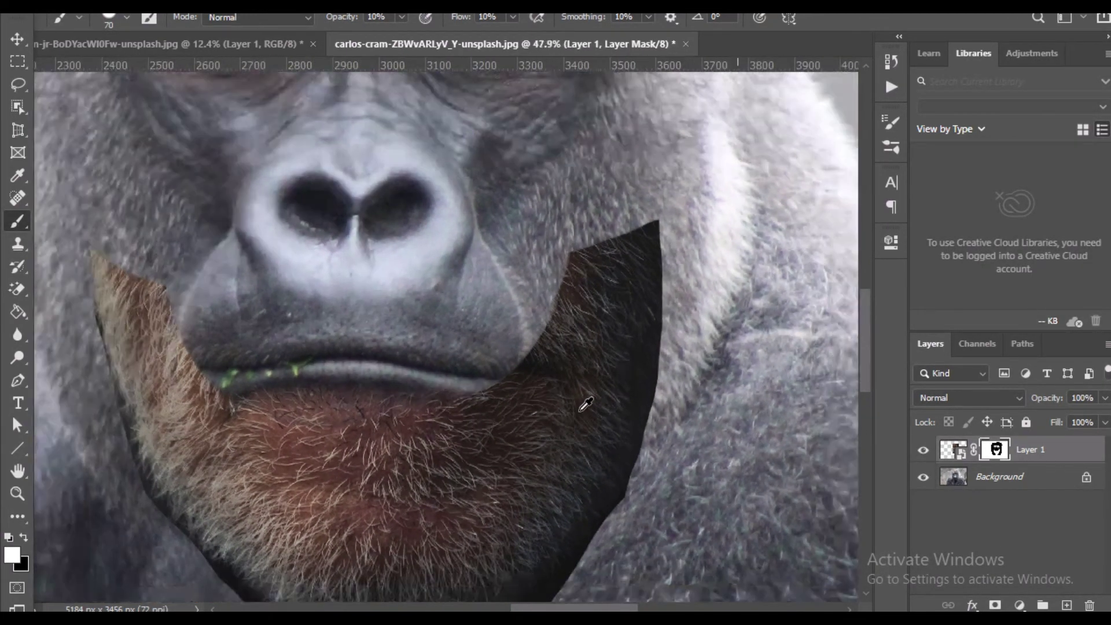
Set brush flow and opacity to 100% and paint black on the mask to hide the beard strip along the left-hand cheek.
left_click_drag(549, 457, 571, 431)
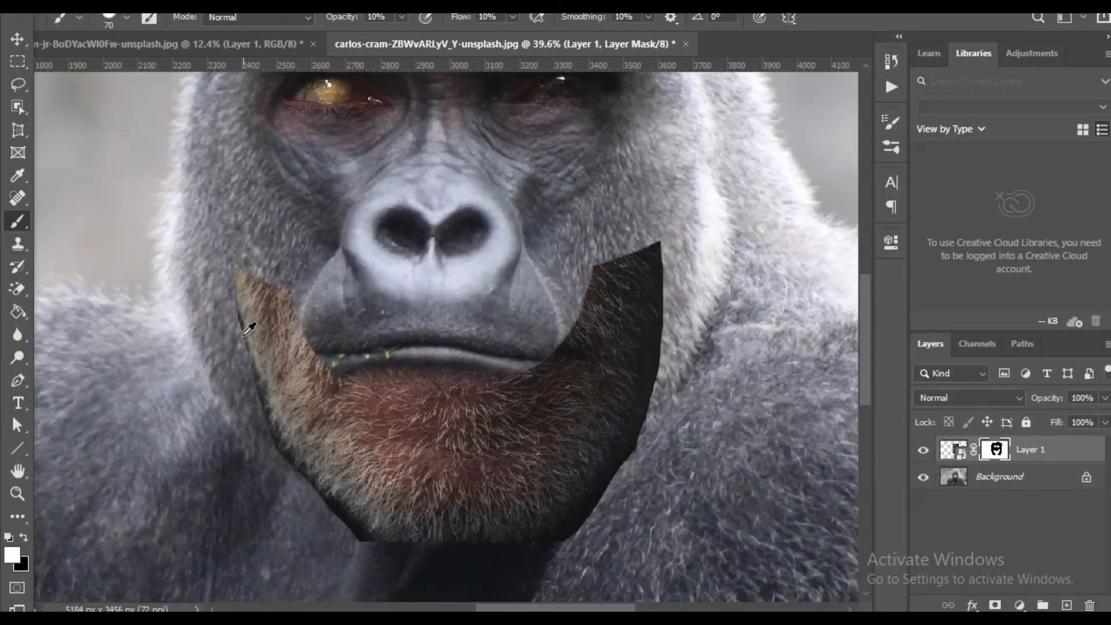
scroll(232, 354, "up", 1)
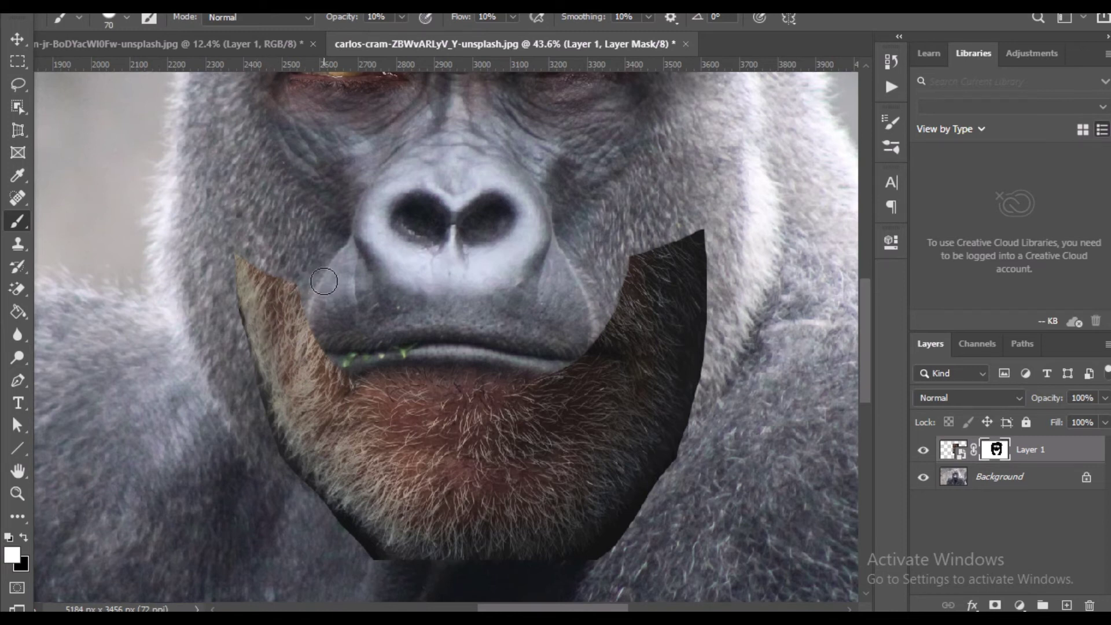
key("x")
left_click_drag(515, 19, 622, 41)
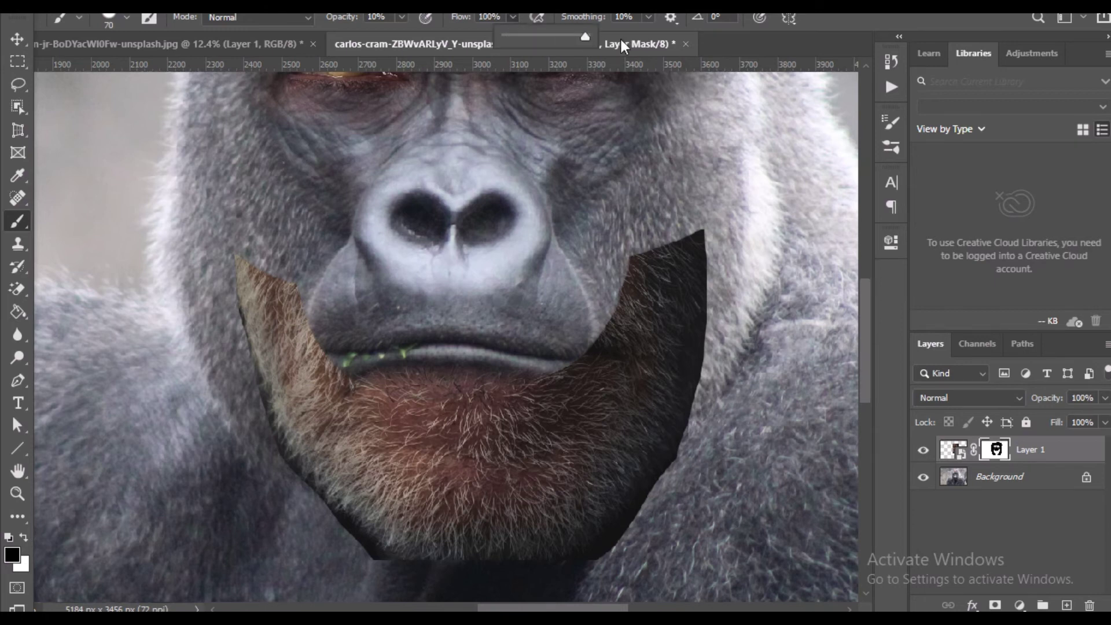
left_click_drag(405, 18, 403, 33)
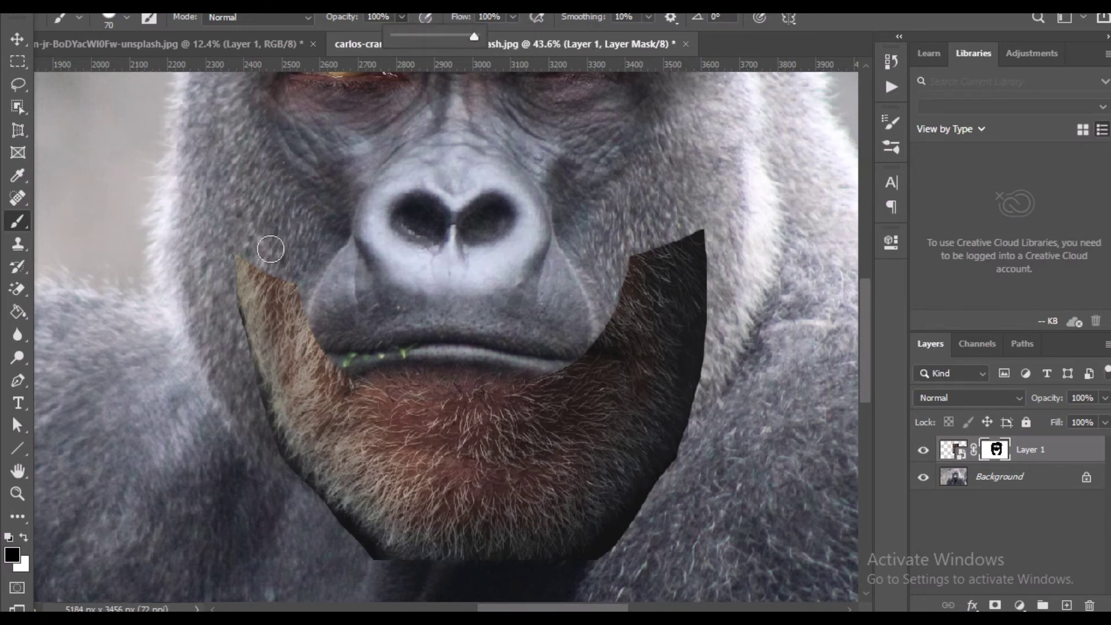
mouse_move(295, 298)
left_mouse_down()
mouse_move(296, 273)
mouse_move(297, 311)
mouse_move(268, 271)
mouse_move(266, 283)
mouse_move(286, 268)
left_mouse_up()
key("x")
mouse_move(289, 321)
left_mouse_down()
mouse_move(255, 253)
mouse_move(228, 234)
mouse_move(238, 265)
mouse_move(241, 179)
mouse_move(255, 253)
mouse_move(266, 244)
mouse_move(263, 214)
mouse_move(297, 274)
left_mouse_up()
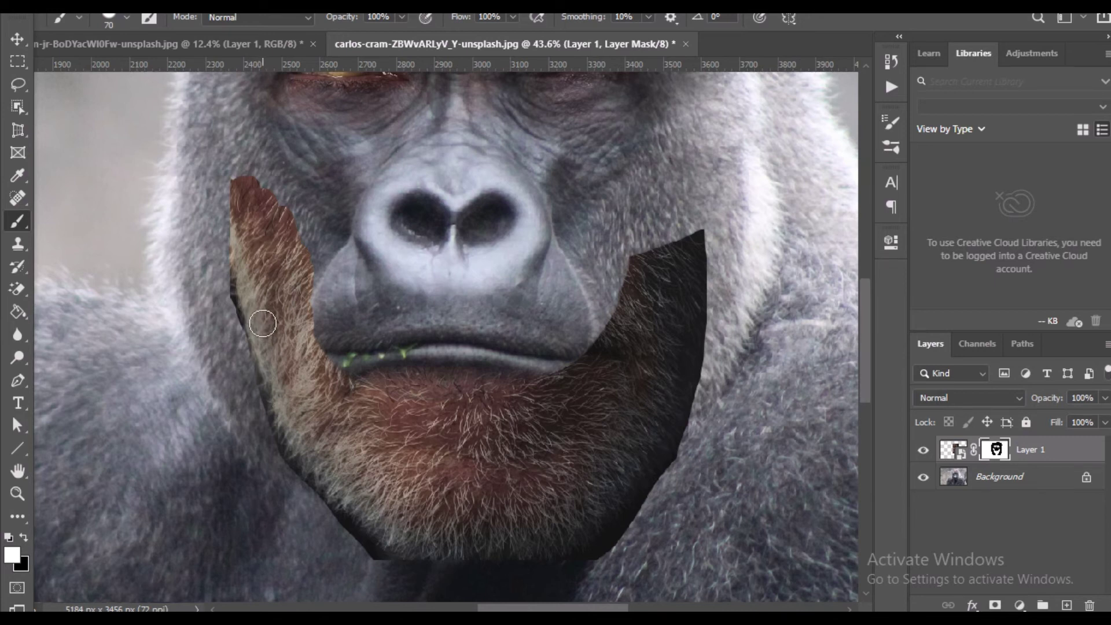
key("x")
left_click_drag(242, 224, 215, 291)
mouse_move(252, 335)
left_mouse_down()
mouse_move(247, 186)
mouse_move(262, 259)
mouse_move(255, 191)
mouse_move(255, 229)
mouse_move(295, 233)
mouse_move(309, 303)
mouse_move(289, 310)
mouse_move(304, 333)
mouse_move(292, 339)
mouse_move(327, 341)
mouse_move(313, 341)
mouse_move(328, 356)
mouse_move(310, 344)
mouse_move(275, 273)
mouse_move(253, 376)
left_mouse_up()
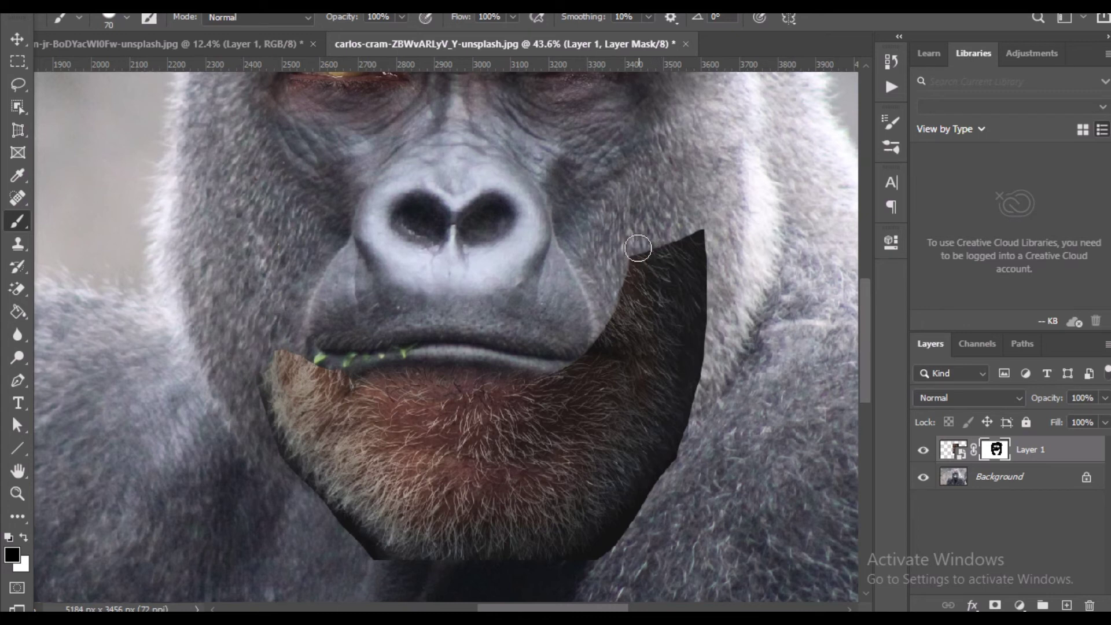
Paint black on the mask to hide the beard on the right-hand cheek and trim the dark edges around the chin.
mouse_move(596, 353)
left_mouse_down()
mouse_move(686, 401)
mouse_move(638, 318)
mouse_move(615, 350)
mouse_move(606, 338)
mouse_move(638, 352)
mouse_move(625, 330)
mouse_move(649, 255)
mouse_move(651, 289)
mouse_move(632, 290)
mouse_move(681, 226)
mouse_move(698, 294)
mouse_move(672, 285)
mouse_move(668, 325)
mouse_move(711, 325)
mouse_move(675, 343)
mouse_move(685, 331)
mouse_move(696, 359)
left_mouse_up()
left_click_drag(689, 468, 702, 385)
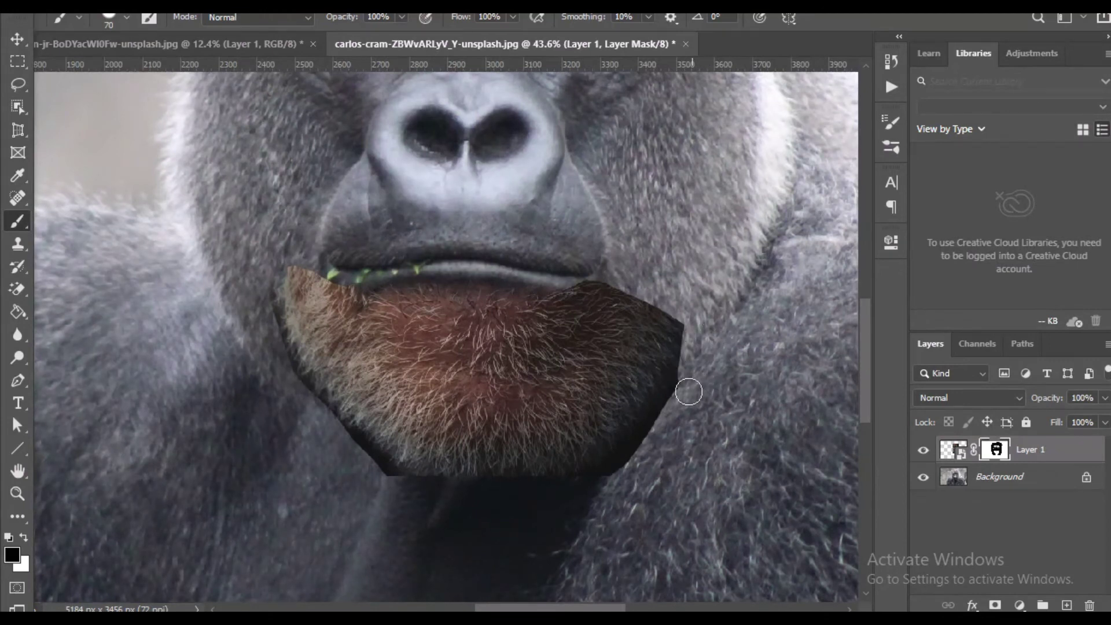
mouse_move(679, 391)
left_mouse_down()
mouse_move(598, 482)
mouse_move(667, 367)
mouse_move(678, 310)
left_mouse_up()
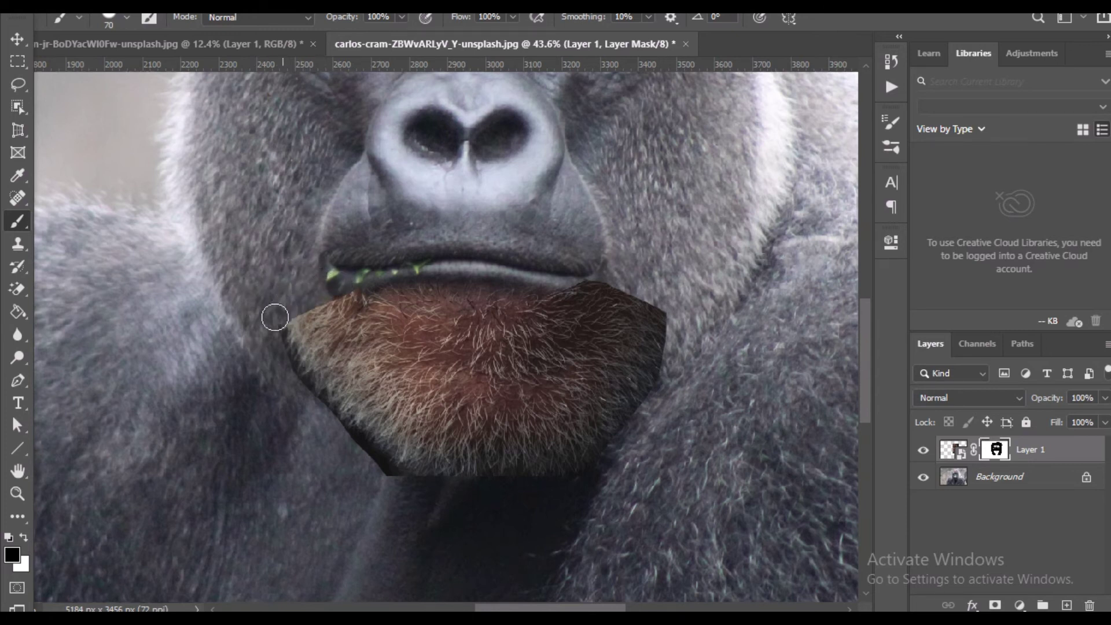
left_click_drag(336, 423, 383, 461)
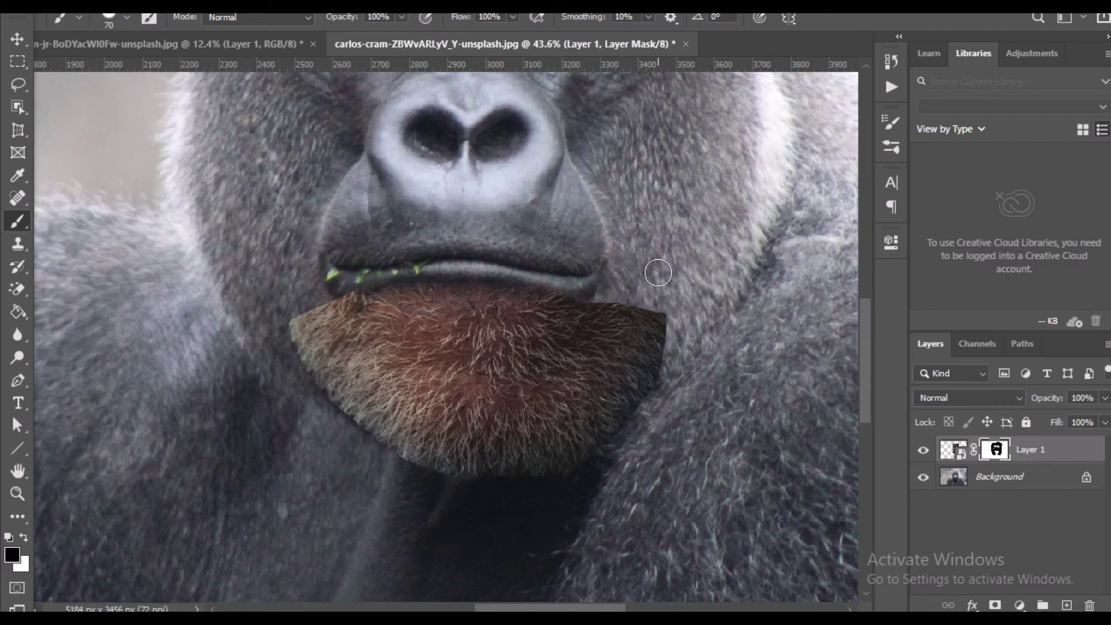
Lower the brush to 14% flow and 15% opacity and fade the beard's upper edge near the right-hand mouth corner.
scroll(637, 321, "up", 2)
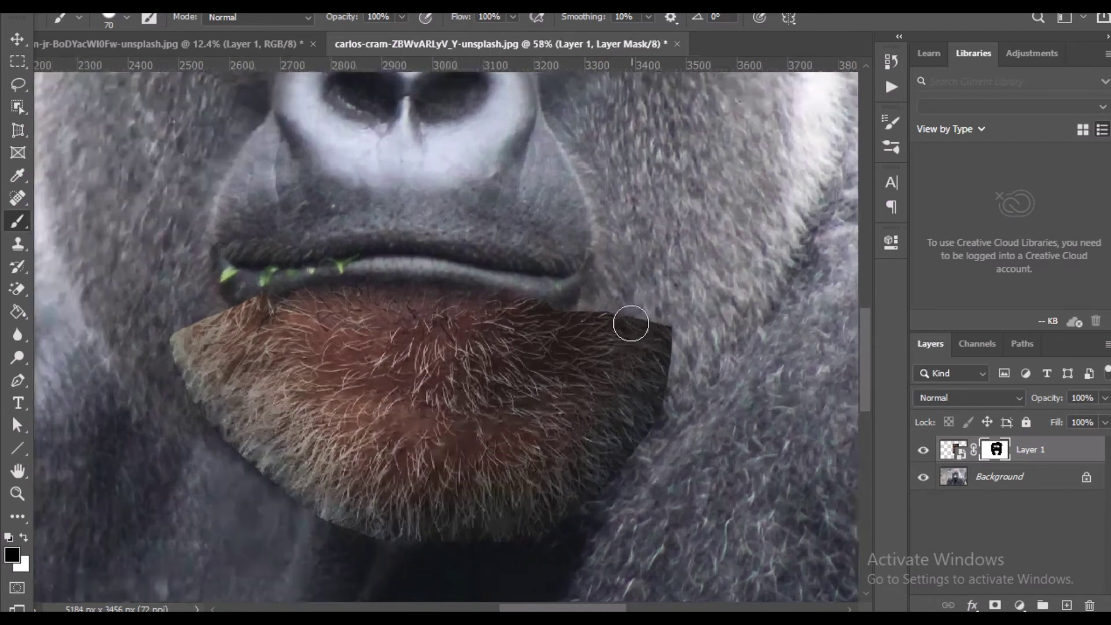
scroll(631, 323, "up", 4)
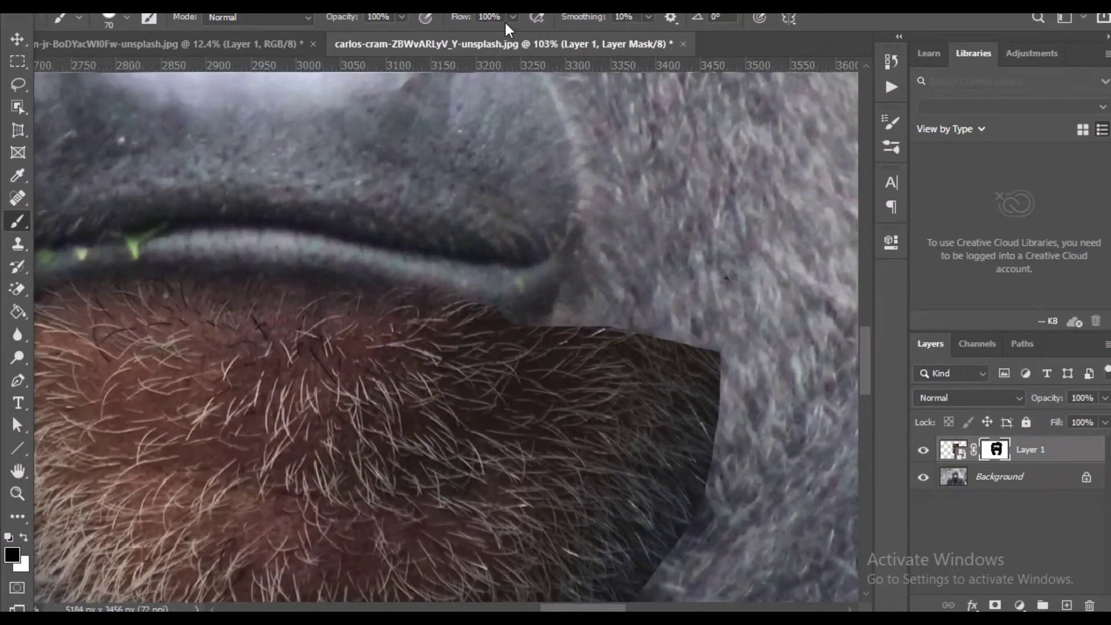
left_click(513, 17)
left_click_drag(456, 35, 333, 37)
left_click(401, 17)
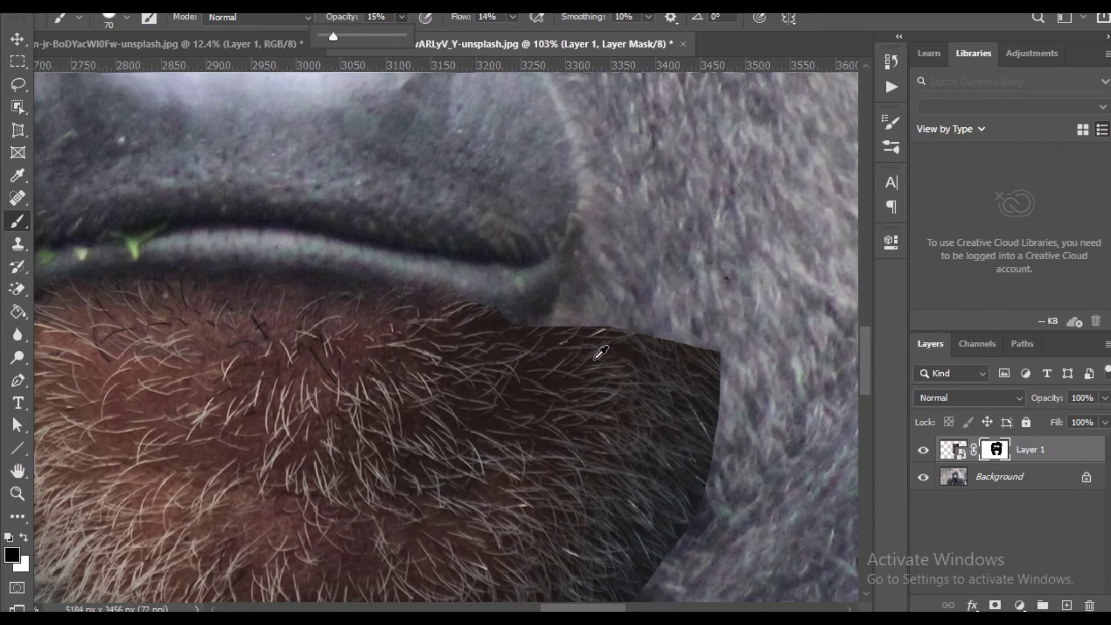
scroll(600, 353, "up", 3)
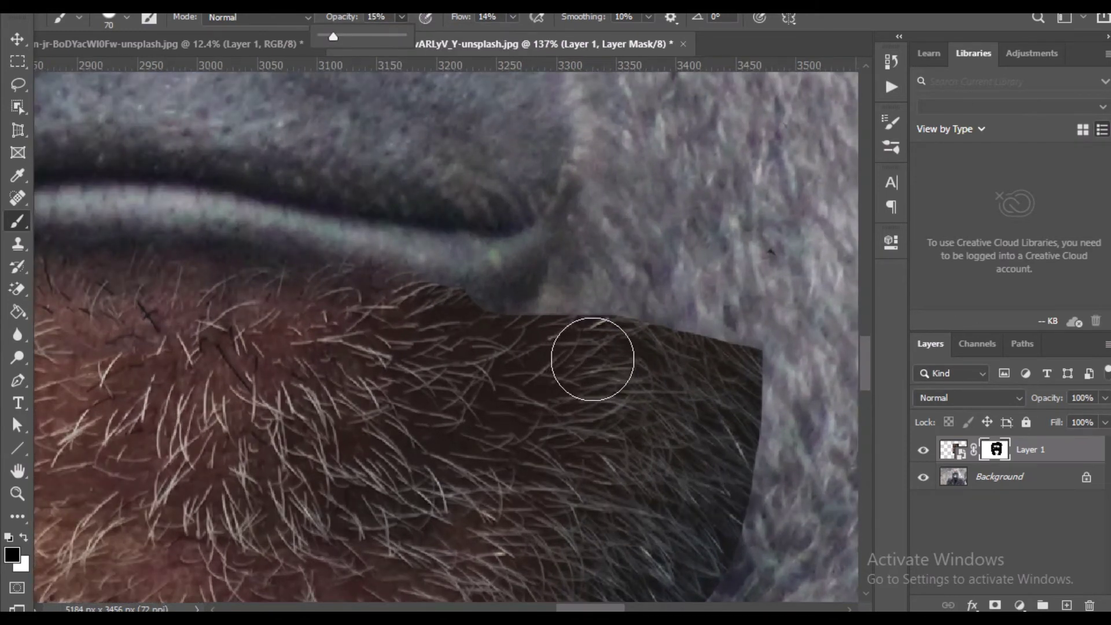
left_click_drag(588, 372, 513, 354)
mouse_move(491, 311)
left_mouse_down()
mouse_move(517, 297)
mouse_move(618, 307)
mouse_move(540, 294)
mouse_move(677, 310)
mouse_move(690, 326)
mouse_move(547, 273)
mouse_move(642, 302)
mouse_move(494, 279)
mouse_move(708, 331)
mouse_move(542, 297)
left_mouse_up()
Reduce the brush size to 20 and soften the beard's right-hand outer edge with faint black mask strokes.
key("bracketleft")
key("bracketleft")
key("bracketleft")
key("bracketleft")
key("bracketleft")
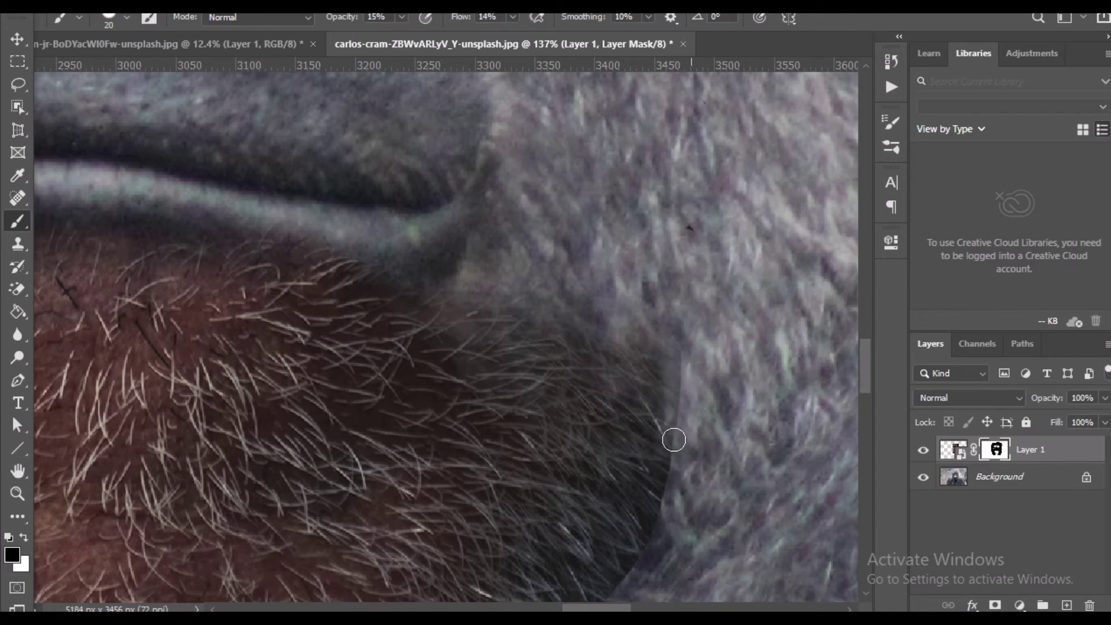
left_click_drag(650, 428, 583, 270)
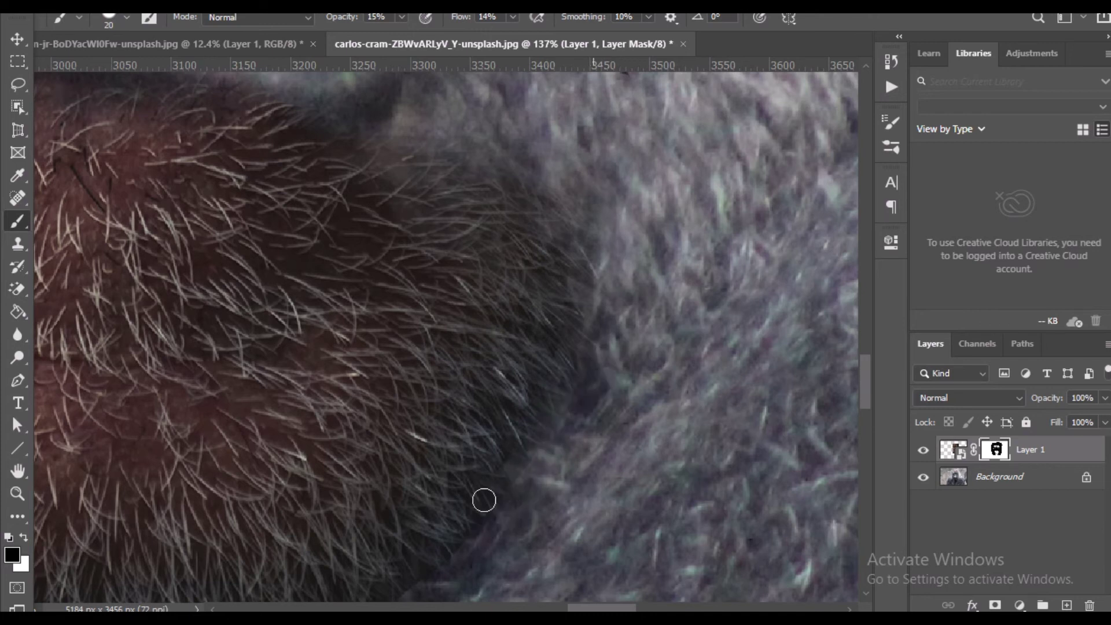
left_click_drag(503, 447, 582, 254)
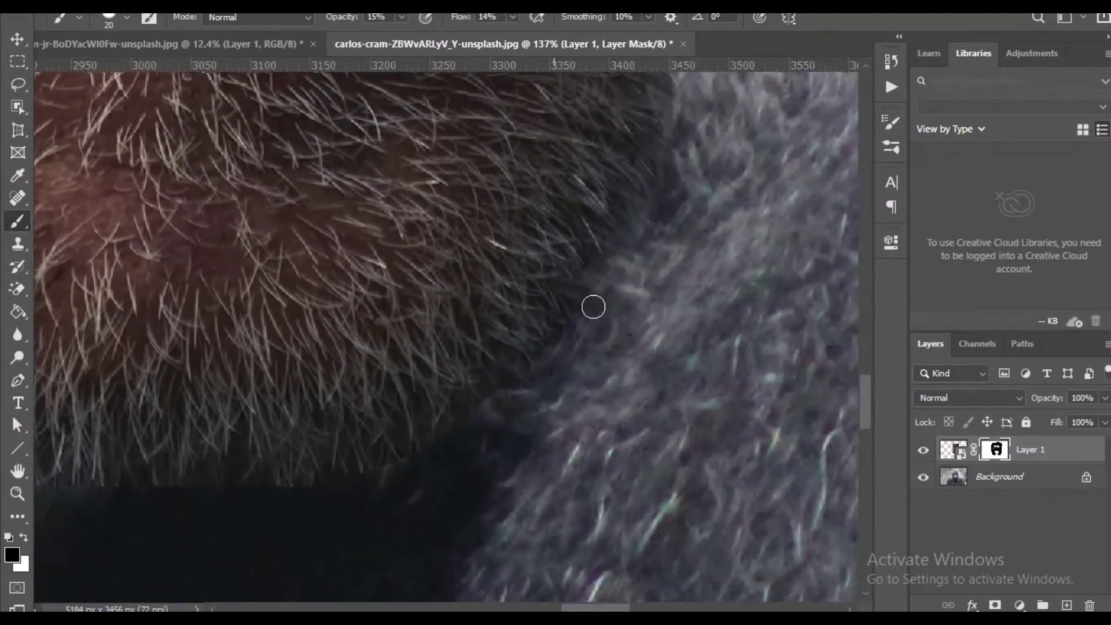
Save the document on the computer's Desktop as a Photoshop file named "photo manupulate".
key("ctrl+s")
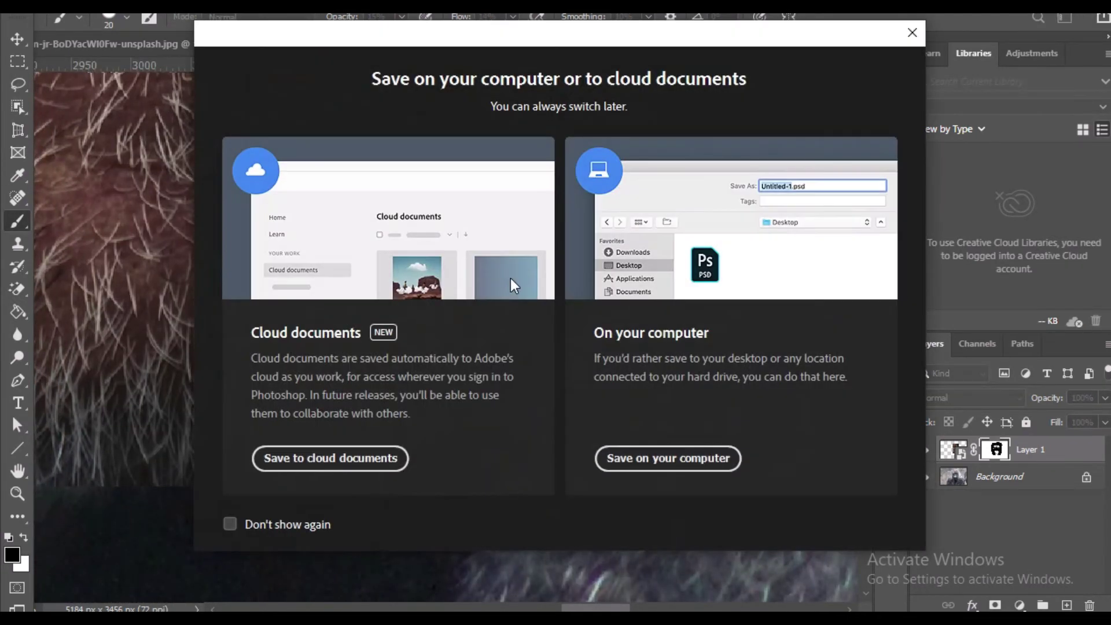
left_click(659, 454)
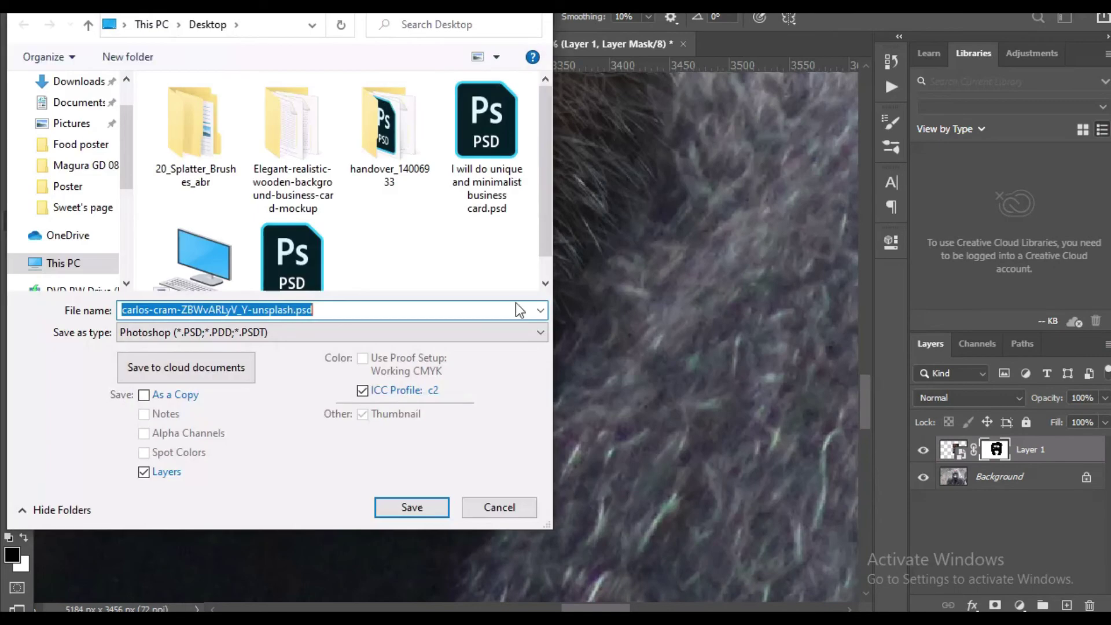
left_click_drag(123, 140, 109, 66)
left_click(60, 120)
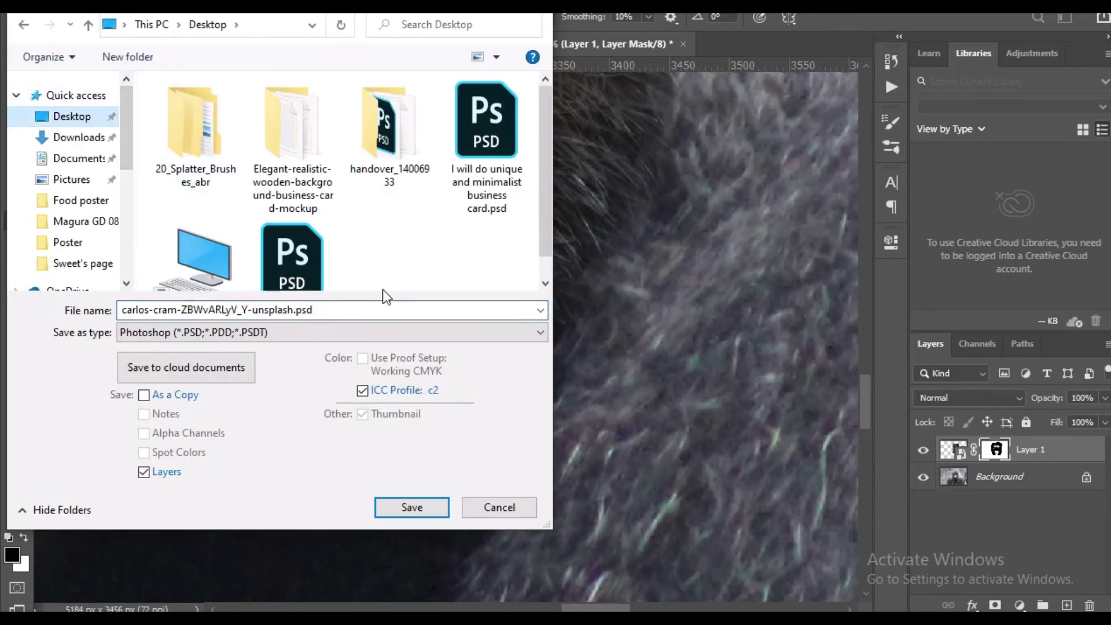
left_click(380, 306)
type("pho")
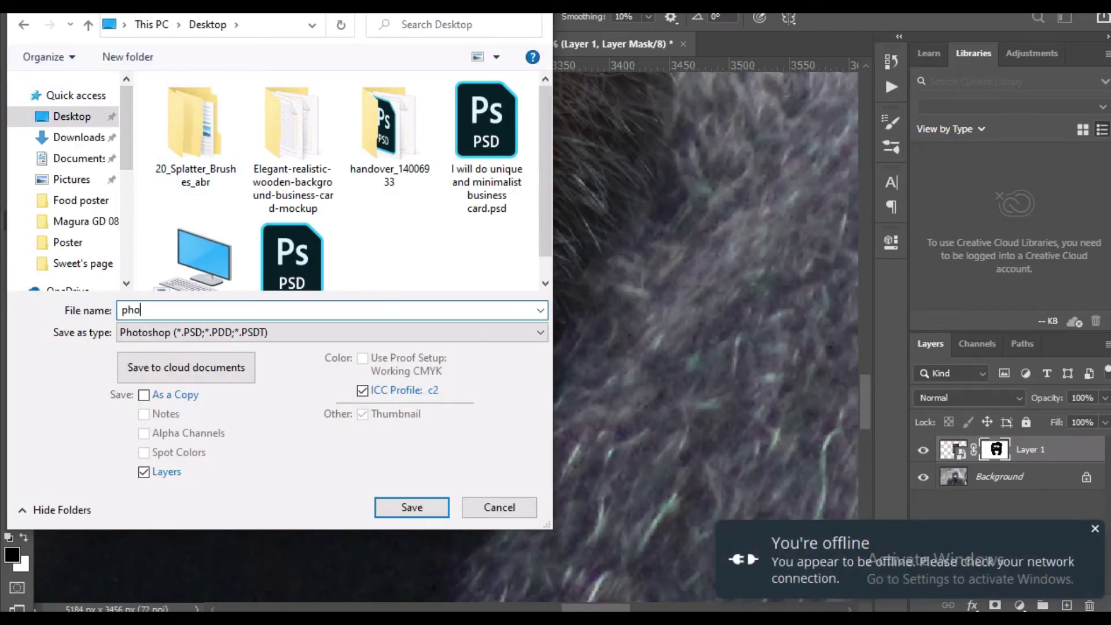
type("to manupulate")
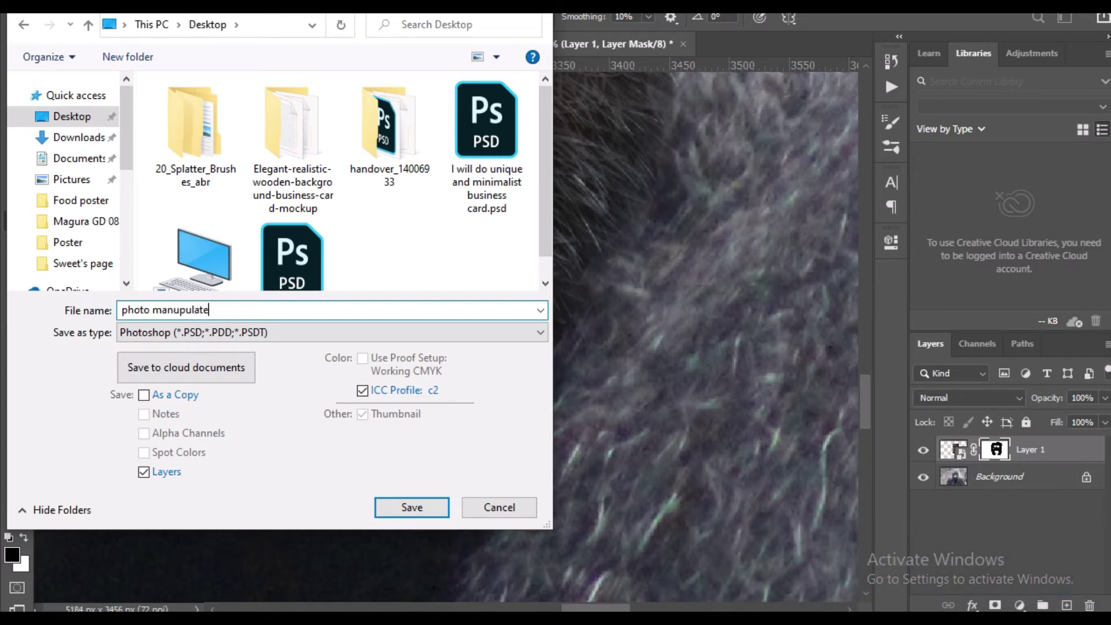
key("Return")
key("Return")
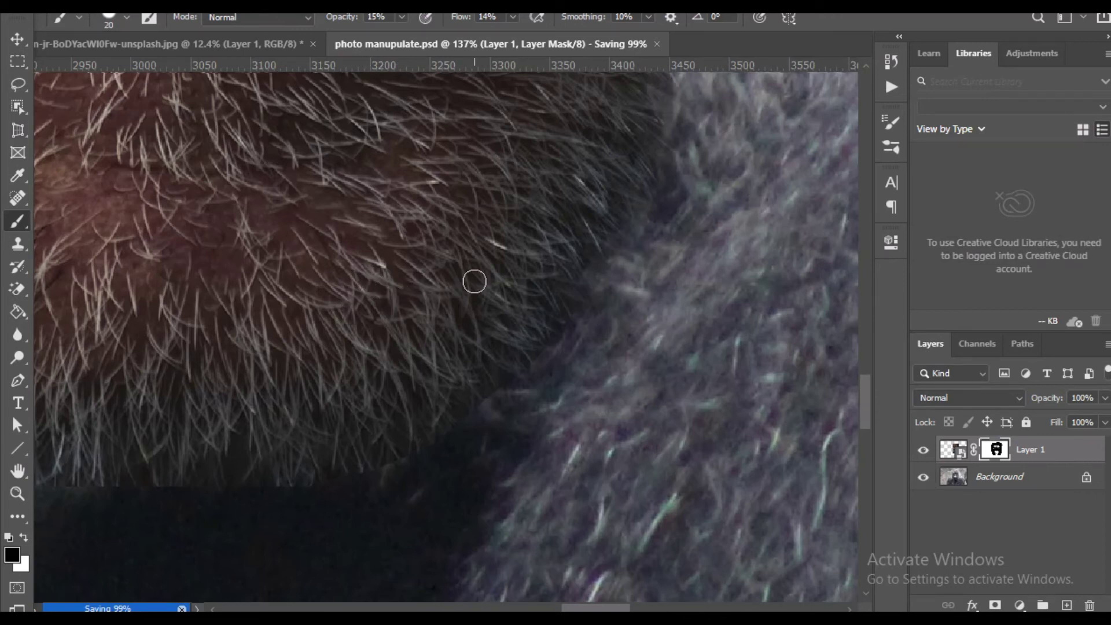
Blend the beard's upper left-hand edge and corner into the gorilla's fur with faint black mask strokes, using brush size 35.
key("ctrl+minus")
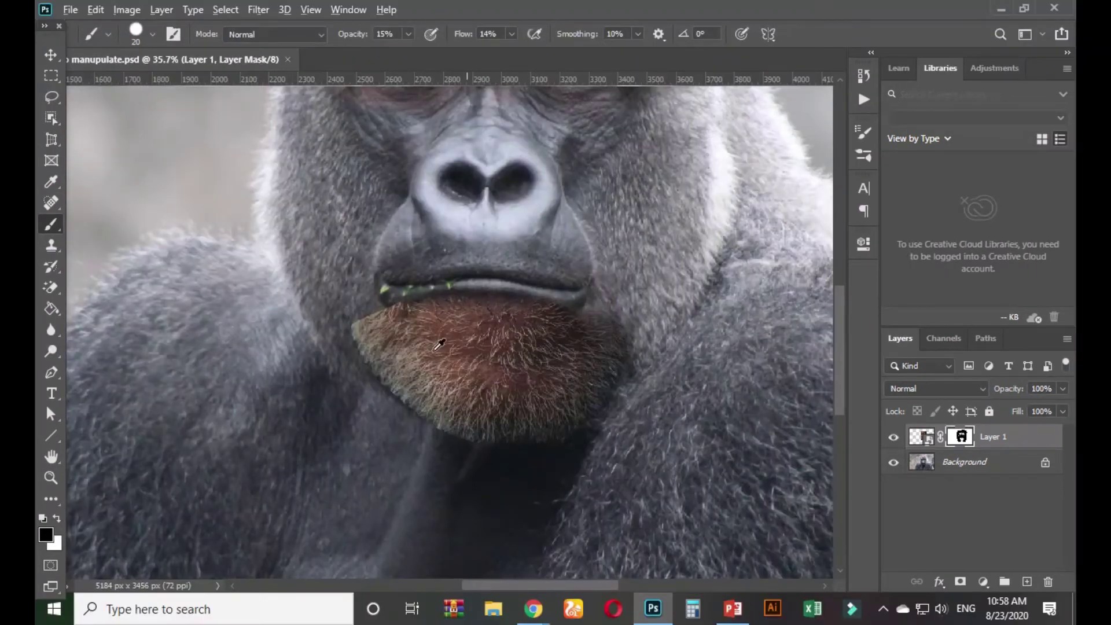
scroll(440, 345, "up", 5)
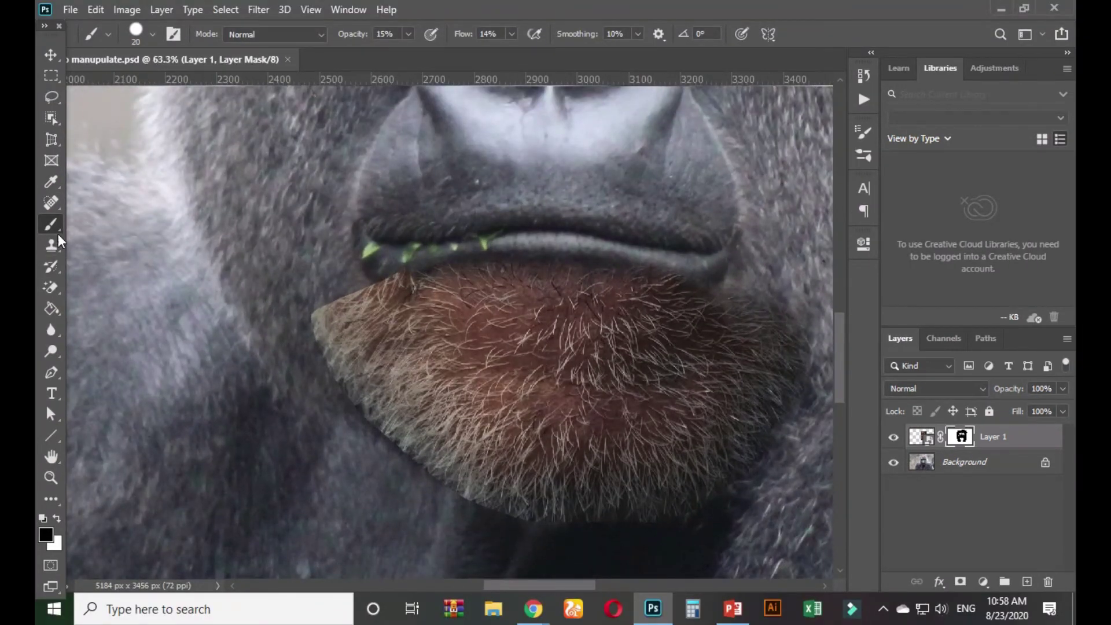
scroll(390, 350, "up", 4)
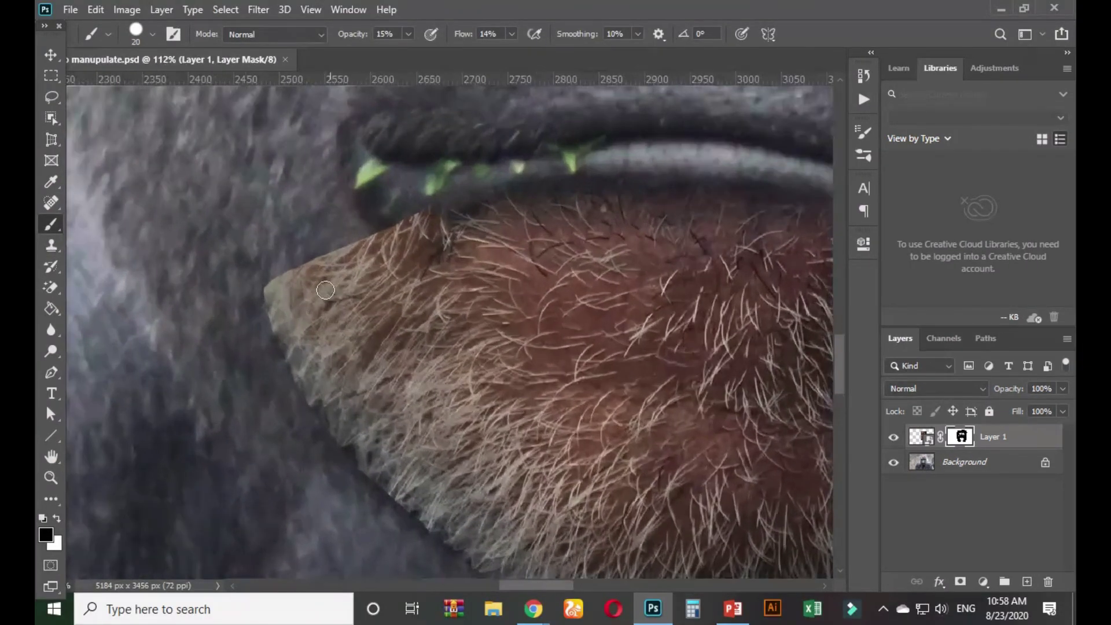
mouse_move(298, 264)
left_mouse_down()
mouse_move(257, 290)
mouse_move(401, 210)
mouse_move(464, 194)
mouse_move(284, 271)
mouse_move(469, 198)
mouse_move(244, 288)
mouse_move(416, 220)
mouse_move(364, 227)
mouse_move(271, 283)
left_mouse_up()
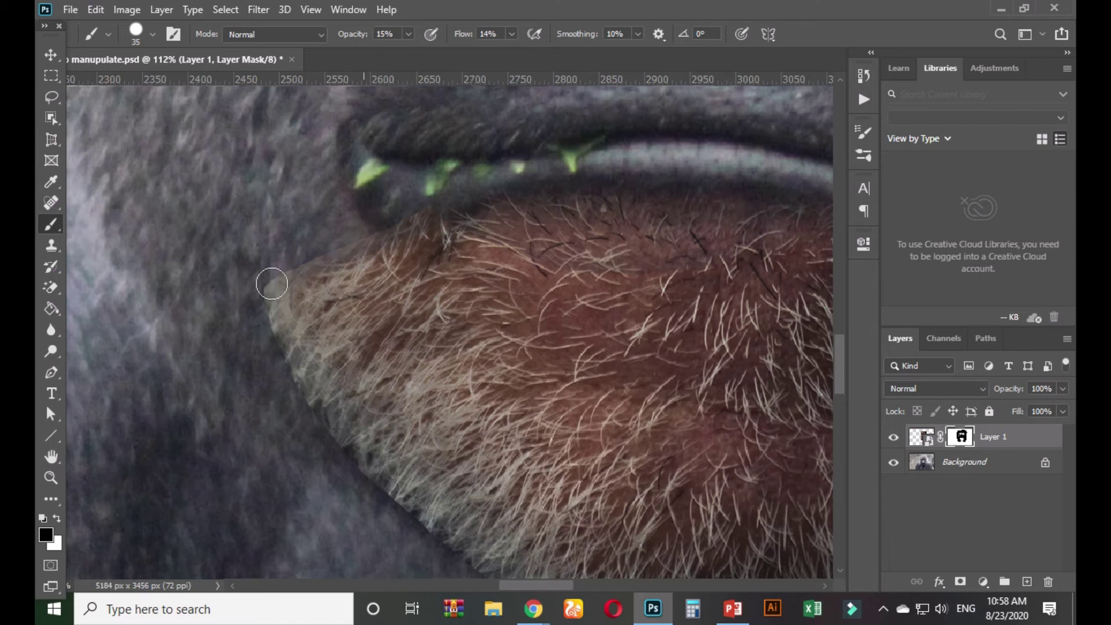
left_click_drag(342, 243, 413, 205)
mouse_move(275, 283)
left_mouse_down()
mouse_move(414, 210)
mouse_move(227, 298)
mouse_move(352, 244)
mouse_move(357, 270)
mouse_move(475, 207)
left_mouse_up()
left_click_drag(291, 317, 322, 265)
mouse_move(362, 224)
left_mouse_down()
mouse_move(287, 339)
mouse_move(255, 291)
left_mouse_up()
mouse_move(295, 387)
left_mouse_down()
mouse_move(370, 460)
mouse_move(337, 368)
left_mouse_up()
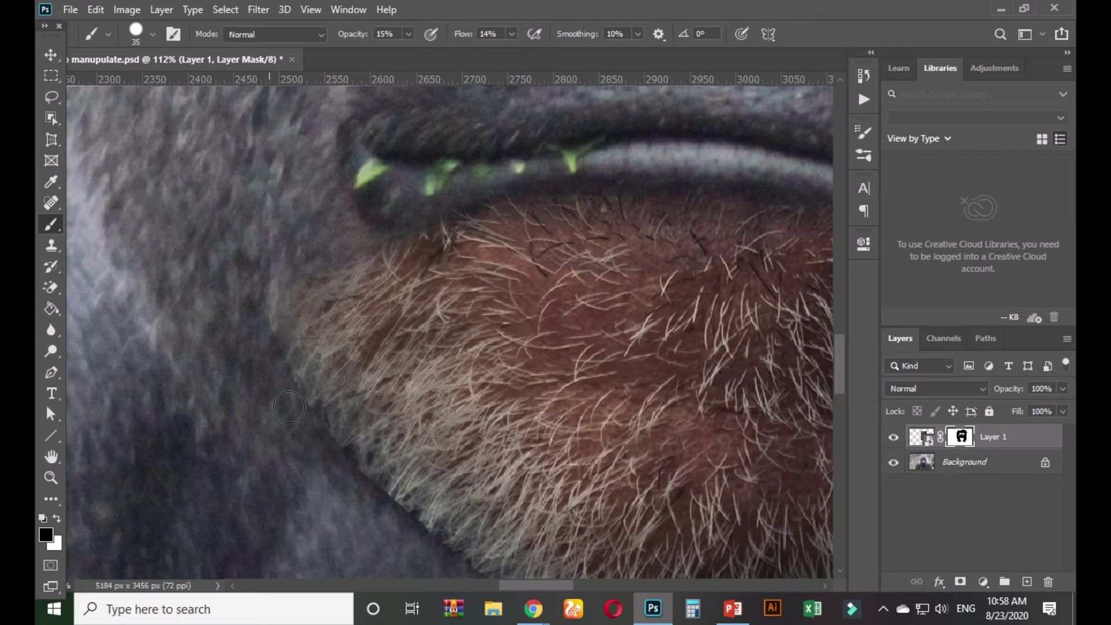
mouse_move(291, 352)
left_mouse_down()
mouse_move(272, 334)
mouse_move(255, 277)
left_mouse_up()
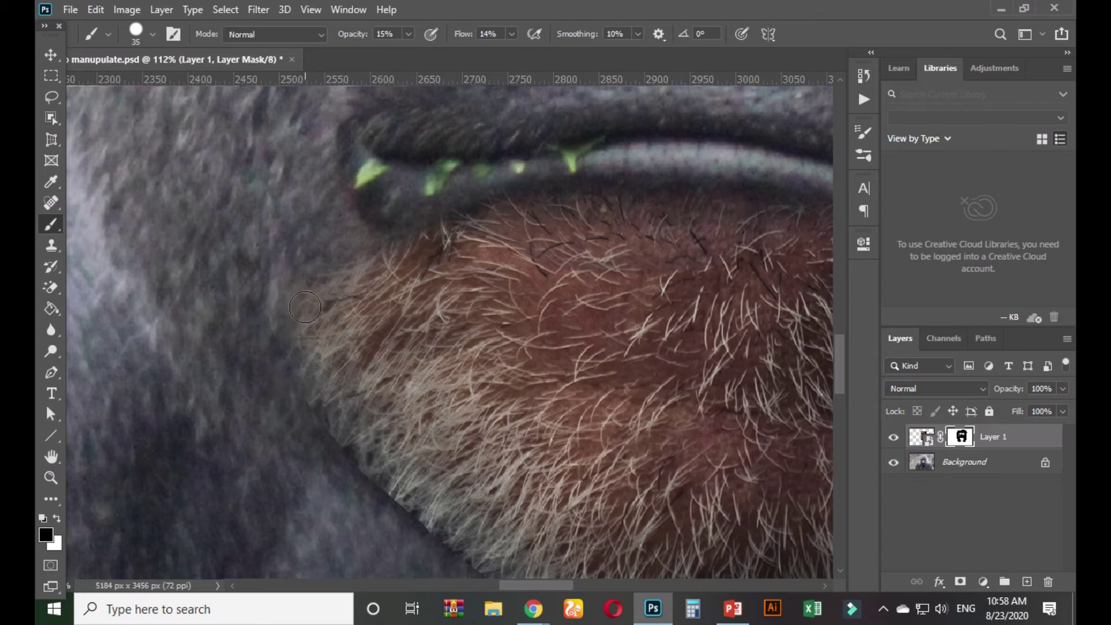
Soften the beard's lower left-hand edge down to the chin with repeated faint black mask strokes.
left_click_drag(364, 324, 254, 194)
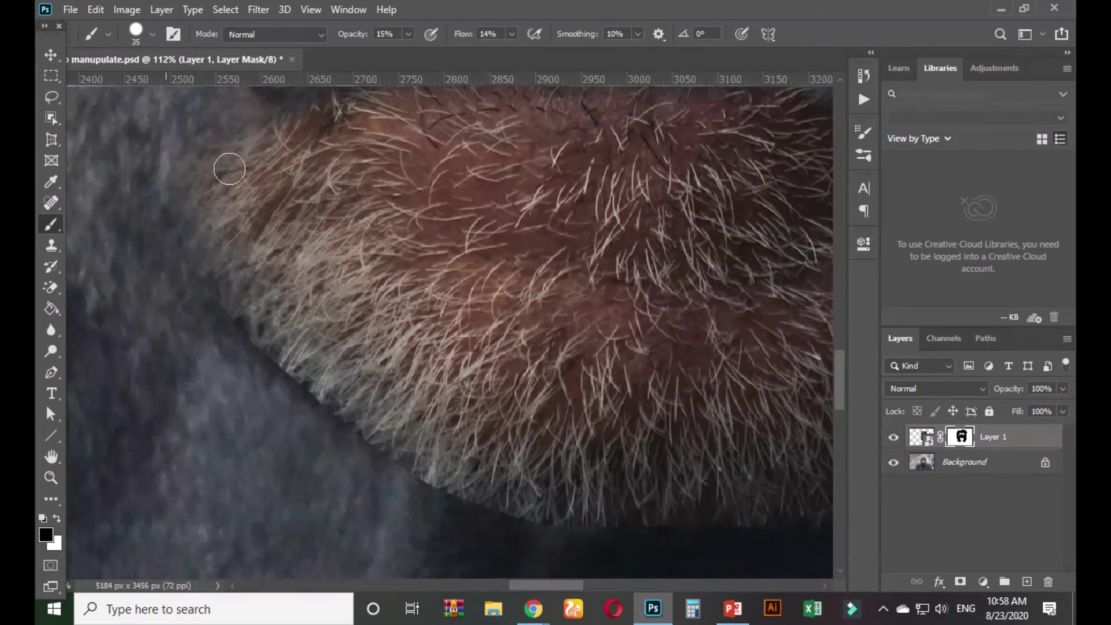
left_click(235, 291)
mouse_move(348, 446)
left_mouse_down()
mouse_move(294, 363)
mouse_move(242, 324)
mouse_move(324, 415)
mouse_move(238, 327)
mouse_move(342, 406)
mouse_move(235, 310)
mouse_move(345, 437)
mouse_move(377, 444)
mouse_move(255, 283)
left_mouse_up()
mouse_move(273, 366)
left_mouse_down()
mouse_move(323, 392)
mouse_move(269, 364)
mouse_move(262, 344)
mouse_move(313, 411)
left_mouse_up()
mouse_move(256, 316)
left_mouse_down()
mouse_move(254, 352)
mouse_move(219, 308)
mouse_move(287, 383)
left_mouse_up()
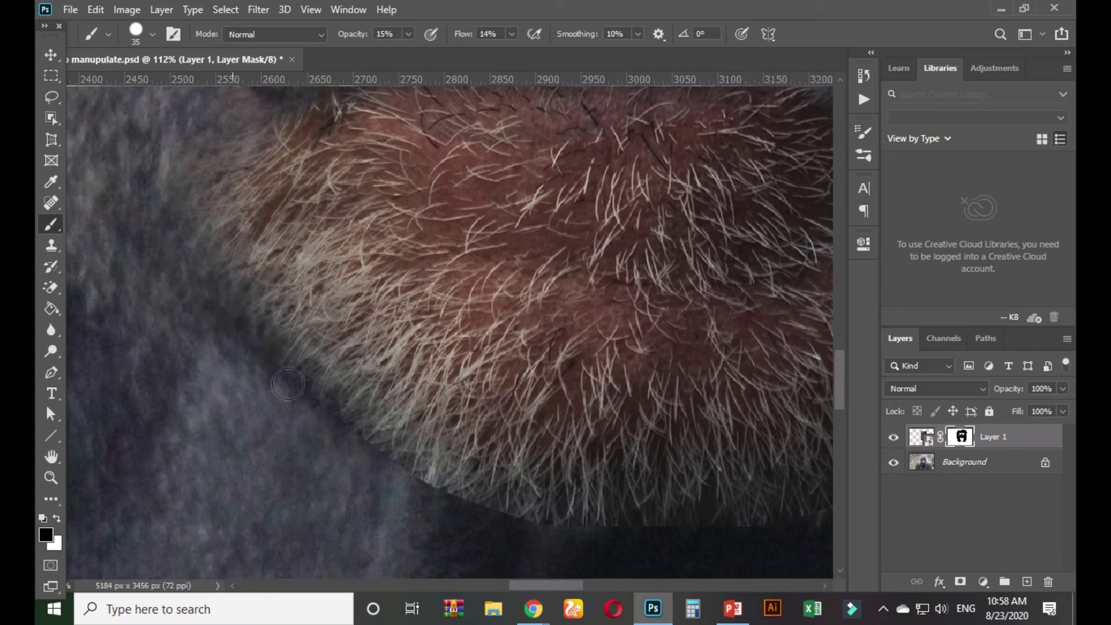
mouse_move(257, 340)
left_mouse_down()
mouse_move(275, 374)
mouse_move(194, 296)
mouse_move(306, 382)
mouse_move(294, 358)
mouse_move(281, 372)
mouse_move(290, 360)
mouse_move(284, 371)
mouse_move(355, 433)
left_mouse_up()
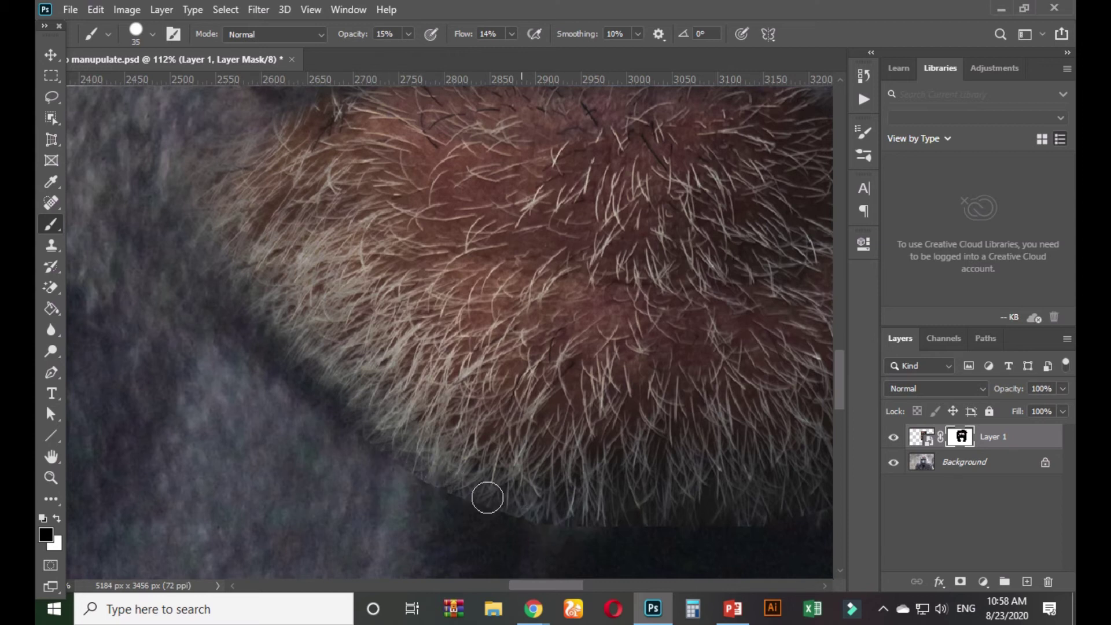
left_click_drag(503, 519, 402, 475)
mouse_move(560, 538)
left_mouse_down()
mouse_move(384, 481)
mouse_move(474, 501)
mouse_move(434, 471)
mouse_move(555, 493)
mouse_move(448, 446)
mouse_move(383, 394)
mouse_move(598, 493)
mouse_move(492, 405)
left_mouse_up()
Fade the hair tips along the chin's bottom edge into the dark neck area on the mask.
key("space")
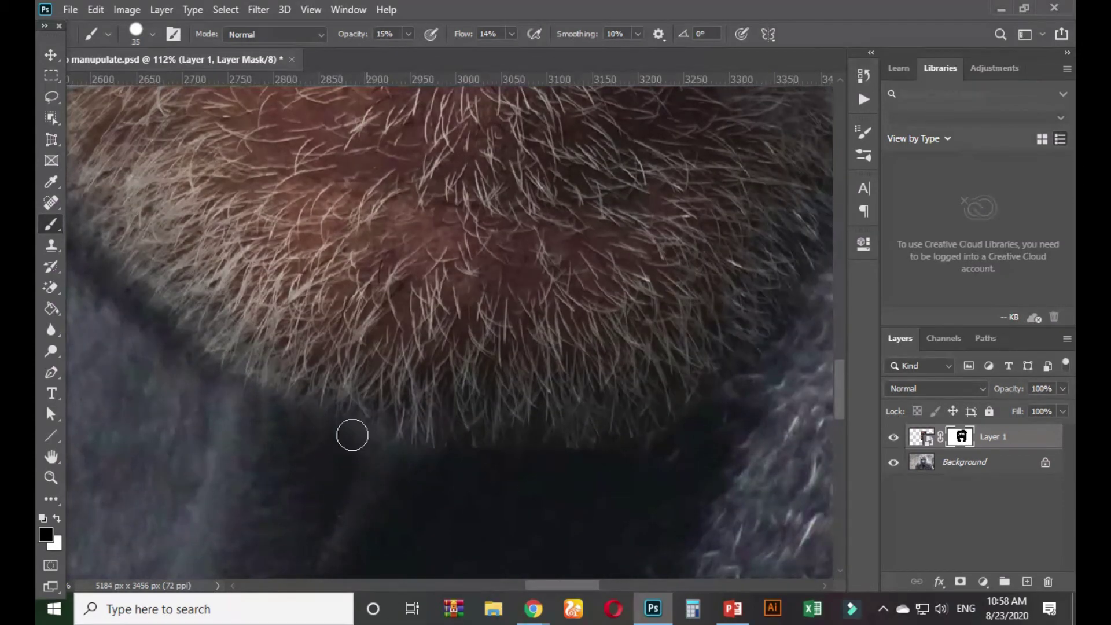
mouse_move(528, 461)
left_mouse_down()
mouse_move(604, 445)
mouse_move(439, 432)
mouse_move(649, 444)
mouse_move(438, 447)
mouse_move(503, 443)
mouse_move(434, 446)
mouse_move(406, 430)
mouse_move(606, 449)
mouse_move(430, 445)
mouse_move(618, 453)
mouse_move(415, 441)
mouse_move(600, 457)
mouse_move(360, 457)
mouse_move(676, 442)
mouse_move(313, 435)
mouse_move(633, 444)
mouse_move(369, 441)
mouse_move(589, 452)
left_mouse_up()
key("space")
left_click_drag(731, 394, 561, 447)
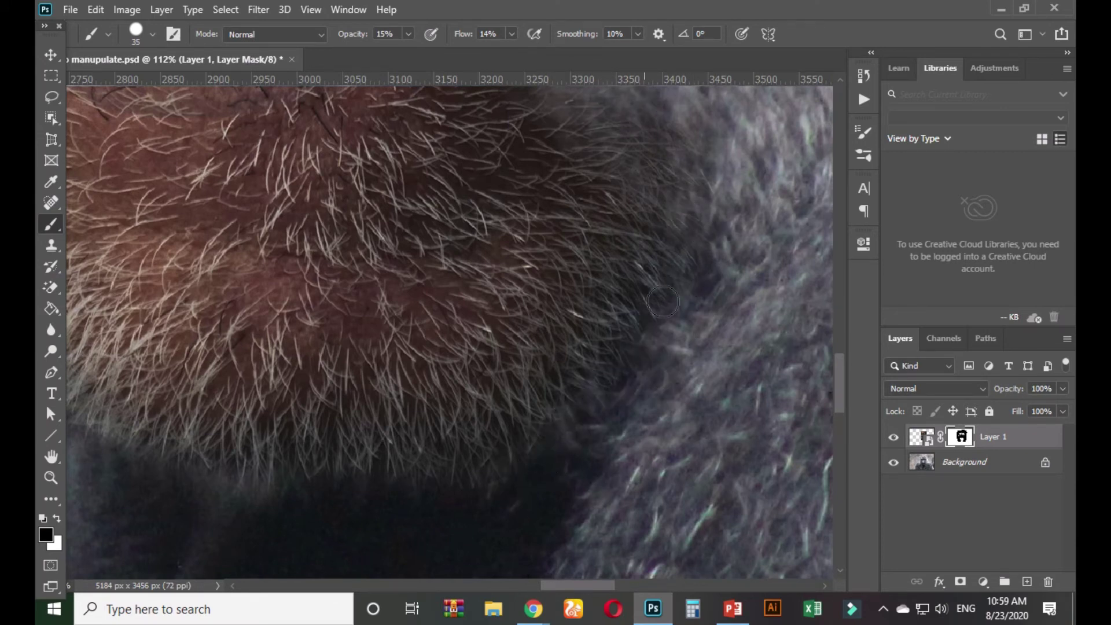
left_click_drag(680, 206, 644, 298)
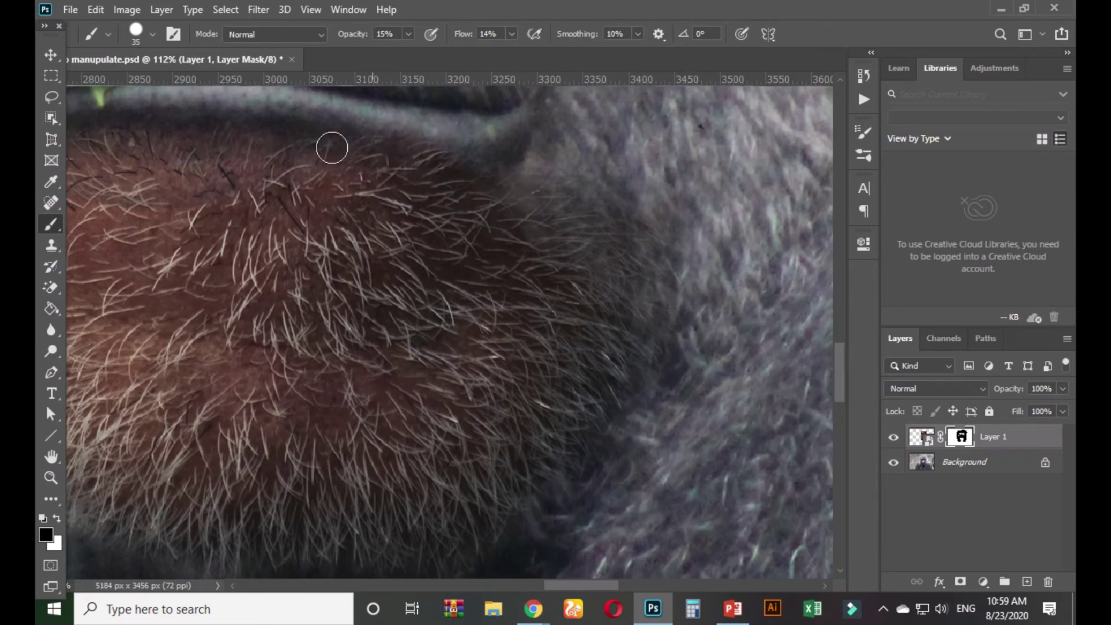
scroll(513, 271, "down", 2, "alt")
scroll(507, 278, "down", 3, "alt")
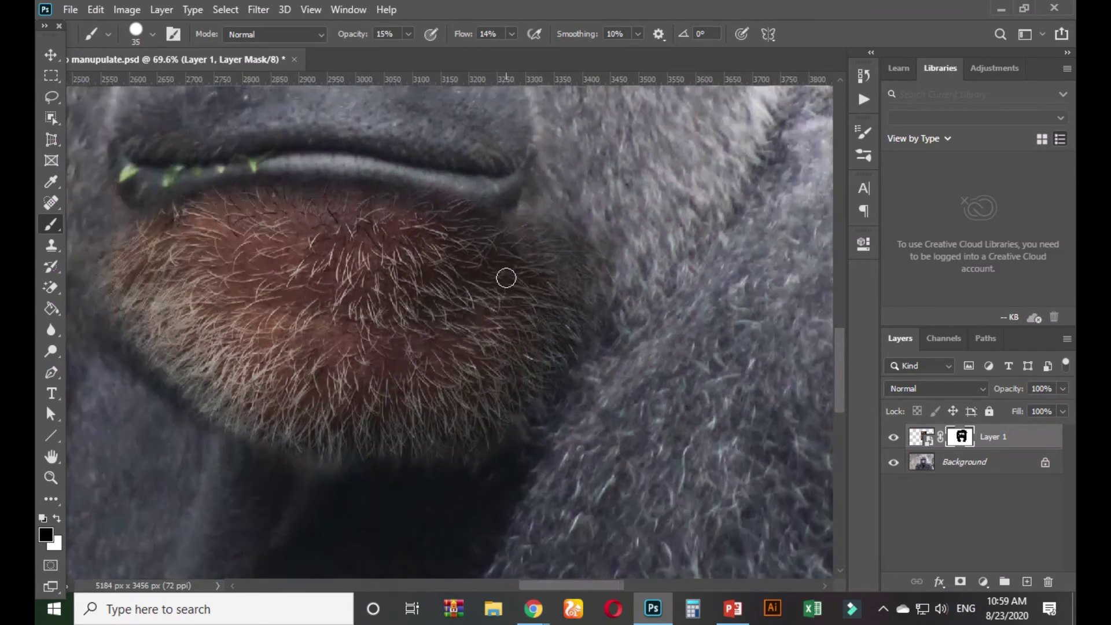
Tone down the whole beard and its edge beneath the lower lip with faint black mask strokes, using brush size 60.
left_click_drag(485, 283, 561, 288)
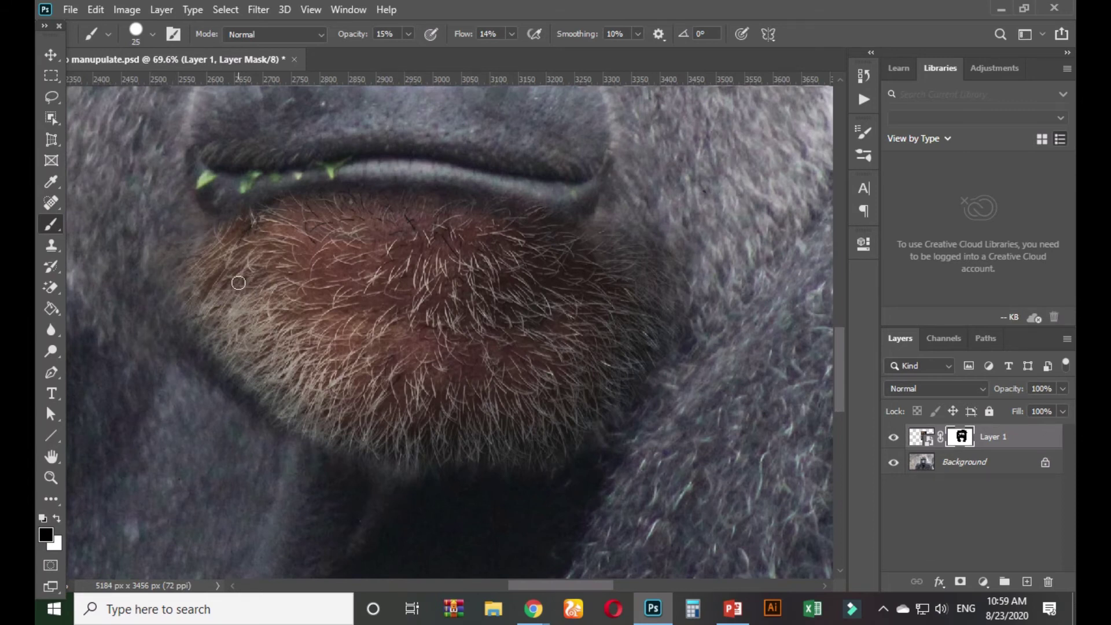
key("bracketright")
key("bracketright")
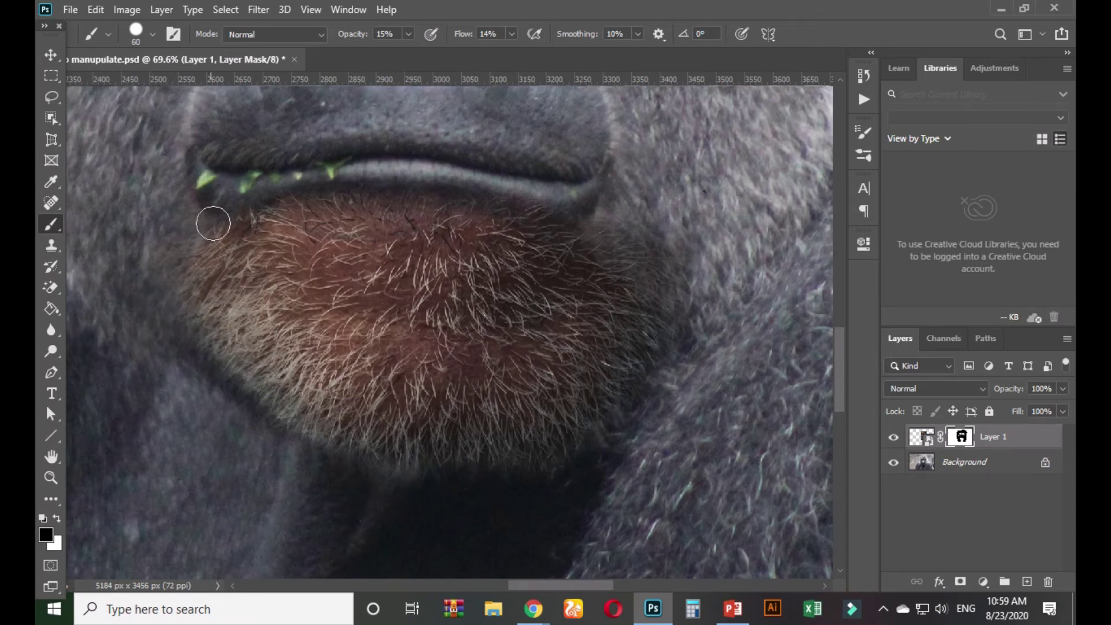
mouse_move(244, 228)
left_mouse_down()
mouse_move(302, 215)
mouse_move(181, 344)
mouse_move(276, 260)
mouse_move(284, 297)
mouse_move(207, 392)
mouse_move(248, 276)
mouse_move(243, 255)
mouse_move(172, 374)
mouse_move(285, 262)
mouse_move(259, 409)
mouse_move(239, 319)
mouse_move(344, 429)
mouse_move(237, 351)
mouse_move(298, 428)
mouse_move(380, 445)
mouse_move(563, 424)
mouse_move(479, 443)
mouse_move(281, 401)
mouse_move(226, 360)
mouse_move(218, 371)
mouse_move(354, 466)
mouse_move(262, 380)
mouse_move(322, 431)
mouse_move(478, 458)
mouse_move(244, 413)
mouse_move(184, 340)
mouse_move(347, 461)
mouse_move(219, 291)
mouse_move(273, 423)
mouse_move(242, 282)
mouse_move(312, 438)
mouse_move(255, 295)
mouse_move(340, 422)
mouse_move(287, 334)
mouse_move(353, 422)
mouse_move(292, 320)
mouse_move(390, 427)
mouse_move(337, 348)
mouse_move(351, 329)
mouse_move(347, 375)
mouse_move(359, 258)
mouse_move(401, 434)
mouse_move(407, 267)
mouse_move(414, 406)
mouse_move(450, 240)
mouse_move(469, 354)
mouse_move(467, 319)
mouse_move(510, 298)
mouse_move(516, 424)
mouse_move(533, 421)
mouse_move(606, 287)
mouse_move(617, 288)
mouse_move(566, 425)
mouse_move(610, 373)
mouse_move(576, 357)
mouse_move(547, 447)
mouse_move(626, 365)
mouse_move(525, 484)
mouse_move(653, 365)
mouse_move(530, 469)
mouse_move(597, 247)
mouse_move(518, 280)
mouse_move(535, 398)
mouse_move(460, 231)
mouse_move(513, 359)
mouse_move(503, 211)
mouse_move(546, 256)
mouse_move(544, 393)
mouse_move(592, 318)
mouse_move(523, 314)
mouse_move(466, 389)
mouse_move(482, 272)
mouse_move(497, 400)
mouse_move(479, 195)
mouse_move(419, 352)
mouse_move(436, 439)
mouse_move(373, 412)
mouse_move(345, 324)
mouse_move(355, 225)
mouse_move(308, 213)
mouse_move(238, 262)
mouse_move(262, 216)
mouse_move(240, 231)
mouse_move(334, 356)
mouse_move(406, 247)
mouse_move(461, 346)
mouse_move(421, 290)
mouse_move(570, 337)
mouse_move(592, 310)
mouse_move(672, 325)
mouse_move(647, 267)
mouse_move(589, 215)
mouse_move(496, 192)
left_mouse_up()
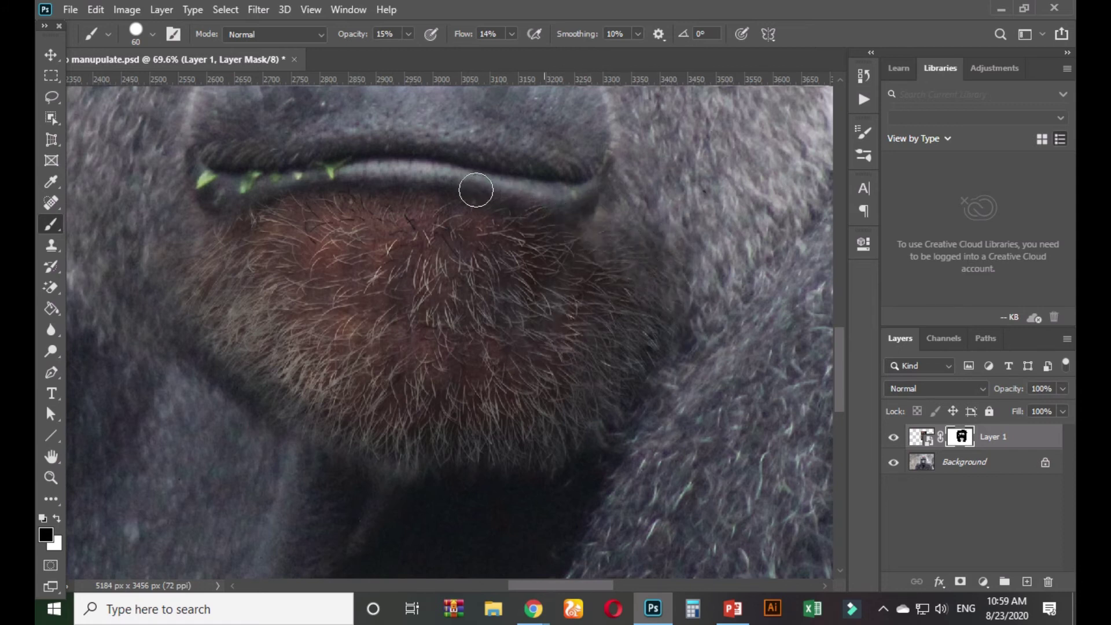
Stamp all visible layers of the gorilla composite into a new merged layer at the top of the stack.
scroll(657, 364, "down", 2)
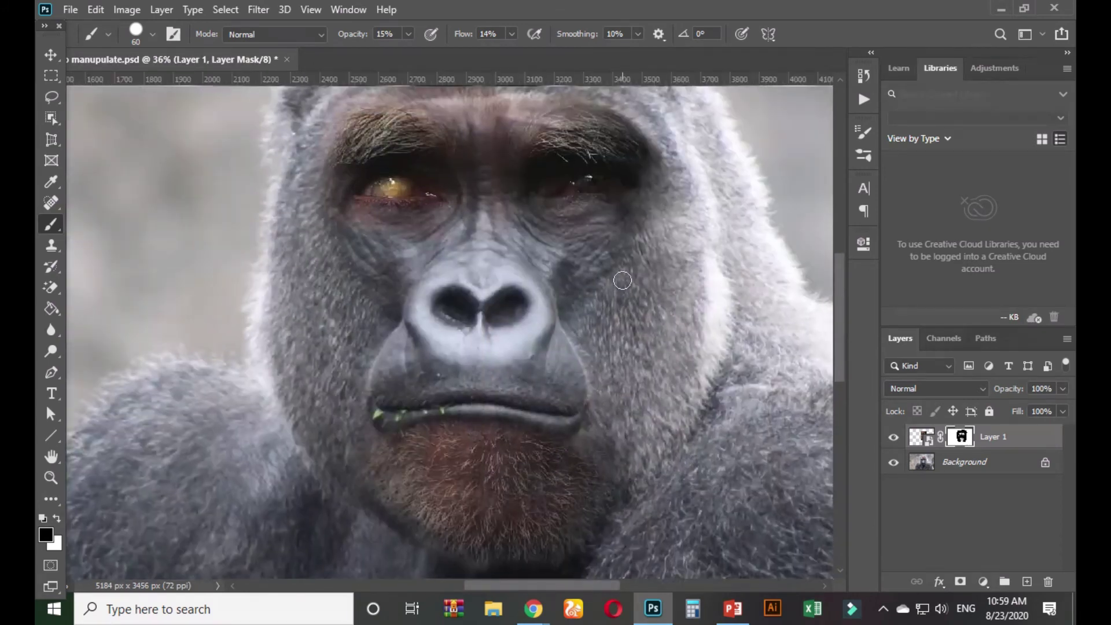
left_click_drag(622, 281, 557, 317)
left_click_drag(574, 272, 567, 339)
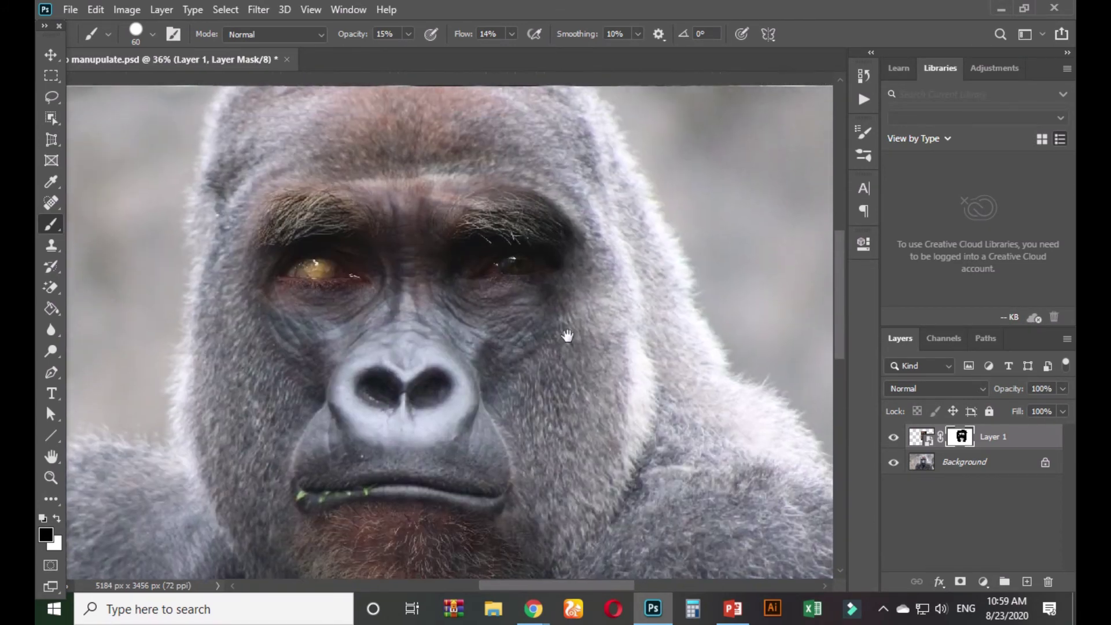
scroll(531, 318, "up", 1)
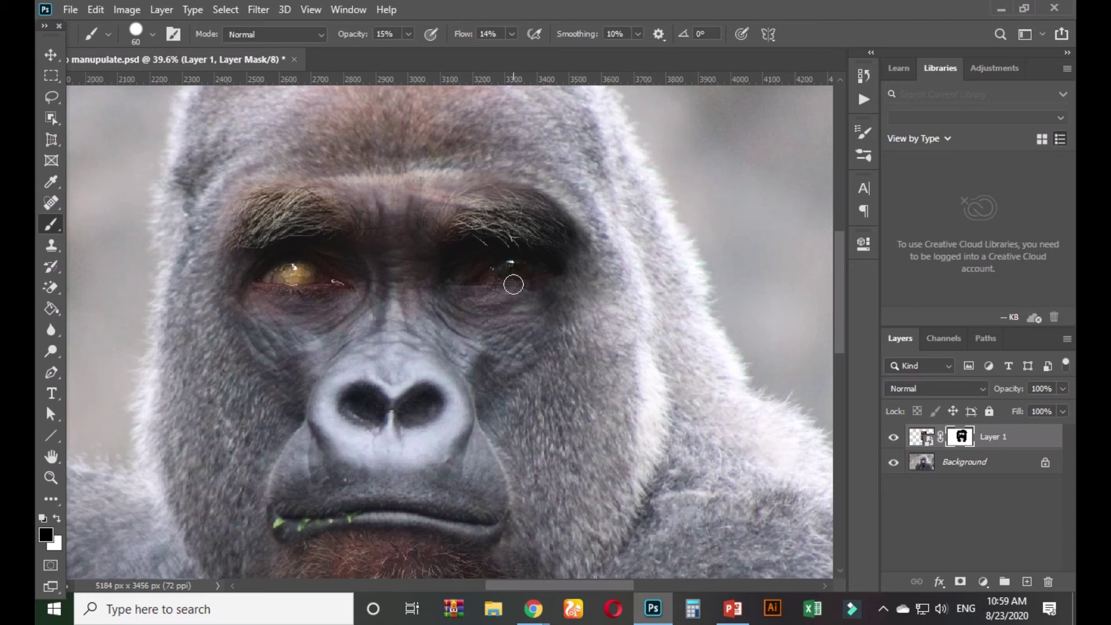
scroll(506, 327, "down", 6)
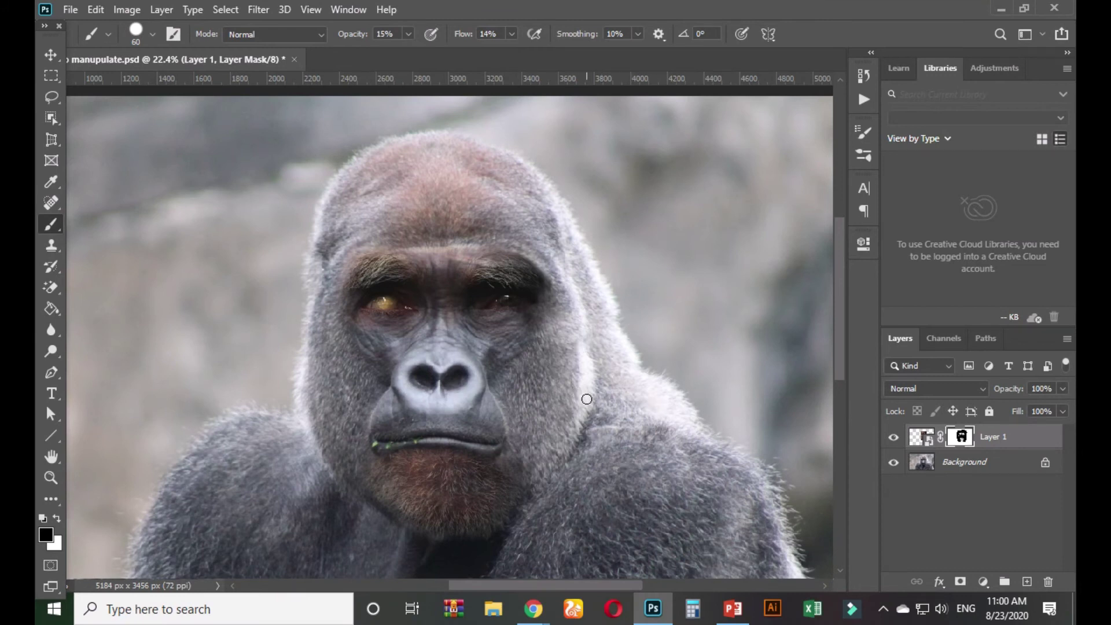
scroll(522, 334, "down", 2)
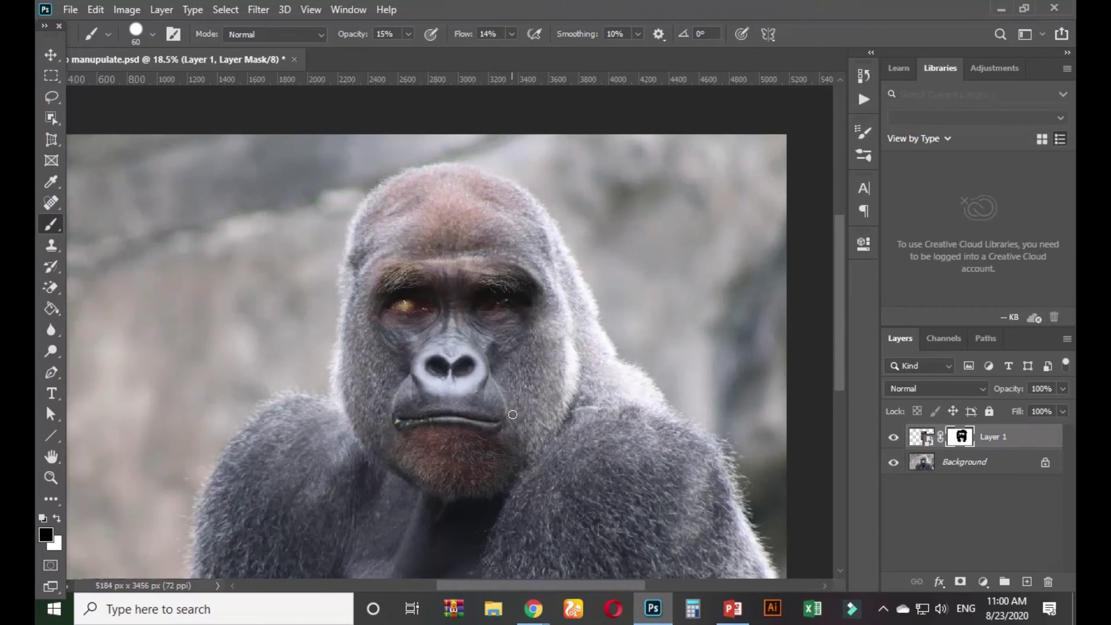
left_click_drag(598, 394, 555, 384)
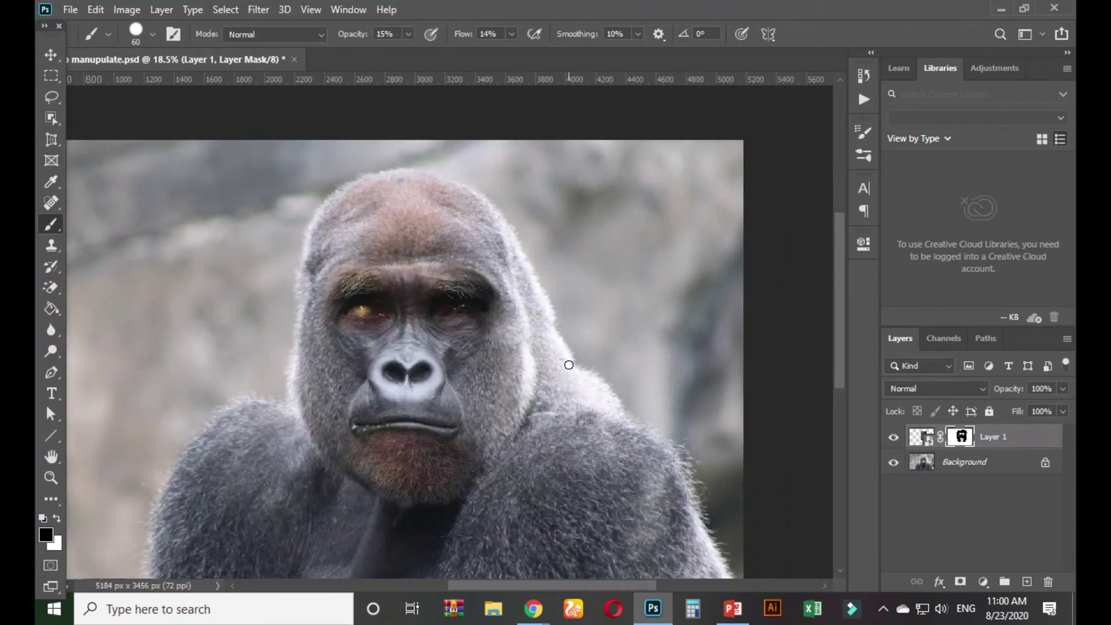
key("ctrl+shift+alt+e")
key("x")
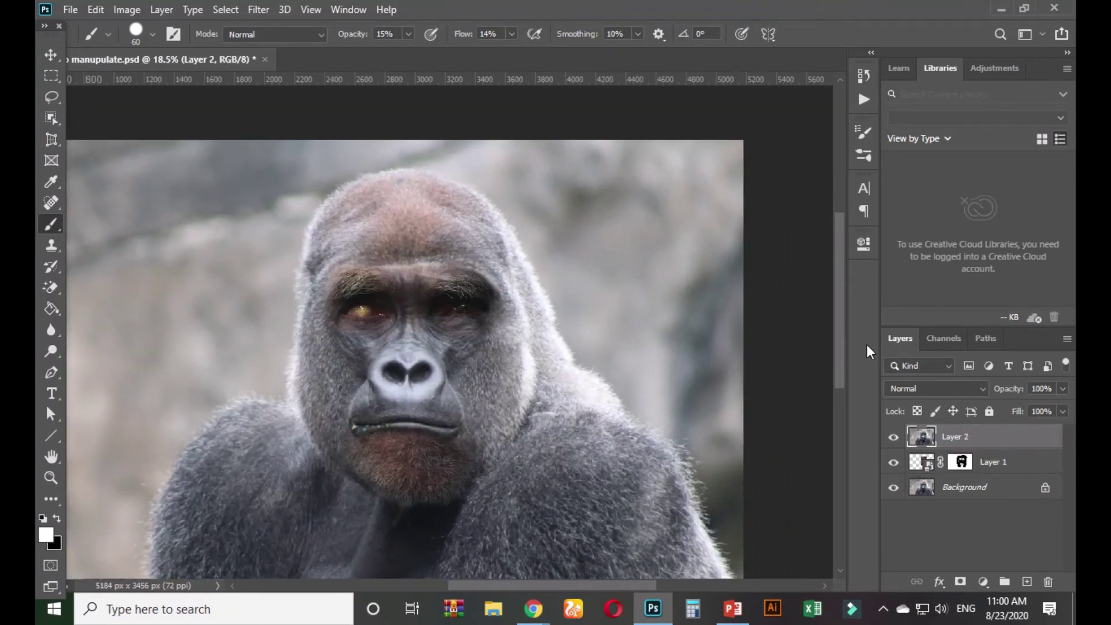
Start a Color Lookup adjustment on the merged layer and preview the 3DLUT looks from 2Strip.look to Crisp_Warm.look.
left_click(126, 9)
mouse_move(182, 57)
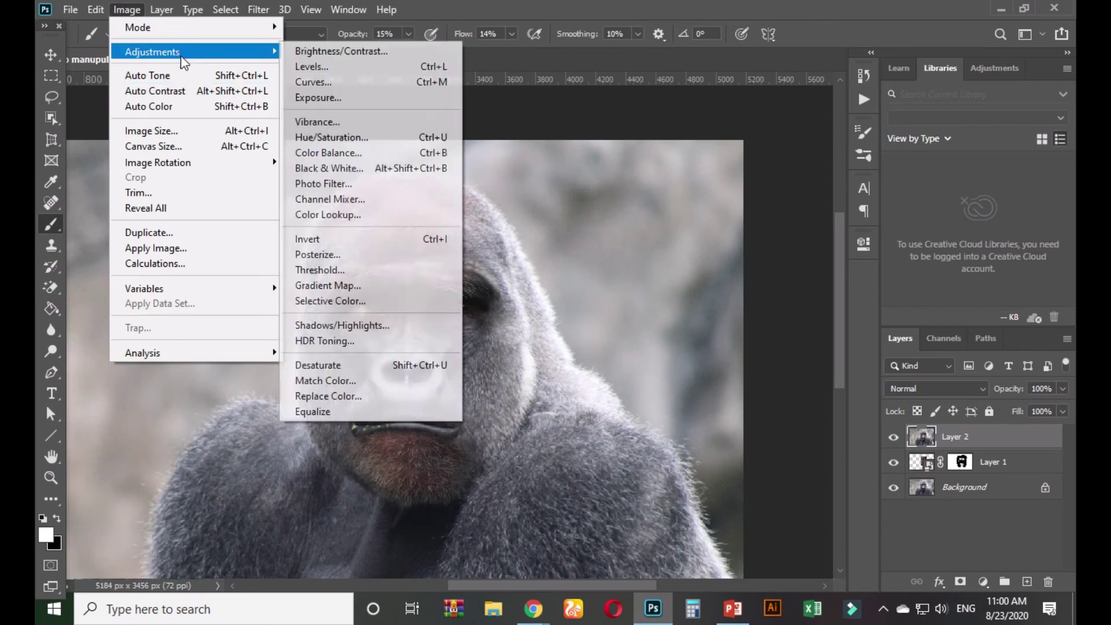
left_click(345, 216)
left_click(804, 125)
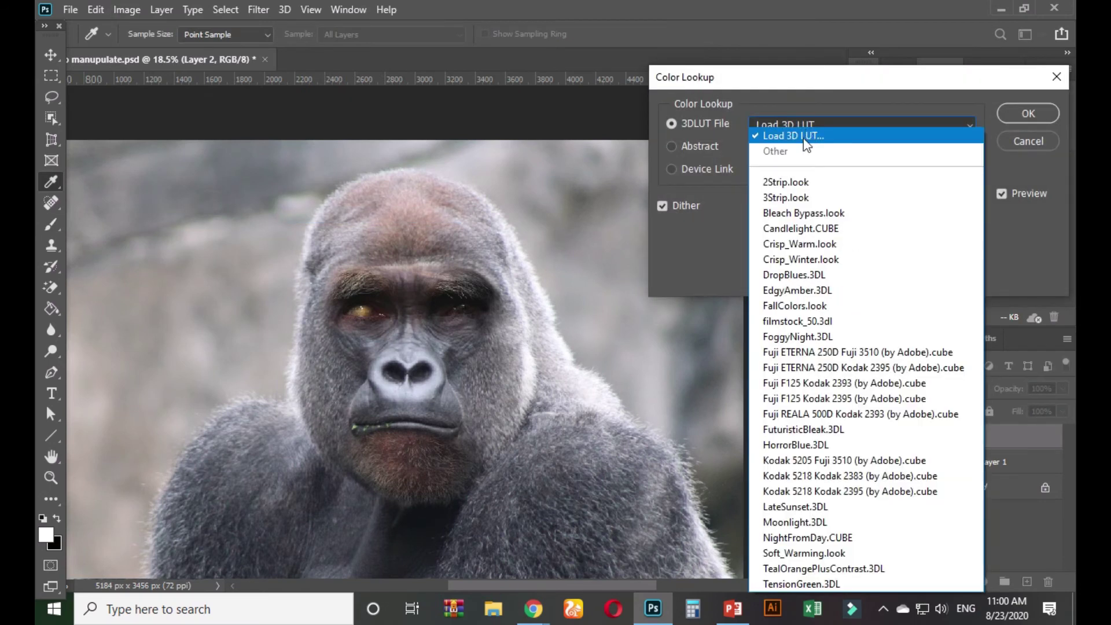
left_click(786, 181)
key("Down")
key("Down")
key("Down")
key("Down")
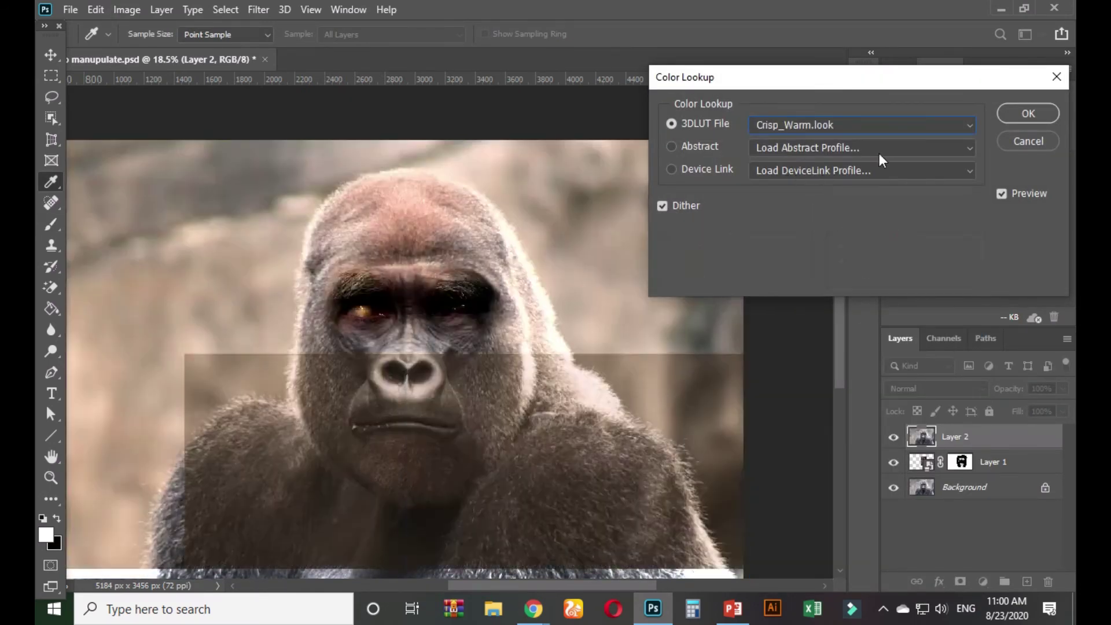
Preview the 3DLUT looks from FuturisticBleak.3DL to TensionGreen.3DL on the merged layer.
left_click(881, 124)
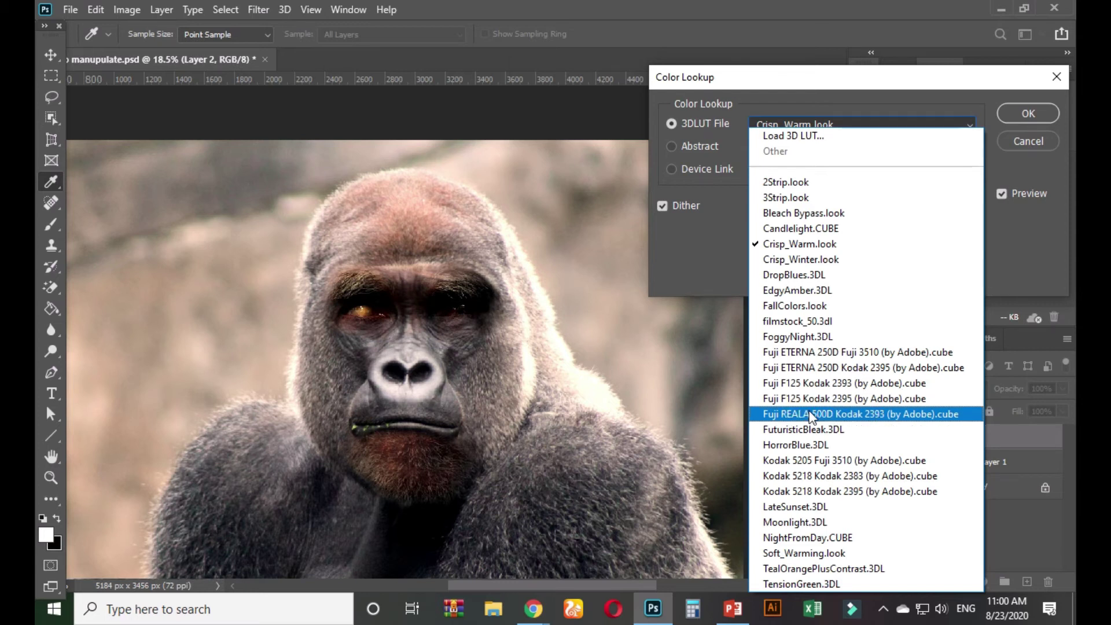
left_click(794, 430)
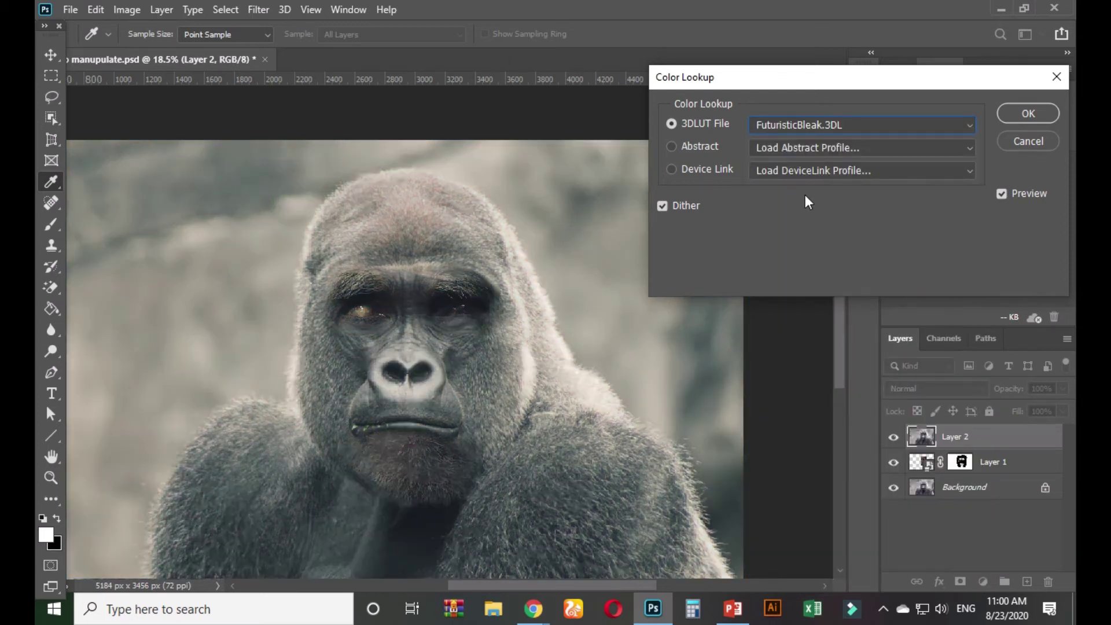
key("Down")
key("Down")
key("Down")
key("Down")
key("Down")
key("Down")
key("Down")
key("Down")
key("Down")
key("Down")
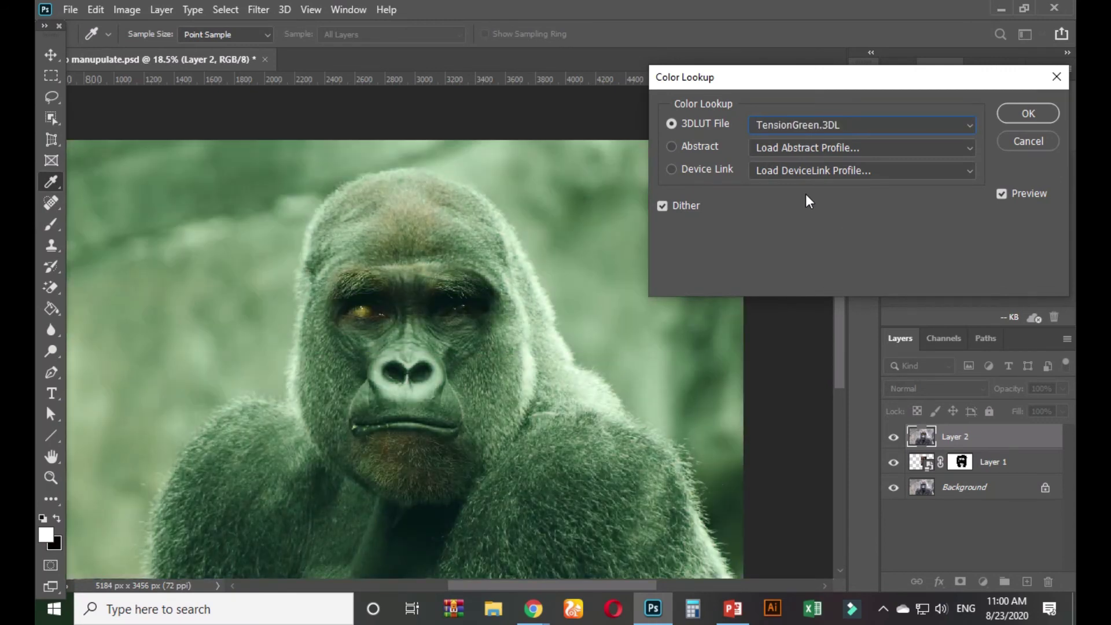
Apply the 3DLUT look "Fuji REALA 500D Kodak 2393 (by Adobe).cube" to the merged layer.
key("Up")
key("Up")
key("Up")
key("Up")
key("Up")
key("Up")
key("Up")
key("Up")
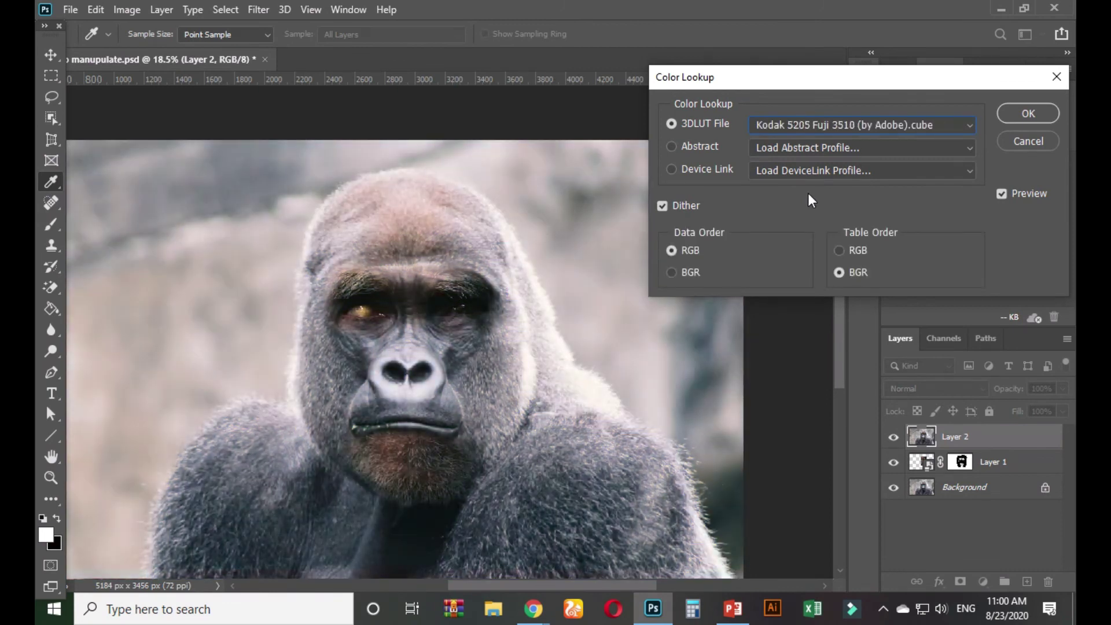
key("Up")
key("Up")
key("Up")
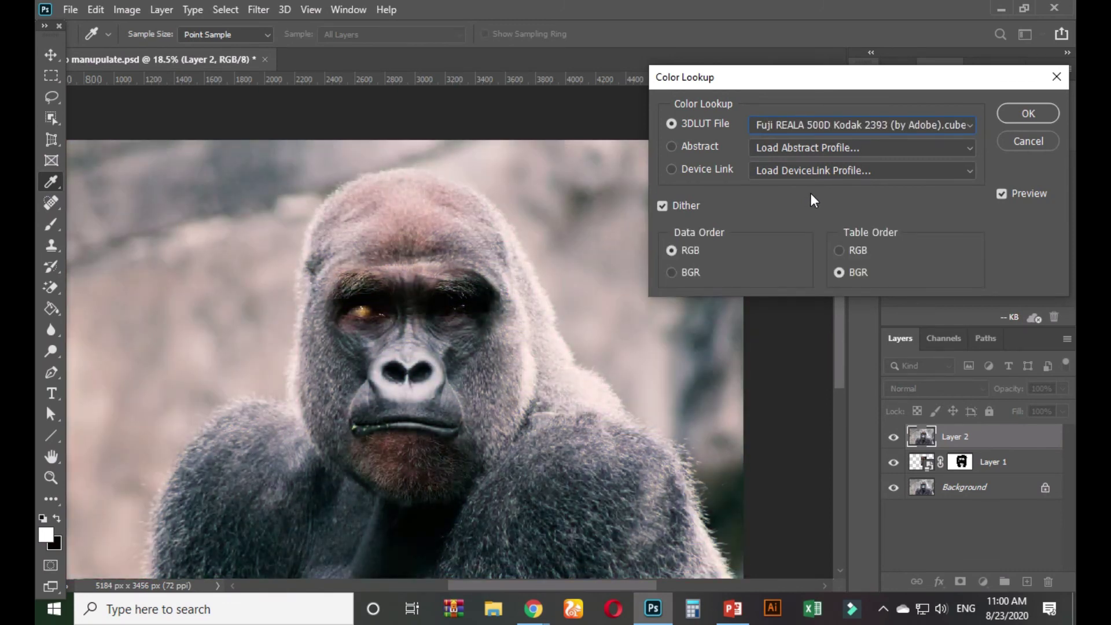
left_click(1019, 114)
key("b")
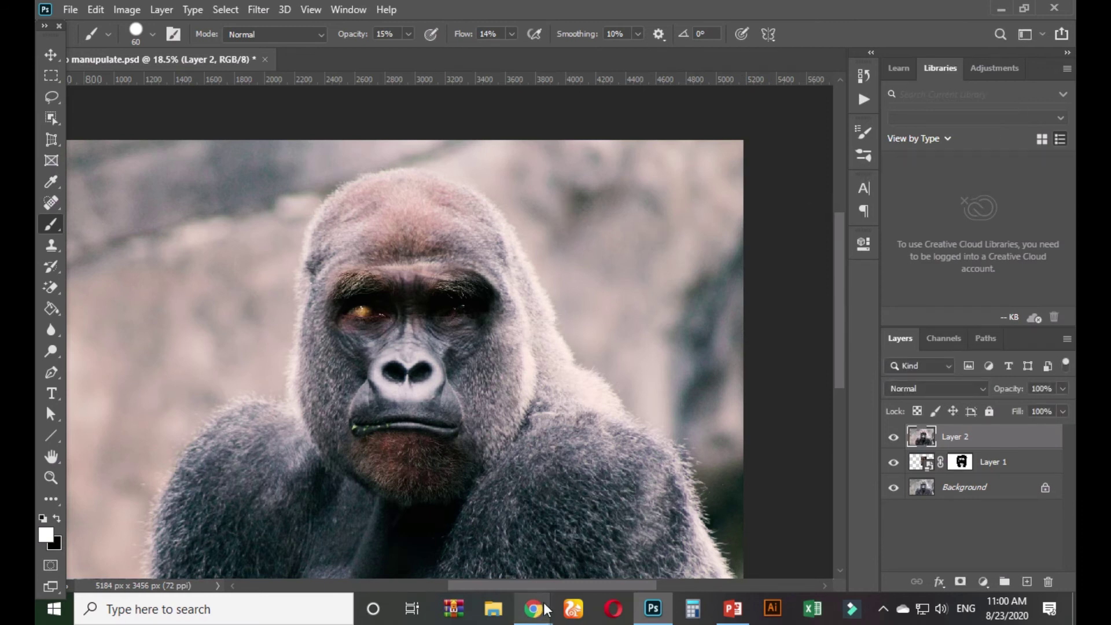
Switch to Chrome and open unsplash.com in a new tab.
mouse_move(532, 608)
left_click(445, 535)
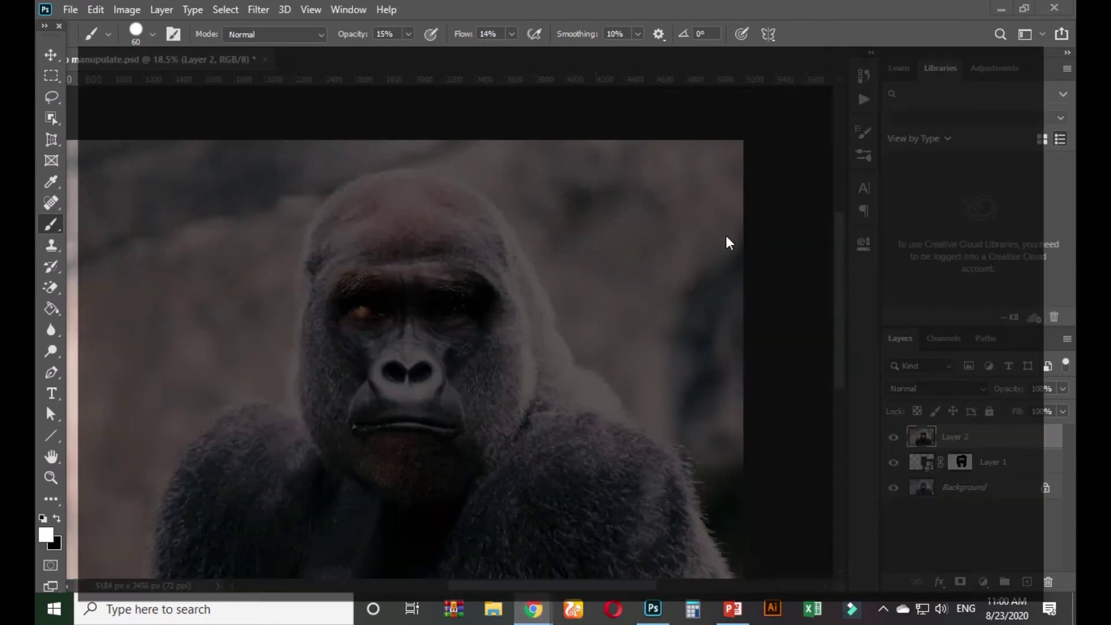
left_click(538, 7)
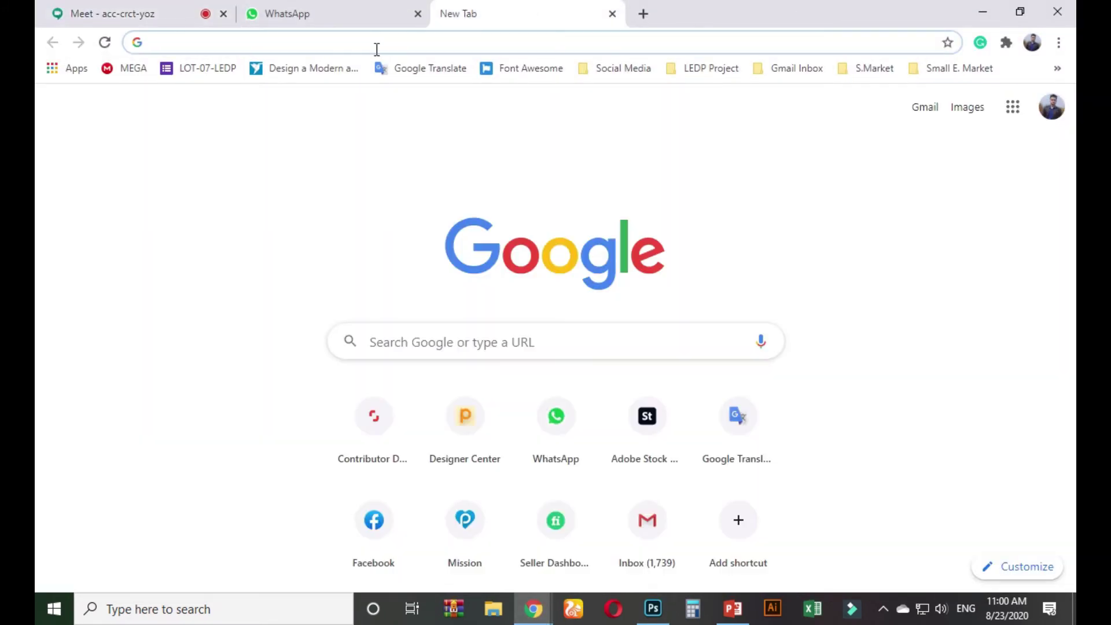
type("un")
key("Return")
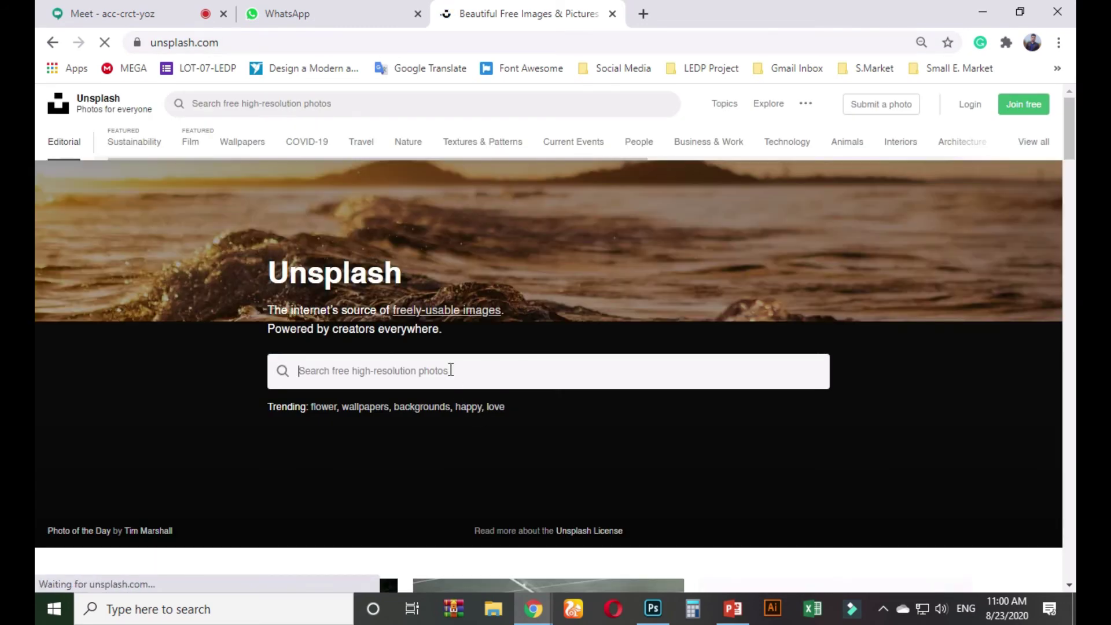
Search Unsplash for "beard man" photos.
left_click(451, 369)
type("beard man")
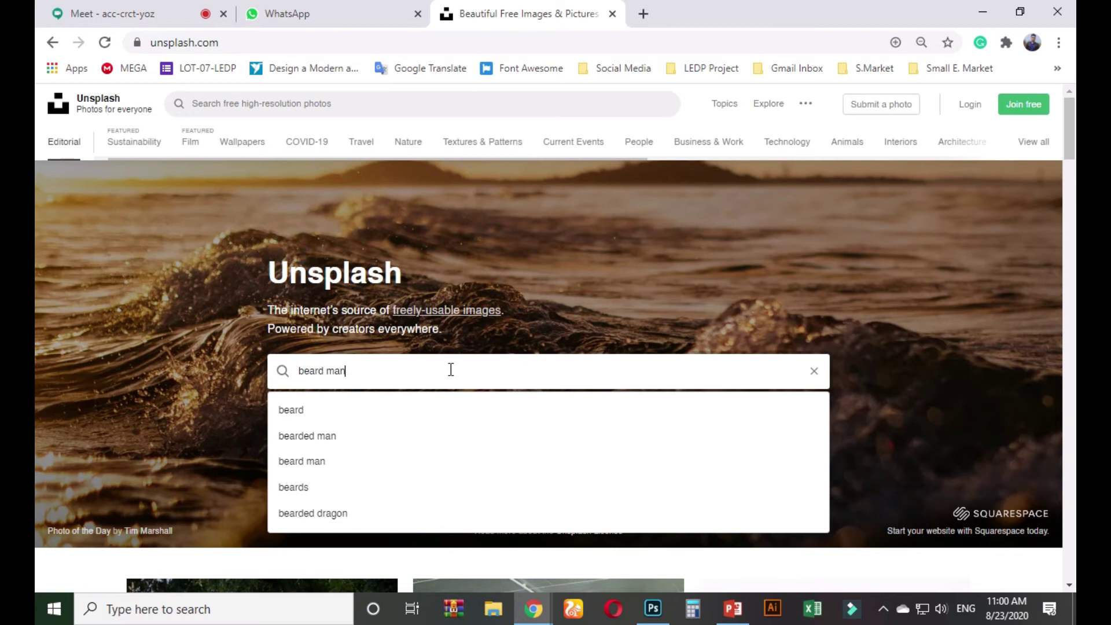
key("Return")
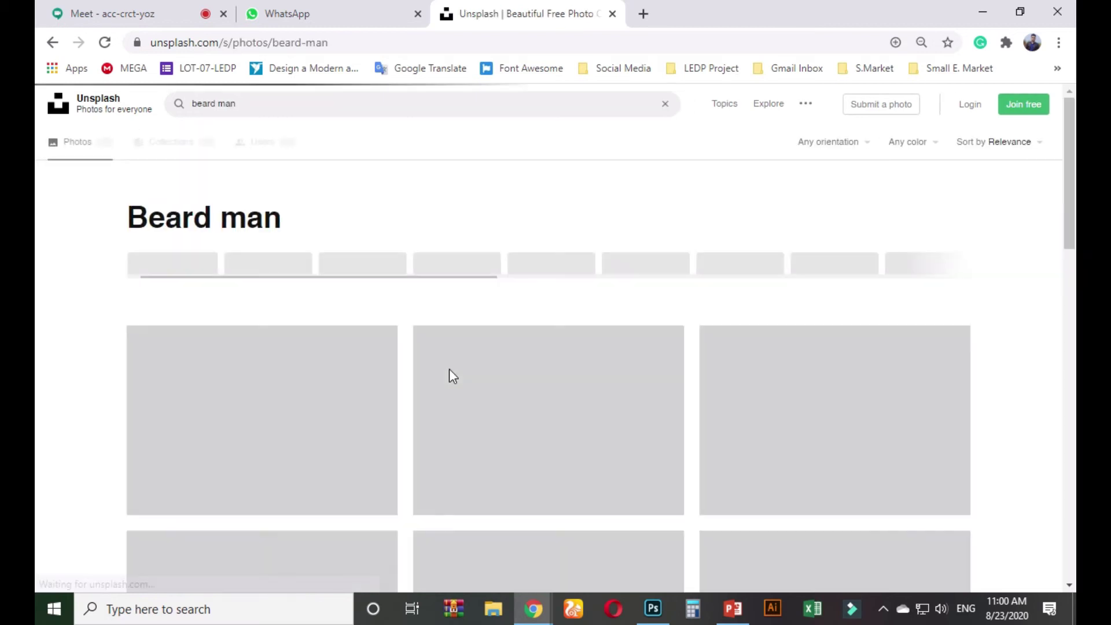
Browse the photo results and open the portrait of the bearded man in black-framed glasses and a blue striped shirt.
scroll(483, 290, "down", 3)
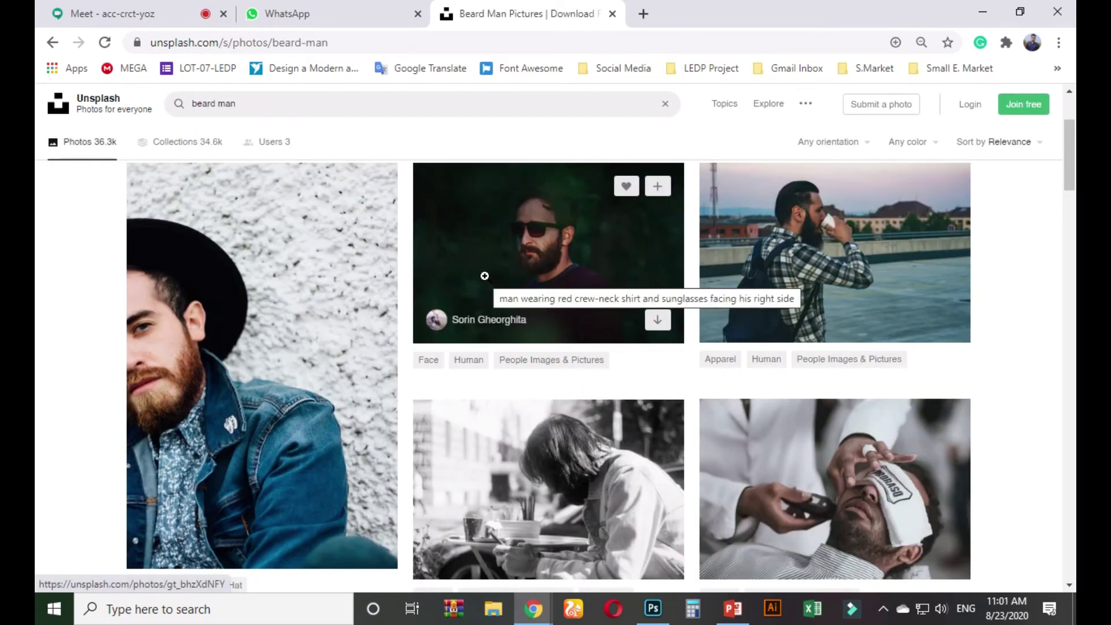
scroll(484, 276, "down", 1)
scroll(485, 278, "down", 3)
scroll(482, 275, "down", 2)
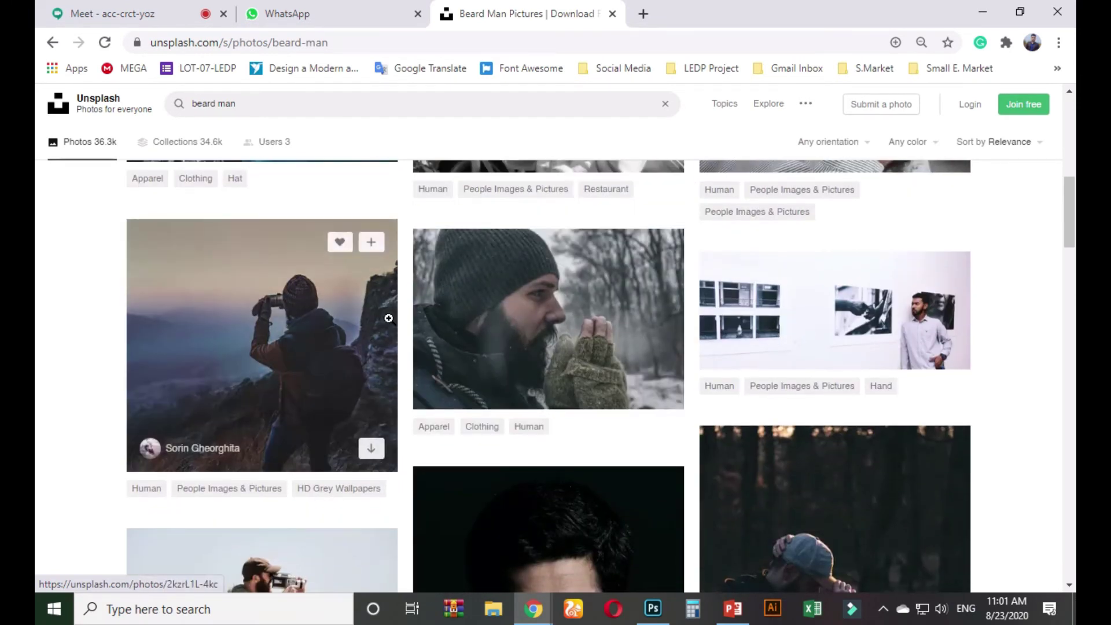
scroll(387, 317, "down", 4)
scroll(390, 321, "down", 4)
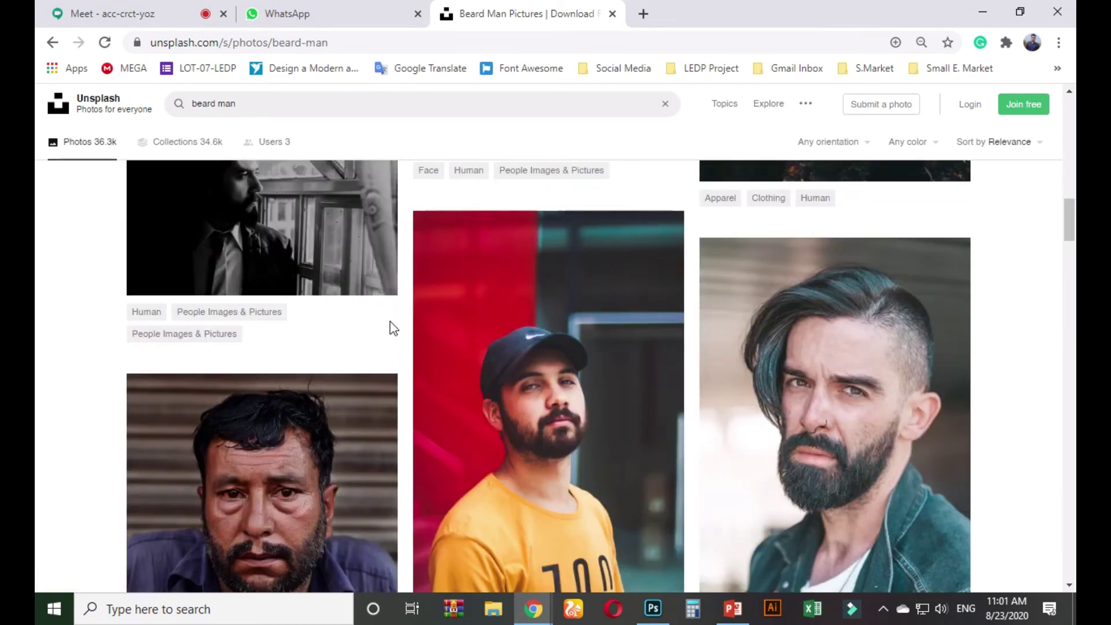
scroll(391, 324, "down", 3)
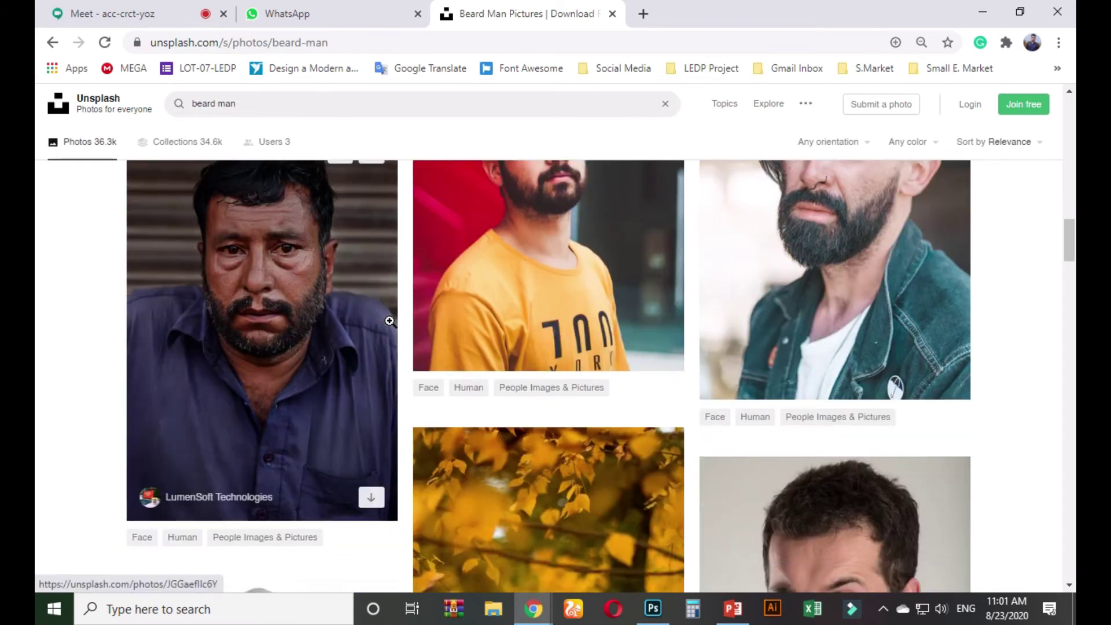
scroll(389, 320, "down", 3)
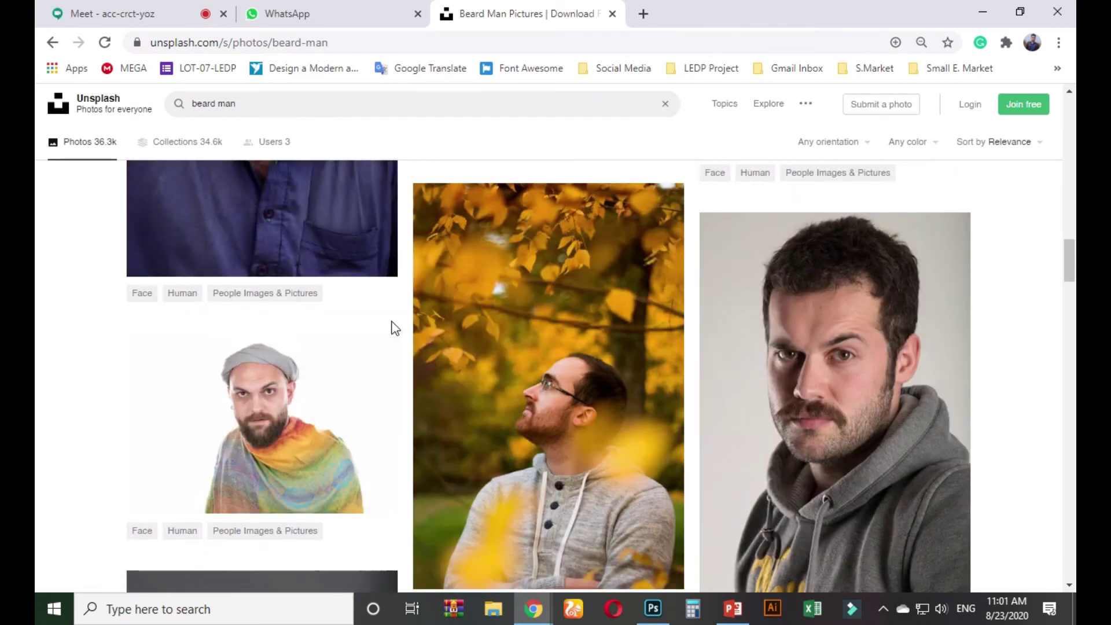
scroll(393, 325, "down", 6)
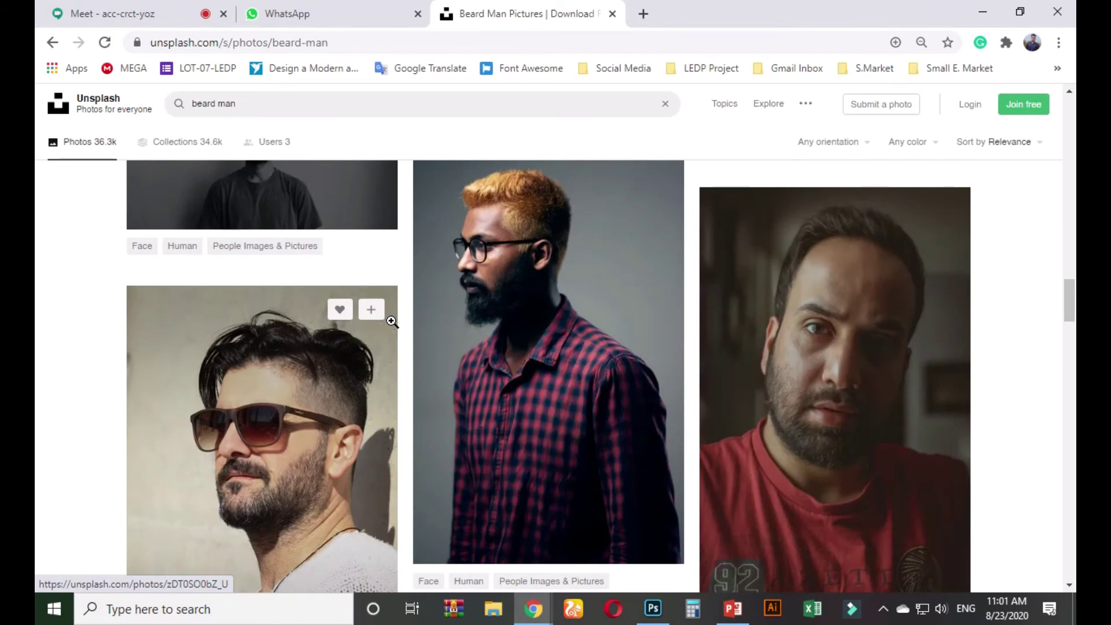
scroll(391, 329, "down", 6)
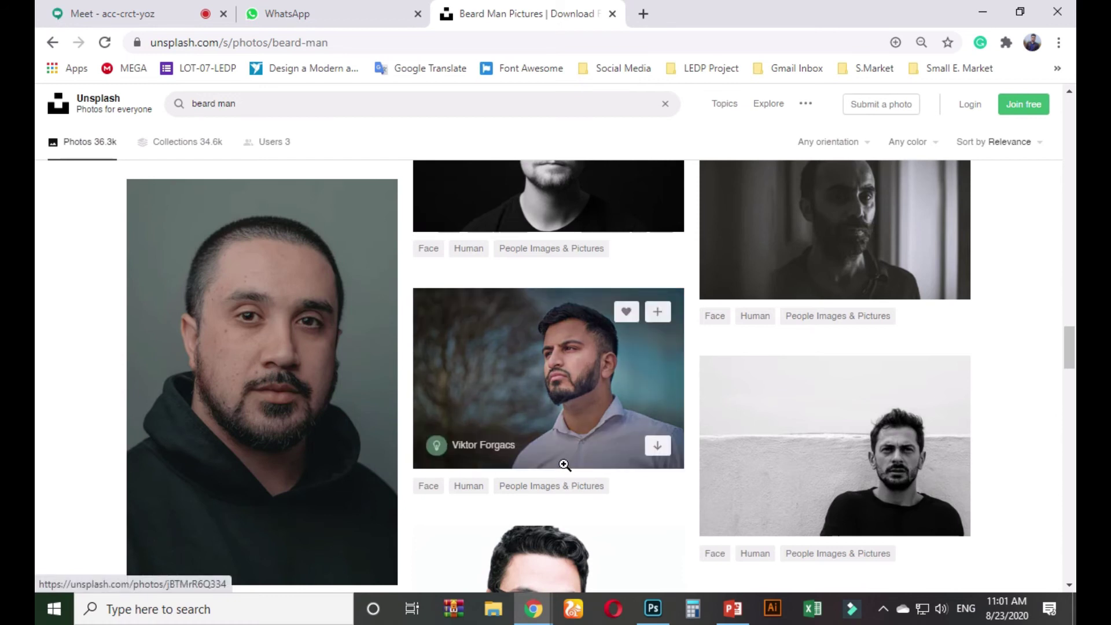
scroll(570, 446, "down", 4)
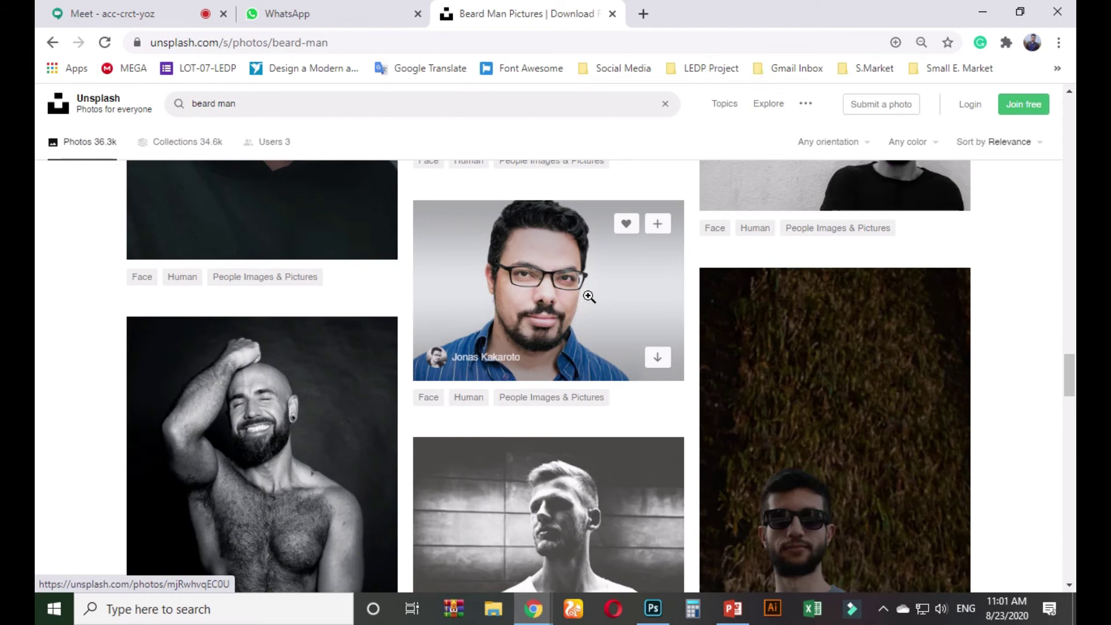
left_click(573, 287)
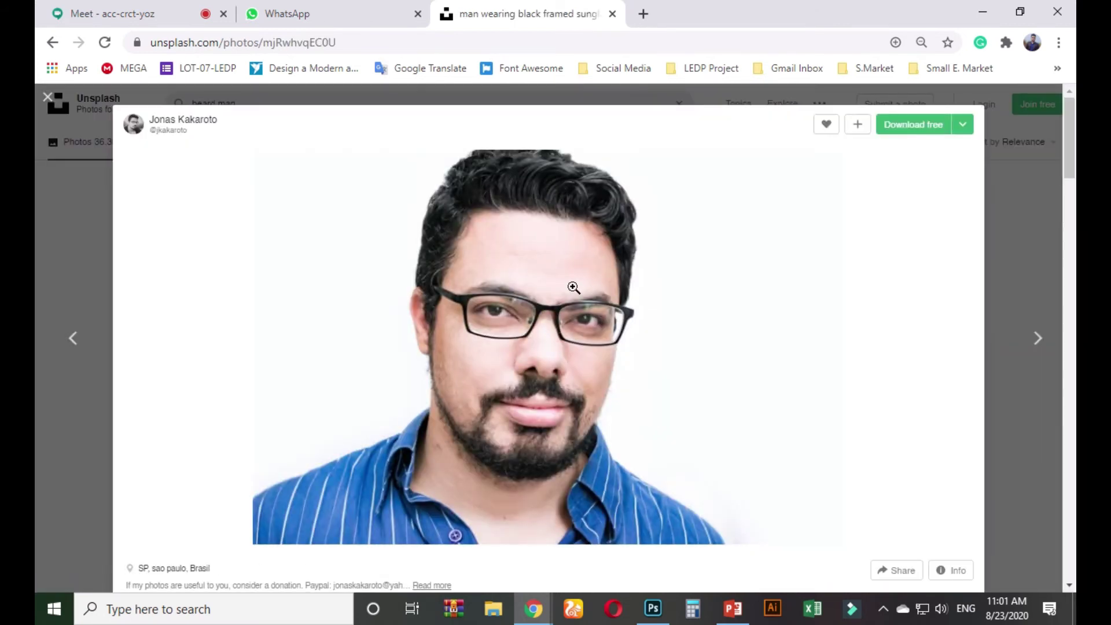
Copy the portrait of the man in black-framed glasses from Unsplash and switch to Photoshop.
right_click(538, 295)
left_click(573, 345)
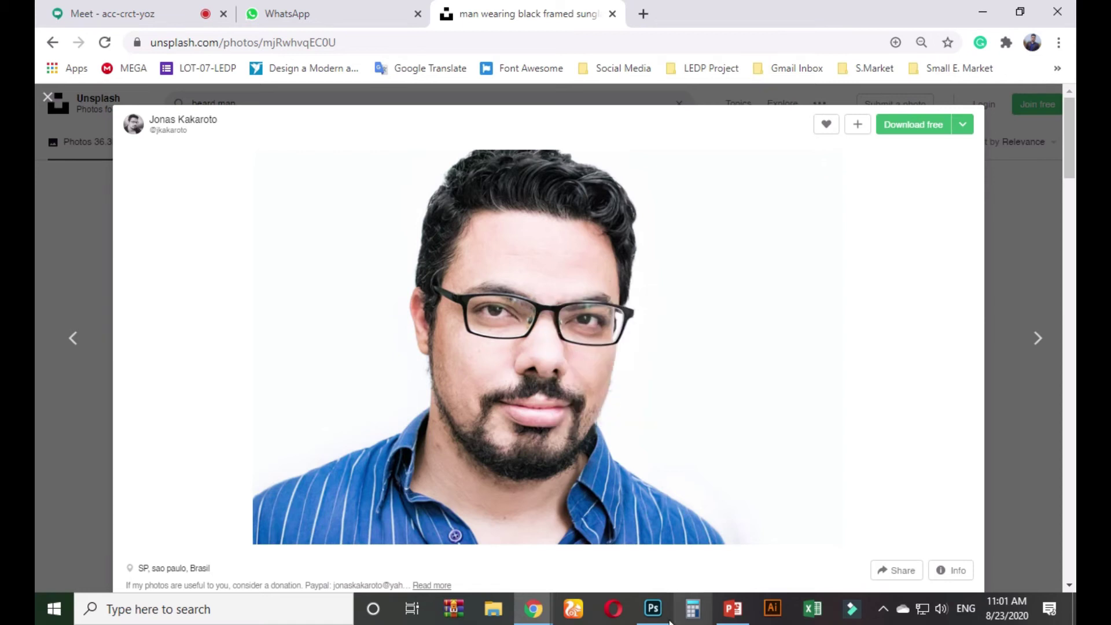
key("alt+Tab")
key("ctrl+n")
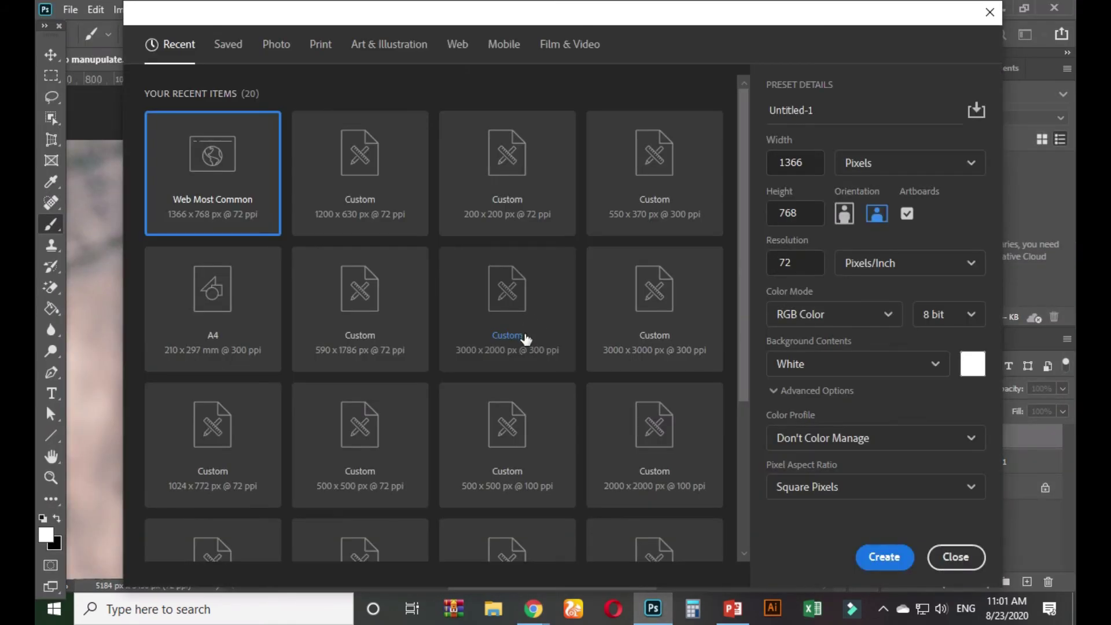
left_click(878, 559)
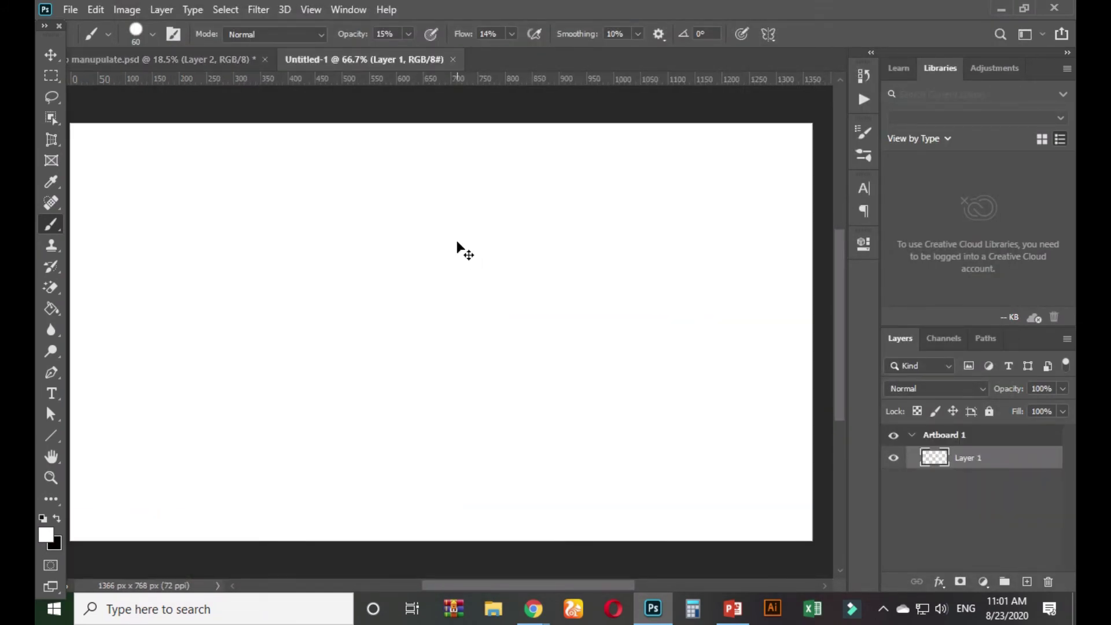
key("ctrl+v")
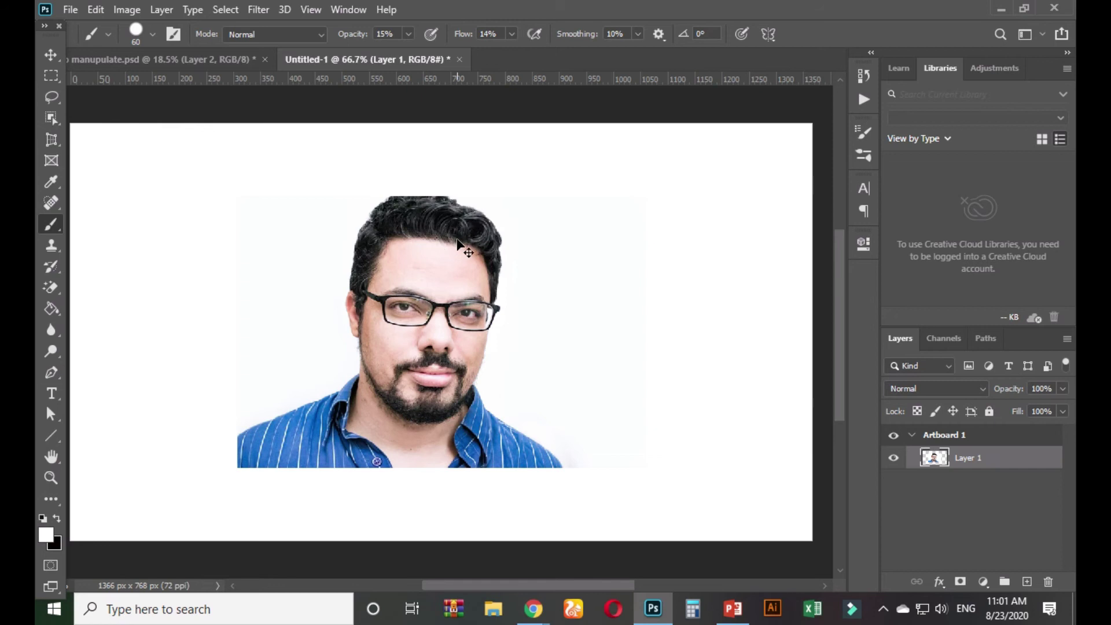
key("ctrl+z")
left_click(459, 59)
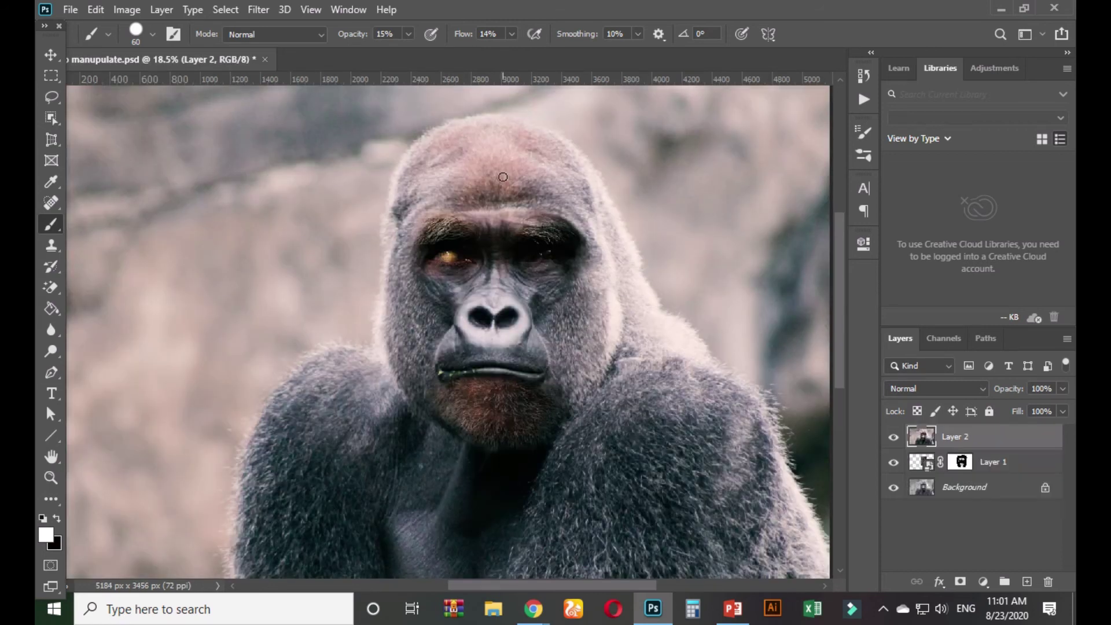
Save the gorilla composite as "photo manupulate.psd" on the Desktop with its layers, replacing the existing file.
key("ctrl+shift+s")
left_click(642, 444)
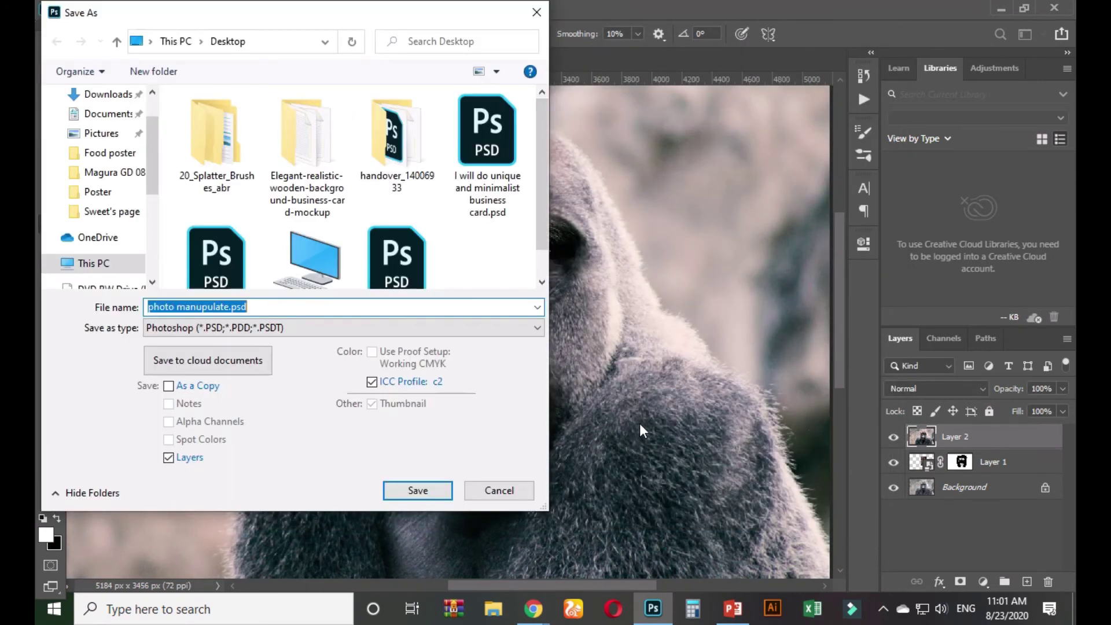
key("Return")
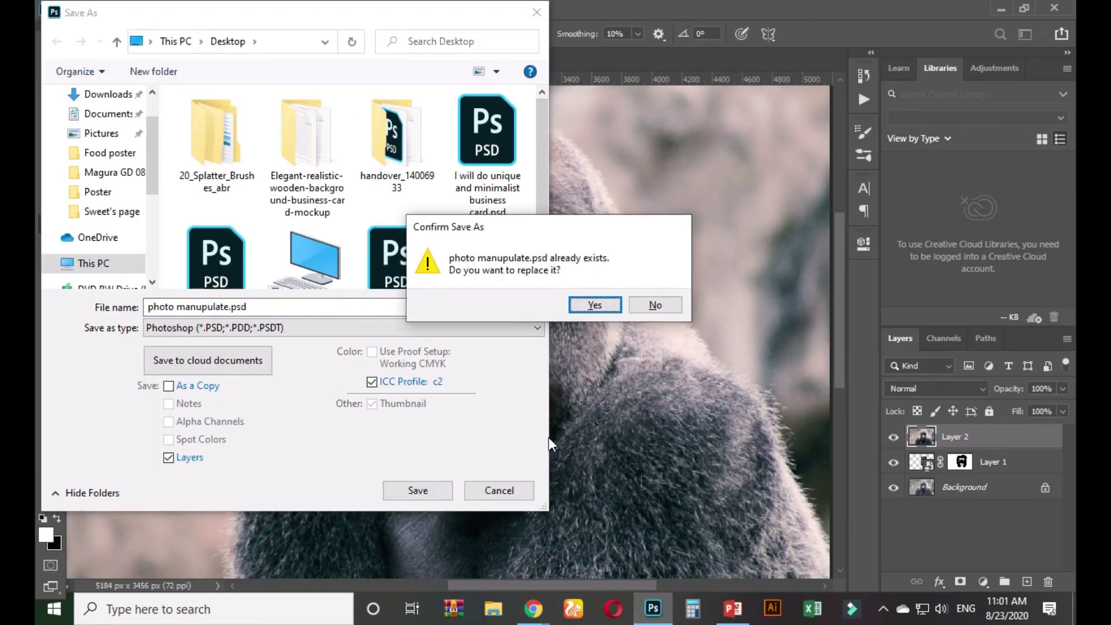
key("Return")
key("Return")
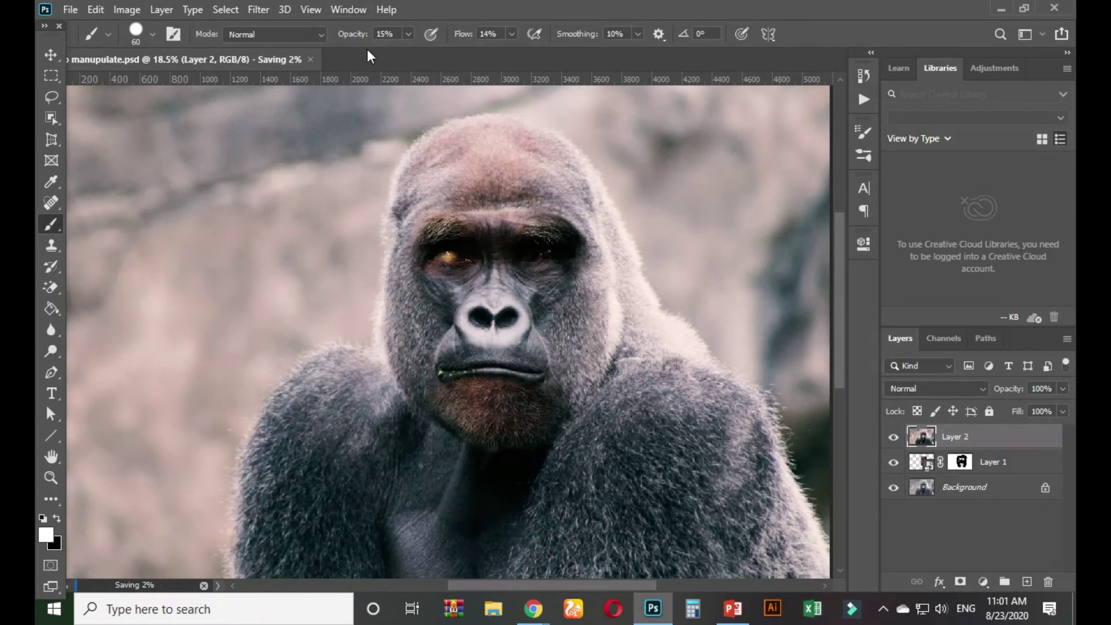
Create a 750 x 500 px, 72 ppi document from the Clipboard preset and paste the portrait into it.
key("ctrl+n")
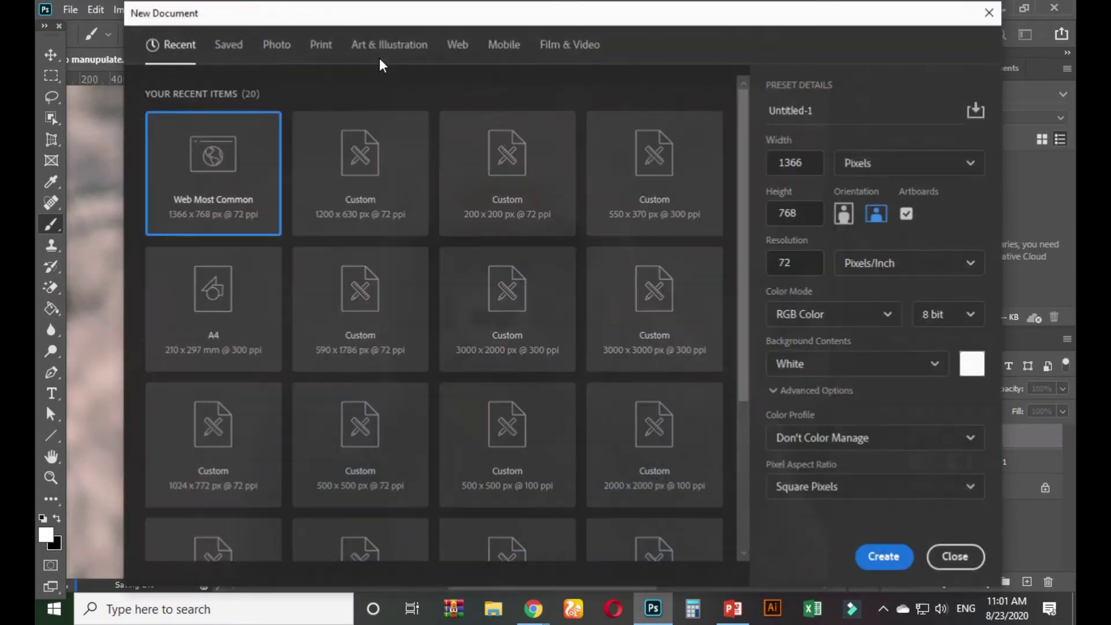
left_click(884, 557)
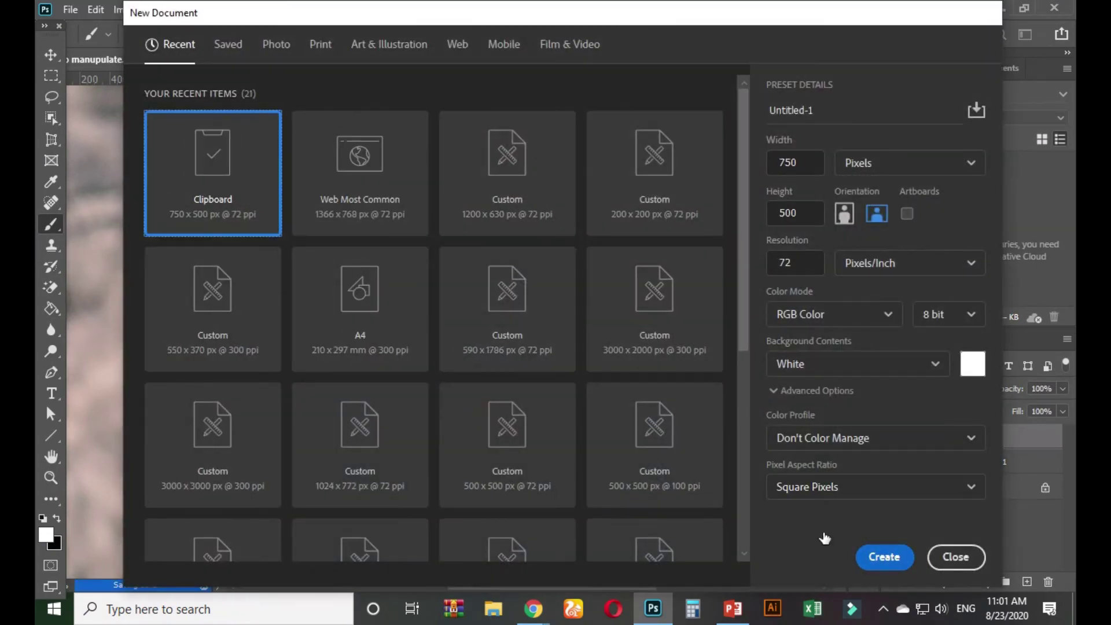
key("ctrl+v")
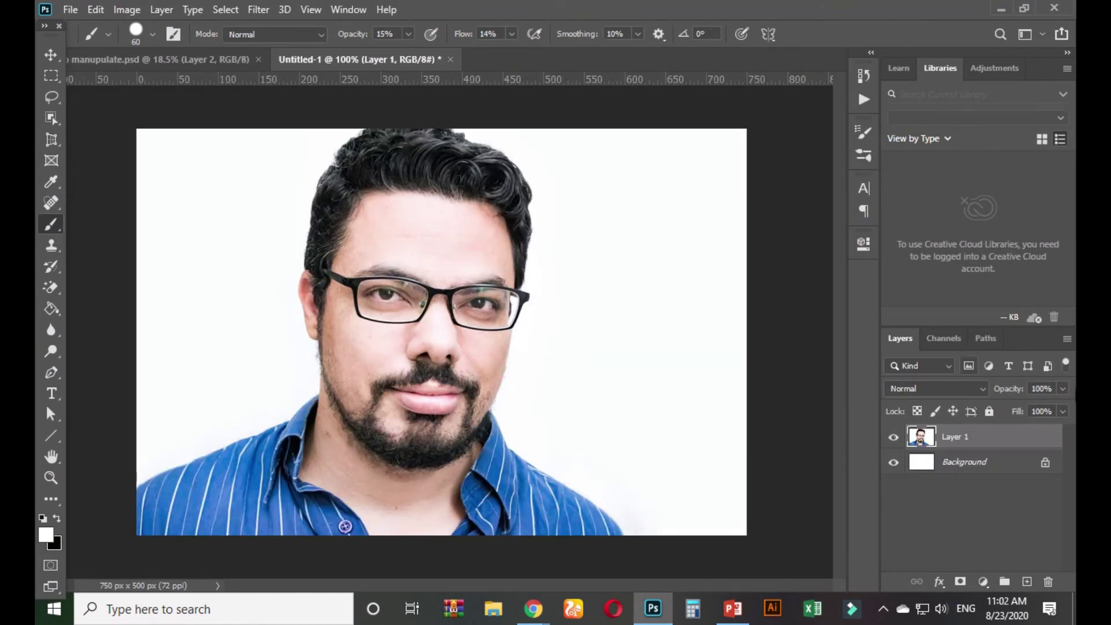
Duplicate the portrait layer and hide the original Layer 1.
key("ctrl+j")
left_click(895, 461)
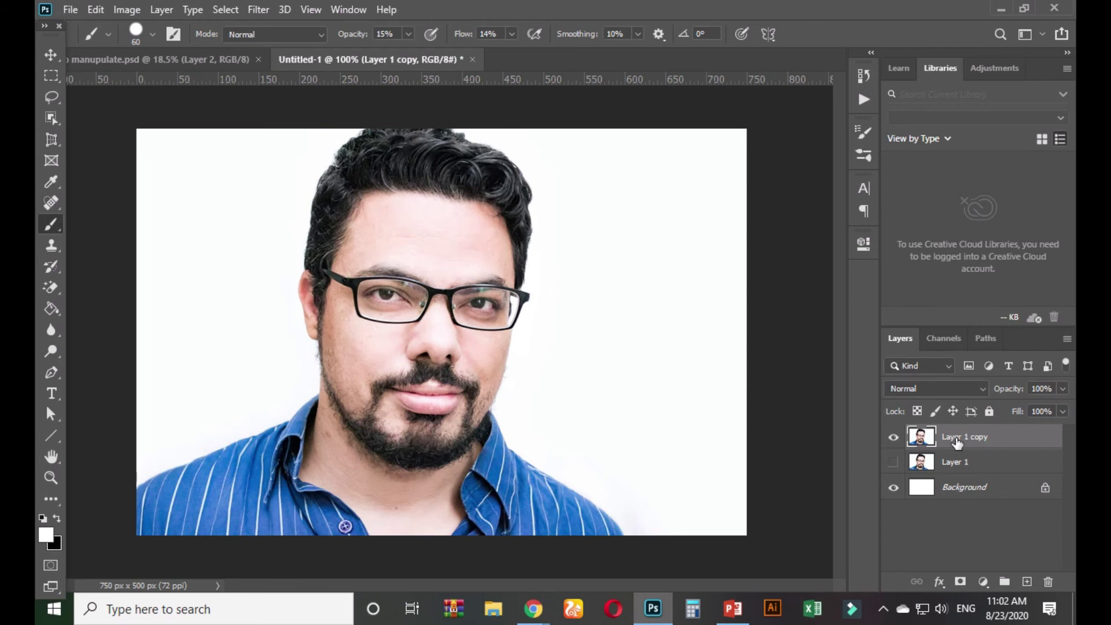
Remove the small dark spot on the cheek above the moustache's outer corner with the Healing Brush at size 7.
scroll(405, 402, "up", 6)
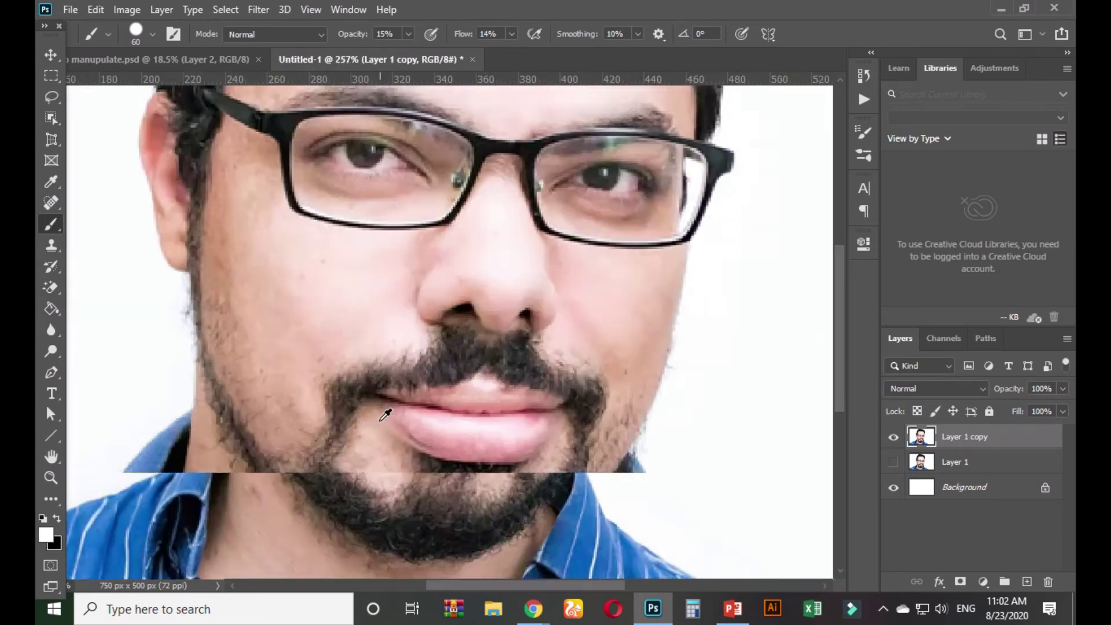
scroll(356, 402, "up", 3)
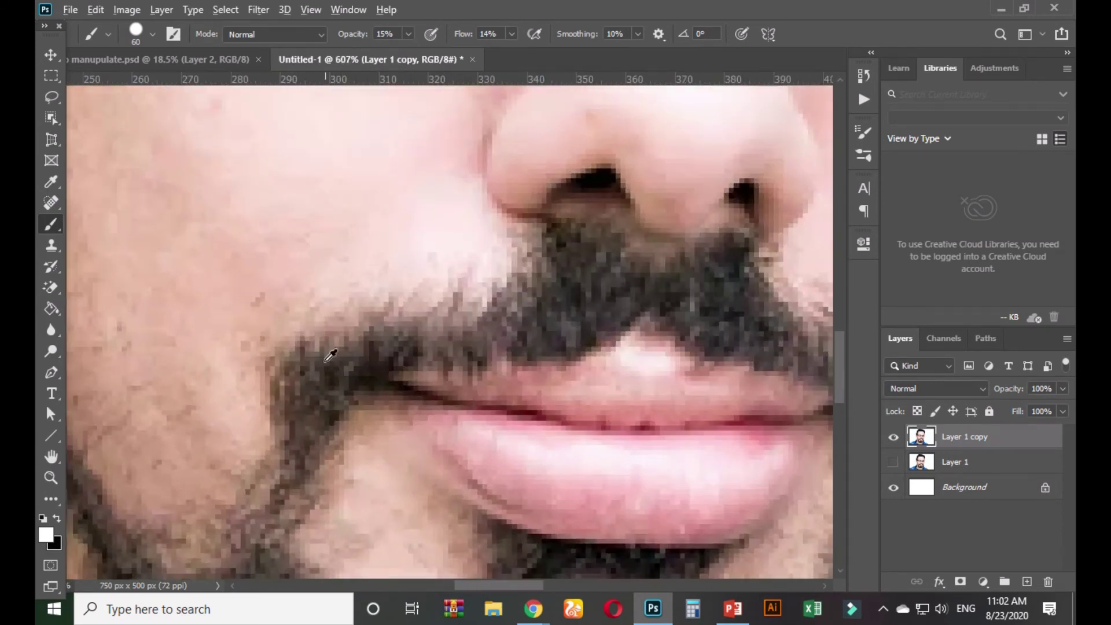
left_click(51, 198)
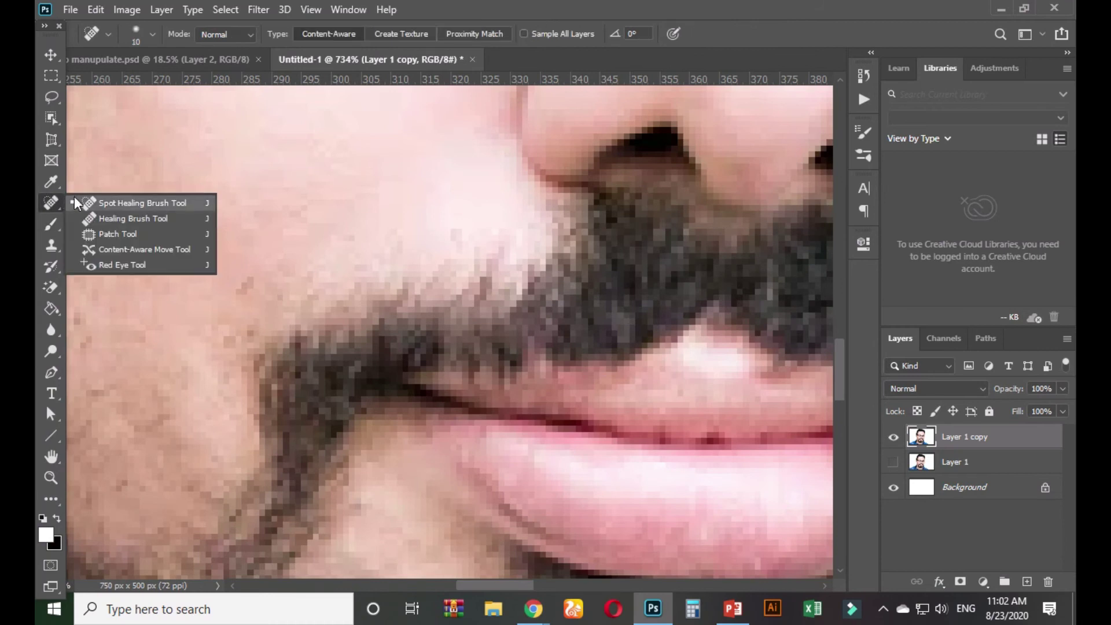
left_click(112, 219)
scroll(238, 285, "up", 2)
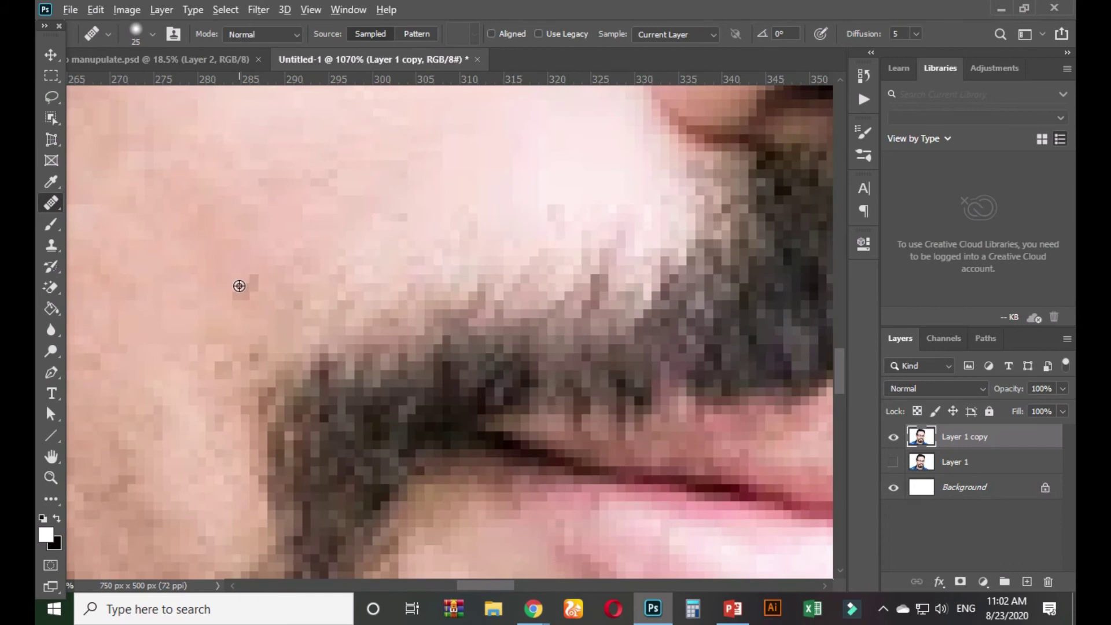
key("bracketleft")
key("bracketleft")
key("bracketleft")
key("bracketleft")
key("bracketleft")
key("bracketleft")
scroll(243, 263, "up", 1)
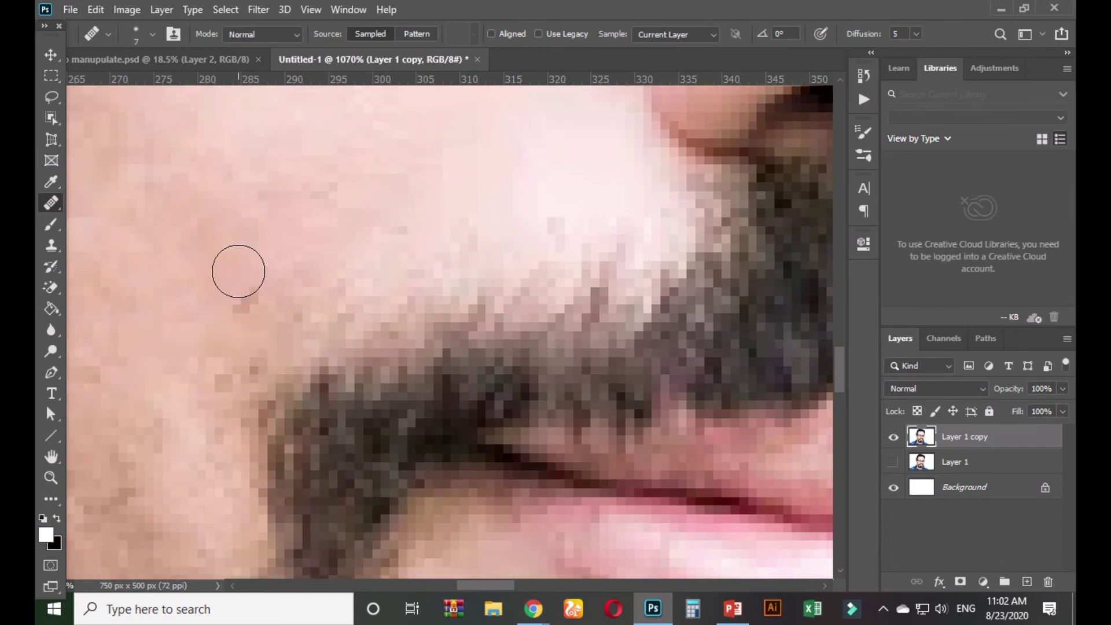
scroll(255, 363, "up", 3)
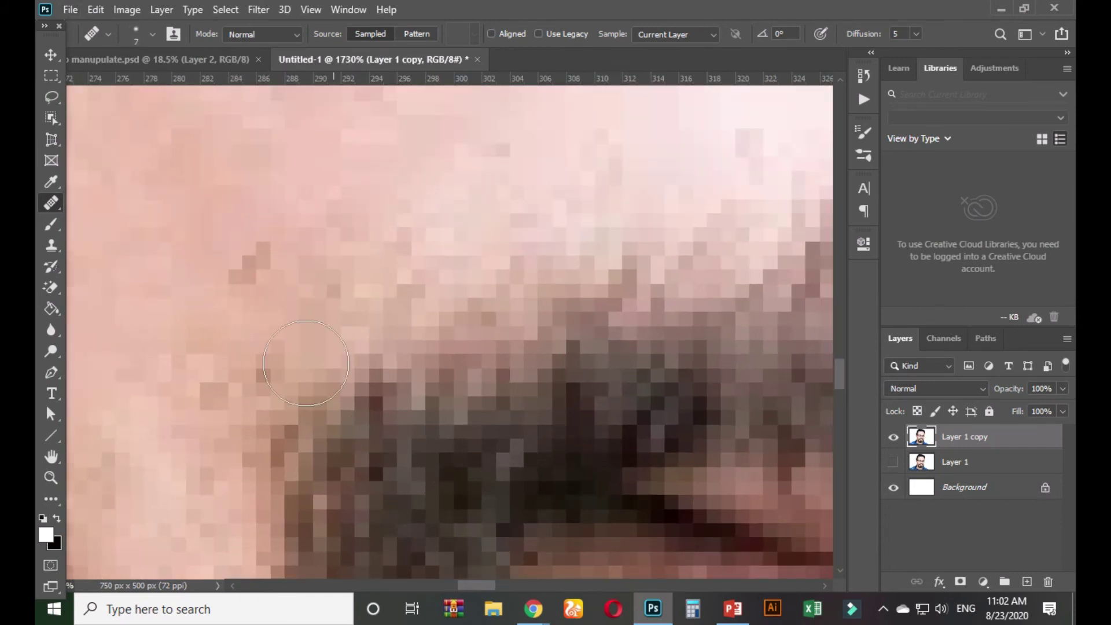
left_click(241, 178, "alt")
mouse_move(250, 253)
left_mouse_down()
mouse_move(243, 278)
mouse_move(249, 269)
left_mouse_up()
right_click(292, 197)
key("Escape")
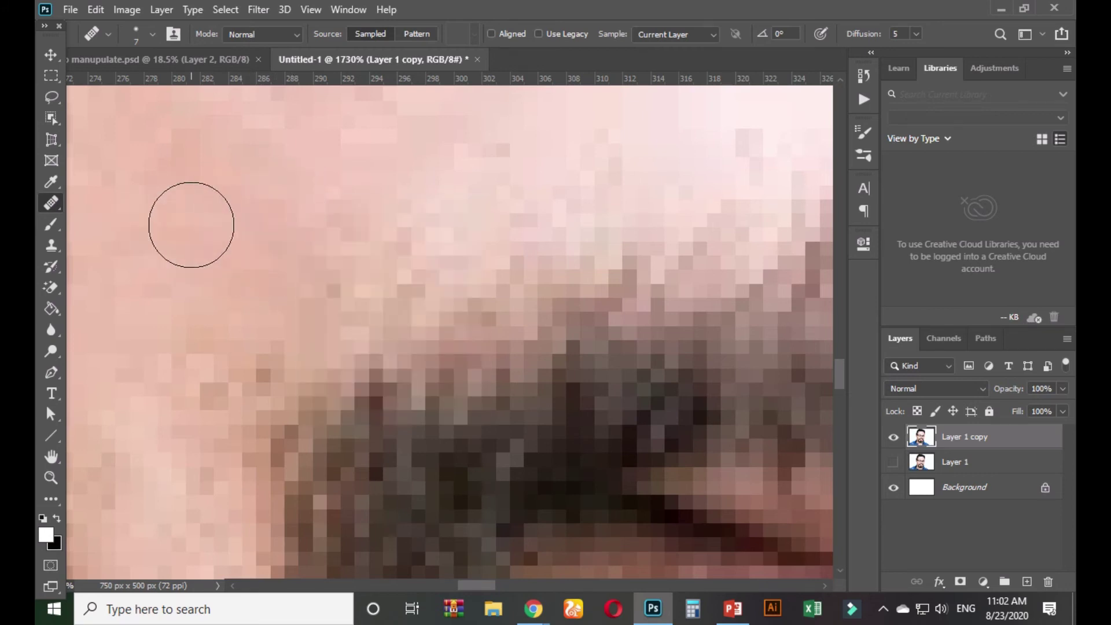
Heal the dark specks on the skin beside the moustache's outer corner with the brush reduced to size 3.
key("bracketleft")
key("bracketleft")
key("bracketleft")
key("bracketleft")
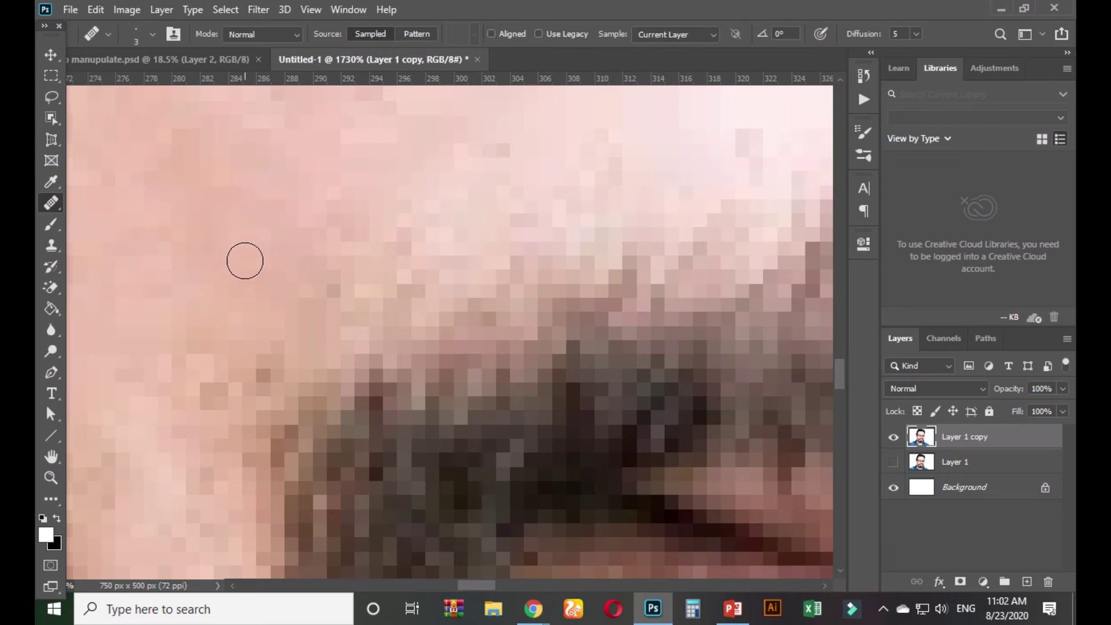
left_click(233, 268, "alt")
mouse_move(206, 359)
left_mouse_down()
mouse_move(228, 396)
mouse_move(263, 376)
mouse_move(255, 398)
mouse_move(268, 431)
mouse_move(311, 396)
mouse_move(288, 429)
mouse_move(315, 426)
mouse_move(314, 445)
mouse_move(243, 491)
left_mouse_up()
left_click(243, 316, "alt")
left_click(228, 305, "alt")
mouse_move(130, 337)
left_mouse_down()
mouse_move(131, 377)
mouse_move(184, 435)
left_mouse_up()
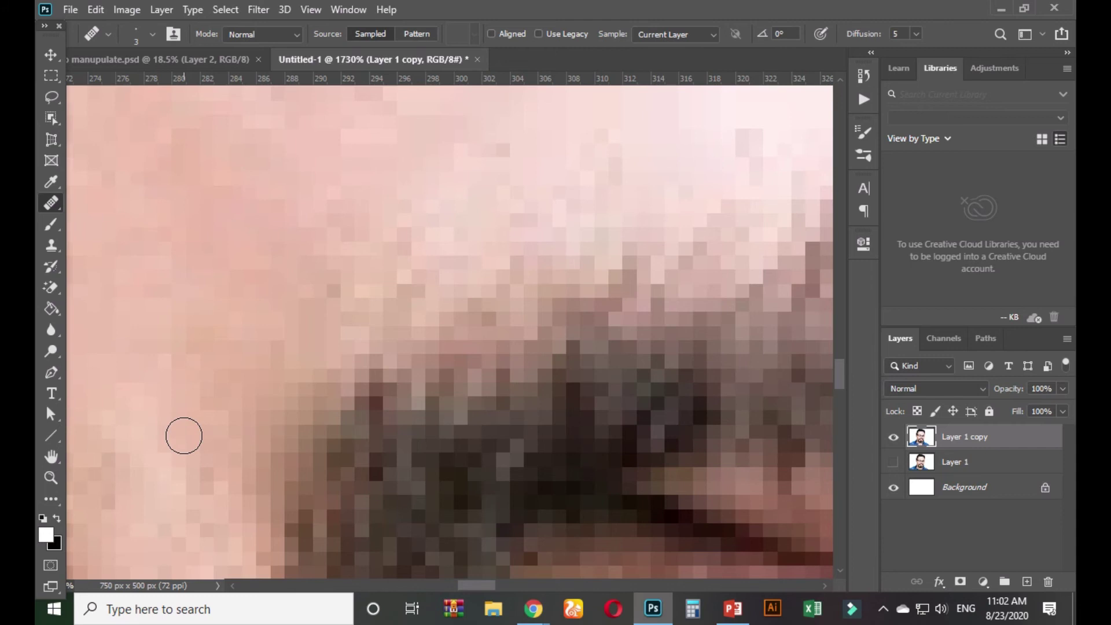
Heal the stray hairs along the moustache's upper edge near its outer corner, resampling clean cheek skin between strokes.
left_click(222, 309, "alt")
mouse_move(211, 443)
left_mouse_down()
mouse_move(207, 495)
mouse_move(240, 396)
mouse_move(288, 366)
mouse_move(278, 327)
left_mouse_up()
left_click(234, 271, "alt")
left_click_drag(323, 293, 420, 299)
left_click(226, 365, "alt")
mouse_move(323, 238)
left_mouse_down()
mouse_move(401, 234)
mouse_move(430, 253)
left_mouse_up()
left_click(301, 292, "alt")
mouse_move(374, 371)
left_mouse_down()
mouse_move(379, 364)
mouse_move(379, 375)
left_mouse_up()
left_click(302, 258, "alt")
left_click(366, 413)
mouse_move(369, 420)
left_mouse_down()
mouse_move(414, 399)
mouse_move(491, 318)
mouse_move(482, 321)
mouse_move(567, 312)
mouse_move(436, 267)
mouse_move(347, 256)
mouse_move(556, 332)
mouse_move(546, 323)
mouse_move(596, 325)
left_mouse_up()
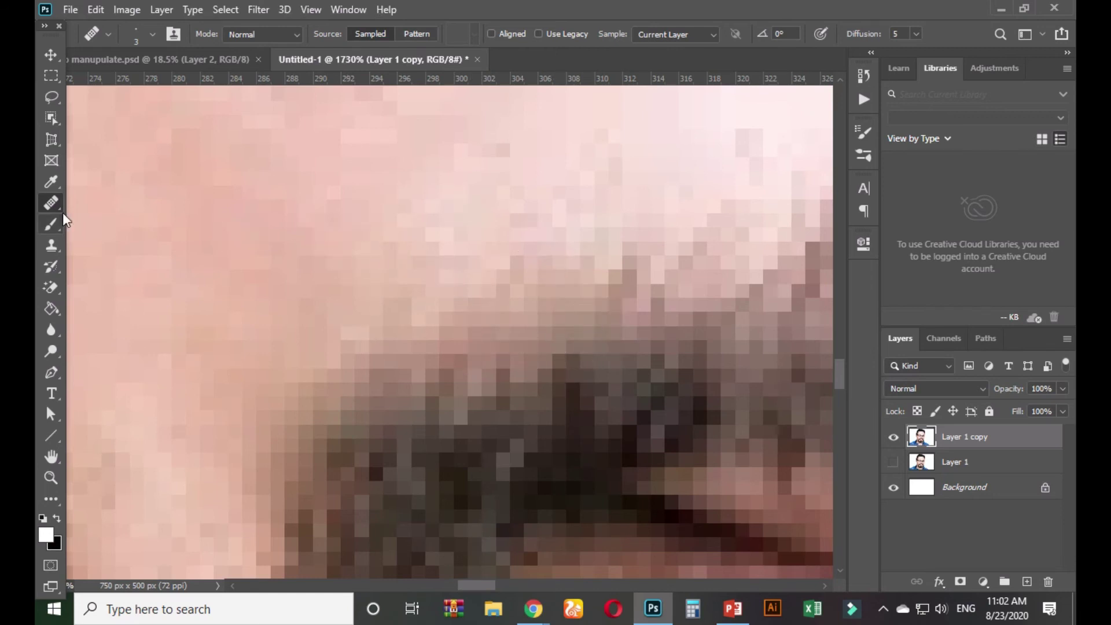
Try to cover the moustache's outer corner with cheek skin using a small Clone Stamp brush, and undo it.
left_click(49, 245)
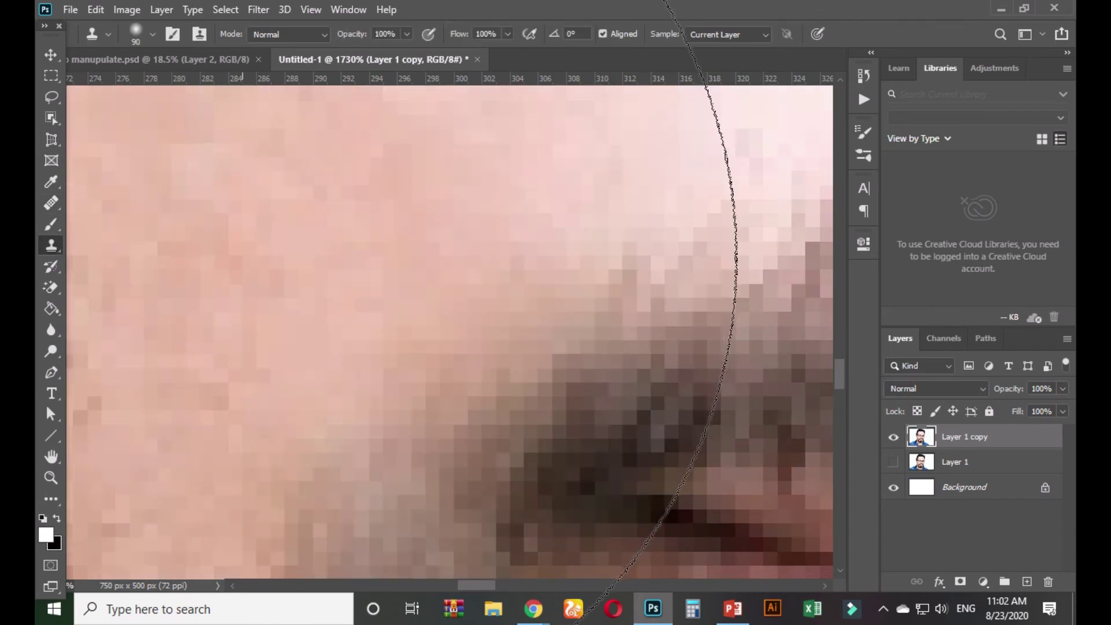
key("[")
key("[")
key("[")
key("[")
key("[")
key("[")
key("[")
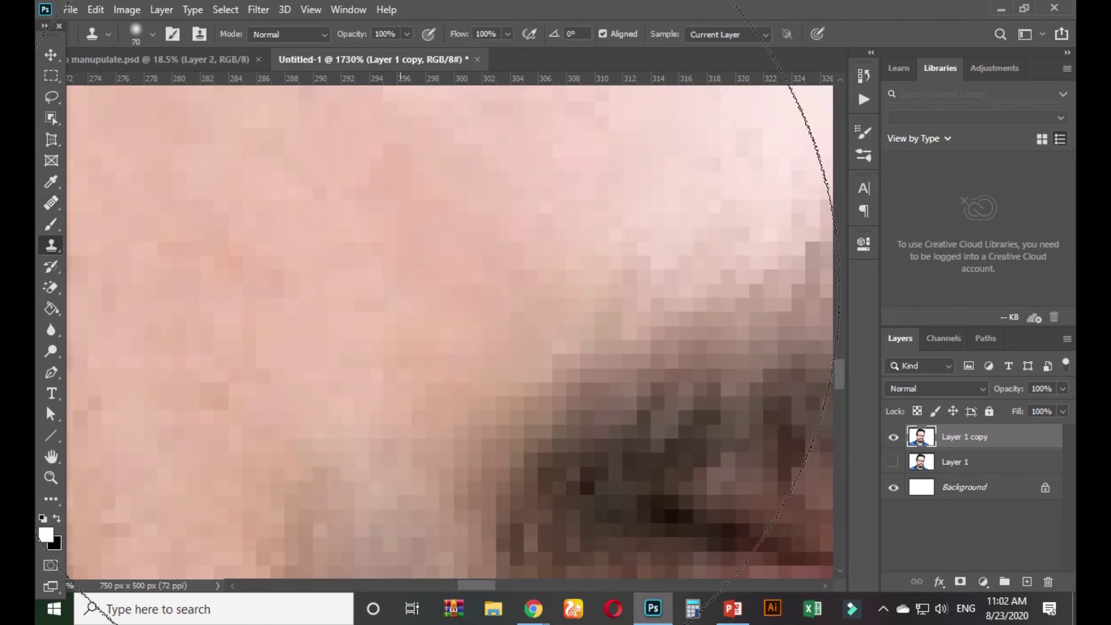
key("ctrl+z")
key("bracketleft")
key("bracketleft")
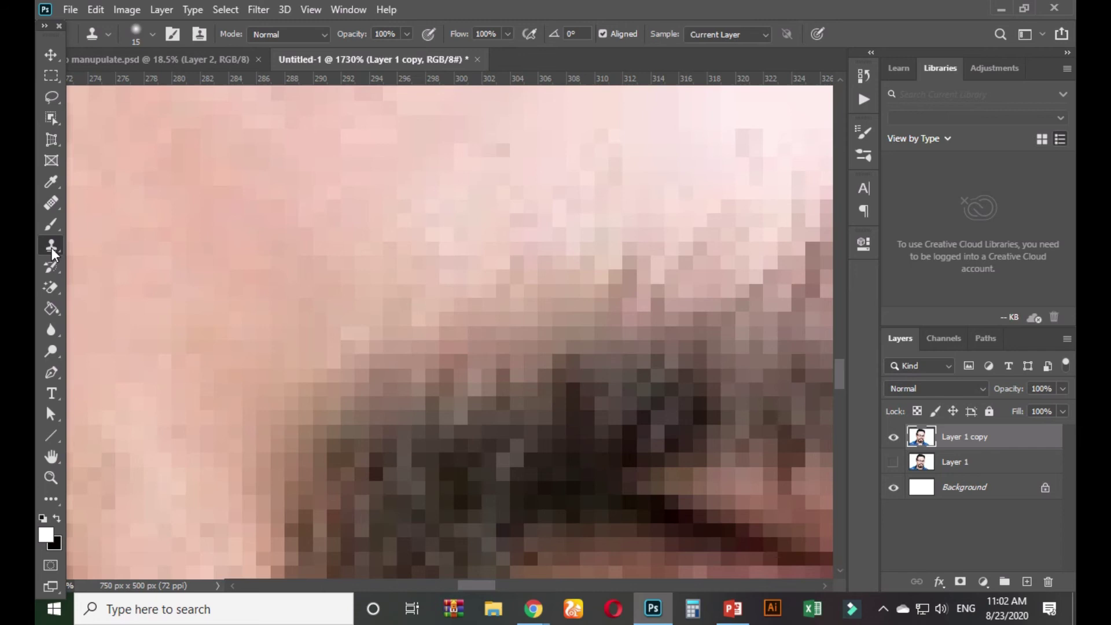
right_click(51, 246)
left_click(124, 248)
key("bracketleft")
key("bracketleft")
key("bracketleft")
key("bracketleft")
key("bracketleft")
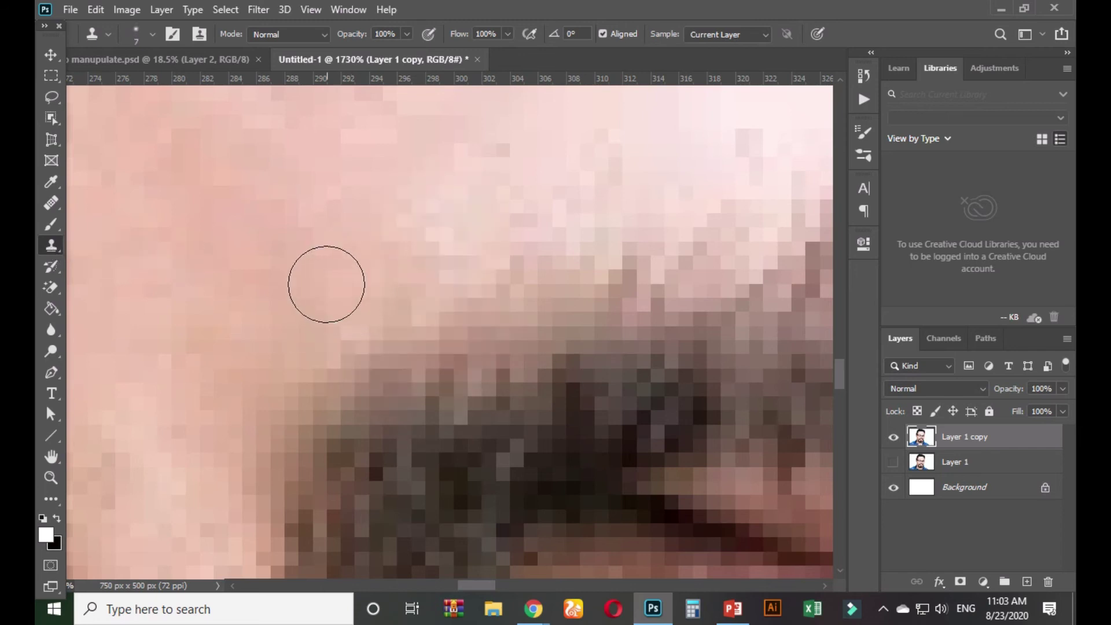
left_click(291, 271, "alt")
mouse_move(335, 384)
left_mouse_down()
mouse_move(379, 384)
mouse_move(370, 417)
mouse_move(407, 378)
mouse_move(362, 408)
mouse_move(370, 343)
mouse_move(403, 364)
mouse_move(435, 366)
mouse_move(511, 332)
mouse_move(558, 325)
mouse_move(507, 262)
left_mouse_up()
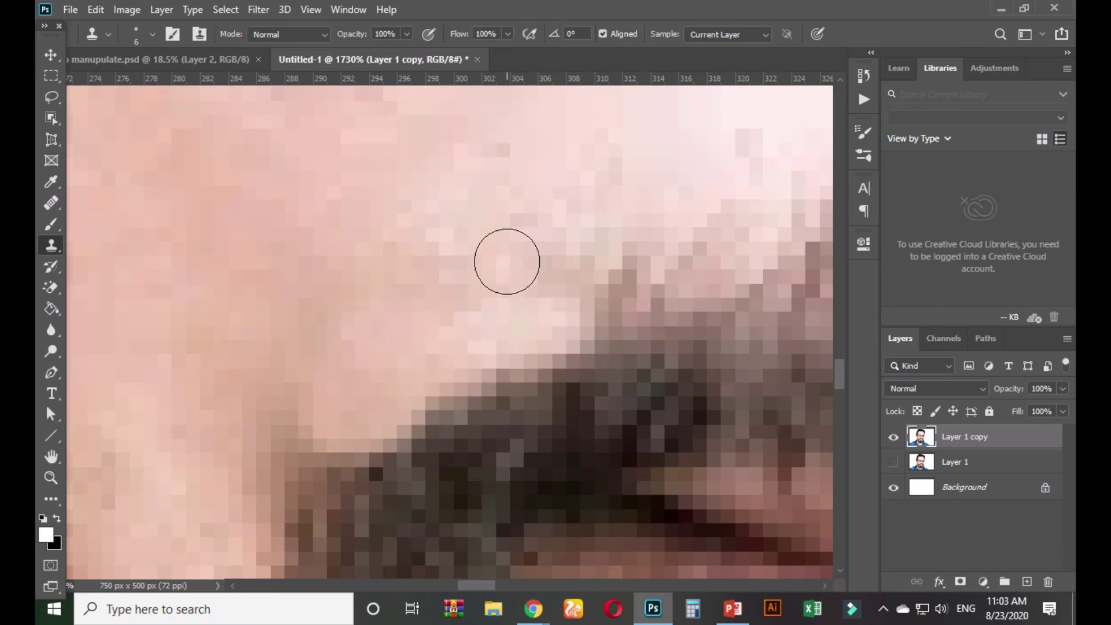
key("ctrl+z")
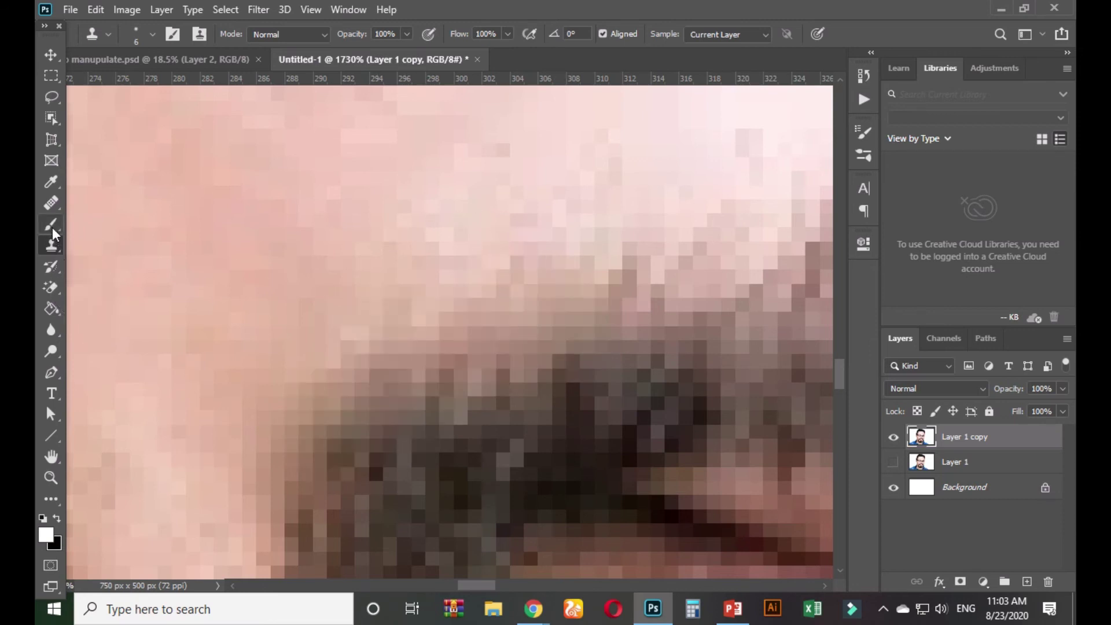
Resume with the Healing Brush and blend the outer side of the moustache corner using a sample of cheek skin.
left_click(51, 202)
left_click_drag(397, 416, 428, 243)
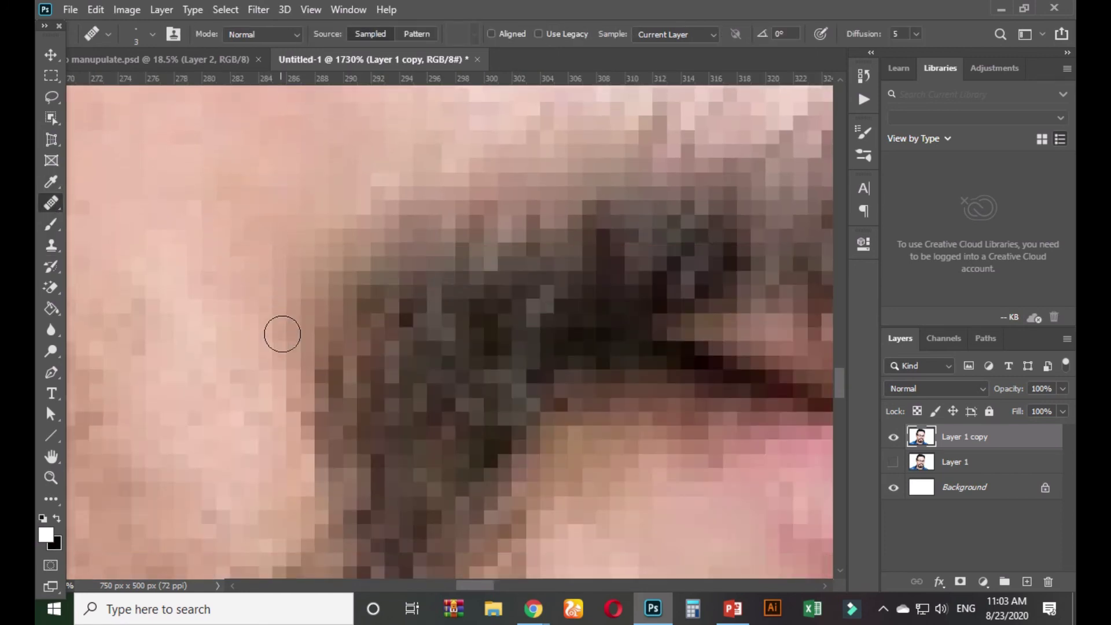
left_click(276, 182, "alt")
mouse_move(355, 321)
left_mouse_down()
mouse_move(387, 290)
mouse_move(398, 303)
left_mouse_up()
left_click(294, 398)
left_click(310, 416)
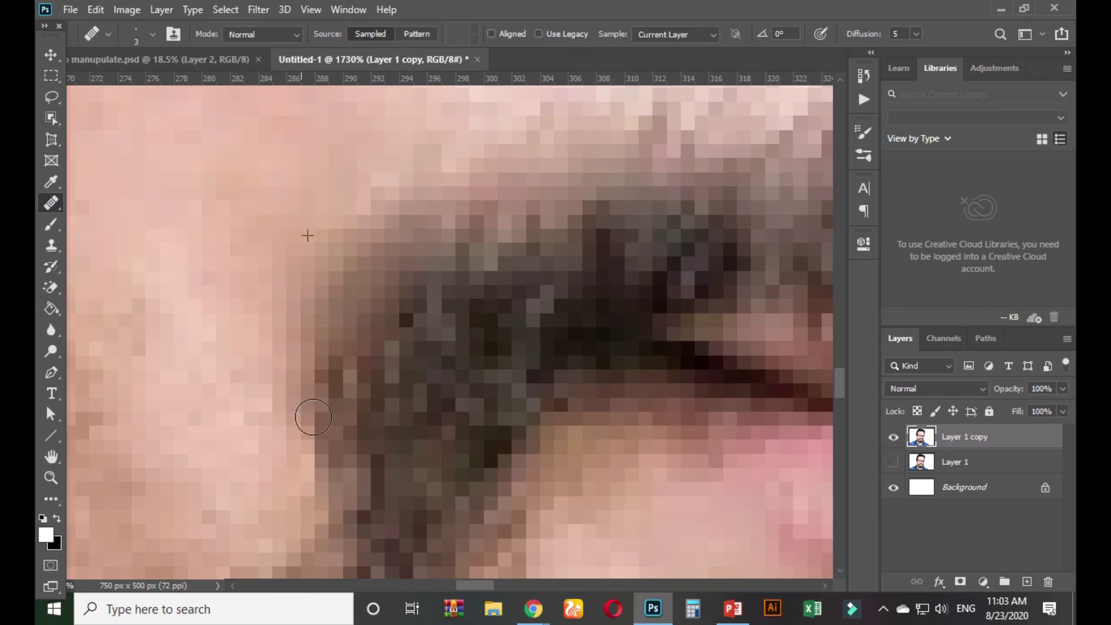
Heal the uneven cheek skin and darker specks alongside the hair running down from the moustache corner.
mouse_move(253, 378)
left_mouse_down()
mouse_move(154, 368)
mouse_move(163, 437)
mouse_move(212, 422)
mouse_move(183, 248)
mouse_move(227, 344)
mouse_move(214, 473)
mouse_move(191, 396)
left_mouse_up()
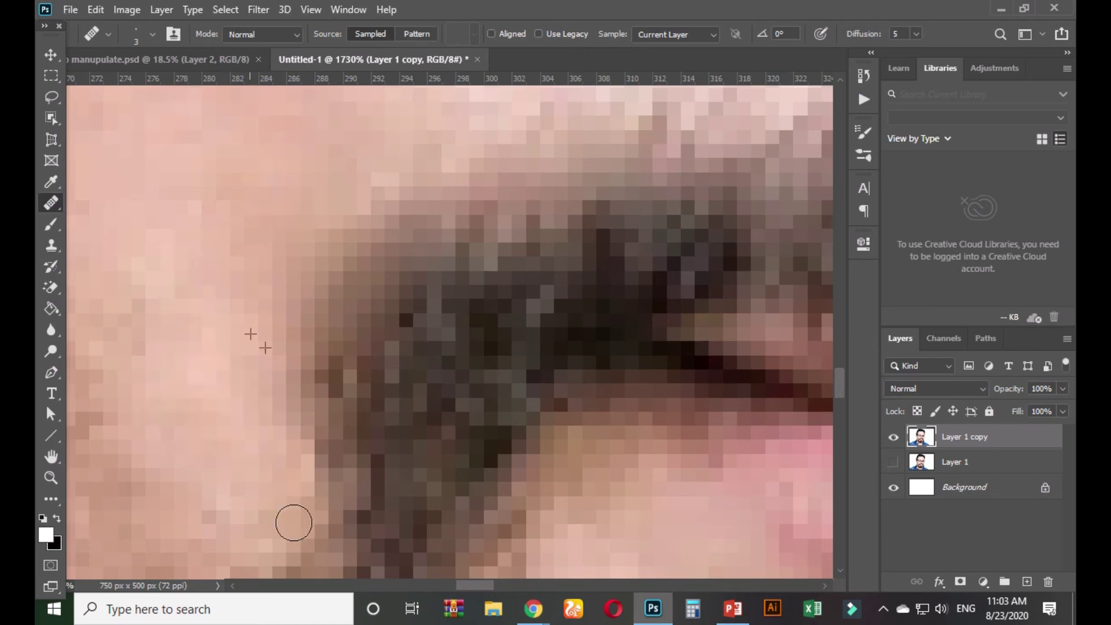
left_click_drag(293, 523, 219, 330)
left_click_drag(184, 466, 215, 506)
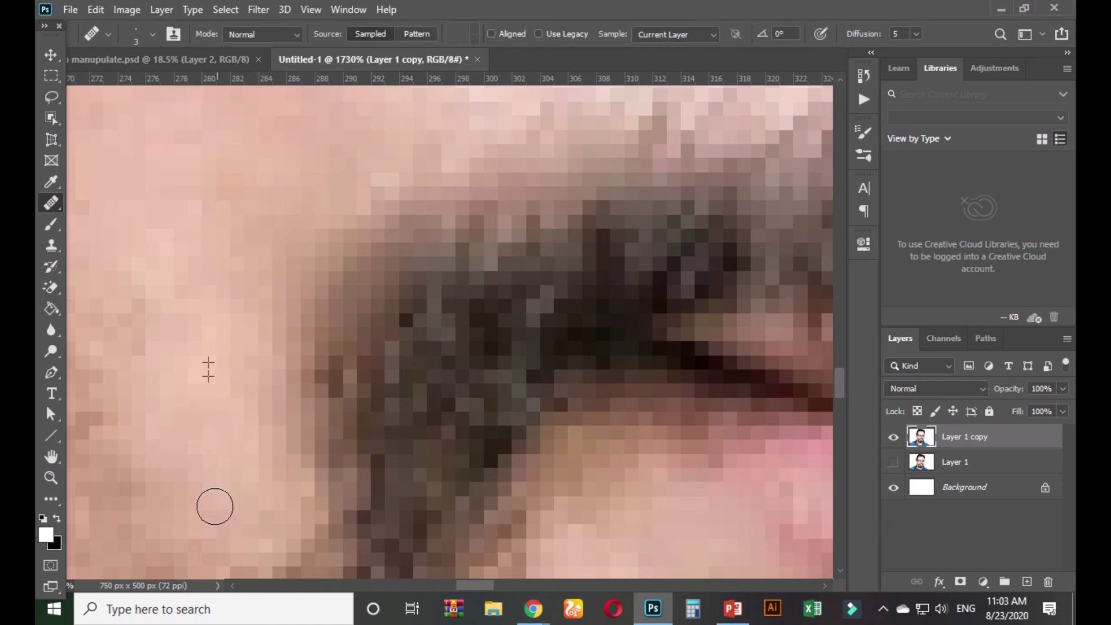
left_click_drag(259, 235, 236, 341)
mouse_move(315, 481)
left_mouse_down()
mouse_move(339, 497)
mouse_move(400, 408)
mouse_move(411, 352)
mouse_move(440, 347)
mouse_move(312, 421)
left_mouse_up()
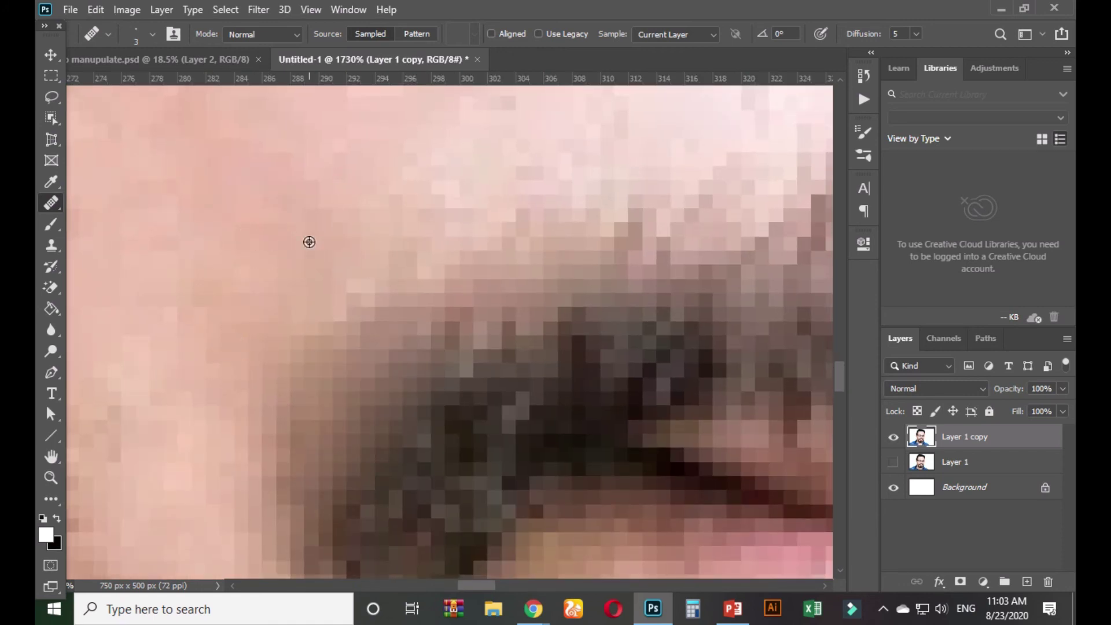
Soften the moustache's outer and upper edges into the cheek with further healing strokes sampled from clean skin.
mouse_move(364, 287)
left_mouse_down()
mouse_move(333, 419)
mouse_move(373, 276)
mouse_move(335, 330)
mouse_move(348, 309)
mouse_move(374, 320)
mouse_move(369, 345)
mouse_move(322, 350)
mouse_move(315, 332)
mouse_move(410, 286)
mouse_move(348, 369)
left_mouse_up()
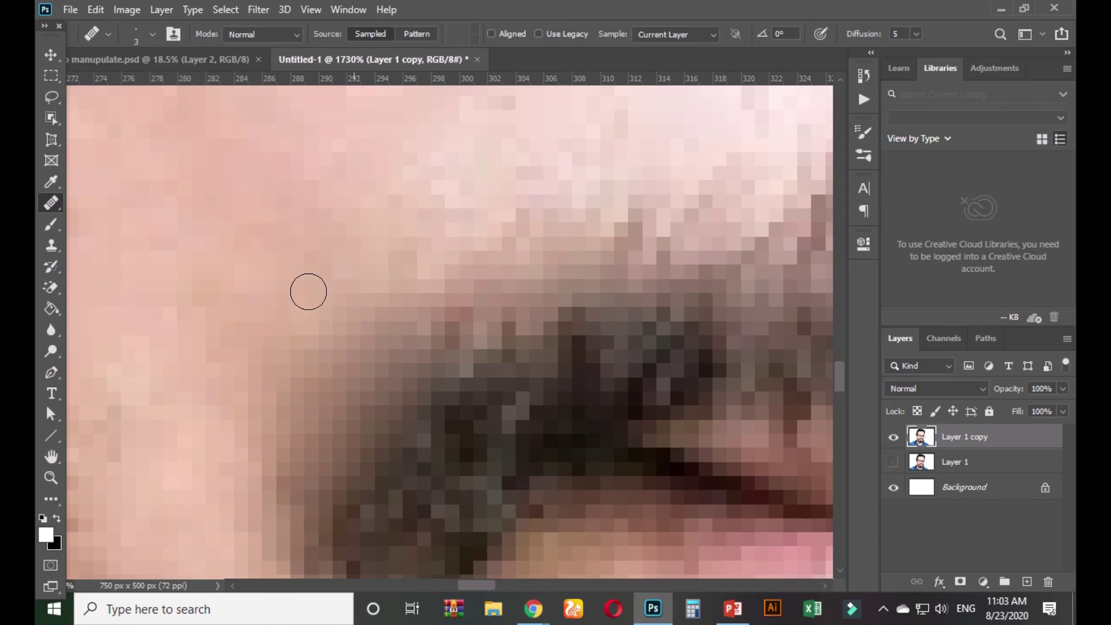
left_click_drag(302, 526, 315, 450)
left_click(314, 210, "alt")
mouse_move(478, 347)
left_mouse_down()
mouse_move(451, 339)
mouse_move(532, 258)
left_mouse_up()
mouse_move(468, 274)
left_mouse_down()
mouse_move(504, 235)
mouse_move(447, 188)
left_mouse_up()
mouse_move(497, 228)
left_mouse_down()
mouse_move(548, 169)
mouse_move(556, 192)
mouse_move(521, 193)
left_mouse_up()
left_click_drag(429, 258, 539, 230)
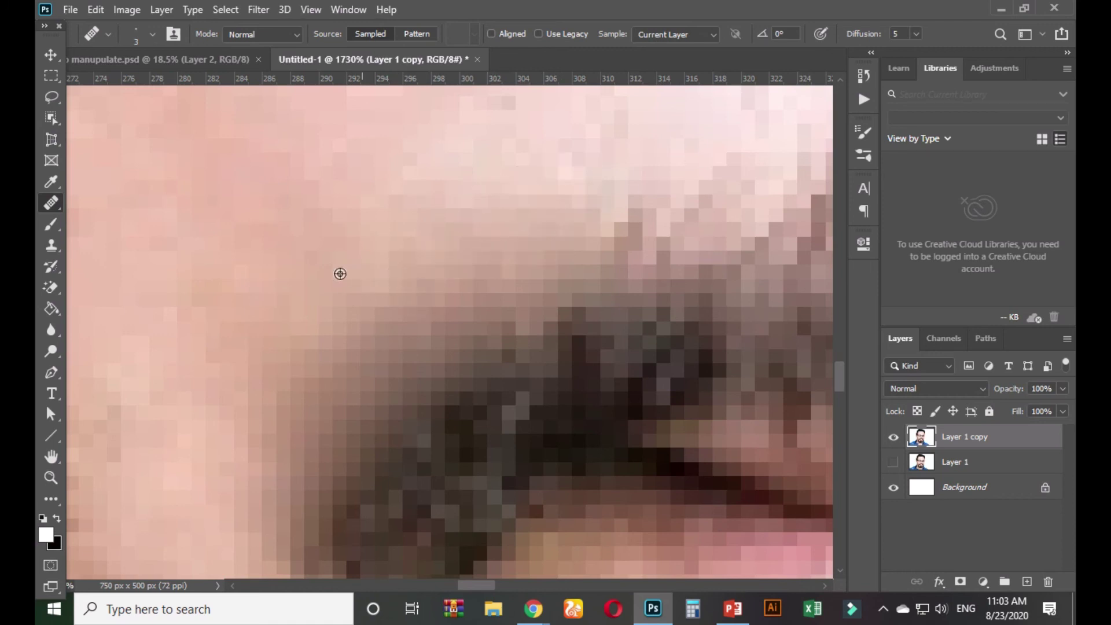
Blend the dark outer side of the moustache corner into the cheek with Healing Brush strokes.
mouse_move(378, 304)
left_mouse_down()
mouse_move(416, 224)
mouse_move(400, 208)
left_mouse_up()
left_click_drag(507, 340, 417, 426)
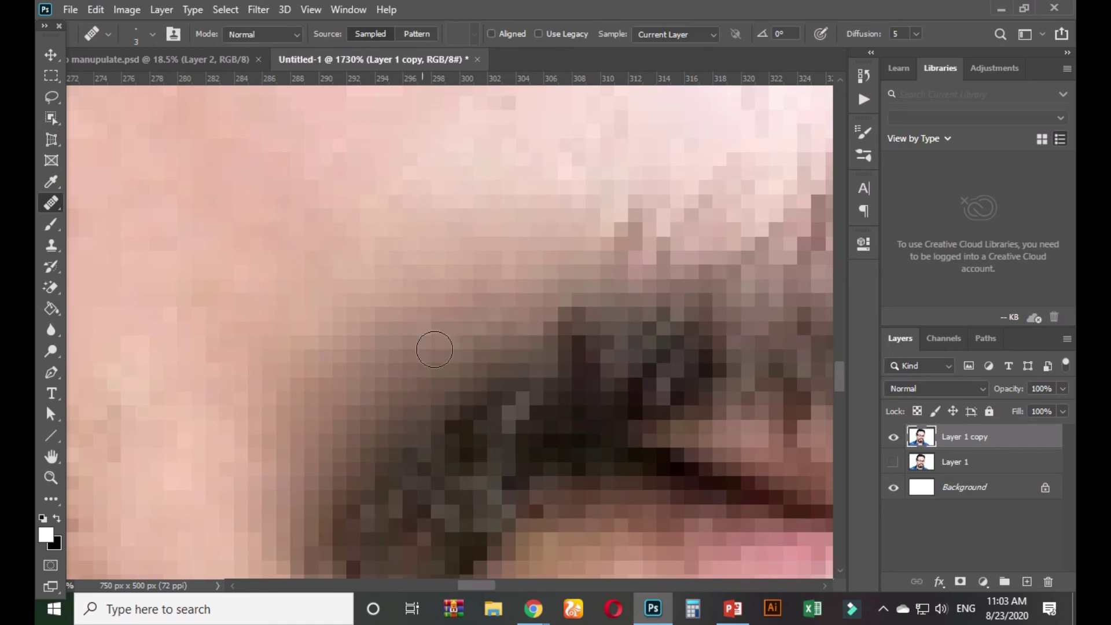
left_click_drag(370, 511, 512, 324)
mouse_move(338, 521)
left_mouse_down()
mouse_move(326, 552)
mouse_move(369, 544)
left_mouse_up()
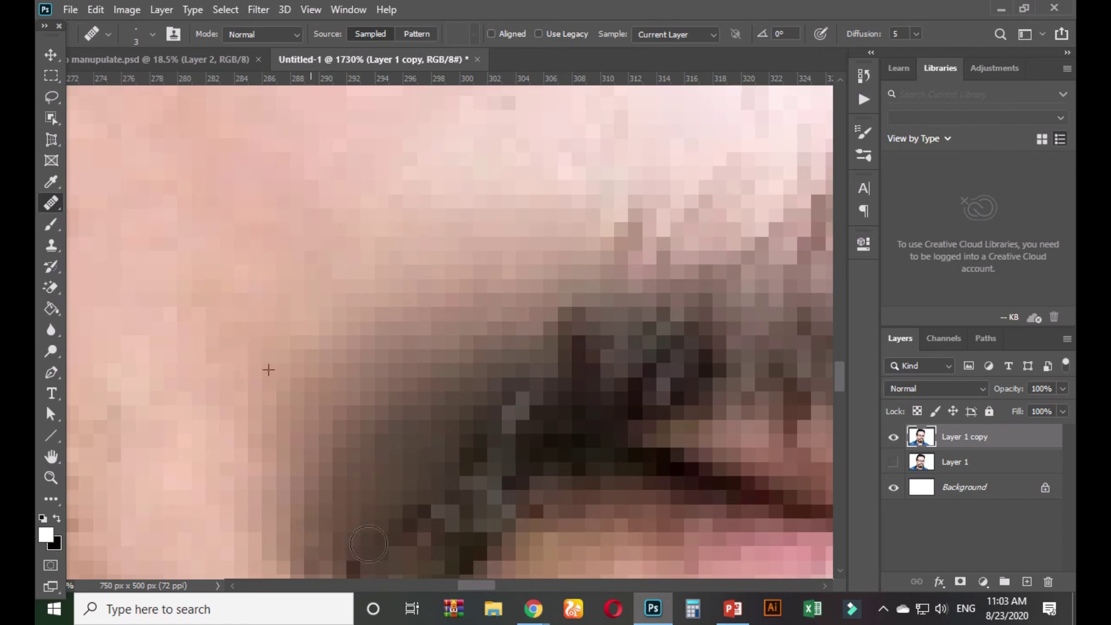
left_click_drag(381, 435, 361, 291)
mouse_move(236, 391)
left_mouse_down()
mouse_move(376, 492)
mouse_move(318, 261)
mouse_move(439, 313)
mouse_move(491, 297)
left_mouse_up()
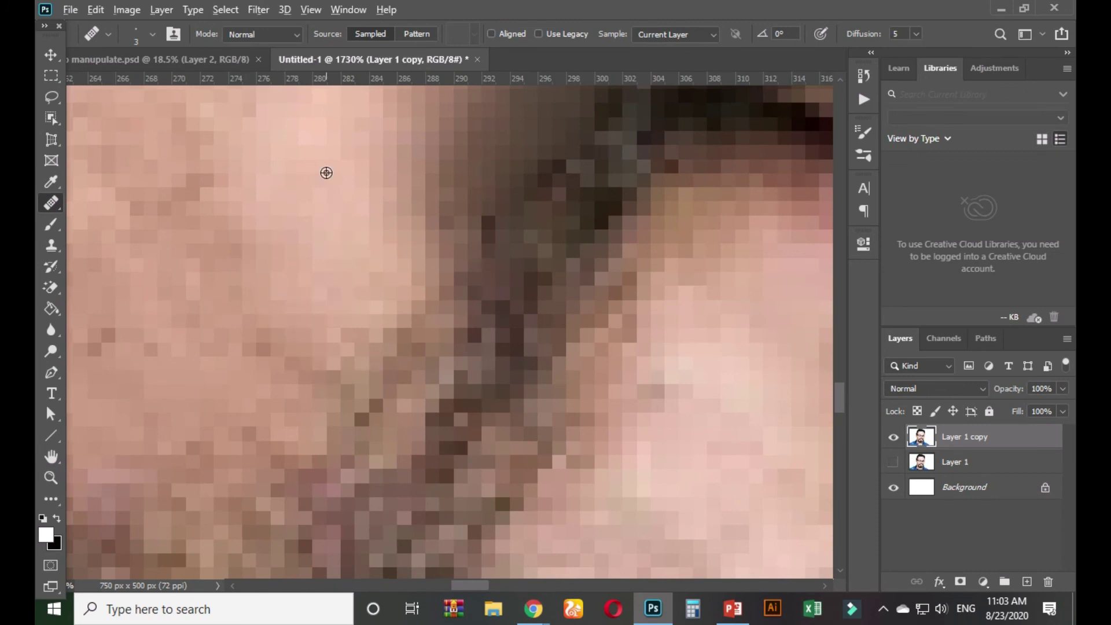
Heal the darker specks and uneven tone on the cheek beside the hair strip below the moustache corner.
left_click_drag(265, 258, 293, 242)
mouse_move(242, 211)
left_mouse_down()
mouse_move(249, 280)
mouse_move(212, 254)
mouse_move(240, 302)
left_mouse_up()
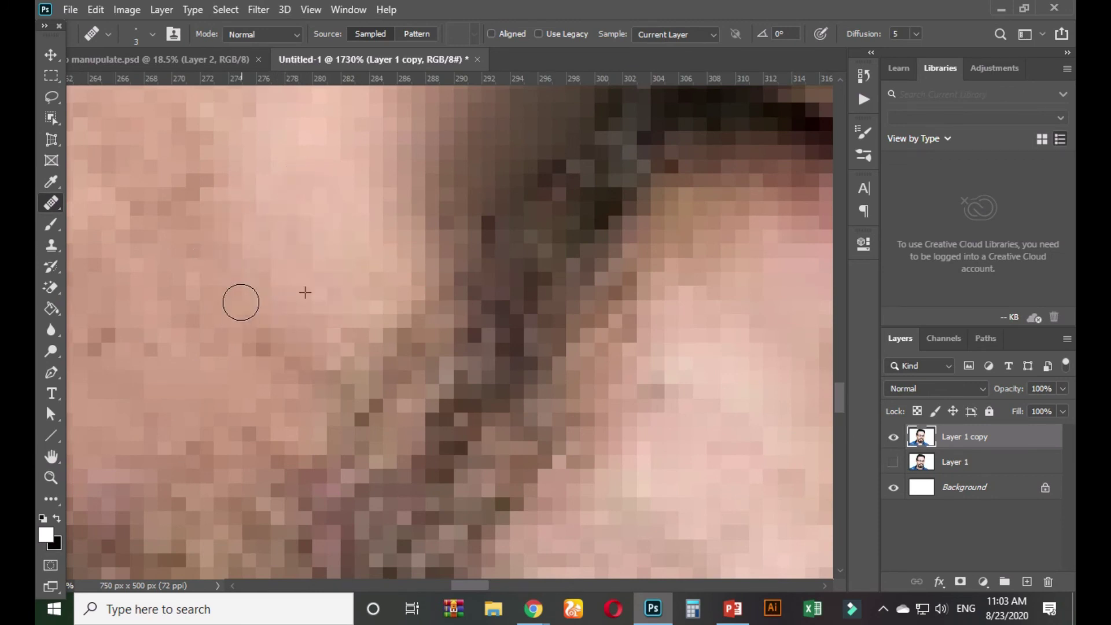
right_click(298, 239)
left_click(326, 197, "alt")
left_click_drag(216, 363, 199, 342)
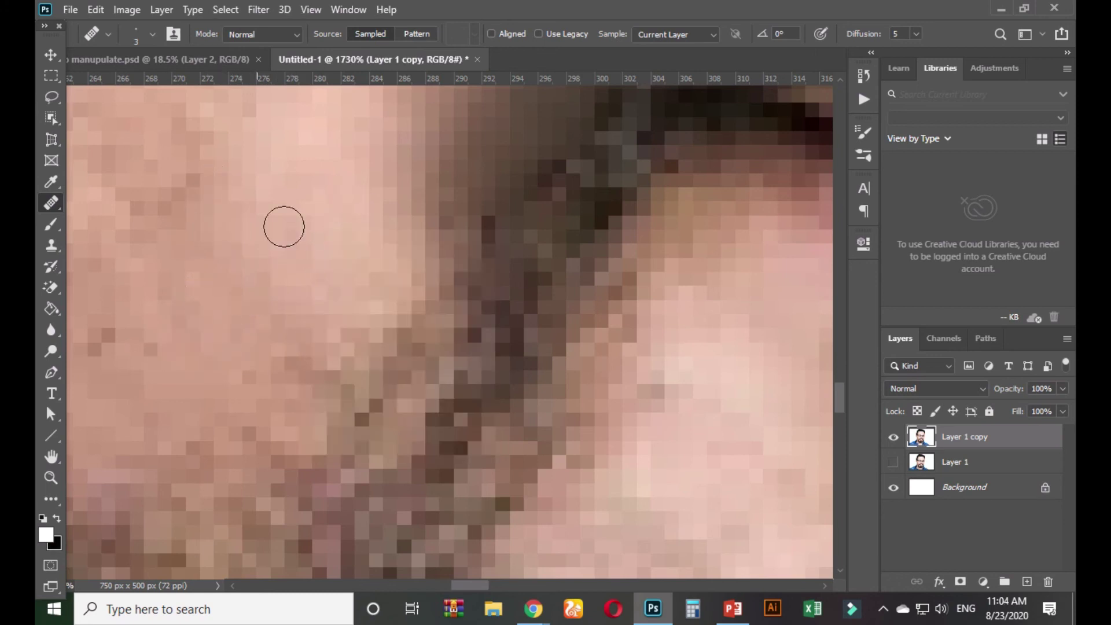
mouse_move(98, 235)
left_mouse_down()
mouse_move(194, 207)
mouse_move(236, 222)
left_mouse_up()
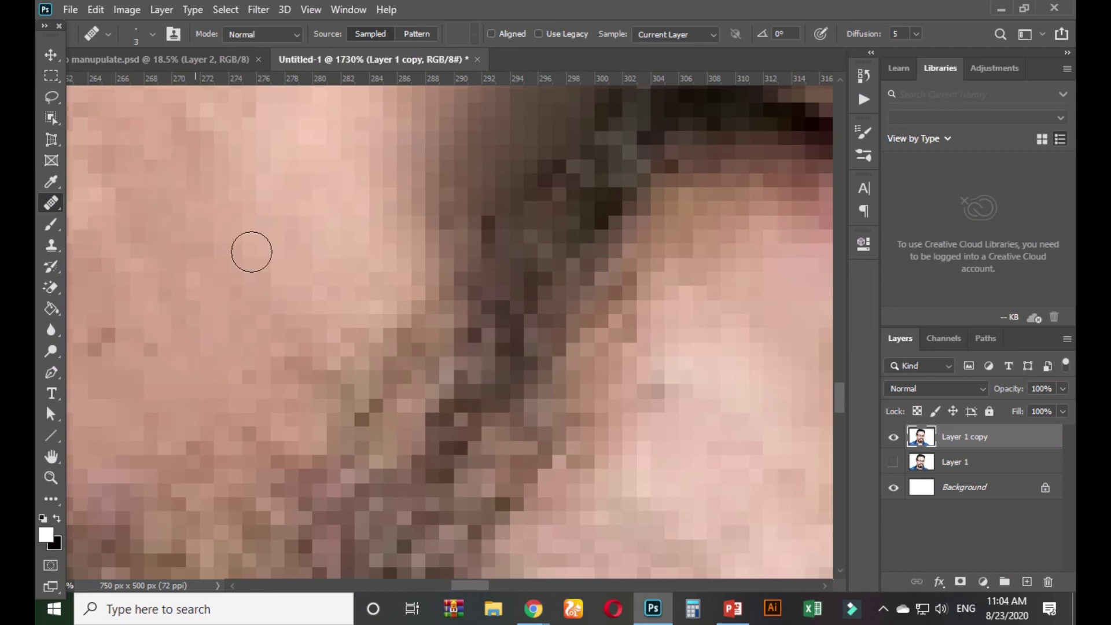
Heal away the outer edge of the hair strip linking the moustache to the beard, using clean cheek skin.
mouse_move(251, 320)
left_mouse_down()
mouse_move(252, 349)
mouse_move(320, 364)
mouse_move(368, 419)
mouse_move(402, 402)
left_mouse_up()
mouse_move(335, 285)
left_mouse_down()
mouse_move(392, 381)
mouse_move(317, 328)
mouse_move(472, 396)
left_mouse_up()
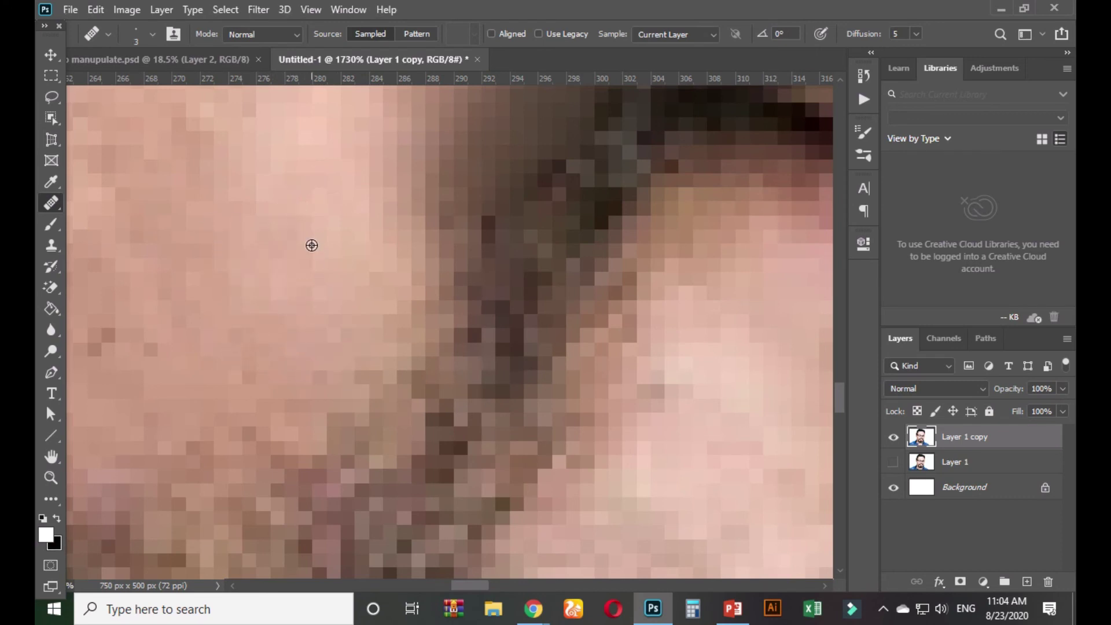
mouse_move(323, 366)
left_mouse_down()
mouse_move(310, 386)
mouse_move(313, 375)
mouse_move(409, 421)
mouse_move(359, 385)
mouse_move(445, 443)
left_mouse_up()
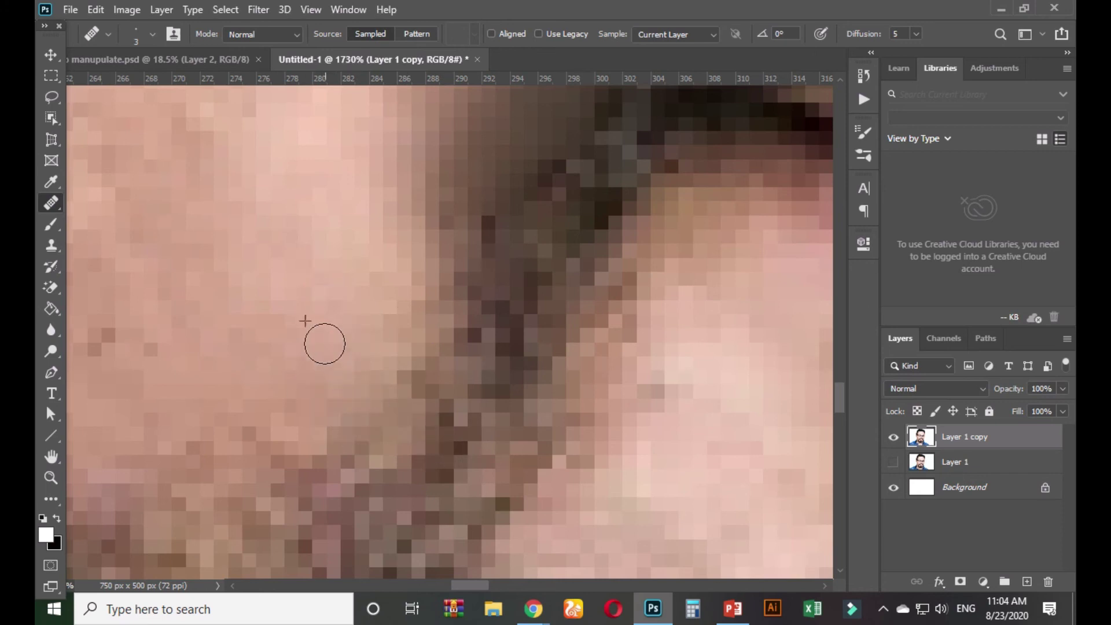
mouse_move(249, 350)
left_mouse_down()
mouse_move(411, 448)
mouse_move(364, 429)
mouse_move(387, 458)
mouse_move(346, 473)
mouse_move(371, 493)
left_mouse_up()
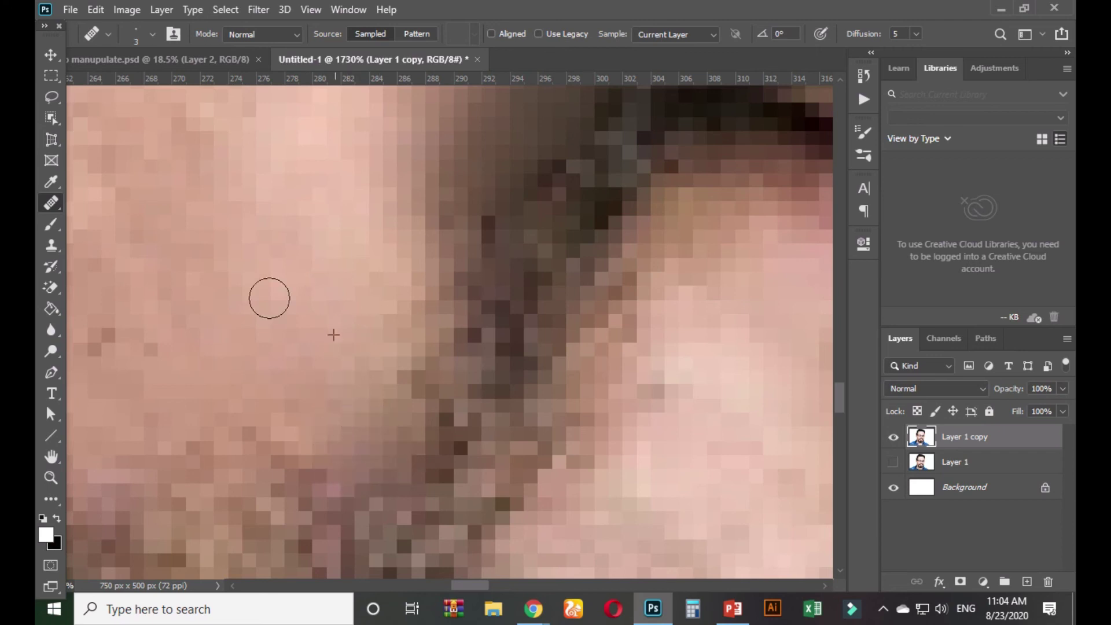
mouse_move(518, 535)
left_mouse_down()
mouse_move(424, 500)
mouse_move(405, 469)
mouse_move(445, 529)
mouse_move(377, 522)
mouse_move(377, 478)
mouse_move(311, 483)
left_mouse_up()
Heal across the lower part of the hair strip with sampled cheek skin to separate the moustache from the beard.
left_click(307, 283, "alt")
left_click(507, 521)
left_click(446, 491)
left_click(501, 516)
mouse_move(544, 441)
left_mouse_down()
mouse_move(389, 265)
mouse_move(506, 397)
left_mouse_up()
mouse_move(333, 226)
left_mouse_down()
mouse_move(407, 338)
mouse_move(525, 413)
left_mouse_up()
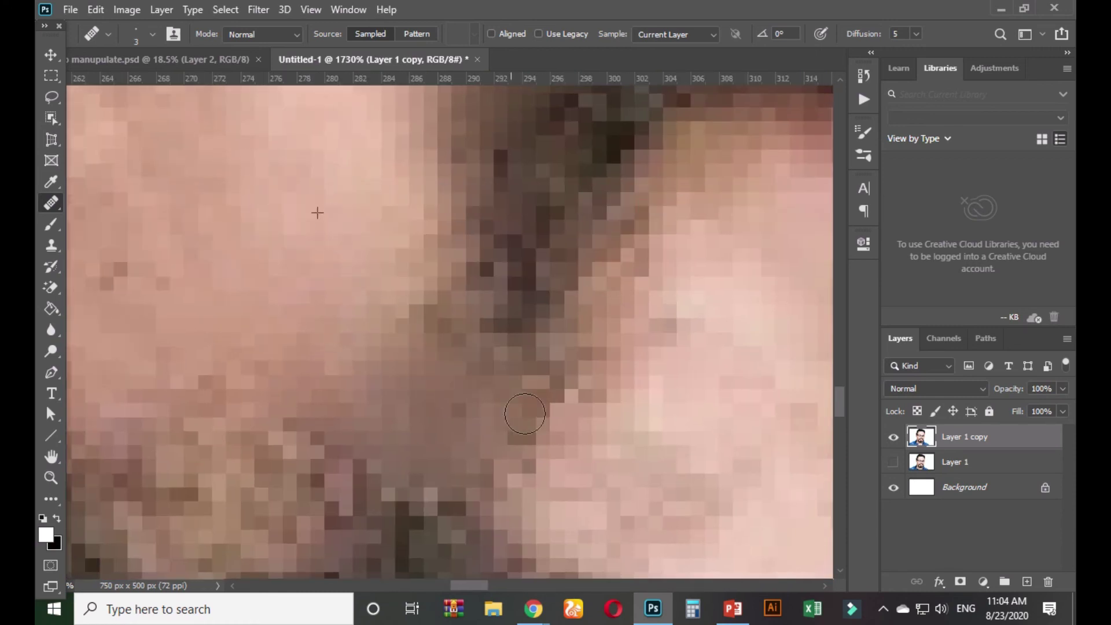
left_click_drag(392, 308, 483, 381)
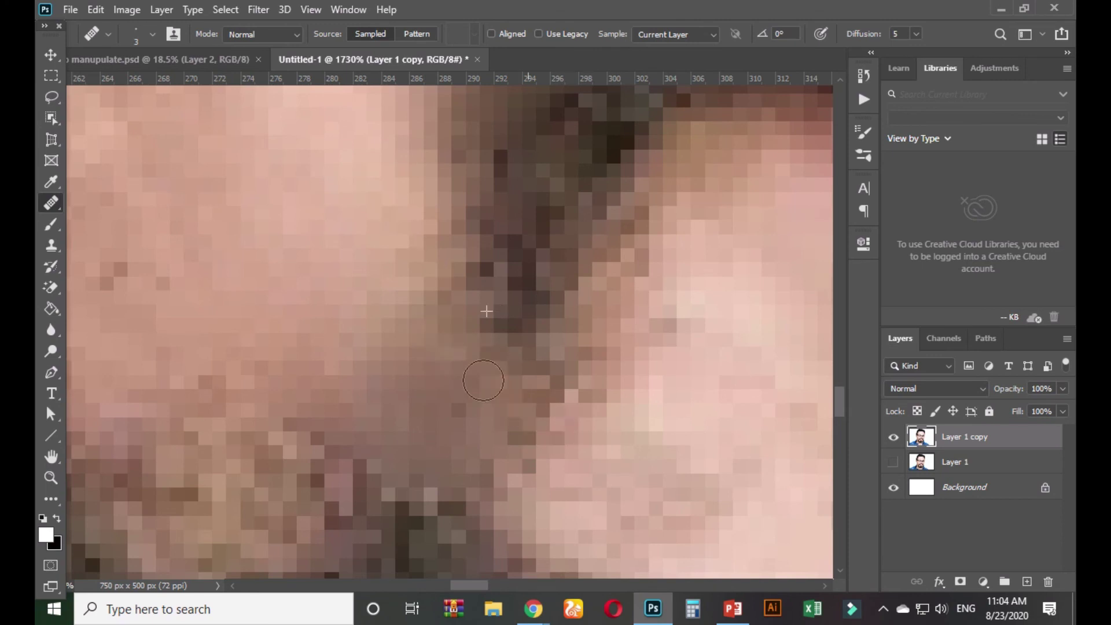
mouse_move(532, 417)
left_mouse_down()
mouse_move(509, 376)
mouse_move(545, 391)
mouse_move(561, 383)
mouse_move(386, 294)
left_mouse_up()
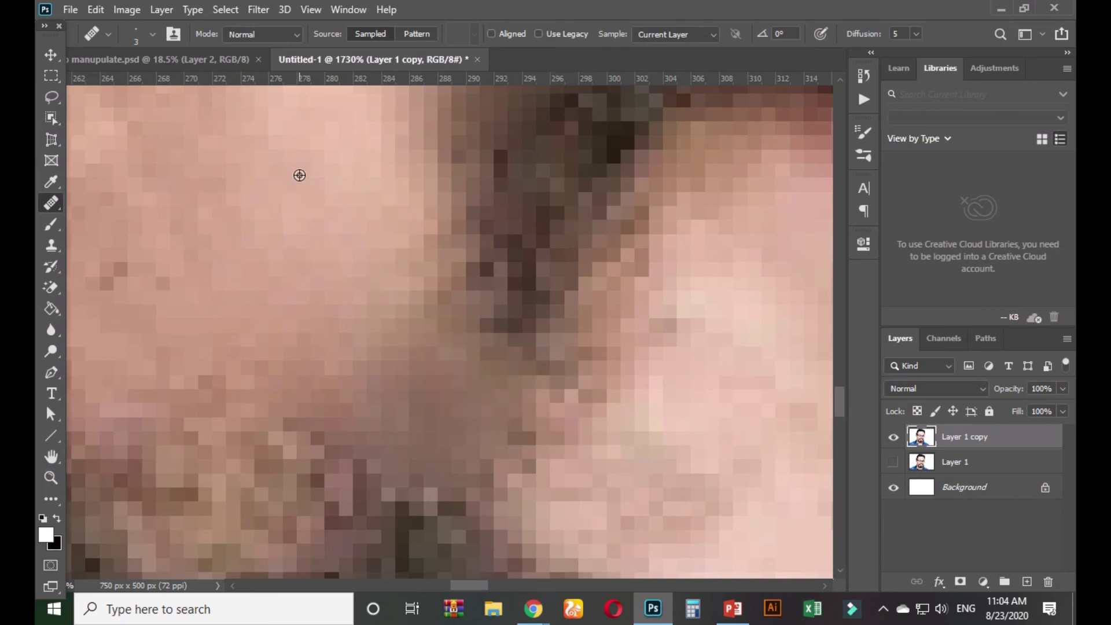
Soften the lower tip of the moustache hair and its surroundings into the healed gap with more cheek-skin strokes.
mouse_move(277, 376)
left_mouse_down()
mouse_move(395, 455)
mouse_move(447, 477)
mouse_move(394, 443)
mouse_move(531, 498)
mouse_move(287, 275)
mouse_move(309, 354)
left_mouse_up()
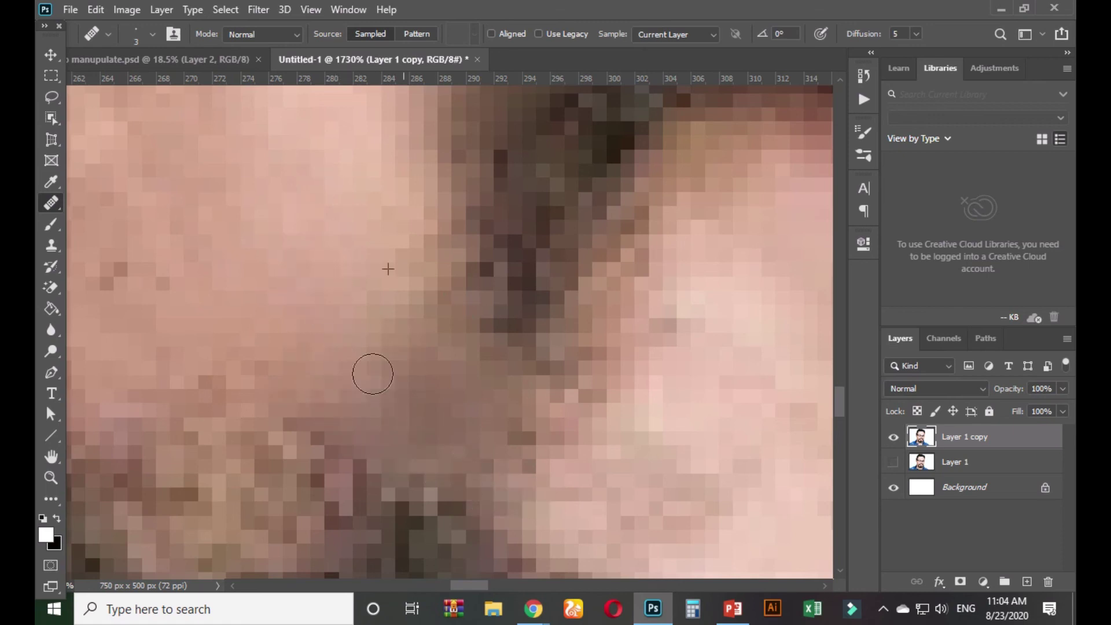
mouse_move(375, 231)
left_mouse_down()
mouse_move(406, 226)
mouse_move(407, 266)
mouse_move(418, 241)
mouse_move(389, 204)
left_mouse_up()
mouse_move(430, 280)
left_mouse_down()
mouse_move(521, 347)
mouse_move(555, 396)
left_mouse_up()
left_click(530, 412)
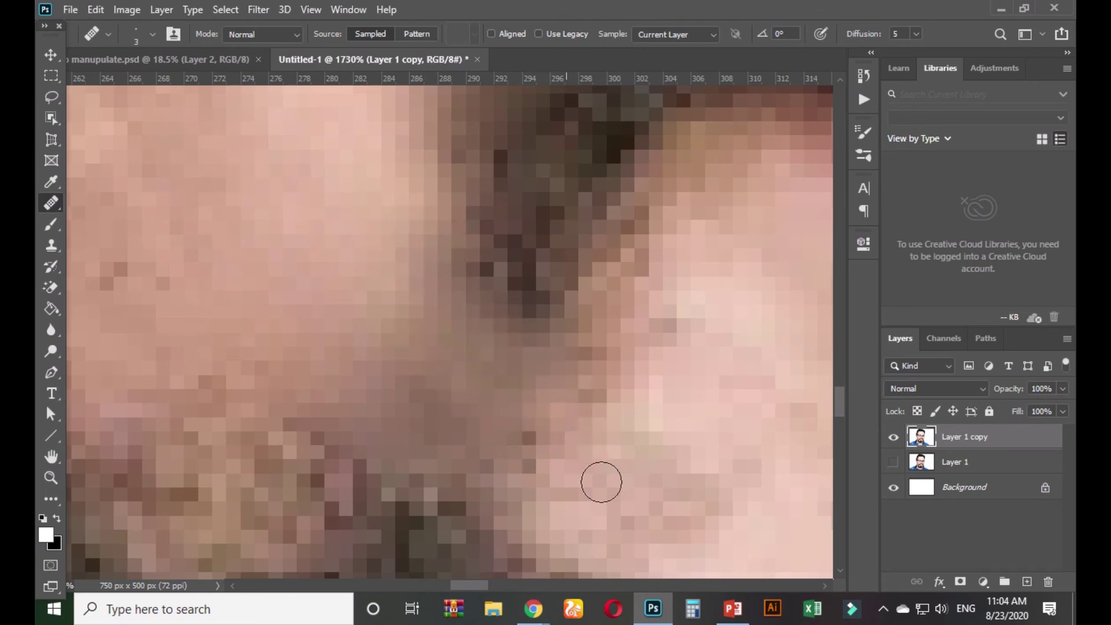
Heal the stray hairs and dark specks on the chin skin beside the beard, below the mouth corner.
left_click_drag(612, 481, 390, 276)
mouse_move(492, 459)
left_mouse_down()
mouse_move(472, 449)
mouse_move(476, 473)
left_mouse_up()
mouse_move(451, 406)
left_mouse_down()
mouse_move(414, 458)
mouse_move(439, 463)
left_mouse_up()
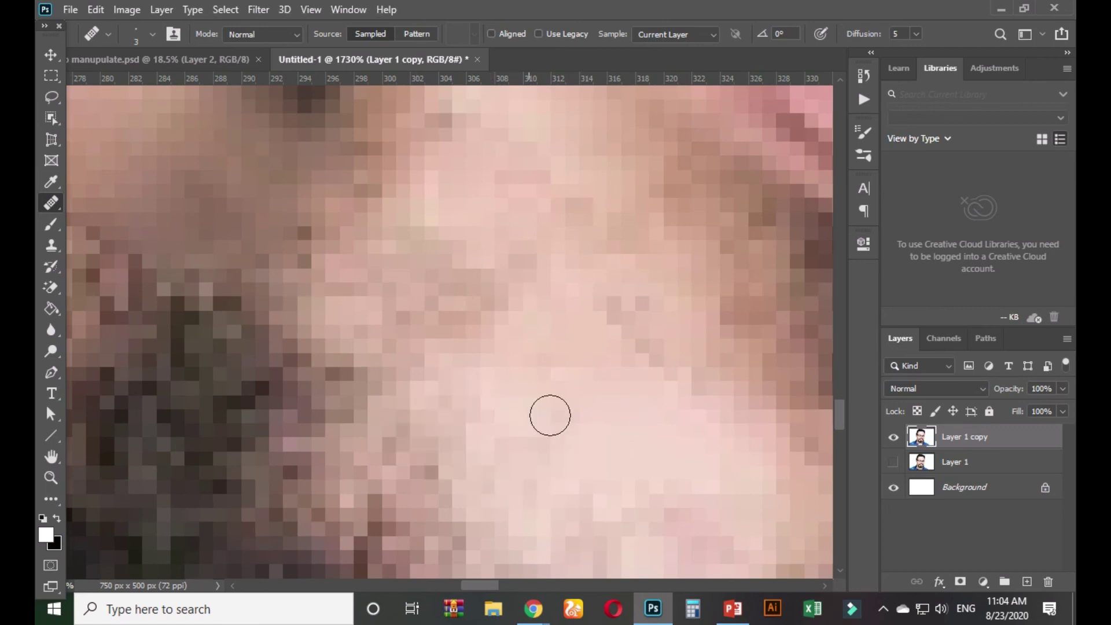
left_click_drag(502, 298, 457, 356)
left_click_drag(443, 290, 488, 270)
mouse_move(451, 330)
left_mouse_down()
mouse_move(255, 257)
mouse_move(291, 226)
mouse_move(365, 270)
left_mouse_up()
mouse_move(327, 362)
left_mouse_down()
mouse_move(394, 397)
mouse_move(283, 383)
mouse_move(304, 379)
left_mouse_up()
left_click_drag(468, 374, 489, 419)
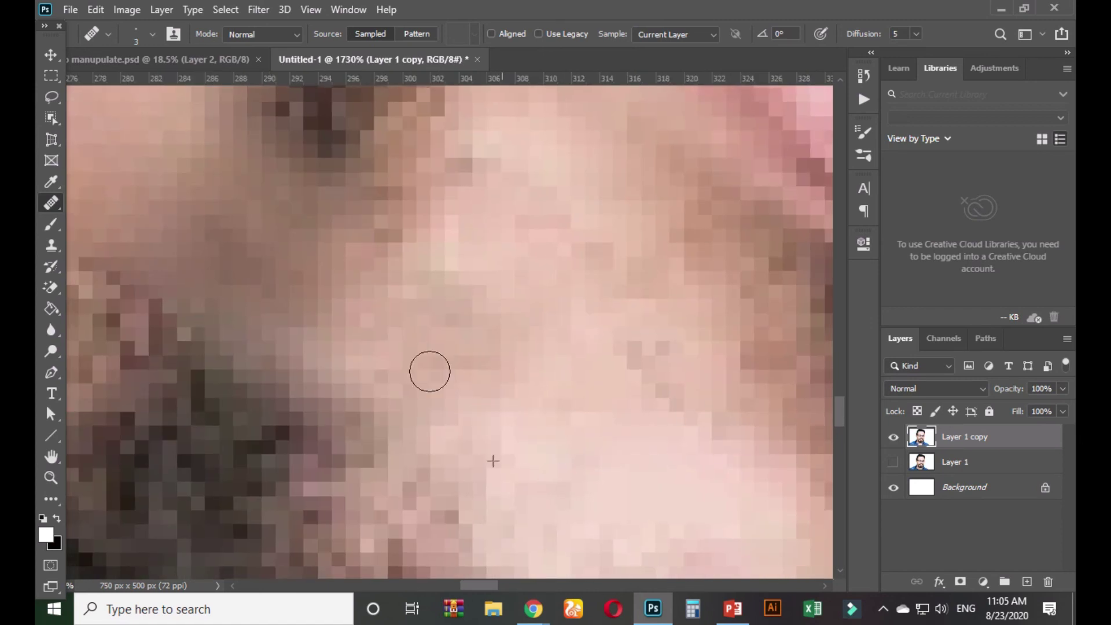
Heal the small specks and blotches on the light skin between the lower lip and the healed gap.
left_click_drag(429, 372, 347, 278)
mouse_move(577, 417)
left_mouse_down()
mouse_move(659, 367)
mouse_move(700, 367)
mouse_move(624, 395)
left_mouse_up()
left_click_drag(560, 242, 659, 276)
left_click(624, 396, "alt")
left_click_drag(533, 188, 502, 238)
left_click_drag(537, 290, 583, 330)
Enlarge the Healing Brush to 6 px and smooth the skin below the moustache tip using samples of light chin skin.
key("]")
key("]")
left_click(607, 411, "alt")
mouse_move(450, 241)
left_mouse_down()
mouse_move(485, 179)
mouse_move(423, 243)
left_mouse_up()
left_click(600, 438, "alt")
left_click_drag(351, 218, 364, 321)
left_click(568, 451, "alt")
left_click_drag(397, 370, 559, 454)
mouse_move(399, 340)
left_mouse_down()
mouse_move(391, 323)
mouse_move(463, 307)
mouse_move(523, 348)
mouse_move(550, 337)
mouse_move(355, 320)
mouse_move(231, 249)
mouse_move(264, 209)
left_mouse_up()
Blend the inner upper edge of the beard into the healed gap with repeated samples of light chin skin.
left_click(629, 436, "alt")
left_click(651, 450, "alt")
mouse_move(447, 300)
left_mouse_down()
mouse_move(348, 241)
mouse_move(420, 271)
mouse_move(453, 313)
left_mouse_up()
left_click(663, 469, "alt")
mouse_move(489, 356)
left_mouse_down()
mouse_move(315, 294)
mouse_move(462, 382)
left_mouse_up()
left_click(686, 520, "alt")
left_click_drag(482, 441, 262, 292)
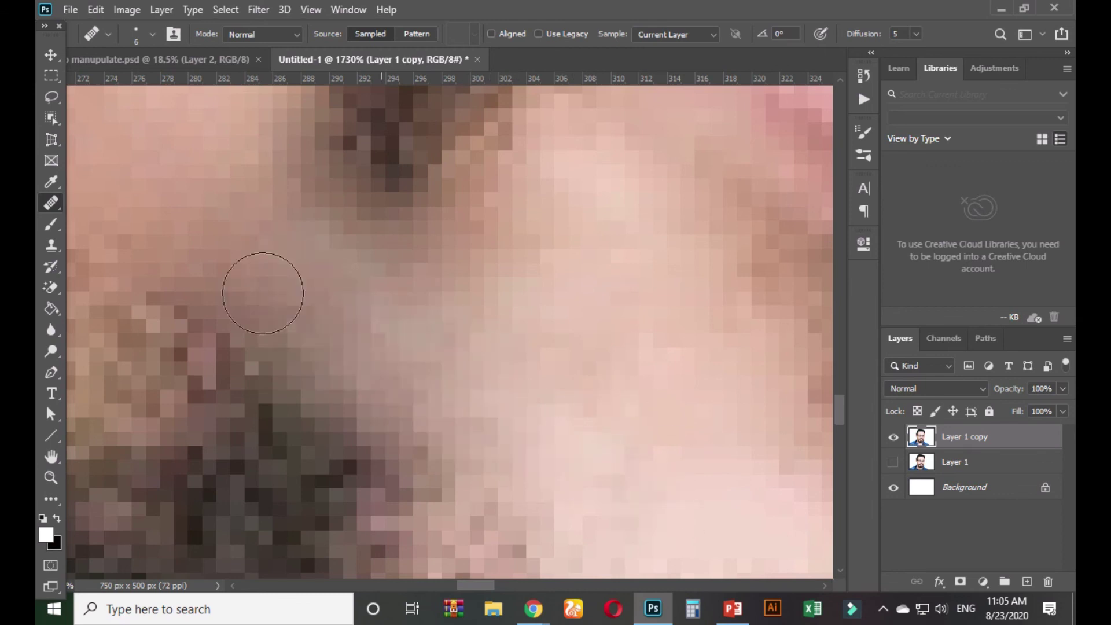
mouse_move(449, 379)
left_mouse_down()
mouse_move(435, 408)
mouse_move(553, 466)
left_mouse_up()
left_click(672, 491, "alt")
mouse_move(502, 434)
left_mouse_down()
mouse_move(416, 422)
mouse_move(223, 315)
left_mouse_up()
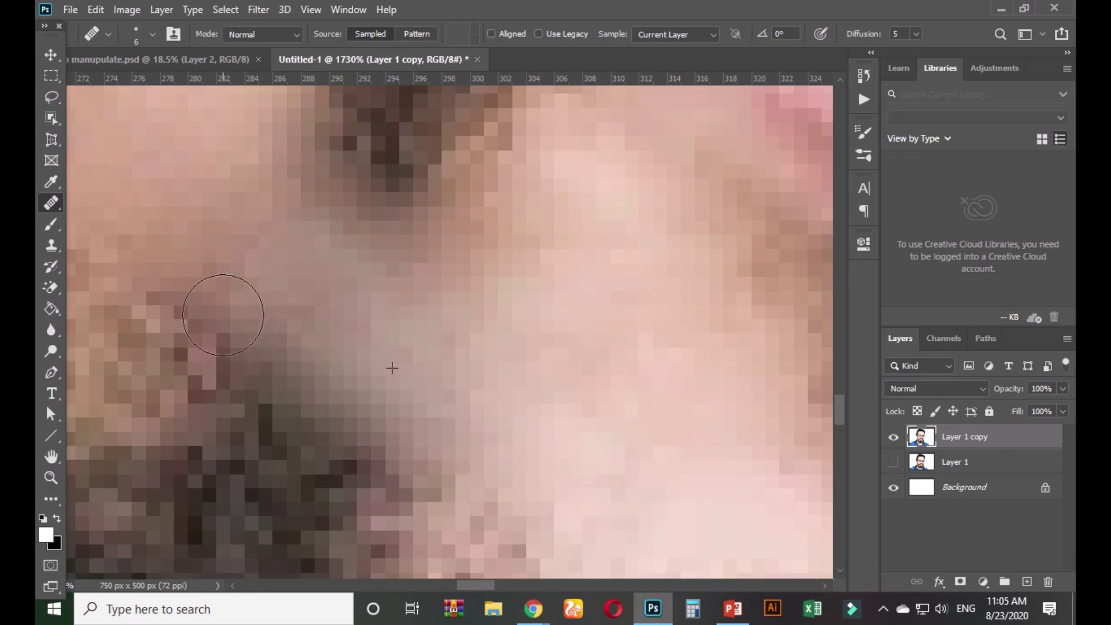
Heal the cheek above the beard and the dark edge beneath the gap using samples of clean cheek skin.
scroll(581, 394, "down", 2)
left_click_drag(507, 367, 555, 355)
left_click(218, 167, "alt")
left_click_drag(130, 183, 173, 182)
left_click(220, 157, "alt")
mouse_move(222, 250)
left_mouse_down()
mouse_move(222, 302)
mouse_move(416, 428)
mouse_move(349, 396)
mouse_move(431, 367)
mouse_move(409, 322)
mouse_move(416, 434)
left_mouse_up()
left_click(252, 205, "alt")
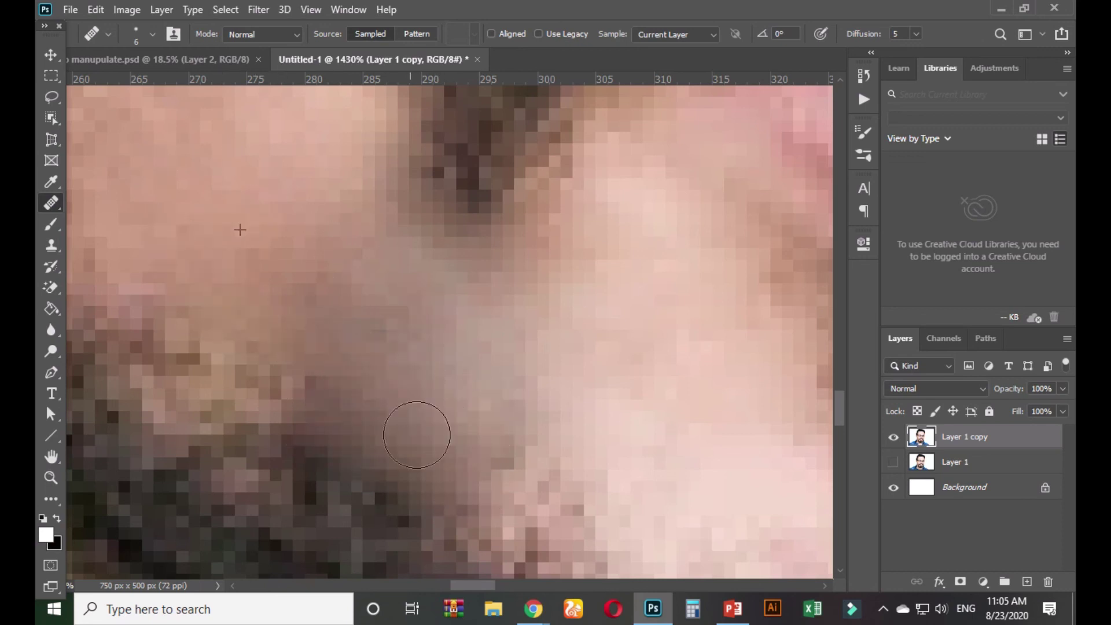
Heal the stubble along the beard's upper edge and lighten the grey gap with cheek and chin skin samples.
left_click(293, 177, "alt")
mouse_move(173, 286)
left_mouse_down()
mouse_move(223, 345)
mouse_move(321, 417)
mouse_move(284, 376)
left_mouse_up()
left_click(283, 206, "alt")
mouse_move(344, 338)
left_mouse_down()
mouse_move(385, 473)
mouse_move(555, 516)
mouse_move(637, 464)
left_mouse_up()
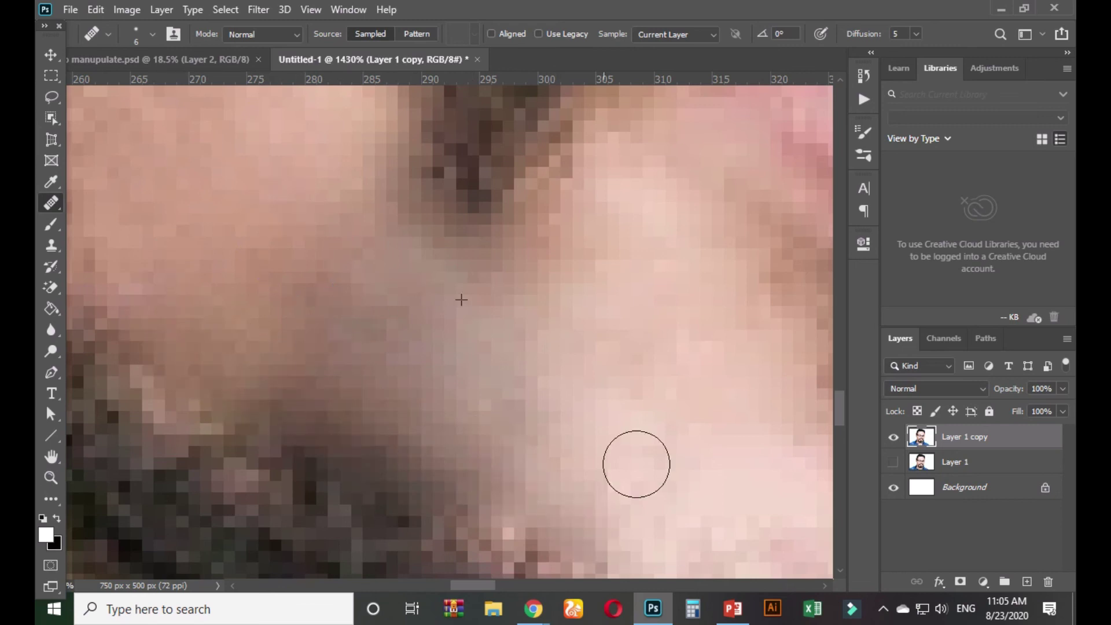
left_click(661, 429, "alt")
mouse_move(562, 306)
left_mouse_down()
mouse_move(380, 253)
mouse_move(412, 303)
mouse_move(440, 318)
left_mouse_up()
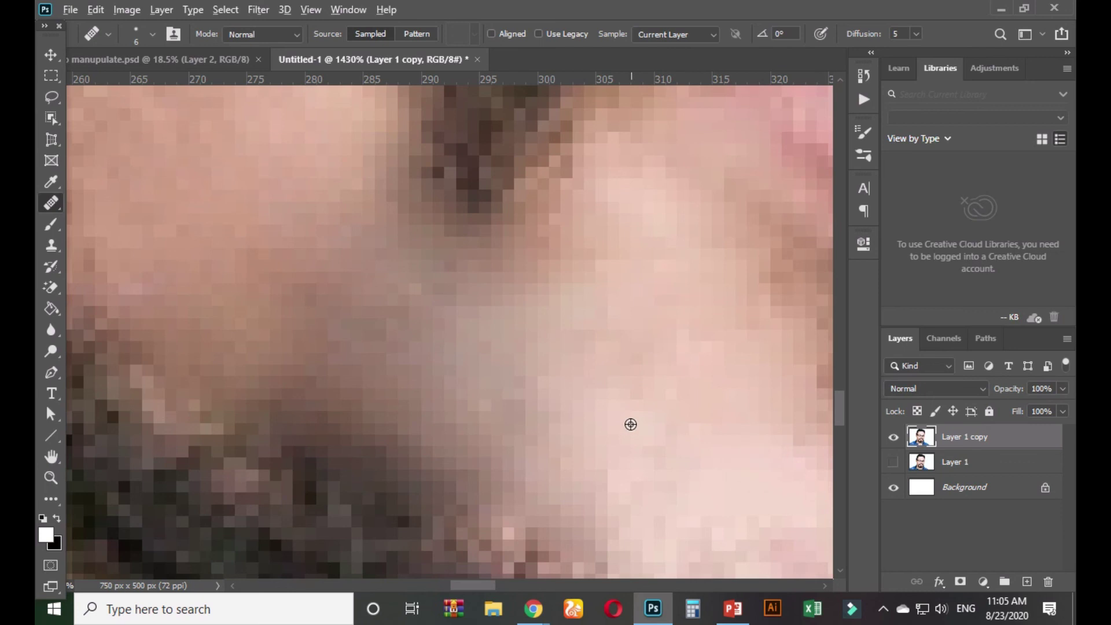
Even out the transition between the cheek, the healed gap and the chin with further Healing Brush strokes.
scroll(637, 411, "down", 2)
mouse_move(540, 387)
left_mouse_down()
mouse_move(486, 347)
mouse_move(530, 357)
left_mouse_up()
left_click(699, 461, "alt")
mouse_move(398, 358)
left_mouse_down()
mouse_move(620, 496)
mouse_move(703, 446)
mouse_move(652, 379)
mouse_move(500, 276)
mouse_move(382, 235)
left_mouse_up()
left_click_drag(600, 441, 378, 258)
mouse_move(314, 233)
left_mouse_down()
mouse_move(404, 332)
mouse_move(518, 382)
mouse_move(516, 422)
mouse_move(466, 370)
mouse_move(541, 406)
left_mouse_up()
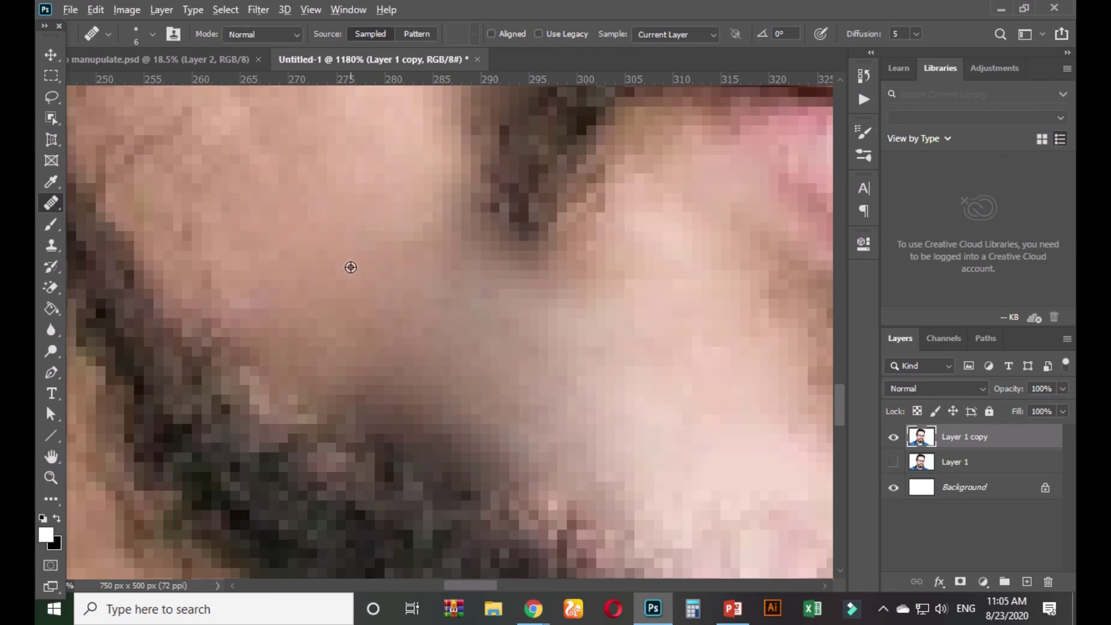
left_click(620, 446)
left_click(660, 401)
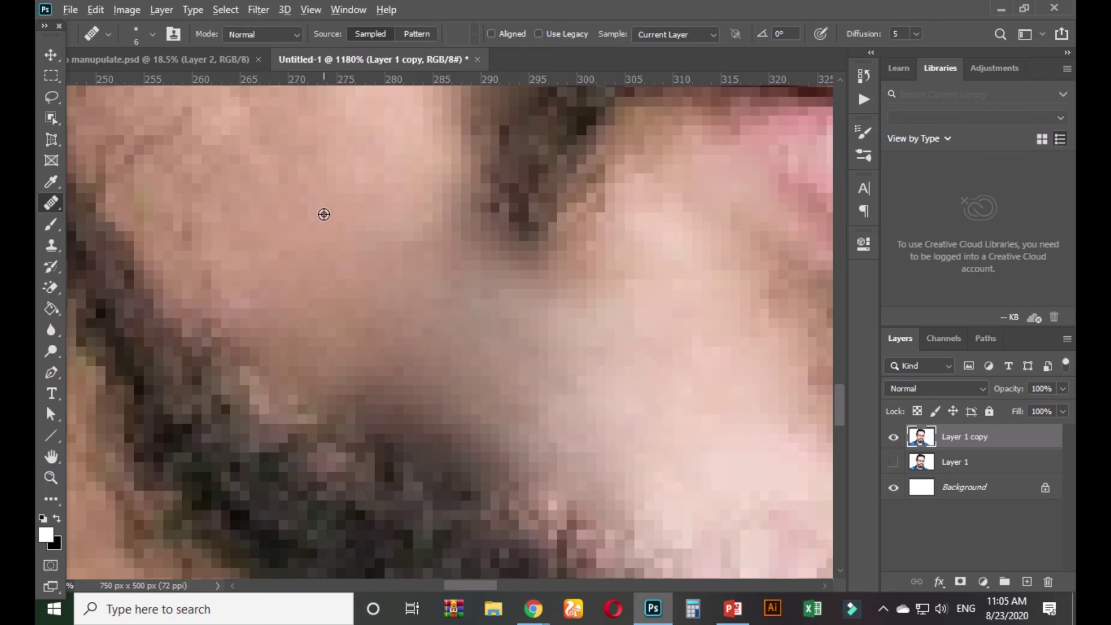
mouse_move(569, 402)
left_mouse_down()
mouse_move(630, 392)
mouse_move(731, 483)
mouse_move(692, 449)
left_mouse_up()
Heal the hair fringe along the beard's upper edge below the gap, sampling light chin skin for the final stroke.
scroll(669, 412, "down", 1)
scroll(436, 352, "down", 5)
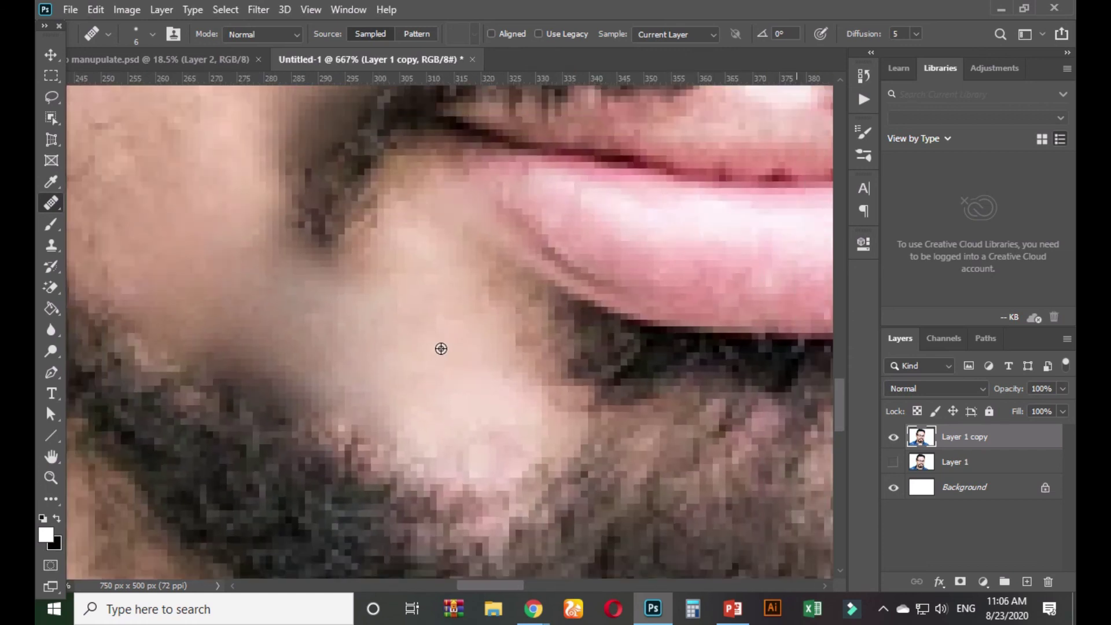
scroll(453, 402, "down", 4)
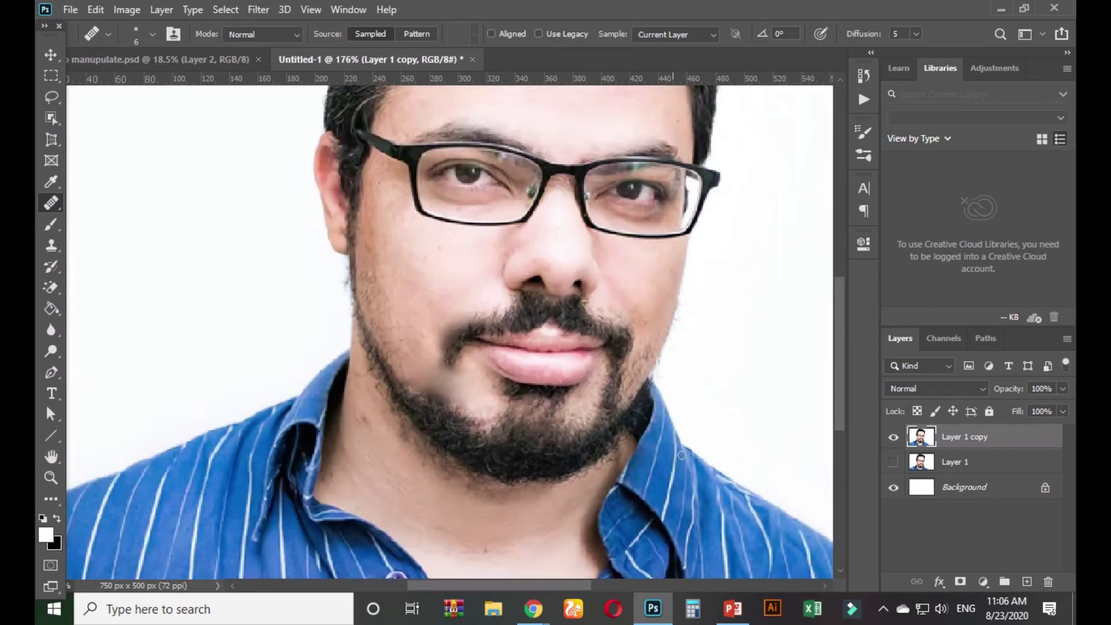
scroll(555, 425, "down", 1)
scroll(526, 426, "up", 3)
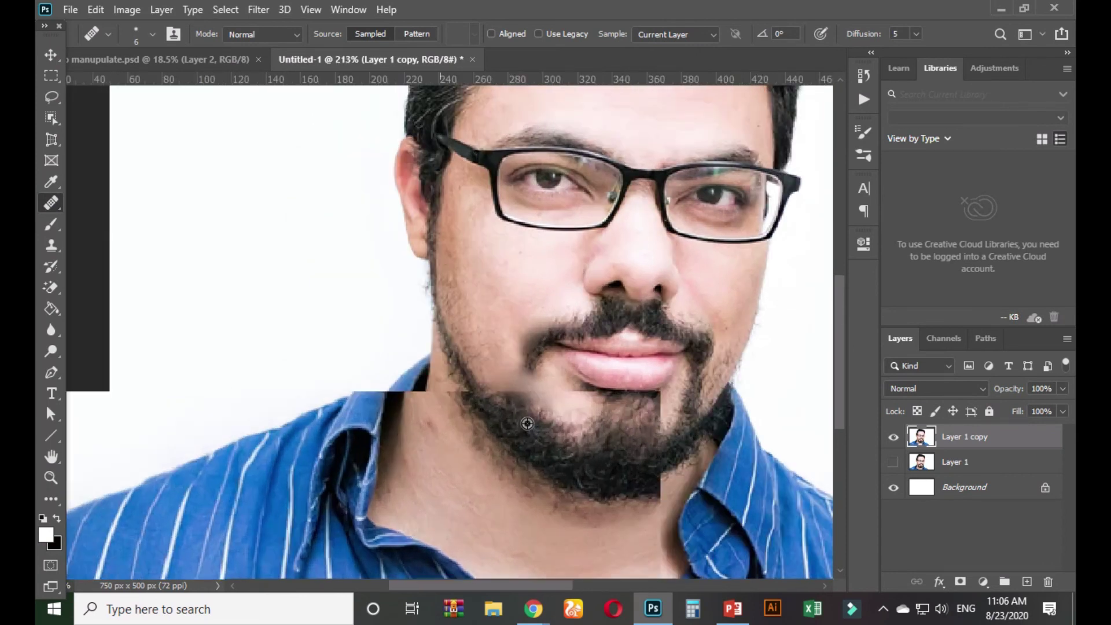
scroll(531, 423, "up", 3)
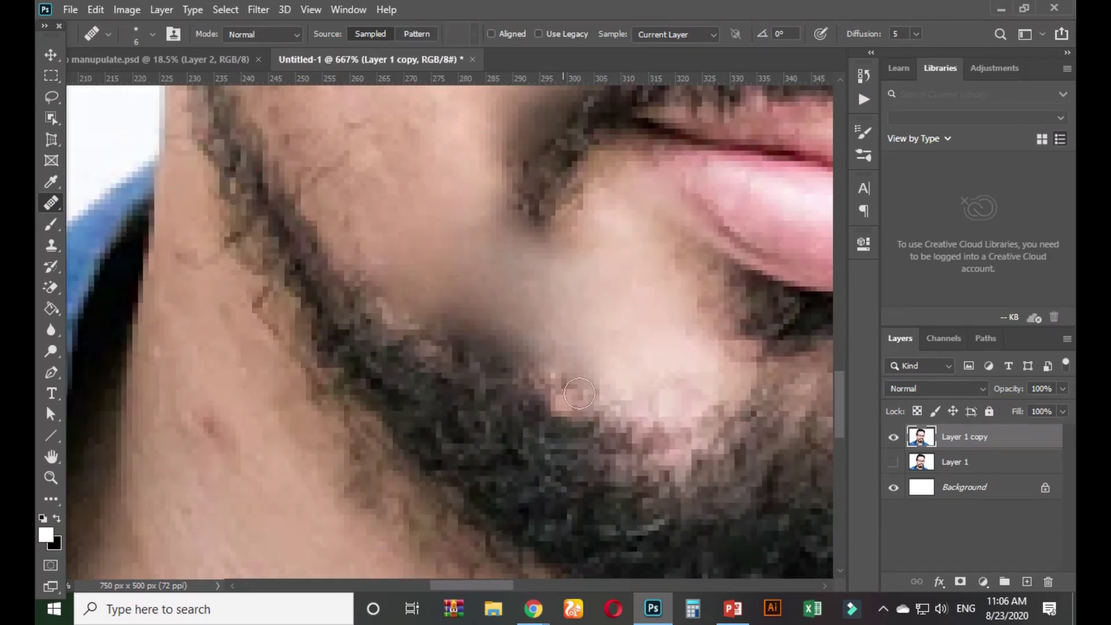
mouse_move(570, 373)
left_mouse_down()
mouse_move(563, 396)
mouse_move(377, 304)
mouse_move(490, 378)
left_mouse_up()
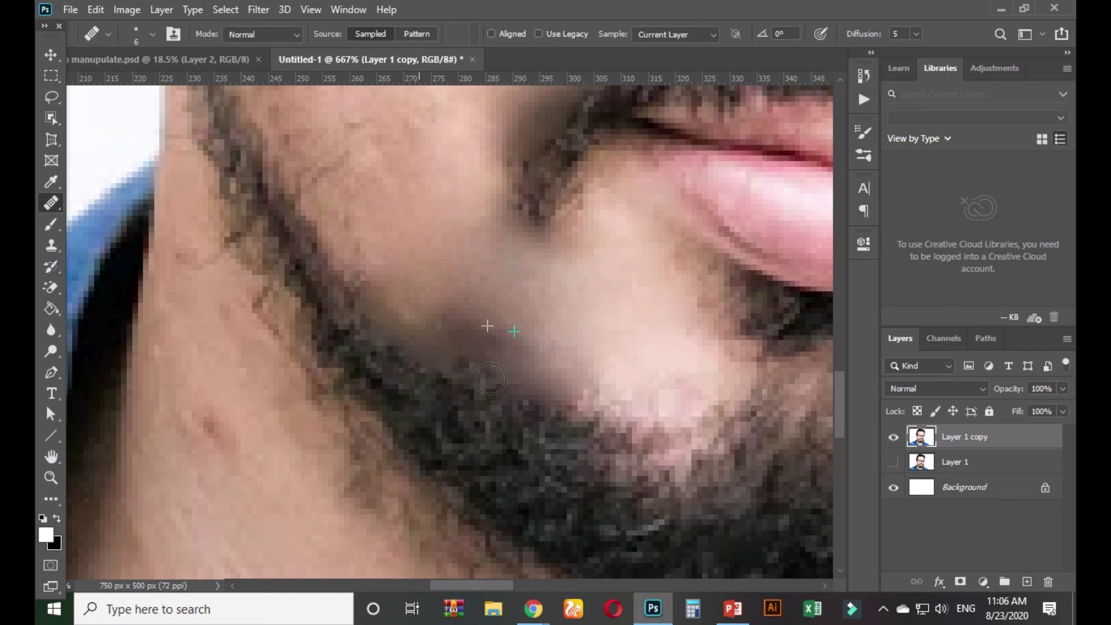
left_click(617, 314, "alt")
mouse_move(501, 328)
left_mouse_down()
mouse_move(407, 312)
mouse_move(552, 382)
left_mouse_up()
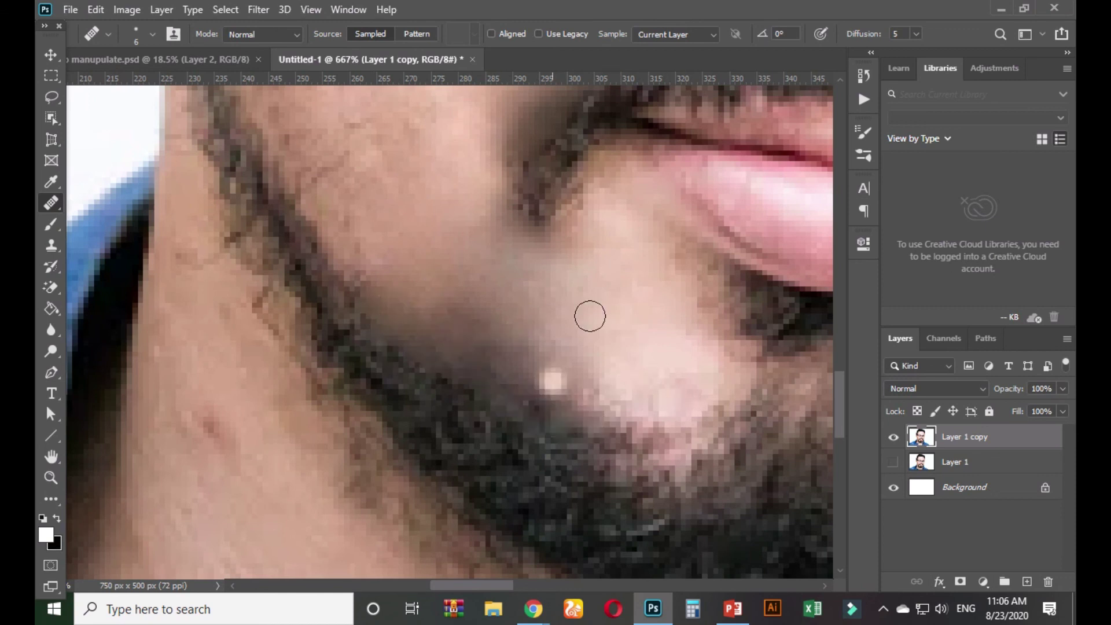
Examine the retouched cheek, moustache corner and beard edge against the whole face and close up.
scroll(595, 310, "down", 5)
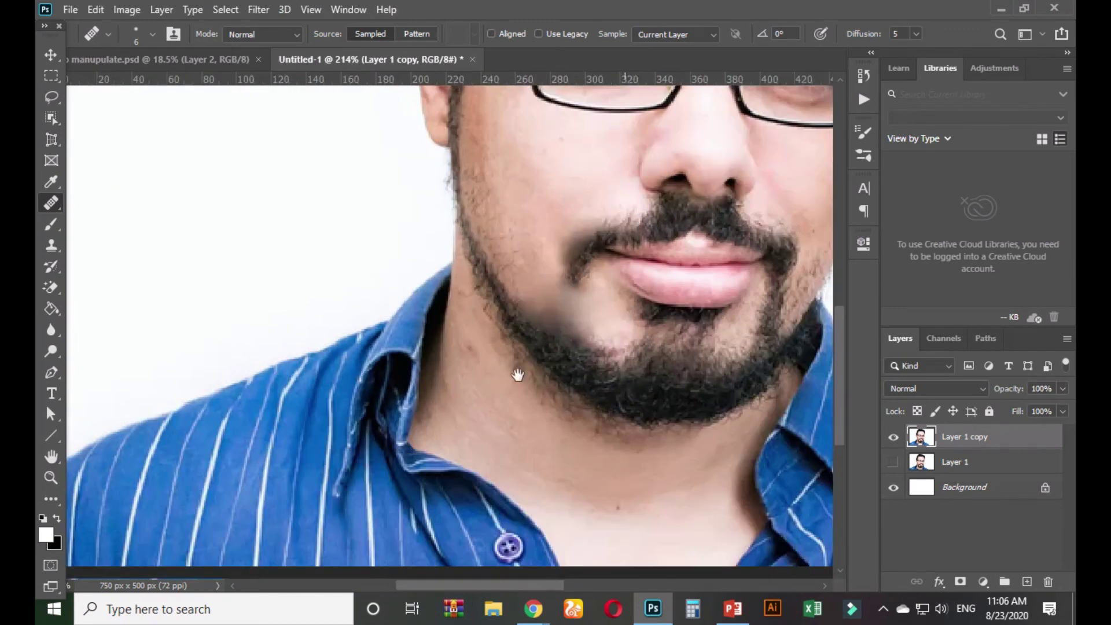
scroll(554, 370, "down", 3)
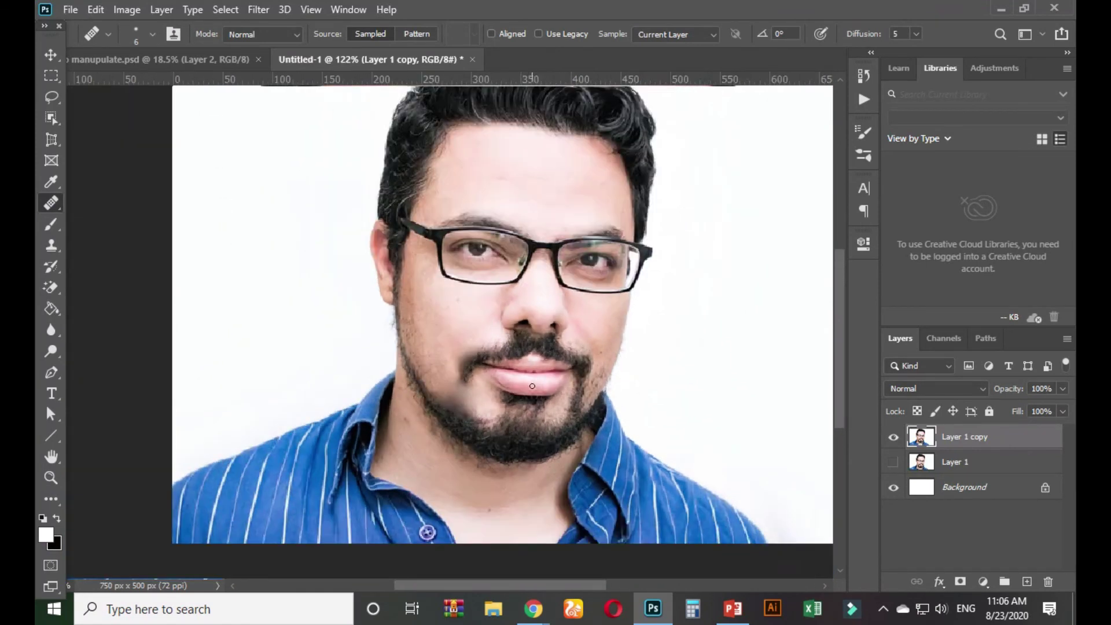
scroll(490, 396, "up", 3)
scroll(490, 396, "up", 2)
scroll(470, 382, "down", 4)
scroll(383, 452, "up", 3)
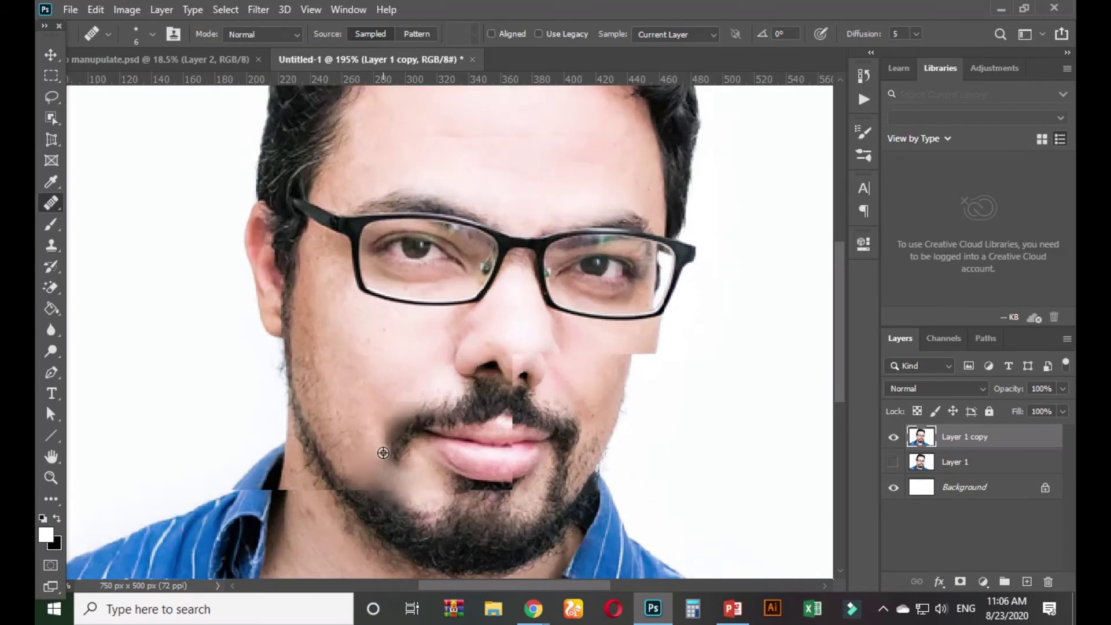
scroll(383, 452, "down", 3)
scroll(386, 468, "up", 5)
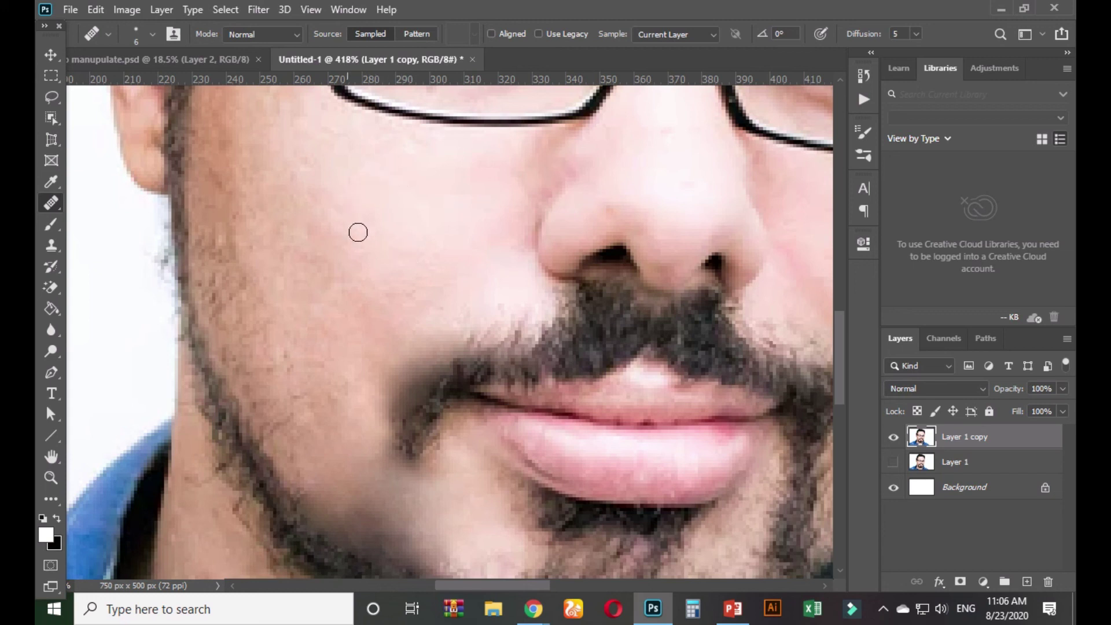
scroll(467, 541, "up", 5)
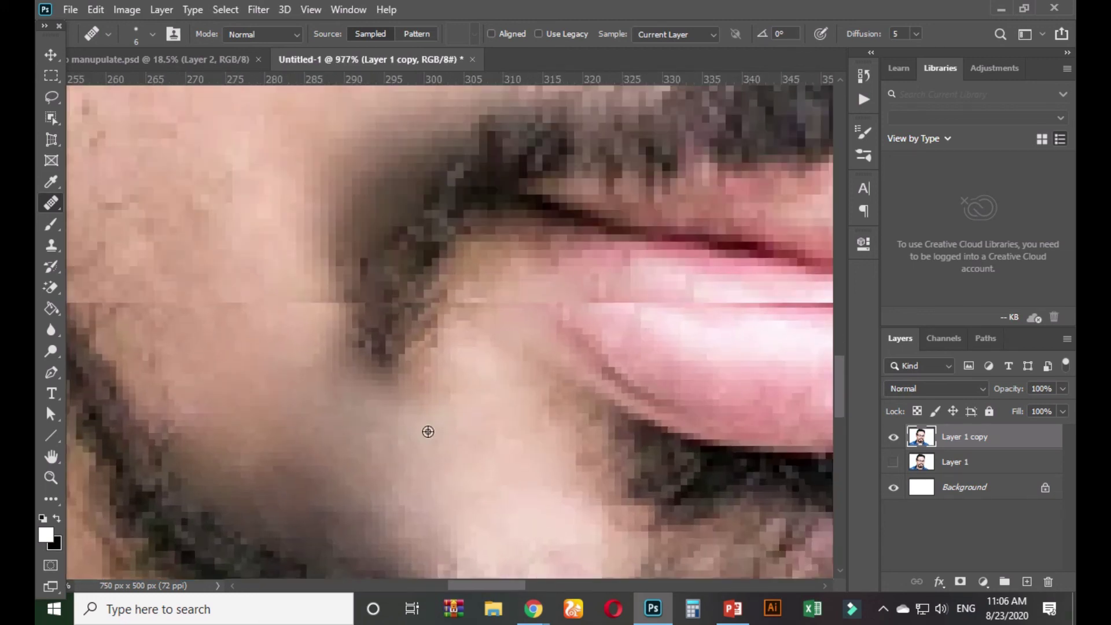
Heal the grey patch on the cheek just below the moustache's corner with the Healing Brush.
left_click_drag(401, 367, 356, 312)
scroll(280, 369, "up", 4)
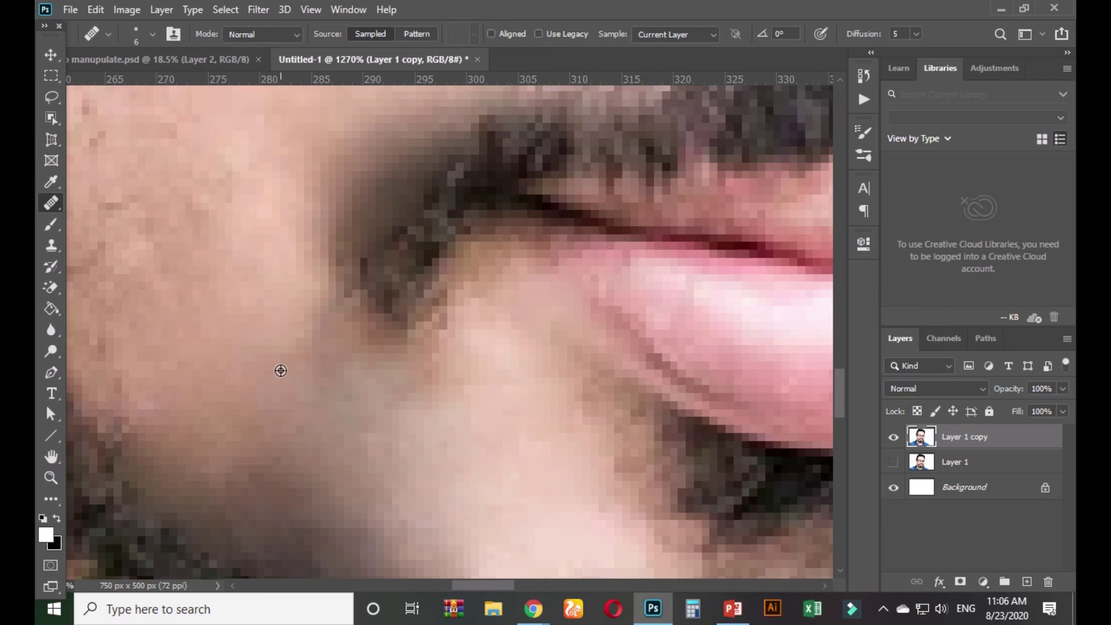
left_click(344, 371)
scroll(399, 347, "down", 3)
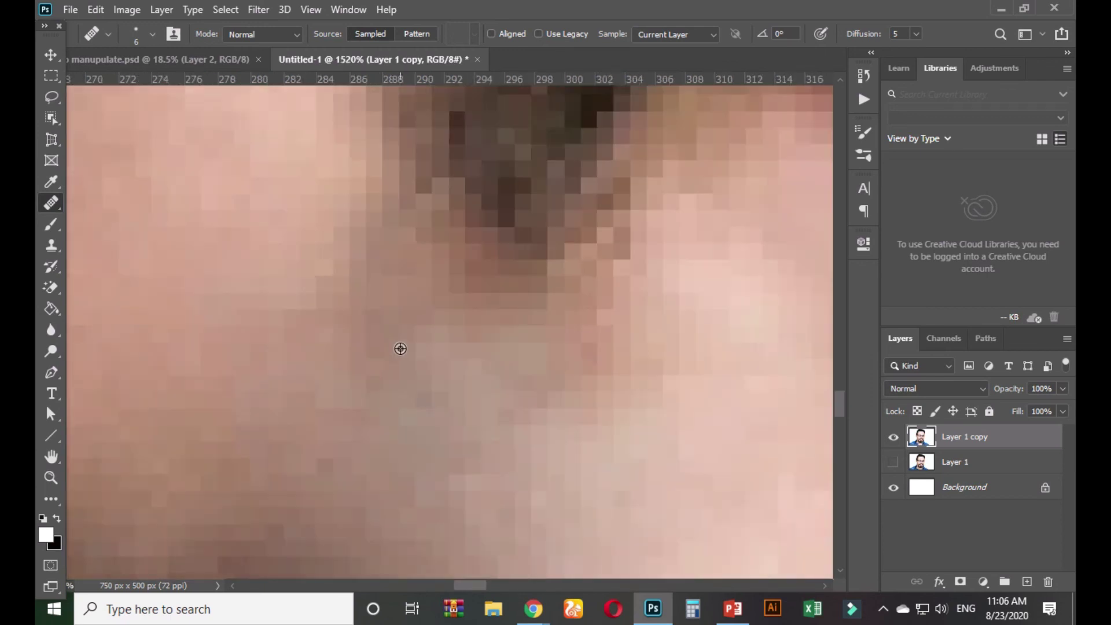
Reduce the Healing Brush to 5 px and blend the skin beneath the moustache's corner, sampling clean cheek skin.
scroll(408, 354, "up", 1)
key("bracketleft")
key("bracketleft")
key("bracketleft")
key("bracketleft")
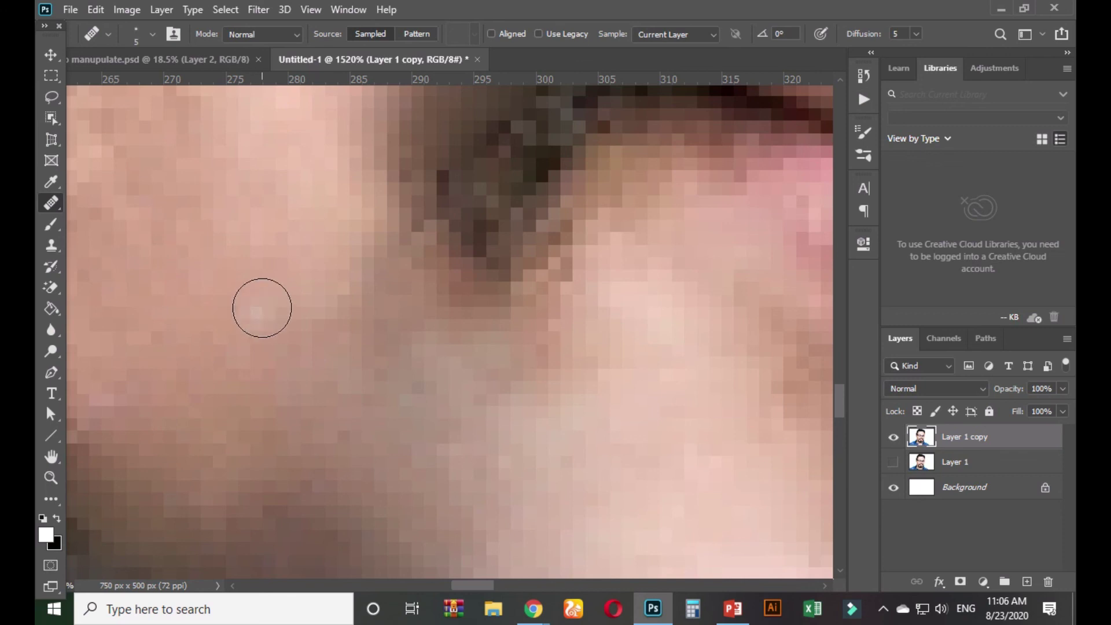
scroll(250, 364, "up", 1)
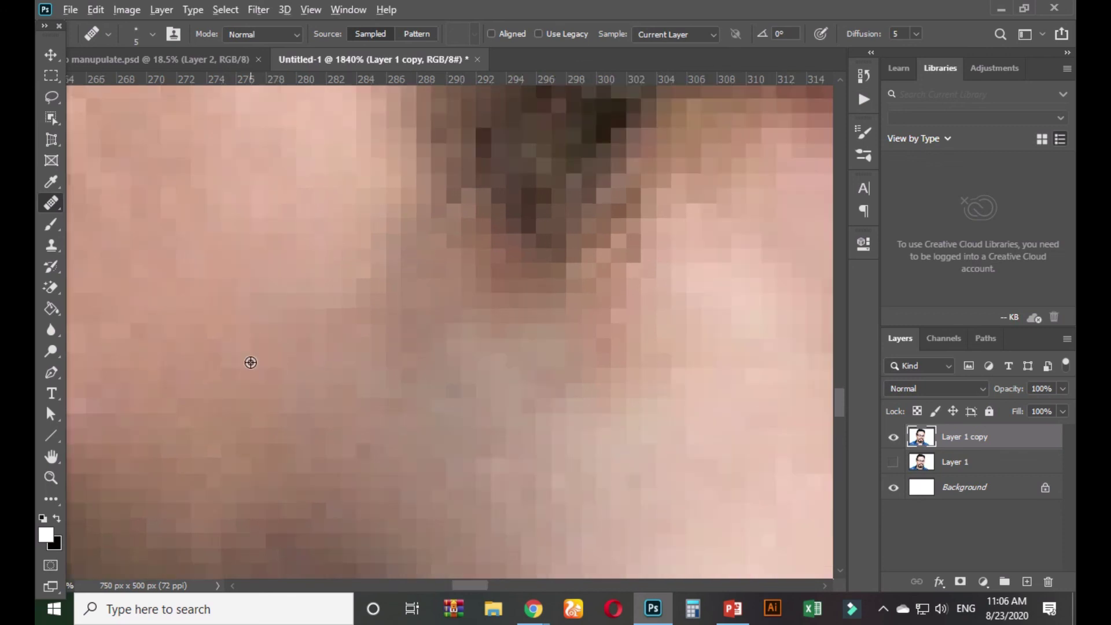
scroll(250, 363, "up", 1)
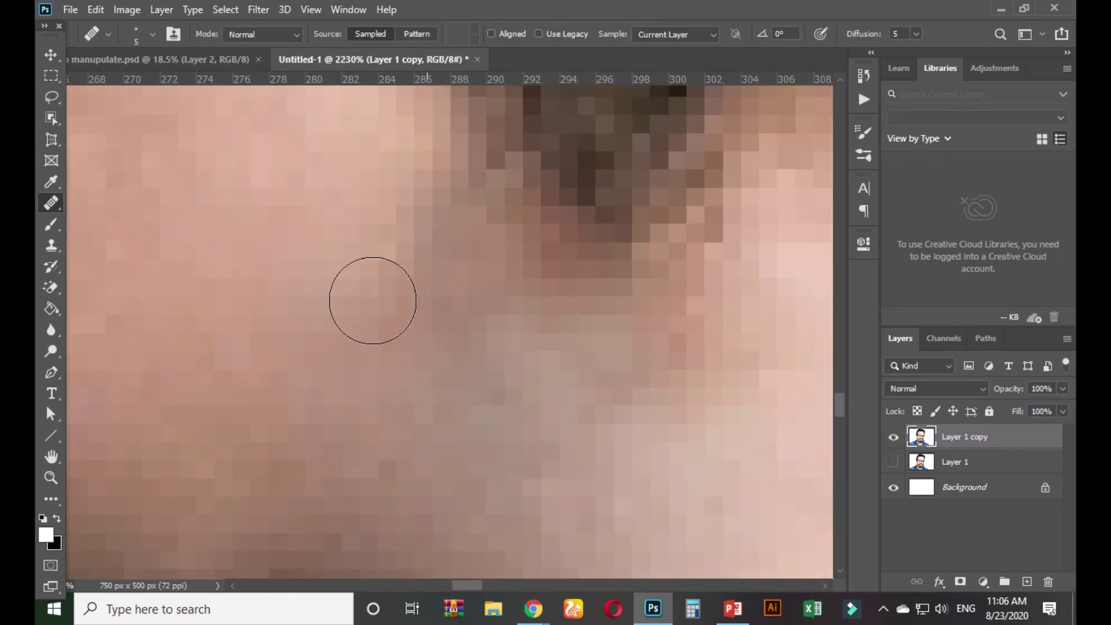
left_click_drag(684, 251, 622, 208)
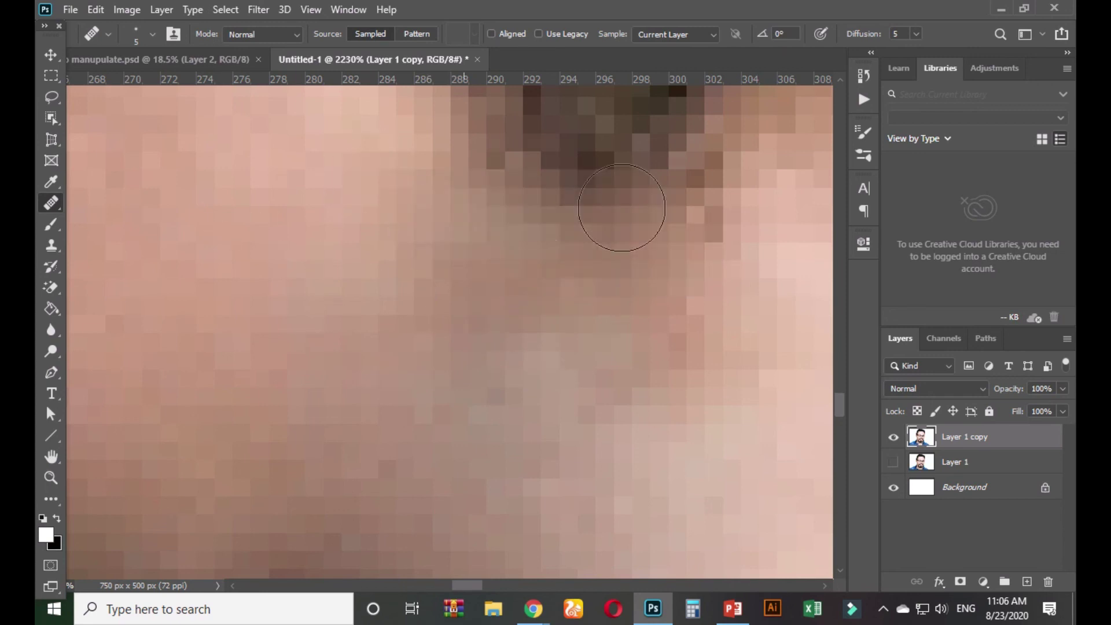
left_click(336, 228, "alt")
mouse_move(388, 291)
left_mouse_down()
mouse_move(407, 350)
mouse_move(528, 315)
left_mouse_up()
left_click(267, 243, "alt")
mouse_move(325, 299)
left_mouse_down()
mouse_move(474, 347)
mouse_move(552, 253)
left_mouse_up()
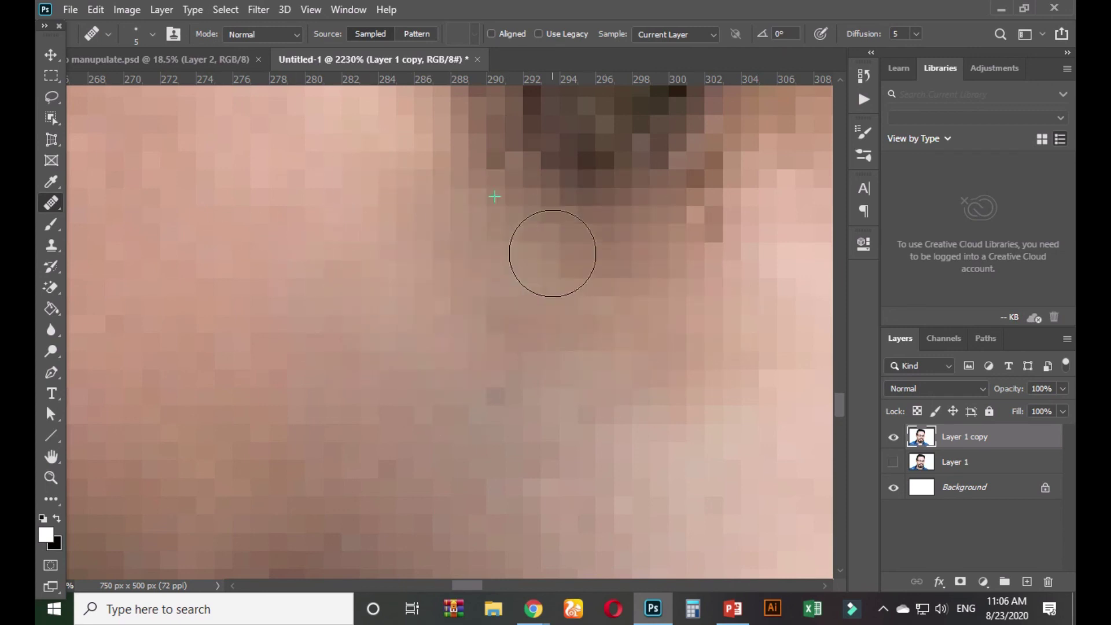
Cover the grey patch between the moustache's corner and the beard with cheek skin using the Clone Stamp.
left_click(60, 246)
left_click(265, 327, "alt")
mouse_move(449, 384)
left_mouse_down()
mouse_move(515, 394)
mouse_move(503, 415)
mouse_move(436, 386)
mouse_move(415, 404)
mouse_move(445, 386)
left_mouse_up()
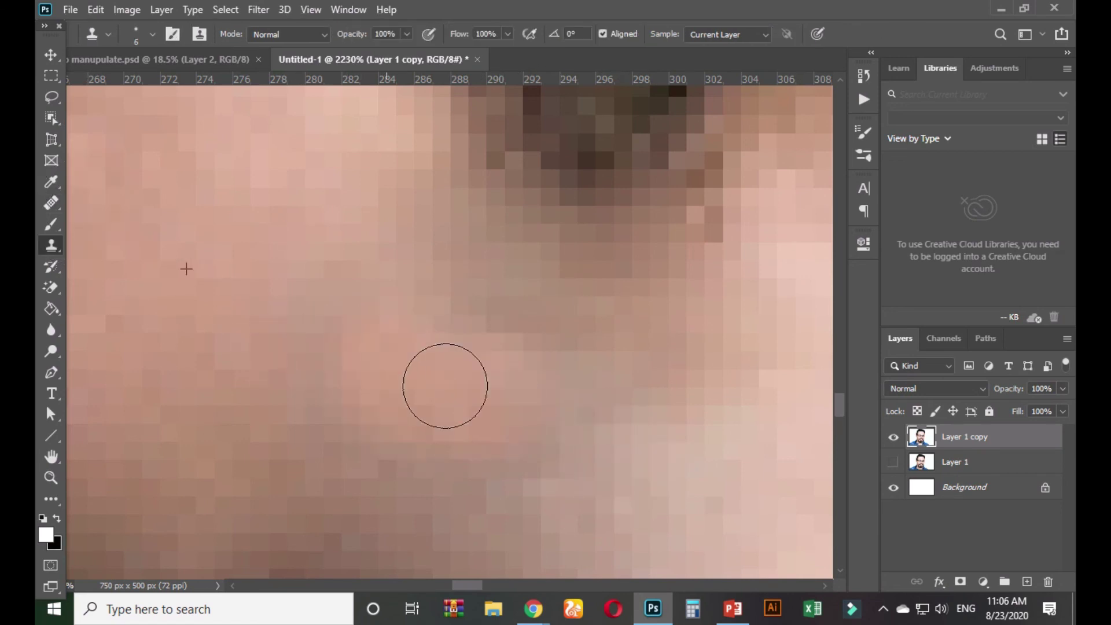
scroll(324, 261, "left", 3)
mouse_move(342, 254)
left_mouse_down()
mouse_move(385, 311)
mouse_move(503, 340)
mouse_move(399, 288)
left_mouse_up()
left_click(262, 189, "alt")
mouse_move(519, 222)
left_mouse_down()
mouse_move(583, 301)
mouse_move(746, 409)
mouse_move(515, 339)
left_mouse_up()
left_click(270, 252, "alt")
left_click_drag(403, 394, 550, 470)
left_click_drag(506, 436, 408, 286)
Clone sampled cheek skin downwards over the dark shading along the beard's upper edge.
scroll(446, 327, "down", 2)
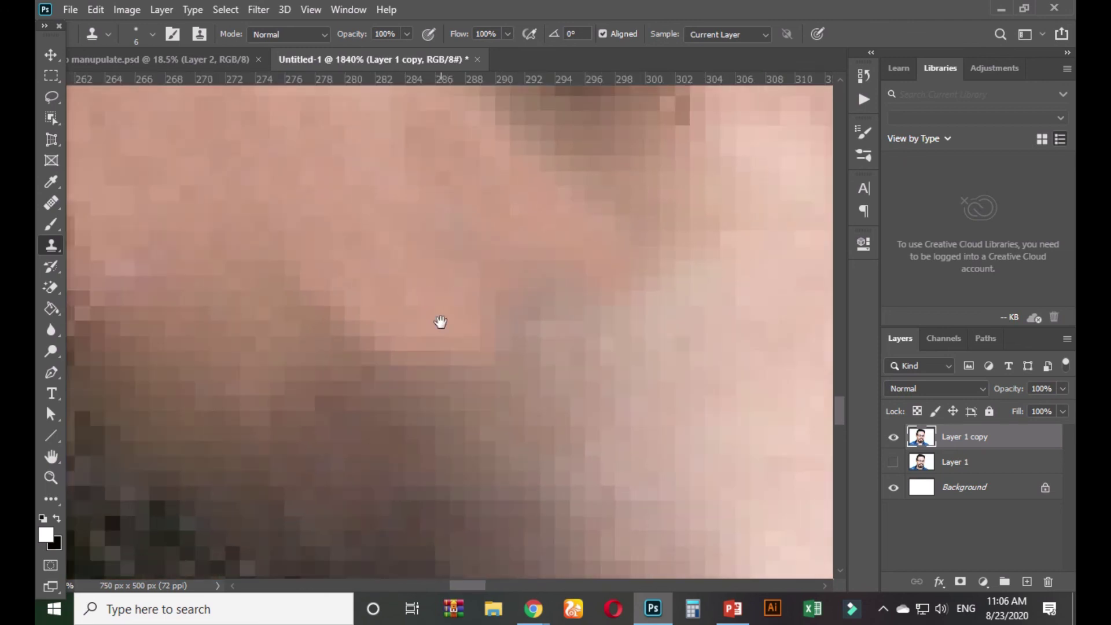
left_click_drag(441, 322, 422, 288)
left_click(253, 140, "alt")
mouse_move(270, 191)
left_mouse_down()
mouse_move(253, 238)
mouse_move(387, 407)
mouse_move(344, 330)
mouse_move(456, 376)
left_mouse_up()
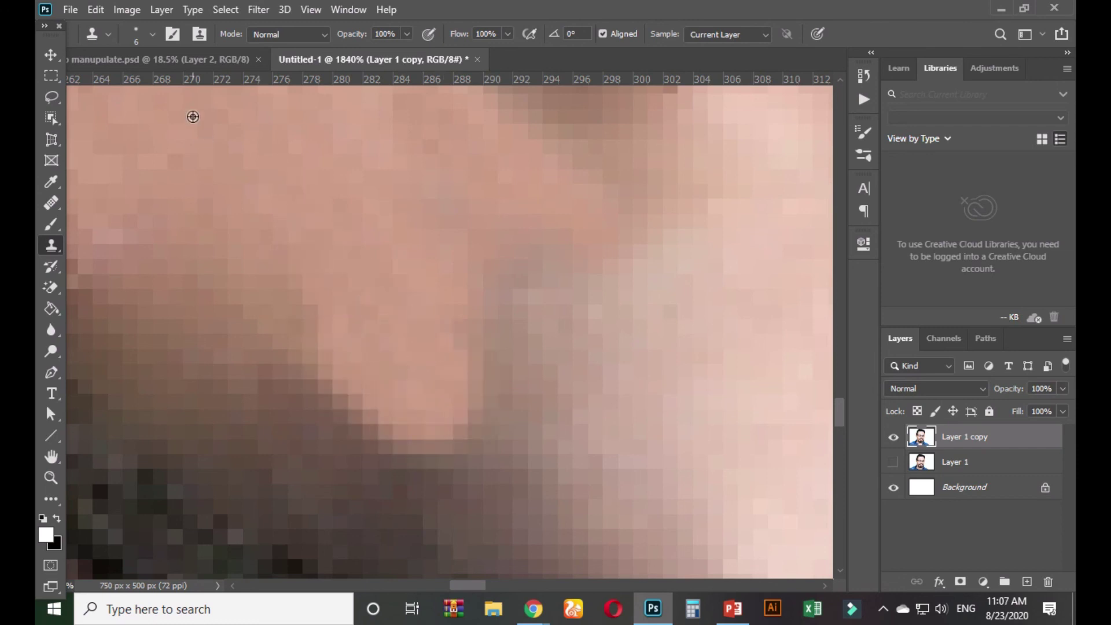
mouse_move(359, 343)
left_mouse_down()
mouse_move(366, 373)
mouse_move(441, 444)
left_mouse_up()
right_click(375, 250)
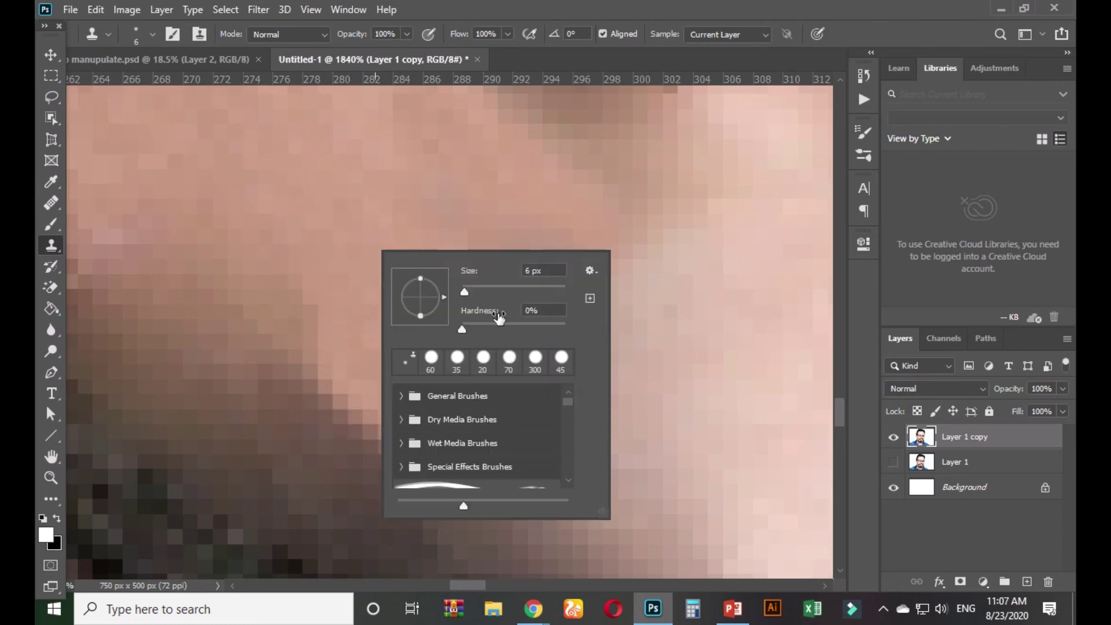
left_click(217, 133, "alt")
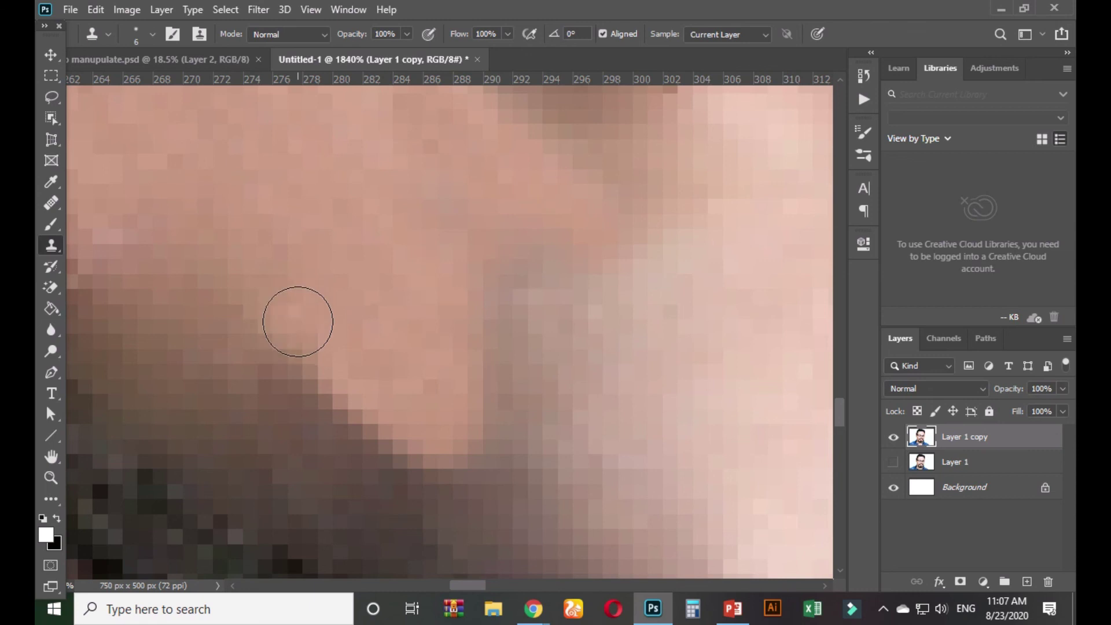
left_click_drag(298, 322, 417, 417)
Clone light chin skin over the remaining grey area beside the cloned cheek patch and down to the beard's edge.
left_click(776, 393, "alt")
mouse_move(662, 355)
left_mouse_down()
mouse_move(516, 268)
mouse_move(648, 336)
left_mouse_up()
mouse_move(633, 430)
left_mouse_down()
mouse_move(532, 335)
mouse_move(719, 376)
left_mouse_up()
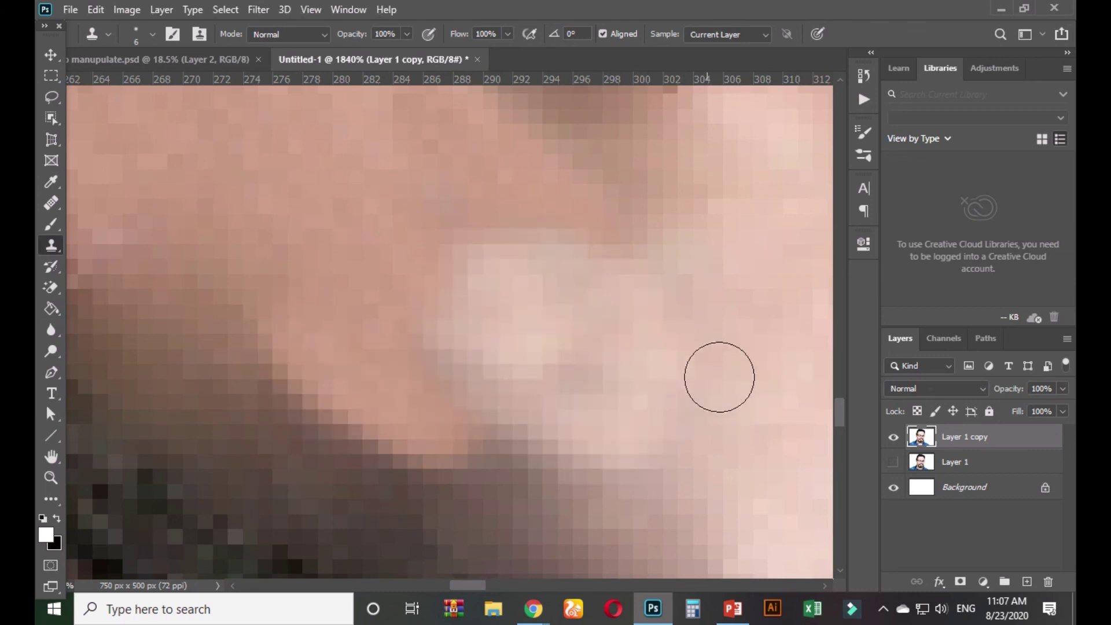
mouse_move(696, 256)
left_mouse_down()
mouse_move(610, 376)
mouse_move(645, 384)
left_mouse_up()
left_click(749, 444, "alt")
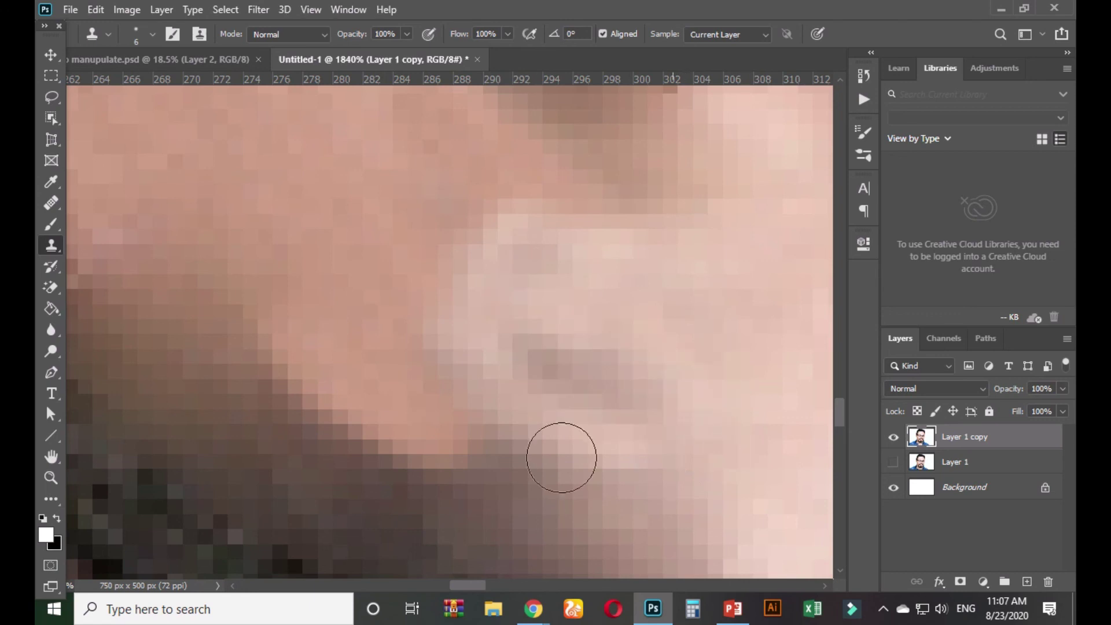
left_click_drag(645, 466, 502, 448)
Extend the cheek tone towards the chin with Clone Stamp strokes sampled from the cheek.
left_click(307, 179, "alt")
mouse_move(460, 313)
left_mouse_down()
mouse_move(488, 295)
mouse_move(548, 409)
mouse_move(642, 460)
left_mouse_up()
scroll(496, 318, "down", 2)
left_click_drag(499, 317, 391, 313)
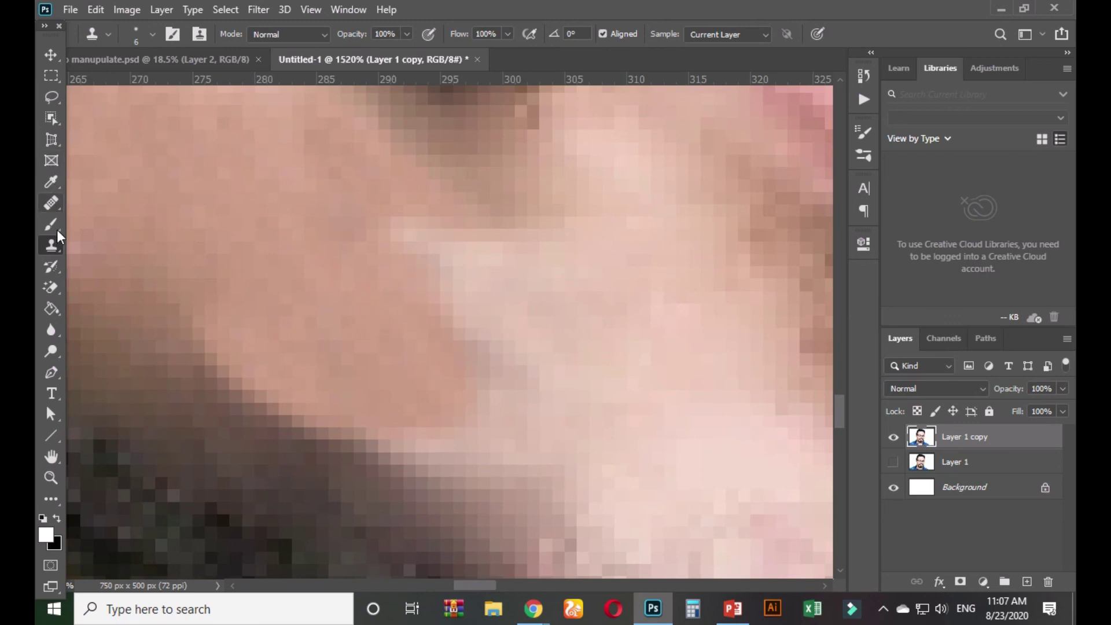
Soften the hard boundary between the cloned cheek and chin skin with the Healing Brush, resampling the cheek repeatedly.
left_click_drag(51, 210, 116, 219)
left_click(306, 274, "alt")
mouse_move(311, 318)
left_mouse_down()
mouse_move(397, 417)
mouse_move(463, 449)
mouse_move(511, 379)
left_mouse_up()
left_click(243, 224, "alt")
mouse_move(459, 329)
left_mouse_down()
mouse_move(454, 277)
mouse_move(486, 304)
mouse_move(508, 298)
mouse_move(470, 279)
mouse_move(479, 338)
left_mouse_up()
left_click(234, 223, "alt")
mouse_move(455, 426)
left_mouse_down()
mouse_move(537, 420)
mouse_move(585, 341)
mouse_move(596, 355)
left_mouse_up()
left_click_drag(443, 374, 431, 441)
left_click(309, 206, "alt")
mouse_move(543, 362)
left_mouse_down()
mouse_move(555, 316)
mouse_move(610, 290)
mouse_move(500, 321)
left_mouse_up()
left_click(332, 231, "alt")
mouse_move(401, 368)
left_mouse_down()
mouse_move(491, 434)
mouse_move(545, 363)
left_mouse_up()
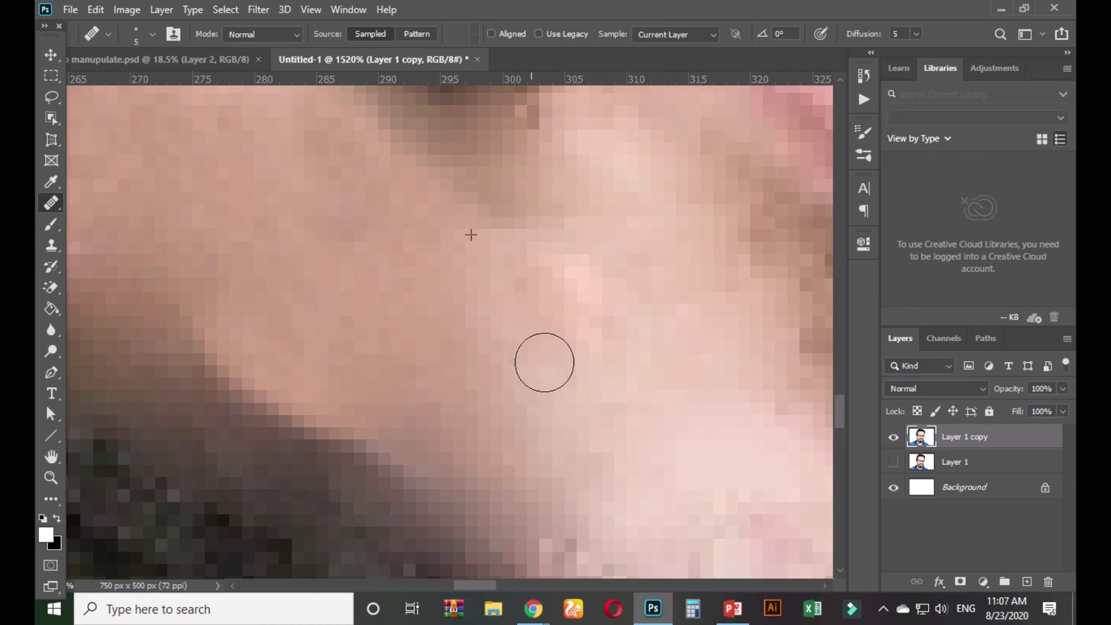
Heal the hard edge between the cloned cheek skin and the dark beard shading below it.
scroll(346, 257, "down", 1)
left_click_drag(449, 313, 399, 366)
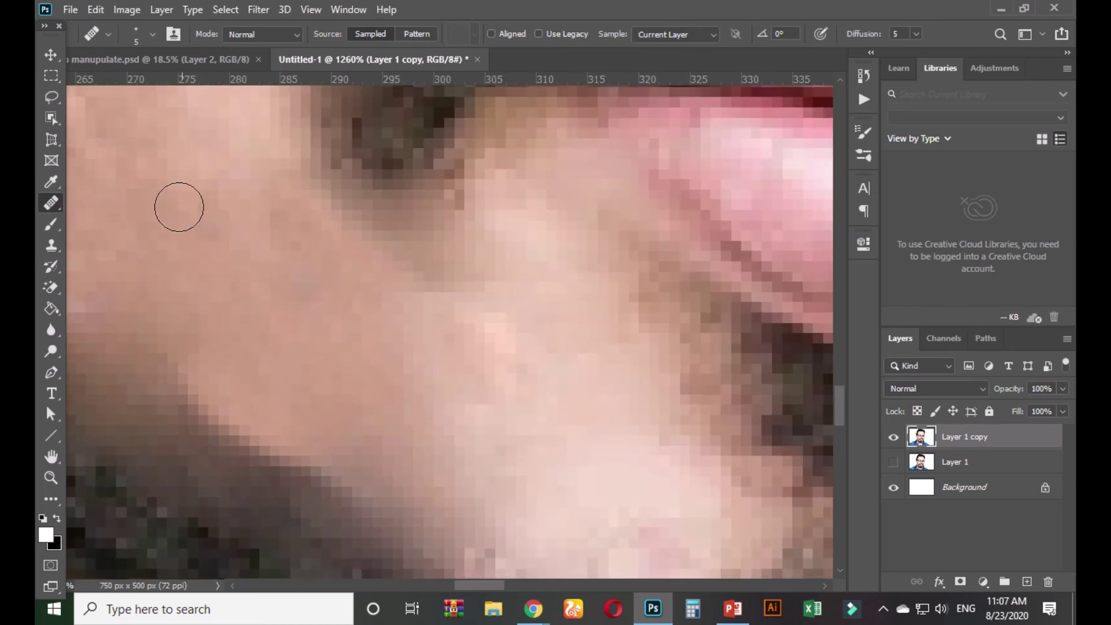
left_click_drag(250, 287, 410, 345)
left_click(372, 366, "alt")
left_click(348, 437)
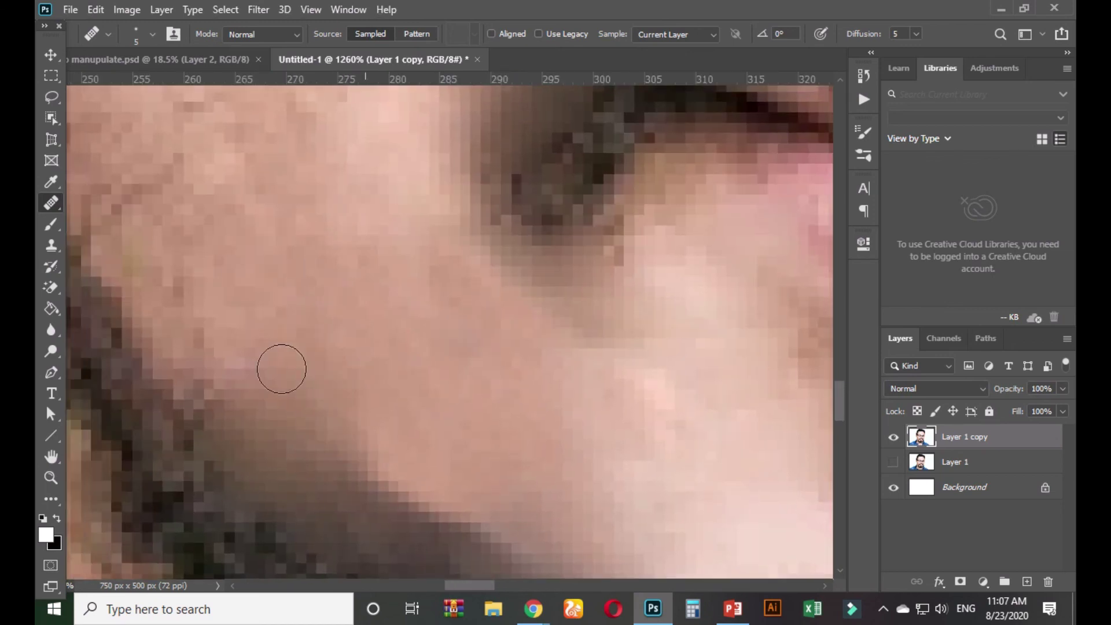
left_click_drag(368, 452, 411, 433)
left_click(345, 264, "alt")
left_click_drag(418, 503, 528, 571)
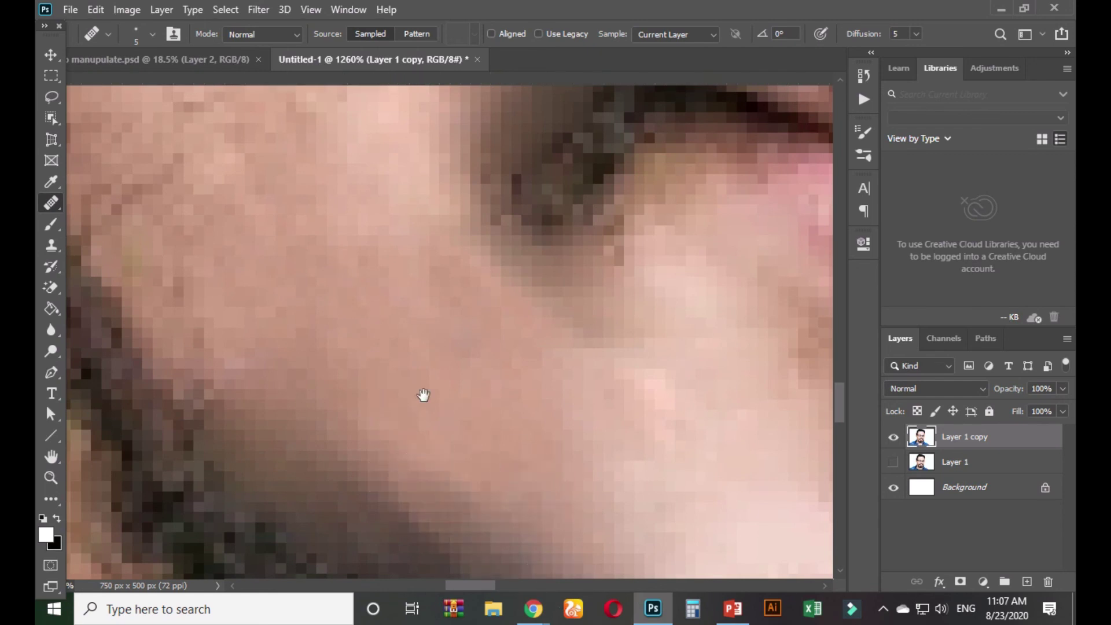
Set the Healing Brush hardness to 23% and even out the transition from the lower cheek to the light chin.
left_click_drag(424, 394, 303, 302)
right_click(359, 253)
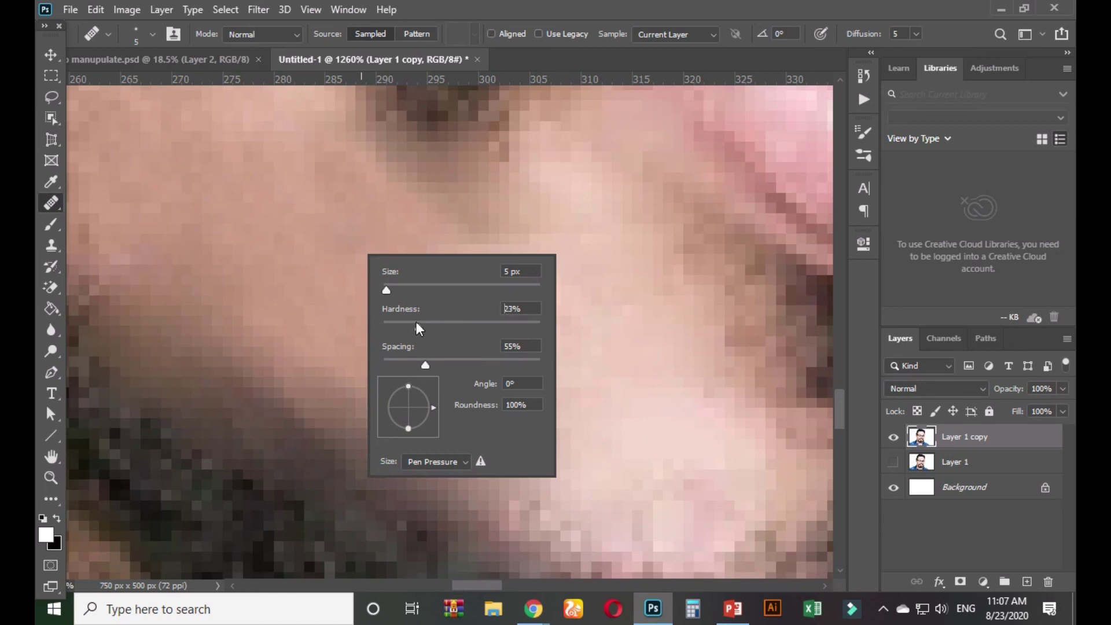
left_click(251, 197, "alt")
mouse_move(311, 369)
left_mouse_down()
mouse_move(295, 353)
mouse_move(322, 325)
left_mouse_up()
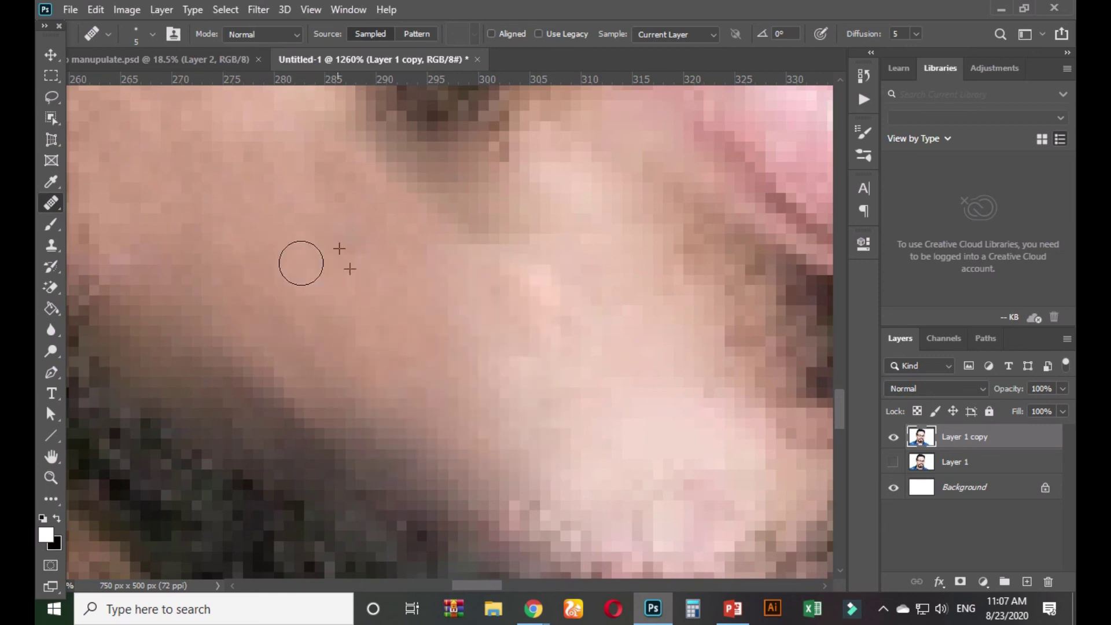
left_click(248, 176, "alt")
mouse_move(508, 385)
left_mouse_down()
mouse_move(536, 391)
mouse_move(534, 347)
left_mouse_up()
mouse_move(470, 367)
left_mouse_down()
mouse_move(491, 362)
mouse_move(515, 318)
mouse_move(575, 315)
mouse_move(484, 278)
left_mouse_up()
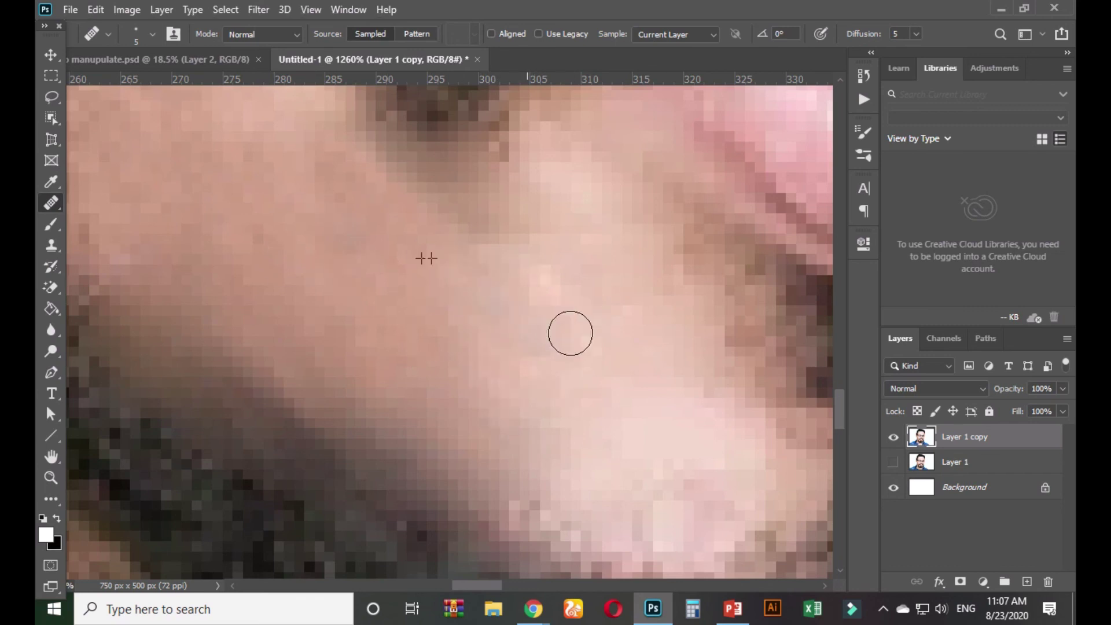
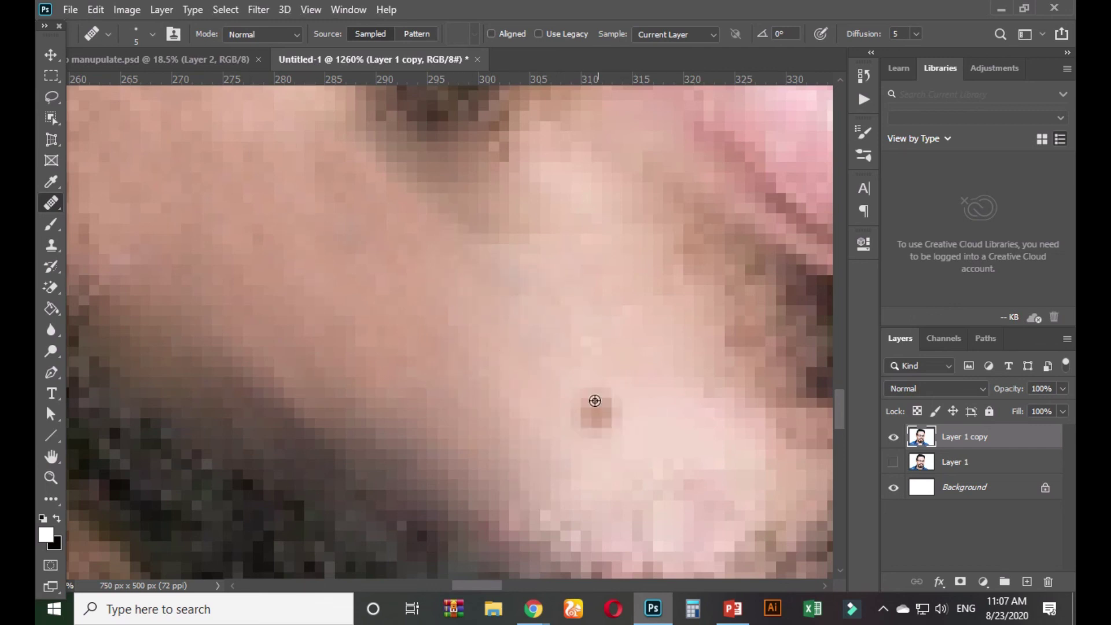
Check the retouch against the whole face and heal the pinkish patch on the lower cheek above the beard with the Healing Brush.
scroll(594, 383, "down", 5)
scroll(594, 383, "down", 4)
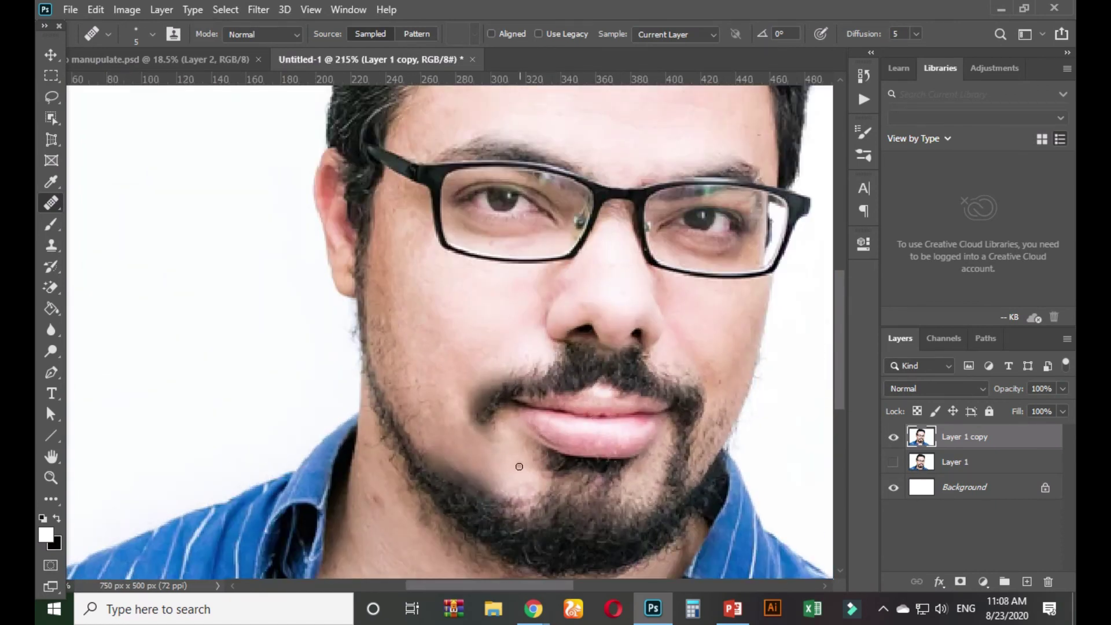
scroll(459, 488, "up", 10)
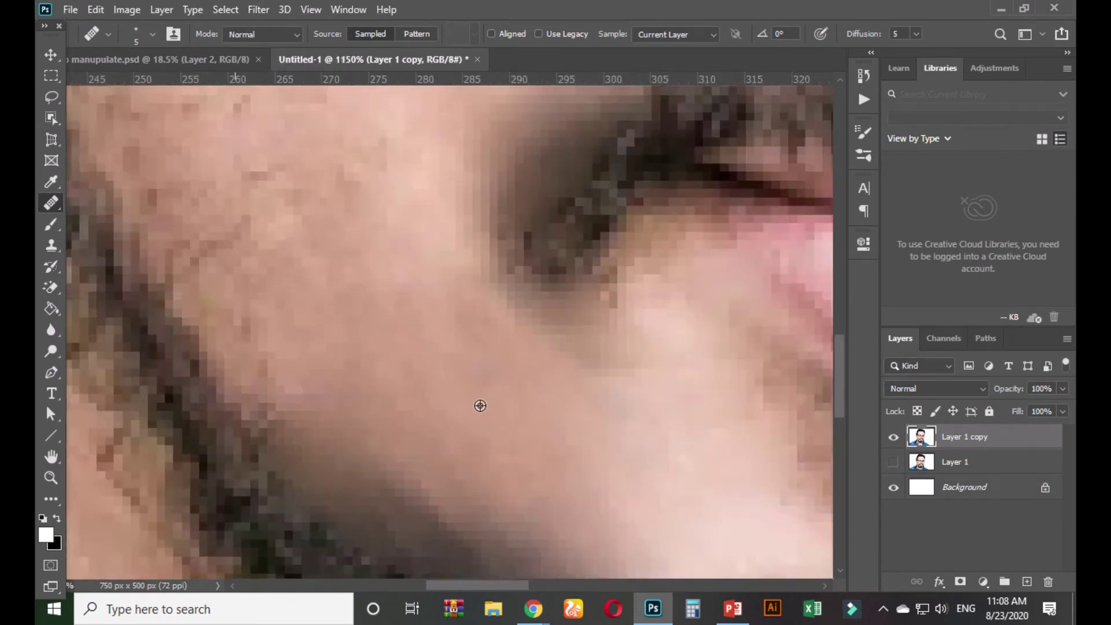
scroll(469, 354, "up", 3)
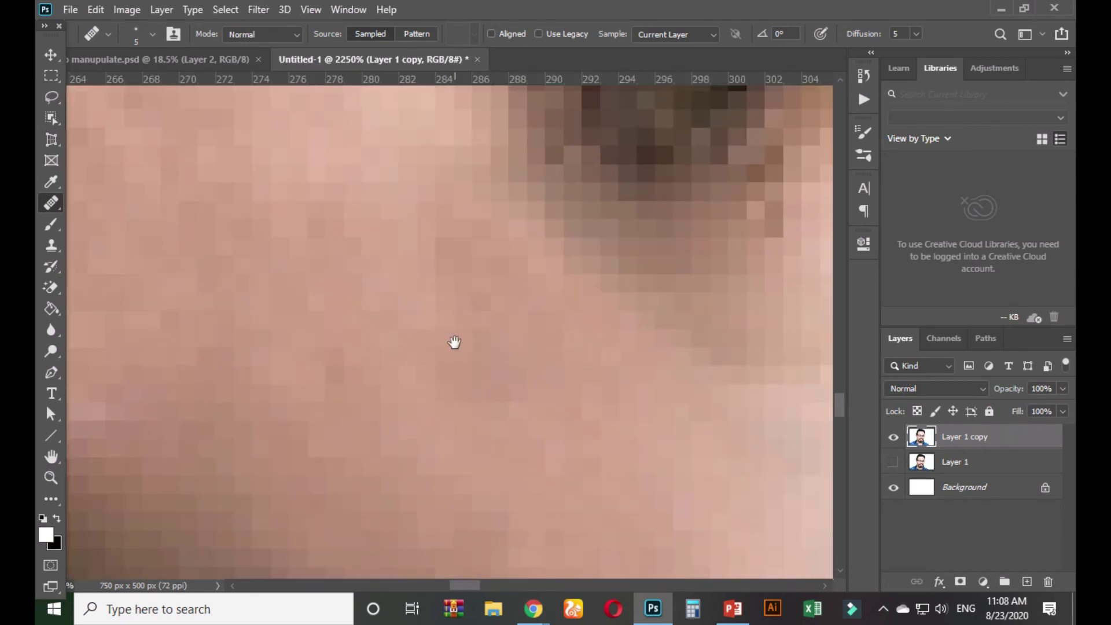
scroll(451, 350, "down", 6)
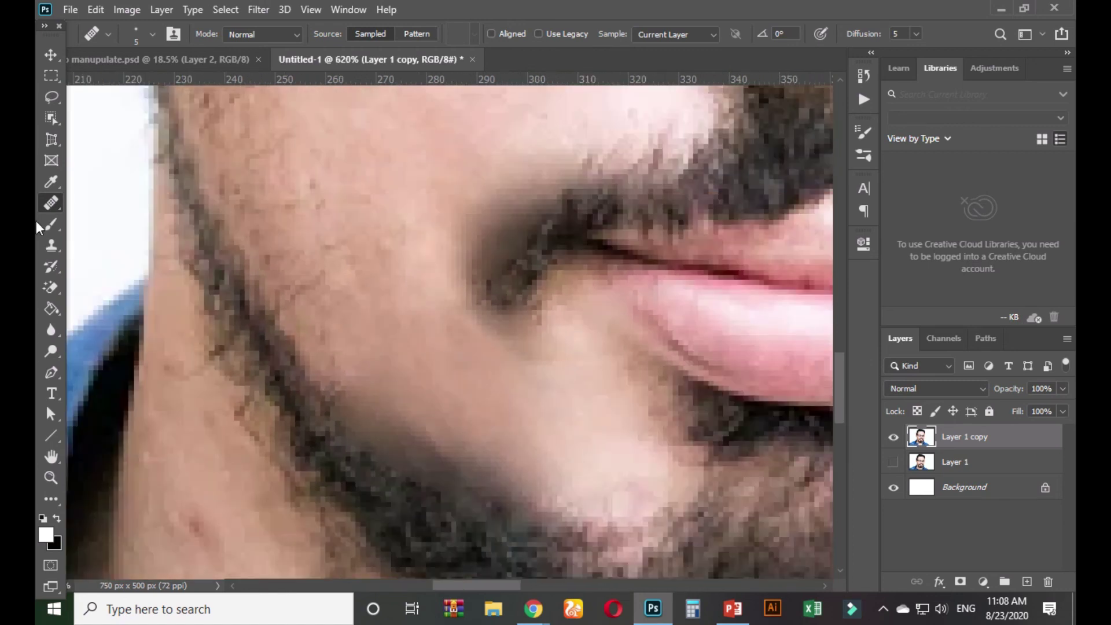
right_click(57, 200)
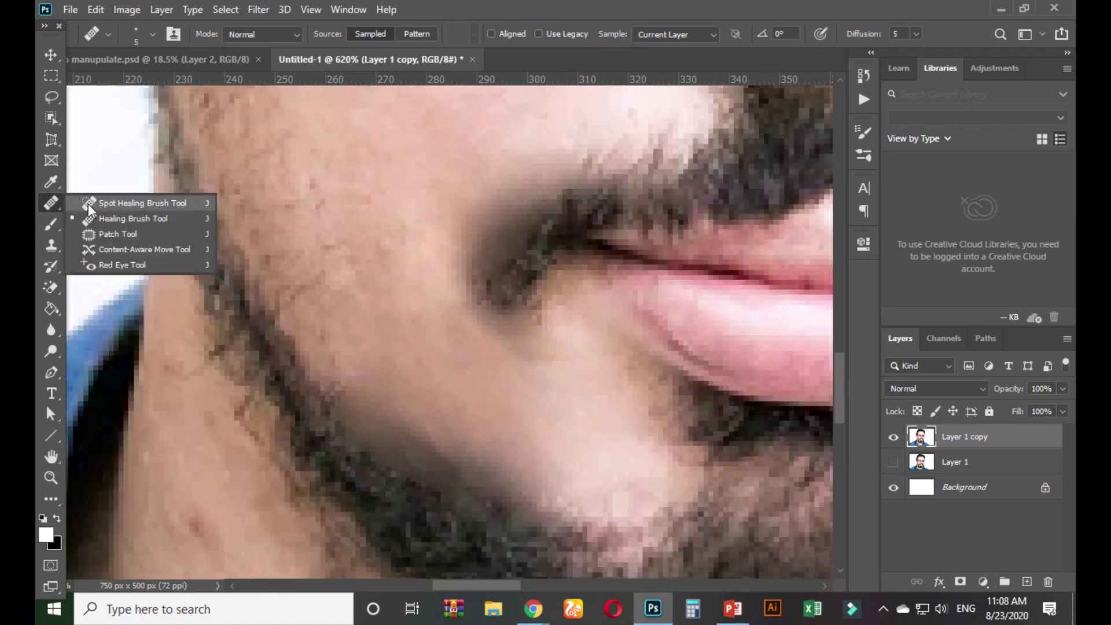
left_click(116, 214)
scroll(422, 405, "up", 4)
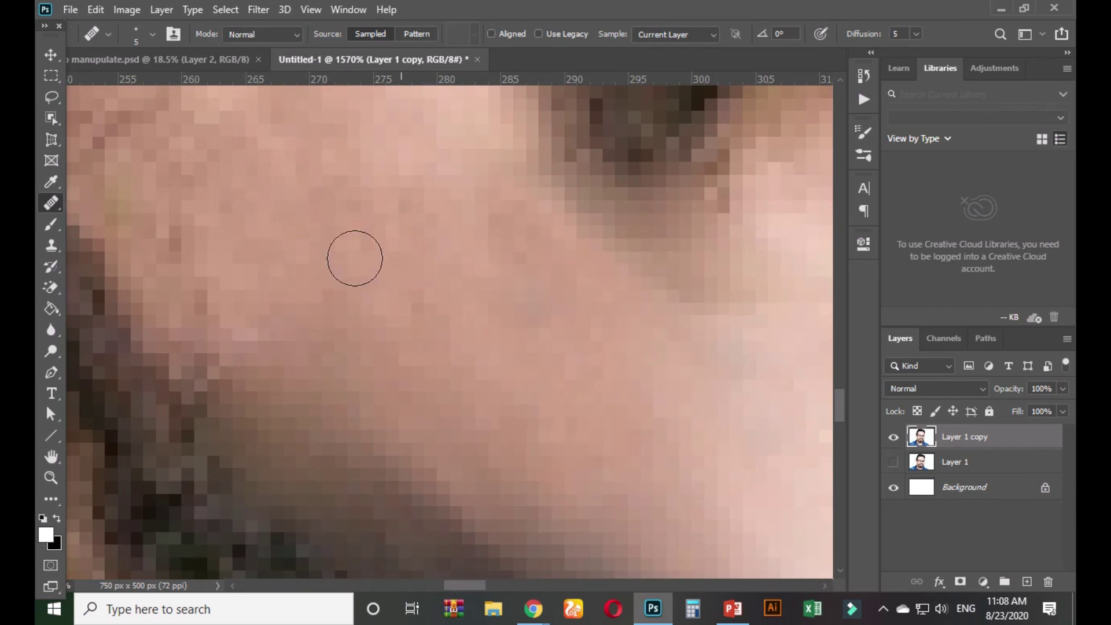
left_click_drag(246, 340, 260, 329)
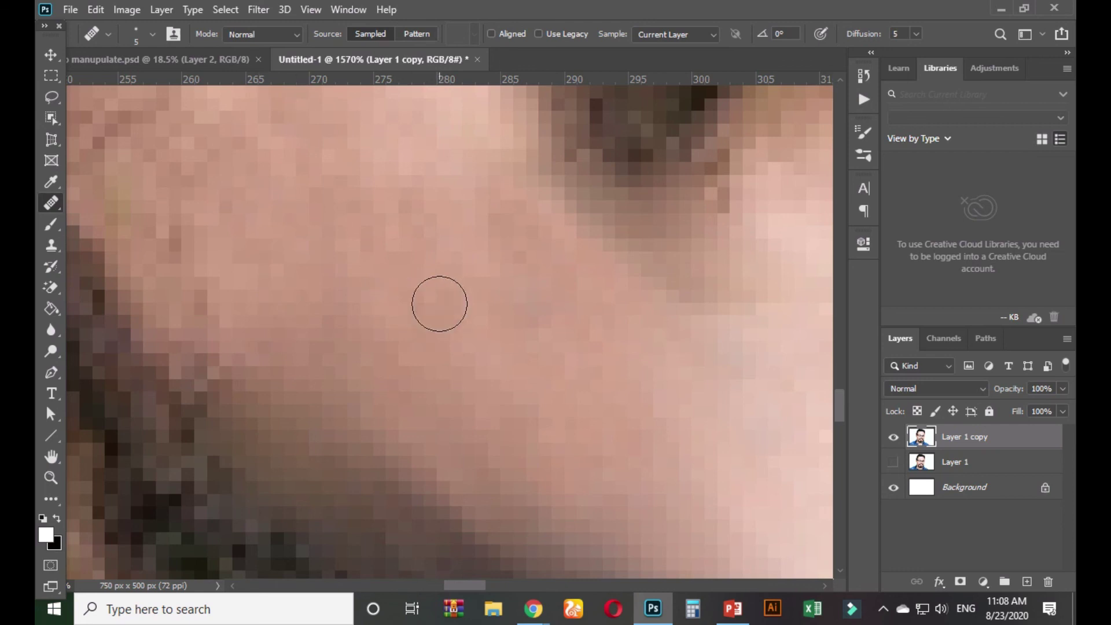
left_click_drag(488, 278, 430, 372)
Heal the shaded edge just below the moustache's corner where cheek and chin meet.
scroll(430, 368, "down", 2)
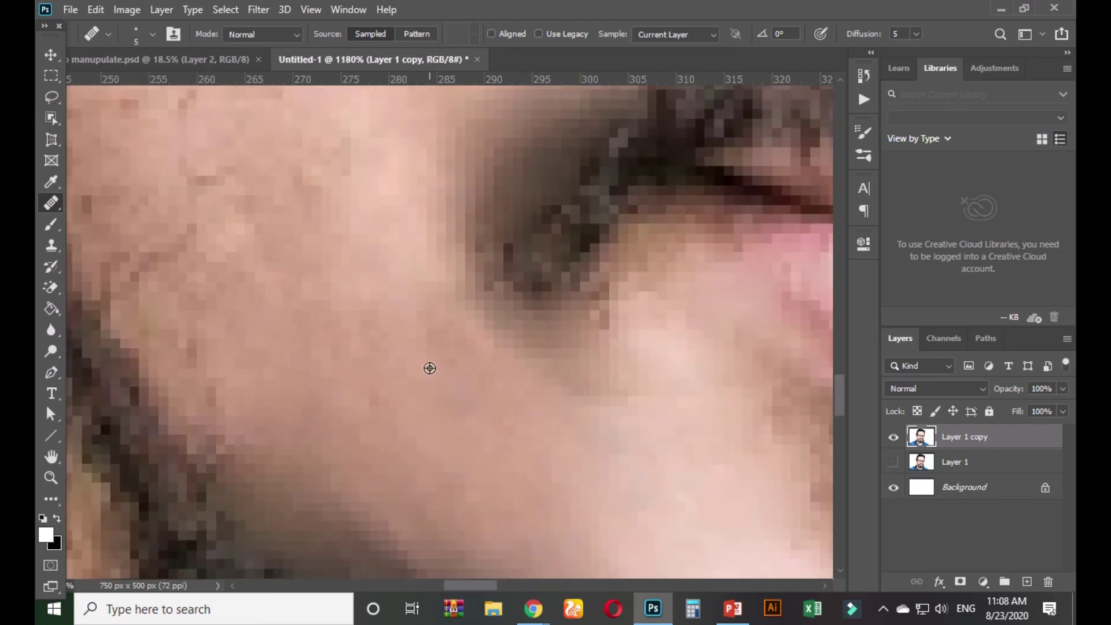
scroll(555, 409, "up", 2)
scroll(556, 409, "up", 1)
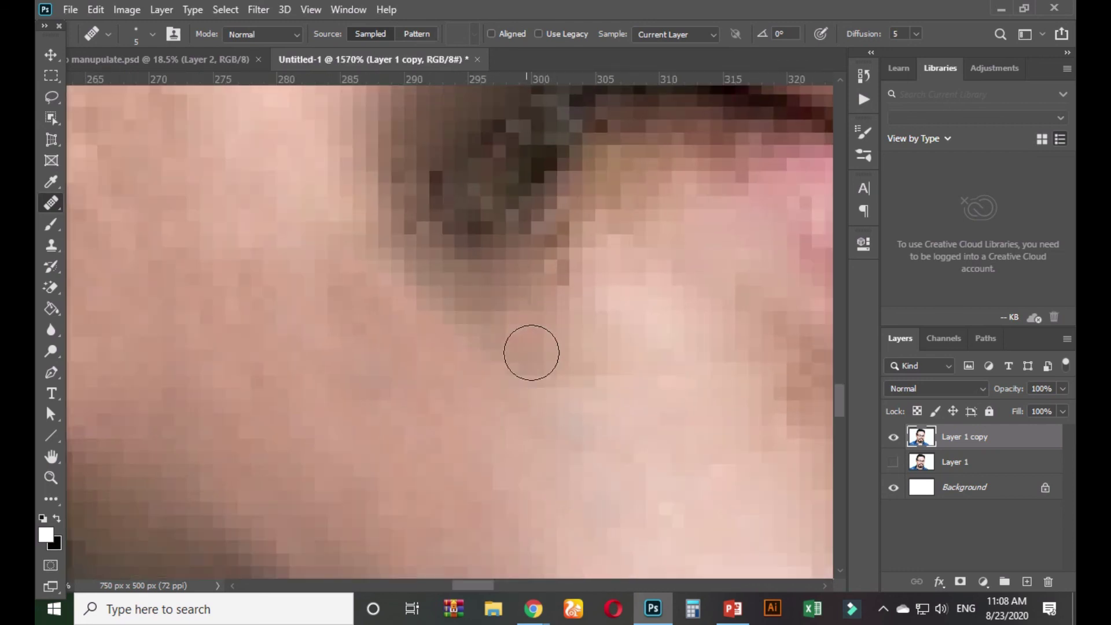
left_click_drag(501, 343, 551, 325)
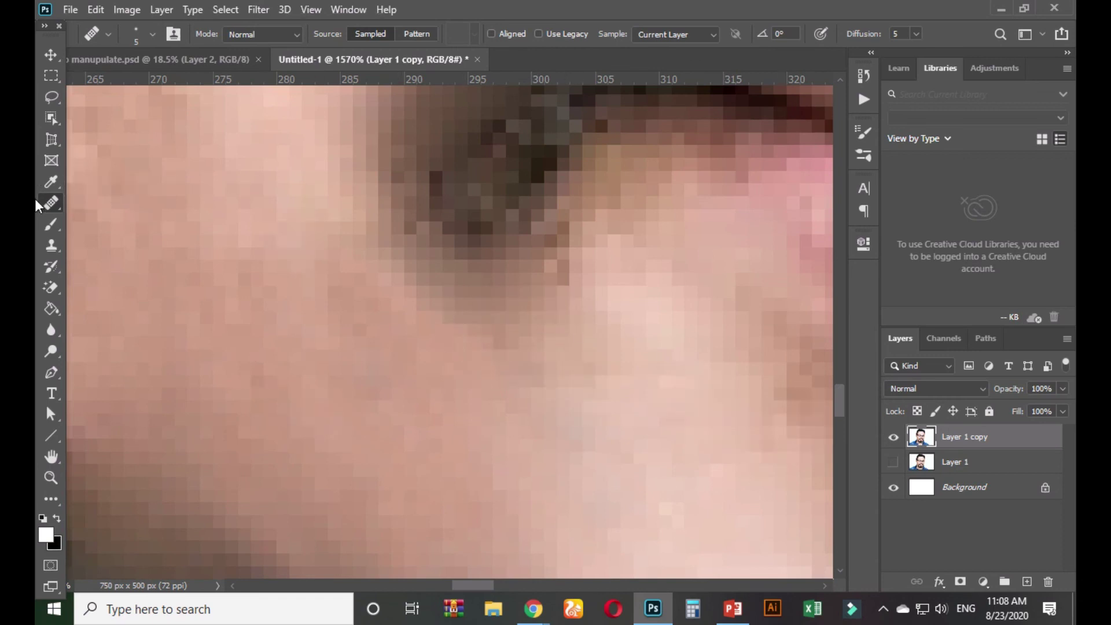
right_click(57, 204)
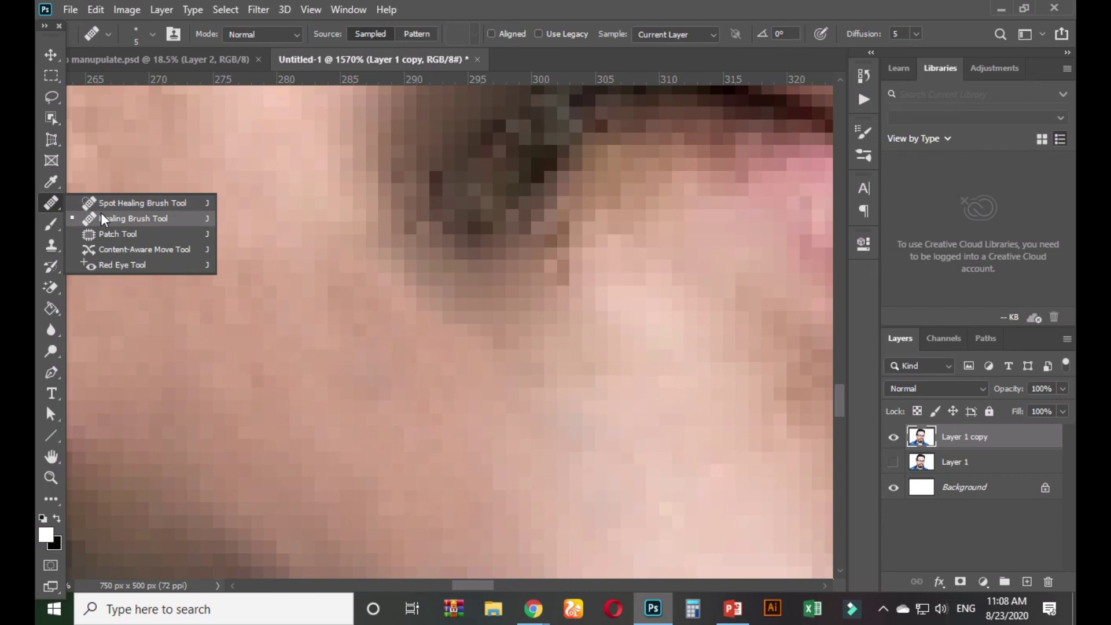
left_click(37, 206)
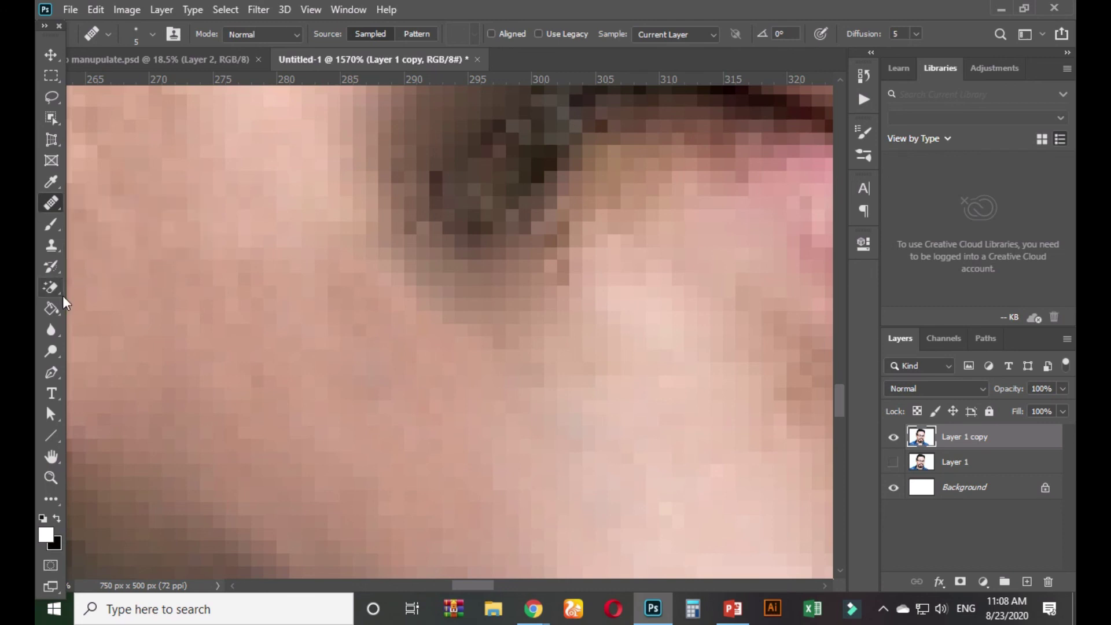
Switch to the Clone Stamp with a 4 px brush and clone smooth cheek skin over the uneven lower cheek beside the moustache's corner.
left_click(56, 349)
left_click(100, 249)
scroll(297, 338, "up", 5)
left_click(306, 343, "alt")
key("bracketleft")
key("bracketleft")
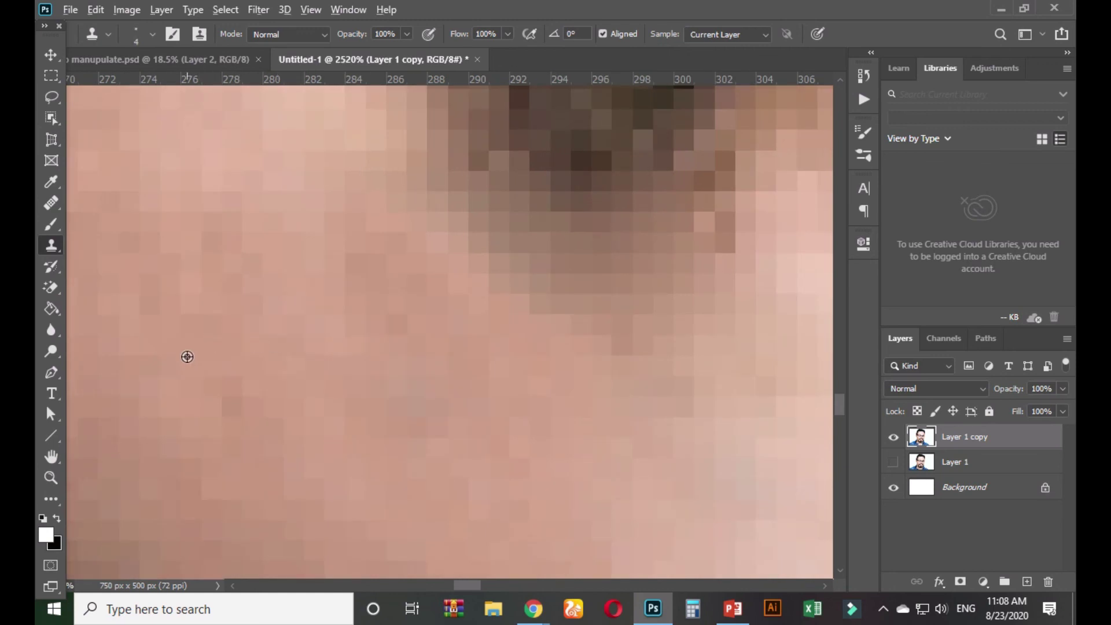
mouse_move(209, 323)
left_mouse_down()
mouse_move(211, 243)
mouse_move(205, 280)
mouse_move(224, 369)
left_mouse_up()
mouse_move(321, 302)
left_mouse_down()
mouse_move(367, 313)
mouse_move(381, 240)
mouse_move(408, 292)
mouse_move(323, 368)
mouse_move(243, 350)
left_mouse_up()
left_click_drag(299, 309, 318, 339)
left_click_drag(491, 384, 441, 346)
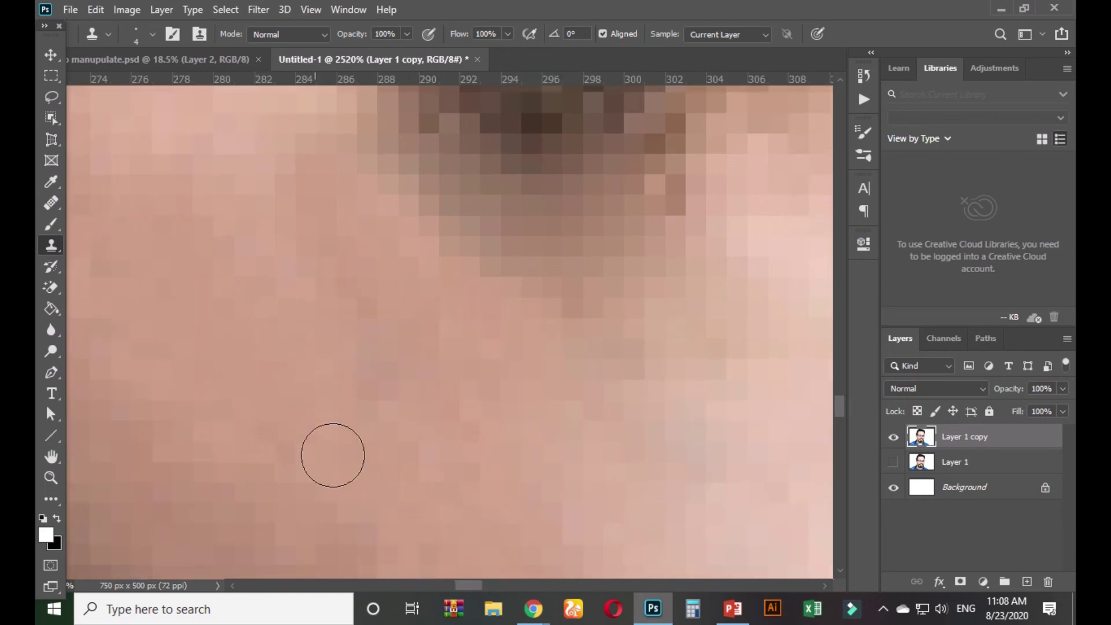
mouse_move(404, 252)
left_mouse_down()
mouse_move(522, 254)
mouse_move(614, 295)
mouse_move(640, 262)
mouse_move(619, 204)
mouse_move(693, 159)
mouse_move(633, 241)
mouse_move(471, 366)
left_mouse_up()
mouse_move(535, 408)
left_mouse_down()
mouse_move(561, 401)
mouse_move(617, 338)
left_mouse_up()
key("ctrl+z")
key("ctrl+z")
Clone cheek skin over the shadow beneath the moustache's corner and undo the last stray stroke near the chin.
mouse_move(451, 325)
left_mouse_down()
mouse_move(508, 230)
mouse_move(522, 121)
left_mouse_up()
left_click(228, 250, "alt")
mouse_move(451, 374)
left_mouse_down()
mouse_move(506, 370)
mouse_move(576, 317)
mouse_move(560, 380)
left_mouse_up()
scroll(561, 380, "down", 1)
mouse_move(559, 341)
left_mouse_down()
mouse_move(565, 327)
mouse_move(518, 452)
mouse_move(553, 341)
left_mouse_up()
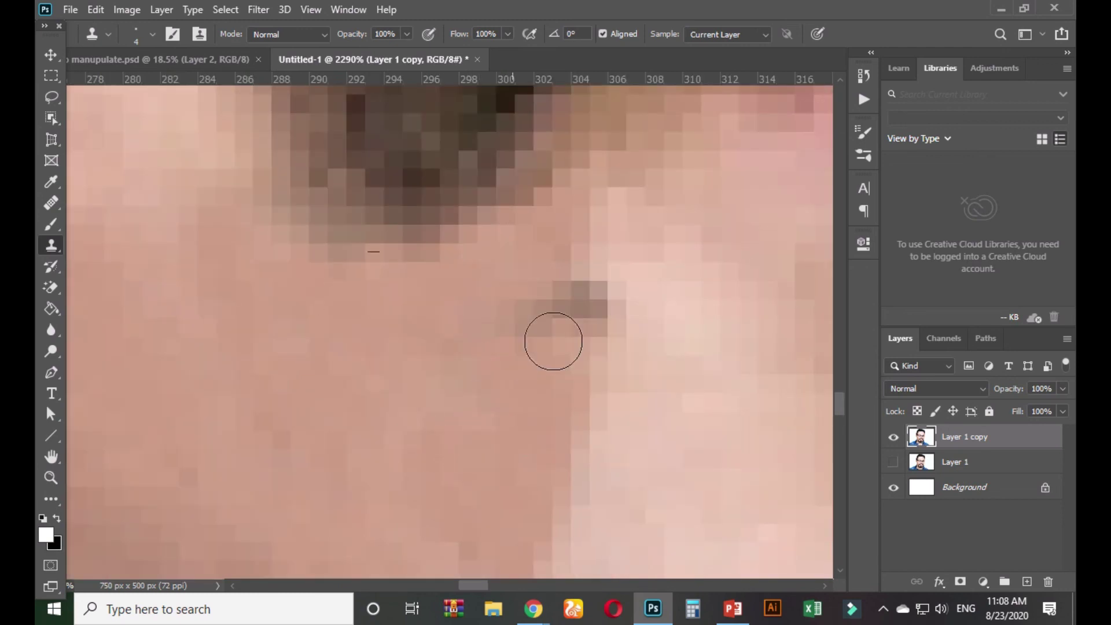
key("ctrl+z")
Extend the cloned cheek skin over the discoloured strip between the lower cheek and the light chin.
left_click_drag(409, 439, 469, 320)
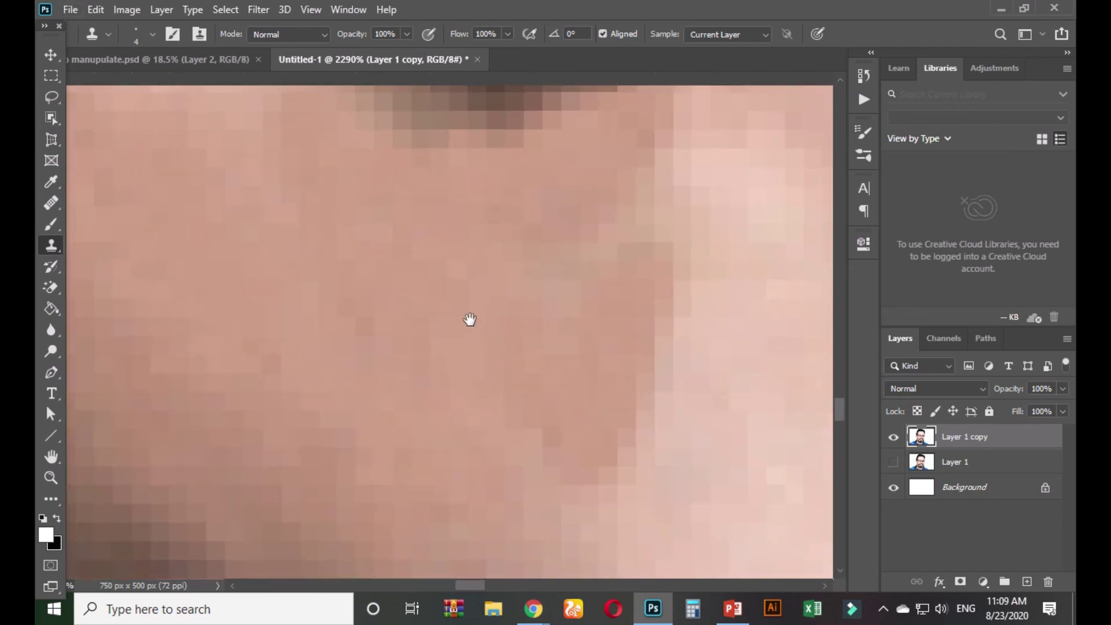
left_click_drag(502, 442, 546, 459)
left_click_drag(578, 335, 572, 425)
left_click(260, 327, "alt")
mouse_move(578, 359)
left_mouse_down()
mouse_move(657, 292)
mouse_move(632, 292)
left_mouse_up()
Clone even skin tone over the lighter cheek area just outside the moustache's corner.
scroll(583, 367, "down", 3)
left_click_drag(580, 329, 498, 449)
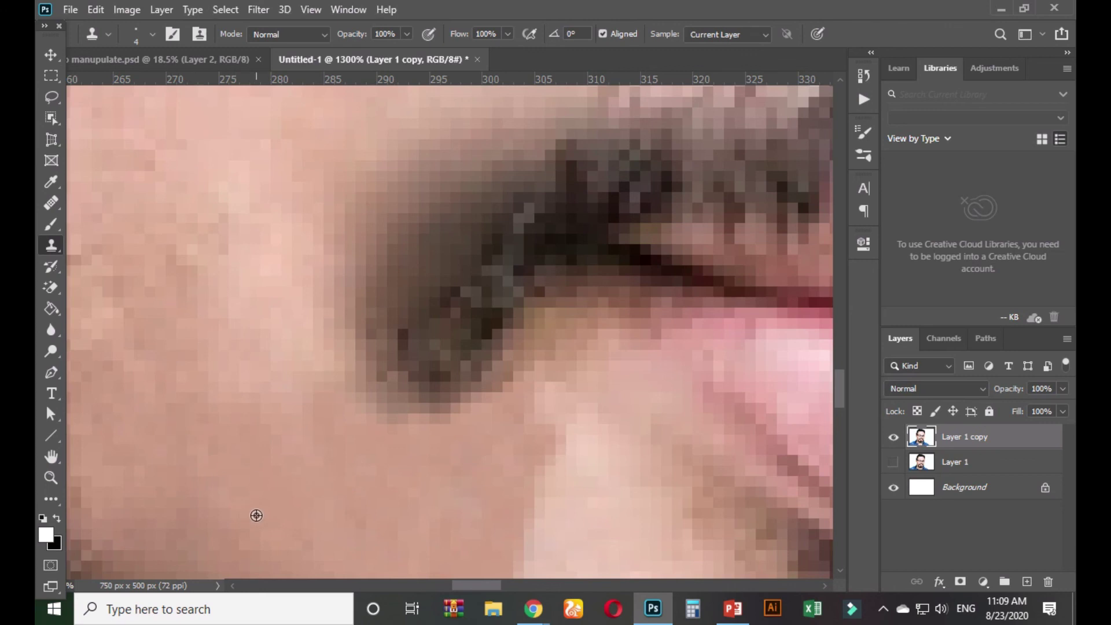
mouse_move(253, 399)
left_mouse_down()
mouse_move(200, 375)
mouse_move(310, 381)
left_mouse_up()
mouse_move(249, 358)
left_mouse_down()
mouse_move(220, 327)
mouse_move(337, 361)
left_mouse_up()
mouse_move(229, 384)
left_mouse_down()
mouse_move(282, 320)
mouse_move(321, 324)
left_mouse_up()
mouse_move(236, 273)
left_mouse_down()
mouse_move(276, 273)
mouse_move(271, 335)
left_mouse_up()
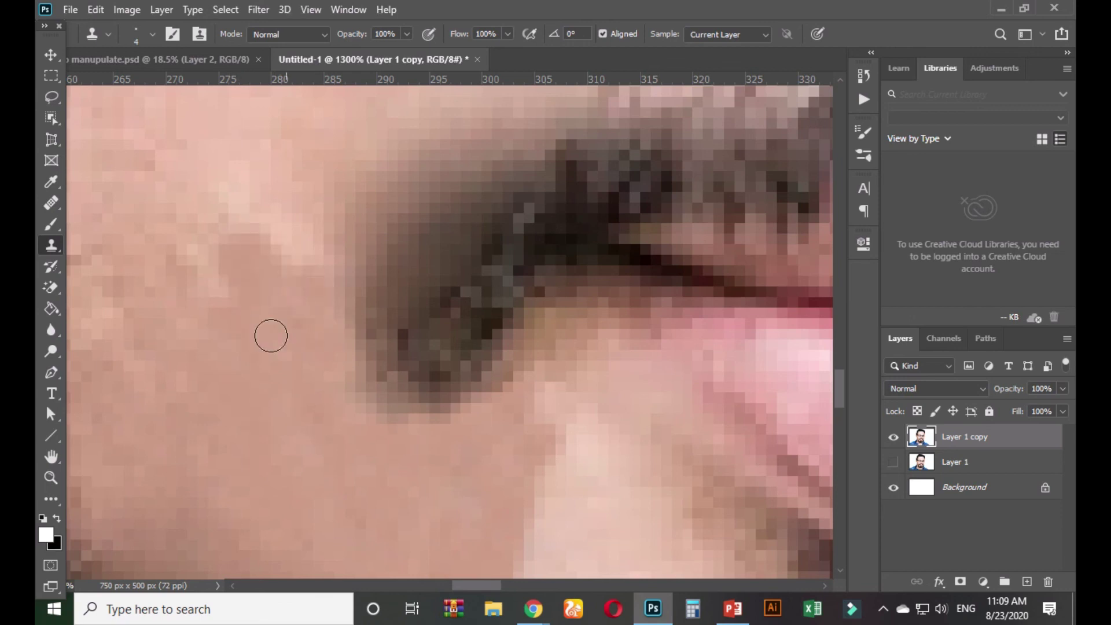
left_click_drag(270, 233, 264, 242)
Blend the hard upper edge of the cloned skin into the pink cheek with the Spot Healing Brush.
right_click(53, 203)
left_click(96, 199)
left_click(232, 138, "alt")
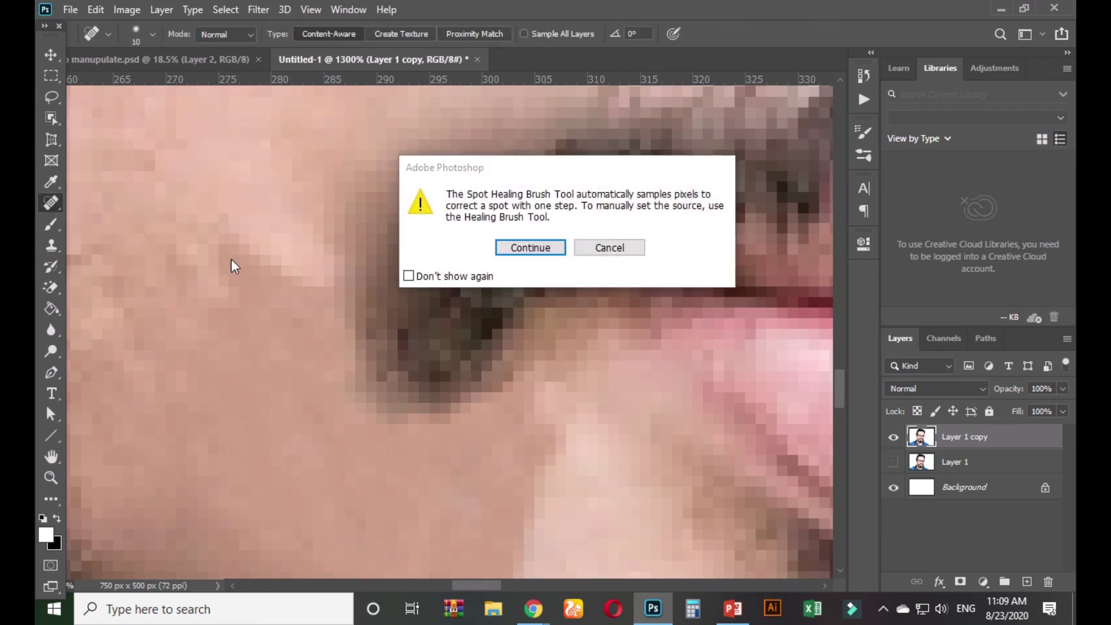
left_click(528, 250)
mouse_move(258, 223)
left_mouse_down()
mouse_move(284, 268)
mouse_move(310, 255)
left_mouse_up()
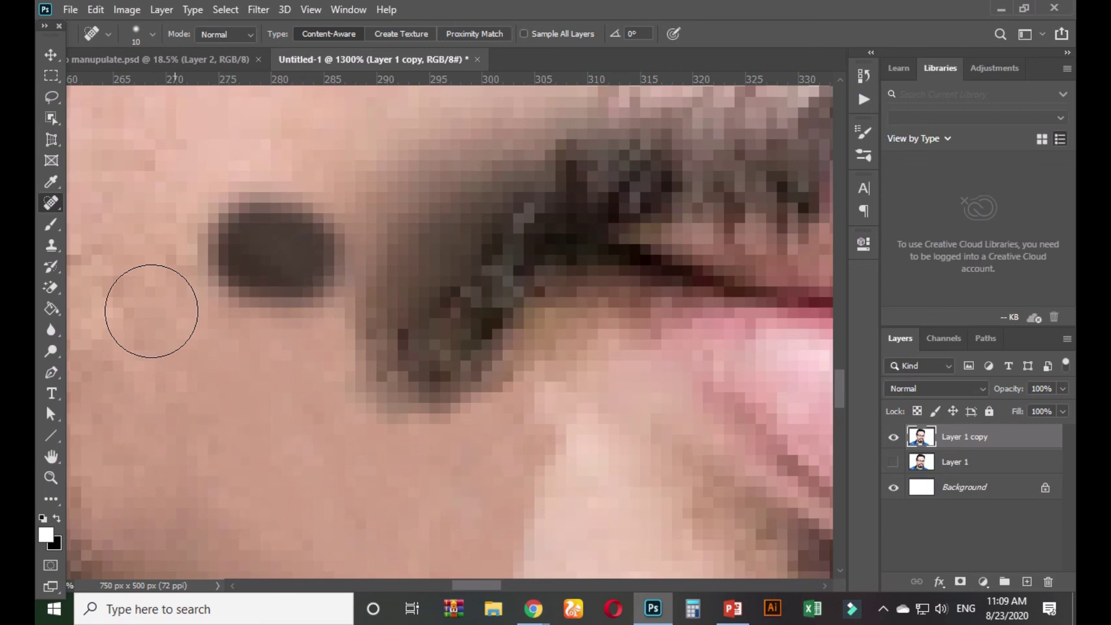
left_click_drag(186, 220, 198, 384)
left_click_drag(213, 280, 228, 397)
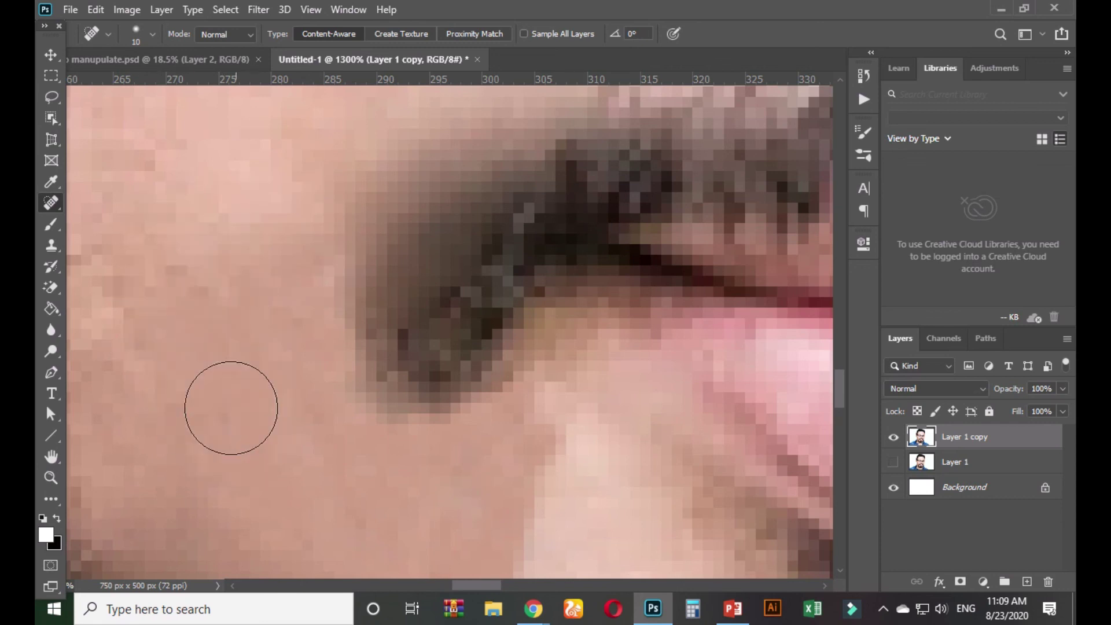
Spot-heal the cheek beside the cloned area and reduce the Spot Healing Brush size to 6 px.
left_click(238, 491, "alt")
left_click(523, 249)
left_click_drag(218, 293, 165, 234)
right_click(220, 300)
left_click_drag(266, 335, 246, 332)
left_click(181, 422)
left_click(181, 422, "alt")
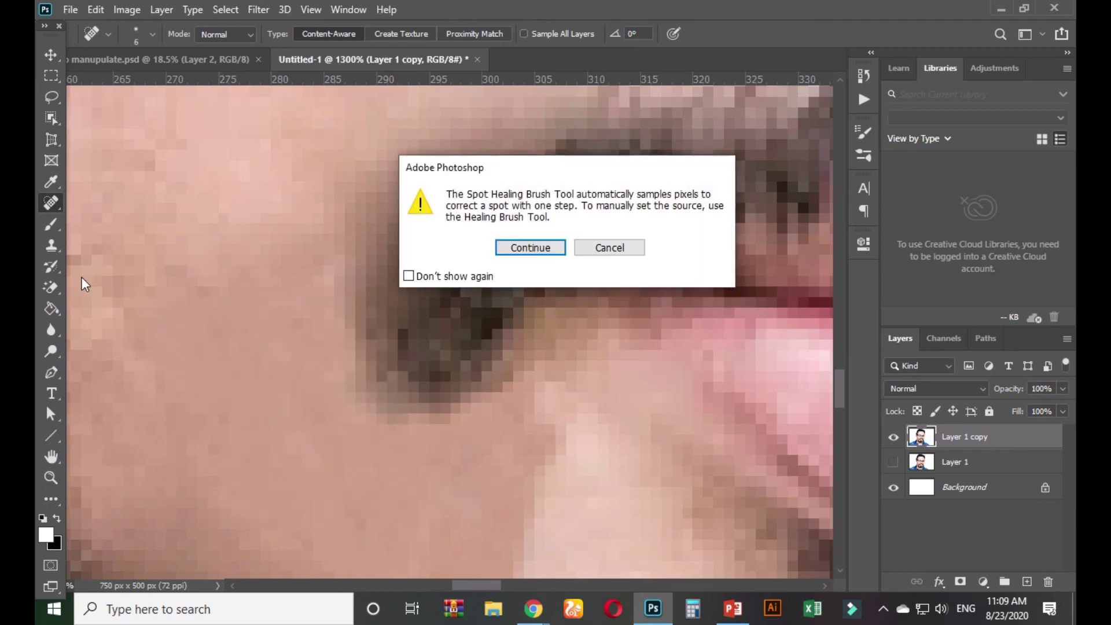
left_click(524, 249)
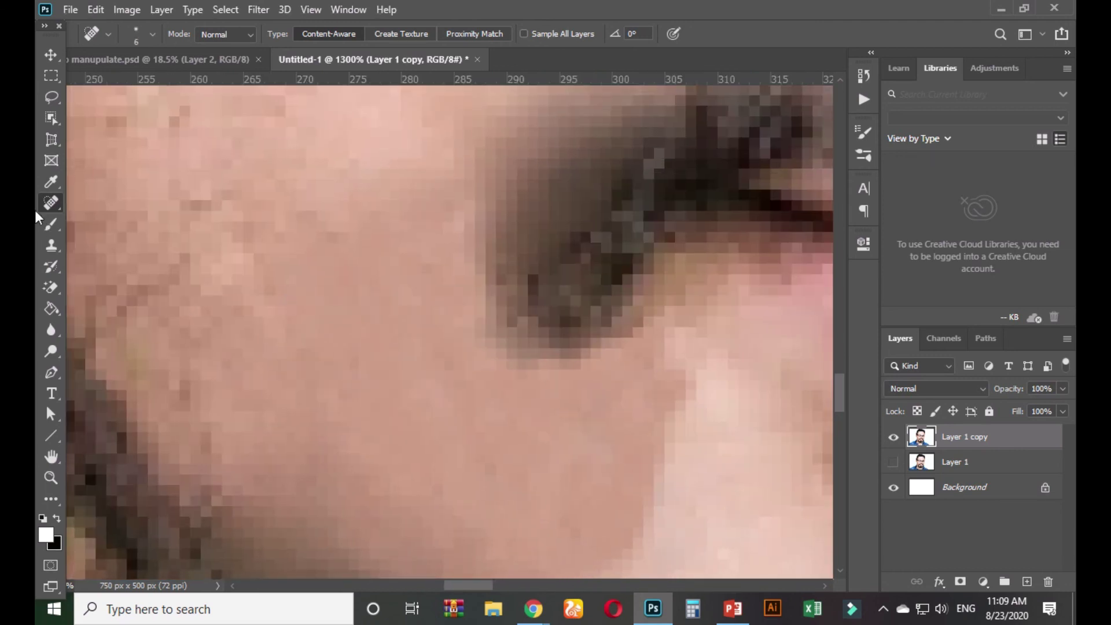
Switch to the Healing Brush and even out the cheek skin beside the moustache using nearby skin samples.
right_click(53, 200)
left_click(139, 216)
scroll(290, 278, "up", 2)
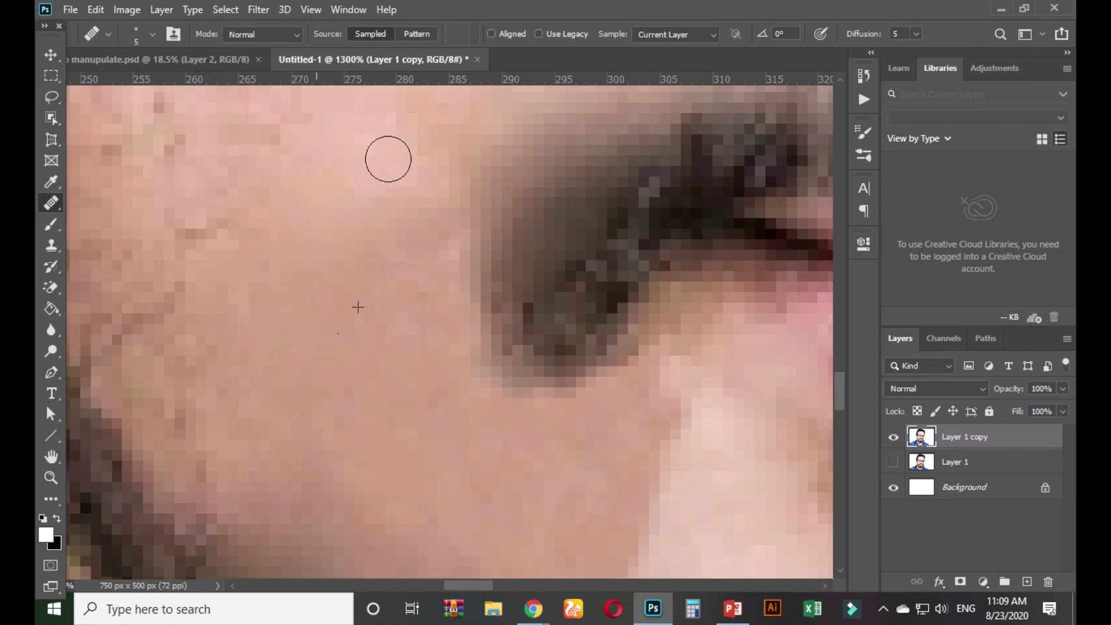
left_click_drag(411, 200, 384, 213)
mouse_move(388, 372)
left_mouse_down()
mouse_move(325, 320)
mouse_move(299, 273)
left_mouse_up()
left_click(268, 322, "alt")
mouse_move(333, 365)
left_mouse_down()
mouse_move(314, 333)
mouse_move(302, 341)
left_mouse_up()
left_click(293, 317, "alt")
mouse_move(559, 389)
left_mouse_down()
mouse_move(583, 312)
mouse_move(531, 364)
left_mouse_up()
Heal the hard edge between the cloned cheek skin and the light chin below the moustache's corner.
left_click(648, 475, "alt")
mouse_move(551, 413)
left_mouse_down()
mouse_move(568, 407)
mouse_move(571, 389)
left_mouse_up()
left_click_drag(580, 283, 613, 327)
left_click(514, 451)
left_click(321, 325, "alt")
left_click(578, 456)
left_click(265, 287, "alt")
left_click_drag(304, 290, 319, 337)
mouse_move(318, 309)
left_mouse_down()
mouse_move(322, 325)
mouse_move(390, 363)
left_mouse_up()
left_click(320, 360, "alt")
mouse_move(409, 295)
left_mouse_down()
mouse_move(521, 262)
mouse_move(289, 349)
mouse_move(377, 273)
mouse_move(423, 282)
mouse_move(565, 223)
left_mouse_up()
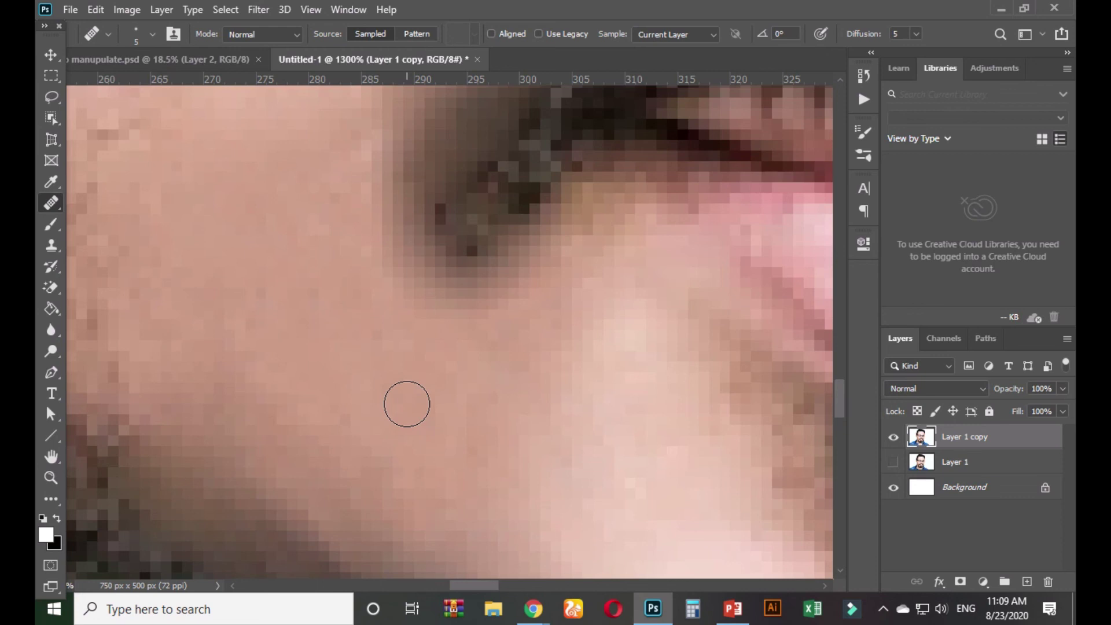
Review the retouch on the whole face, duplicate Layer 1 copy and leave only the new duplicate visible above the background.
scroll(406, 404, "down", 10)
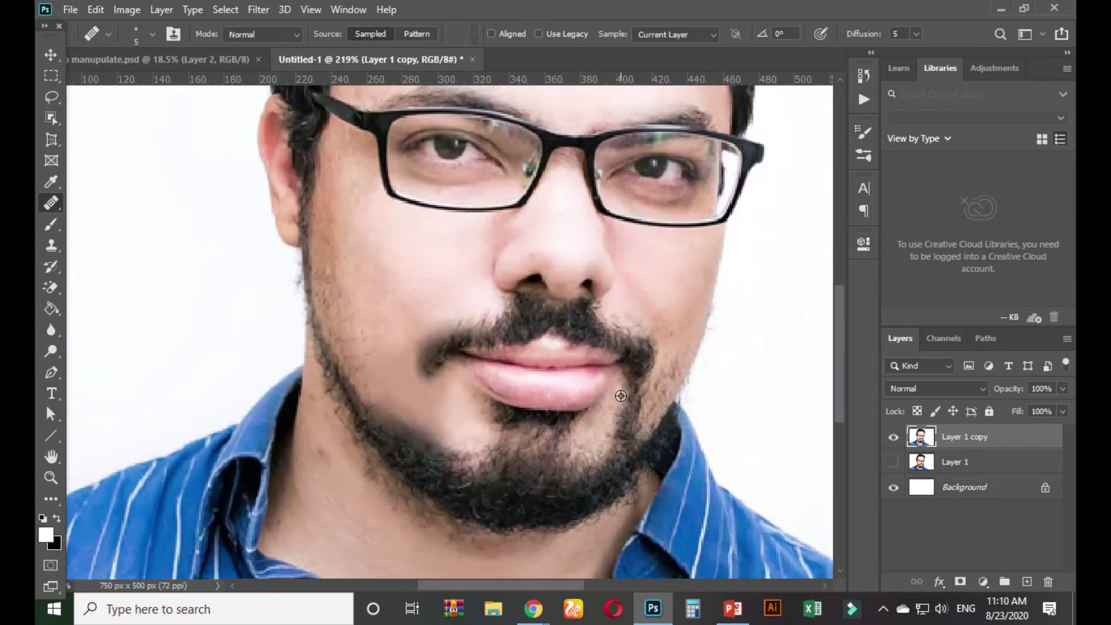
scroll(621, 396, "down", 2)
scroll(560, 393, "up", 3)
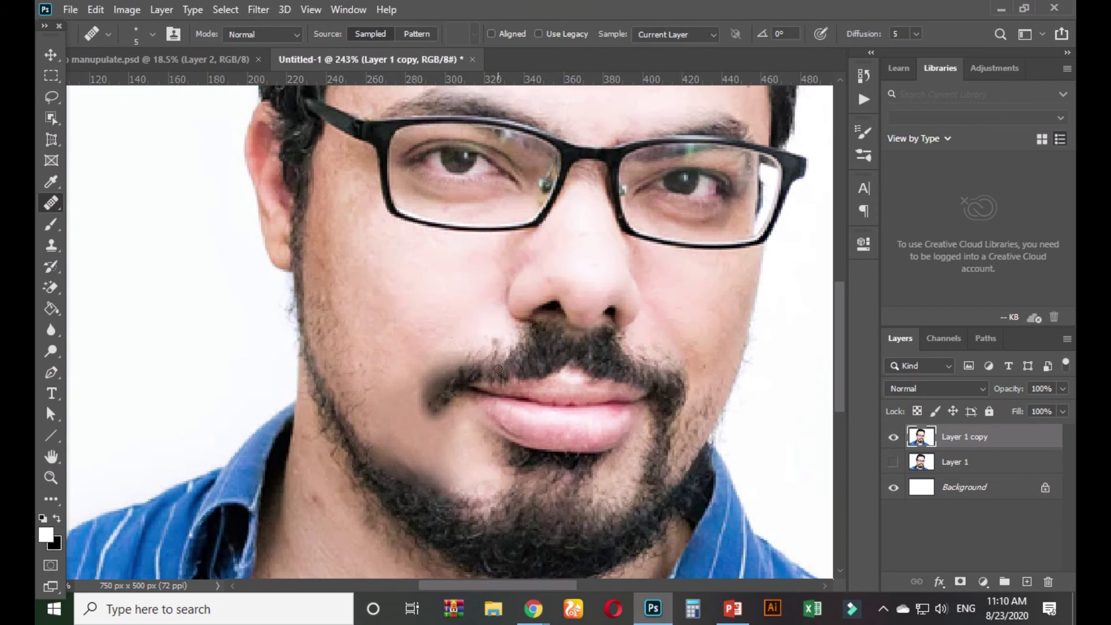
scroll(512, 160, "down", 3)
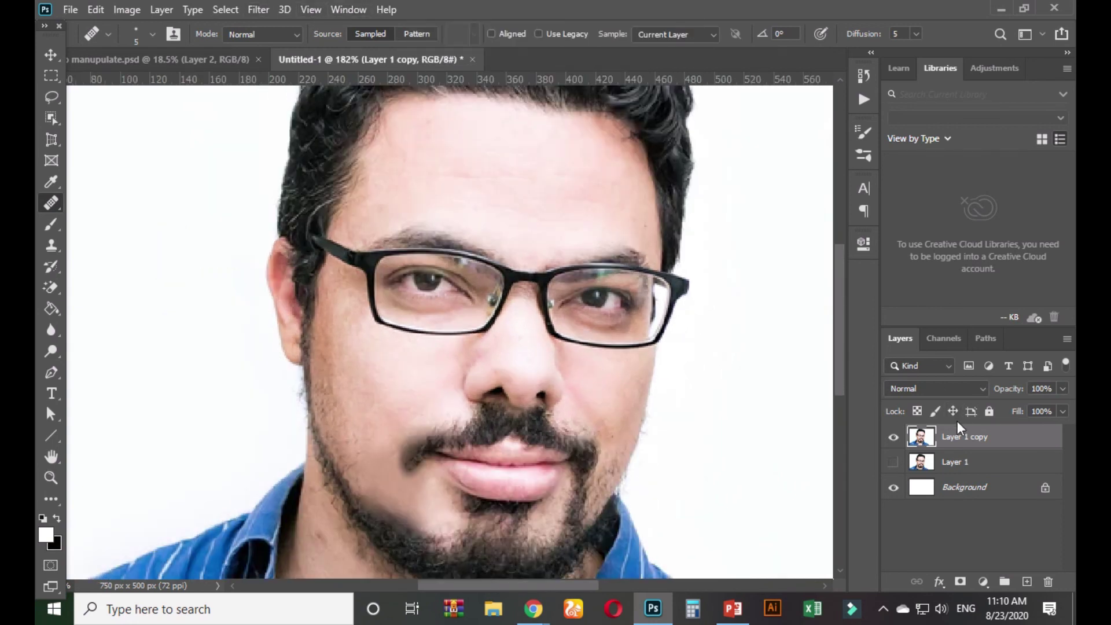
key("ctrl+j")
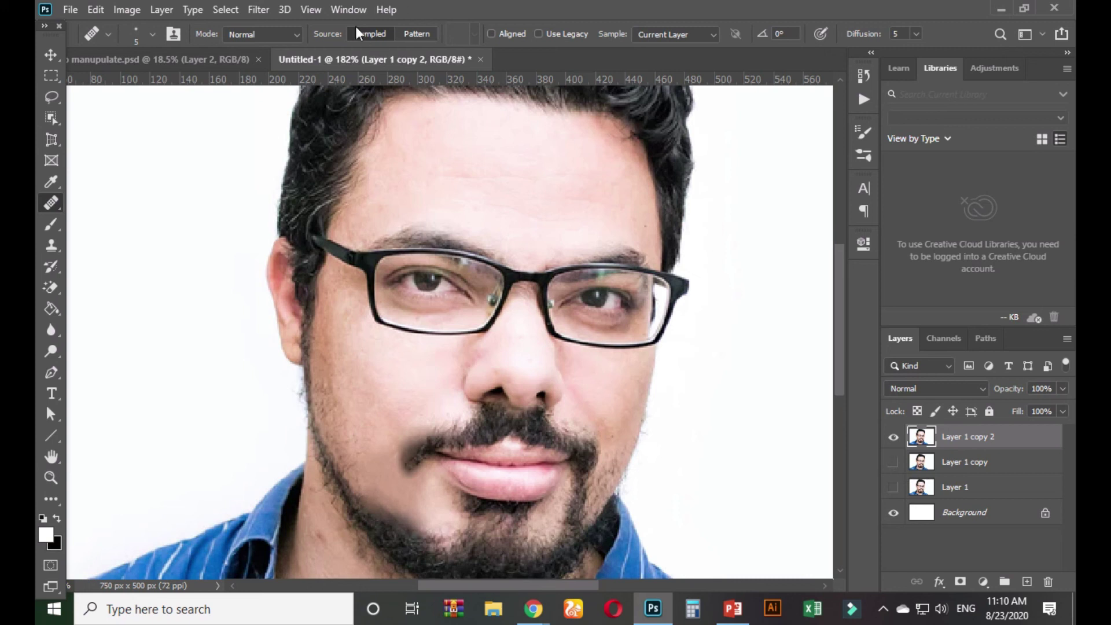
Open the Camera Raw Filter on the duplicate and set noise reduction Luminance to 33 and Luminance Detail to 14.
left_click(336, 9)
left_click(259, 7)
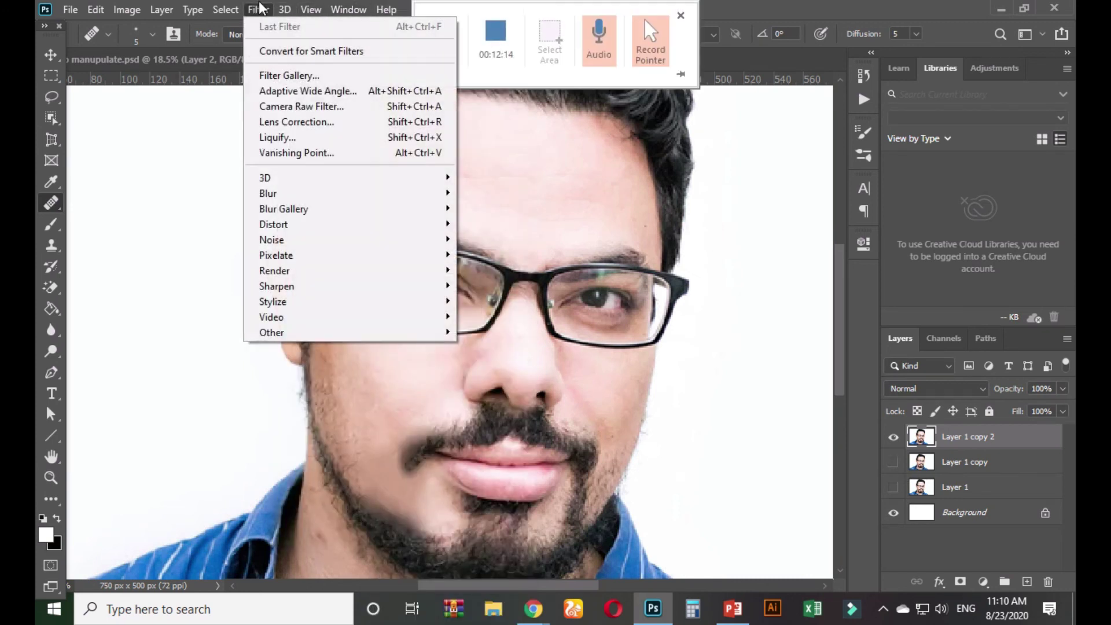
left_click(322, 107)
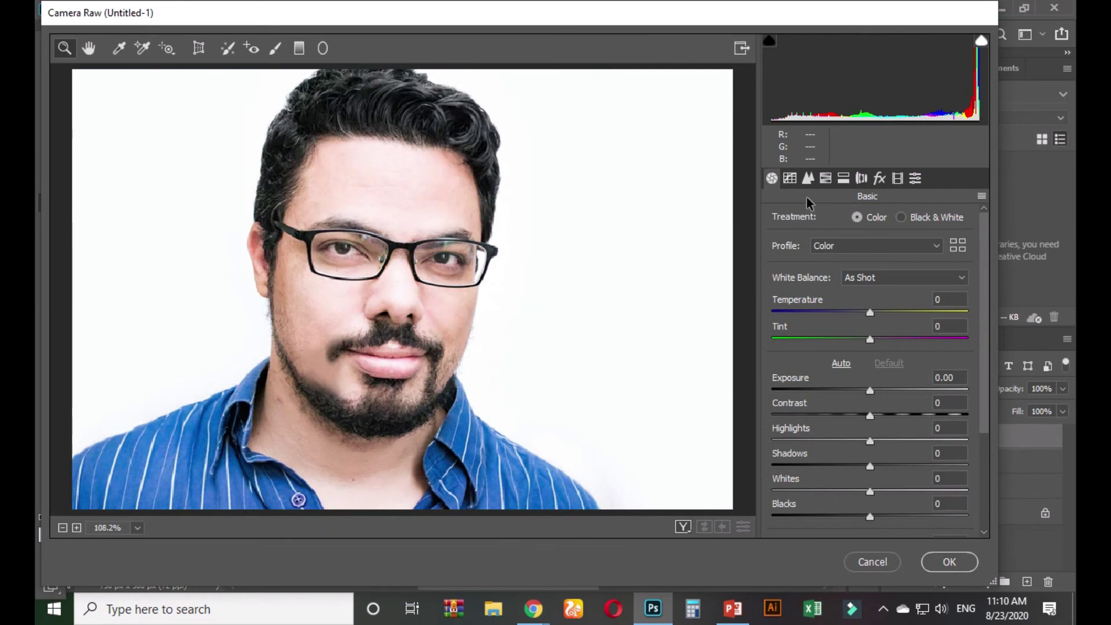
left_click(807, 178)
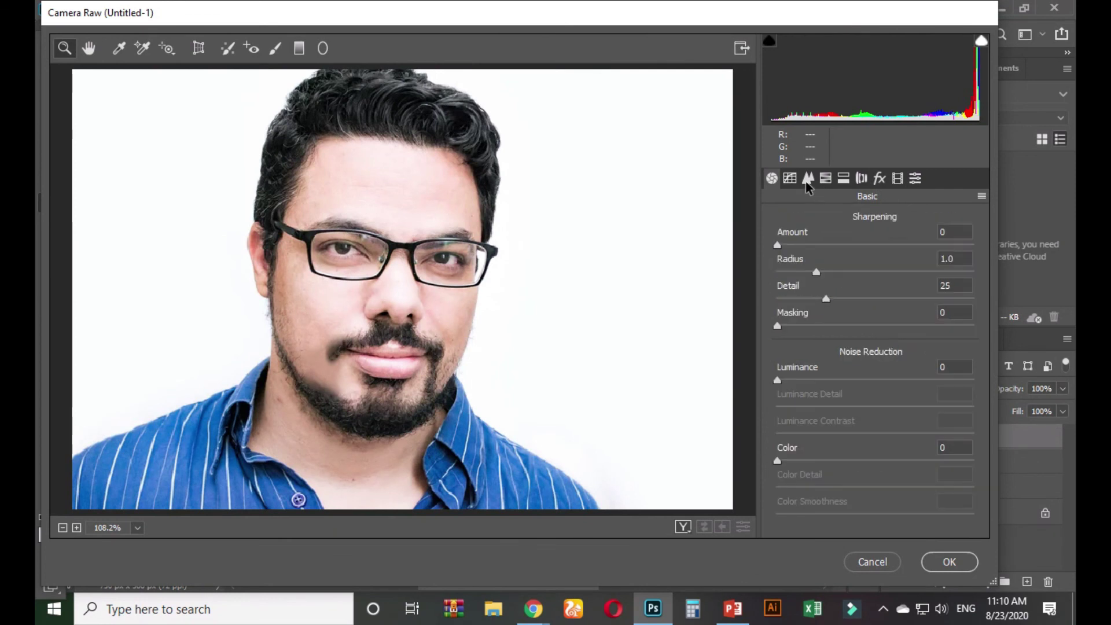
left_click(841, 381)
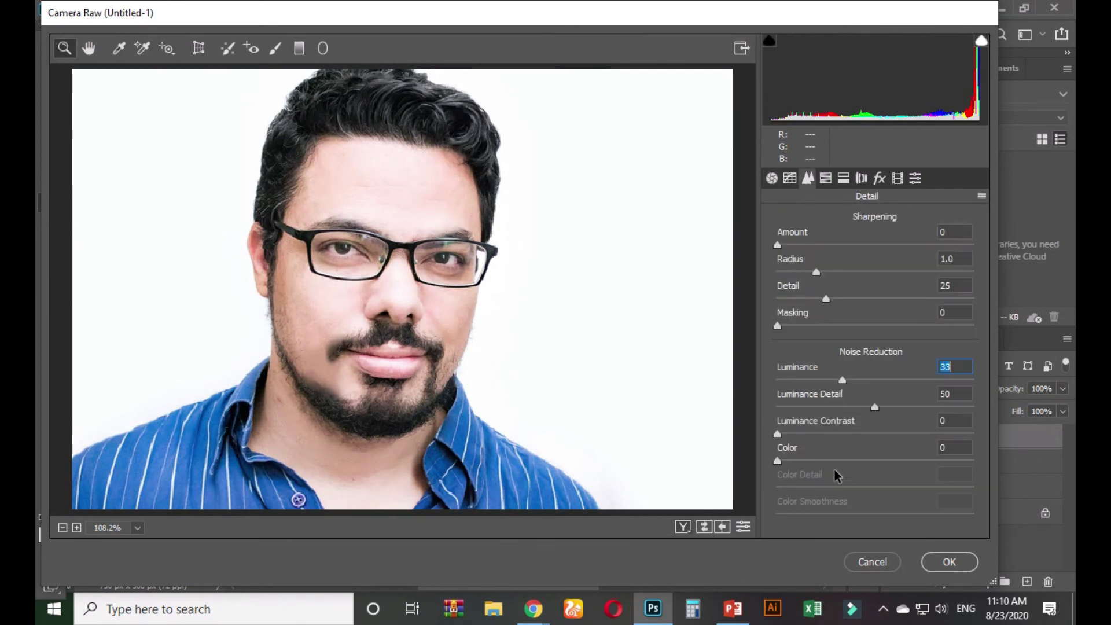
key("Tab")
key("Tab")
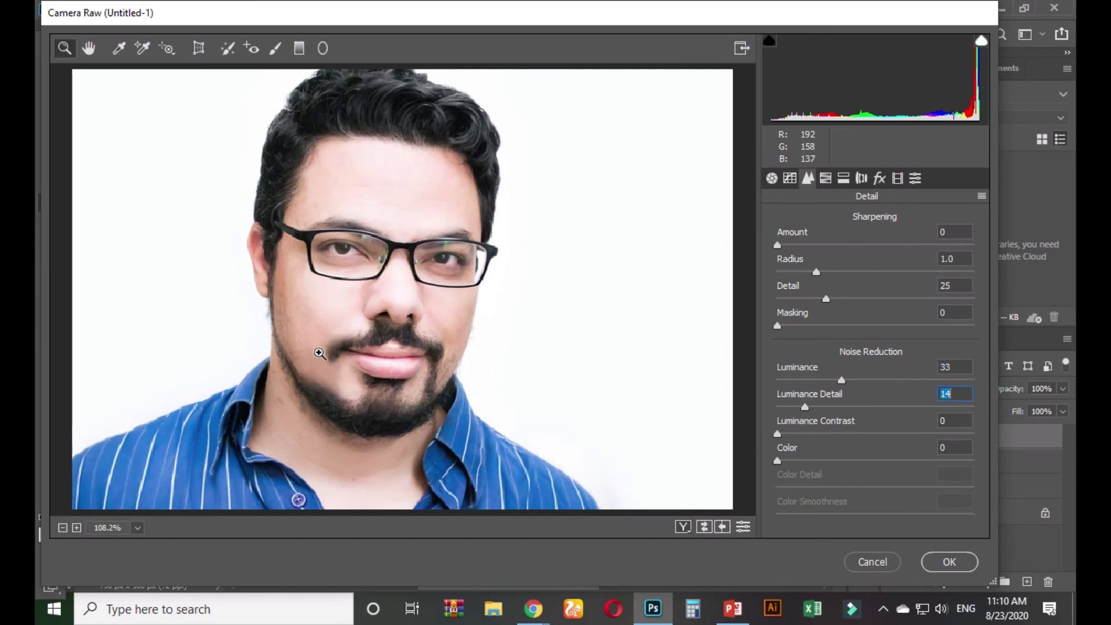
Inspect the smoothed face at 200%, set Clarity to -2 and apply the Camera Raw Filter.
left_click(322, 354)
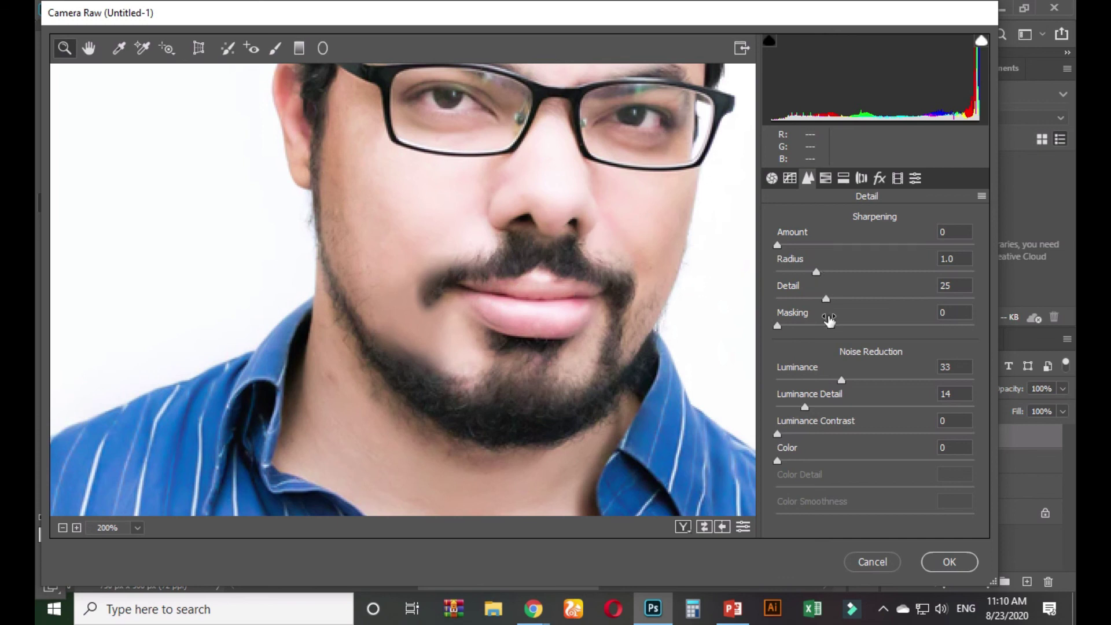
left_click(772, 178)
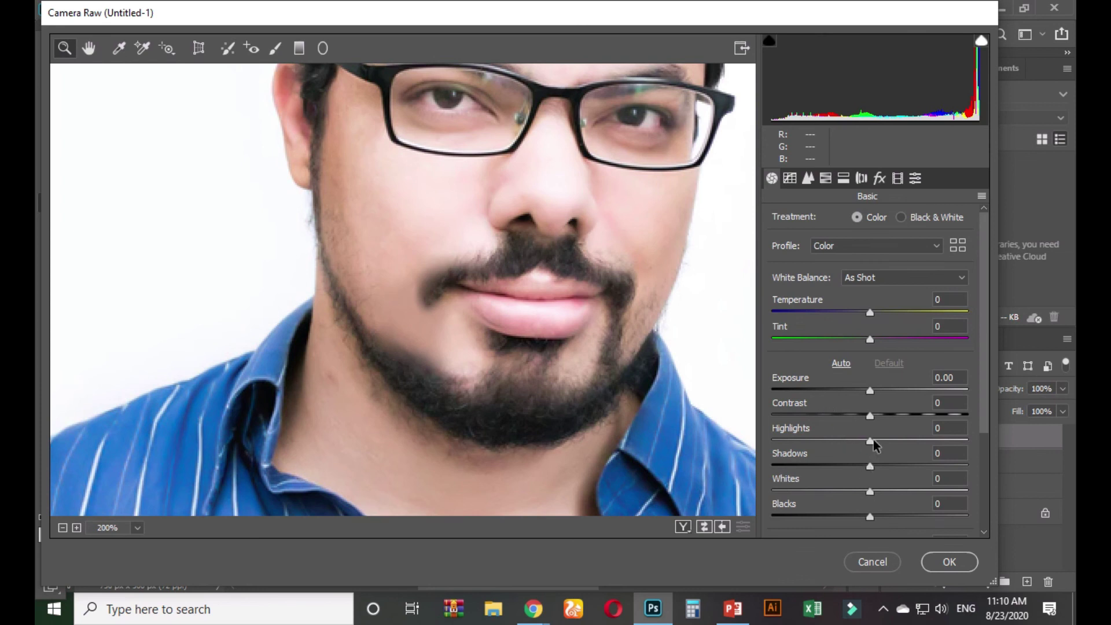
scroll(865, 486, "down", 5)
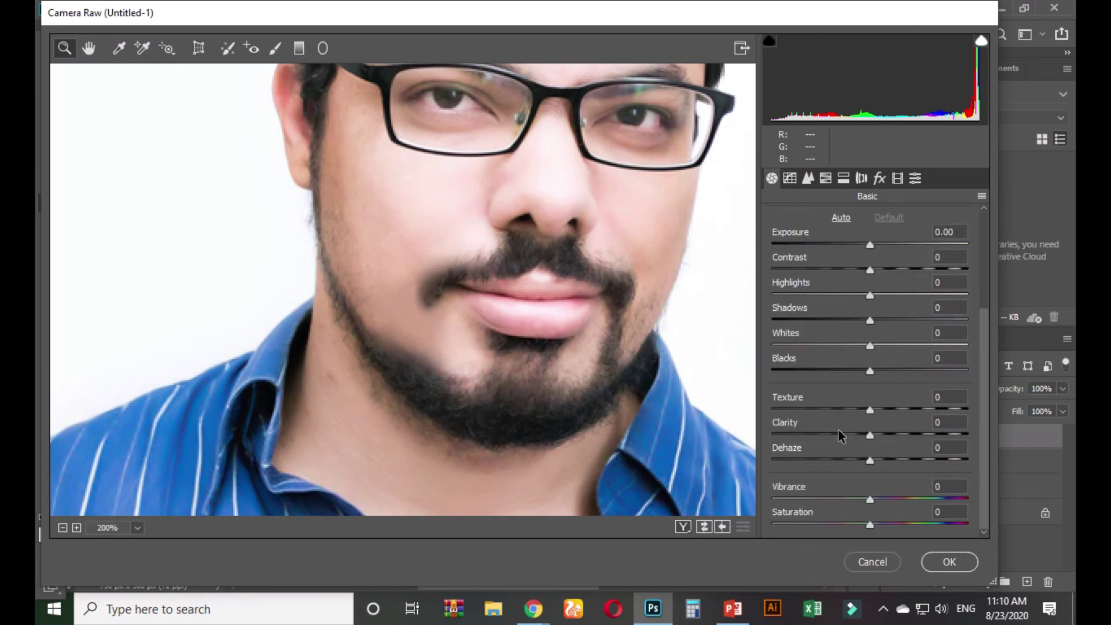
left_click_drag(827, 434, 870, 435)
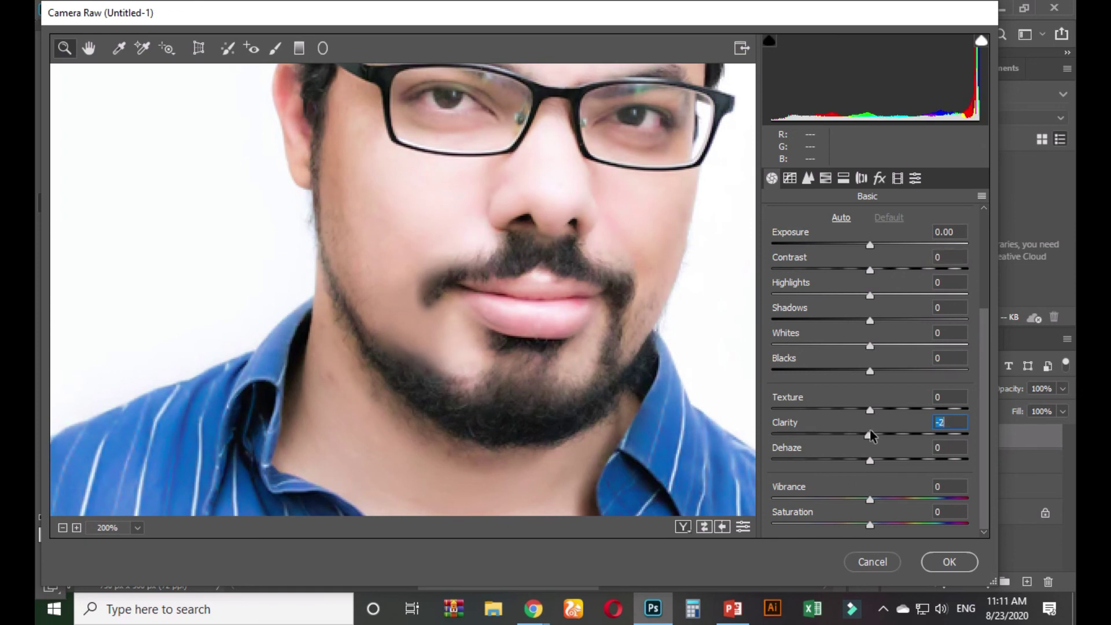
left_click(949, 562)
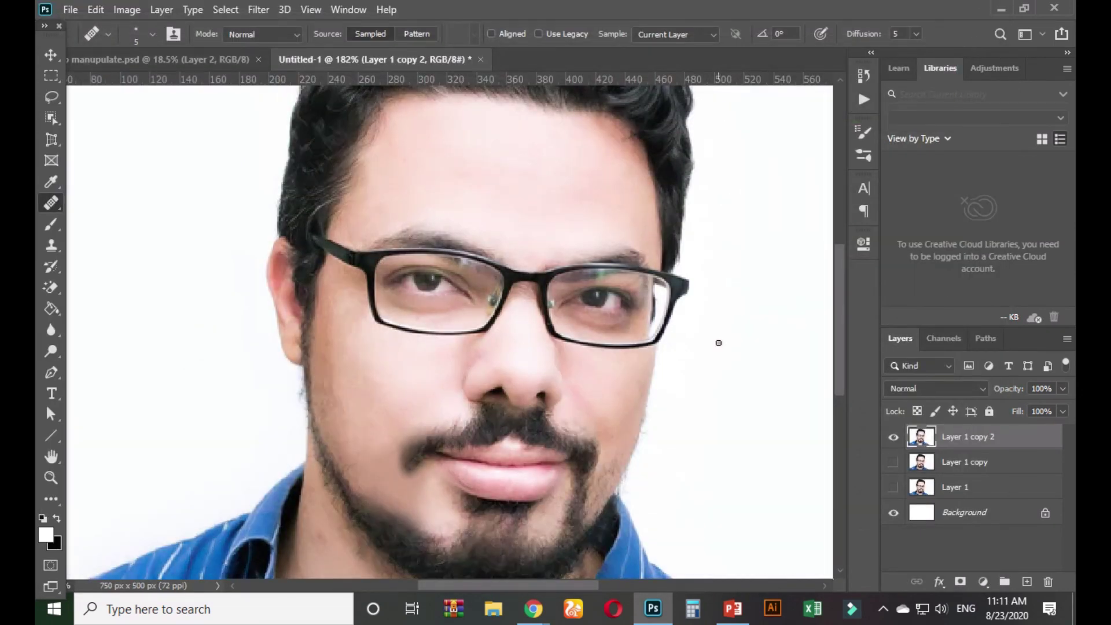
Show the original Layer 1 and toggle Layer 1 copy 2 on and off to compare the portrait before and after retouching.
left_click(894, 438)
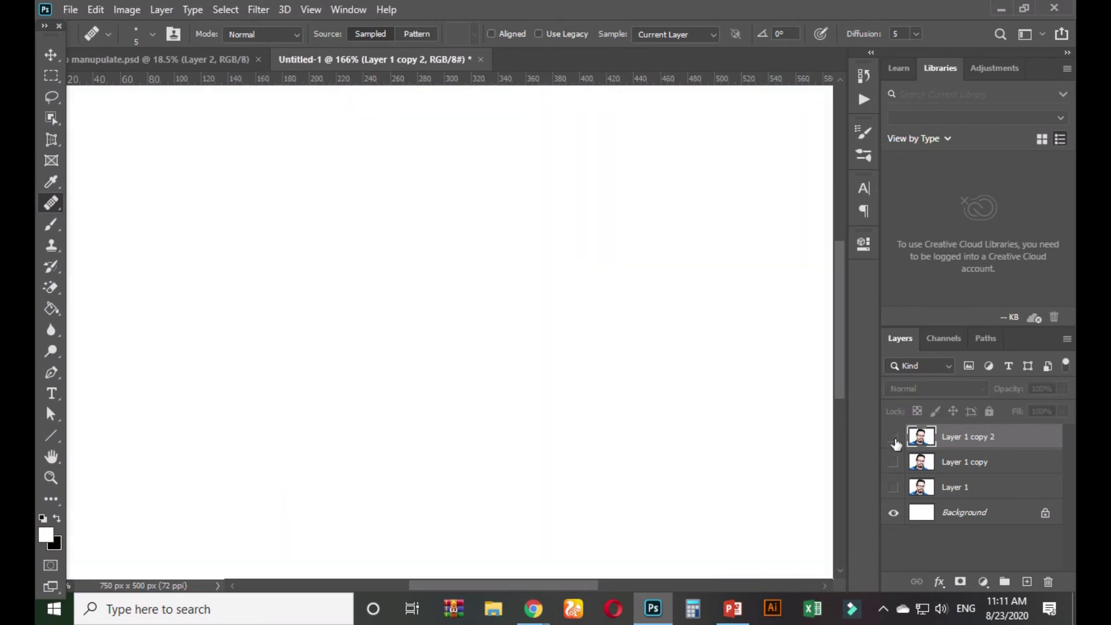
left_click(894, 438)
left_click(892, 440)
left_click(892, 438)
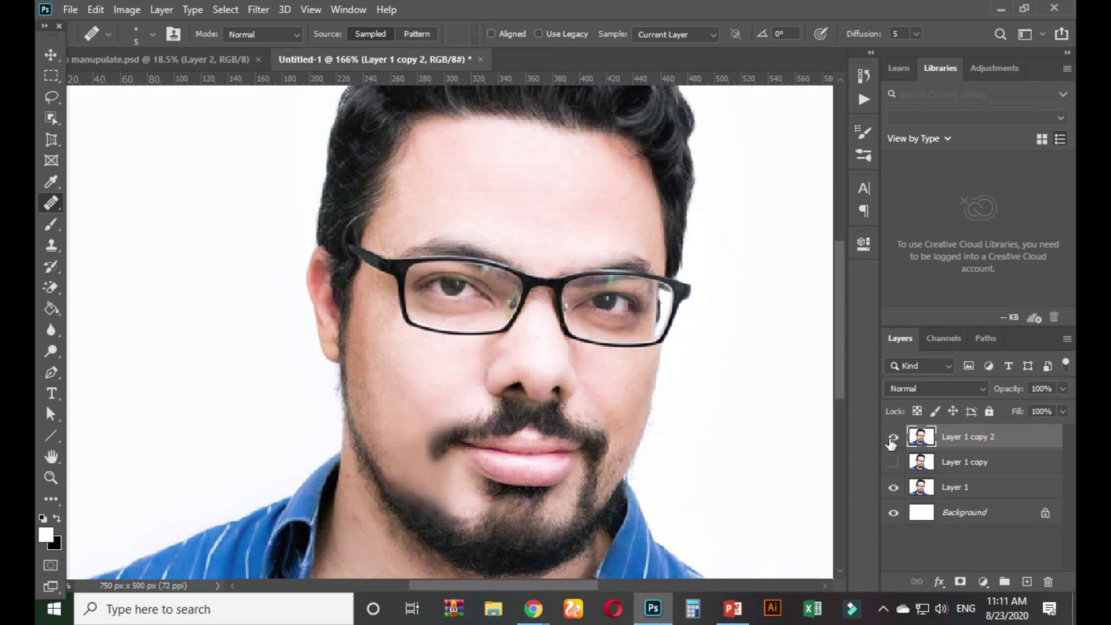
left_click(892, 439)
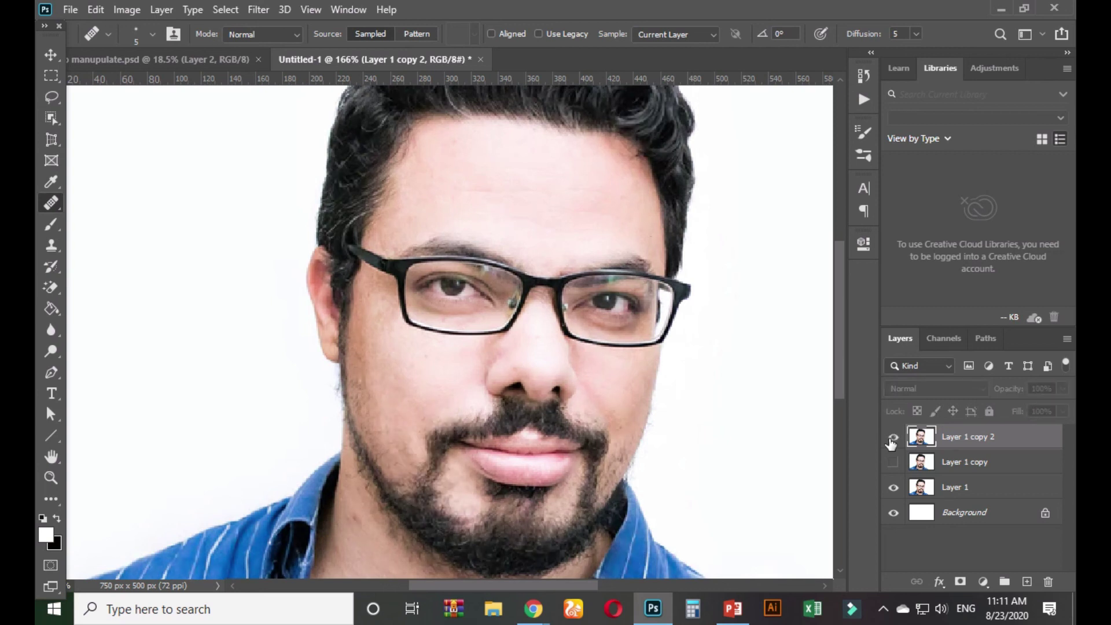
left_click(893, 438)
left_click(892, 439)
left_click(892, 439)
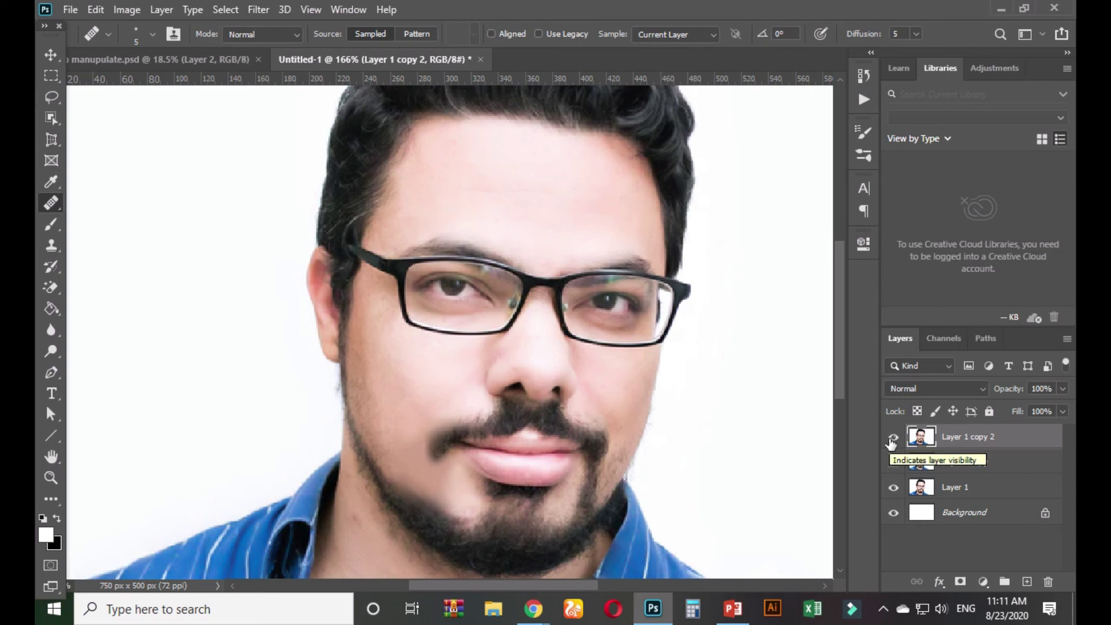